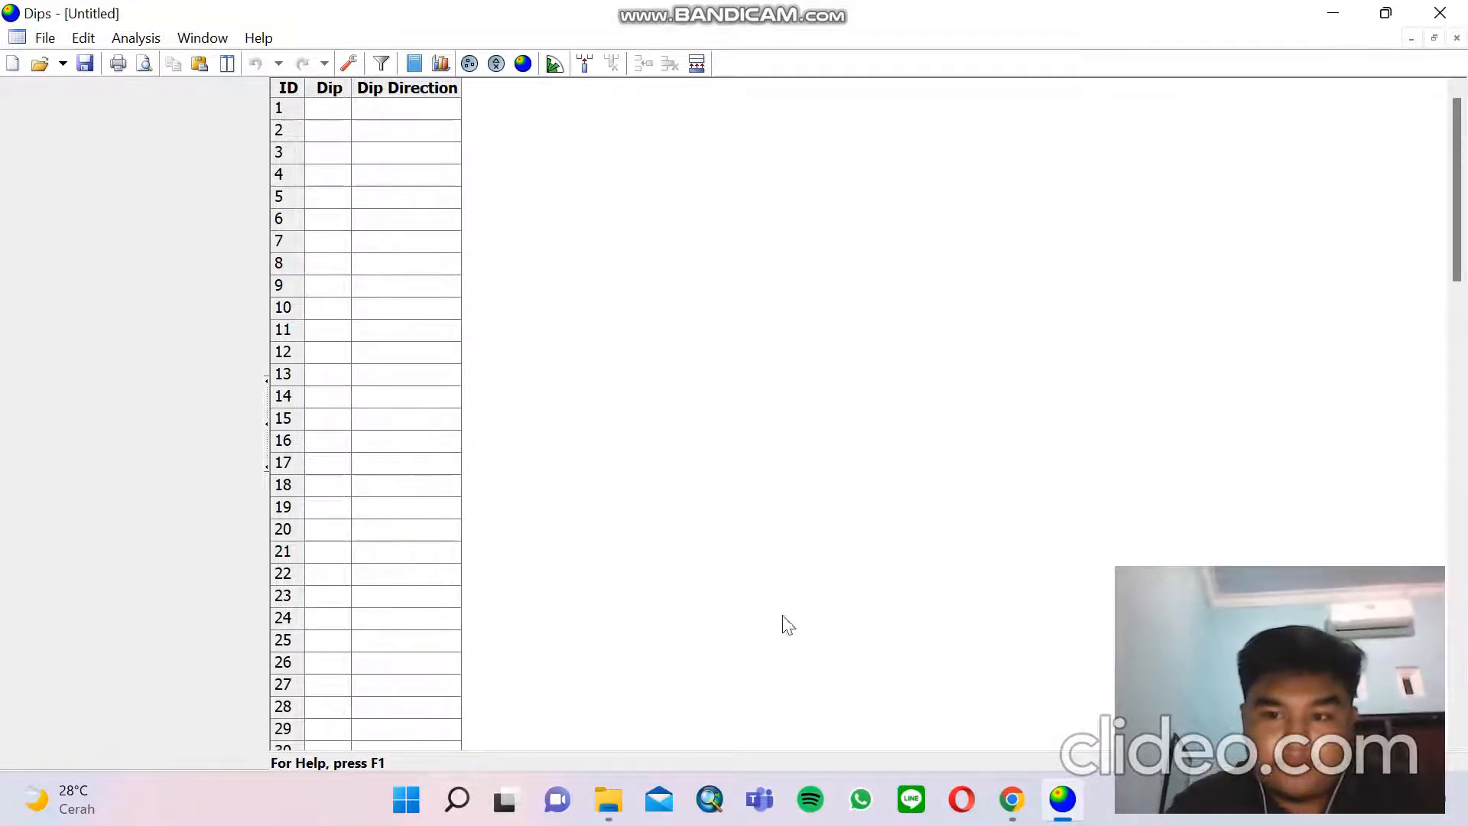
Switch to the Data Pengolahan Dips spreadsheet in Chrome and copy range A2:B62 from the Kekar sheet
mouse_move(1028, 814)
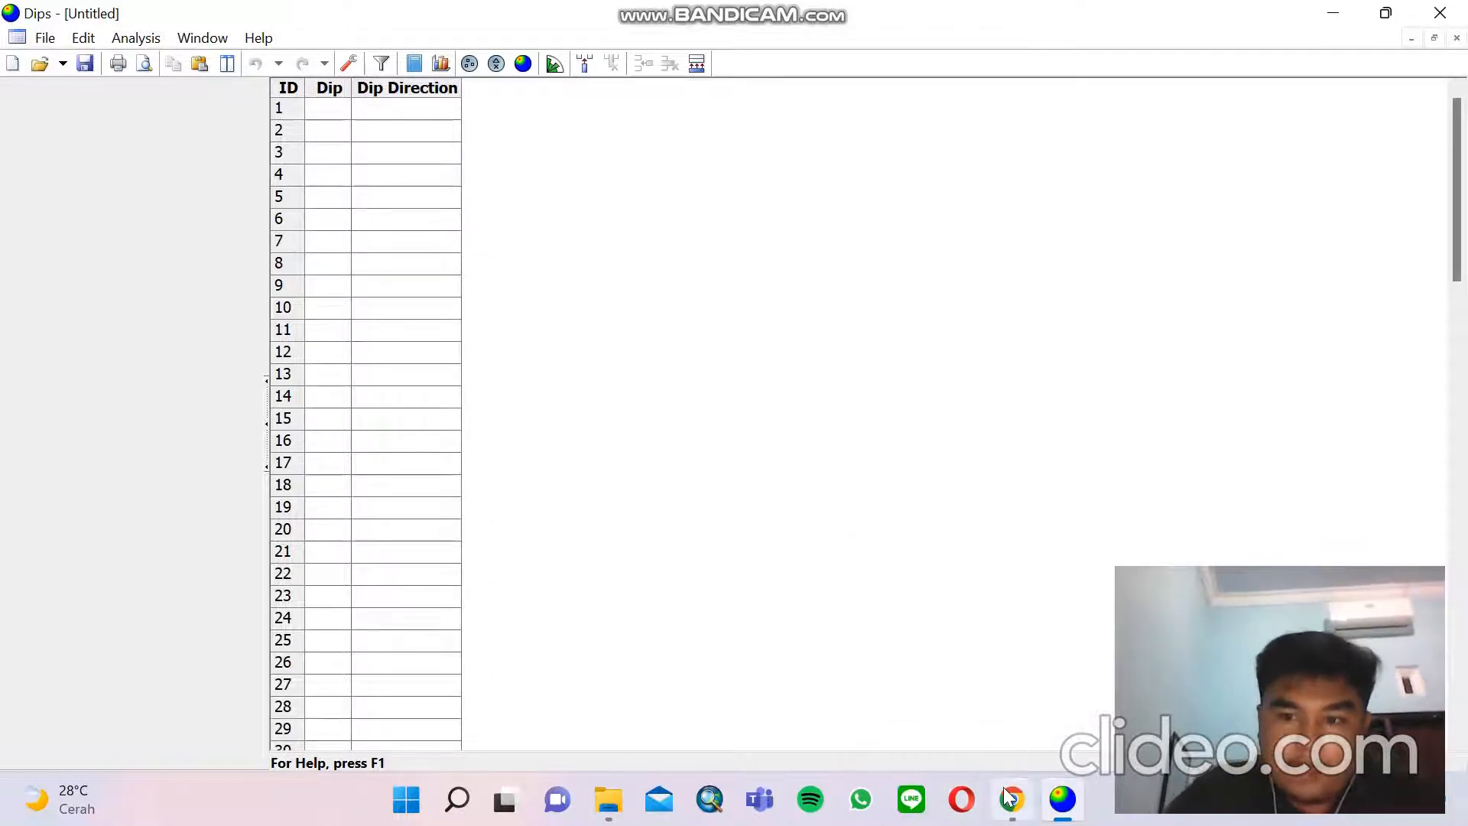
click(1010, 797)
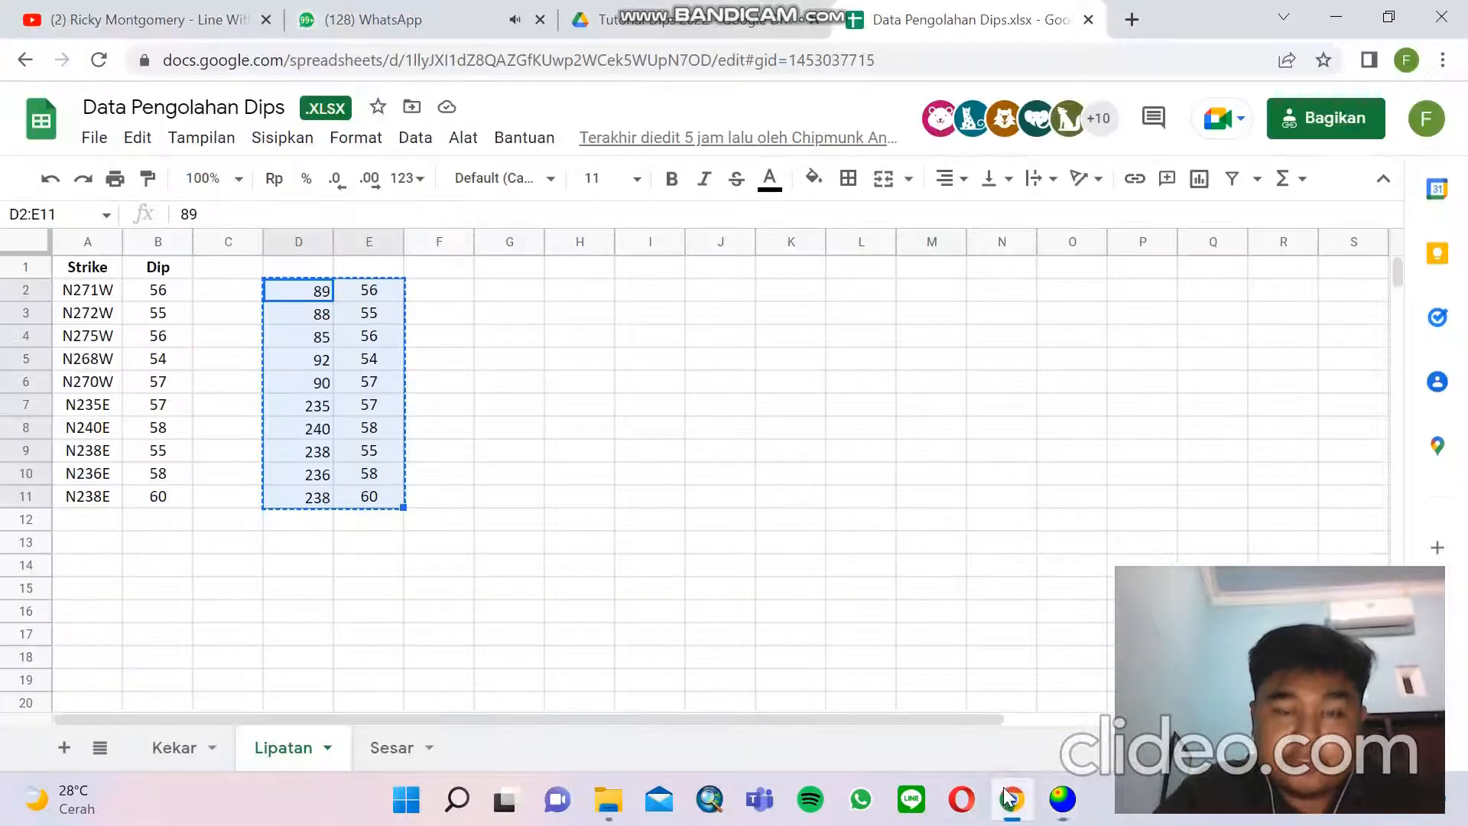
click(181, 750)
scroll(182, 689, down, 5)
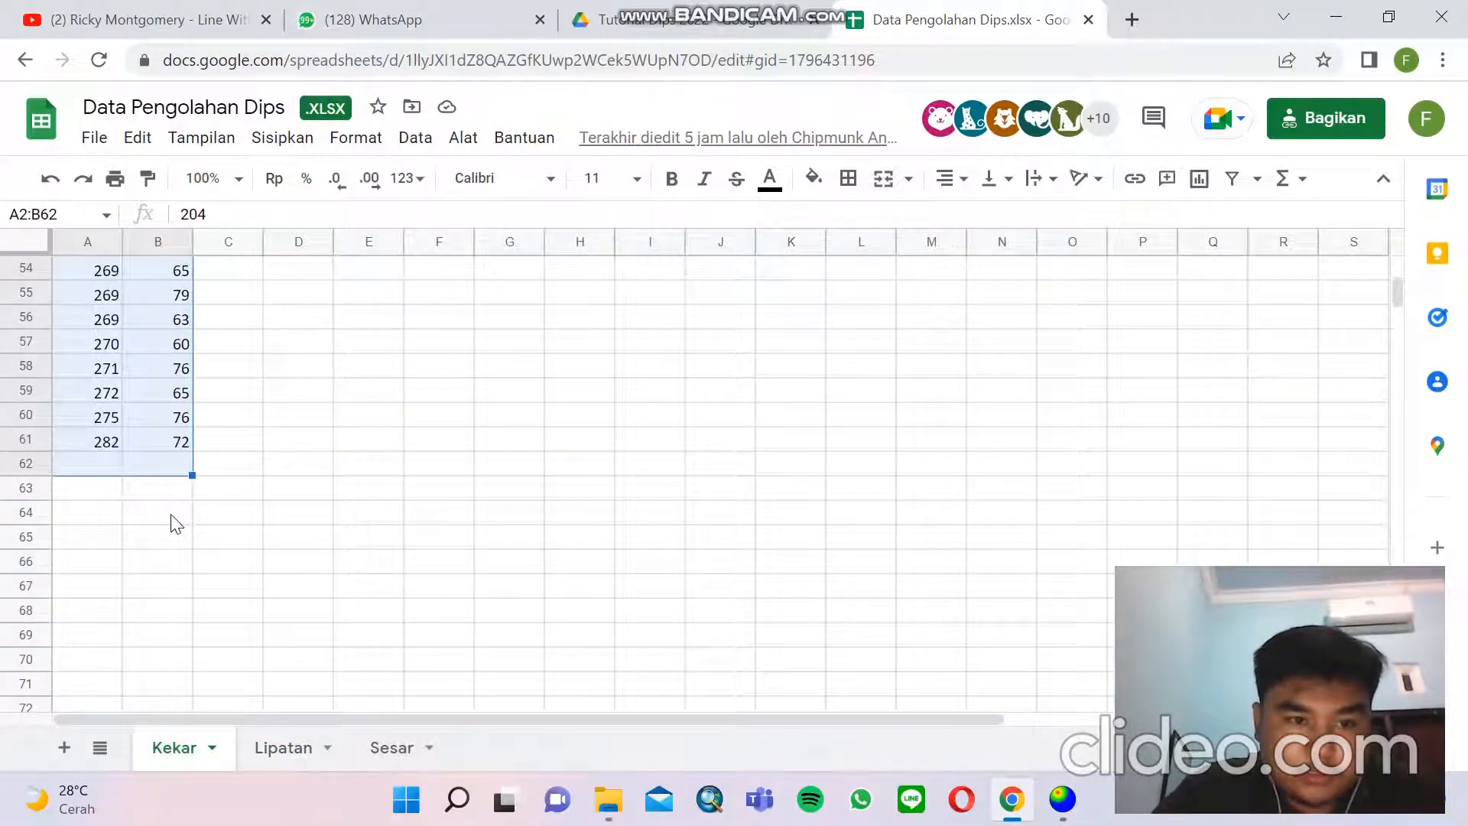
key(ctrl+c)
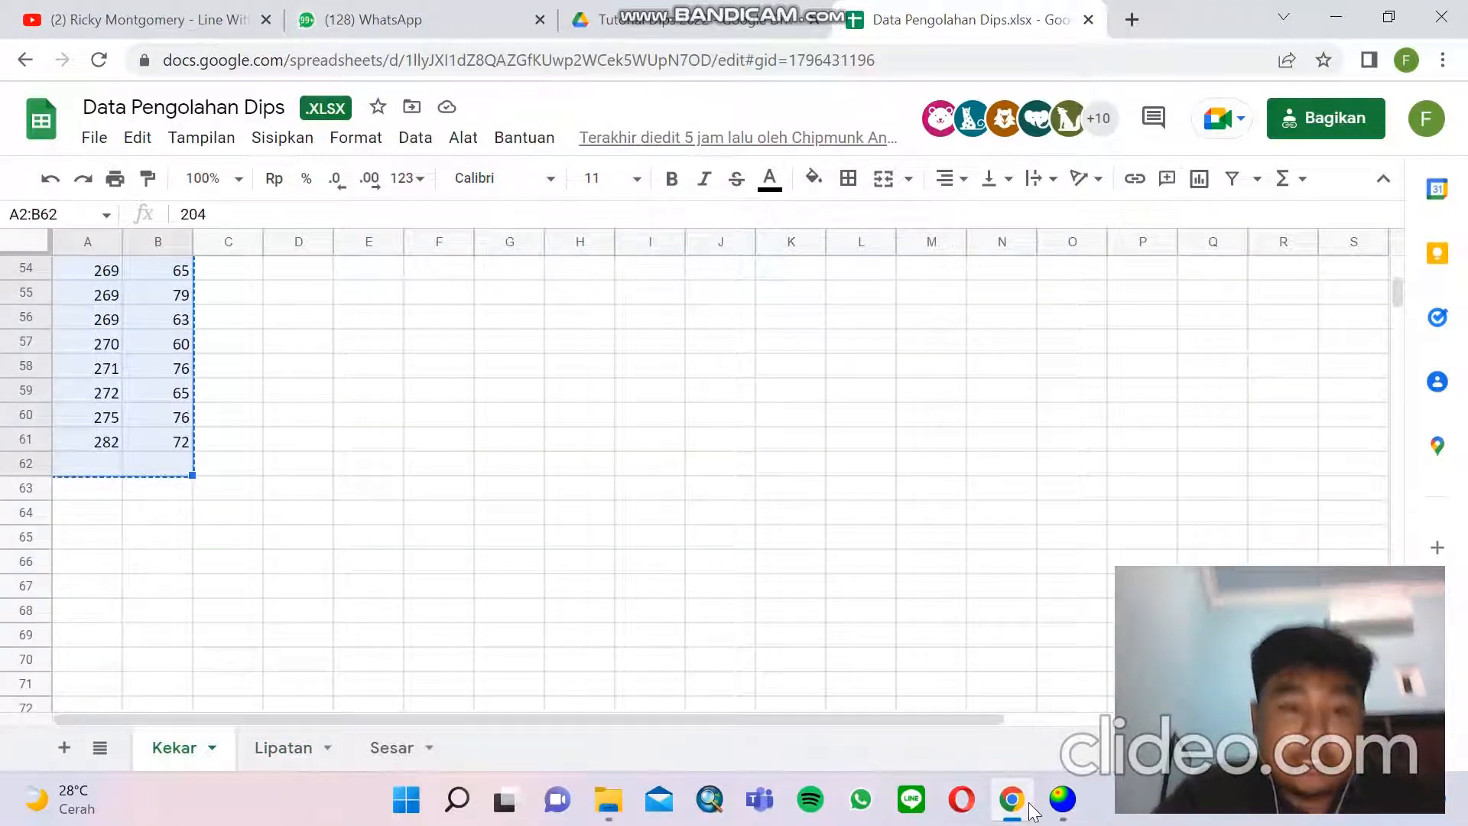
Switch back to Dips and paste the copied orientation data into the grid starting at row 1 of the first data column
click(1062, 799)
click(319, 110)
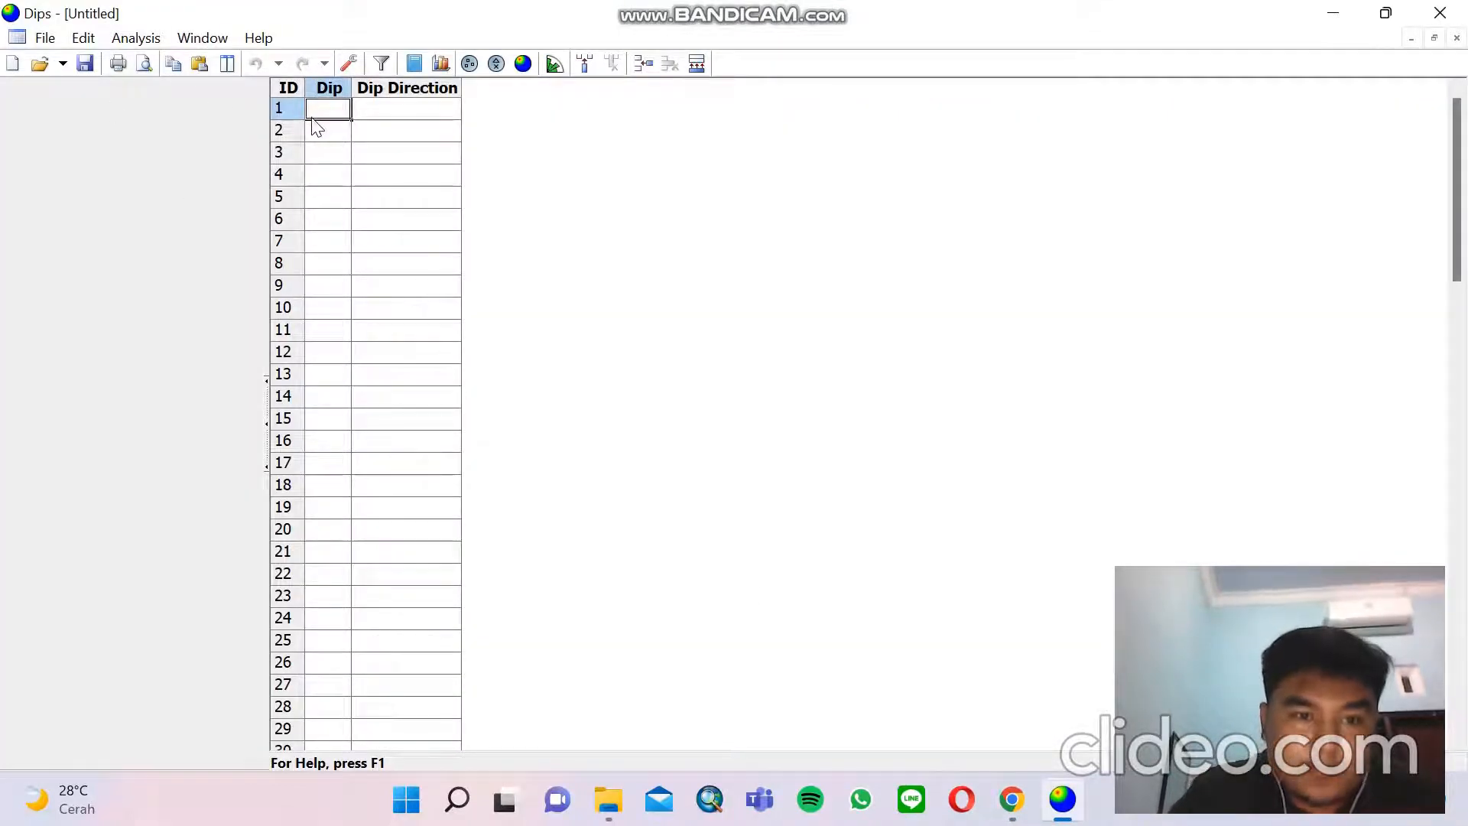
key(ctrl+v)
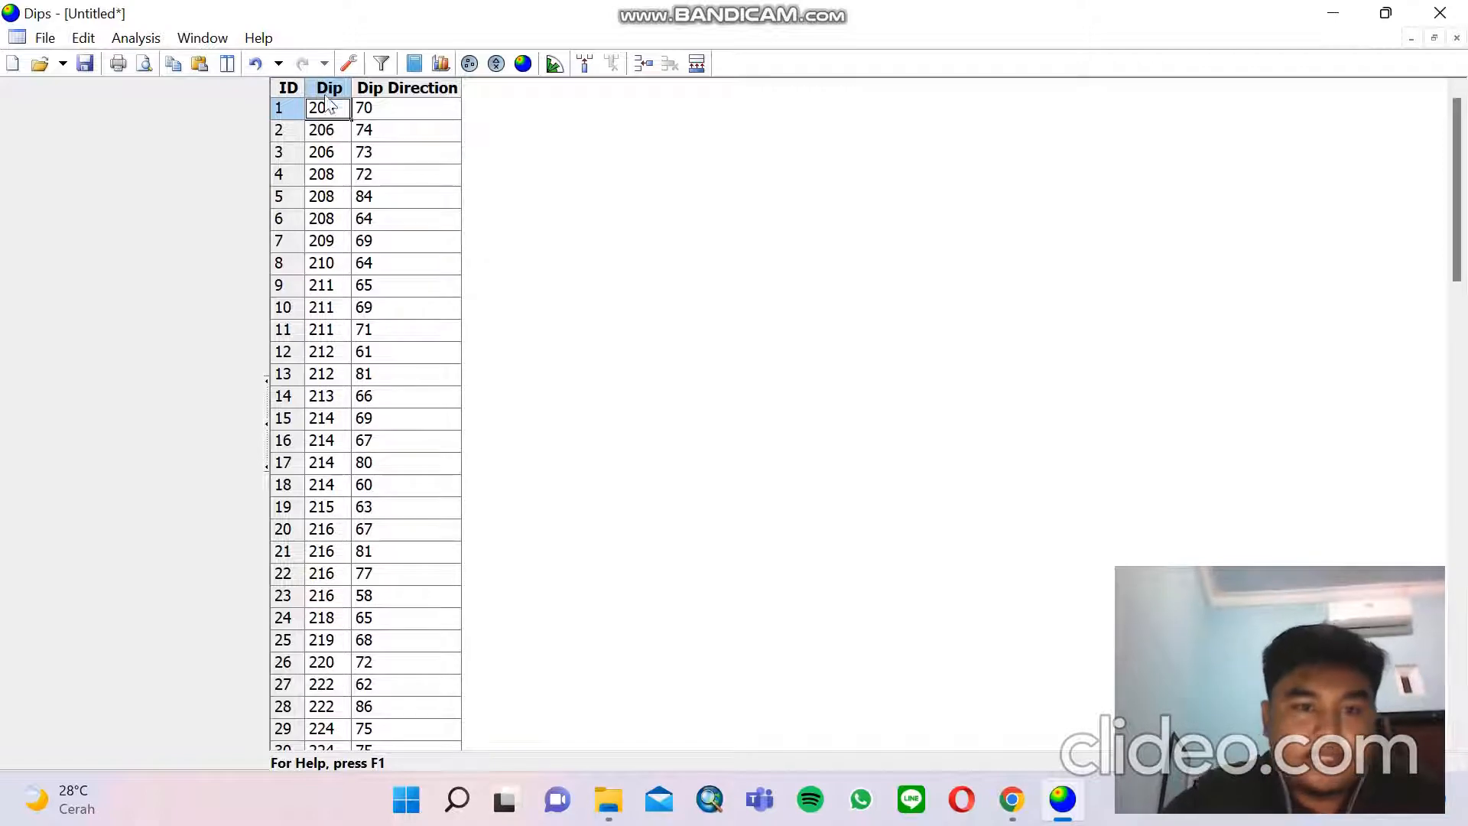
scroll(362, 267, down, 8)
scroll(362, 268, up, 8)
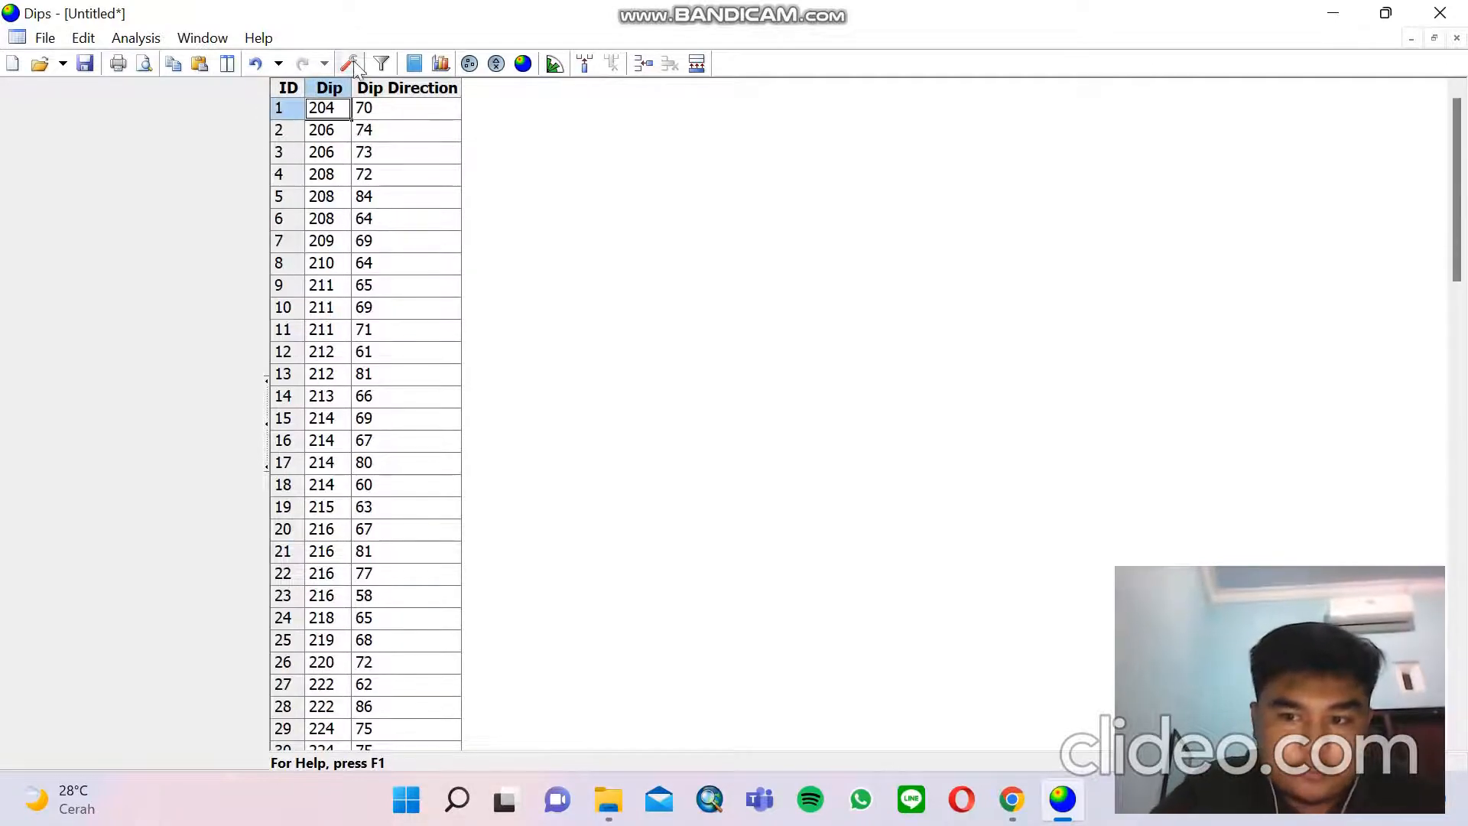
Set the project's global orientation format to Strike (Right) / Dip and generate the contour stereonet plot
click(351, 61)
click(753, 283)
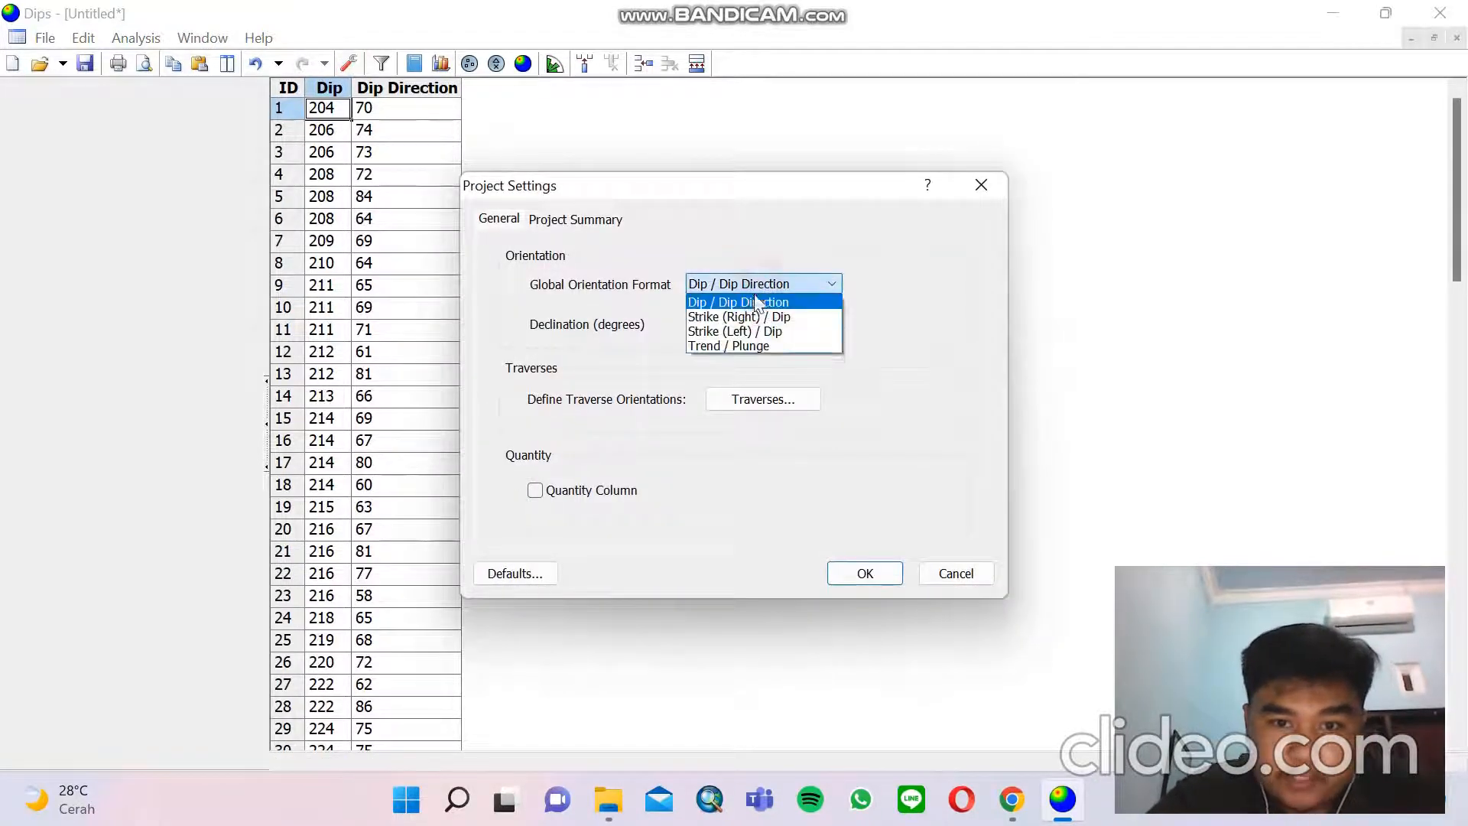
click(745, 314)
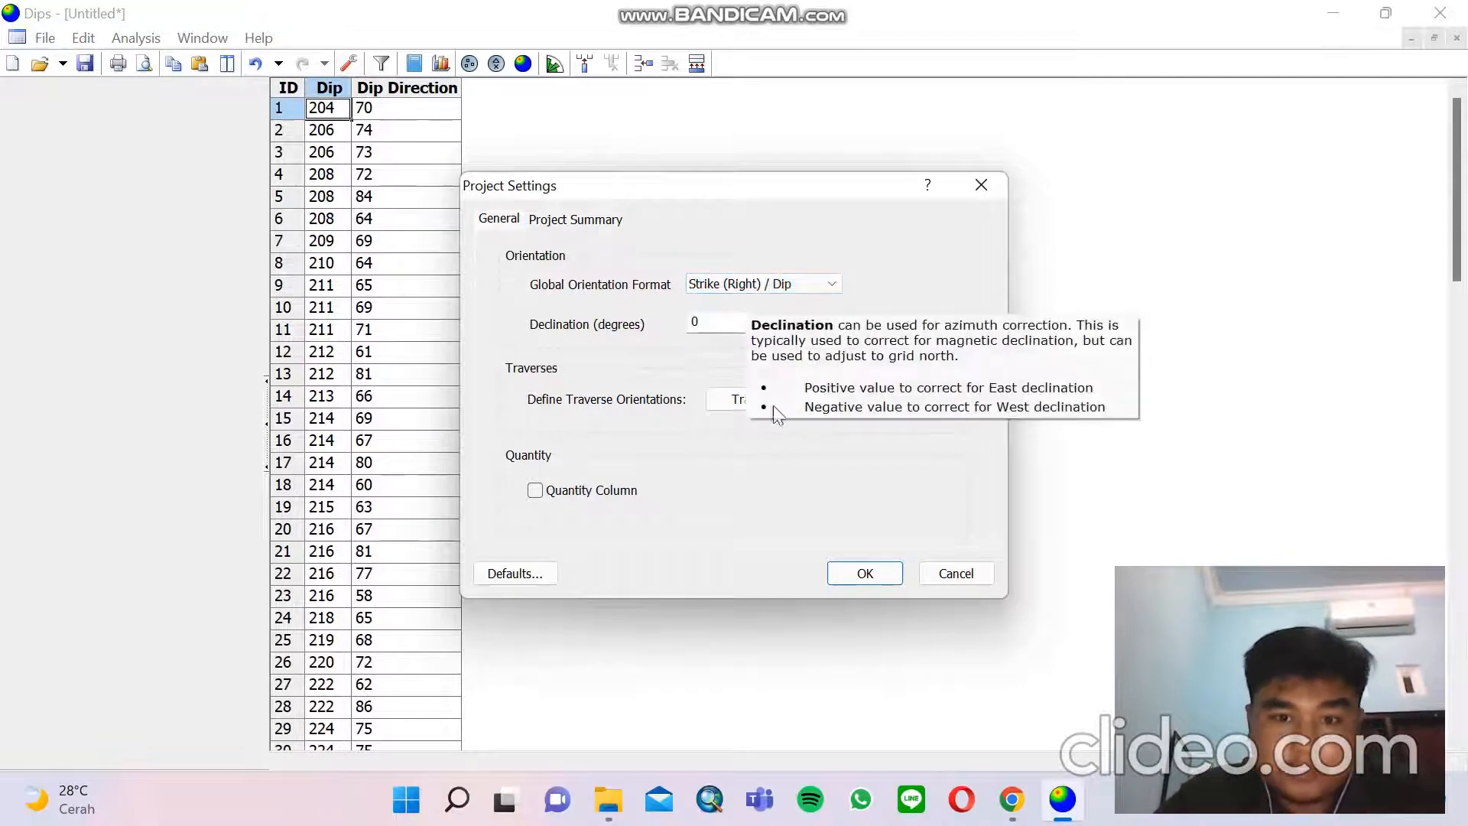
click(879, 571)
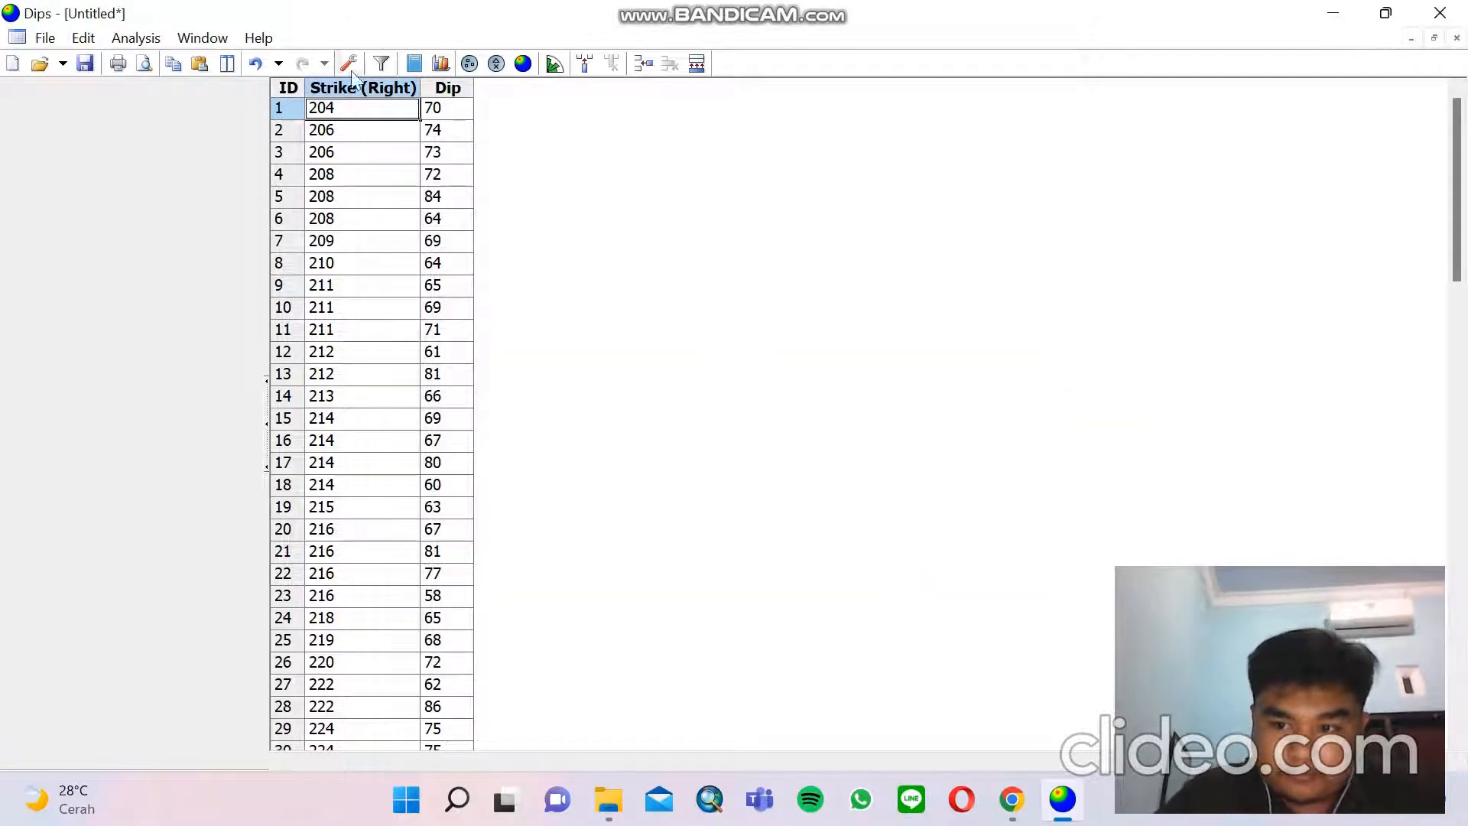
click(520, 69)
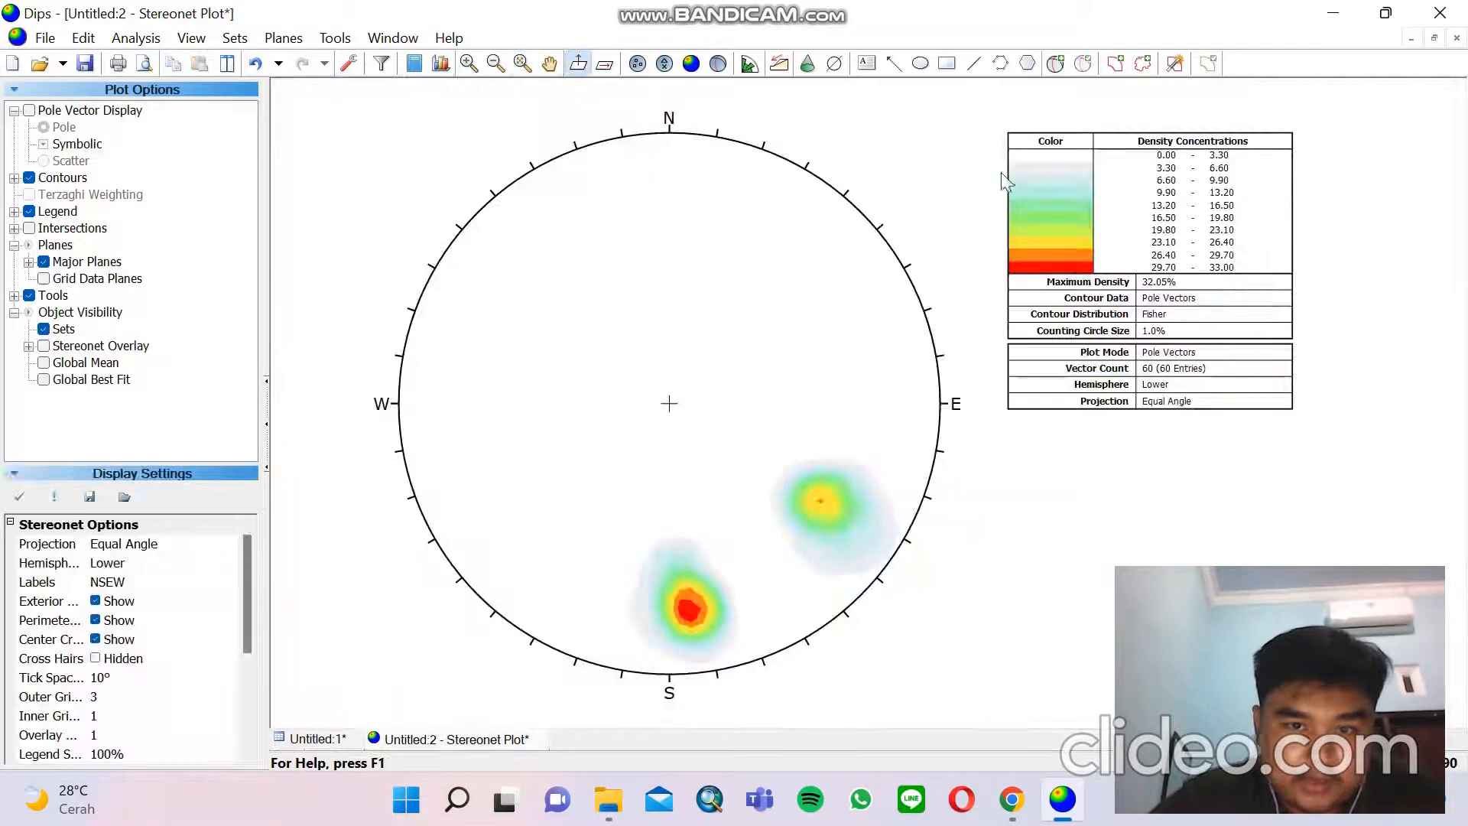
Add a user plane at the red density peak, oriented 265/75 and labelled Max 1, with ID and Plane visibility off
click(1048, 72)
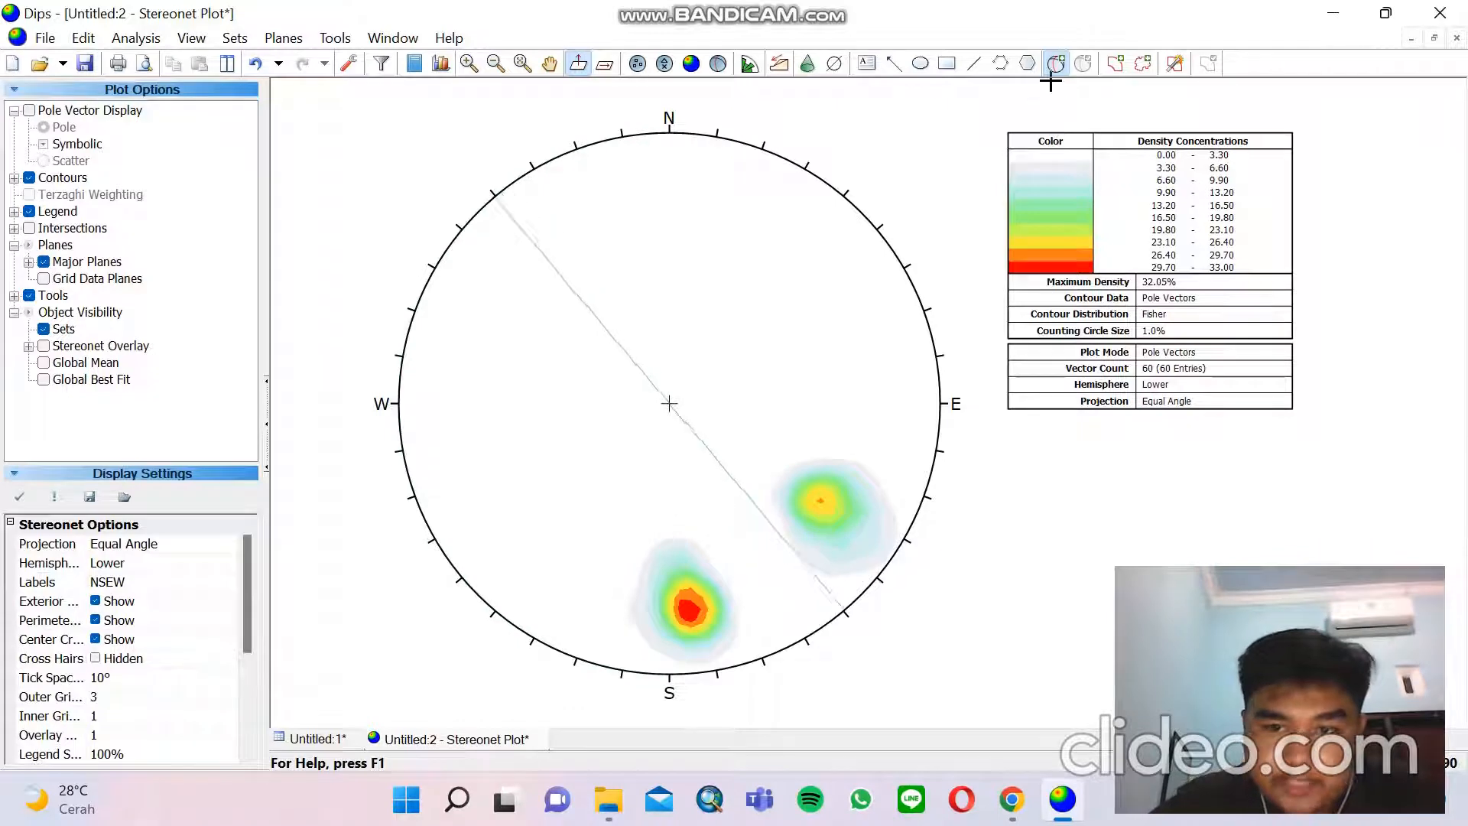
scroll(670, 610, up, 5)
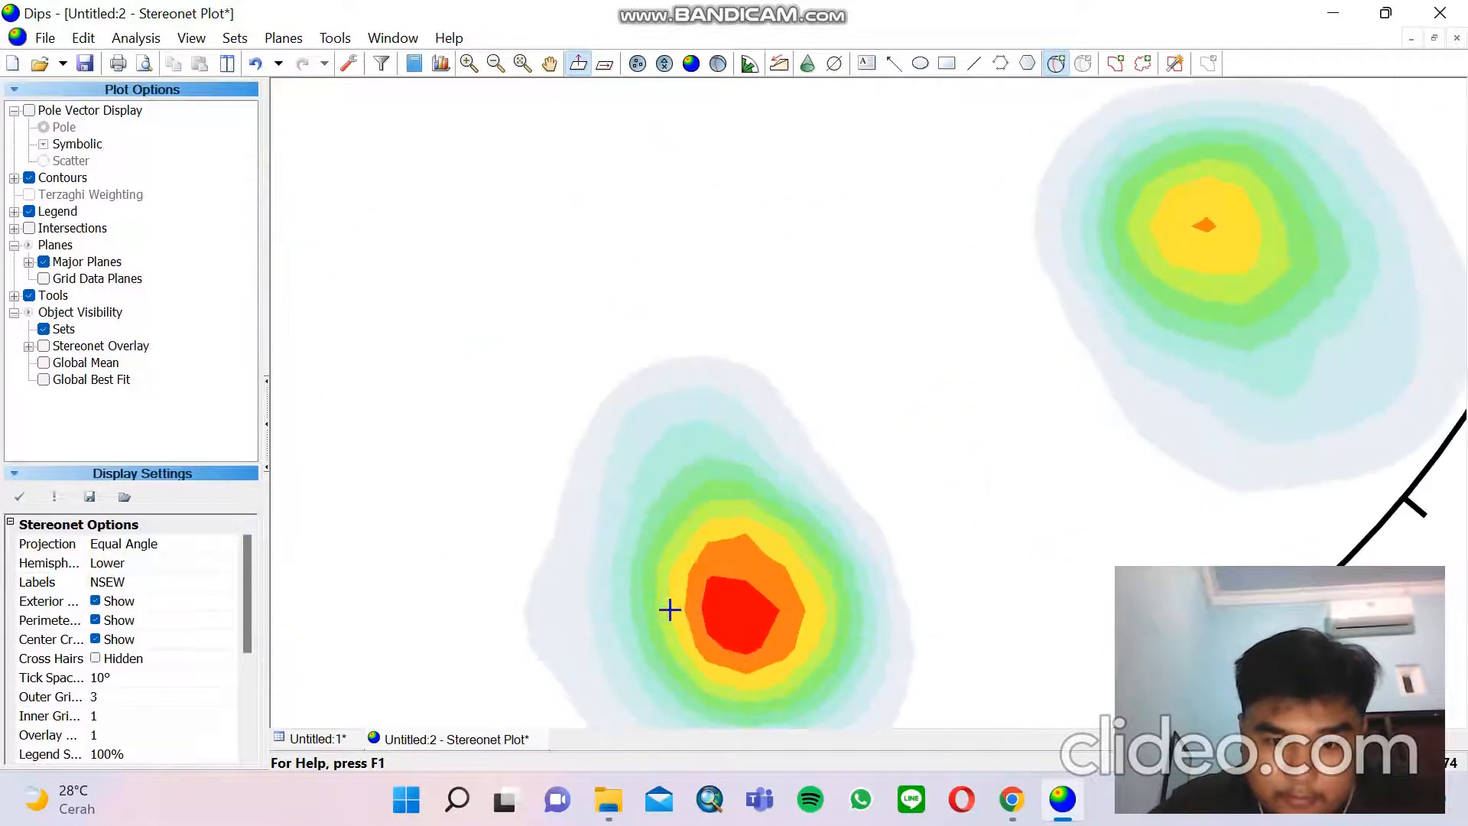
scroll(670, 610, up, 2)
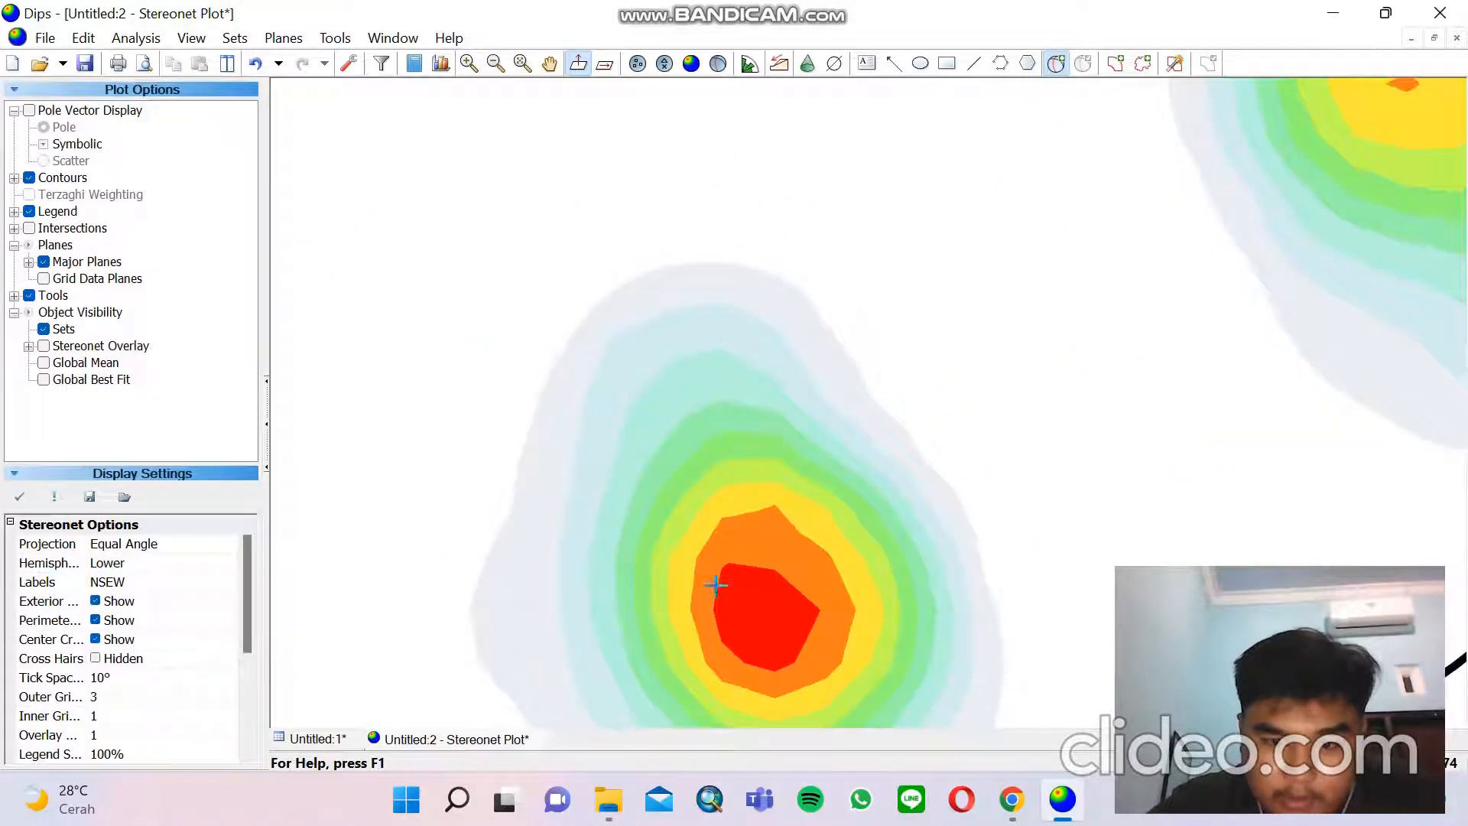
click(764, 606)
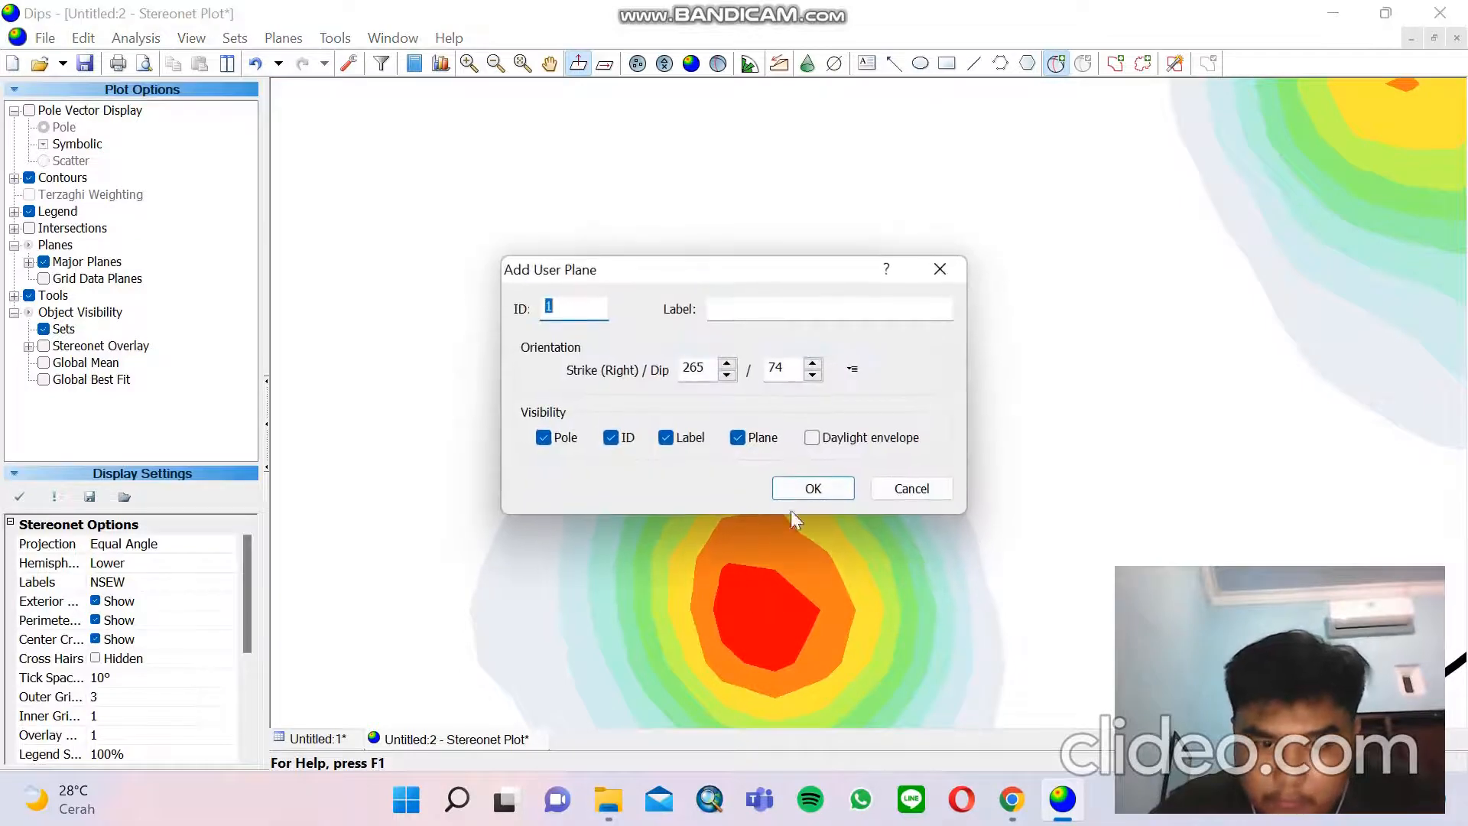
click(784, 310)
click(813, 363)
click(787, 318)
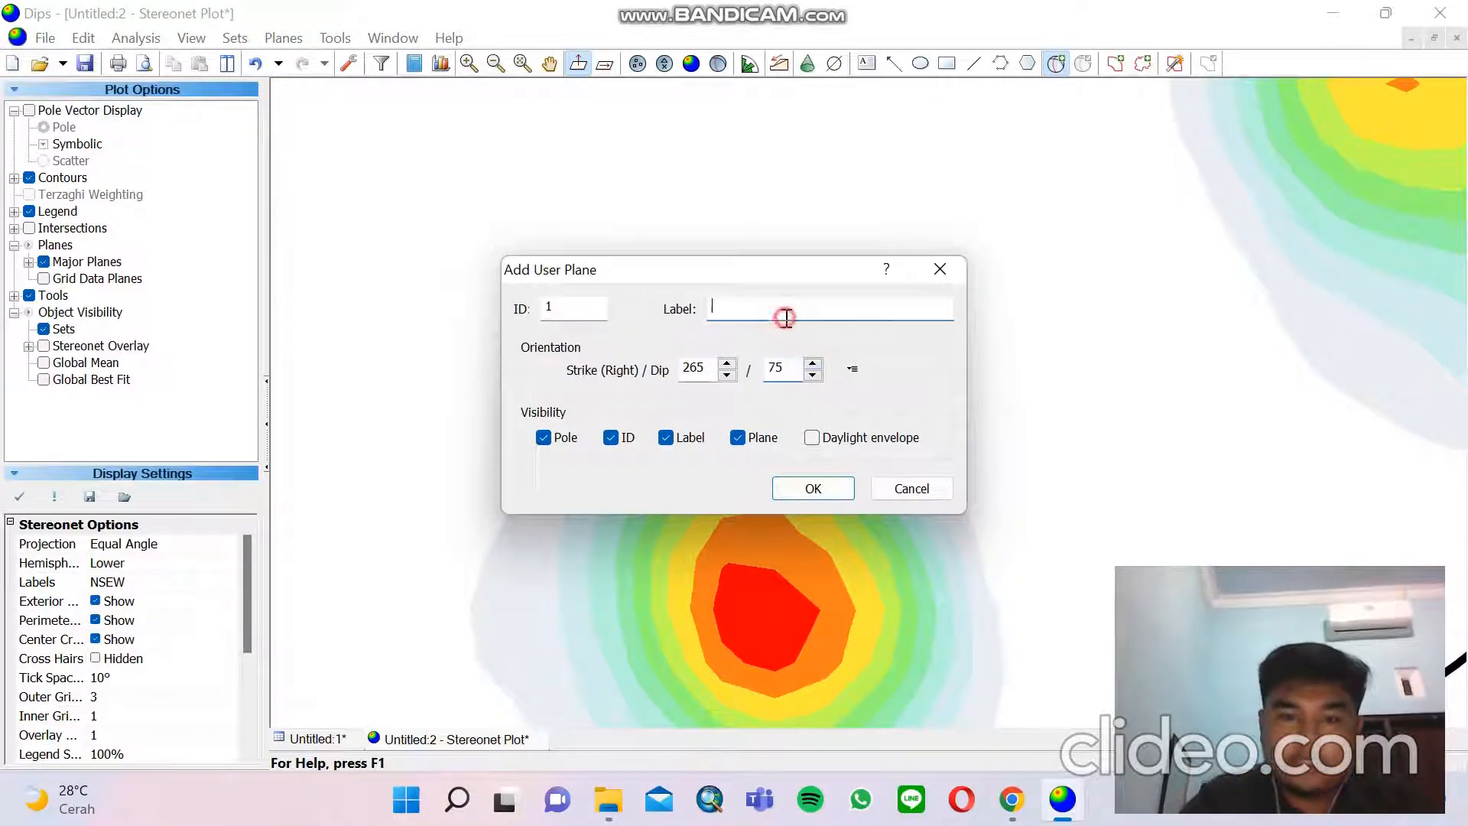
text(Ma)
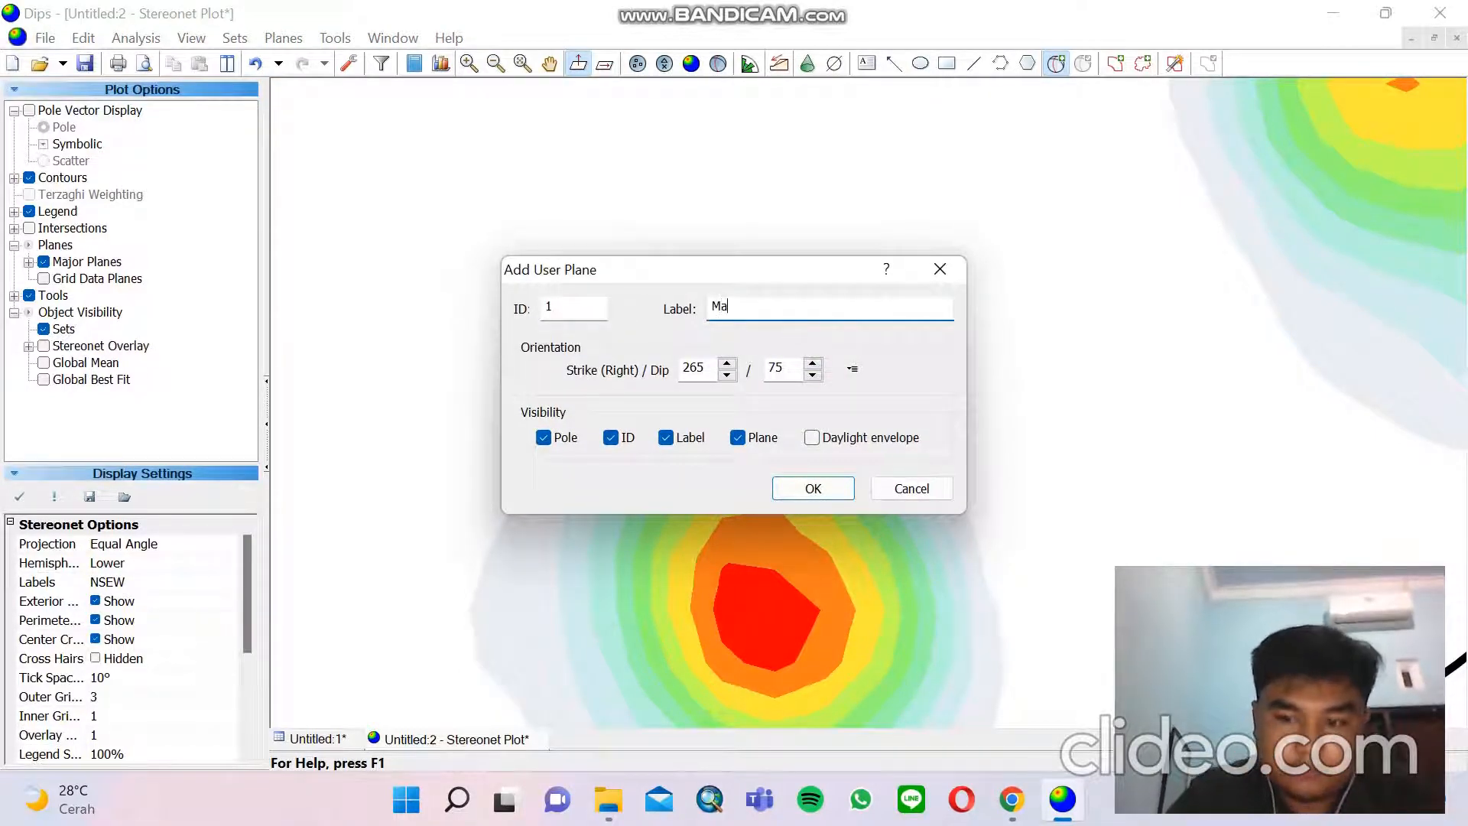
text(x 1)
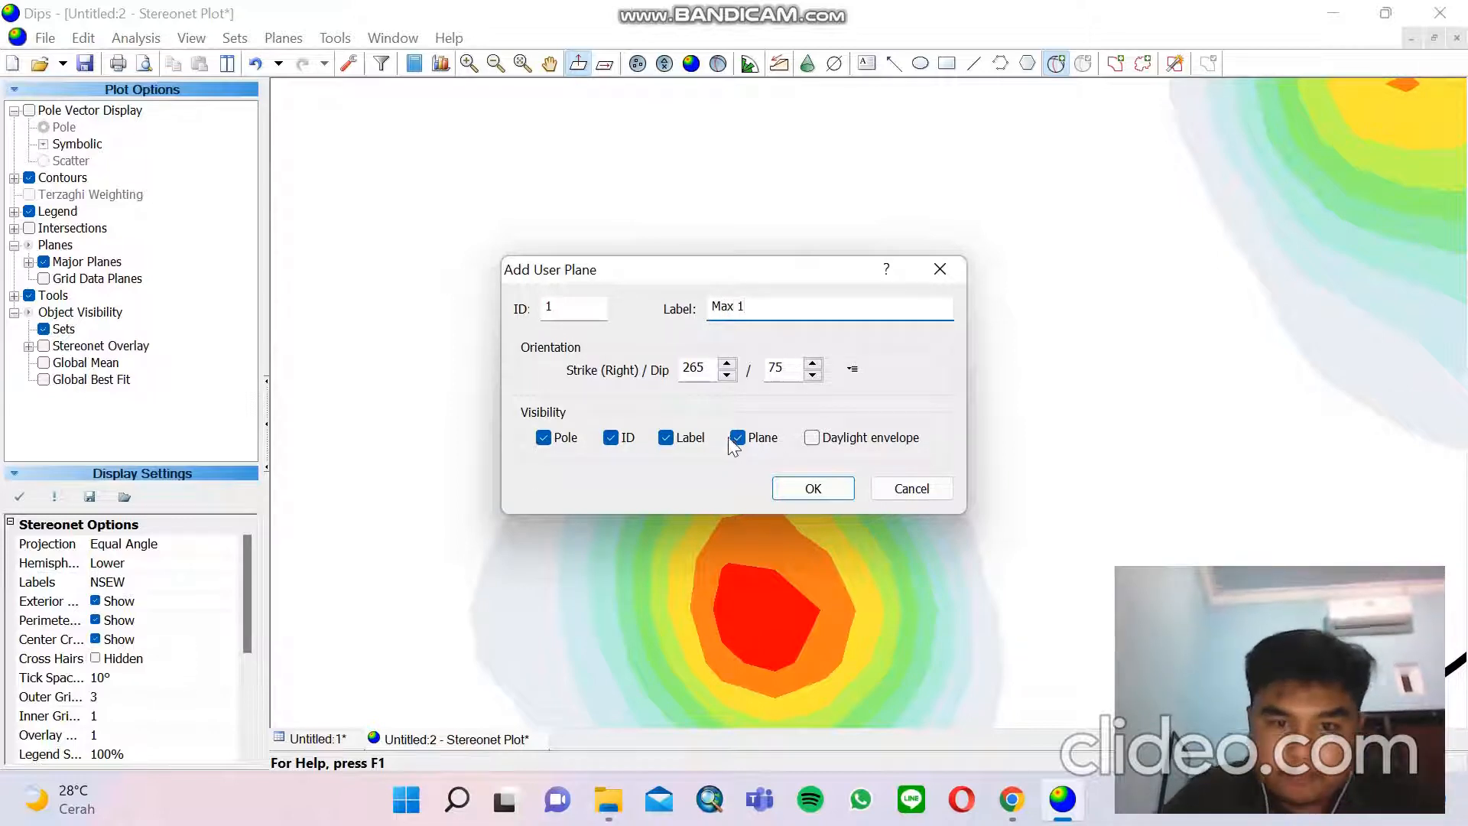
click(736, 439)
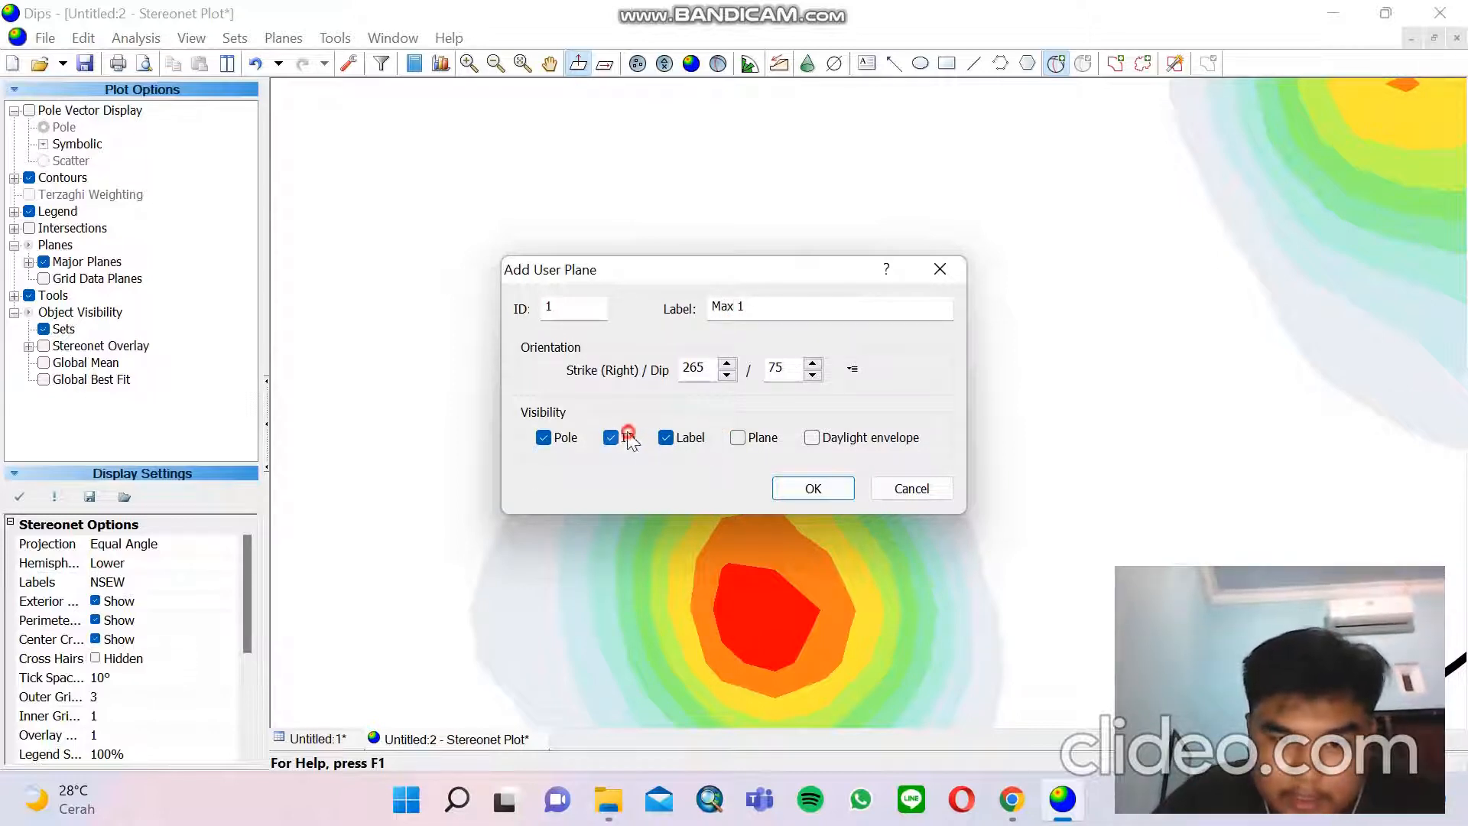
click(813, 489)
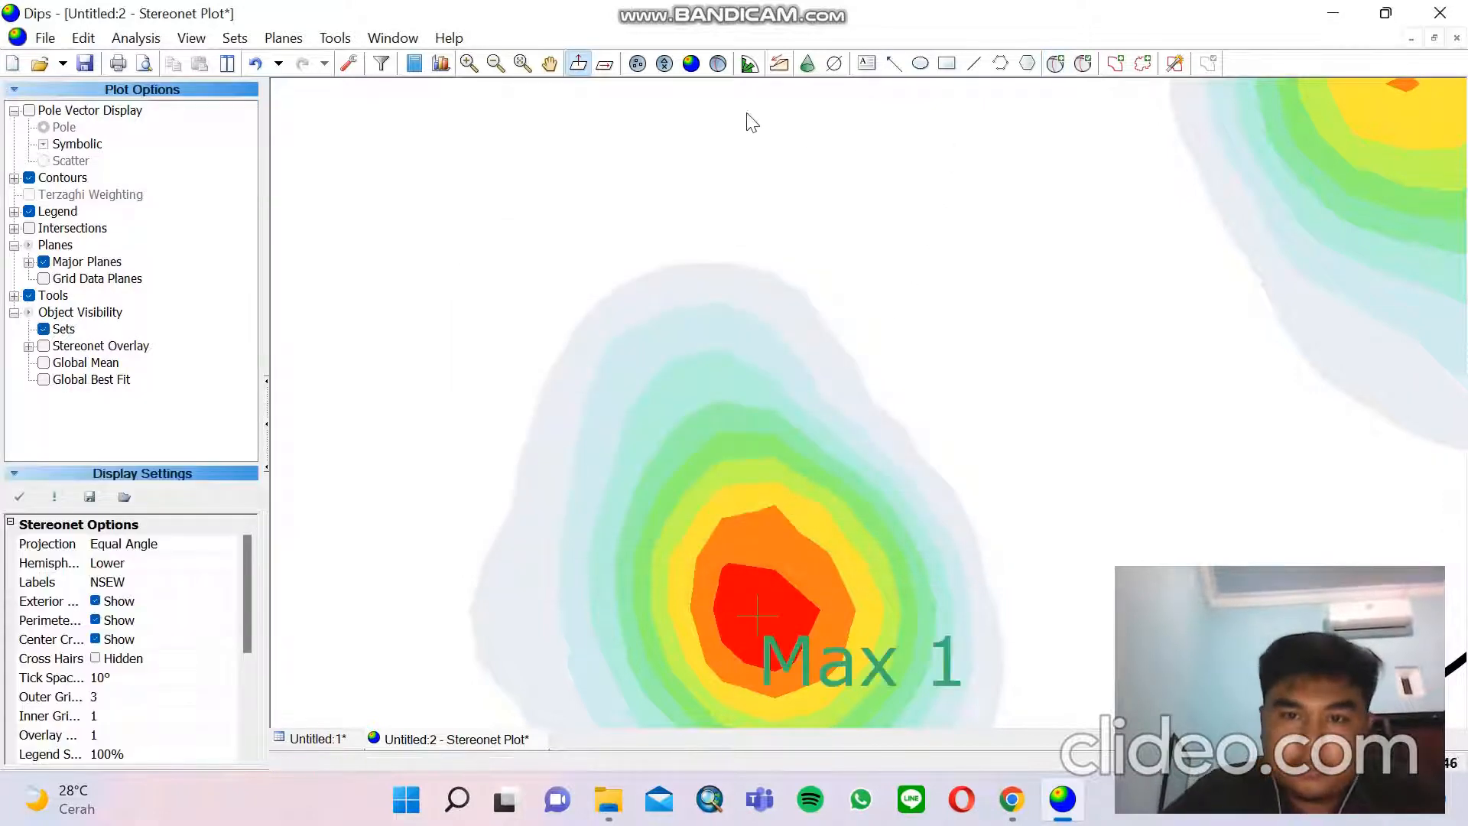
Add a user plane labelled Max 2 with orientation 213/67 at the small orange peak of the eastern density cluster
click(550, 63)
drag(982, 207, 544, 403)
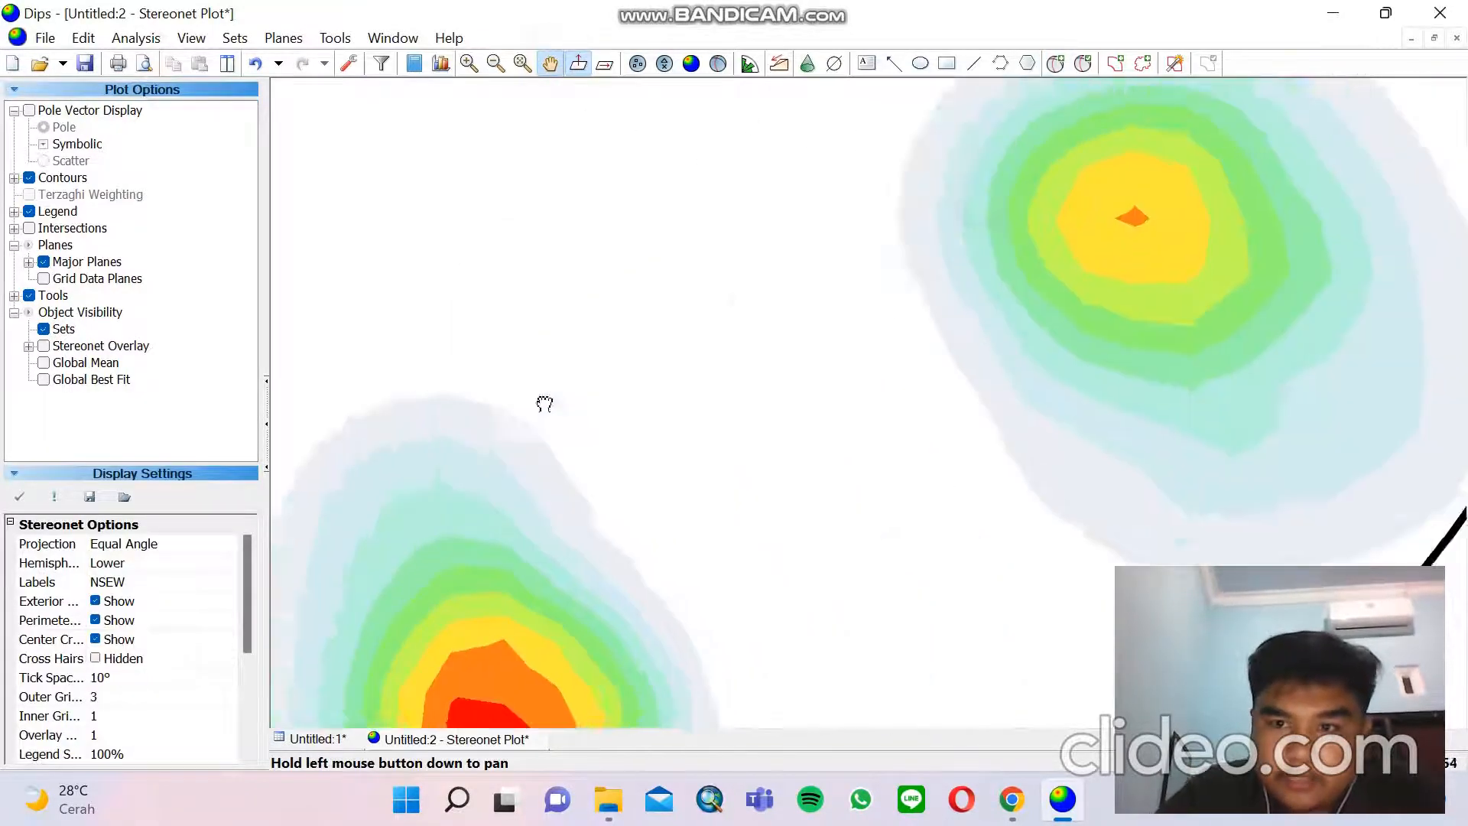
click(1055, 64)
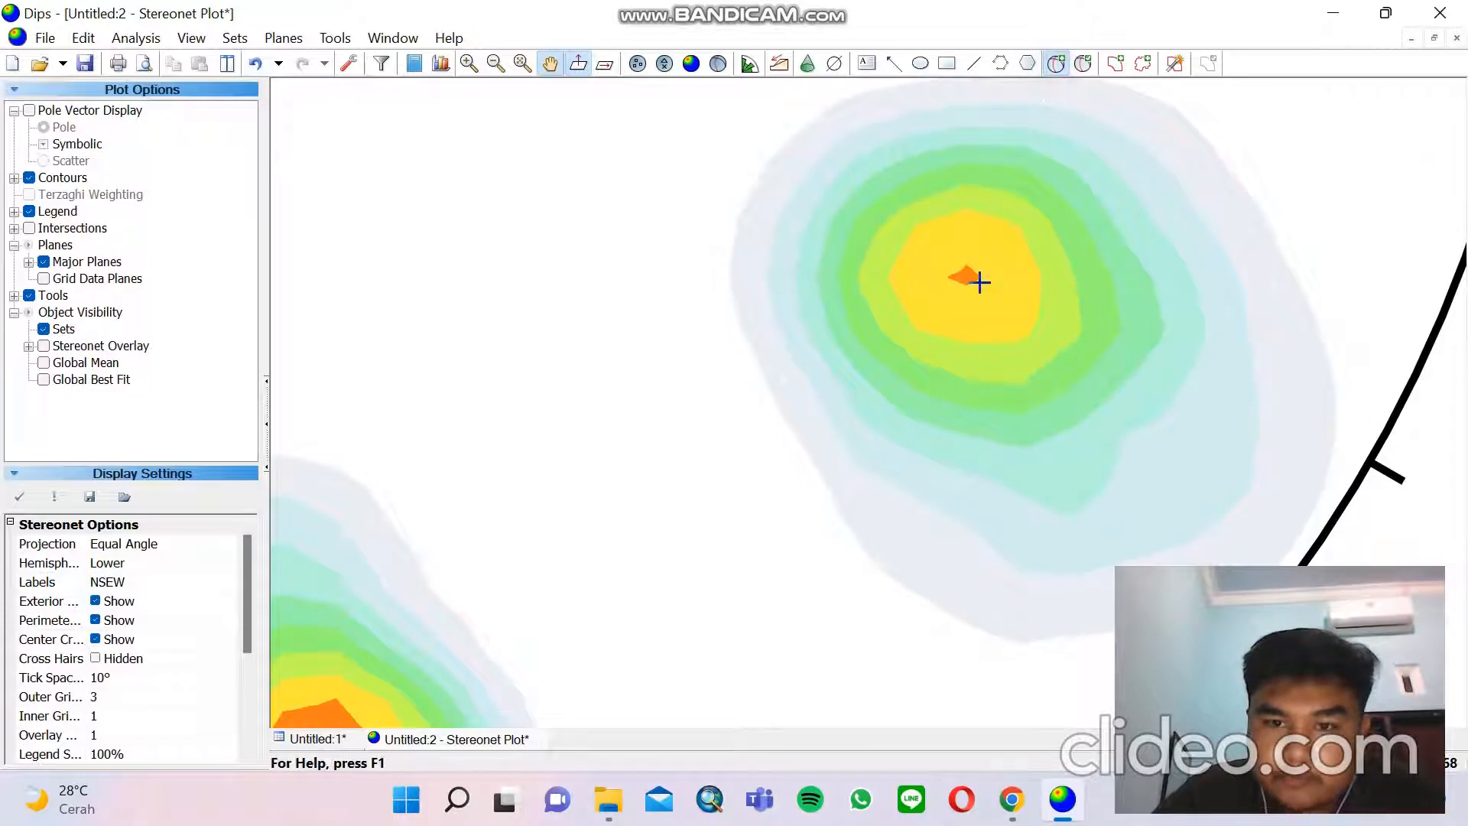
click(967, 277)
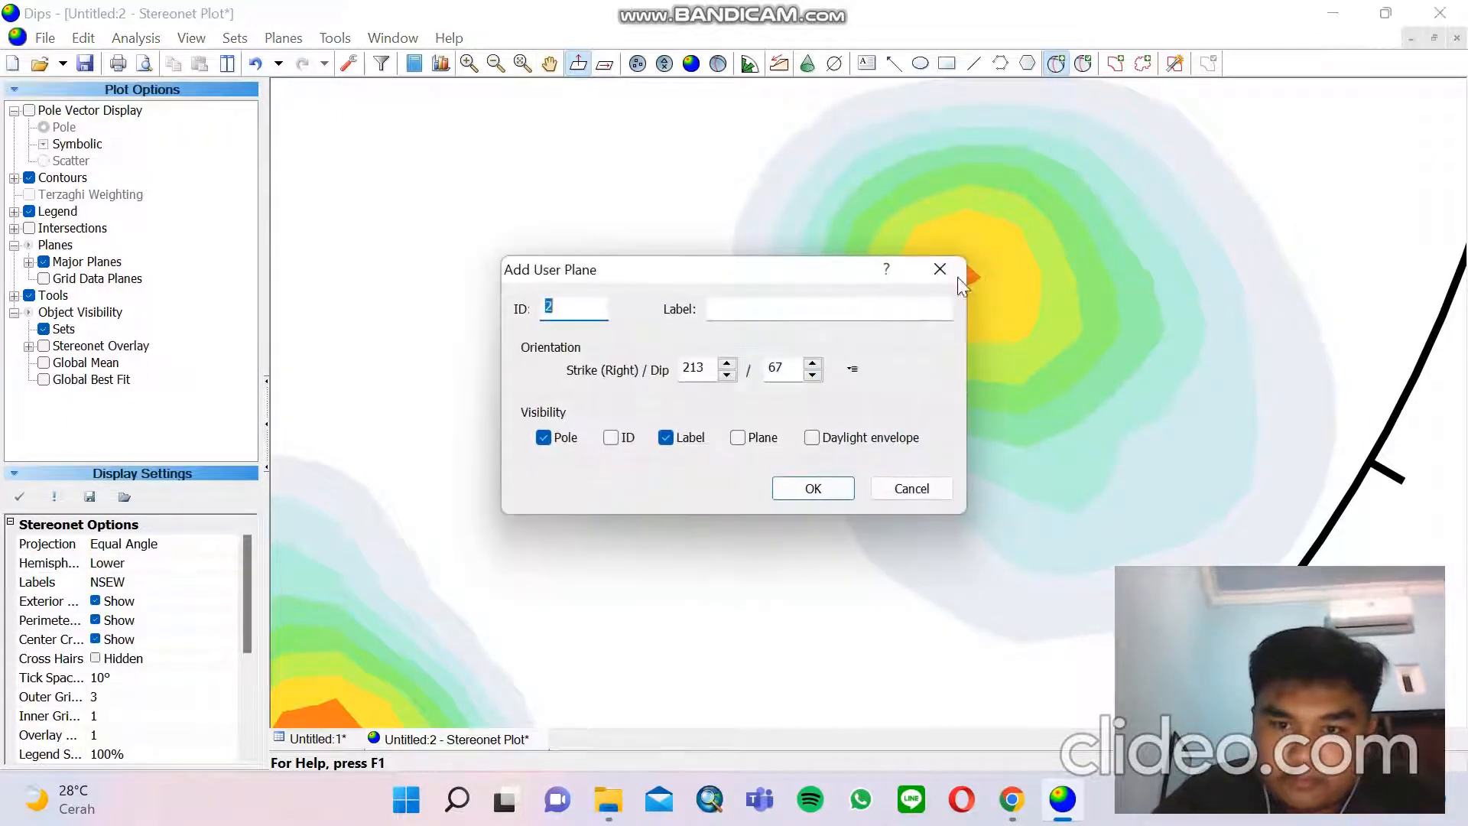
click(914, 304)
text(Ma)
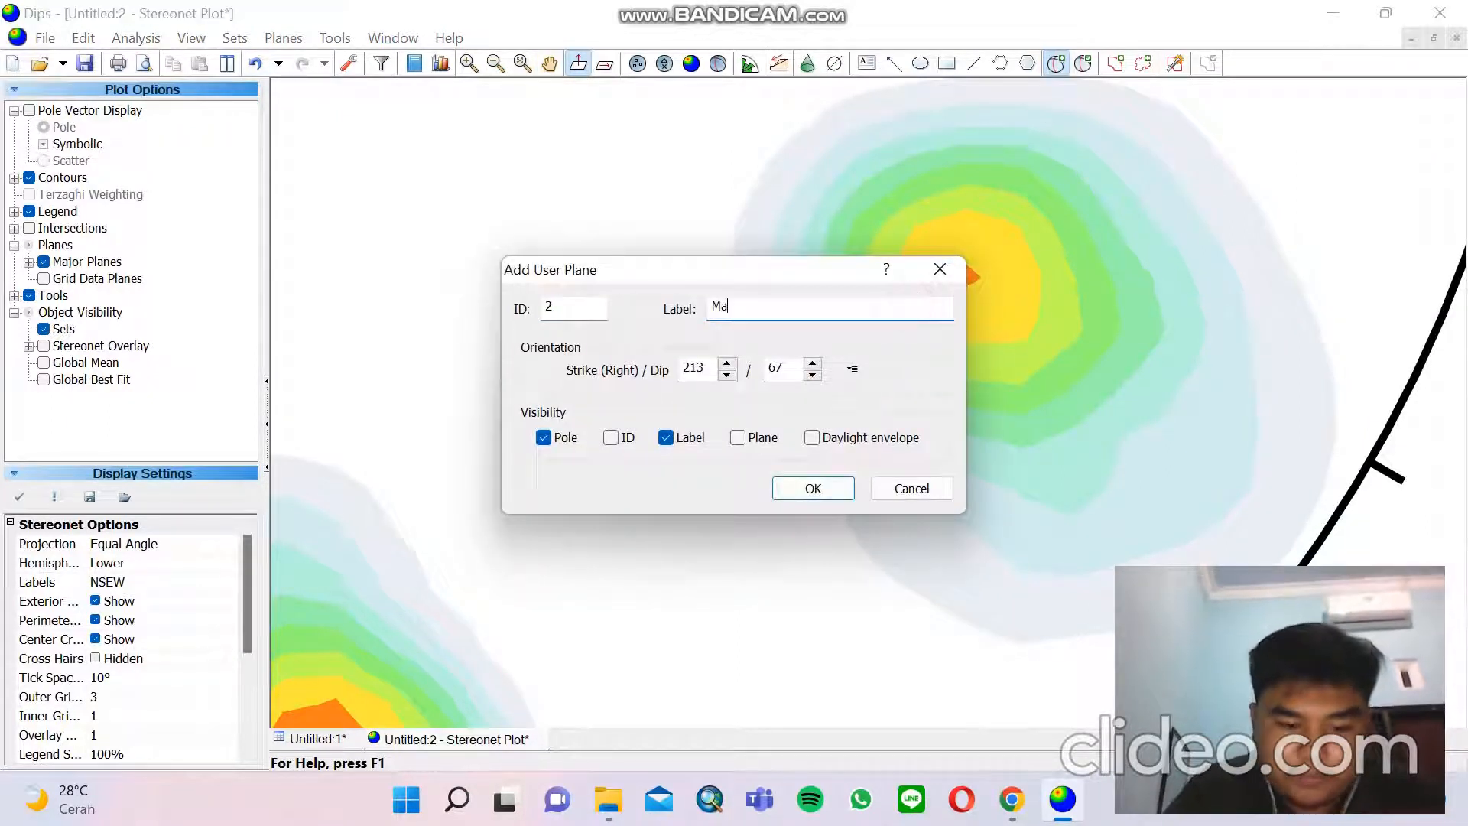
text(x 2)
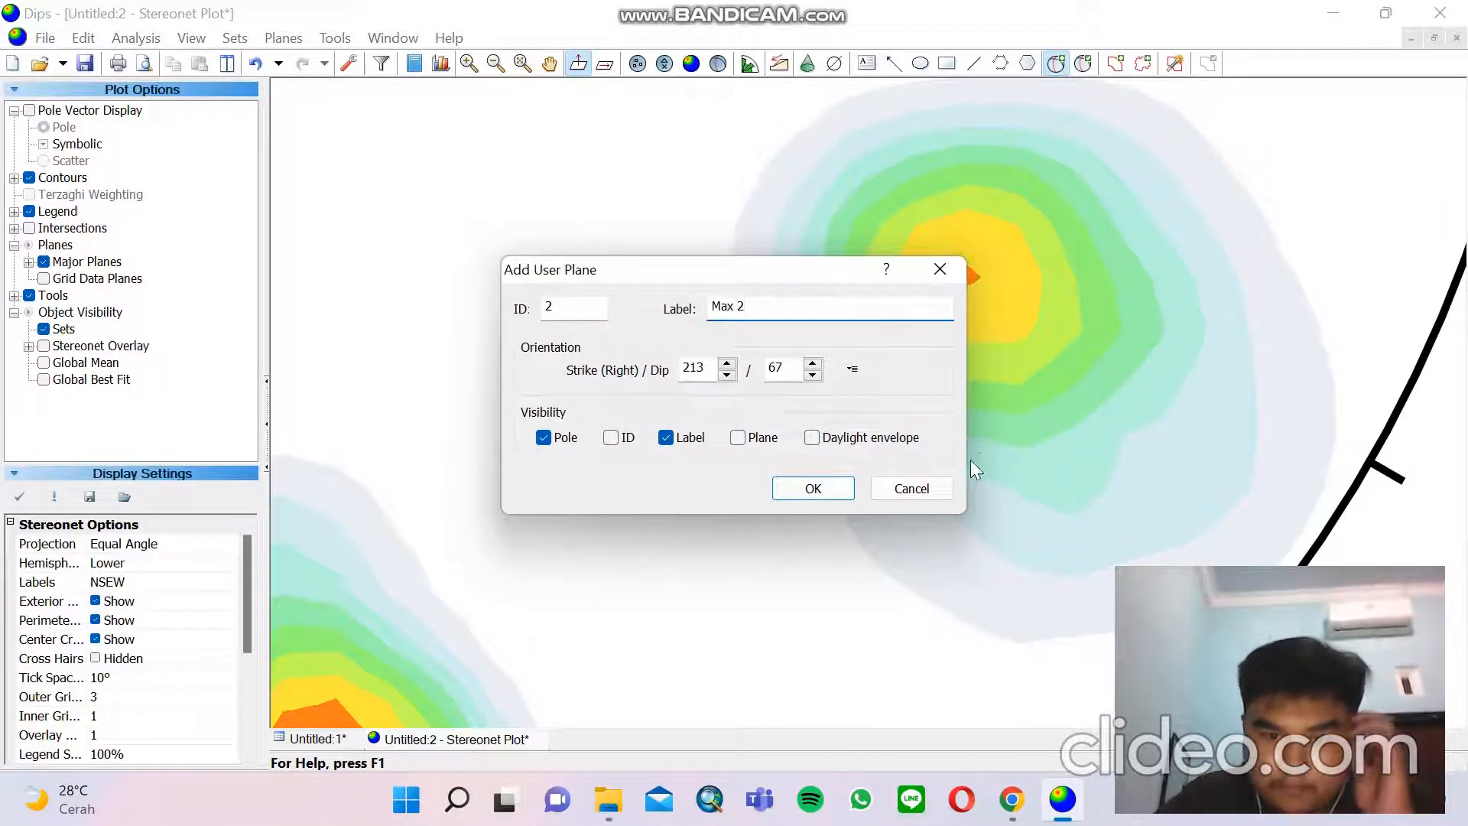
click(839, 493)
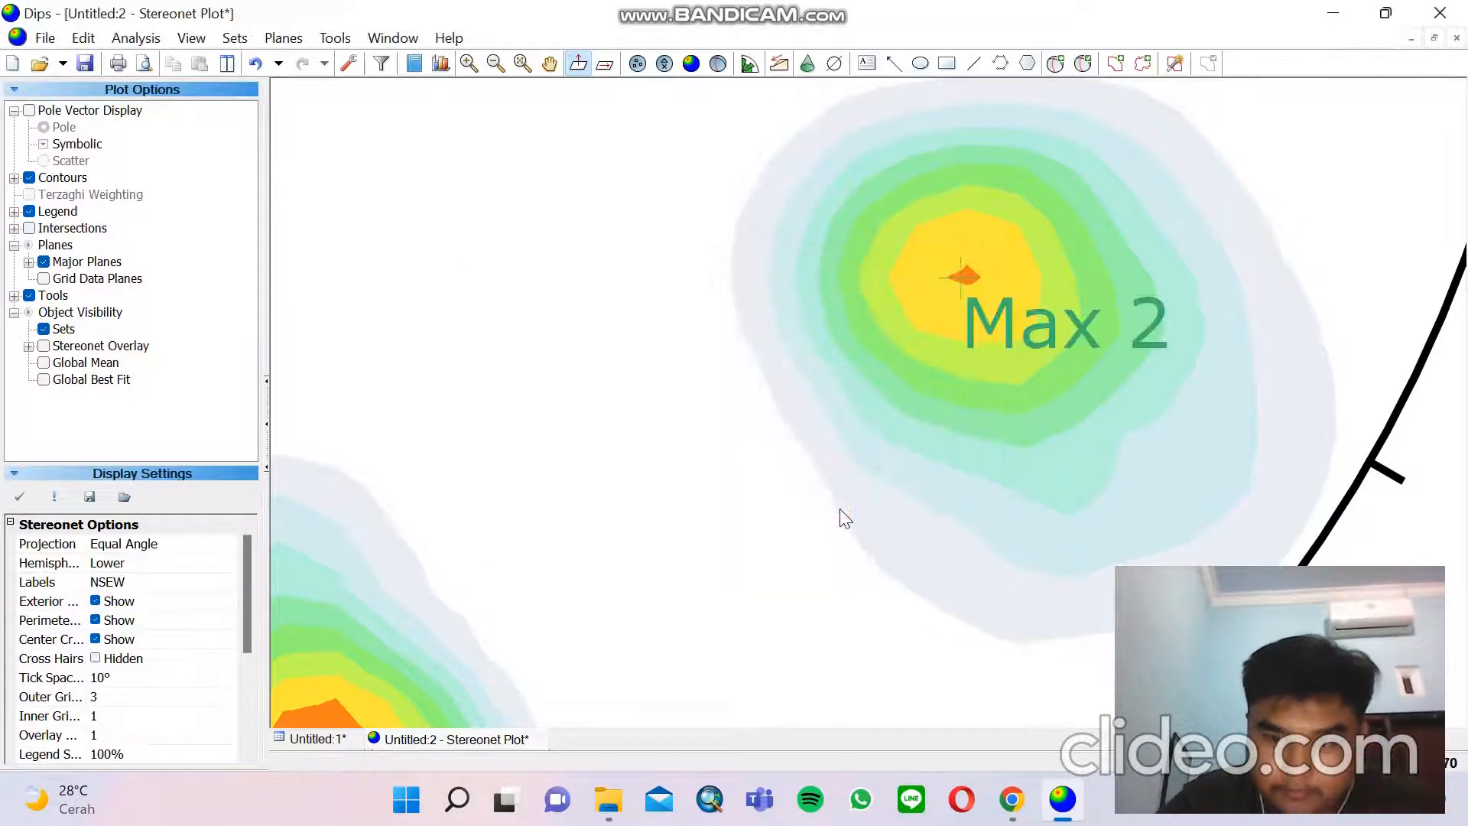
Add a user plane labelled P1 with orientation 265/75 at the Max 1 pole, showing its plane and hiding its pole
scroll(746, 294, down, 3)
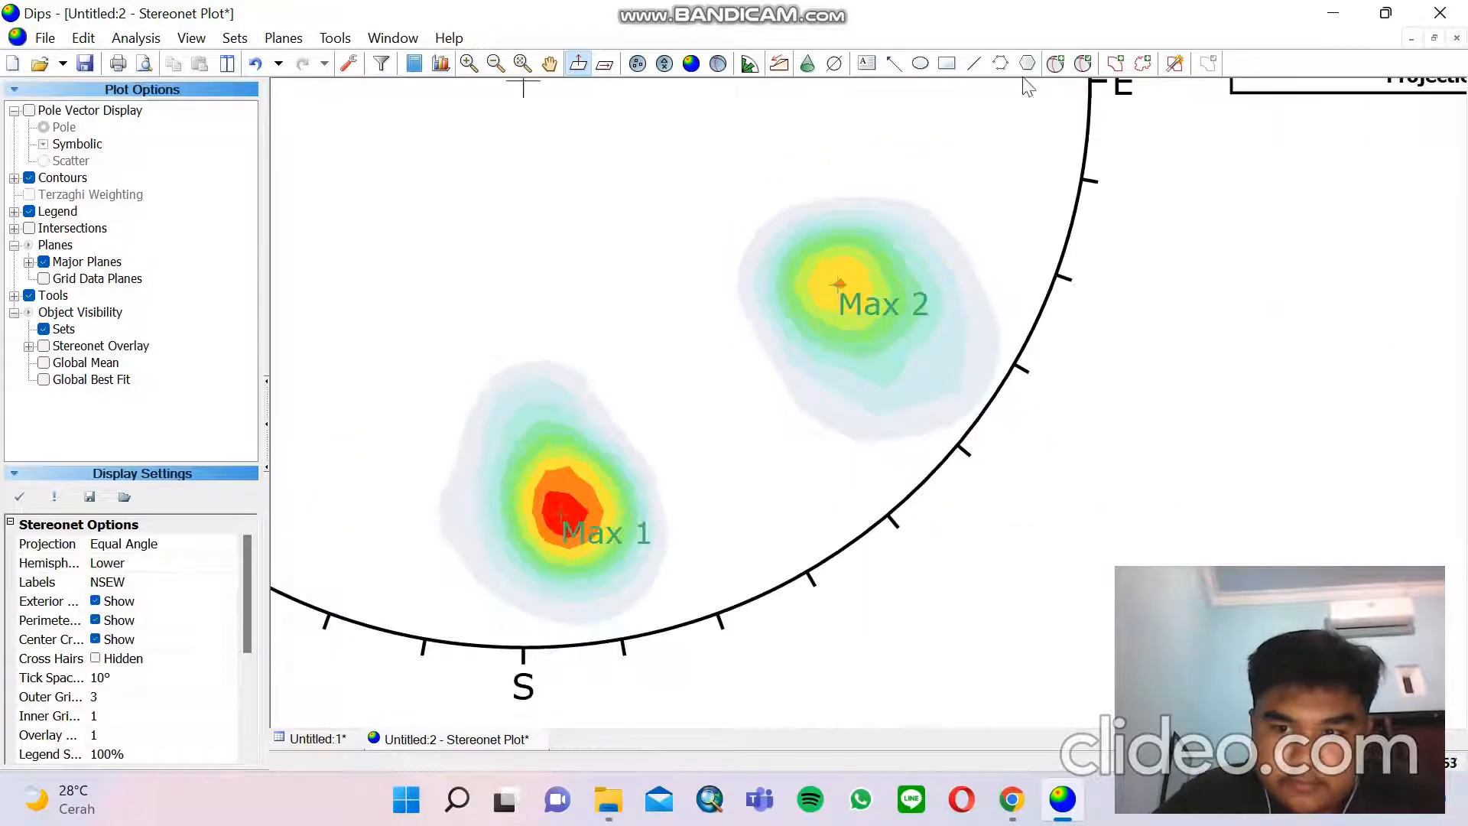
click(1059, 66)
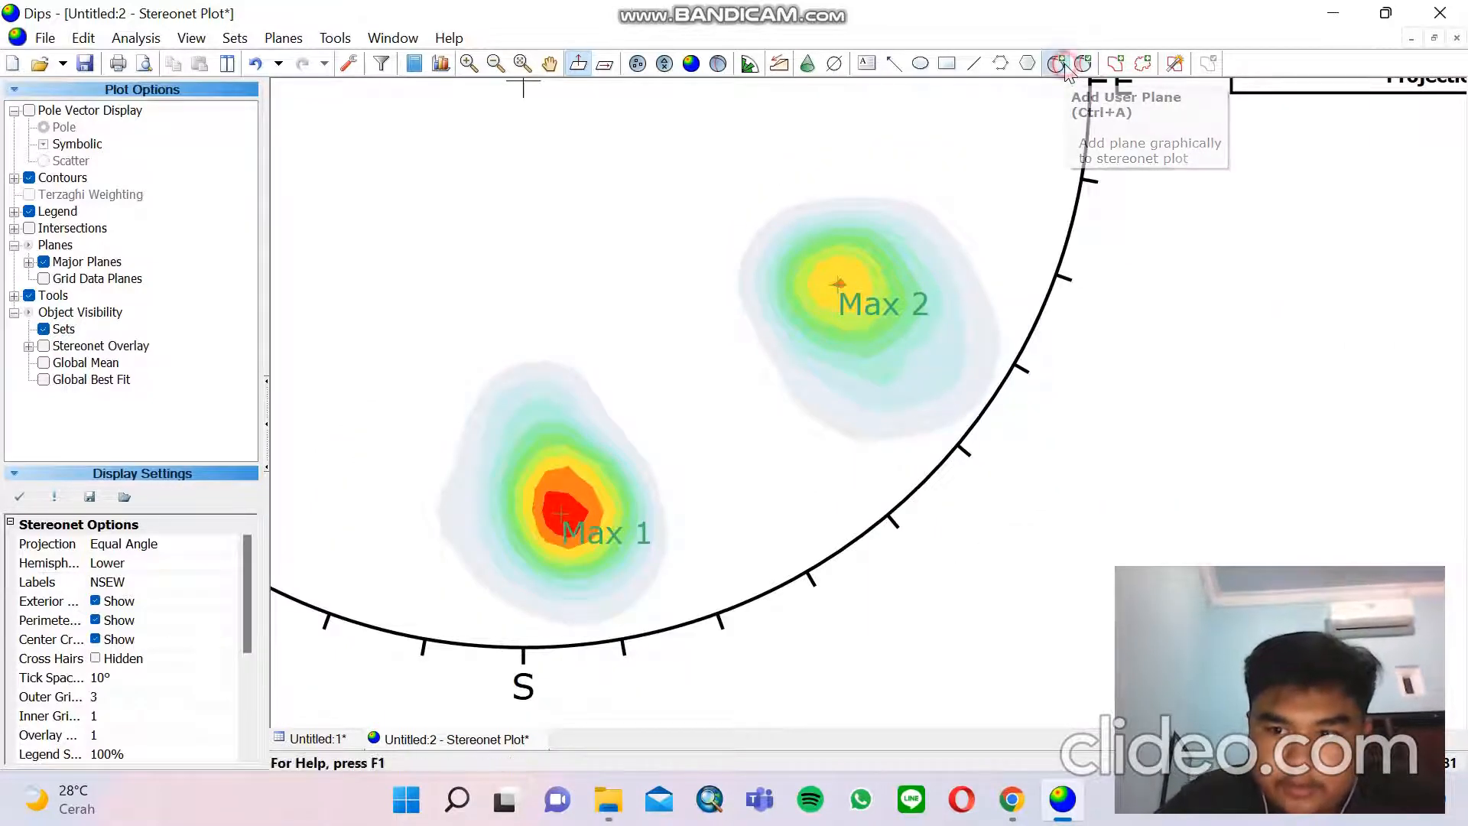
scroll(556, 511, up, 4)
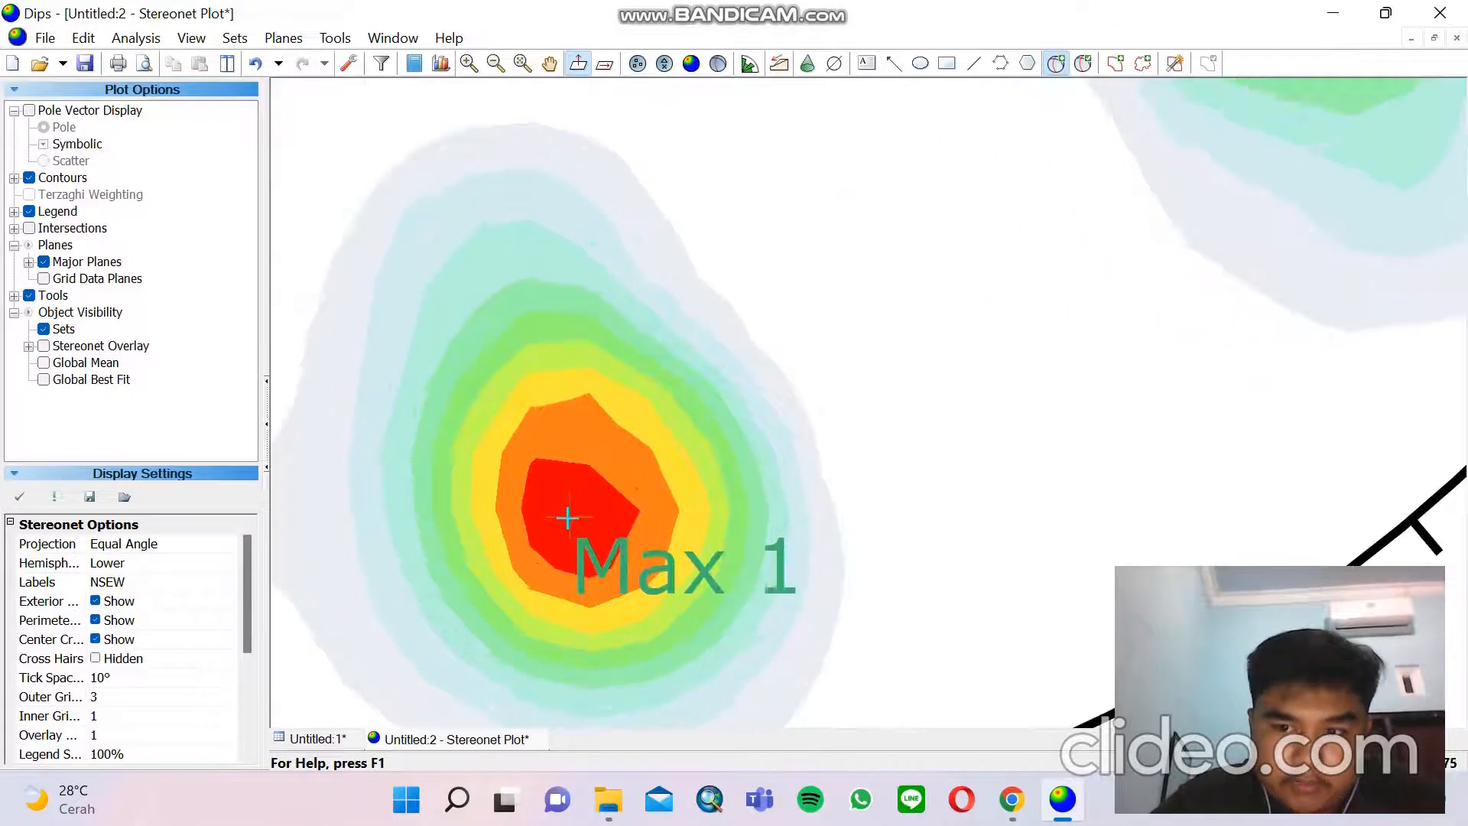
click(570, 516)
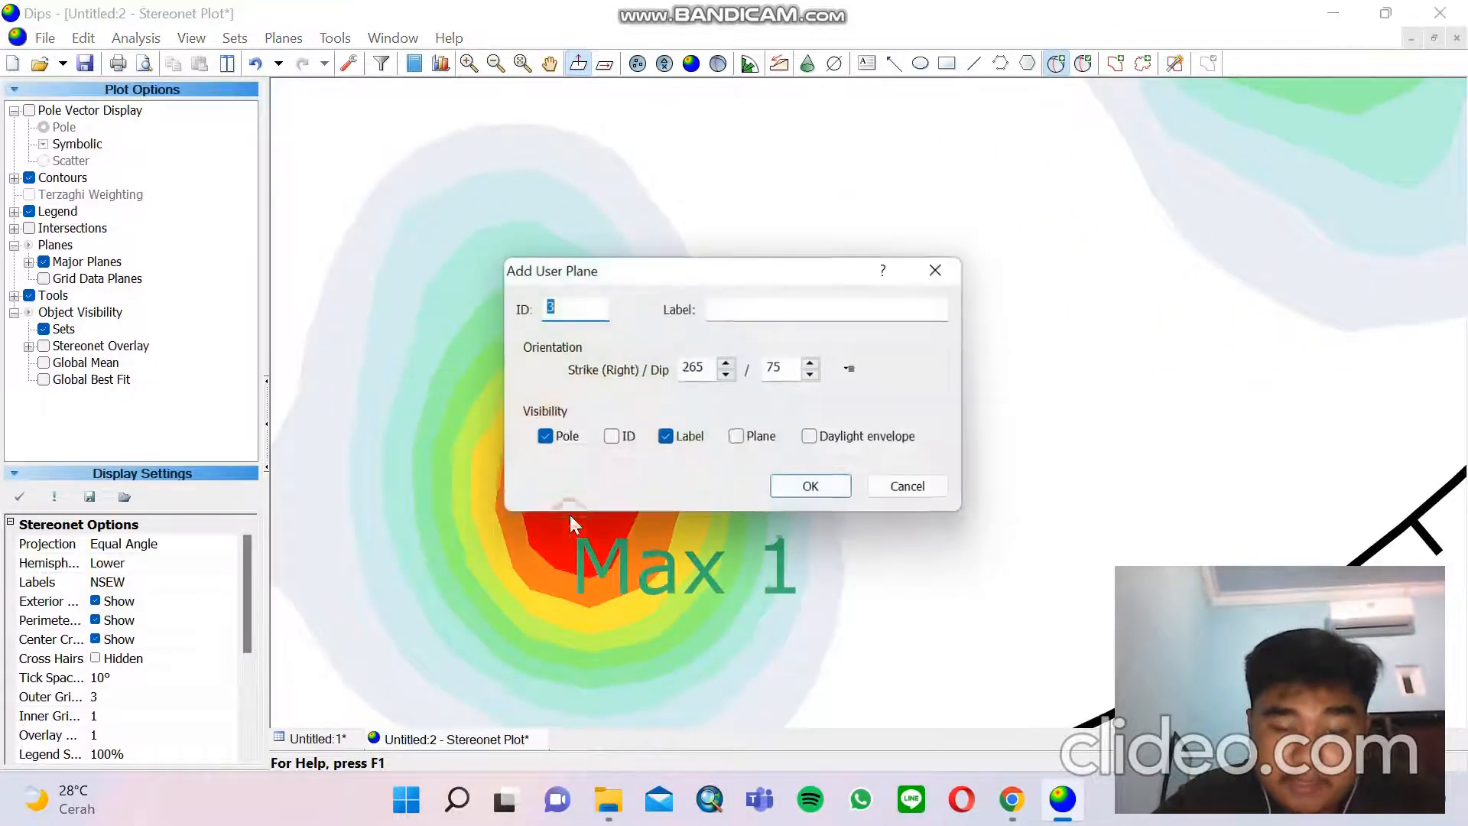
click(754, 315)
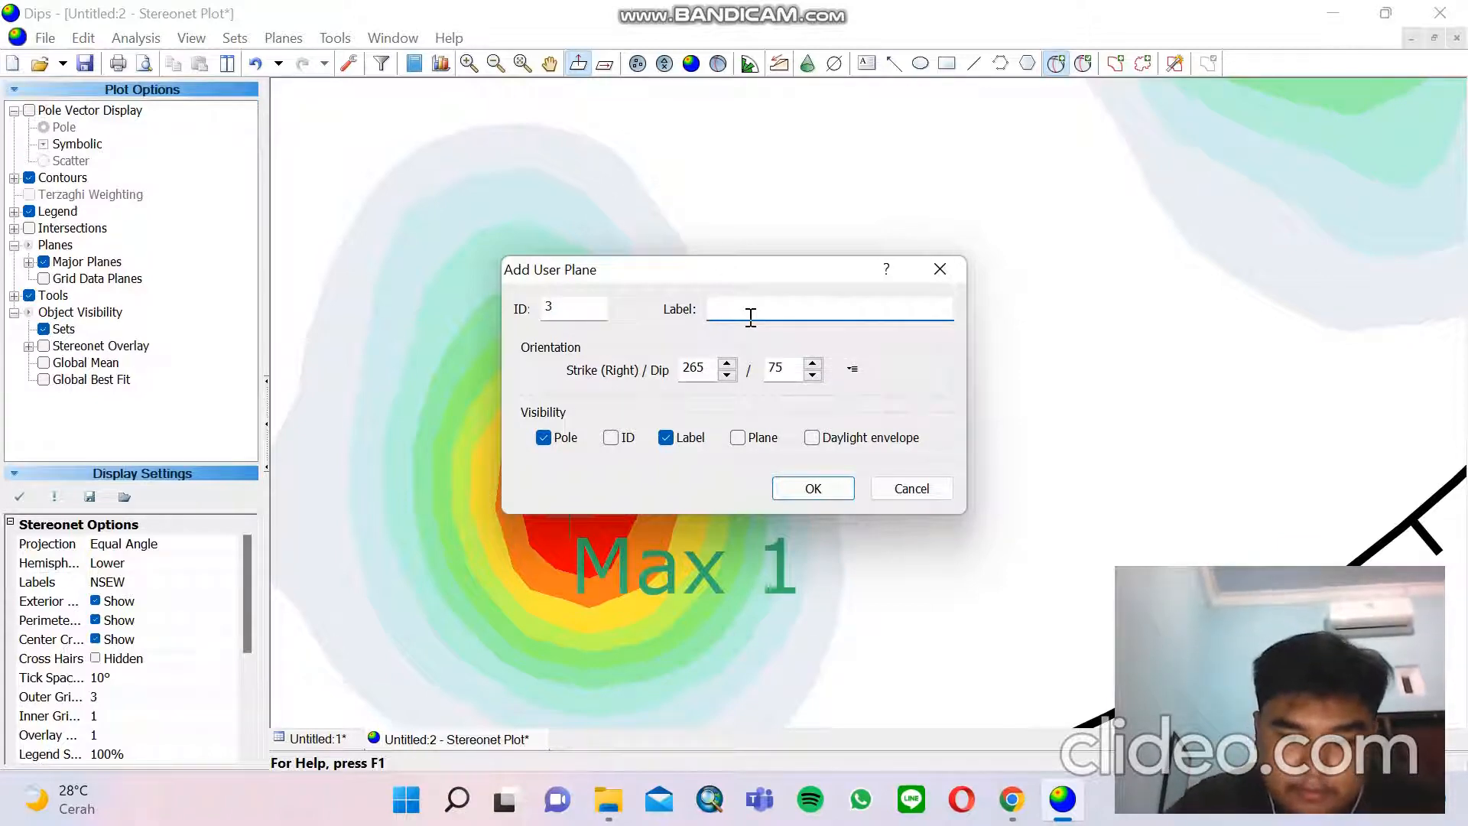
text(P1)
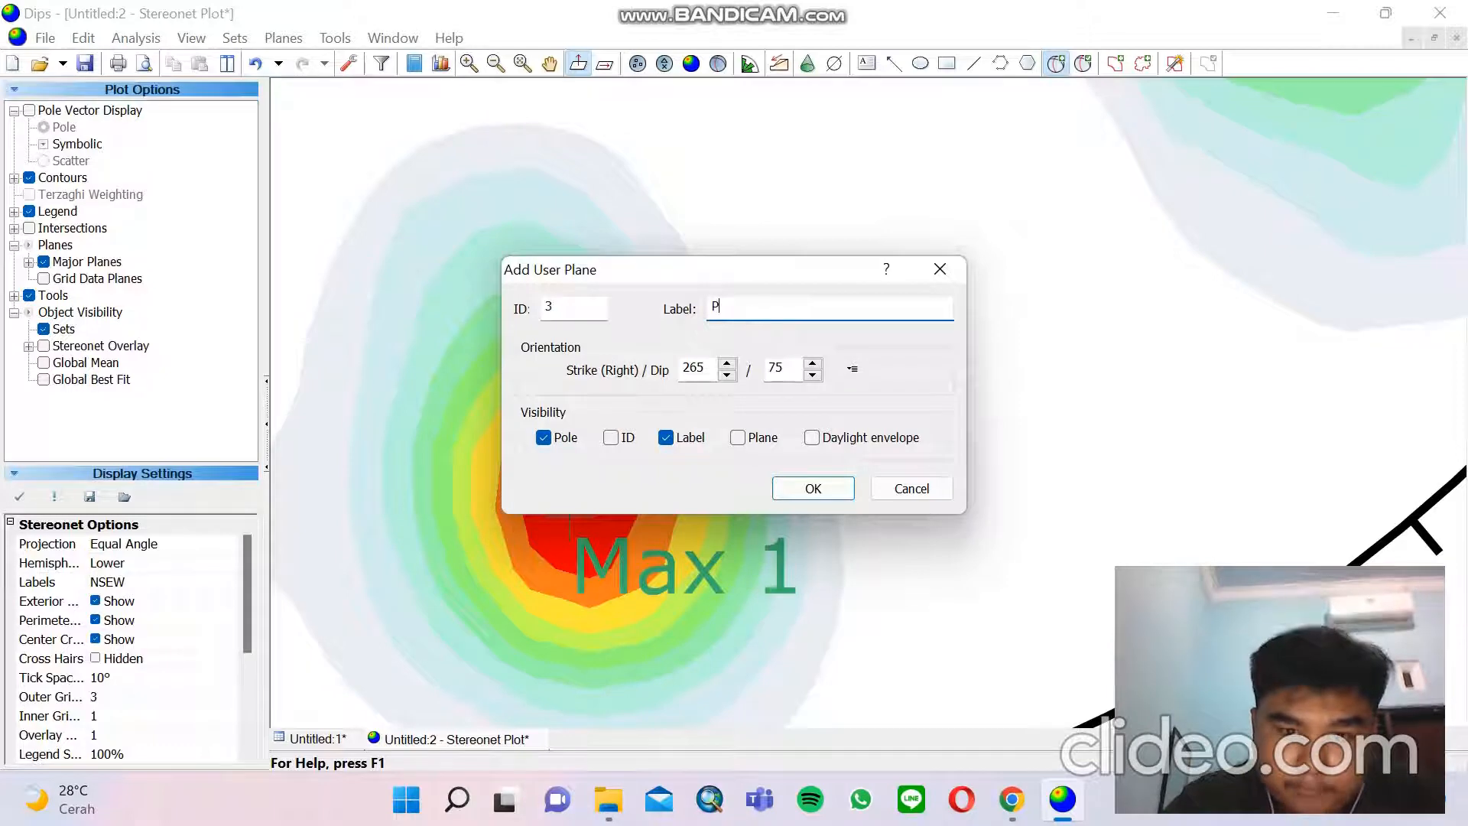
click(765, 442)
click(561, 440)
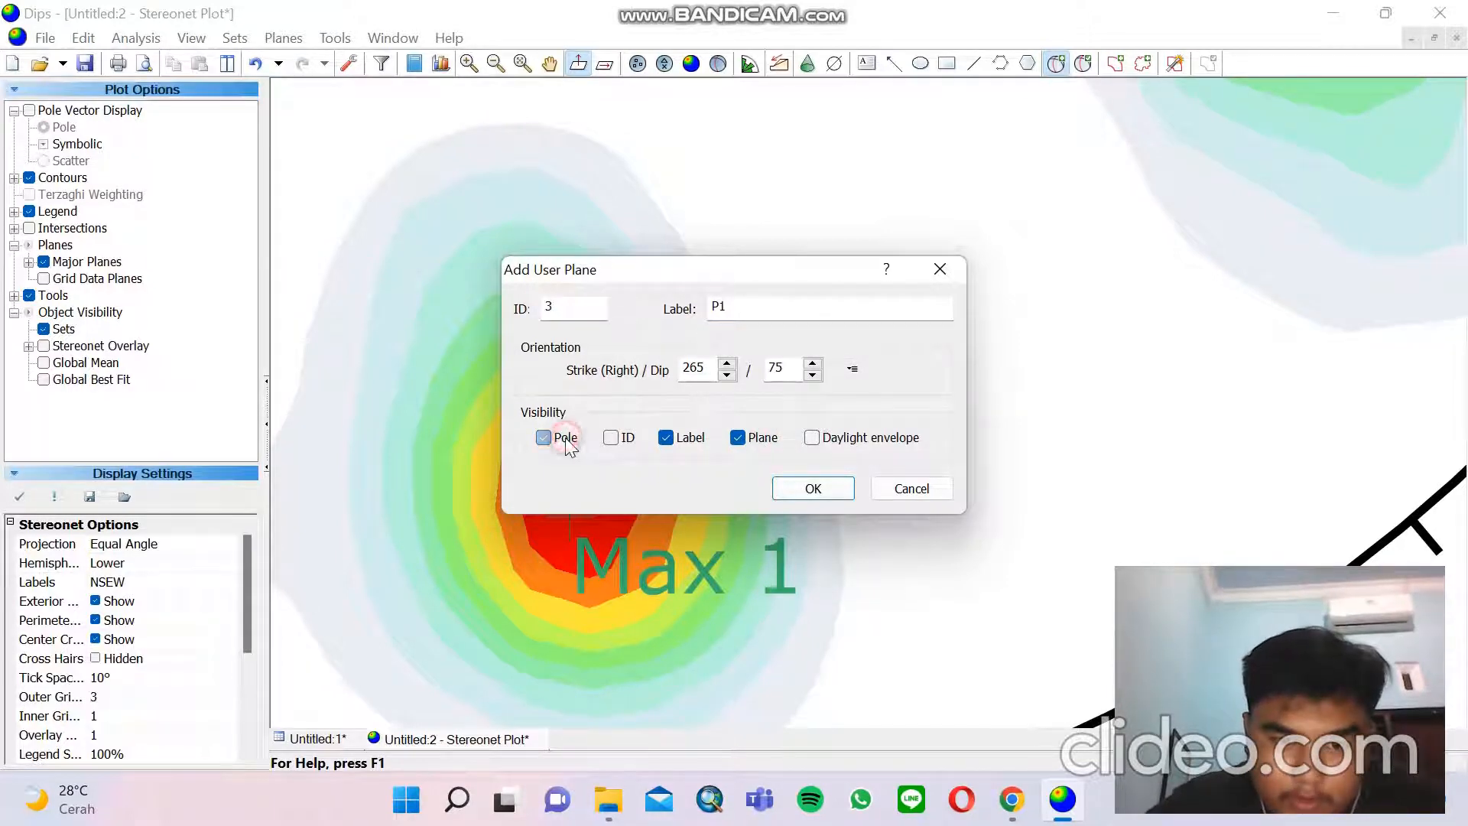
click(813, 490)
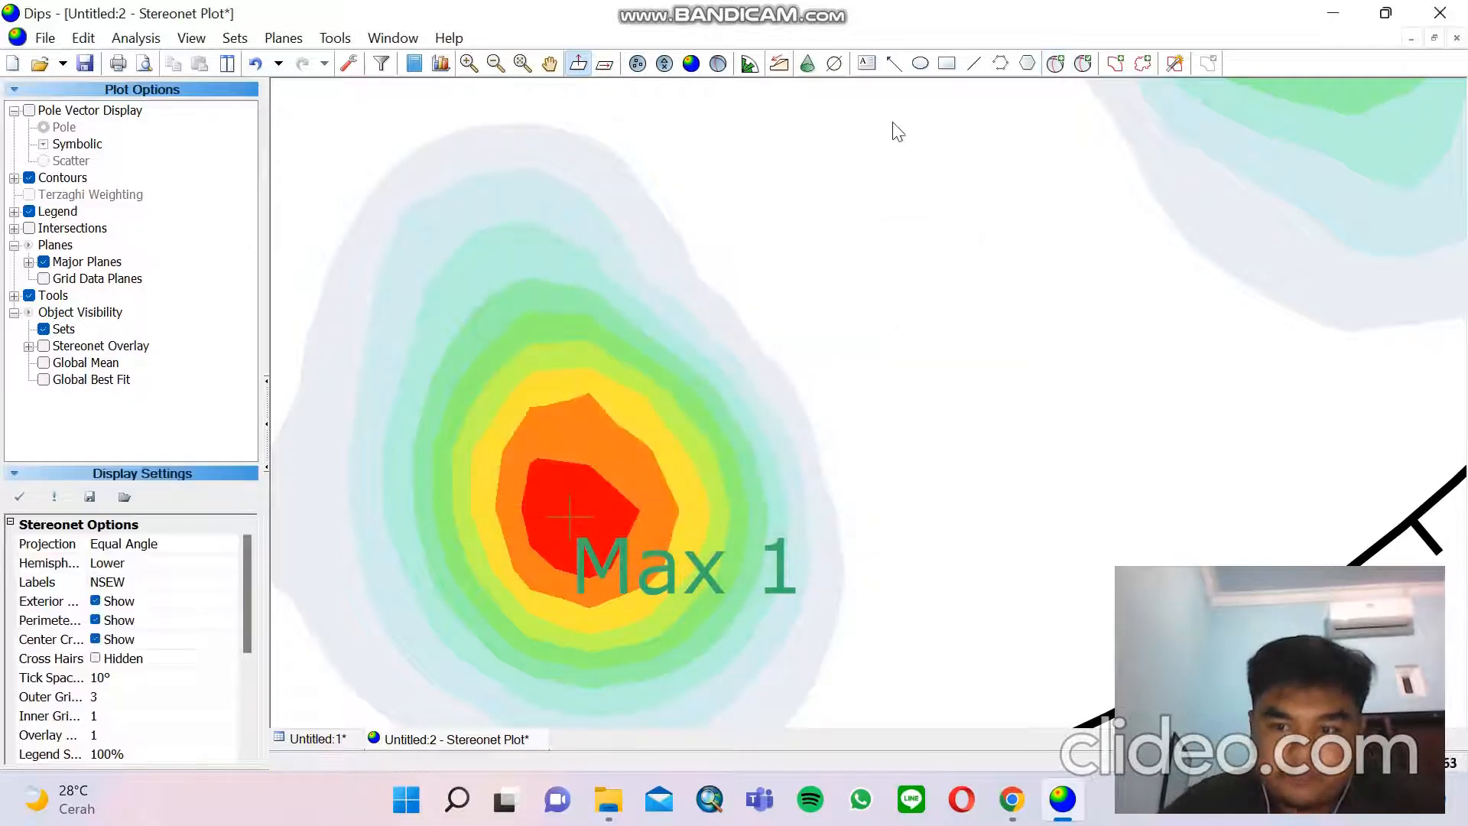
Add a user plane labelled P2 with orientation 213/67 at the Max 2 pole, showing its plane and label only
click(551, 66)
drag(882, 217, 202, 587)
click(1063, 66)
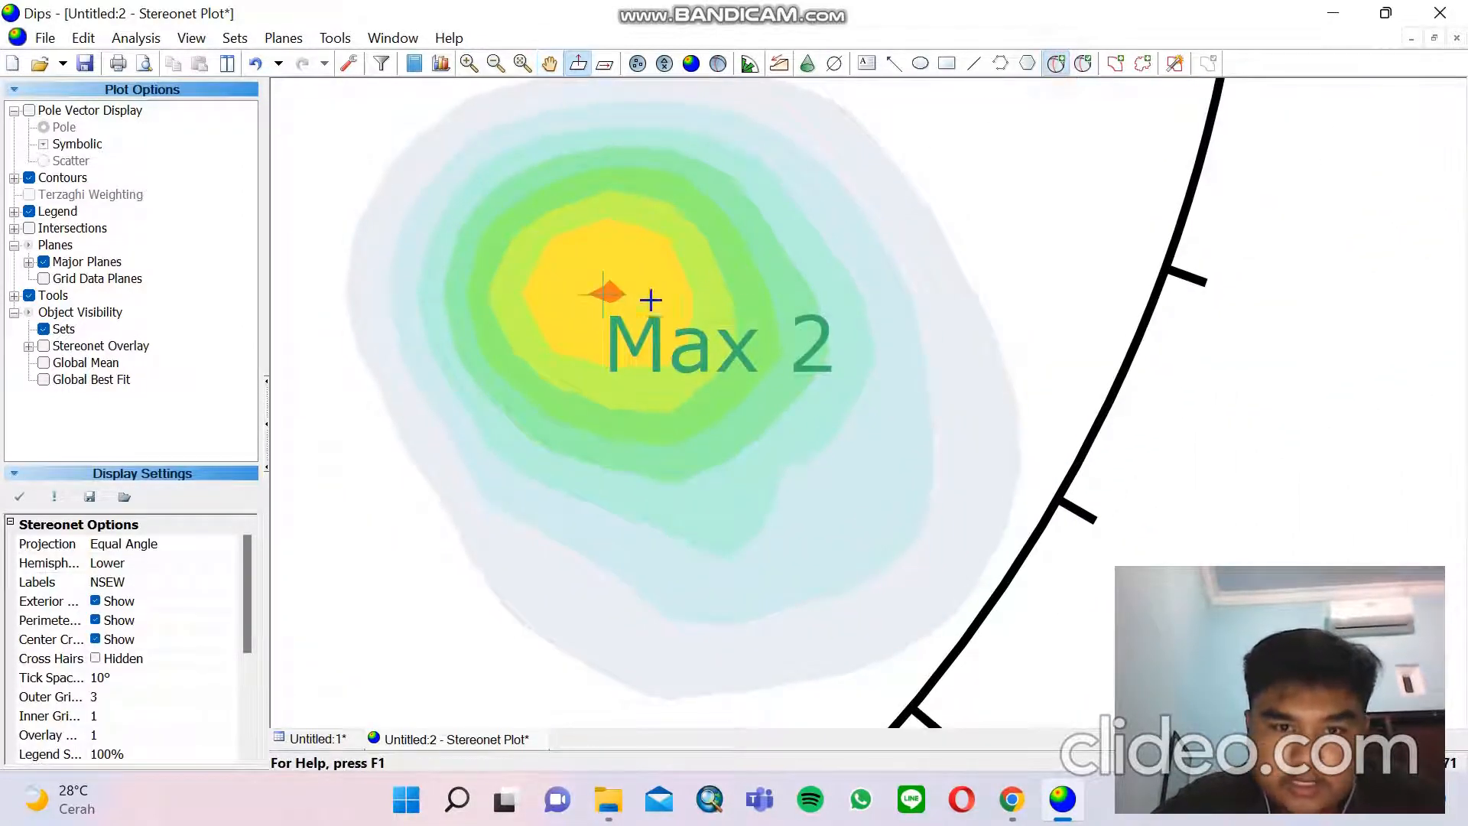
click(609, 292)
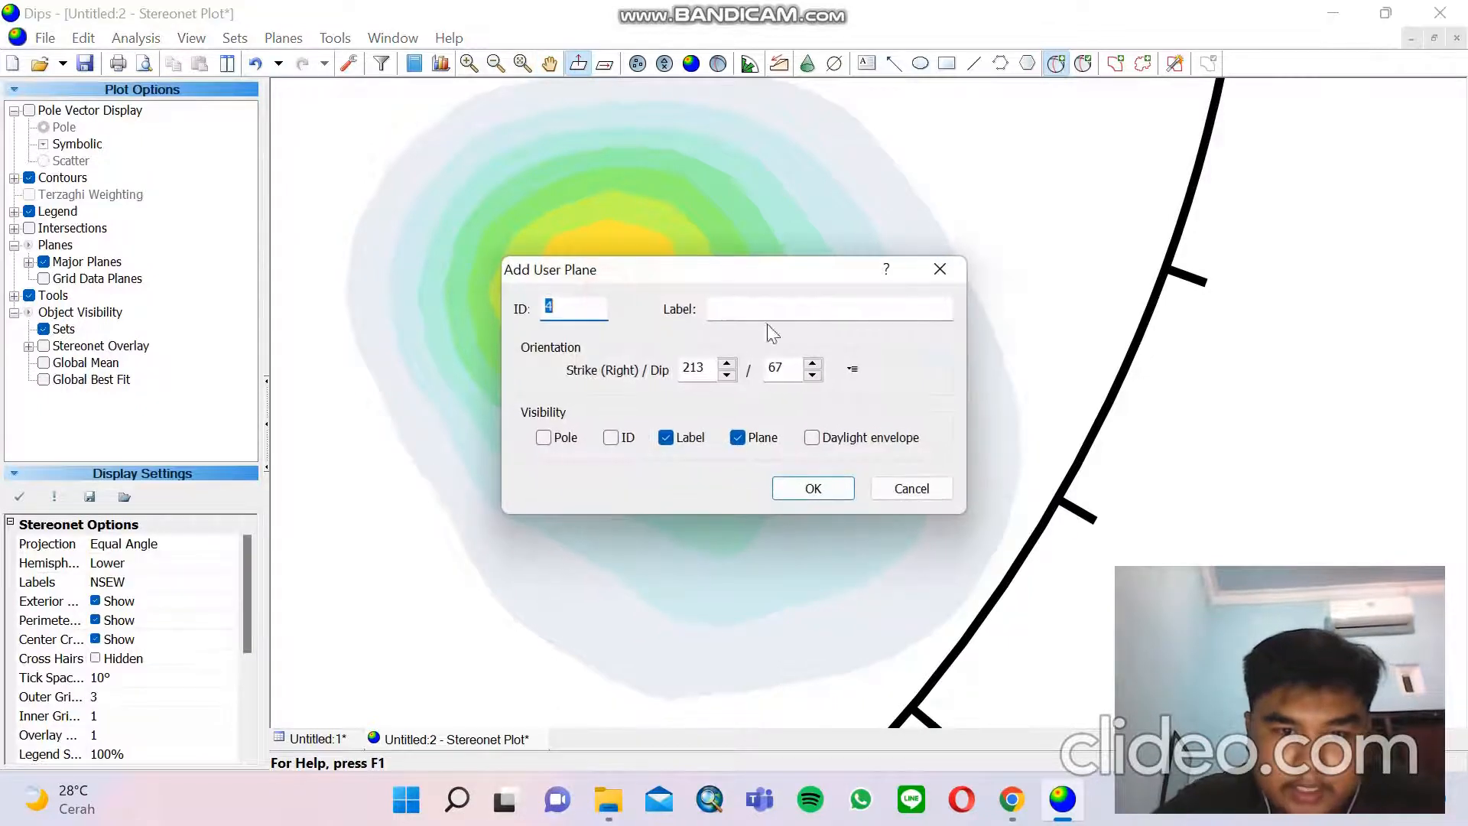
click(769, 307)
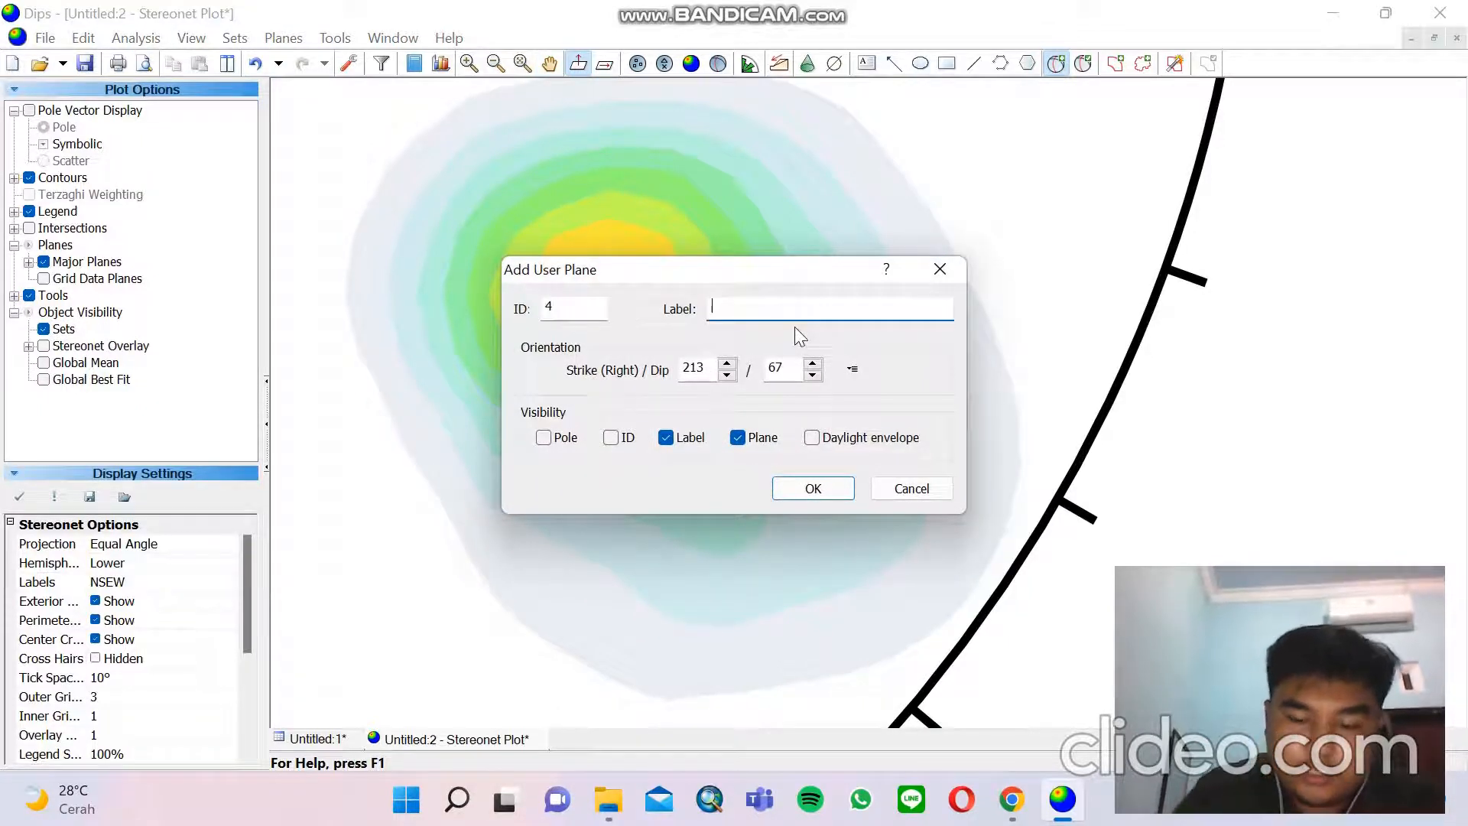
text(p2)
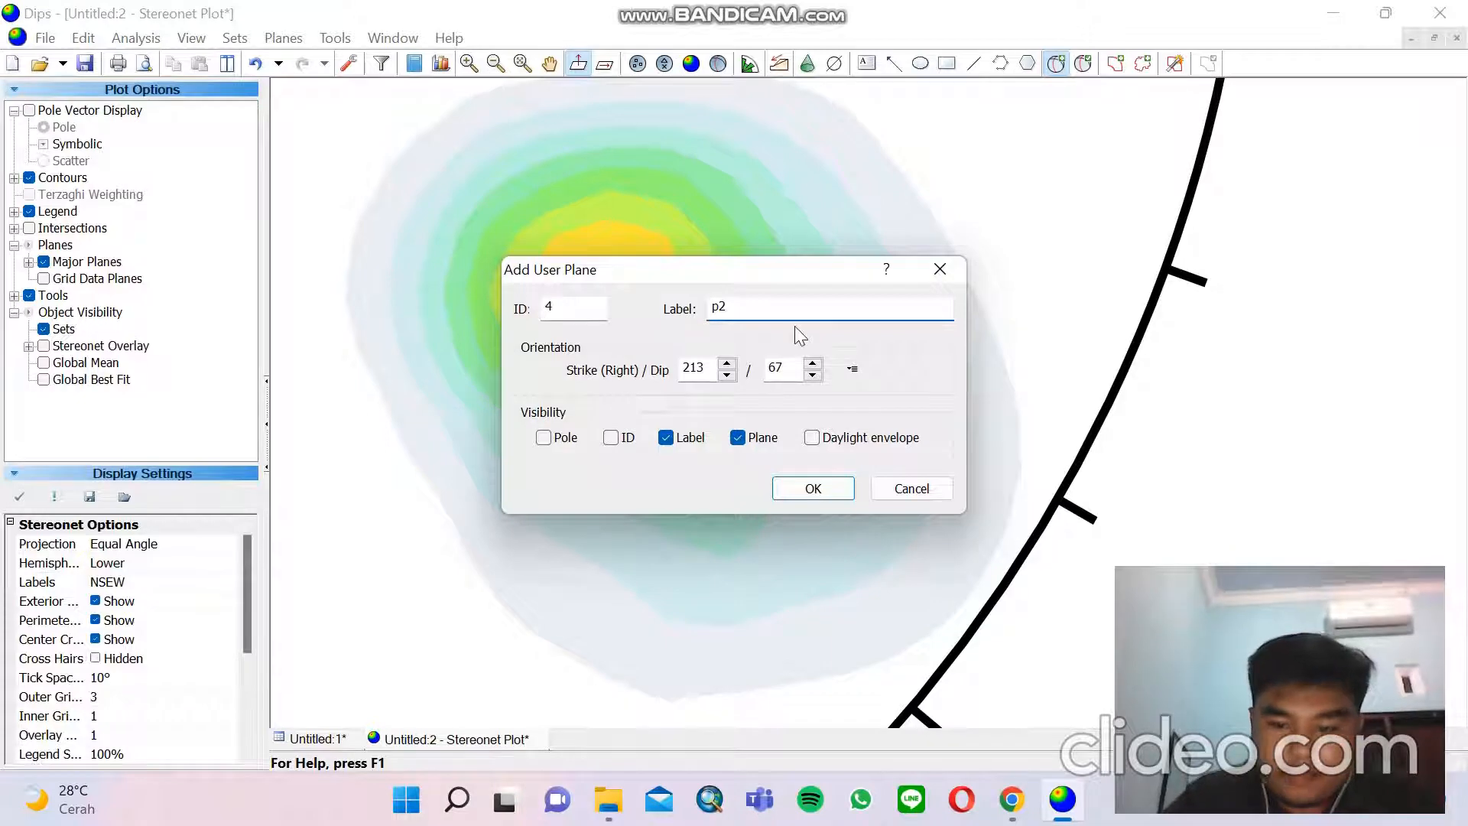
key(BackSpace)
key(BackSpace)
text(p2)
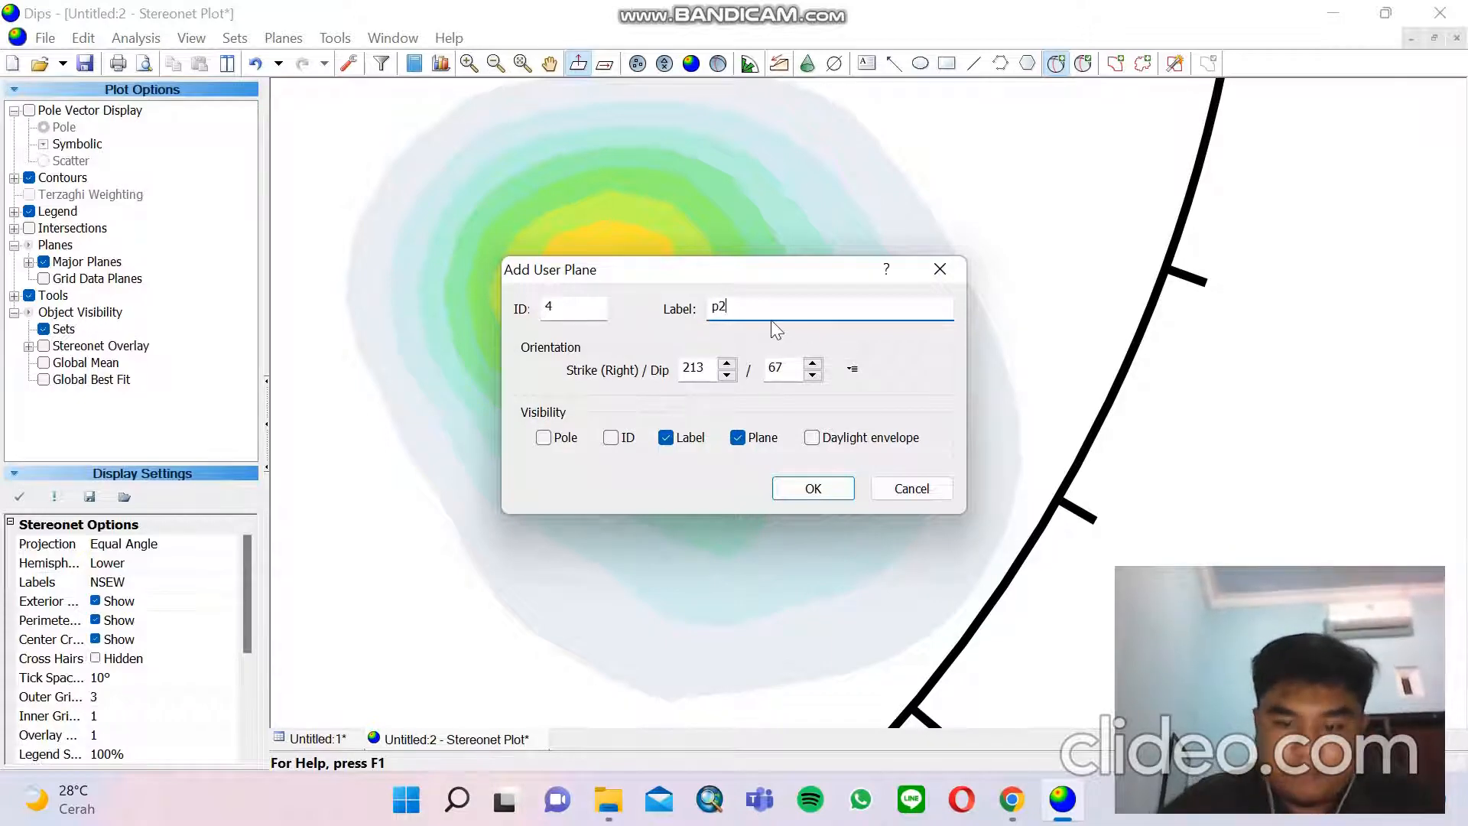
text(P2)
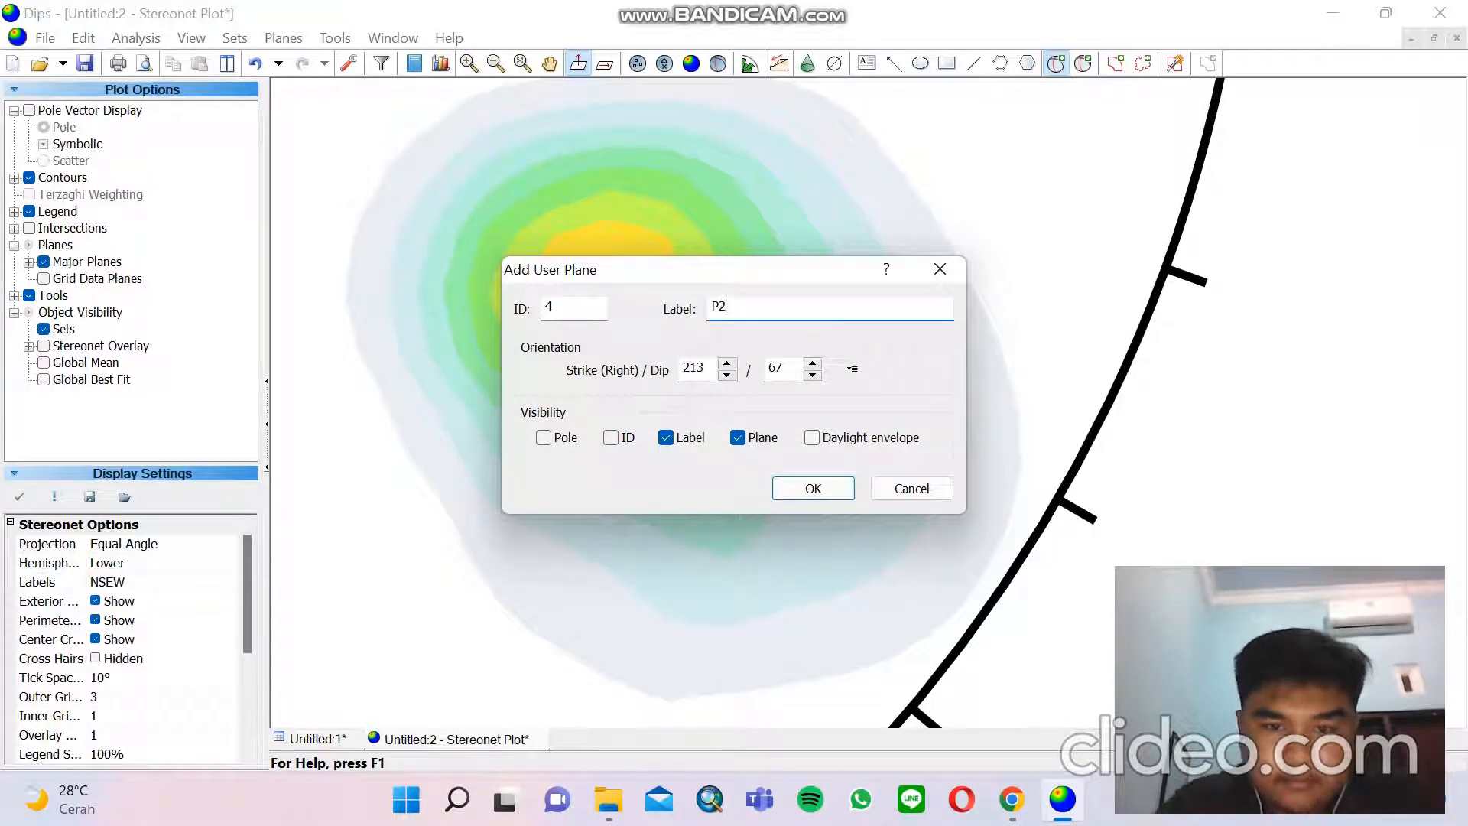
click(813, 486)
scroll(815, 487, down, 7)
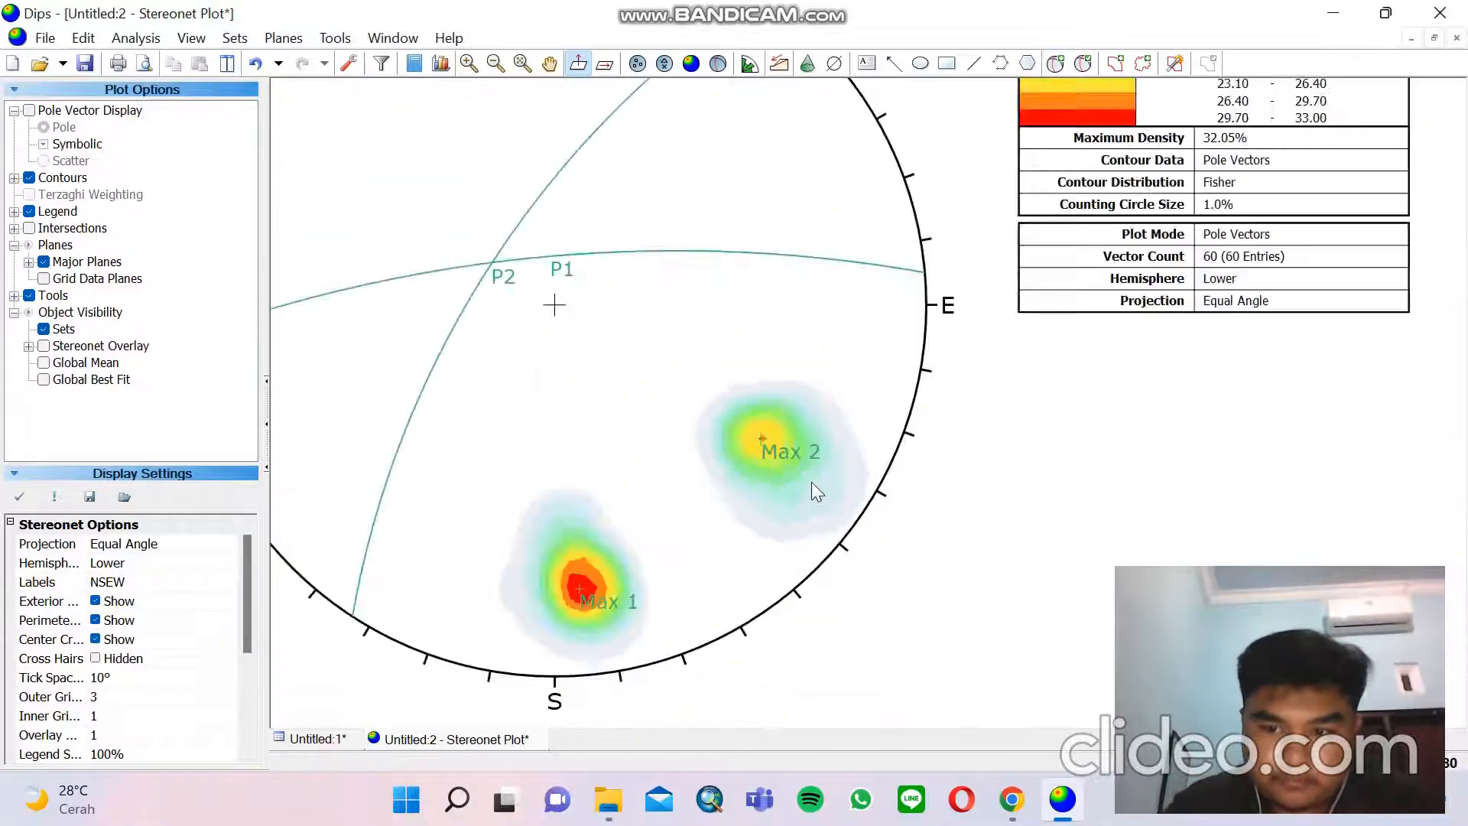
click(550, 64)
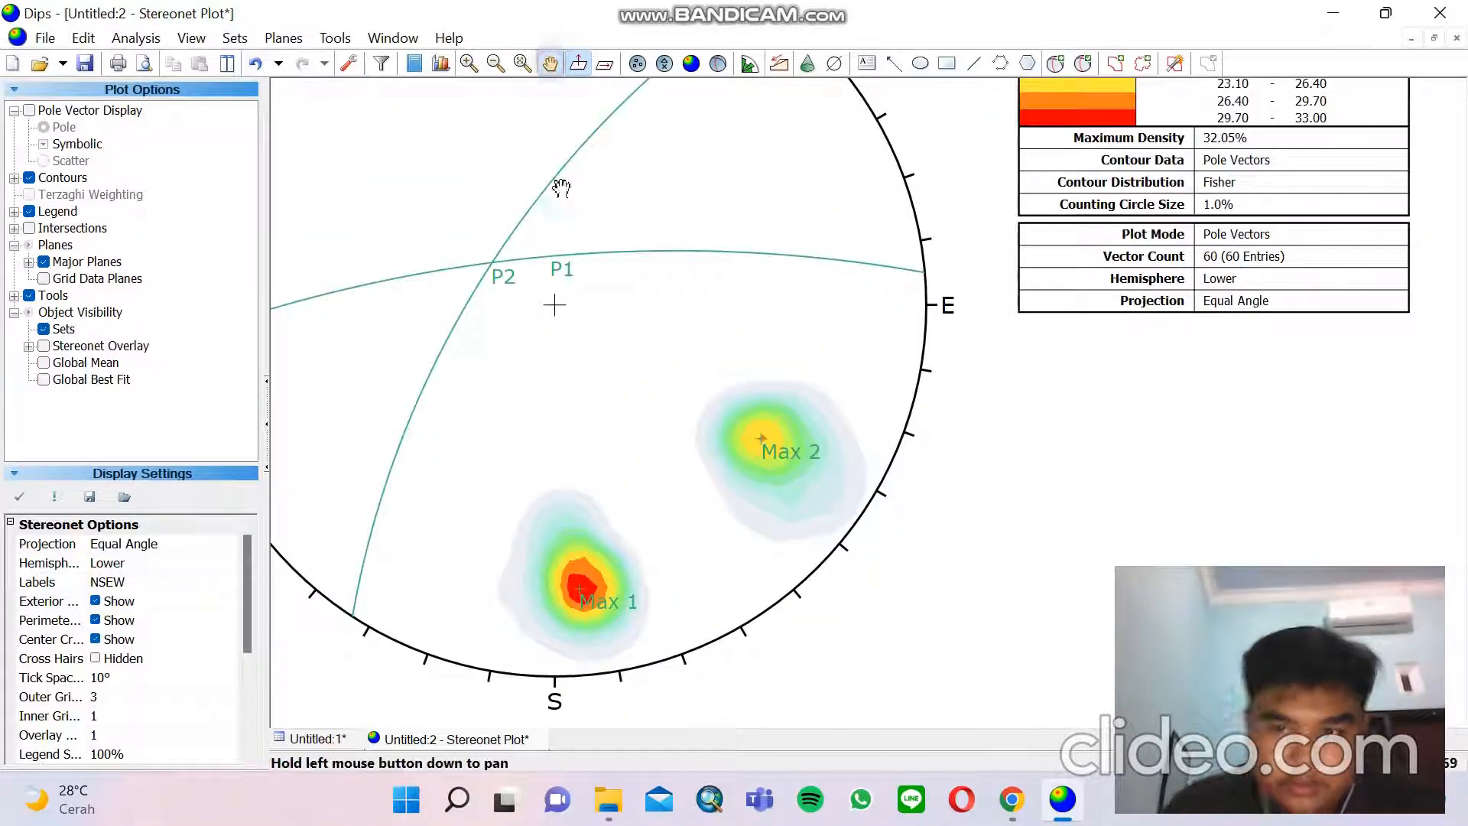
drag(556, 219, 681, 369)
scroll(690, 401, up, 3)
scroll(687, 417, down, 5)
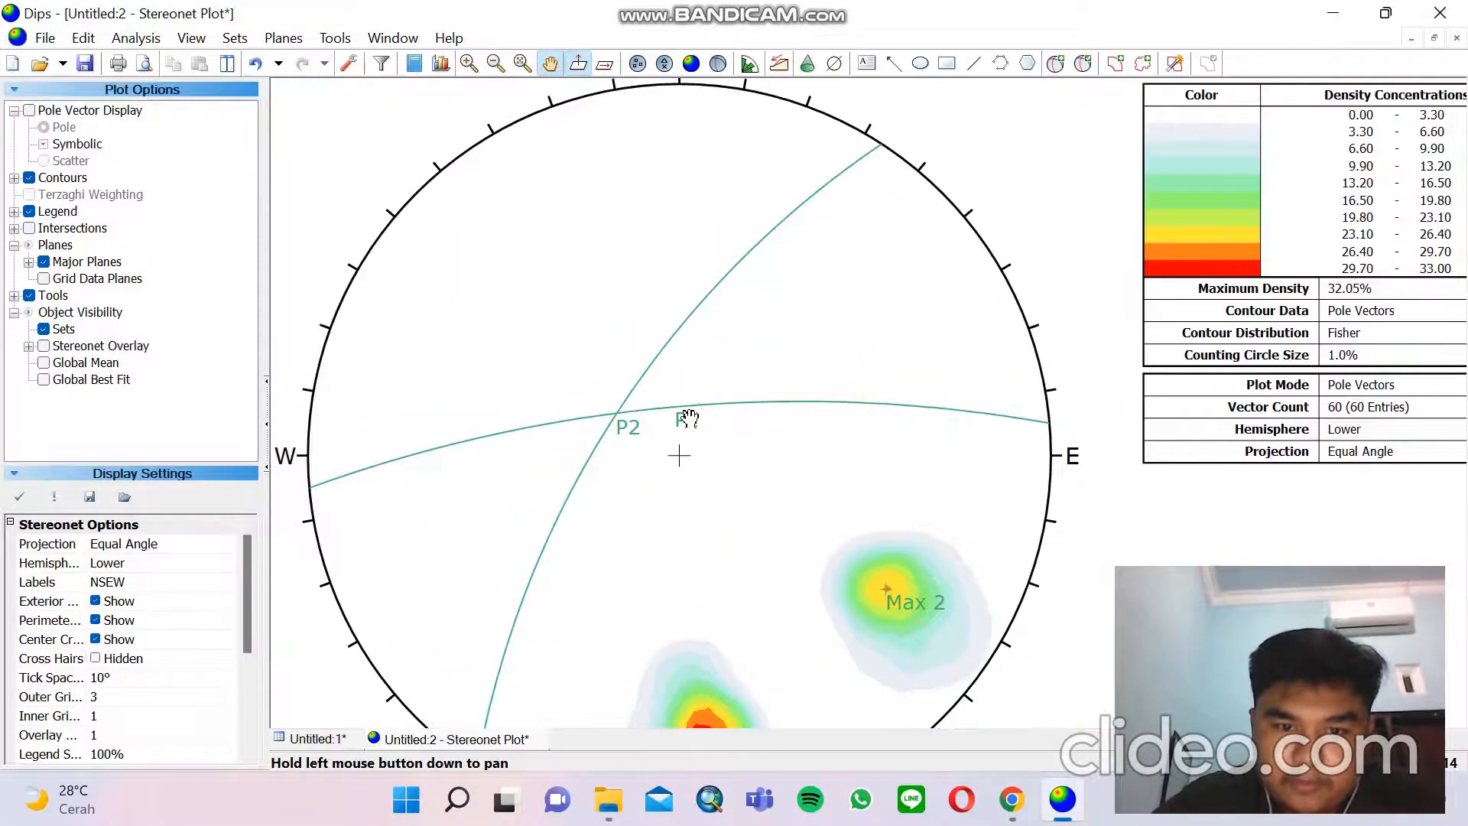
scroll(688, 416, up, 3)
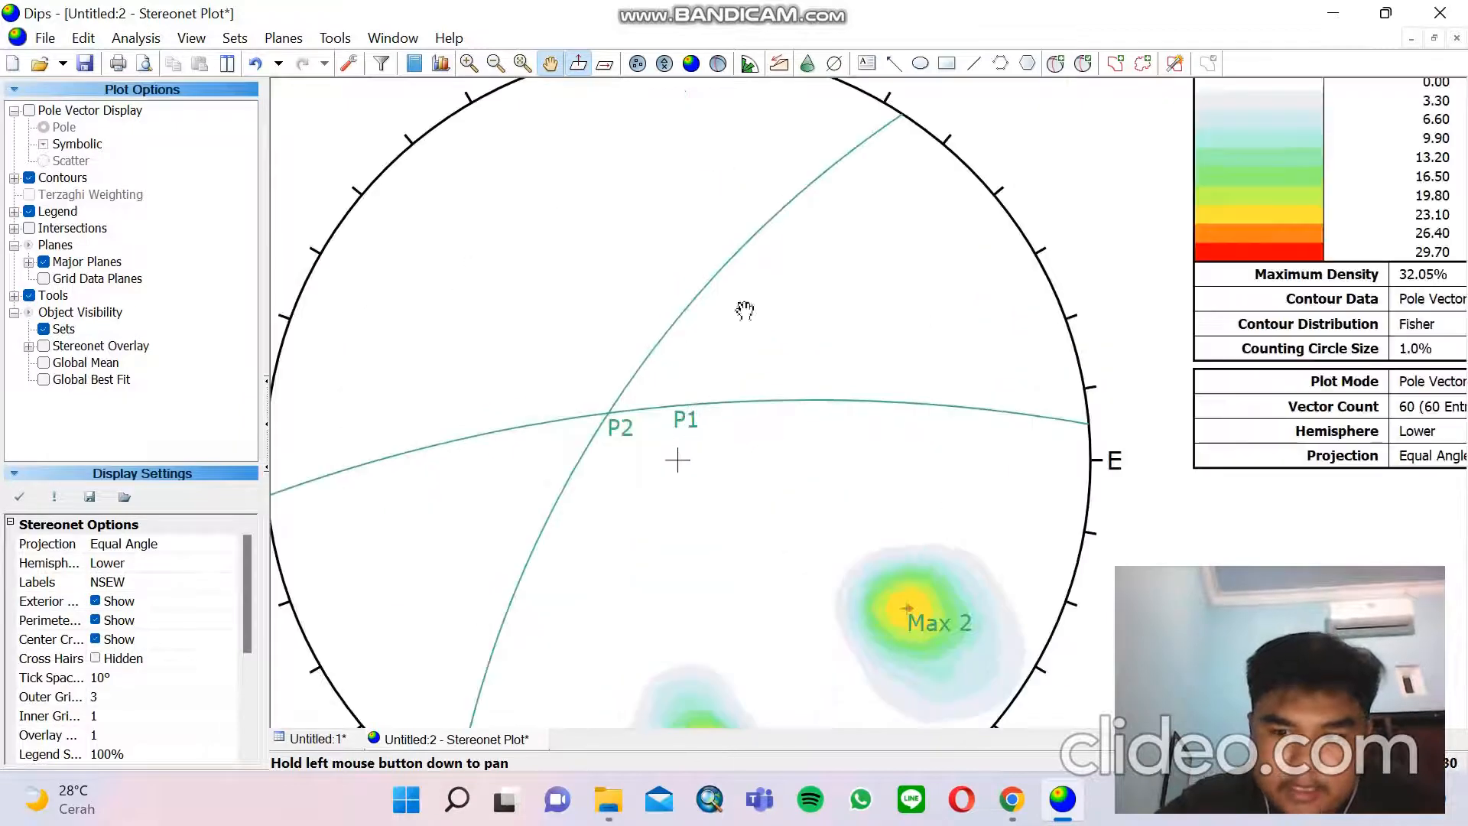
click(1056, 64)
scroll(779, 307, up, 2)
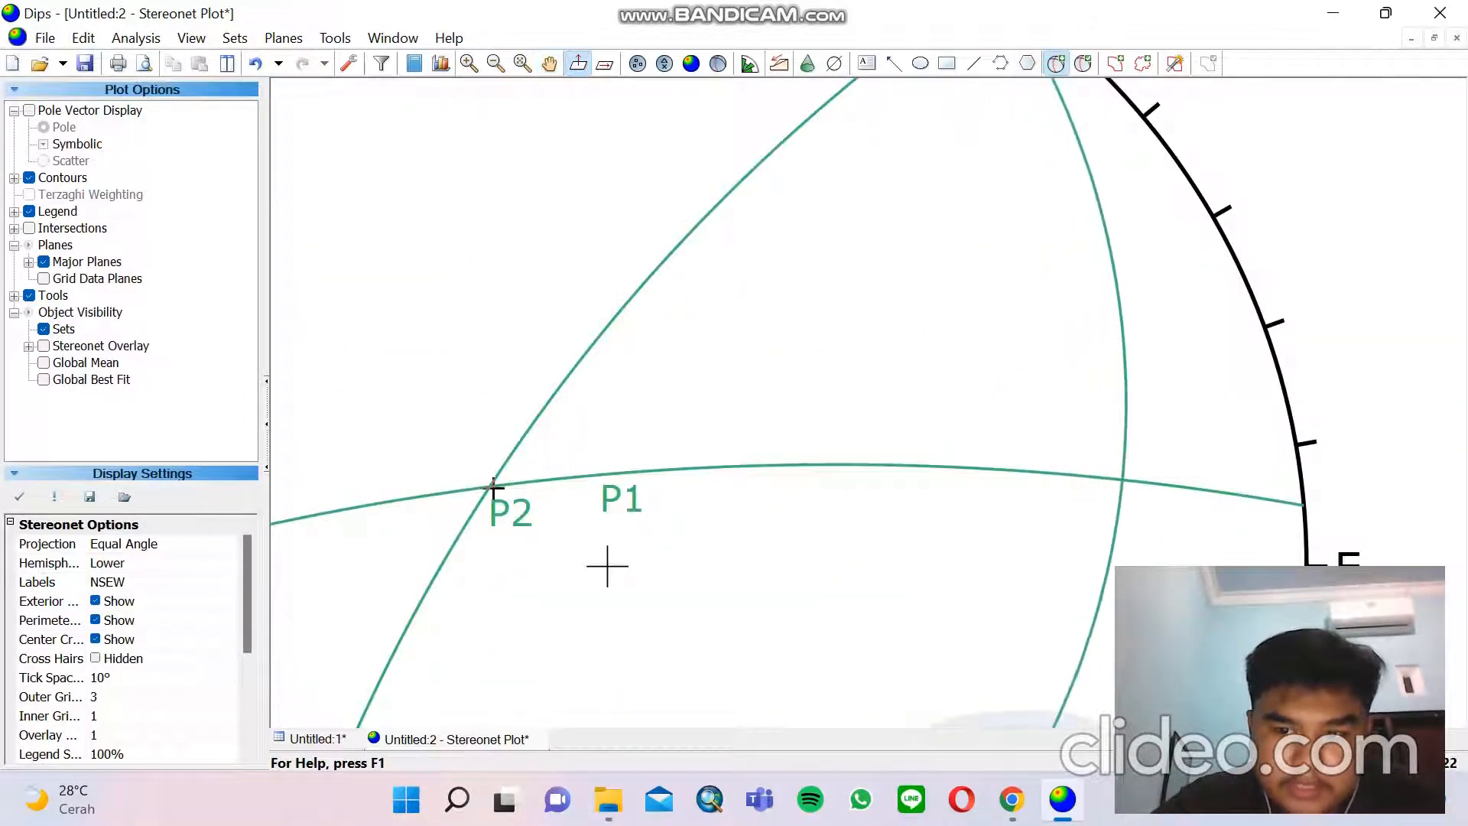
click(491, 486)
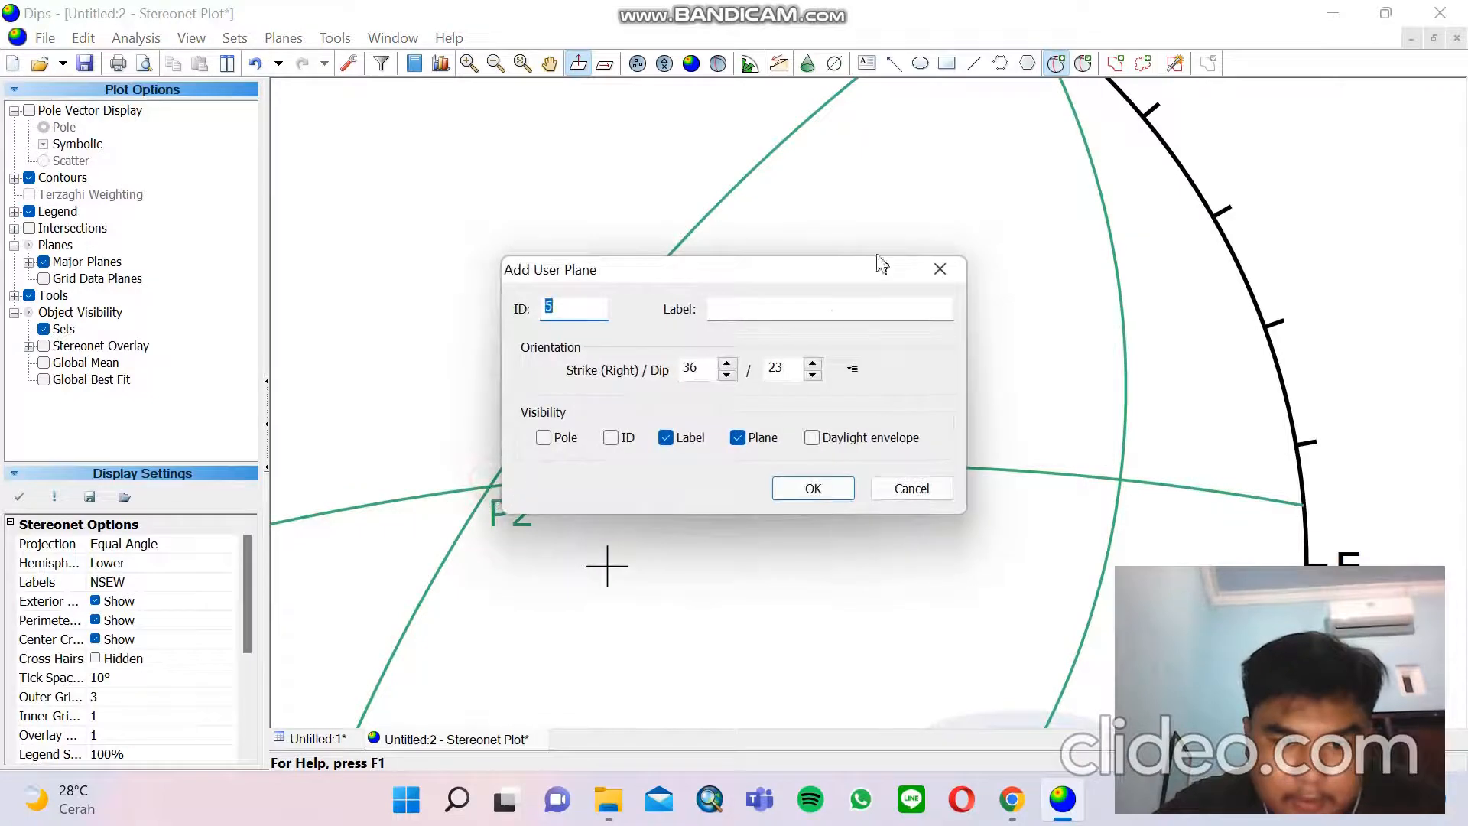
click(940, 272)
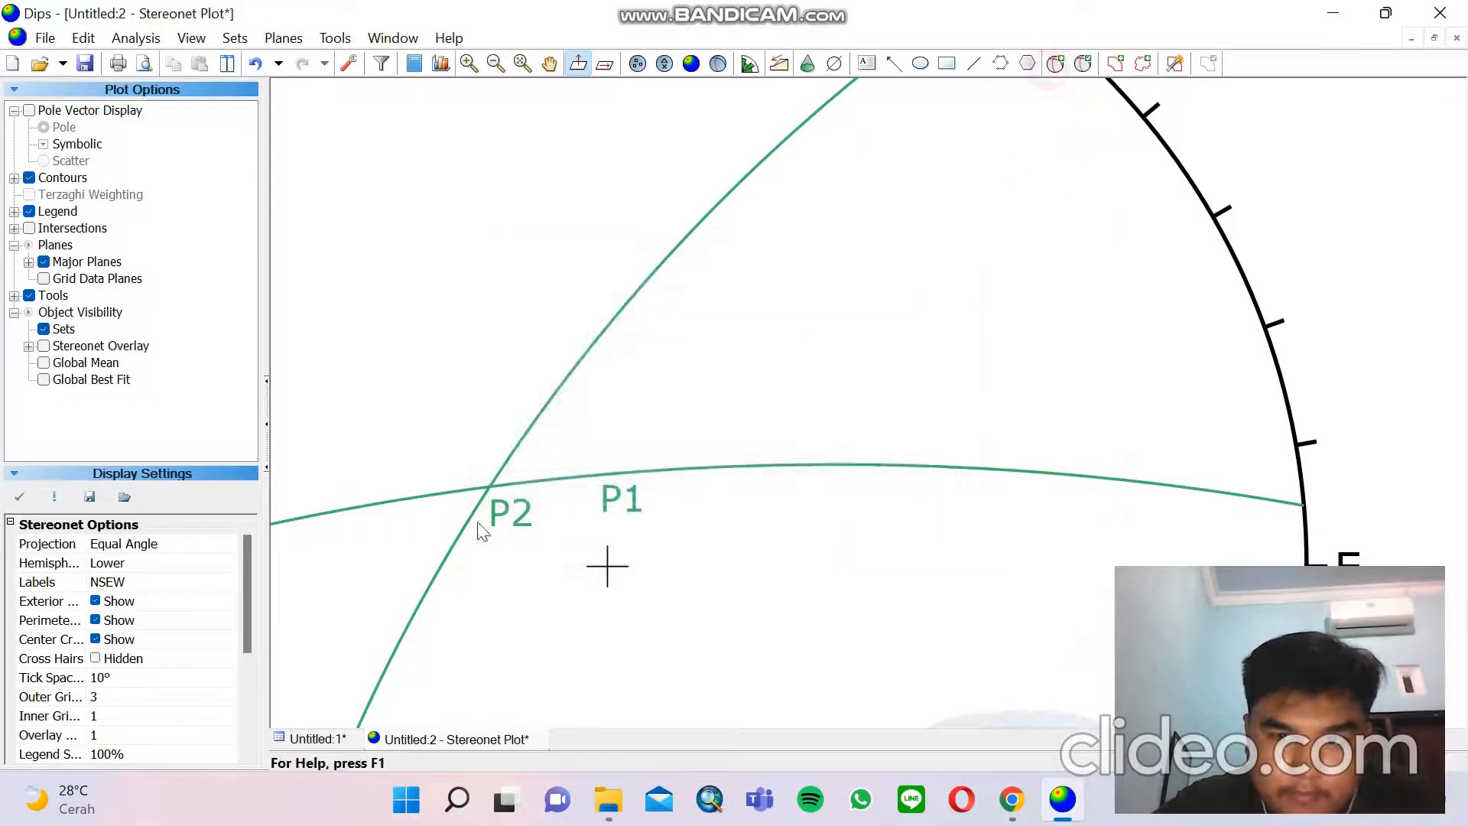
Add a user plane labelled Sigma 2 with orientation 35/23 at the P1–P2 intersection, showing its pole and hiding its plane
scroll(485, 508, up, 2)
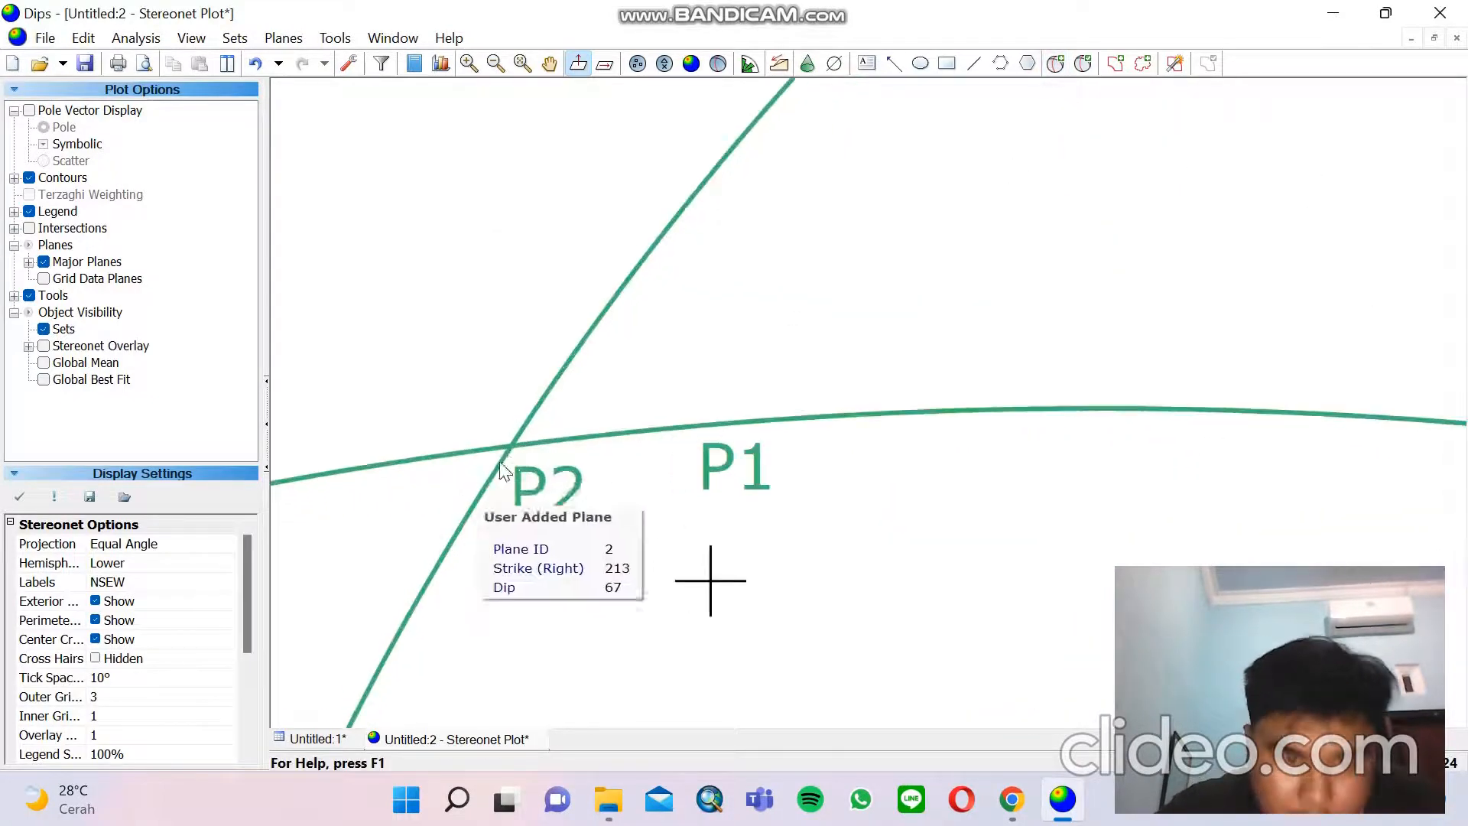
click(1055, 63)
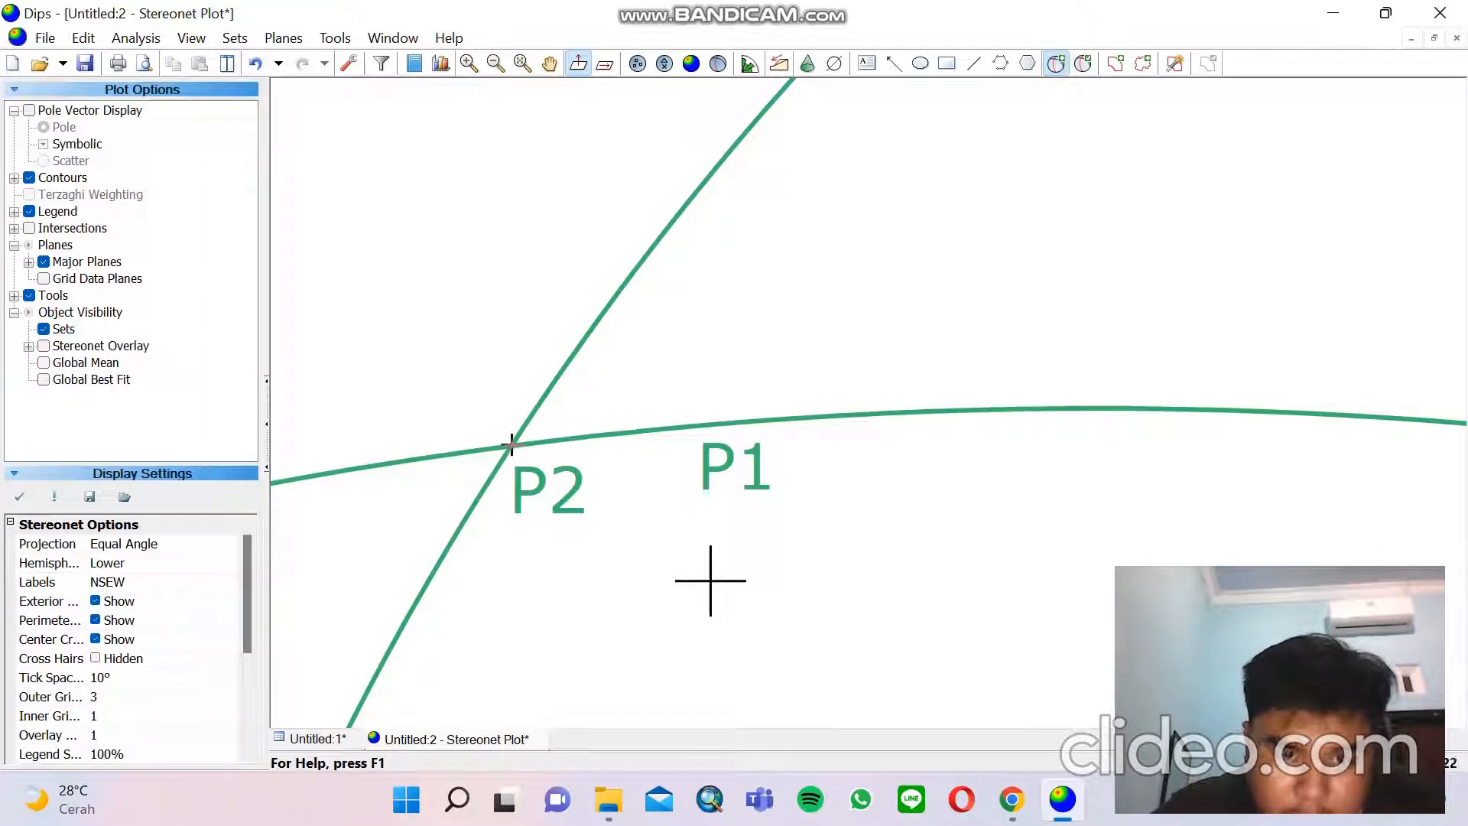
click(512, 445)
click(719, 308)
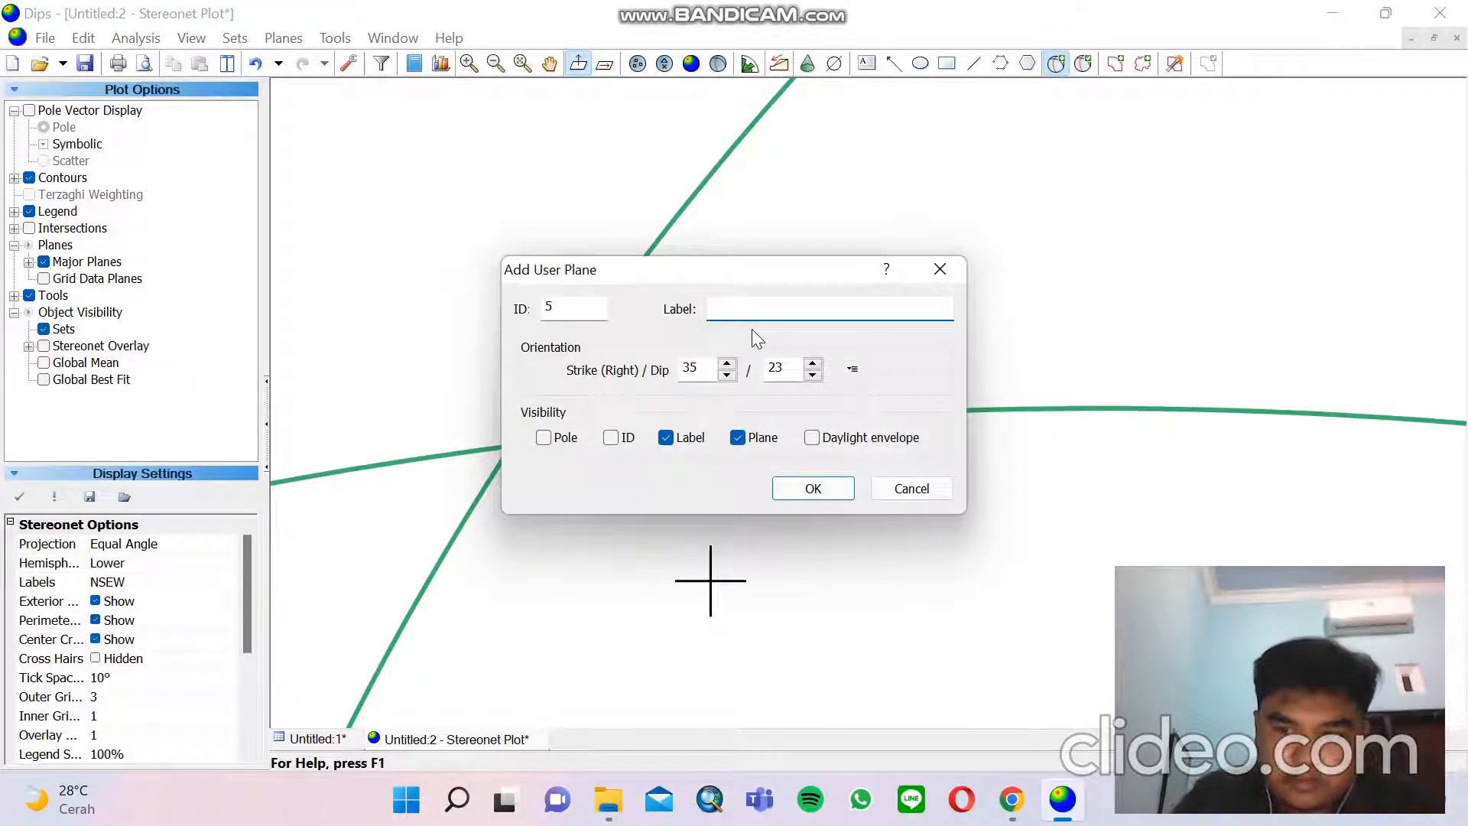
text(Sigma )
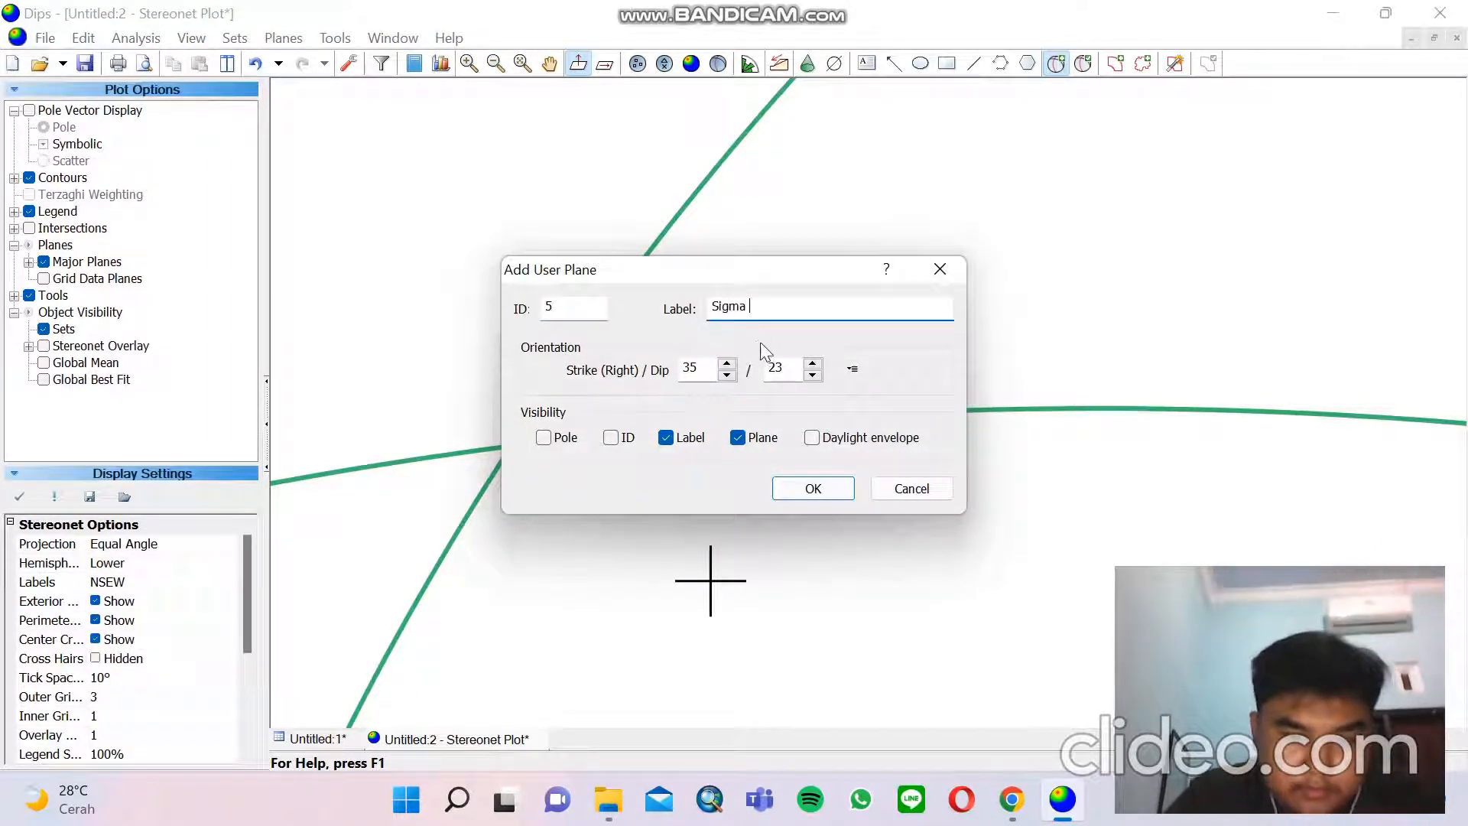
text(2)
click(737, 437)
click(544, 438)
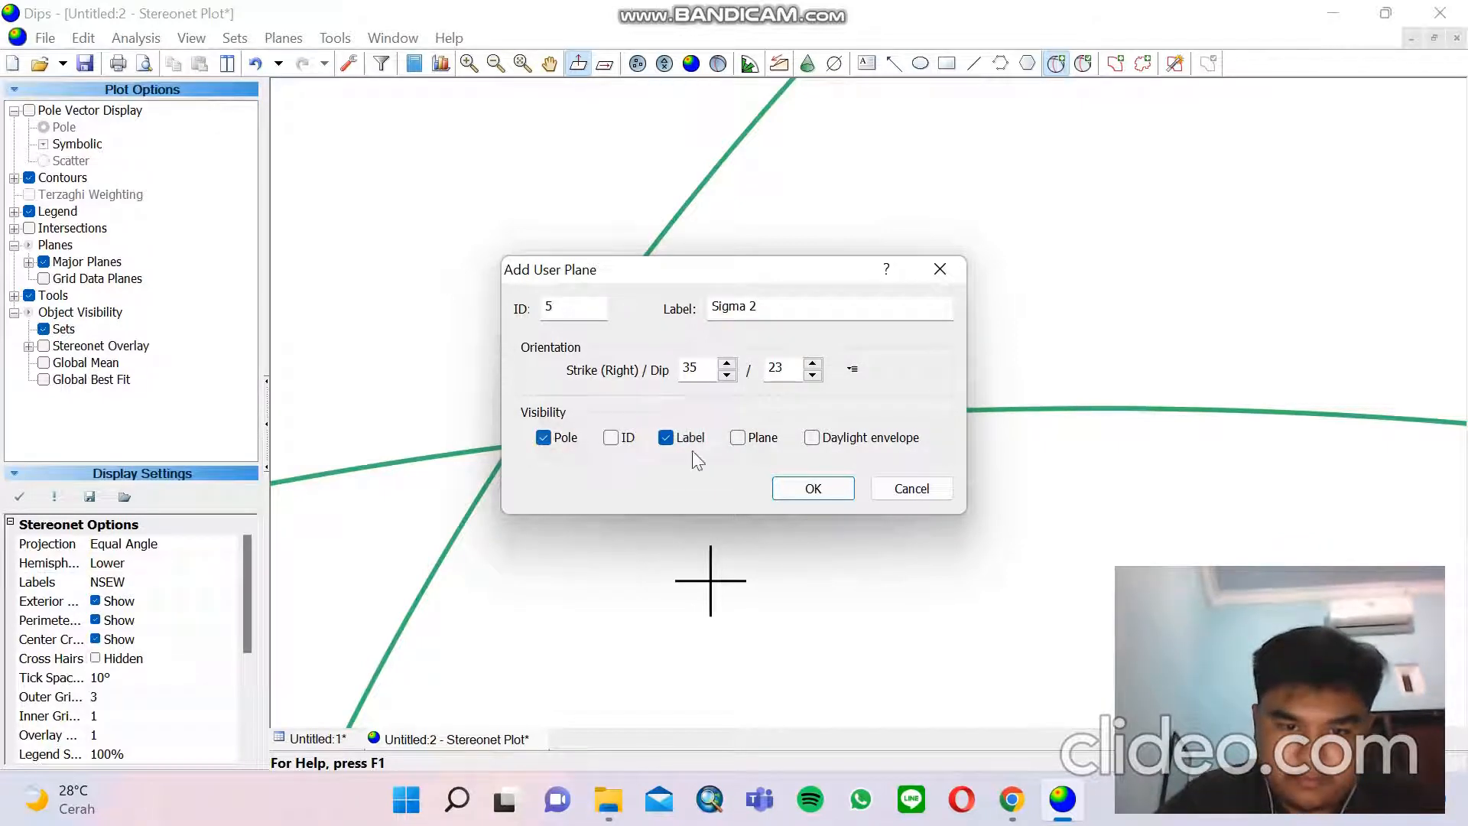
click(794, 491)
Add a user plane labelled Griddle Plane with orientation 34/23 at the Sigma 2 pole, showing its plane and hiding its pole
scroll(682, 418, down, 10)
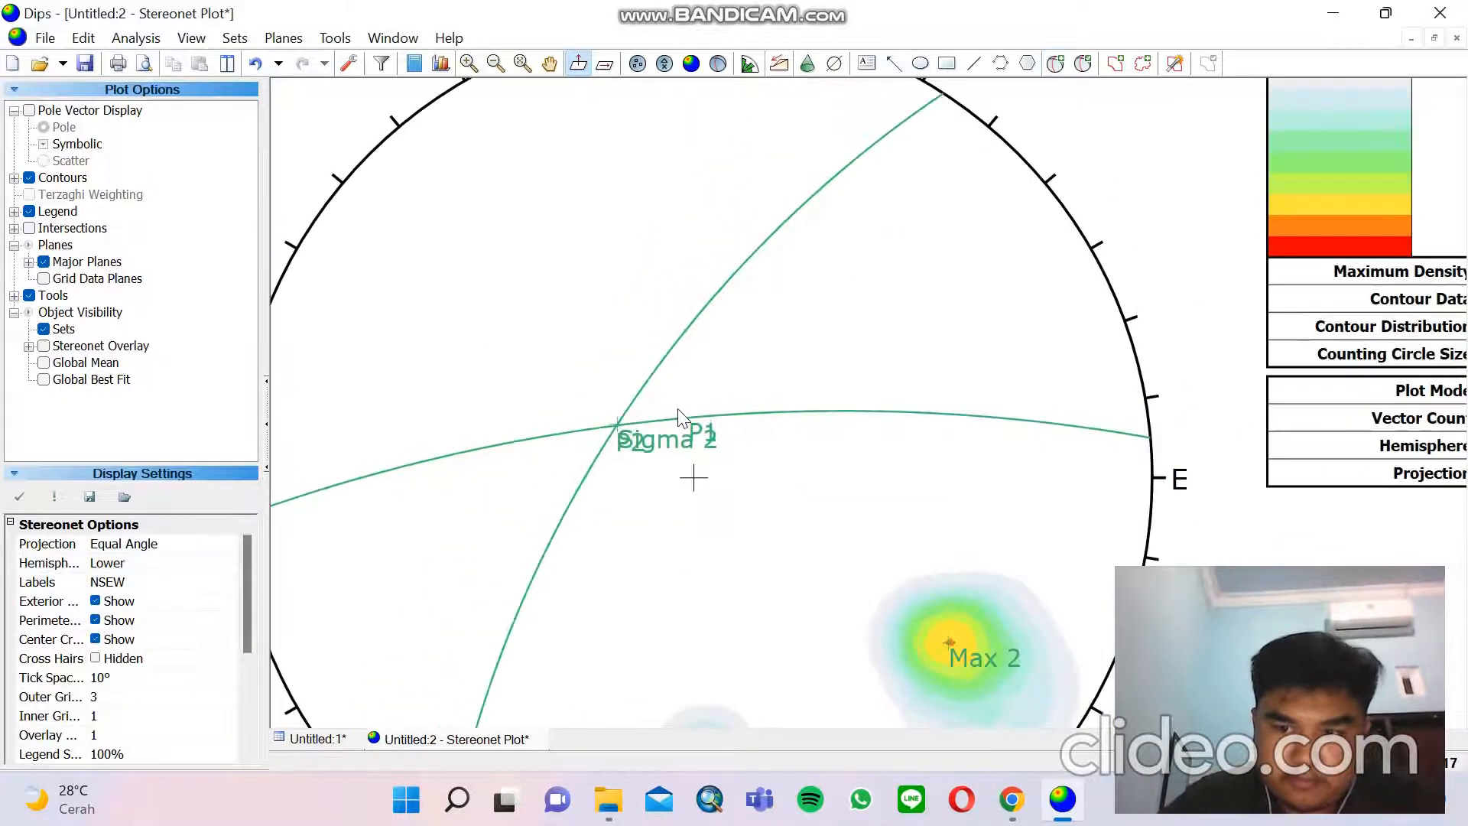
scroll(1230, 274, down, 1)
scroll(1229, 273, down, 2)
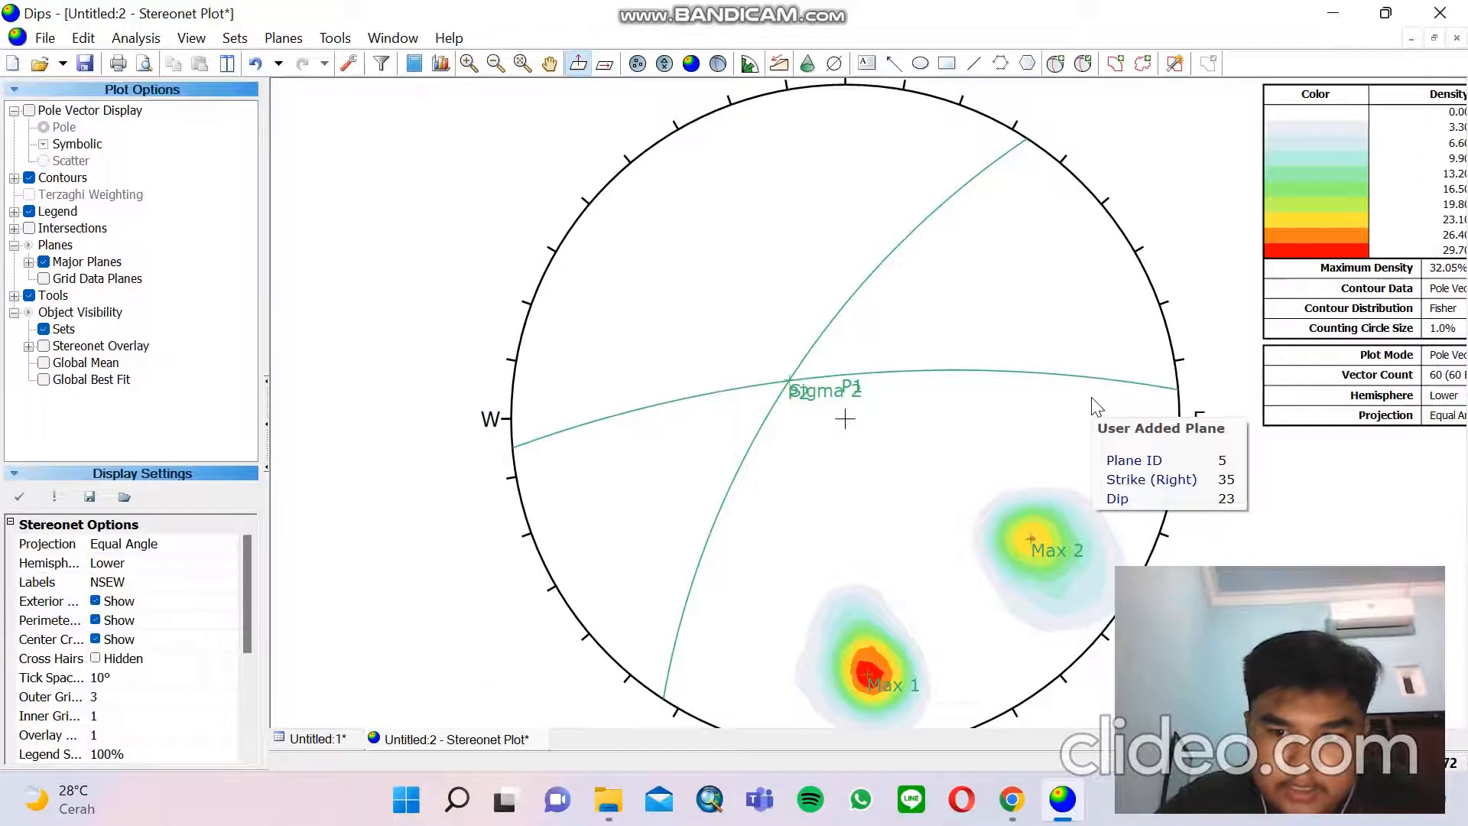
click(1057, 63)
scroll(881, 349, up, 10)
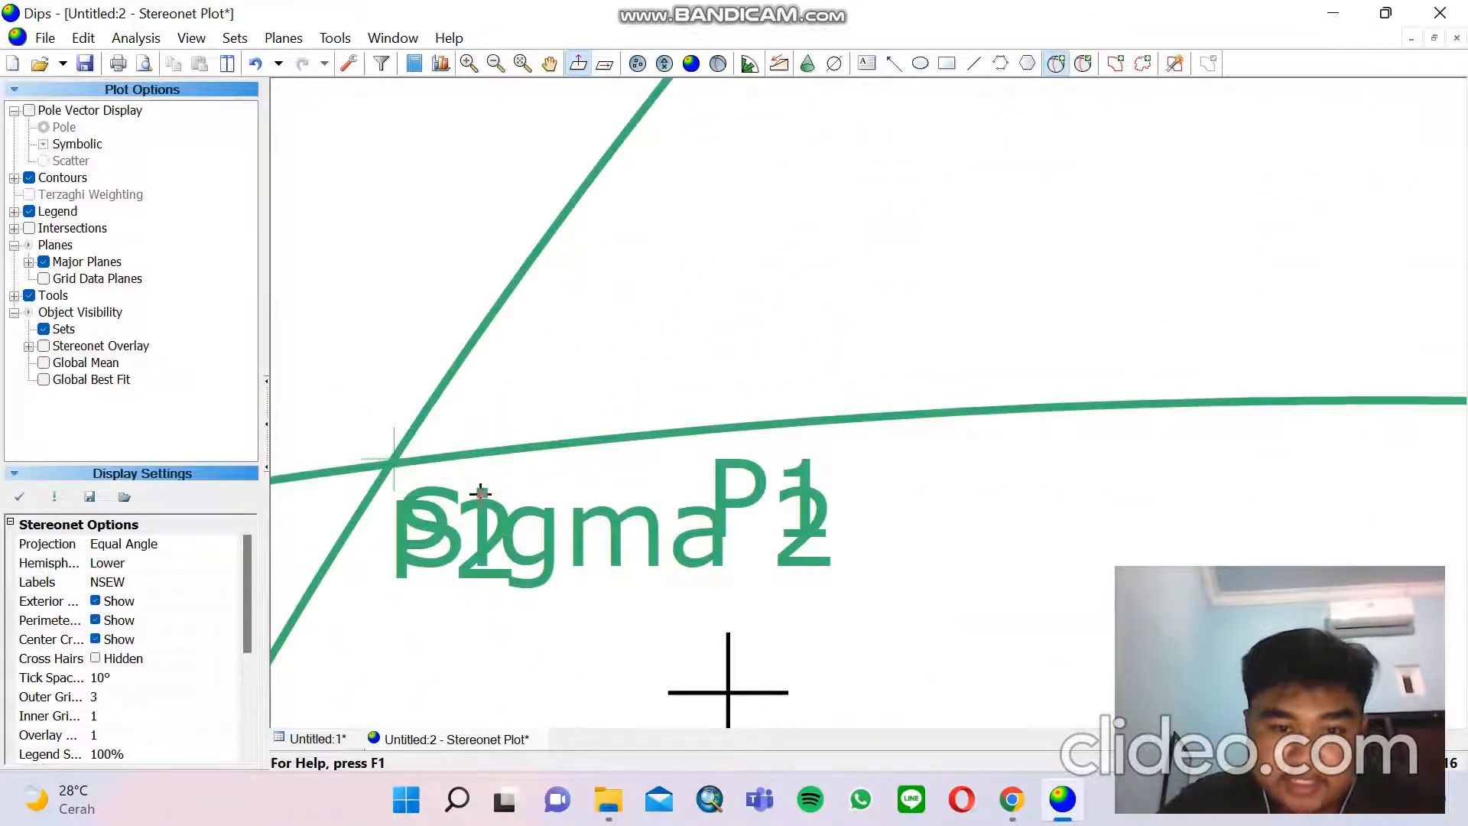
click(391, 462)
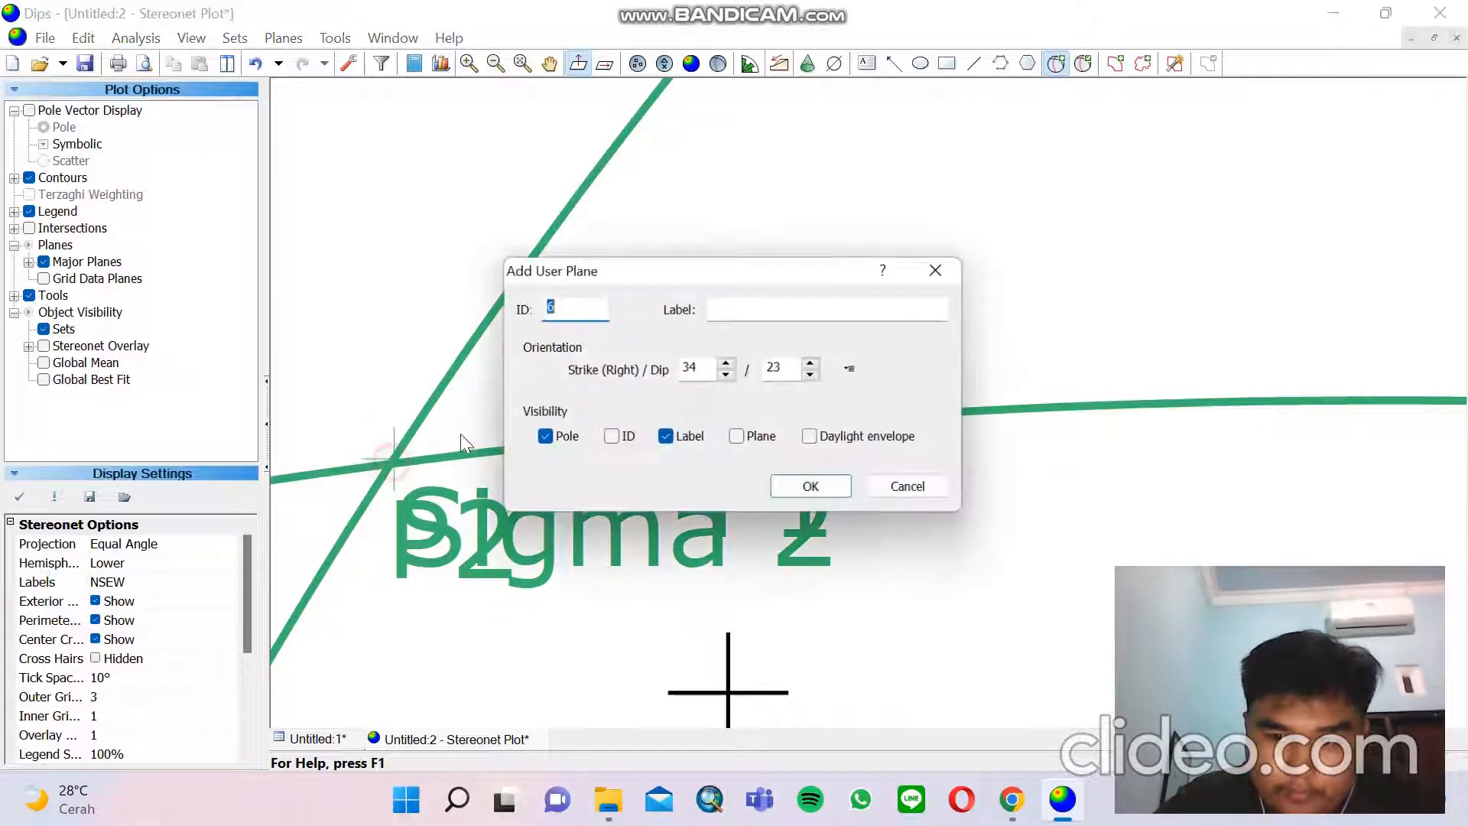
click(733, 310)
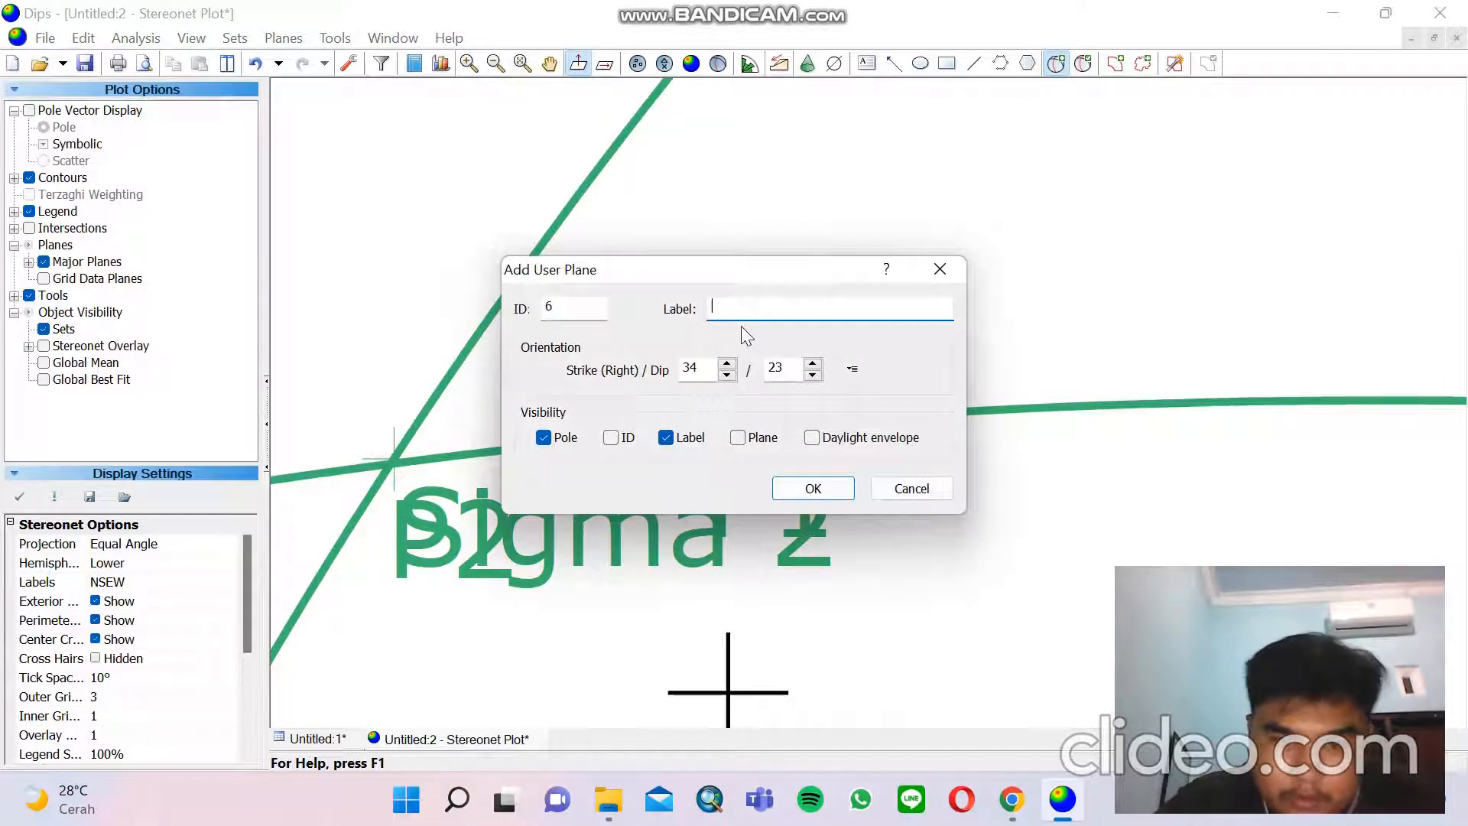
text(Sigm)
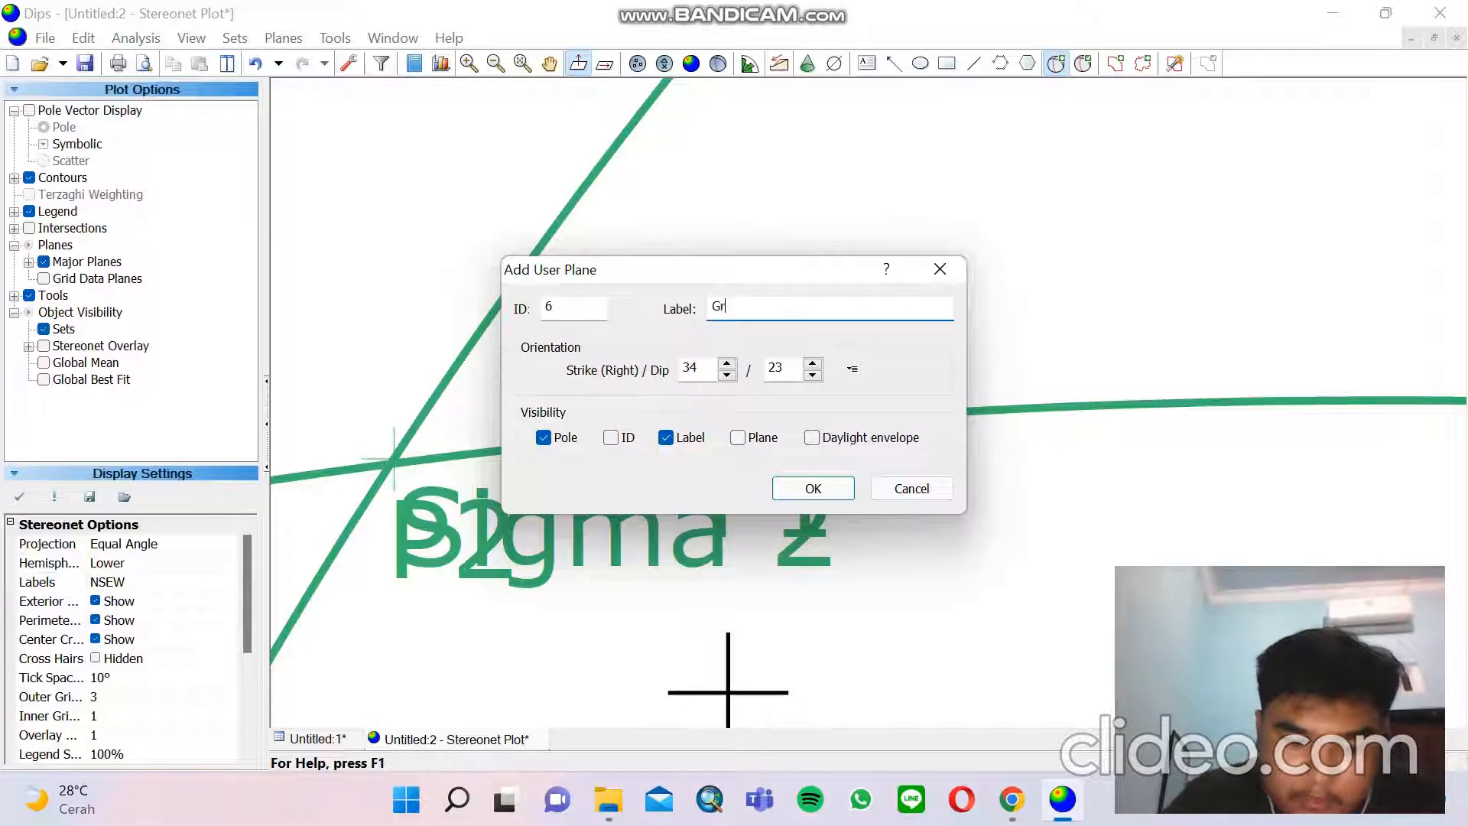
text(le Plane)
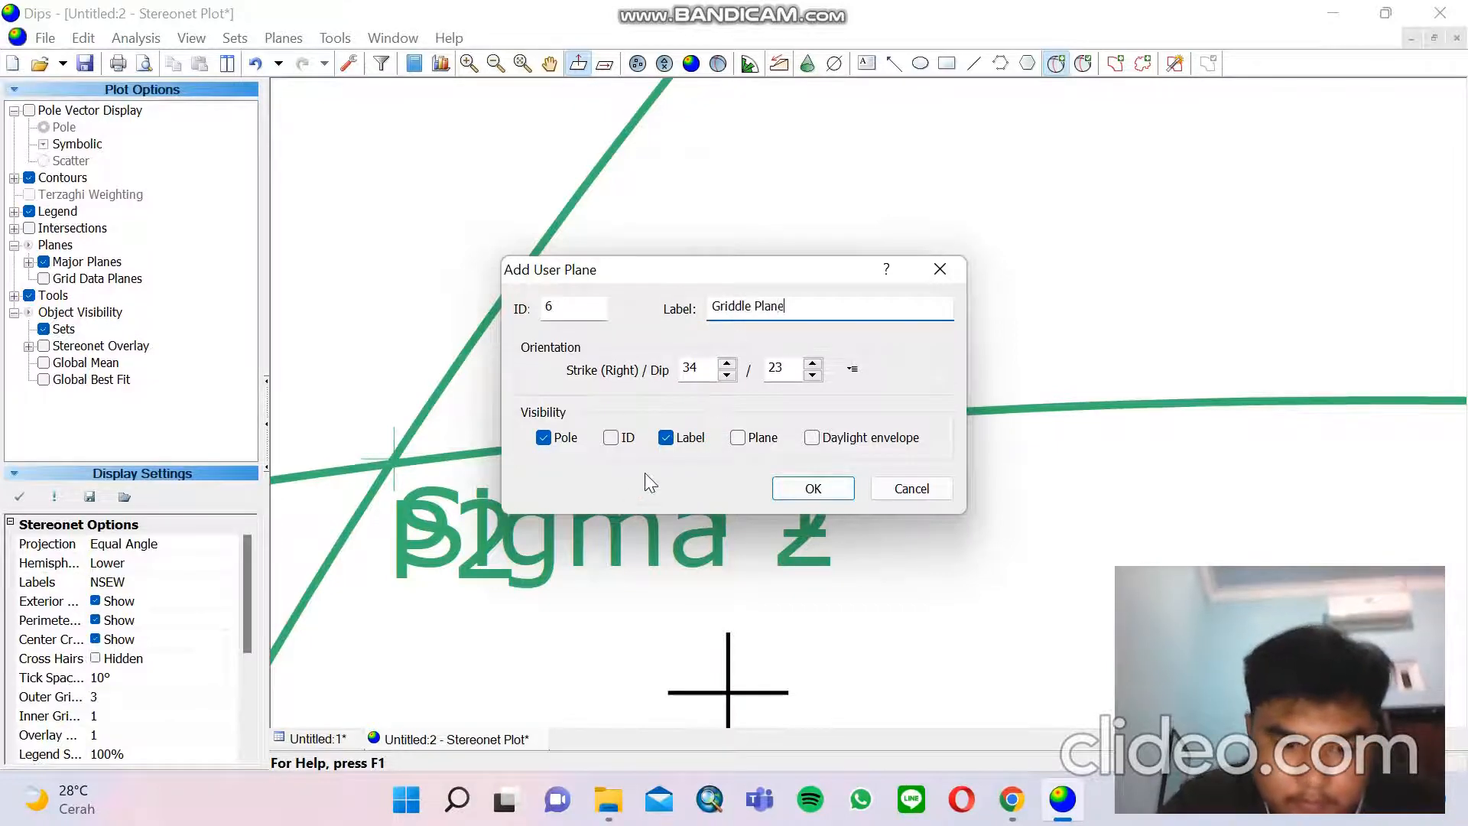
click(544, 438)
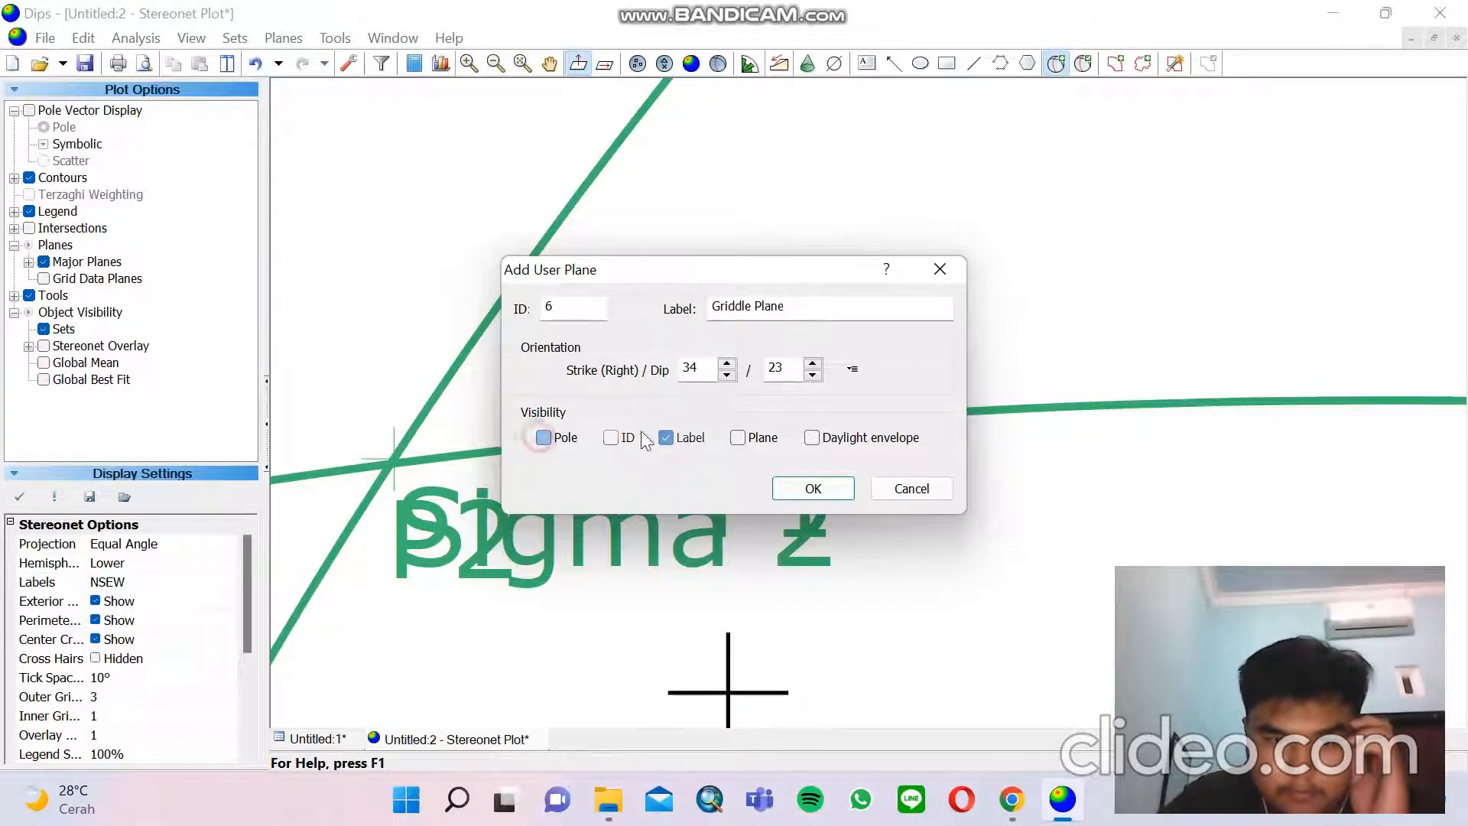
click(739, 439)
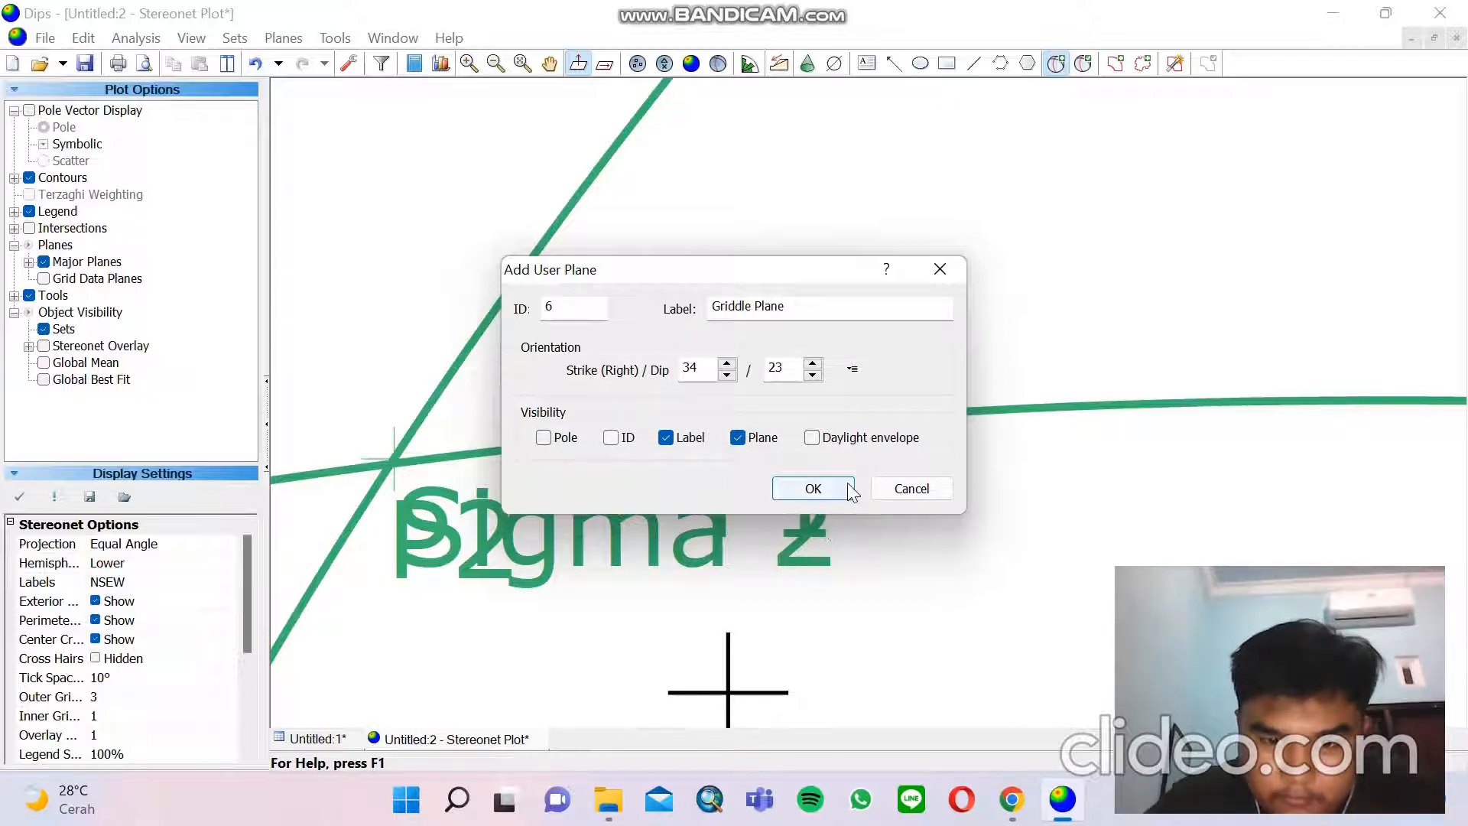
click(812, 489)
Measure the angle from the P1–Griddle Plane intersection to the point where P2 meets the Griddle Plane on the southwestern perimeter
scroll(829, 475, down, 5)
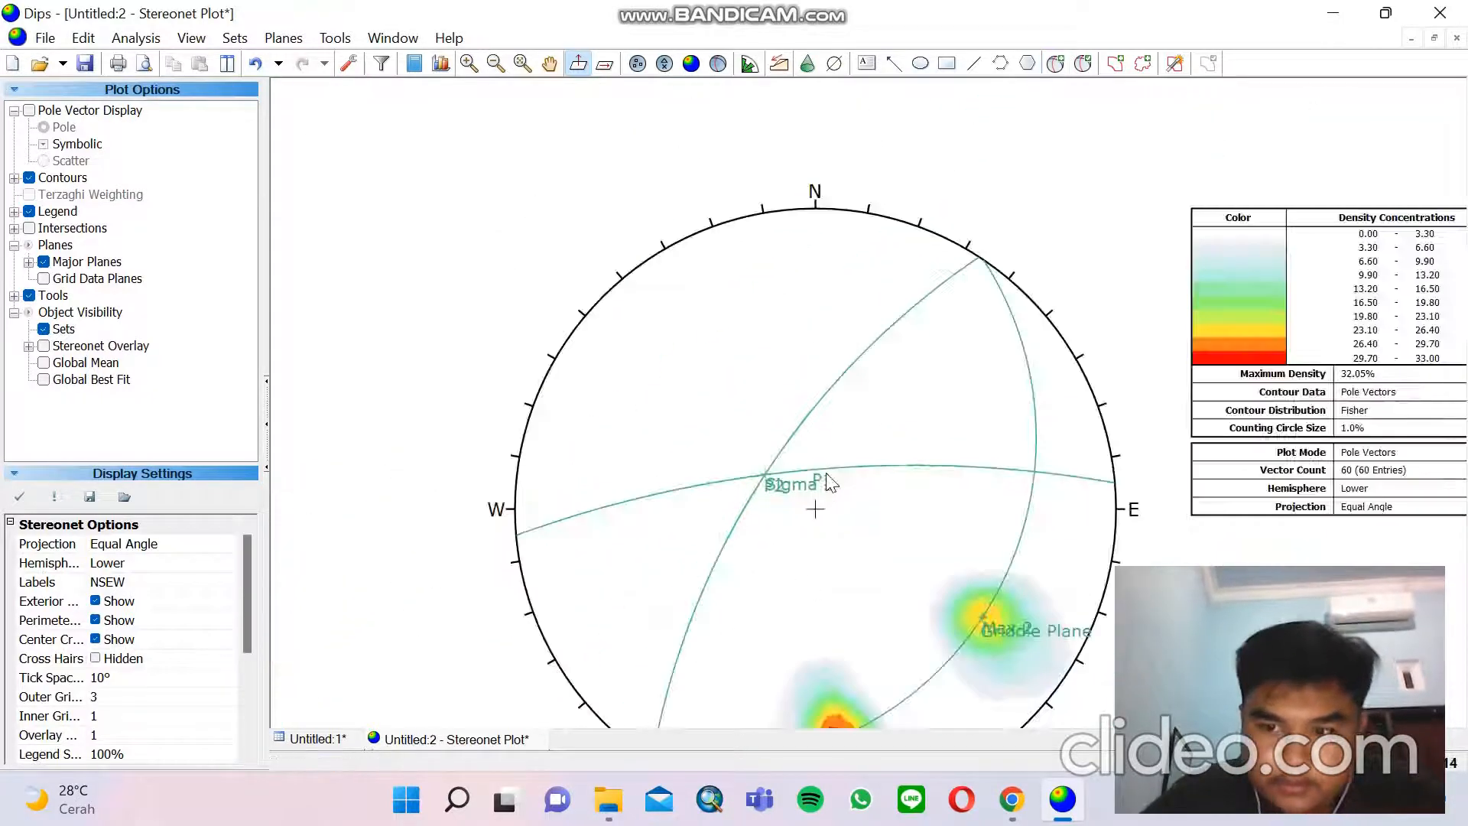
click(551, 64)
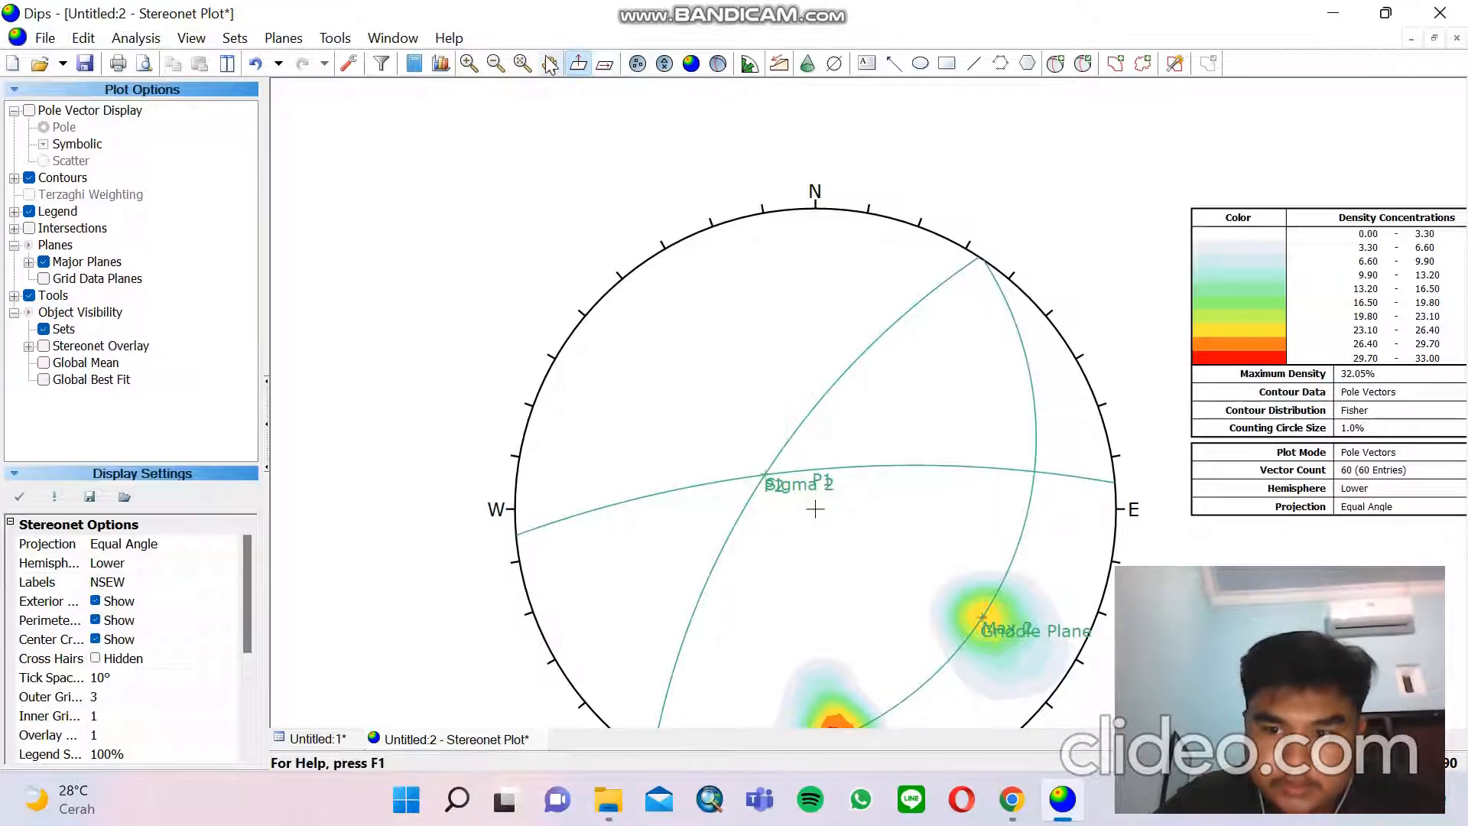
drag(727, 378, 655, 257)
click(336, 38)
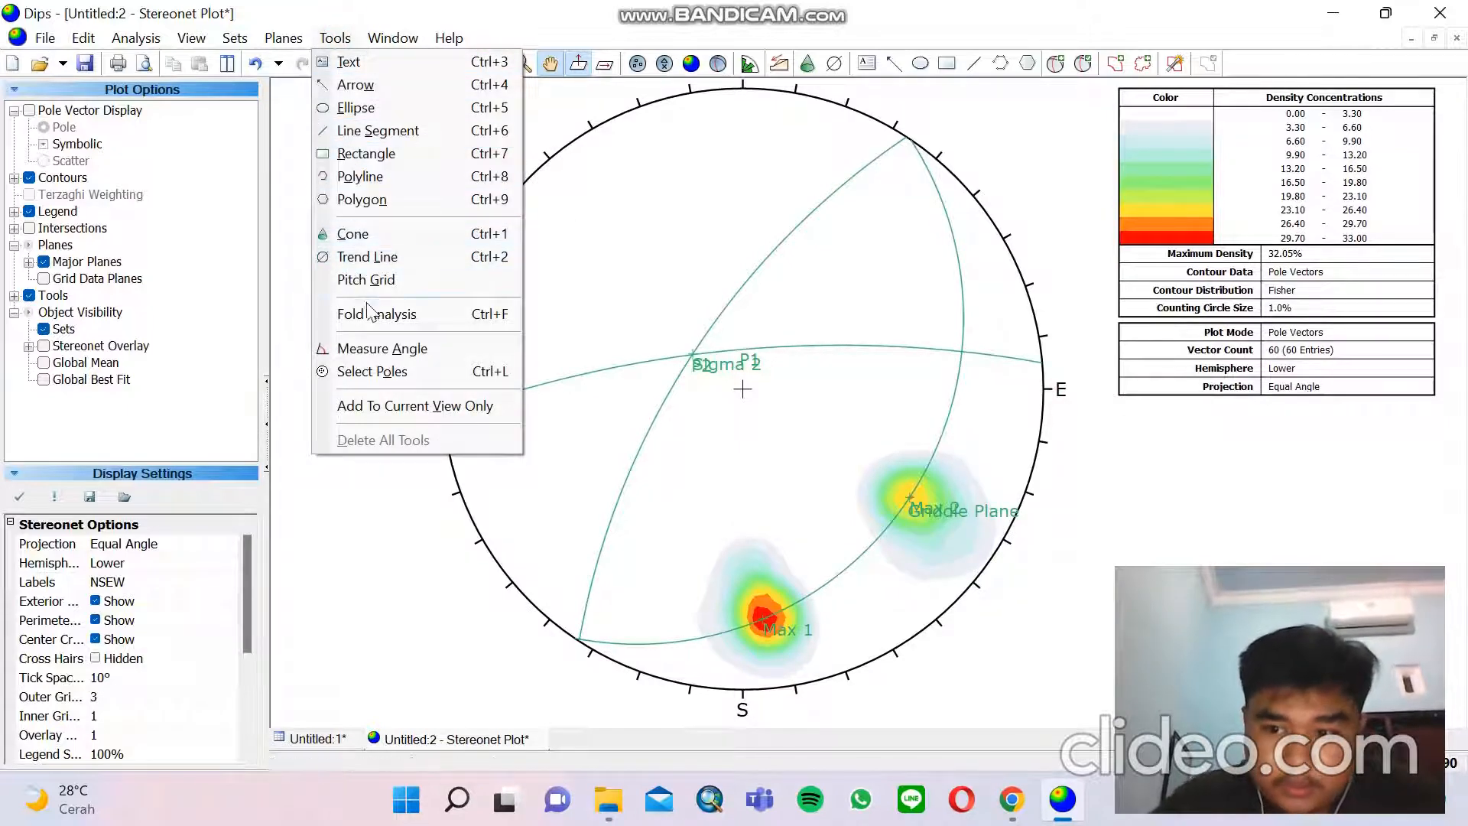
click(386, 351)
scroll(928, 492, up, 2)
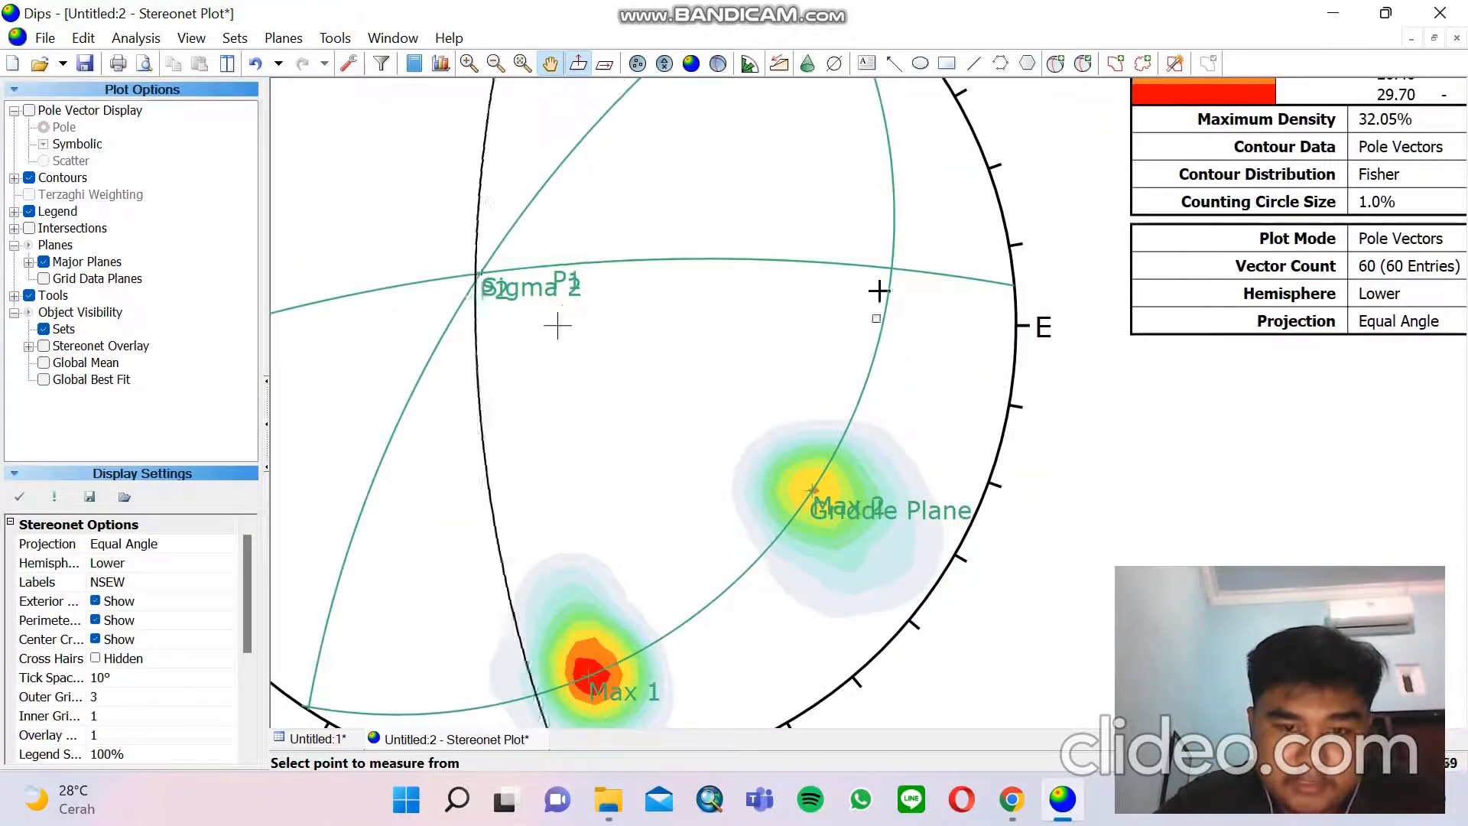
click(893, 270)
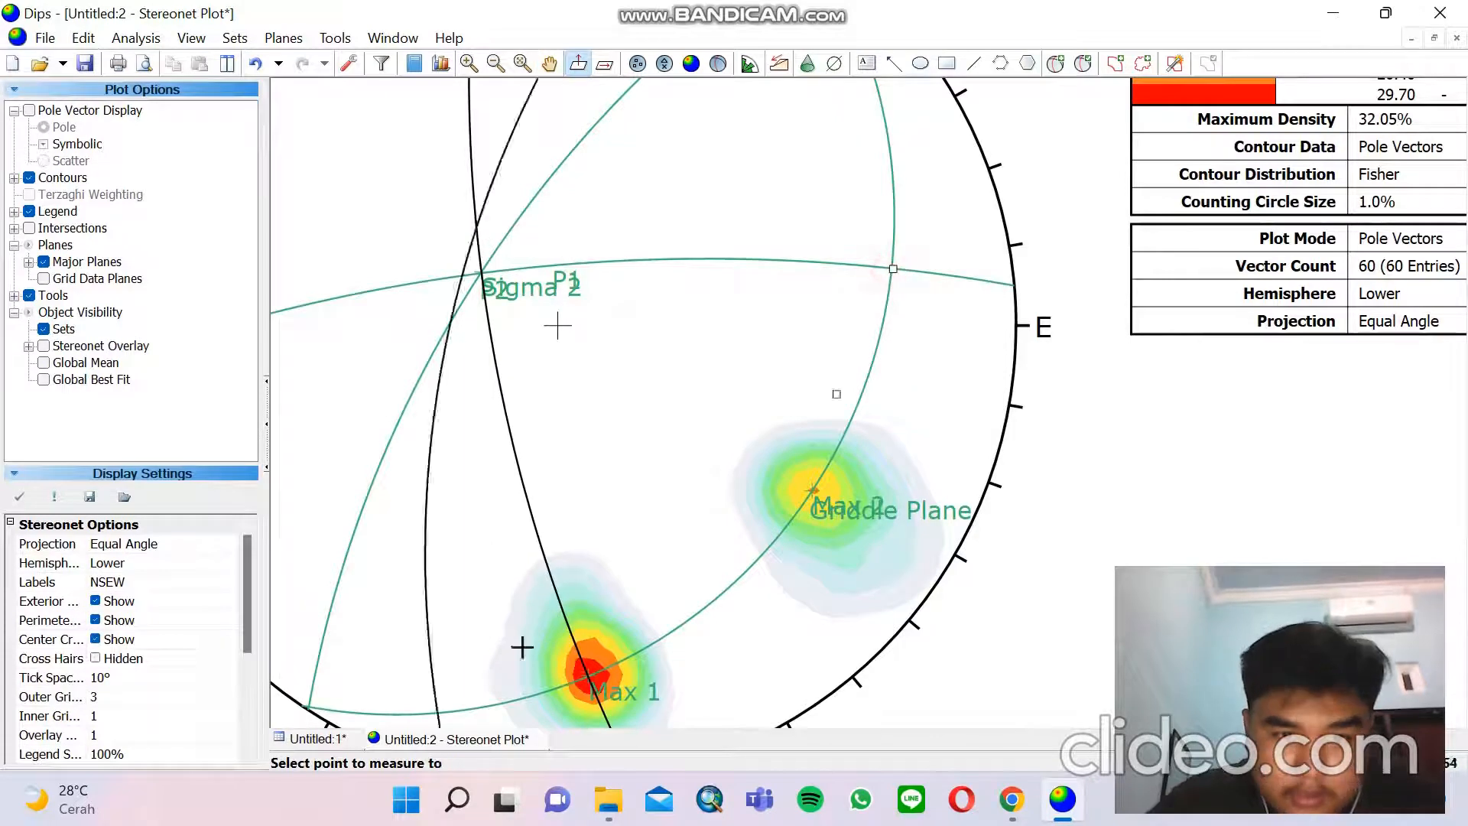
click(311, 705)
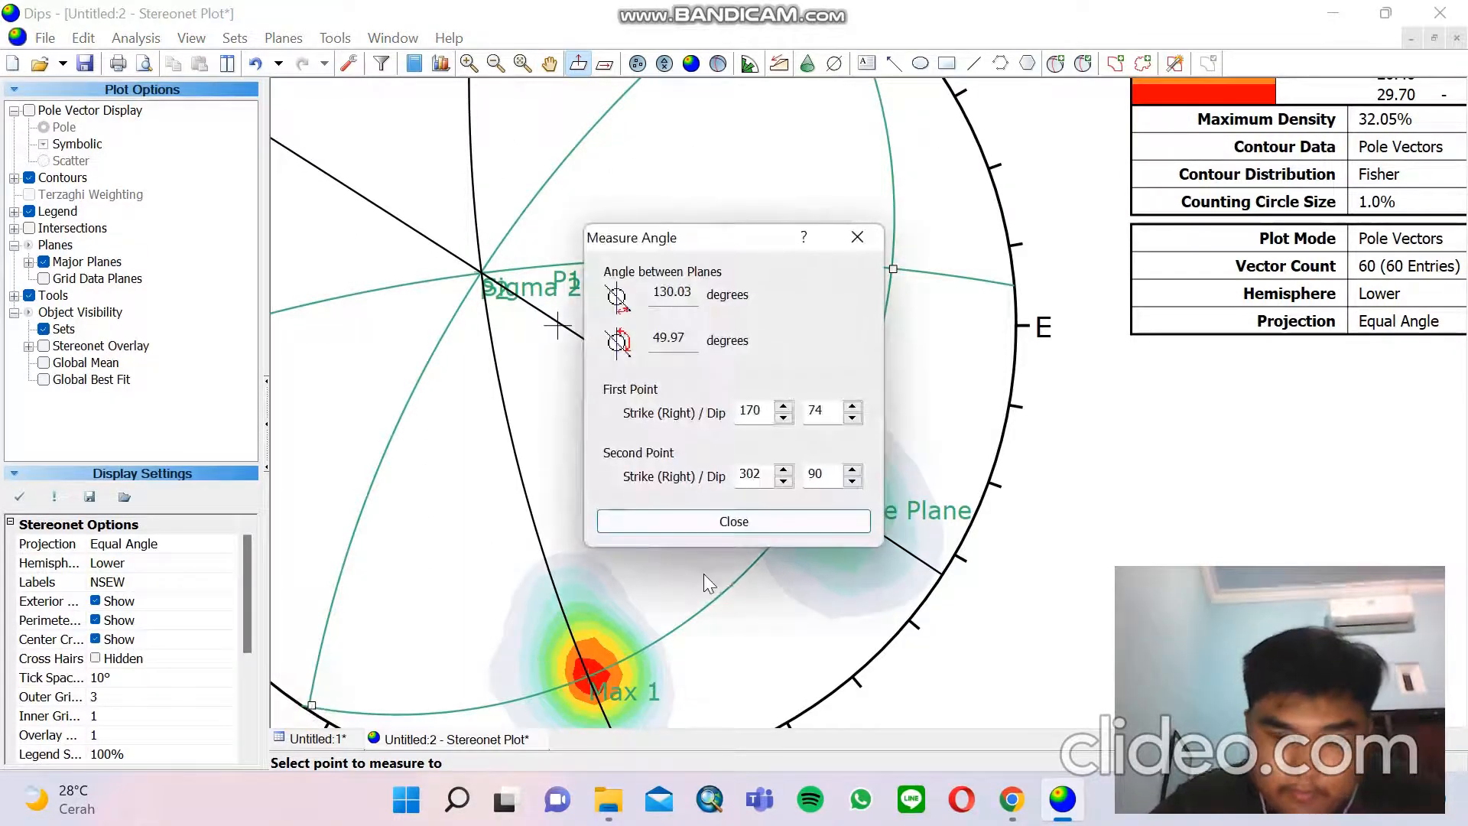
click(675, 296)
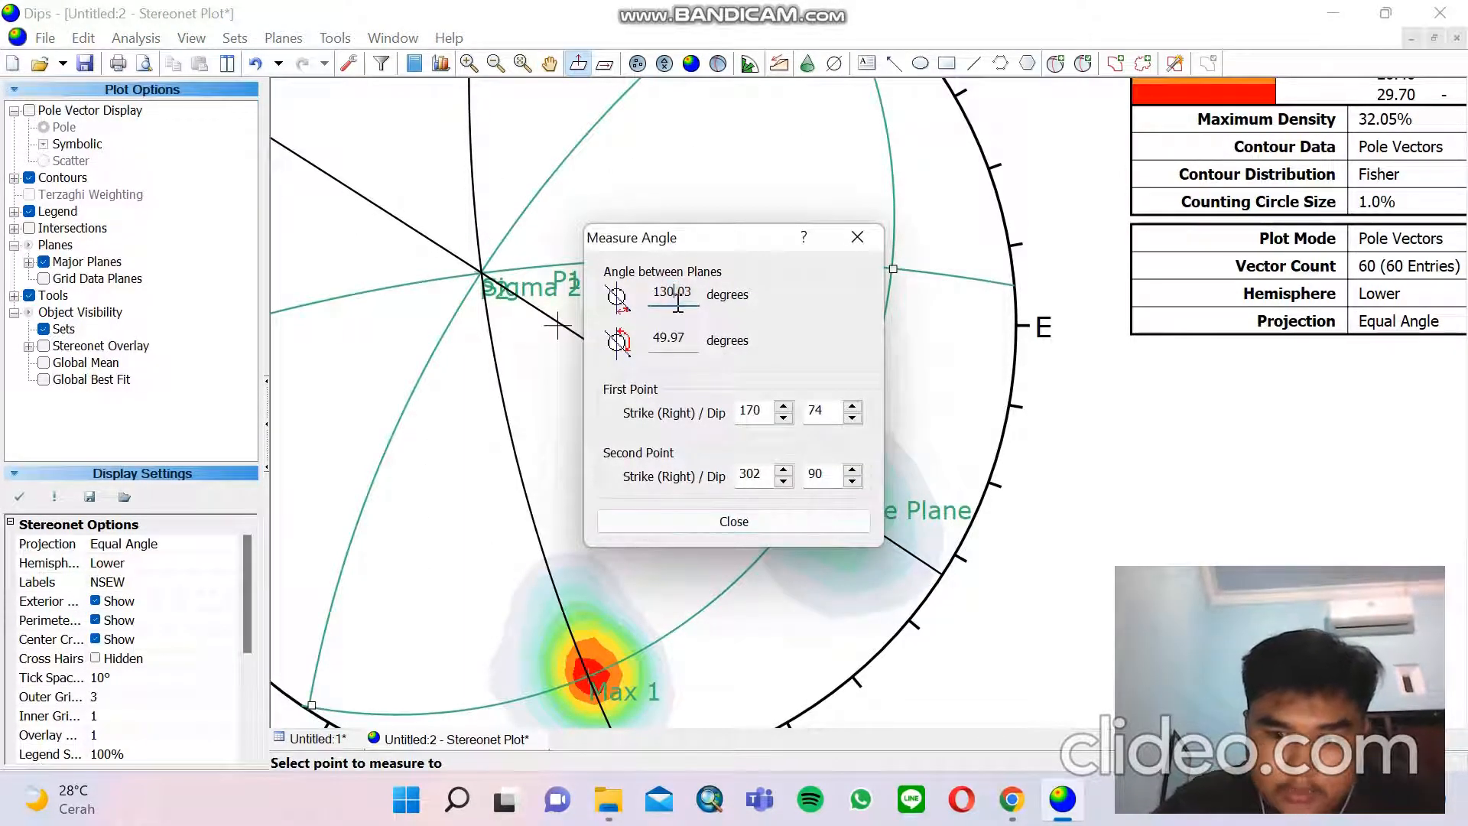
drag(686, 296, 652, 295)
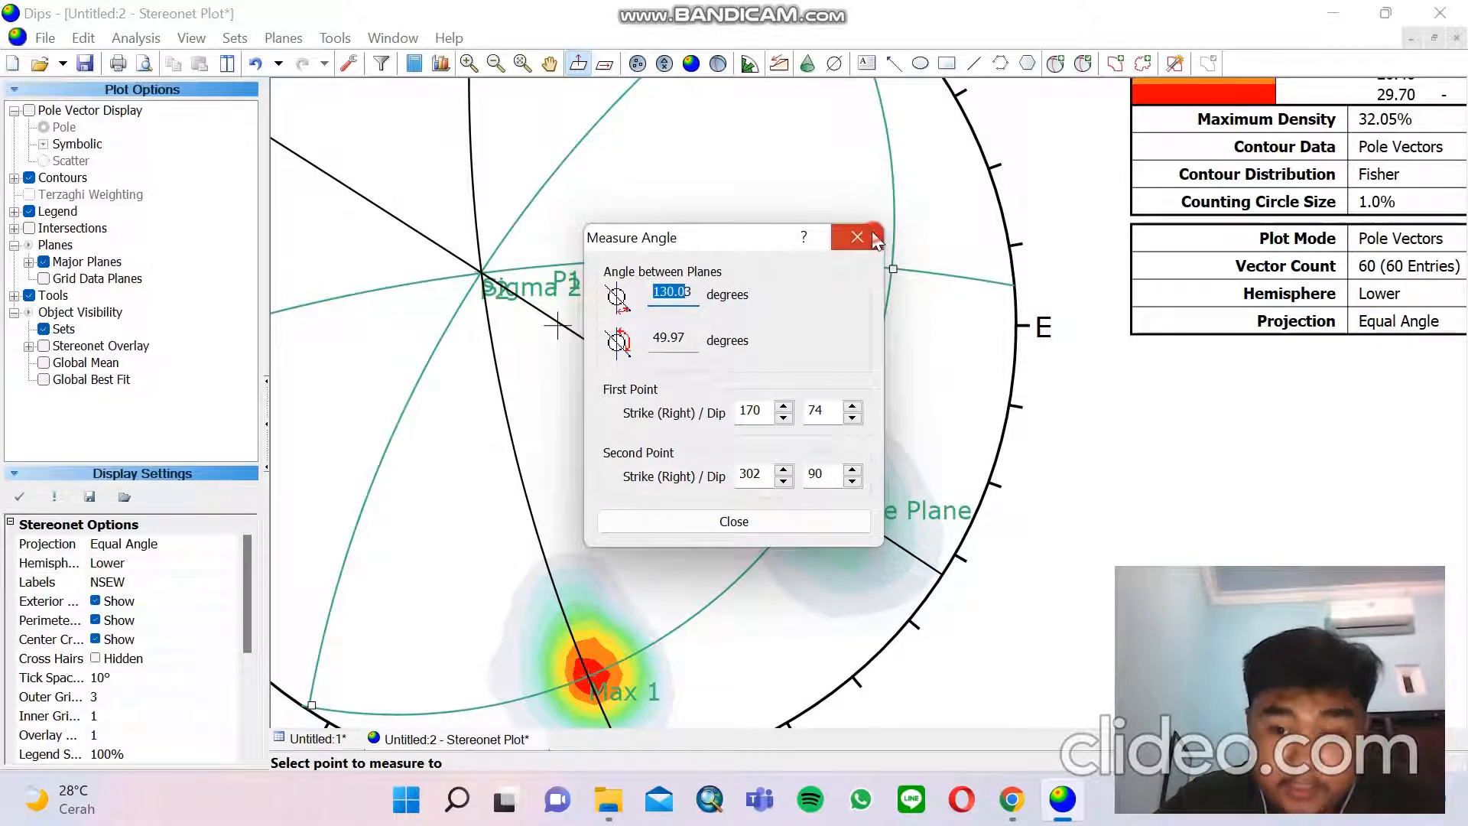
Close the angle measurement and overlay a pitch grid along the Griddle Plane using the Sigma 2 pole
click(875, 232)
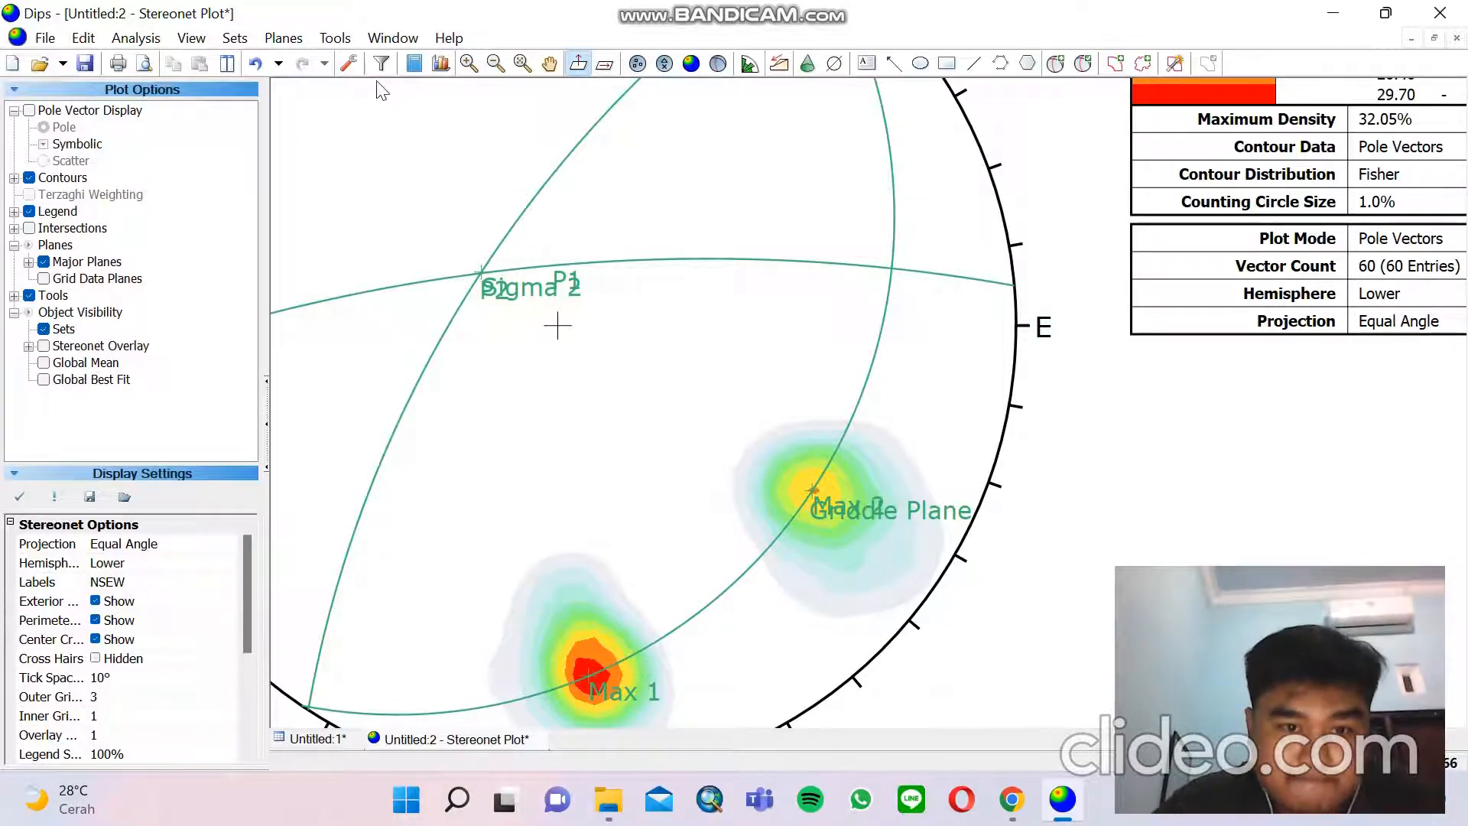
click(337, 39)
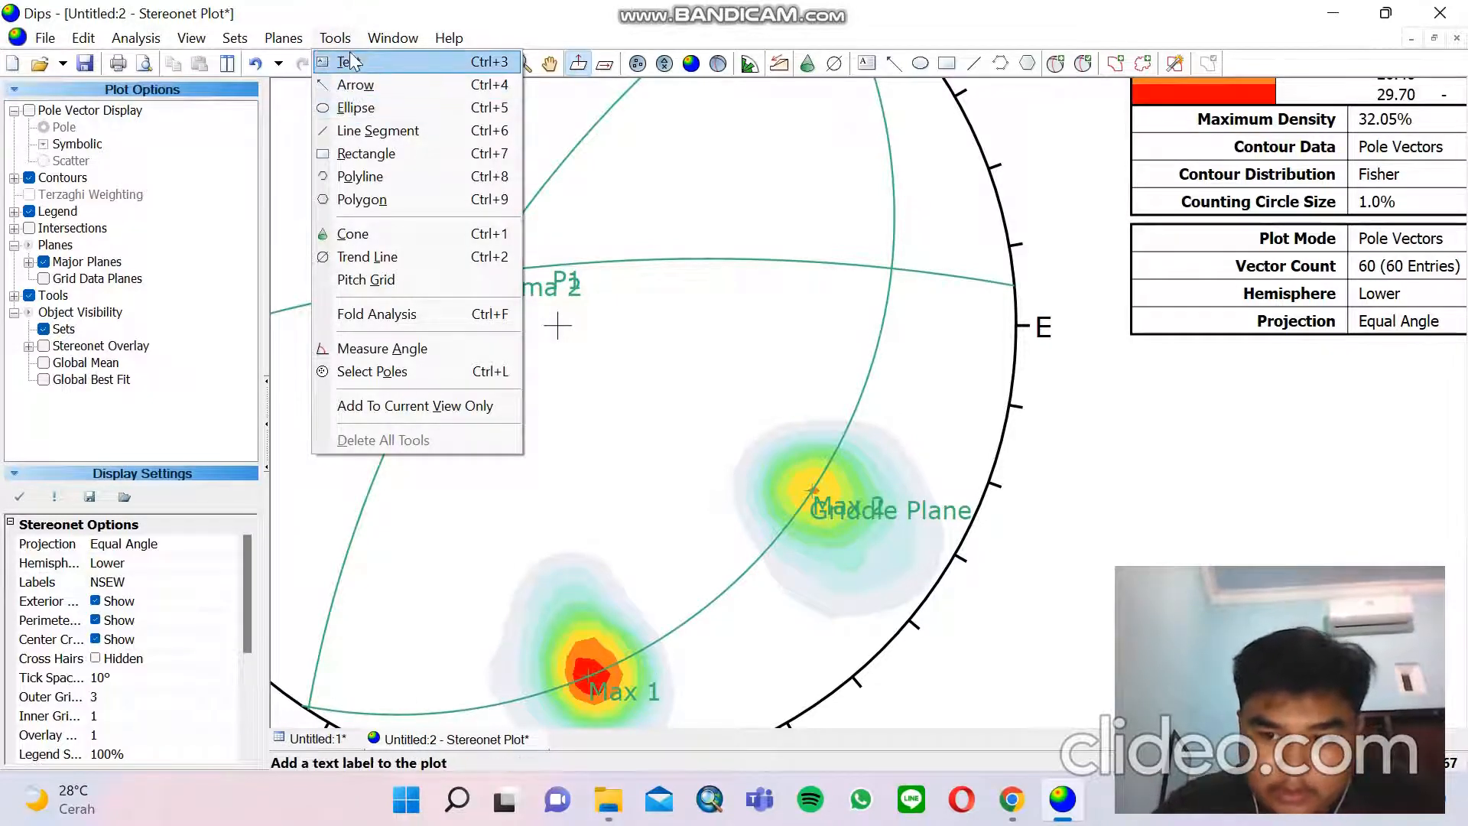
mouse_move(333, 38)
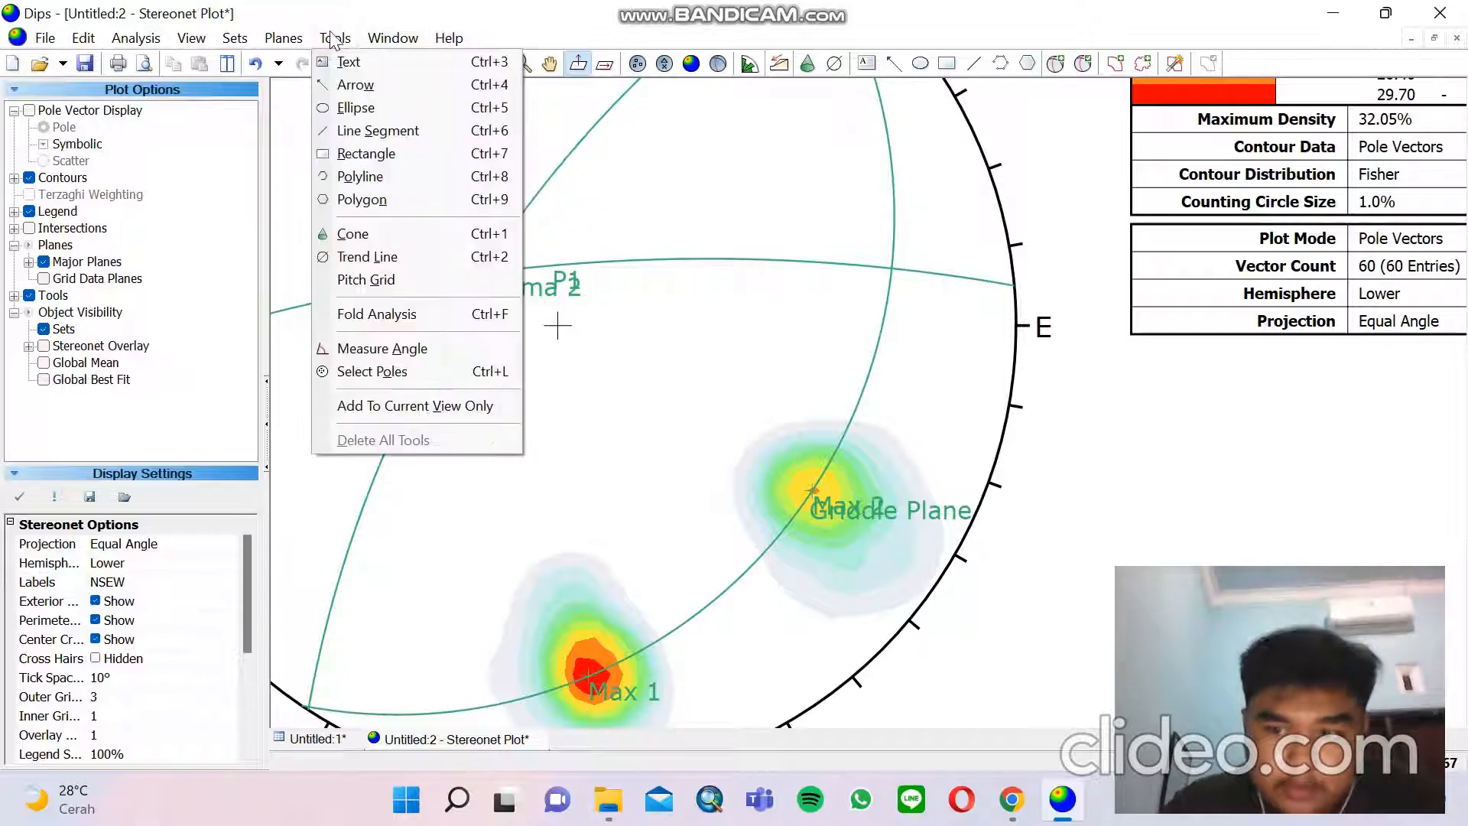
click(367, 280)
scroll(378, 292, up, 3)
scroll(620, 256, up, 2)
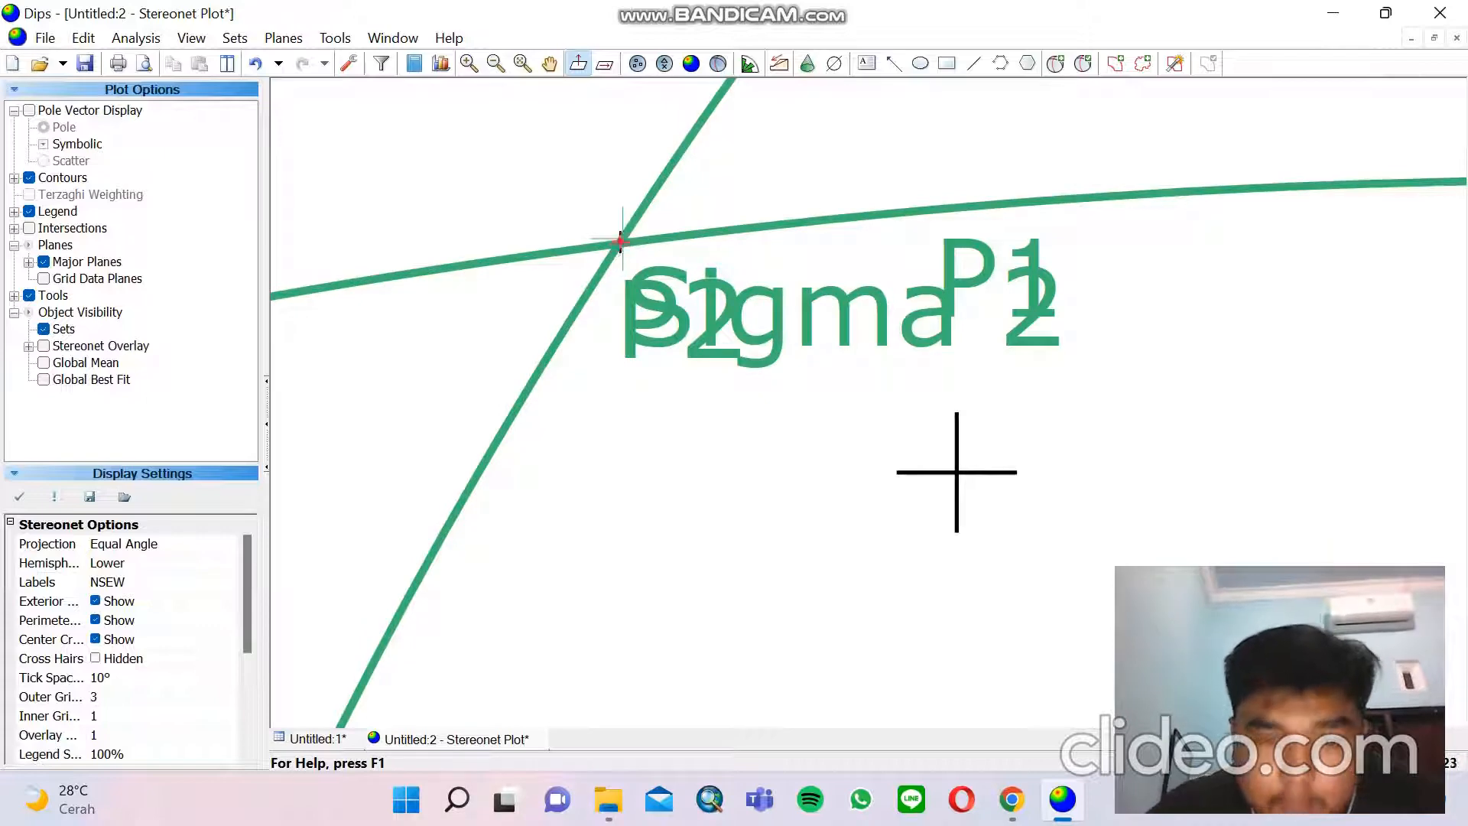
scroll(662, 278, down, 5)
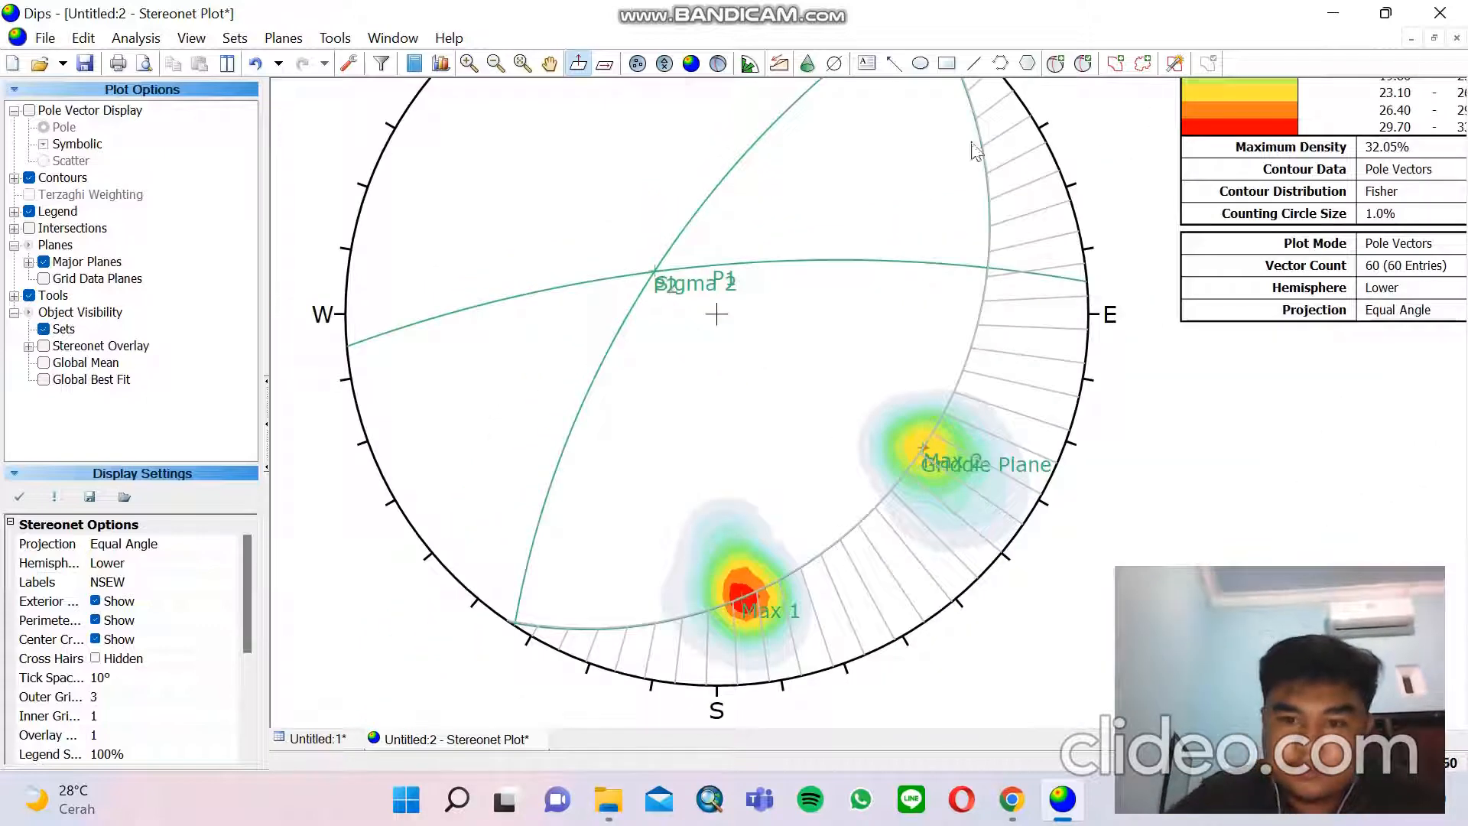
Add a user plane labelled Sigma 3 with orientation 240/69 on the Griddle Plane between Max 1 and Max 2, showing its pole and hiding its plane
click(1056, 64)
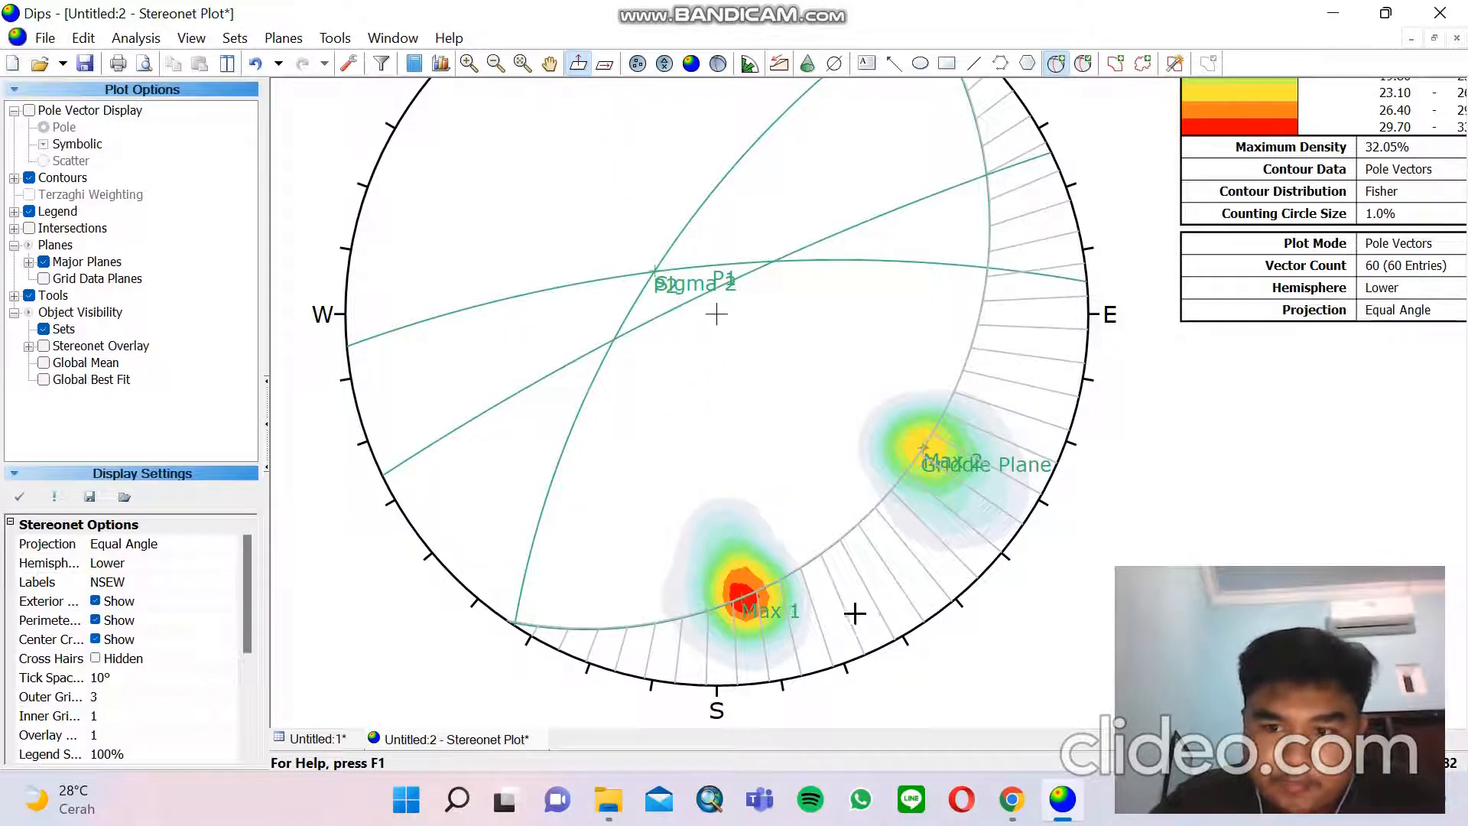
scroll(872, 511, up, 2)
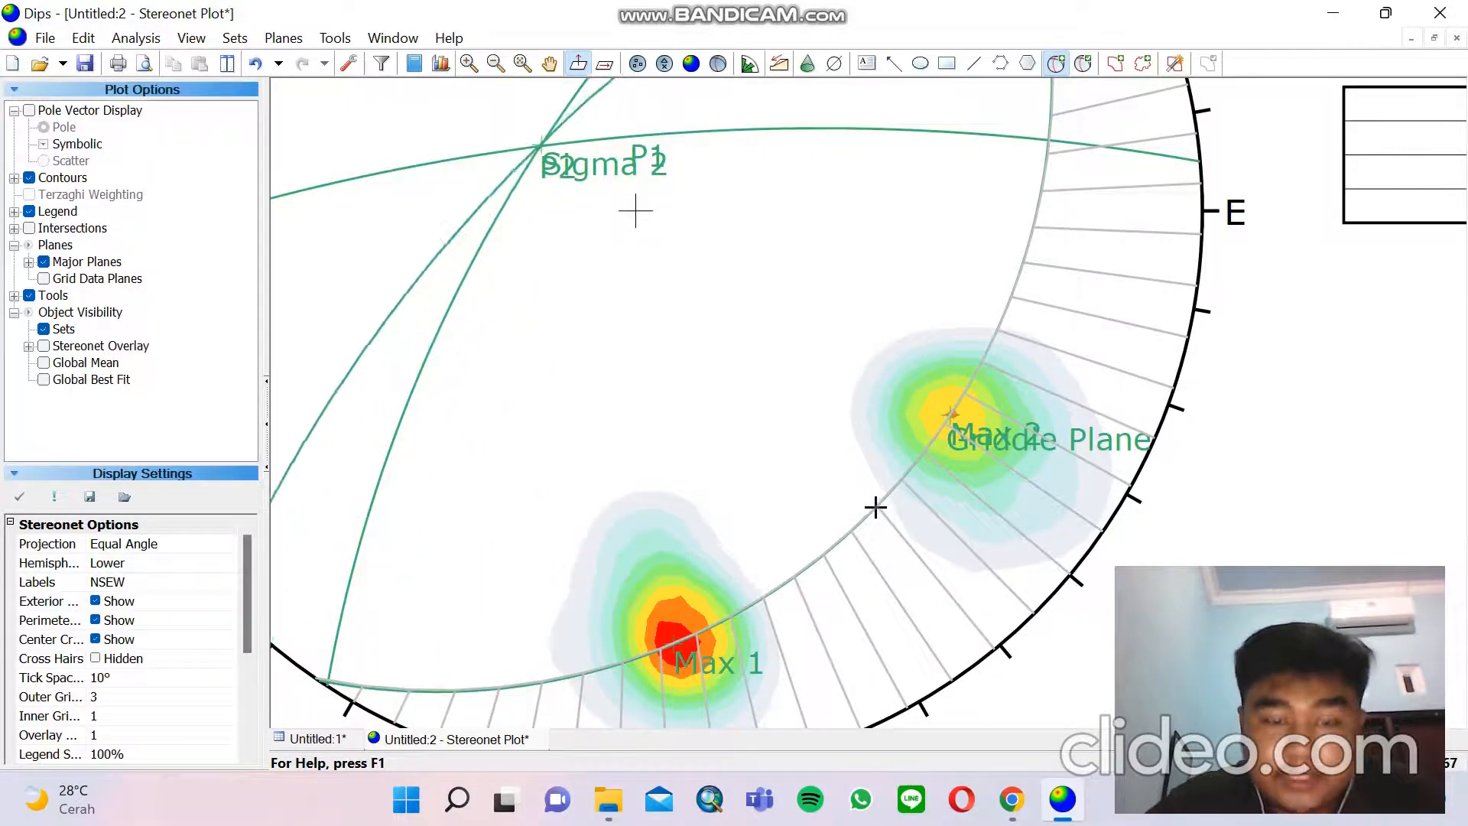
click(834, 548)
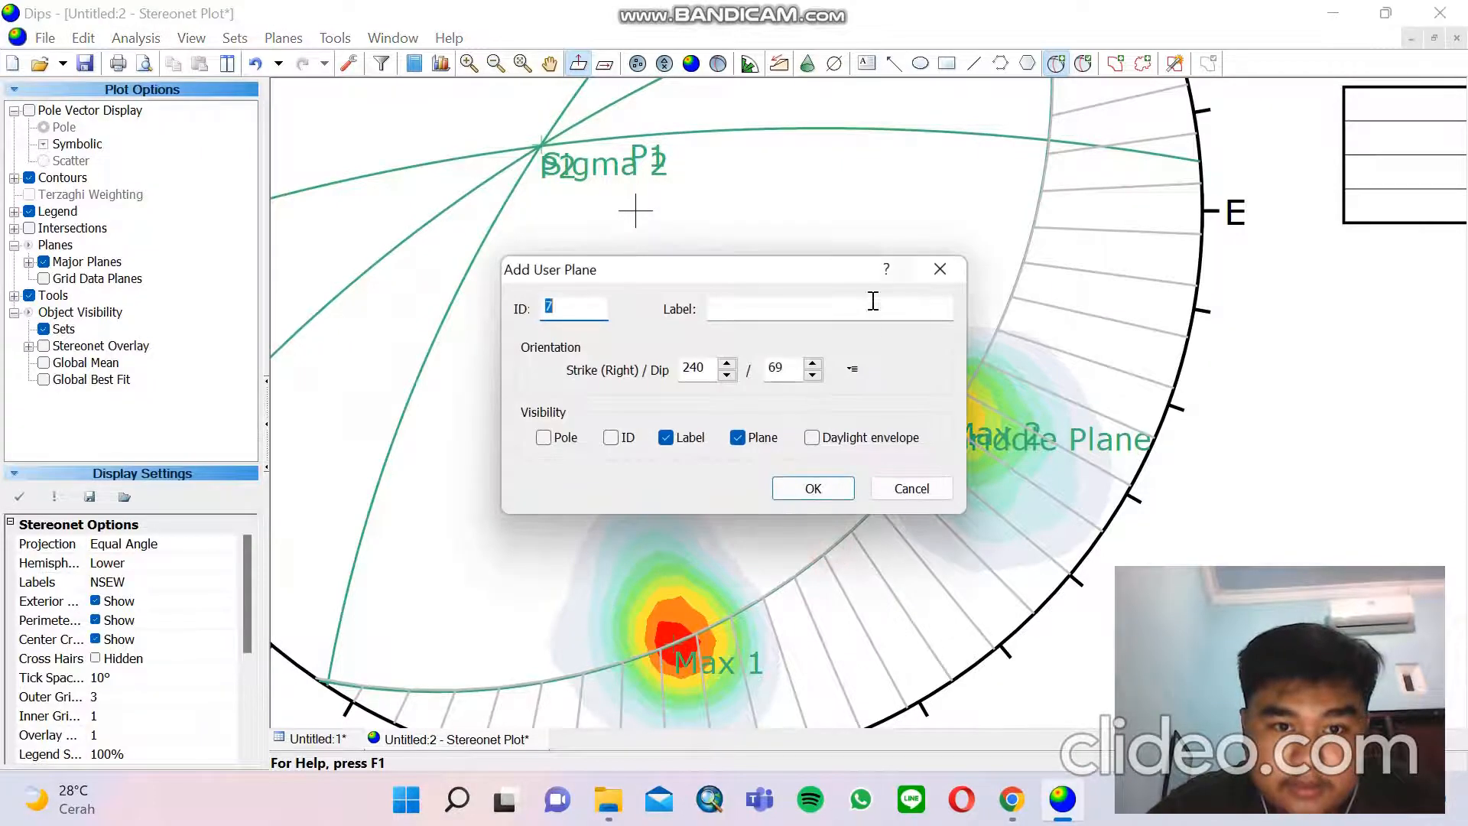
click(846, 313)
text(Si)
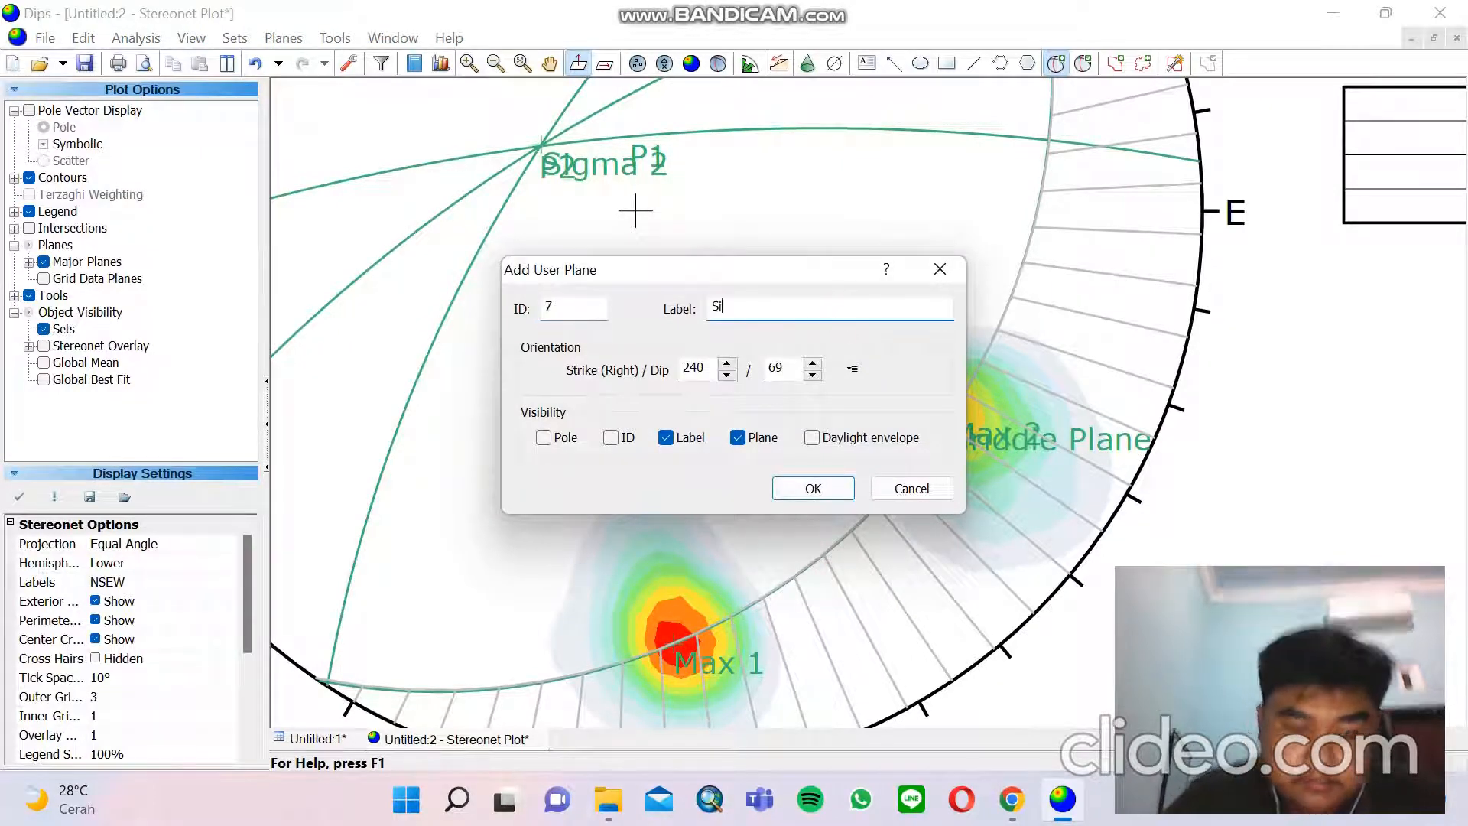
text(gma 3)
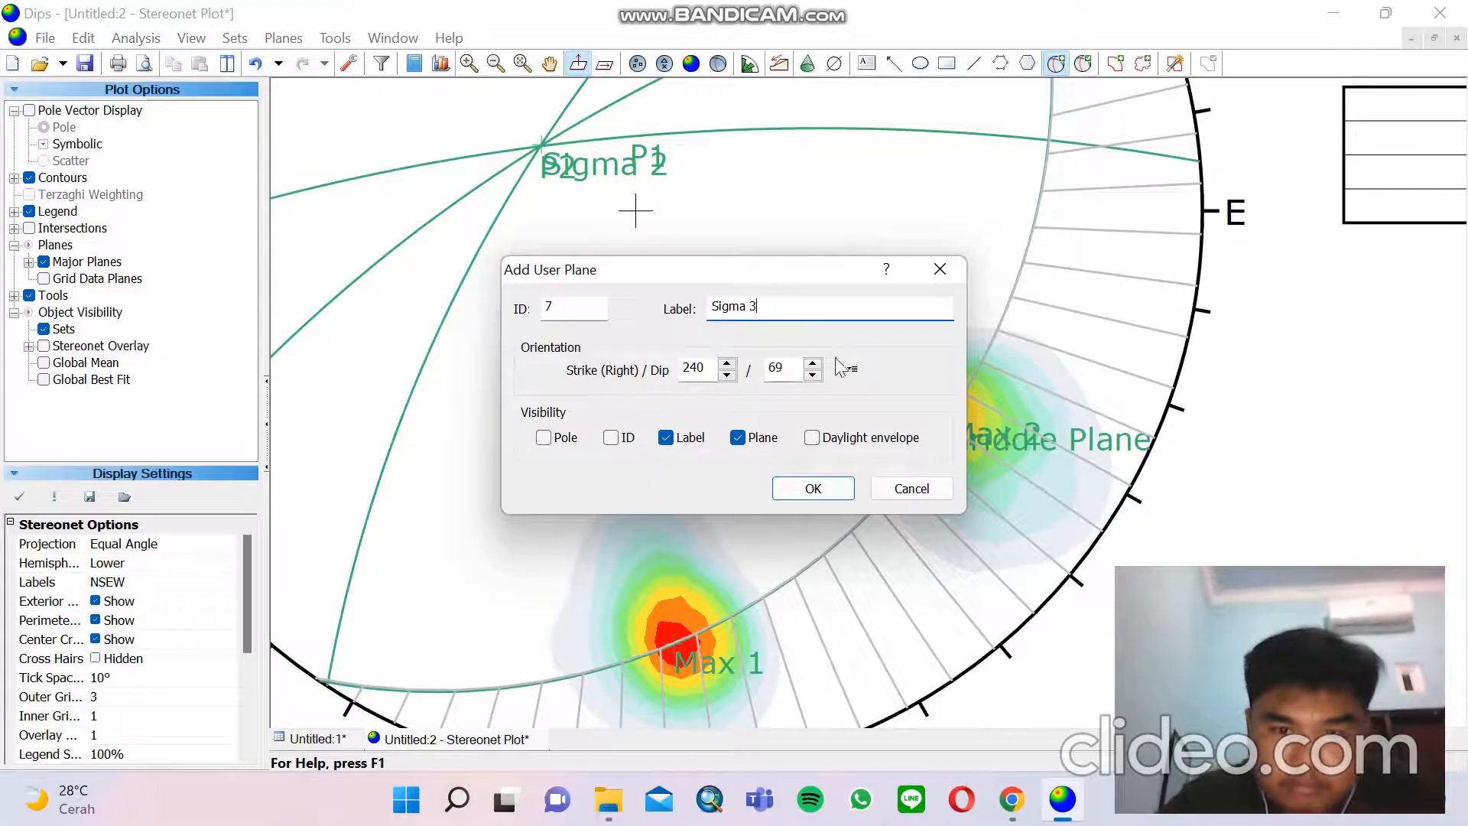
click(759, 444)
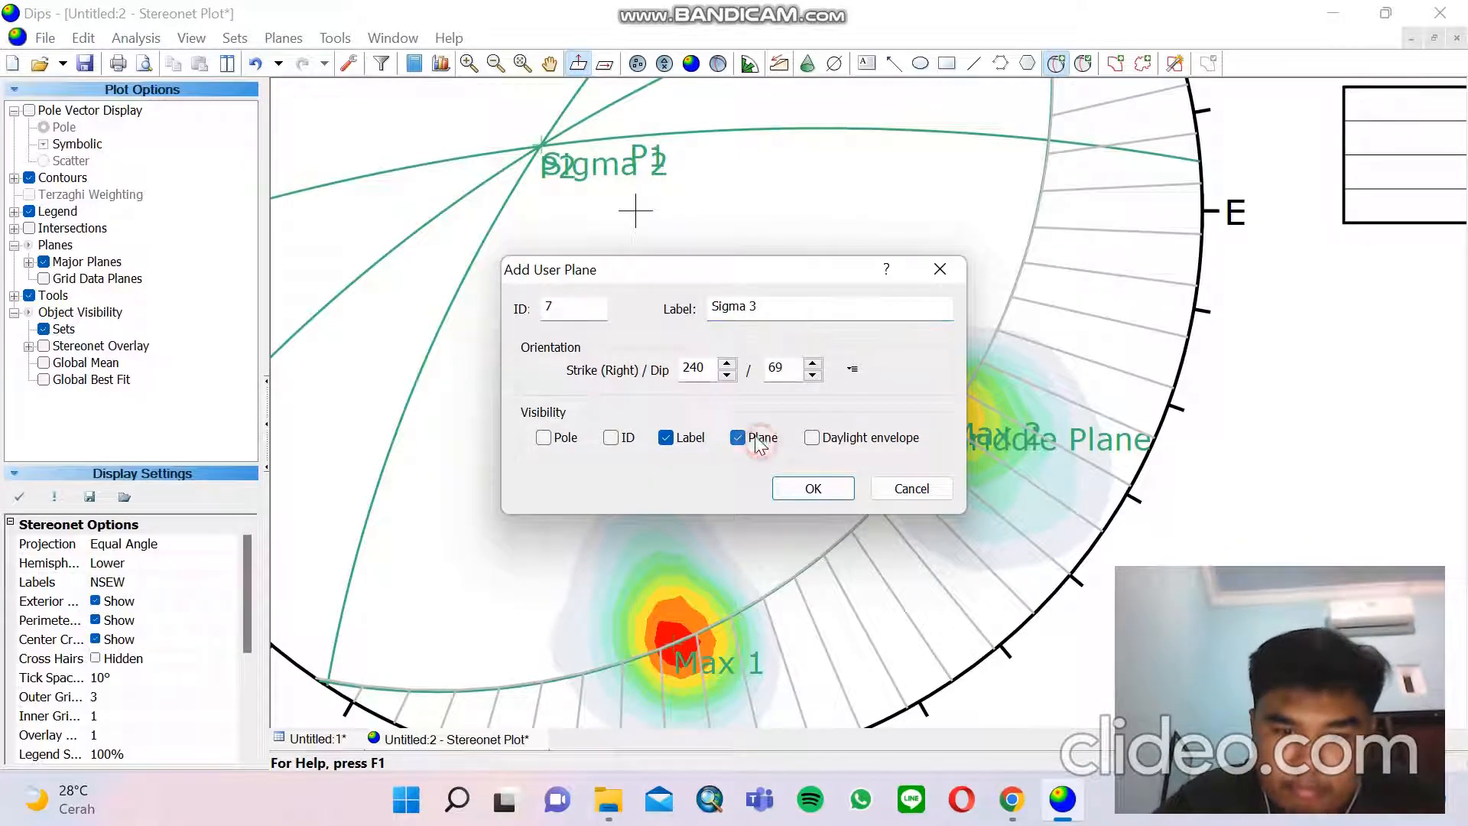
click(564, 443)
click(813, 487)
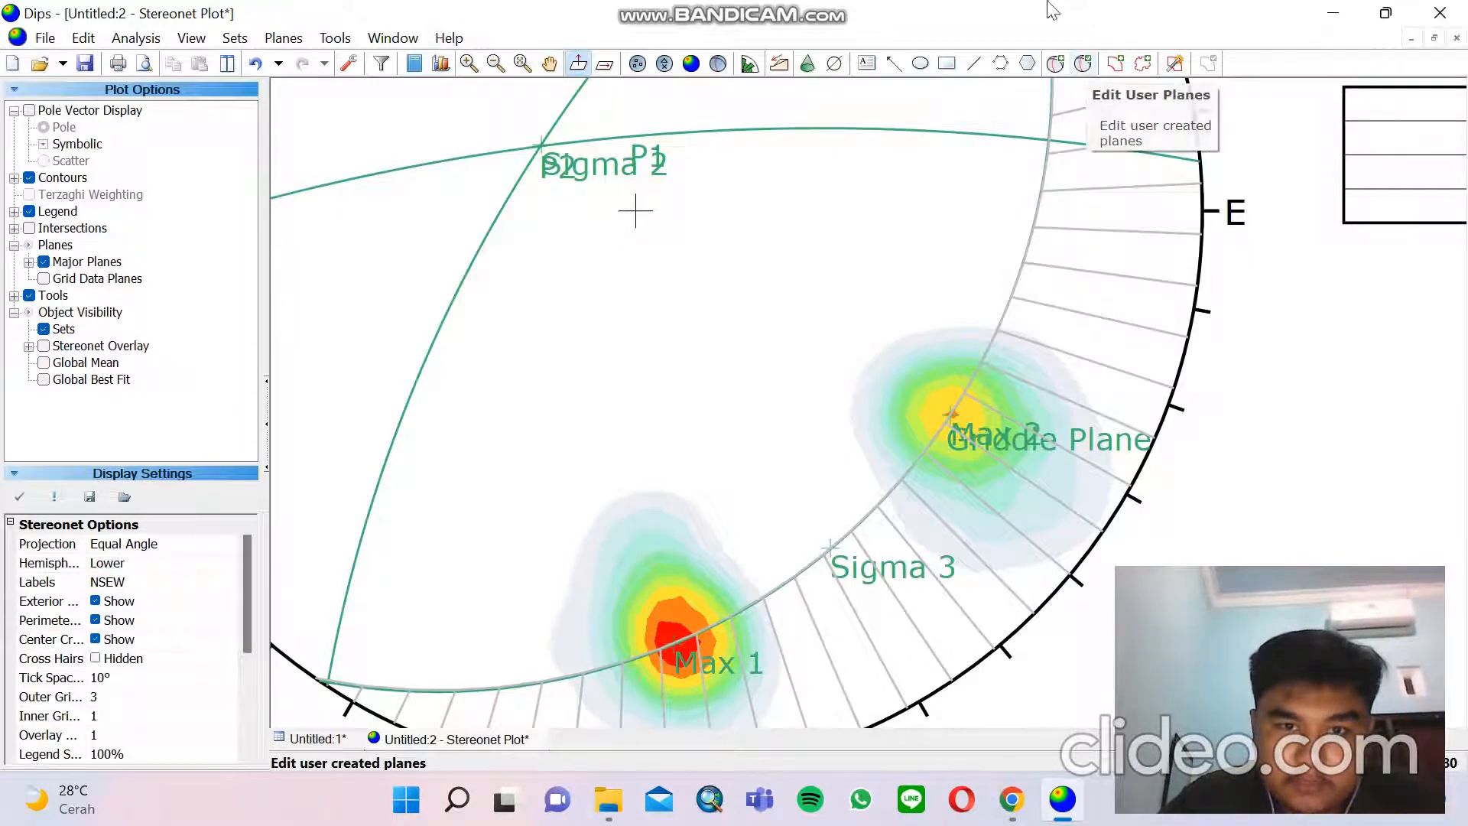
Add a user plane labelled Sigma 1 with orientation 147/81 on the northeastern part of the Griddle Plane, showing only its pole and label
click(1056, 63)
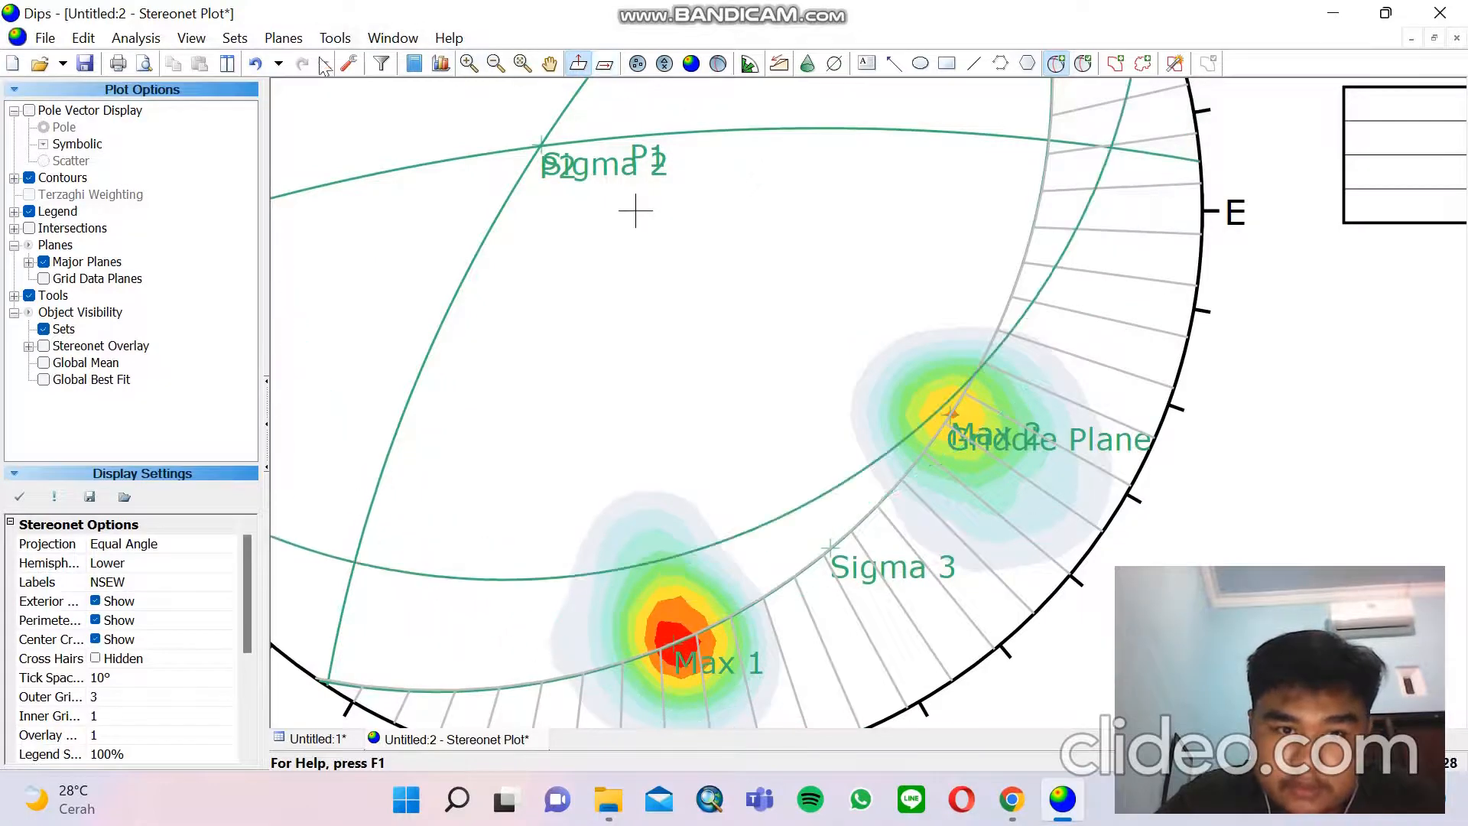
click(550, 64)
drag(863, 325, 615, 573)
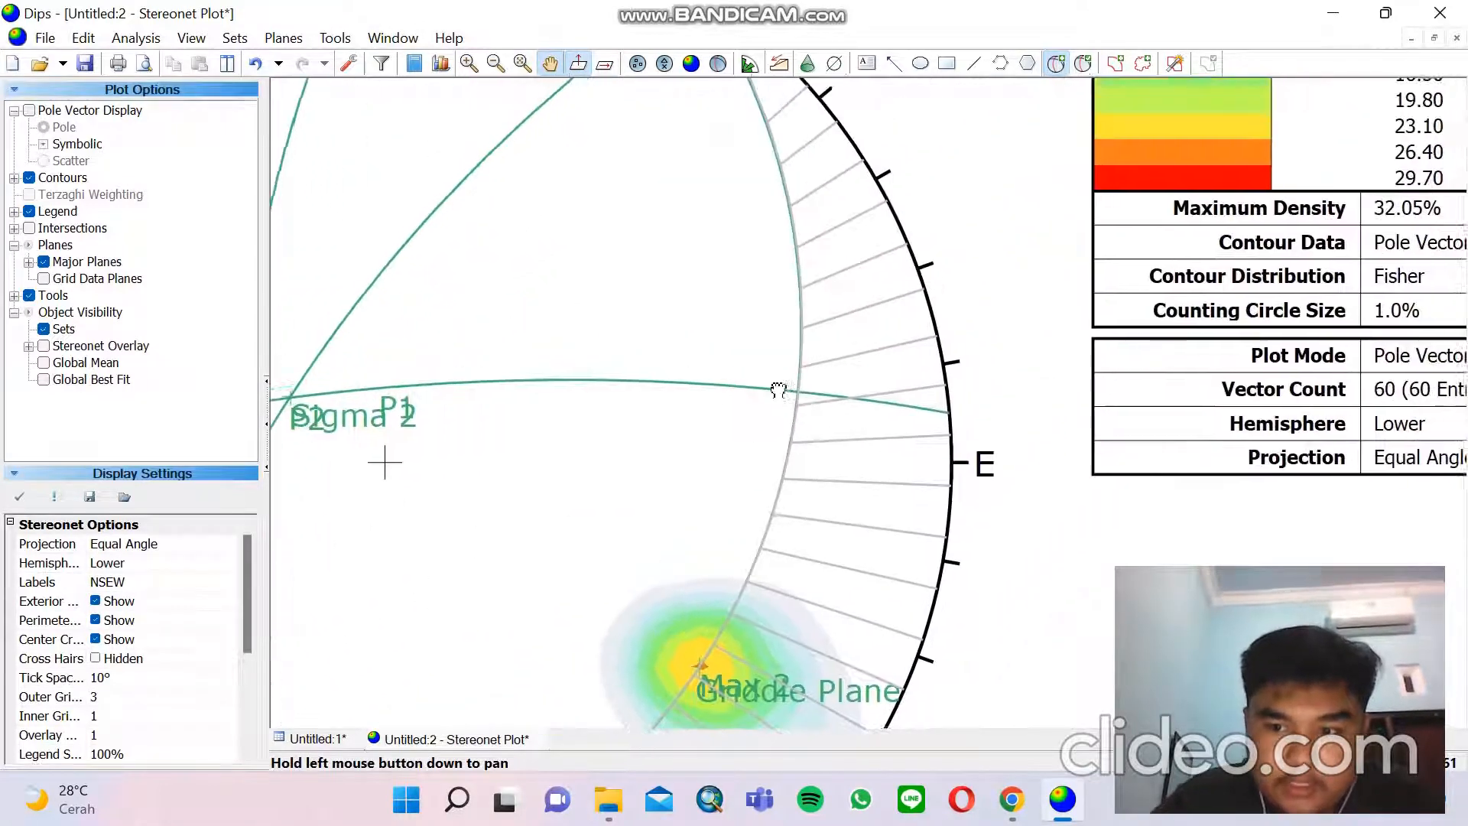
scroll(903, 259, down, 3)
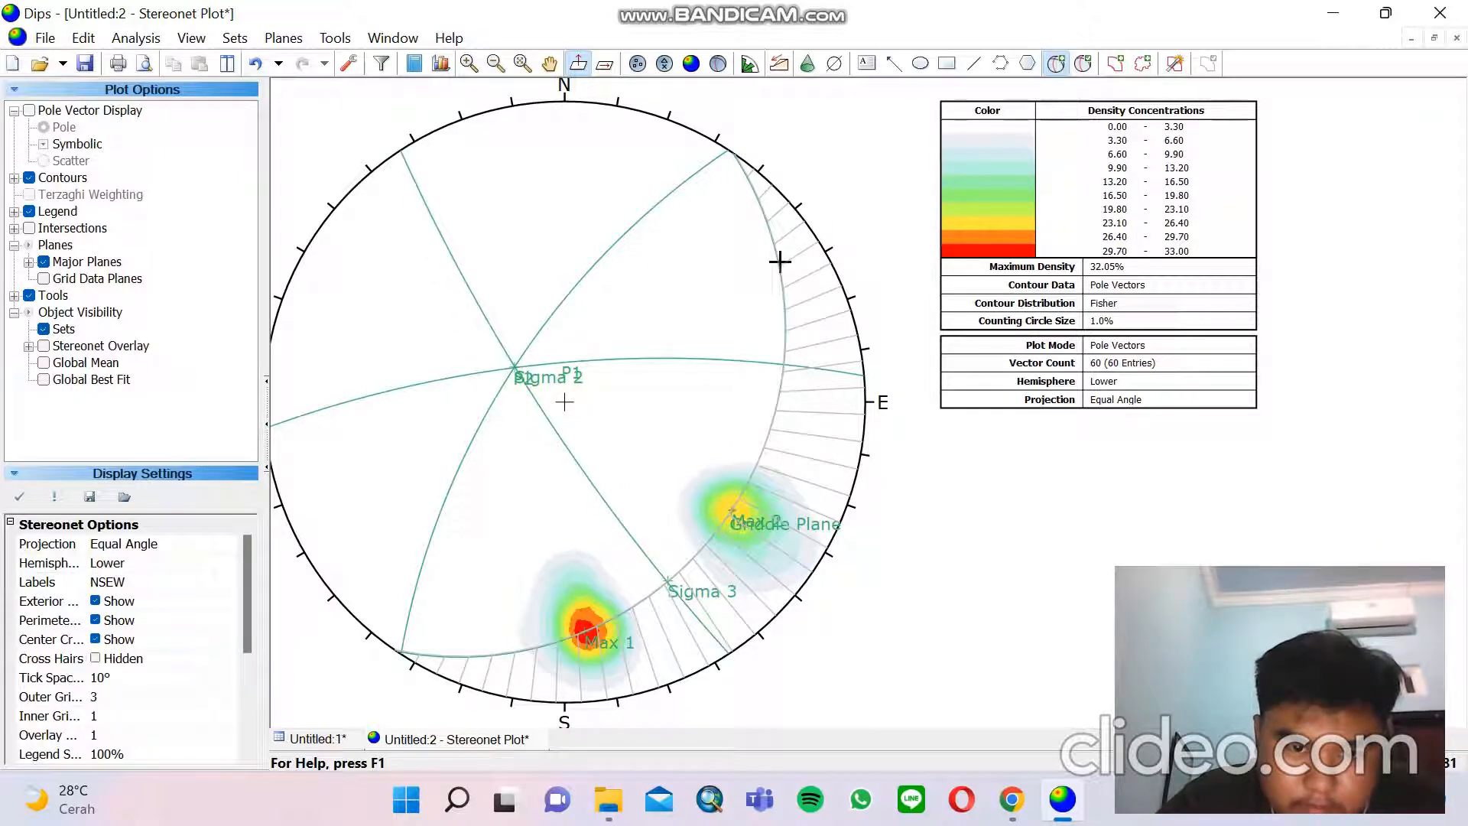
click(780, 262)
click(793, 308)
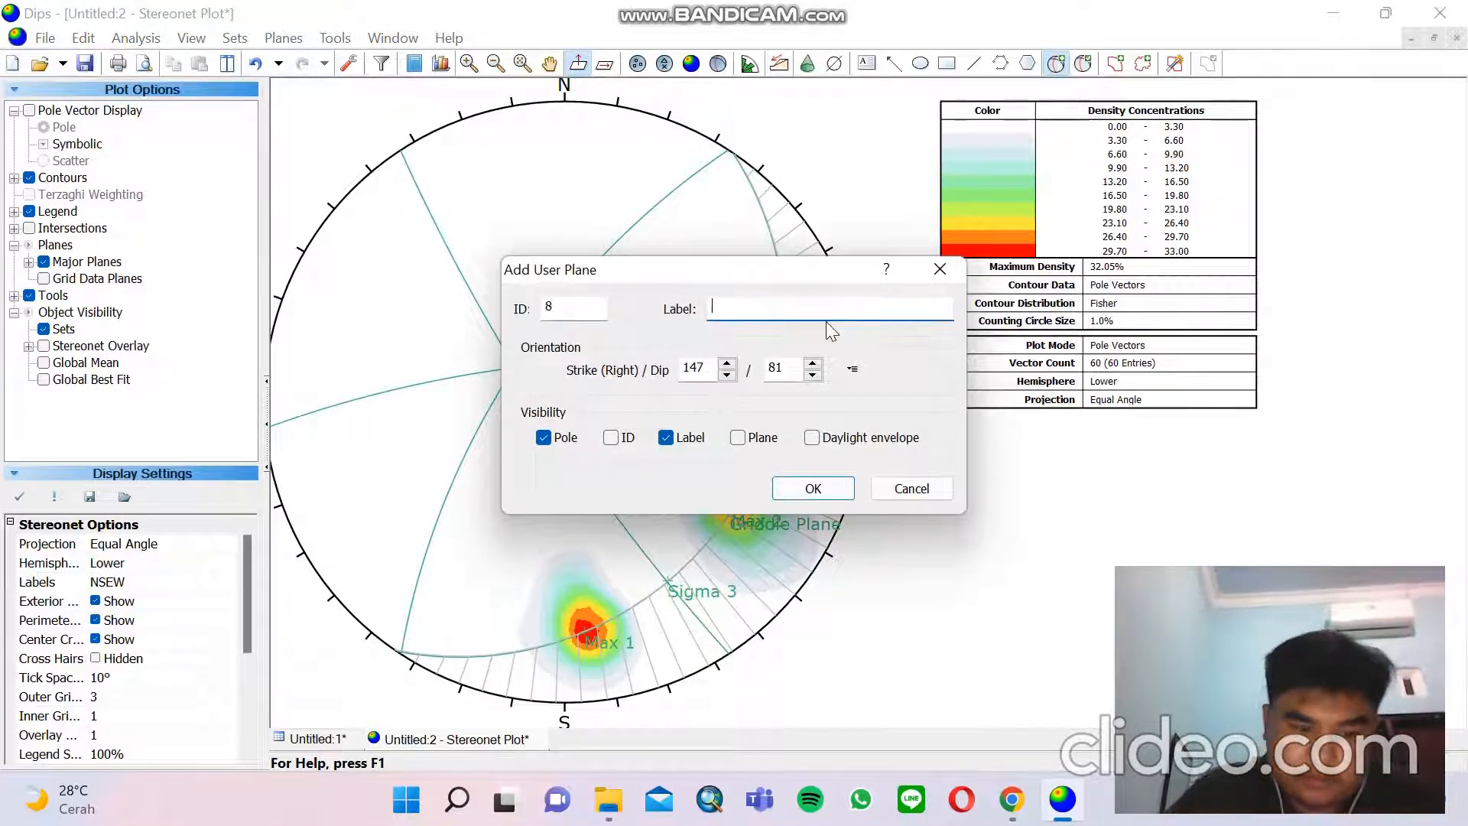
text(Sigma 1)
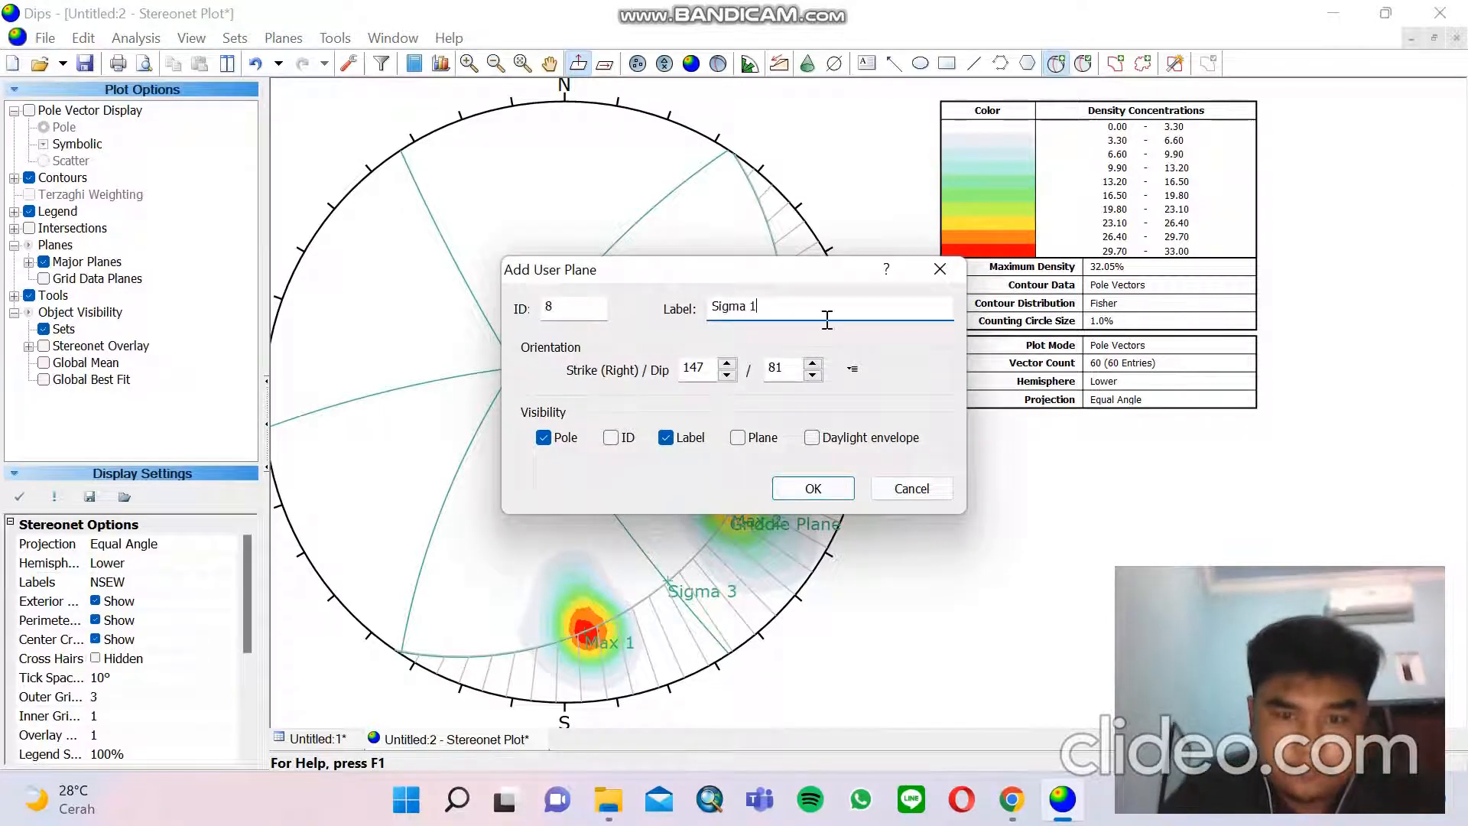
click(785, 493)
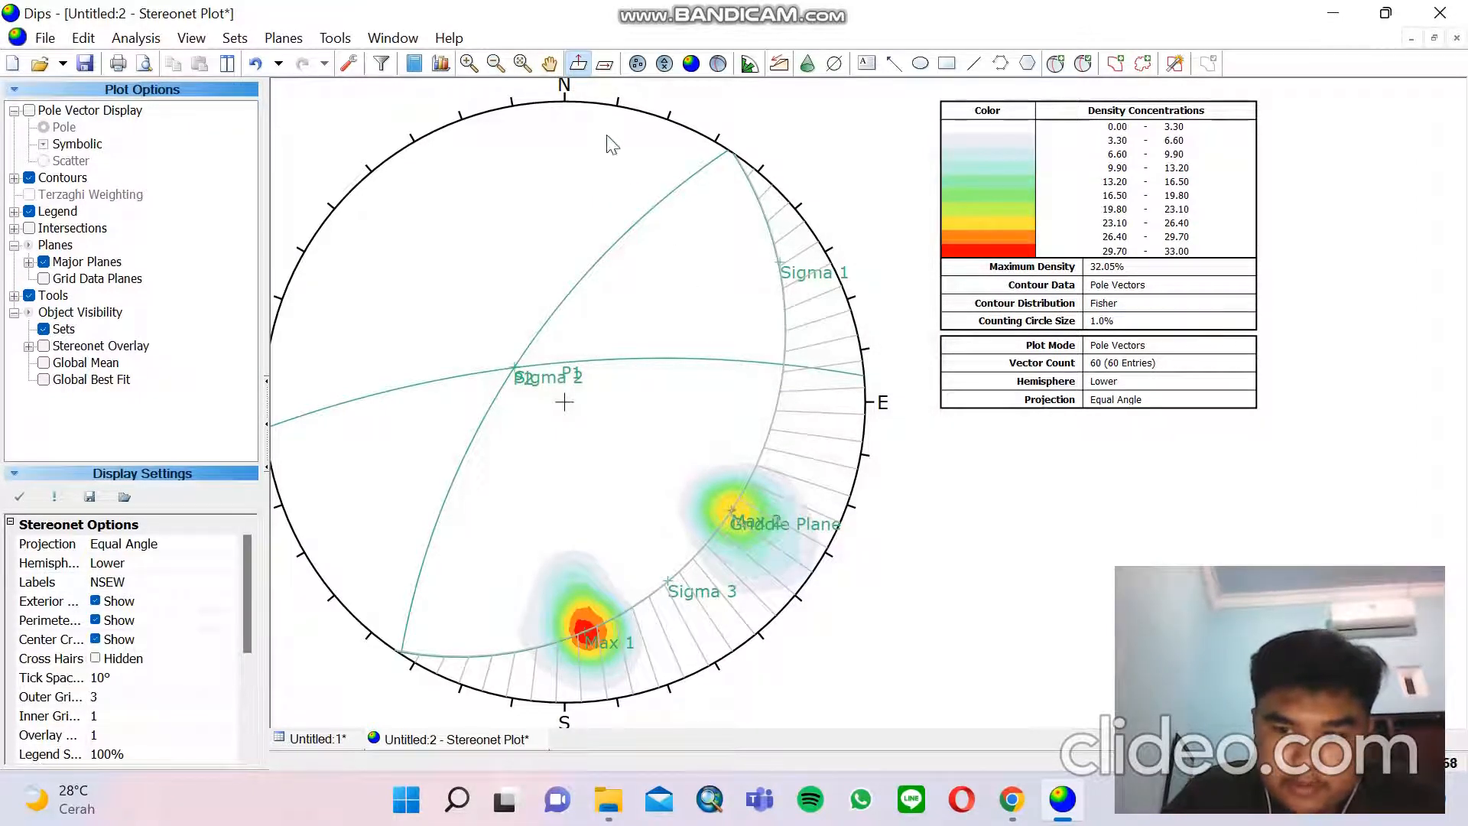
Measure the angle between the Sigma 1 and Sigma 3 poles and close the measurement
click(373, 37)
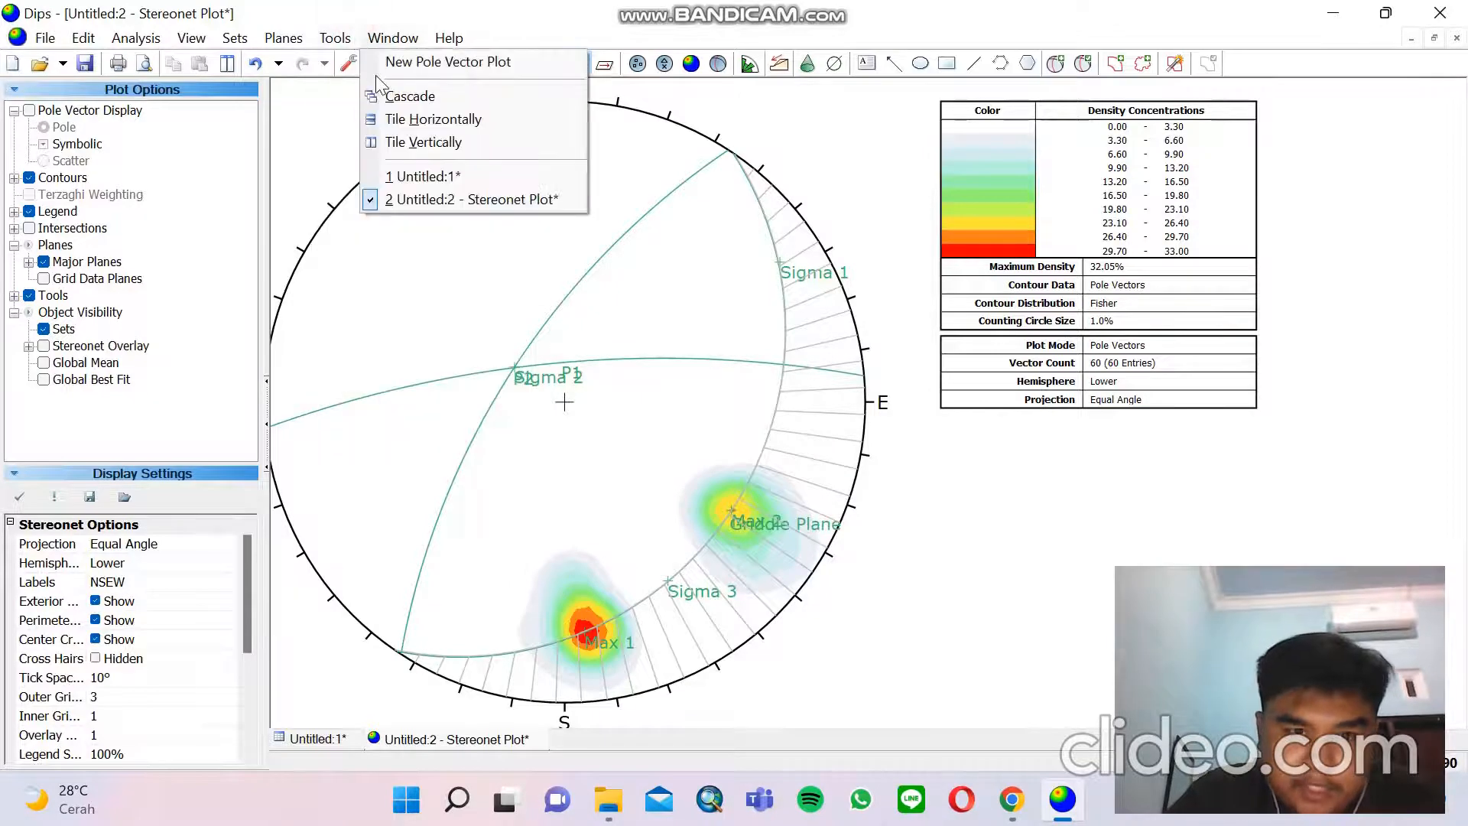
click(348, 43)
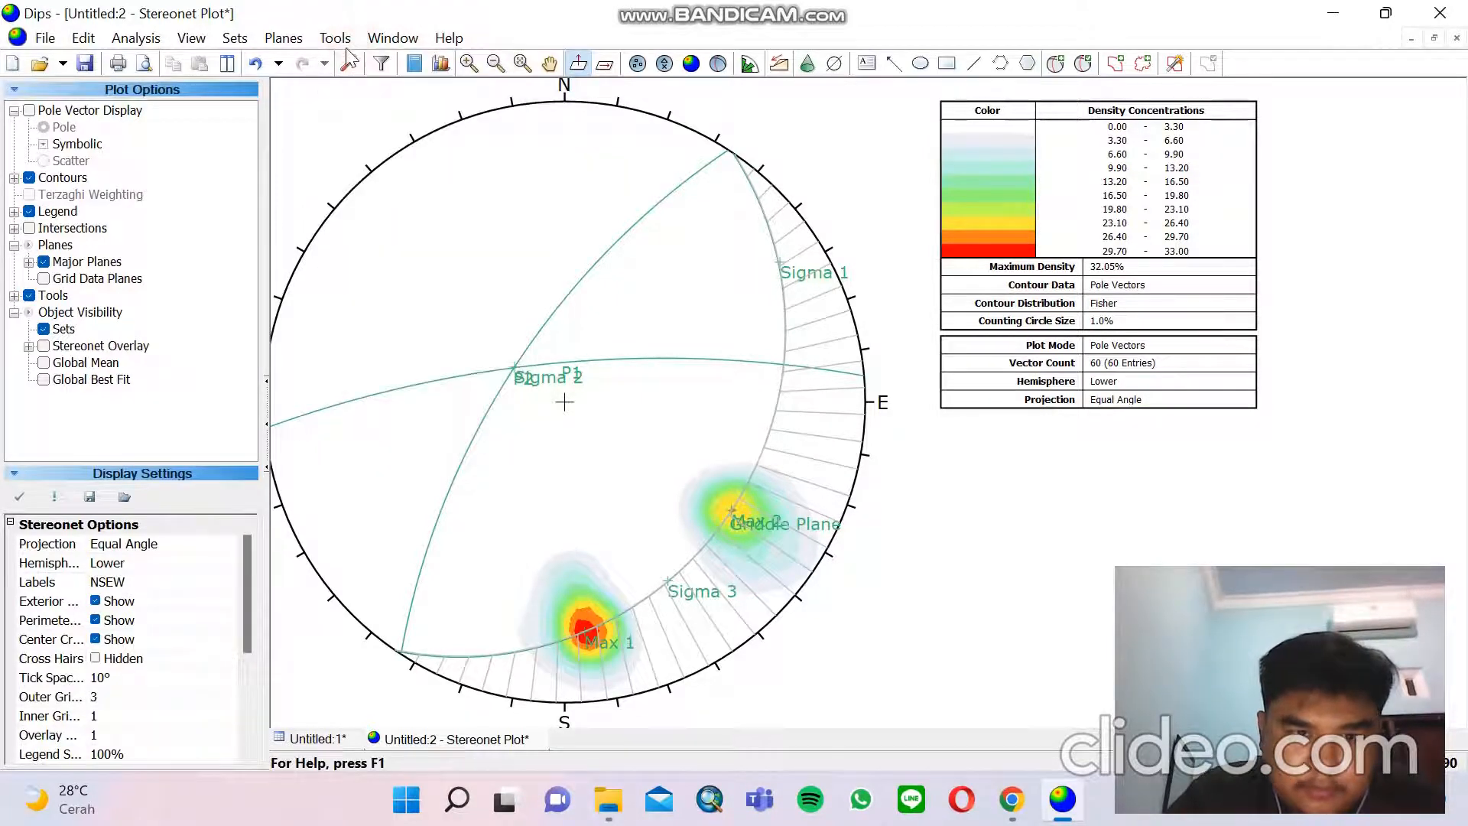
click(339, 39)
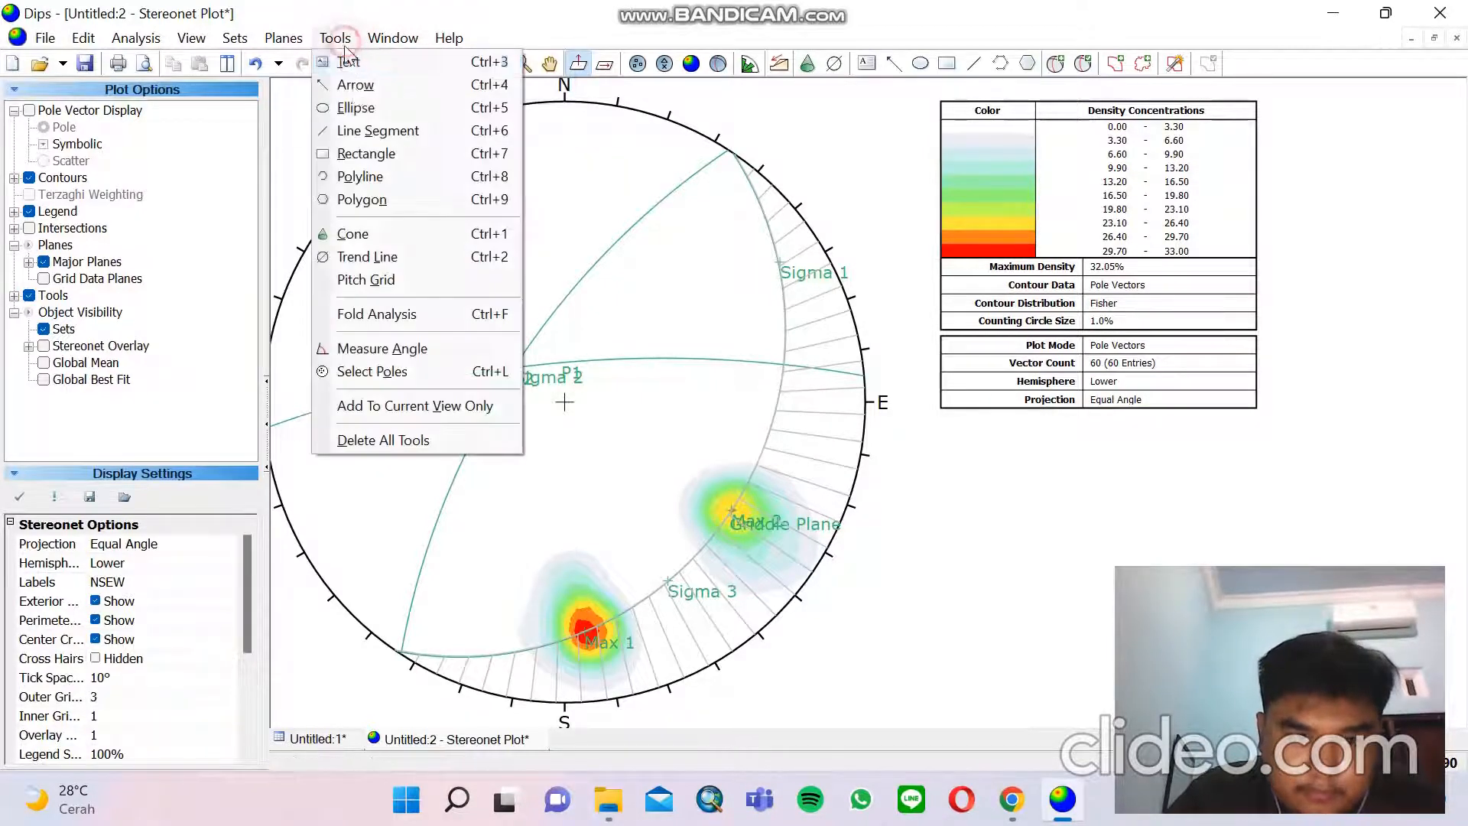
click(334, 353)
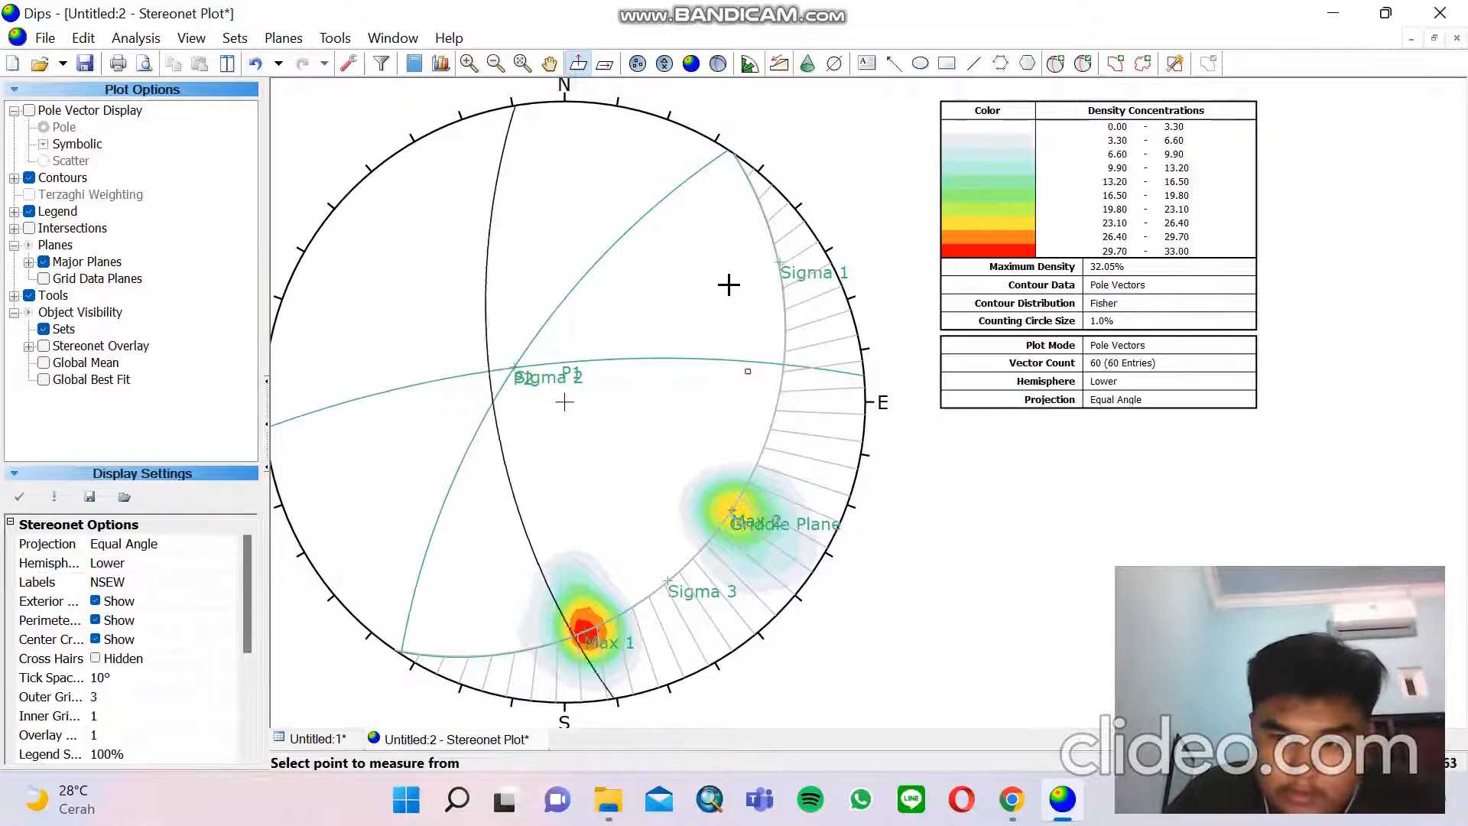
click(785, 262)
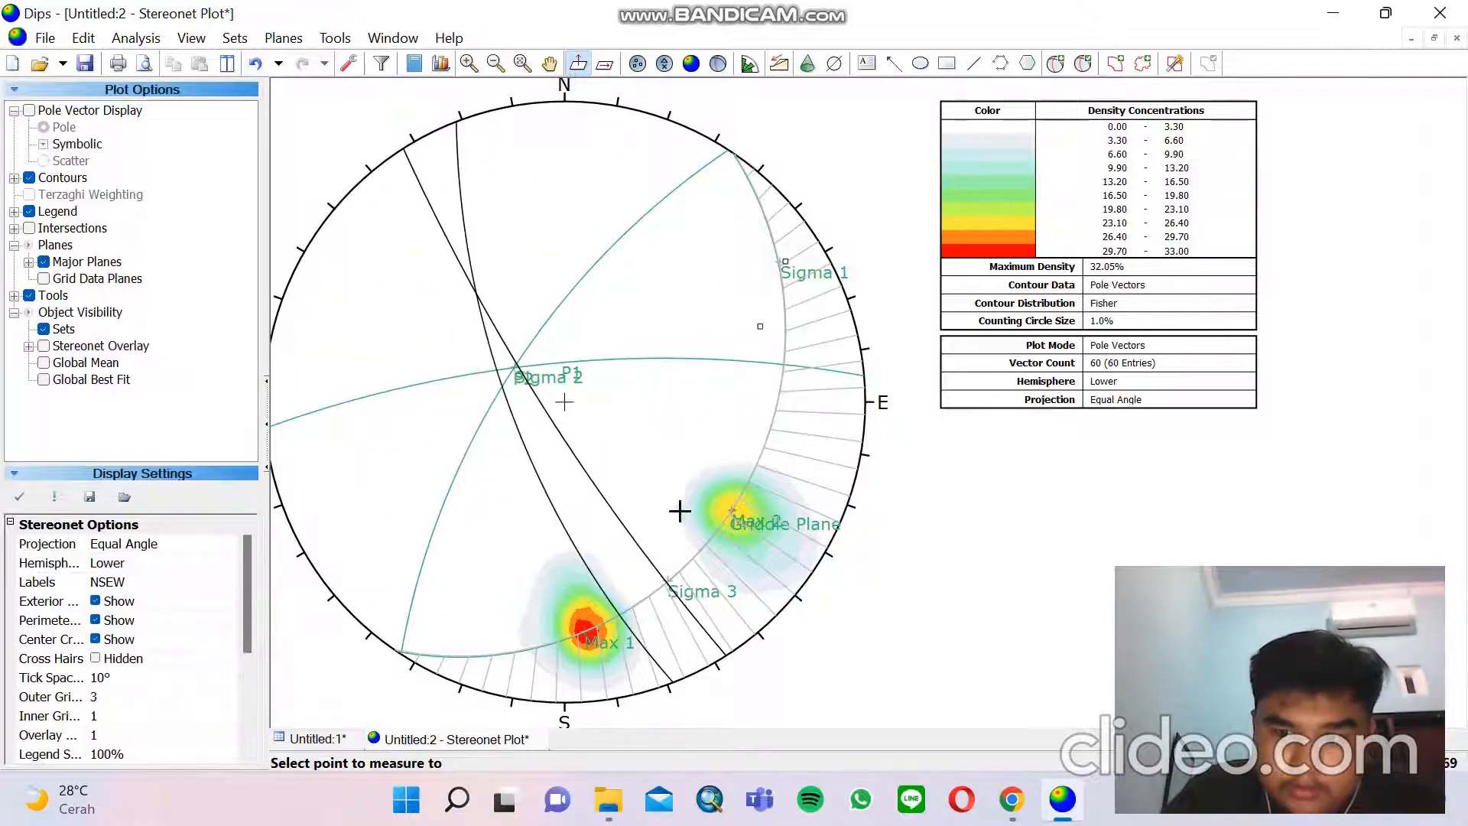
click(670, 589)
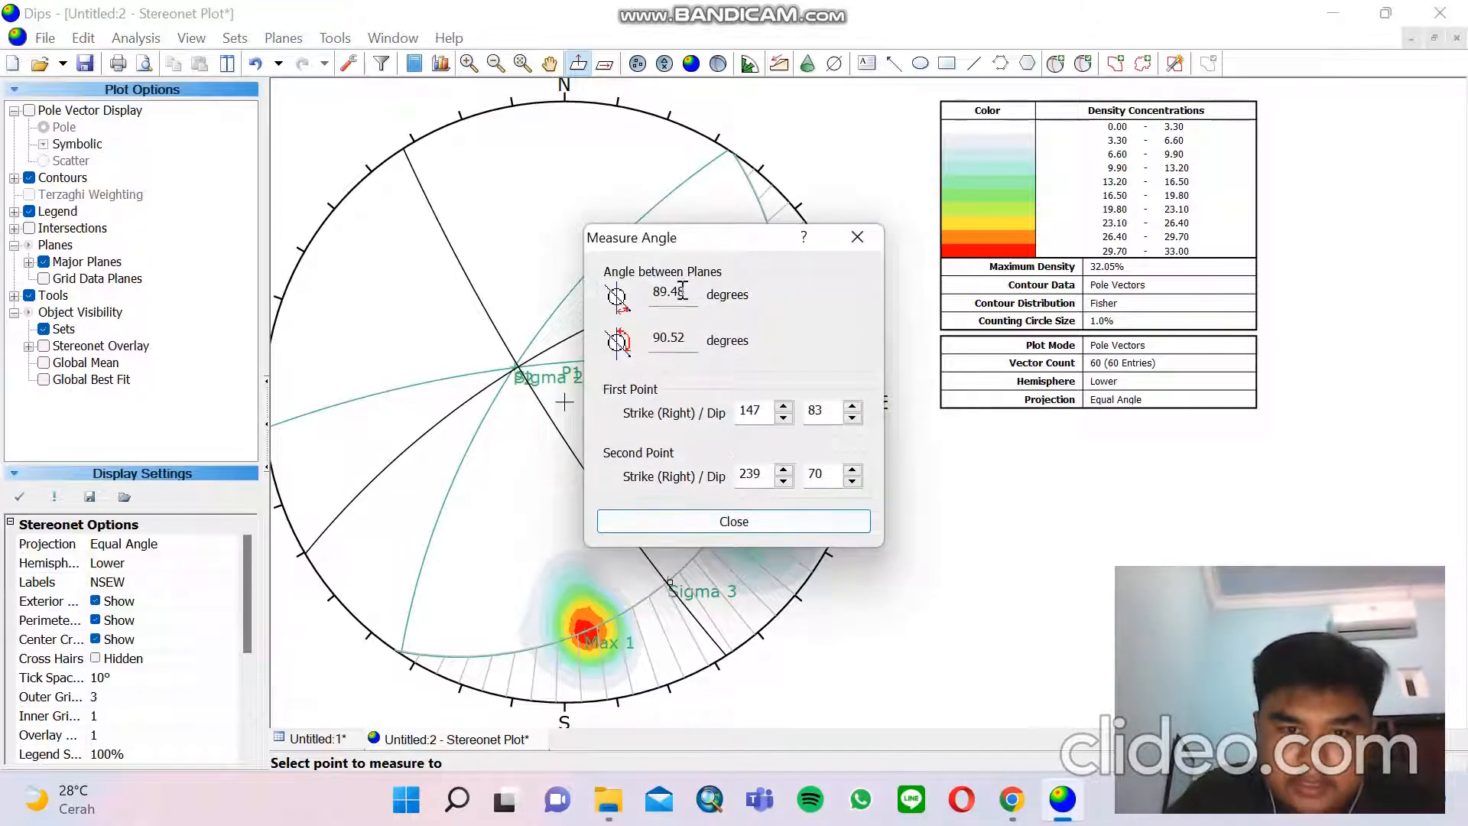
drag(682, 291, 652, 291)
click(858, 238)
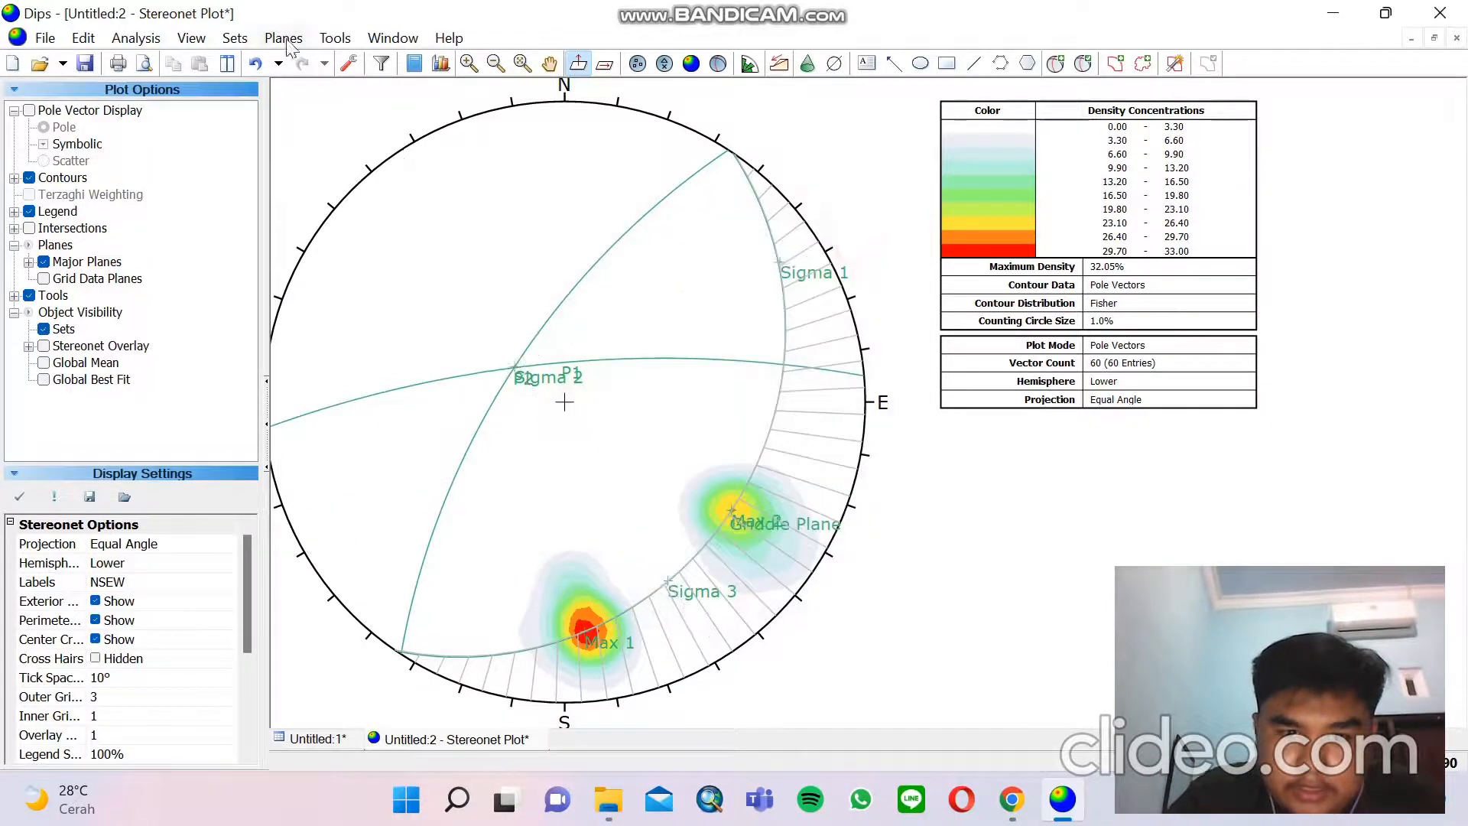
Delete all tools to remove the pitch grid, and show the user planes table in the plot legend
click(329, 40)
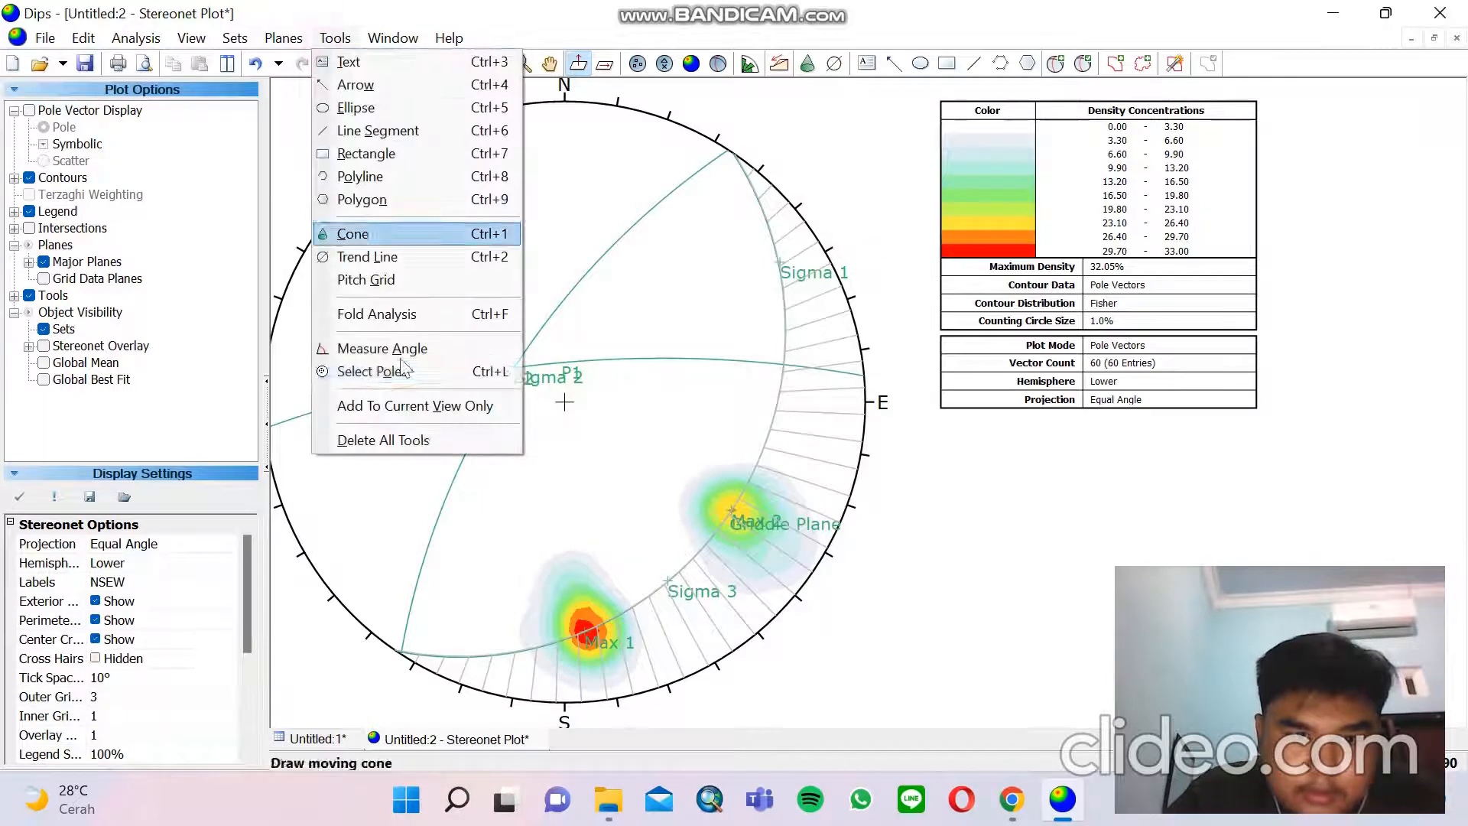
click(425, 441)
scroll(569, 436, down, 2)
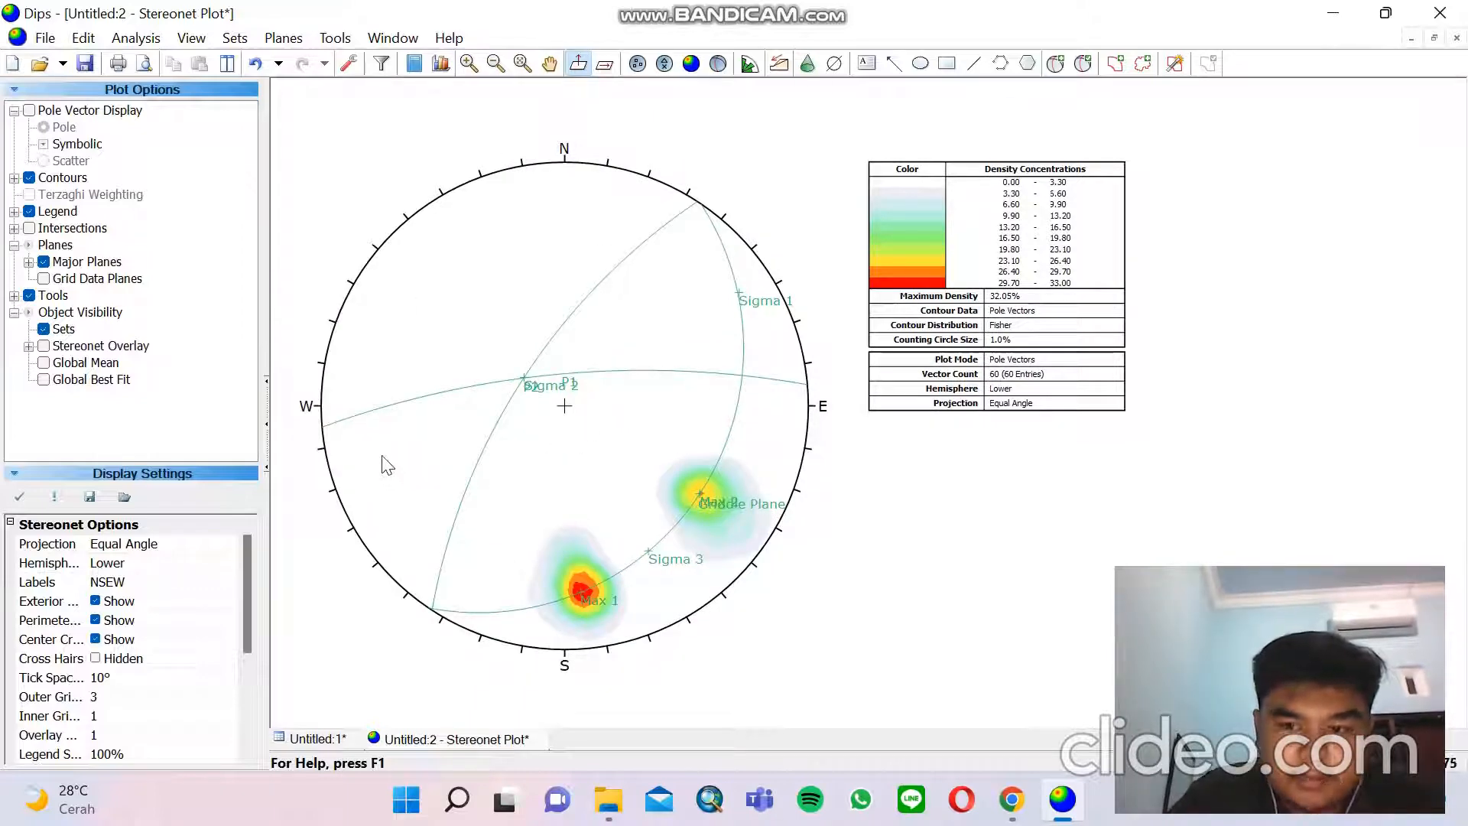
click(29, 211)
click(29, 212)
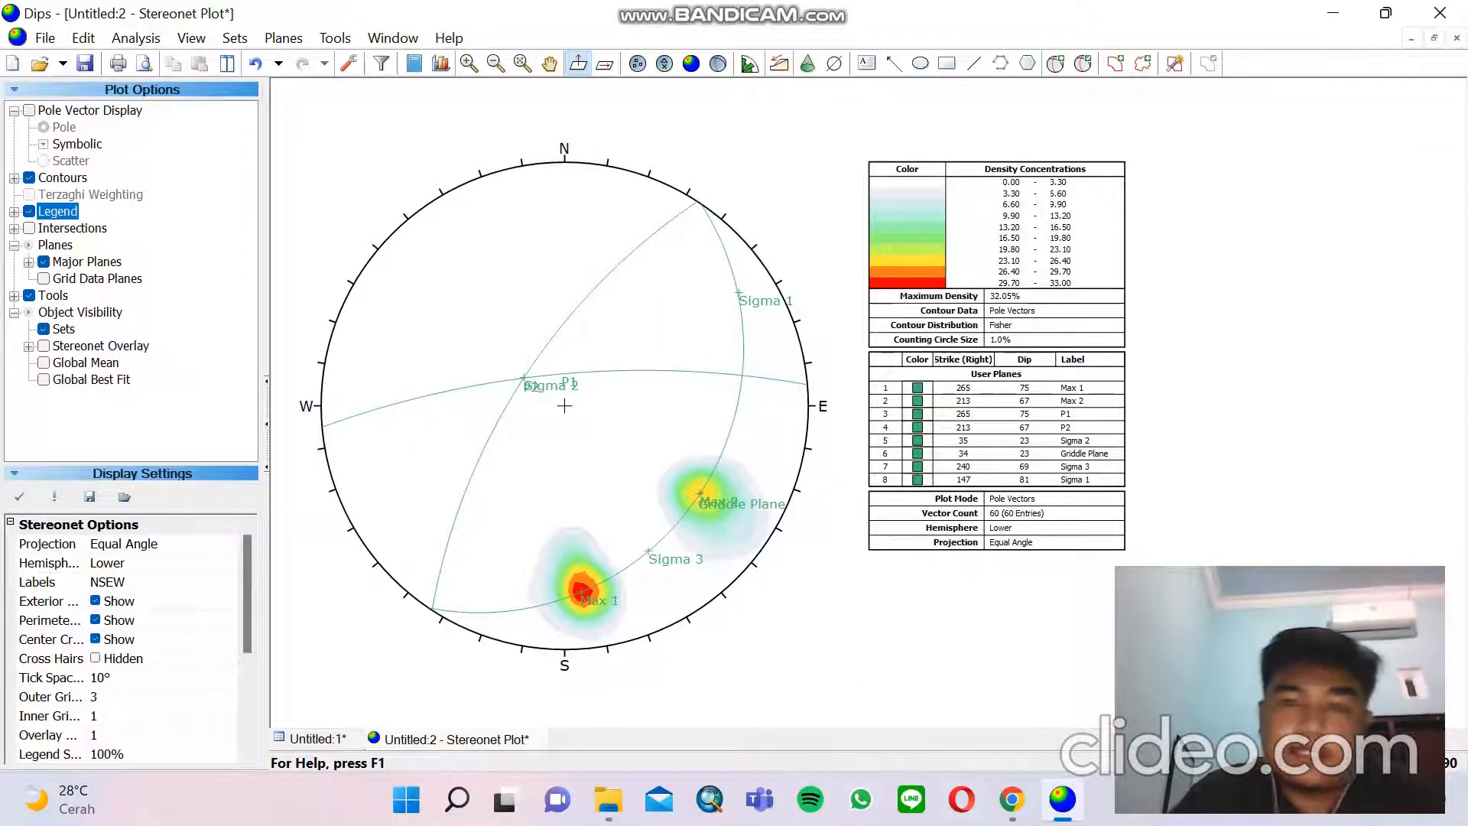
click(1206, 811)
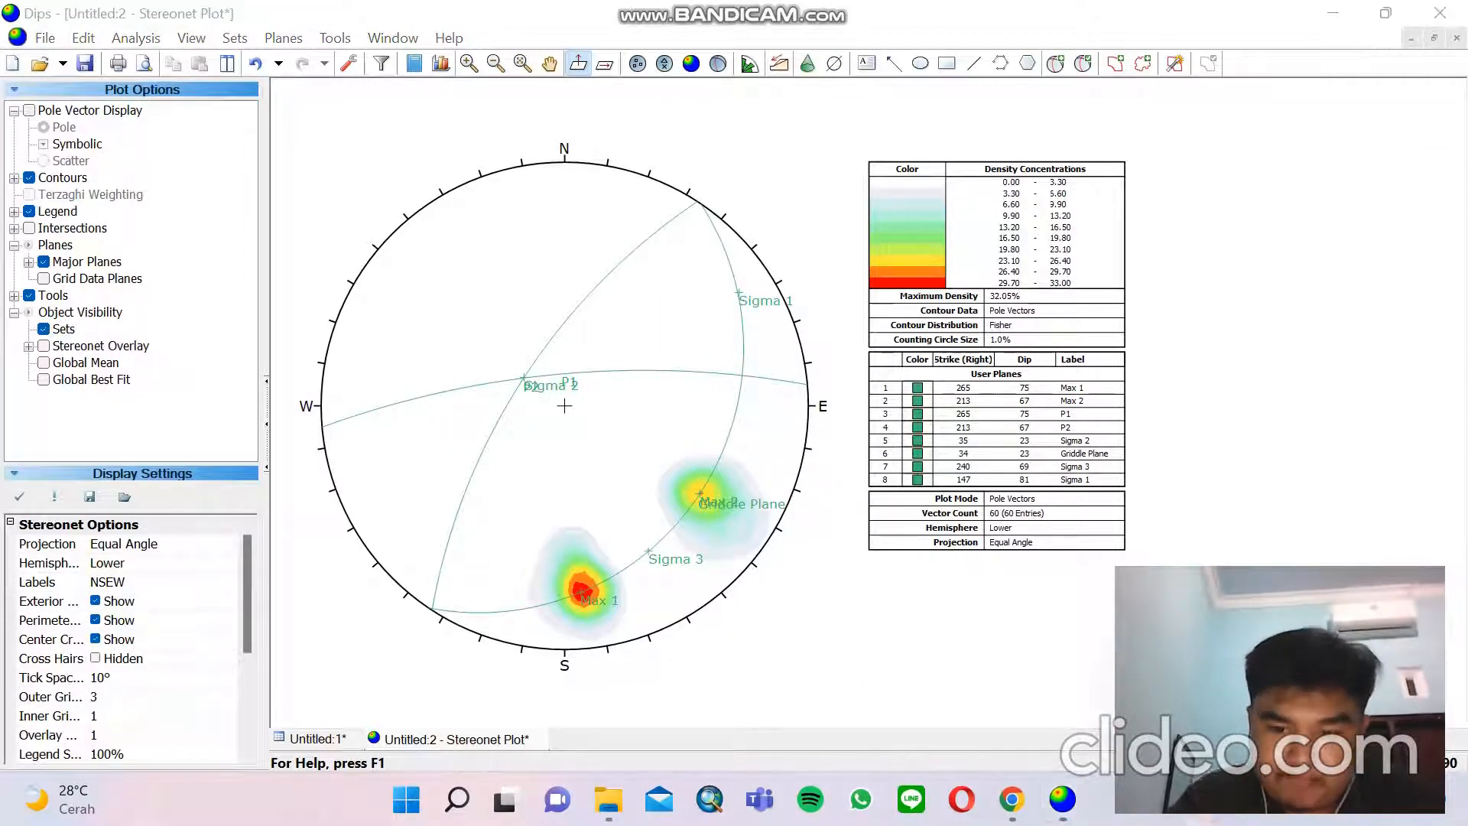
click(1178, 672)
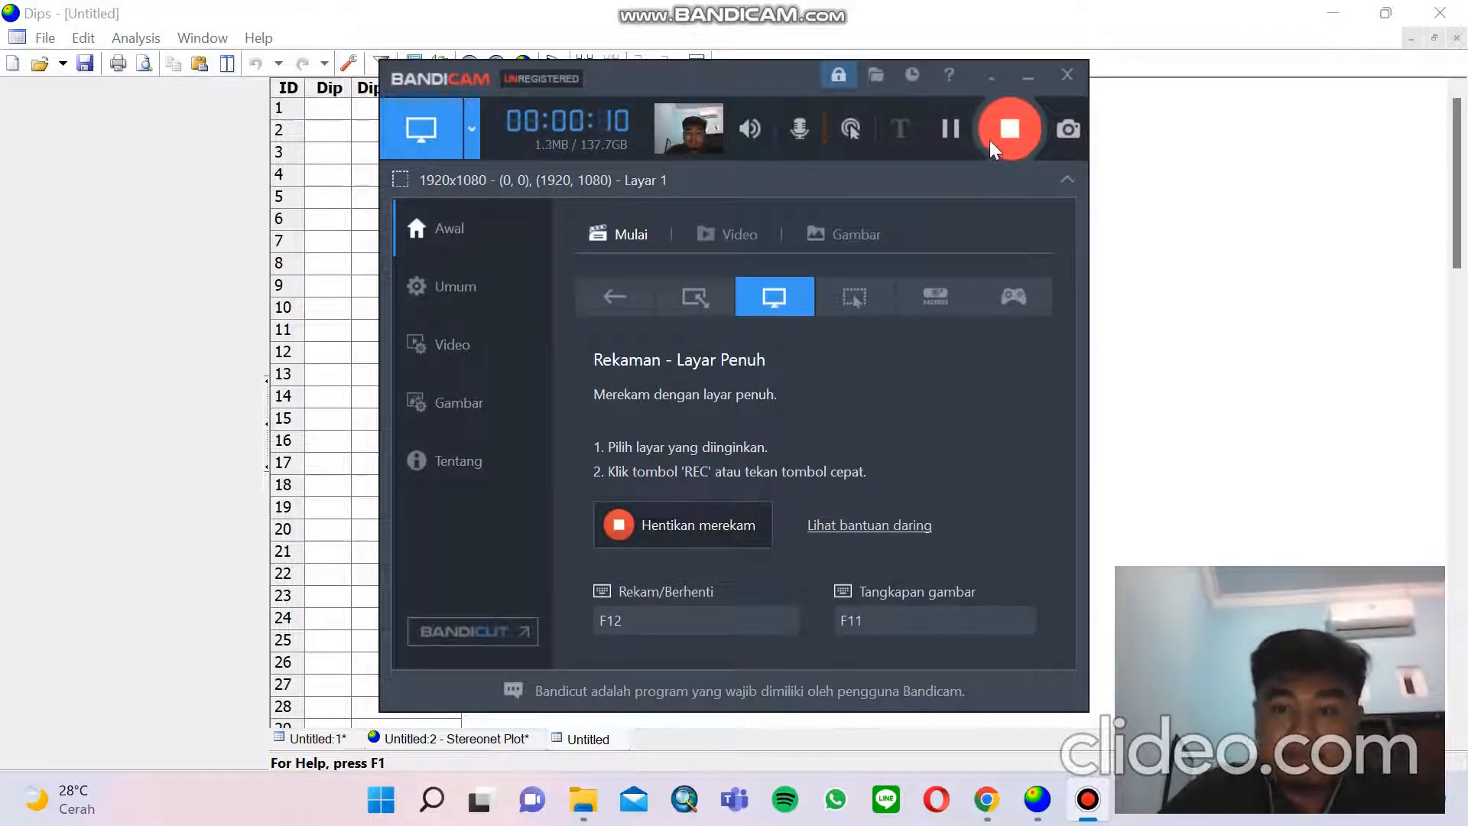
click(1000, 78)
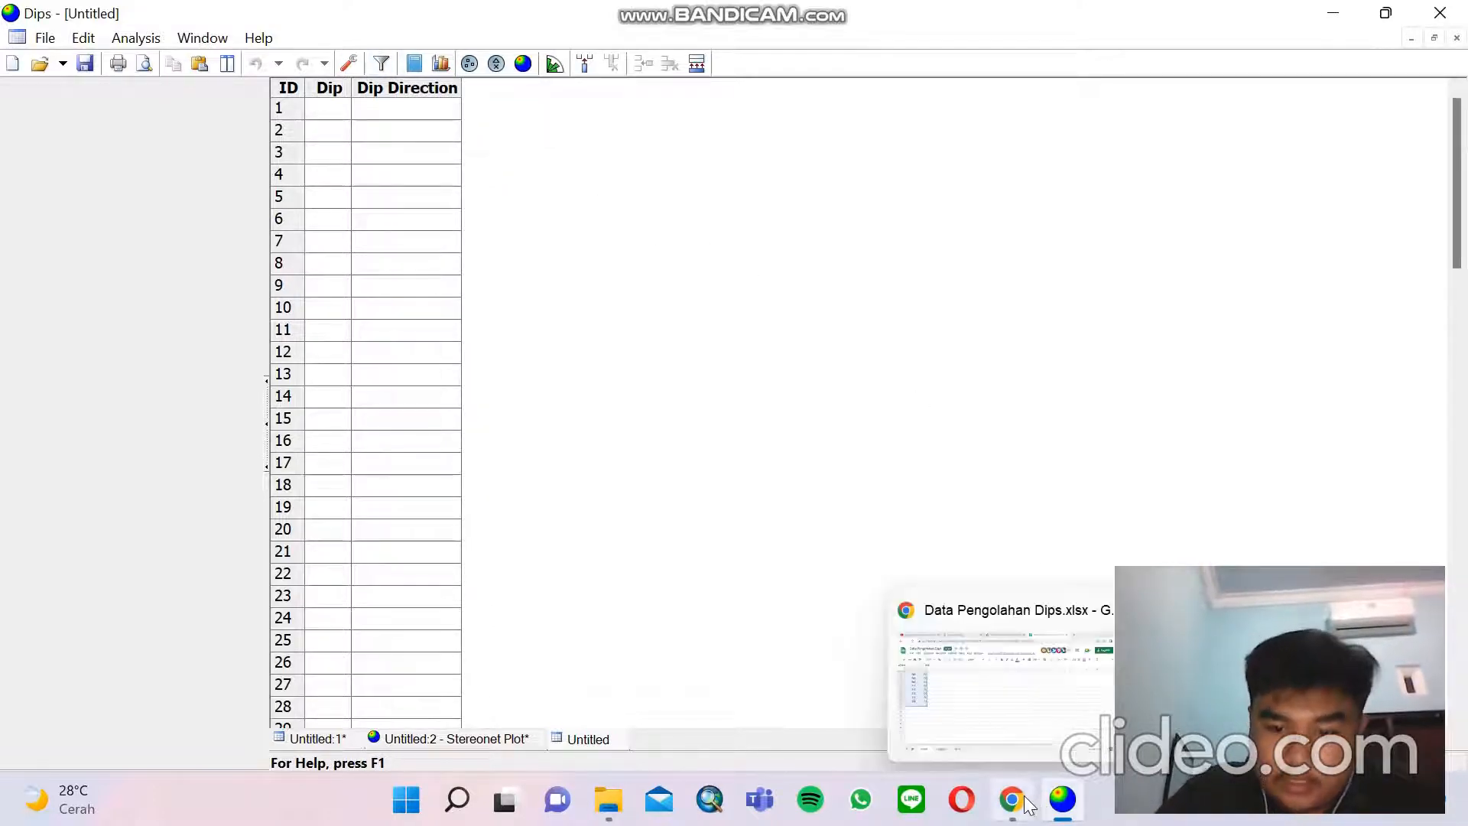
Copy cells D2:E11 from the Lipatan sheet of Data Pengolahan Dips in Google Sheets into the Dips table, starting at row 1's Dip cell
click(994, 673)
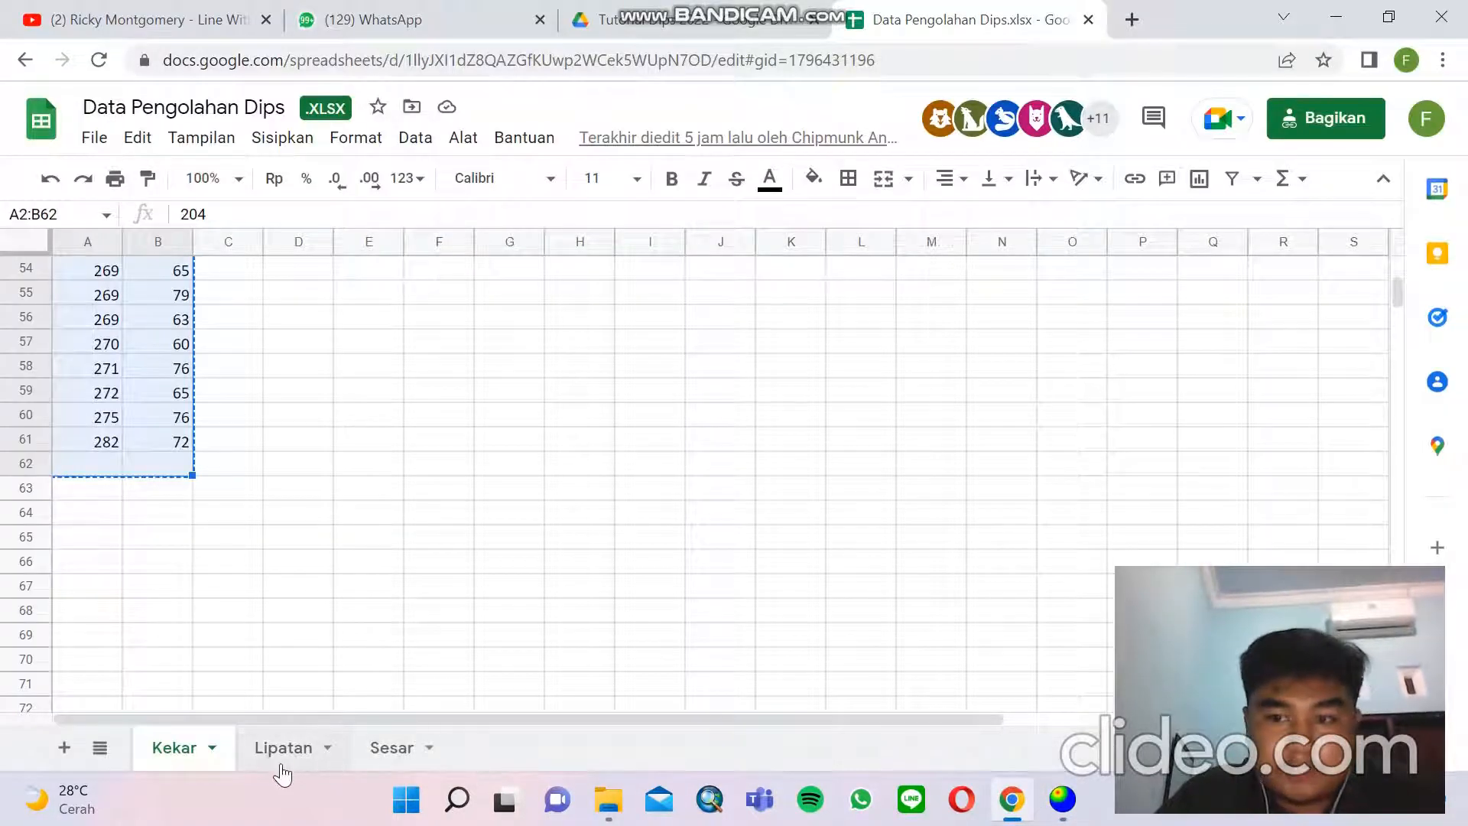
click(319, 749)
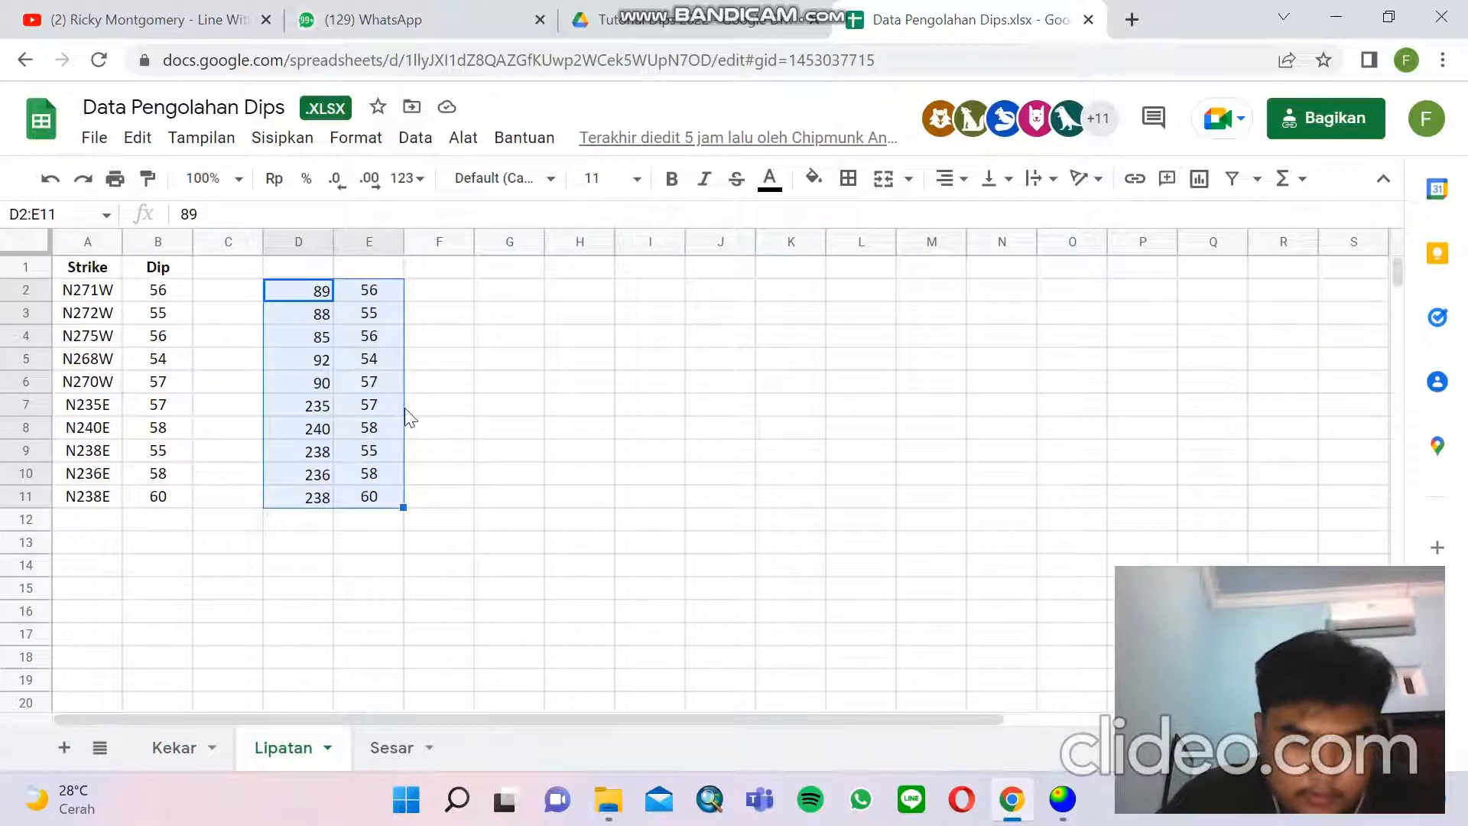
key(ctrl+c)
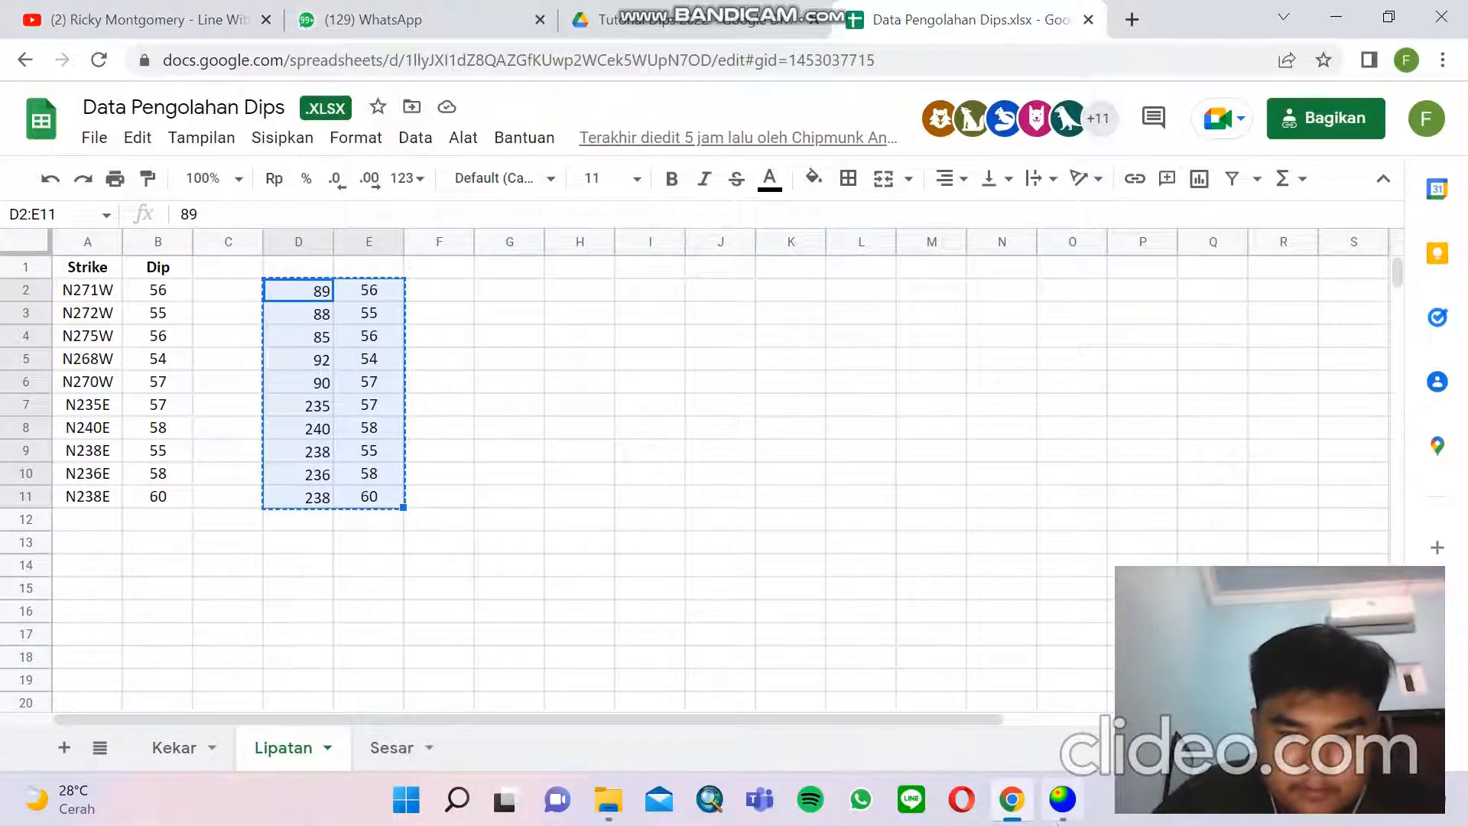
click(1062, 799)
click(338, 108)
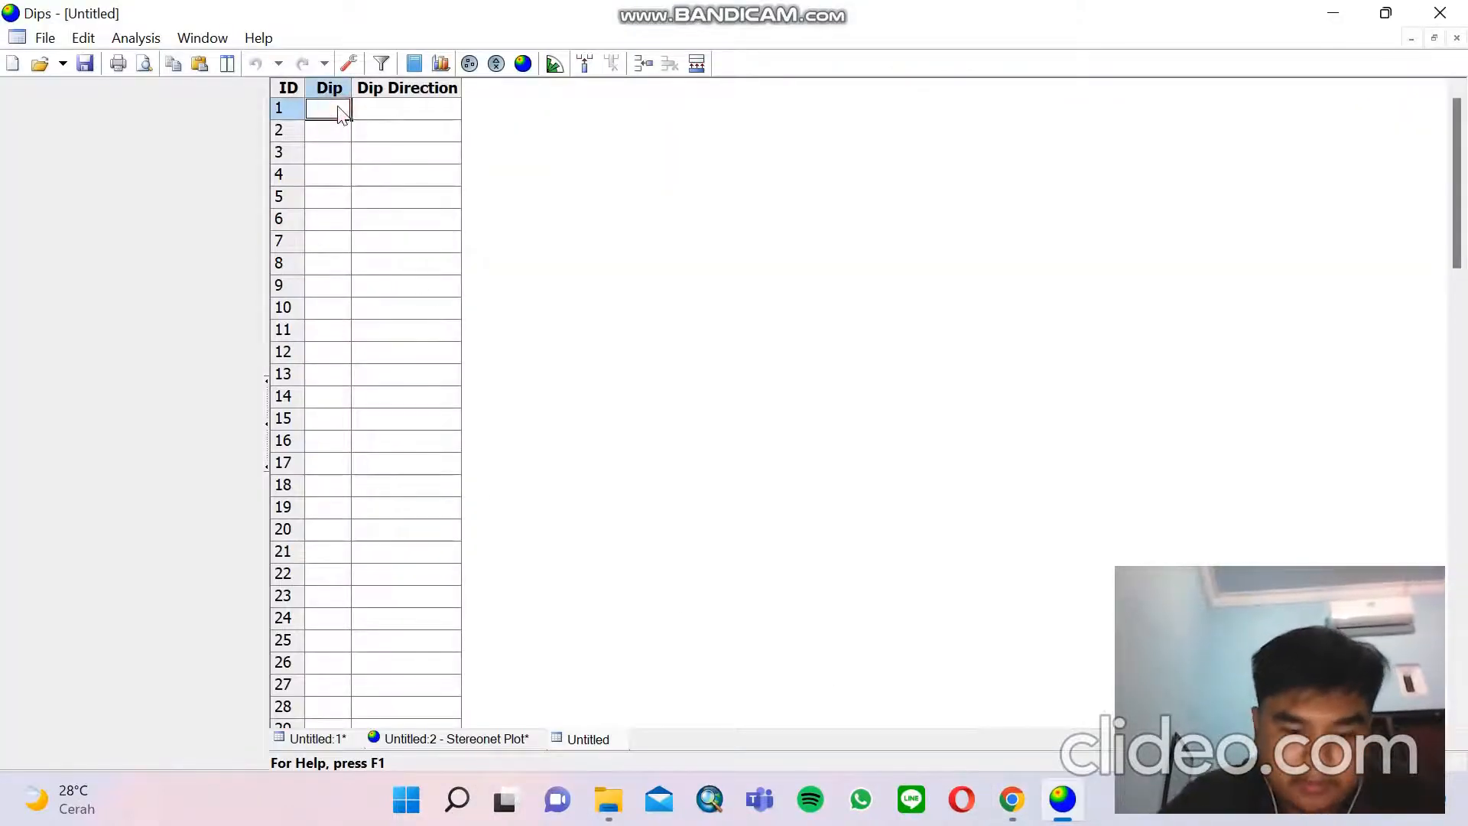
key(ctrl+v)
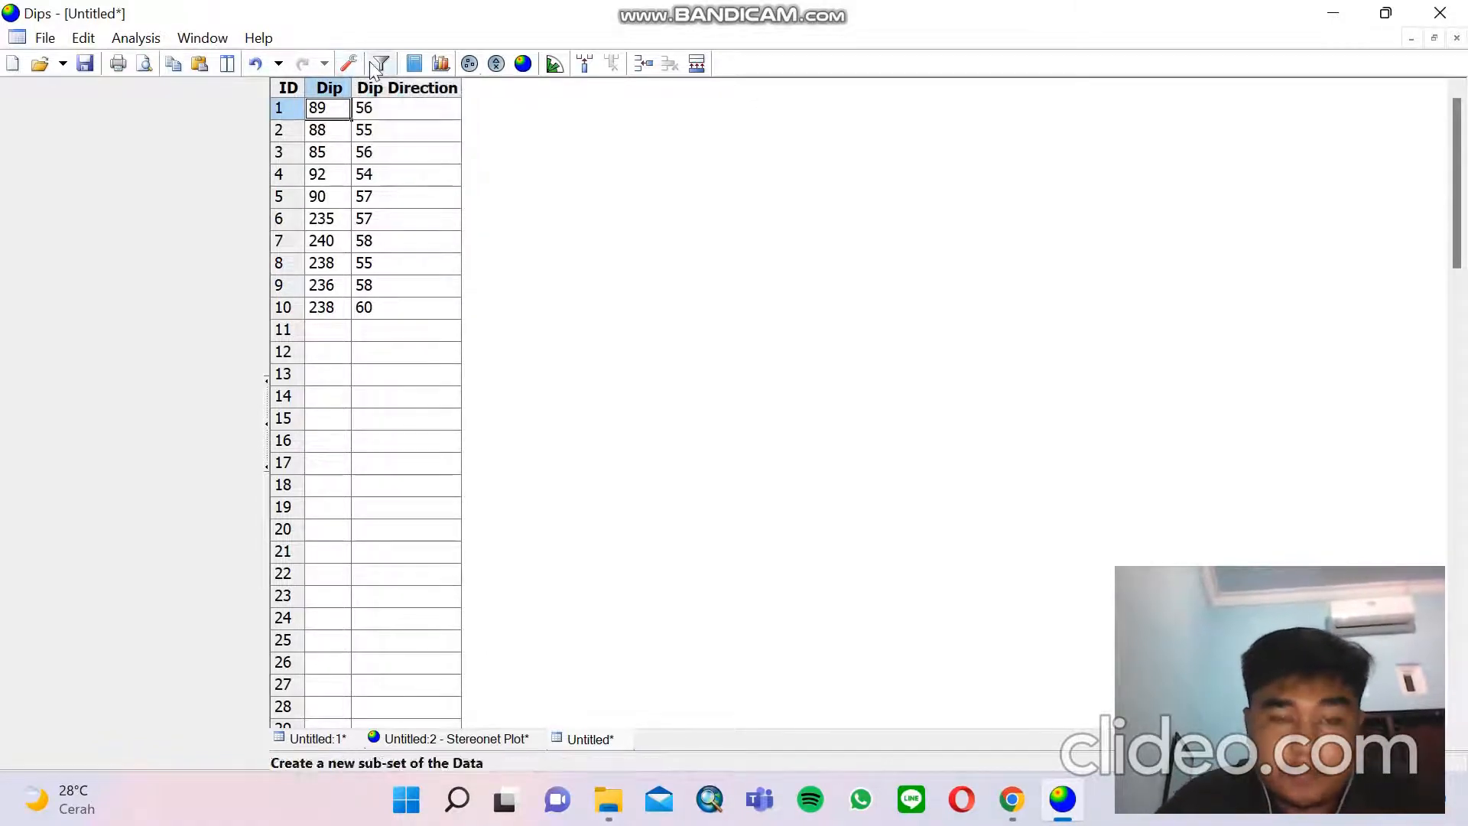
Set the global orientation format to Strike (Right) / Dip and generate the contour stereonet plot
click(349, 64)
click(719, 289)
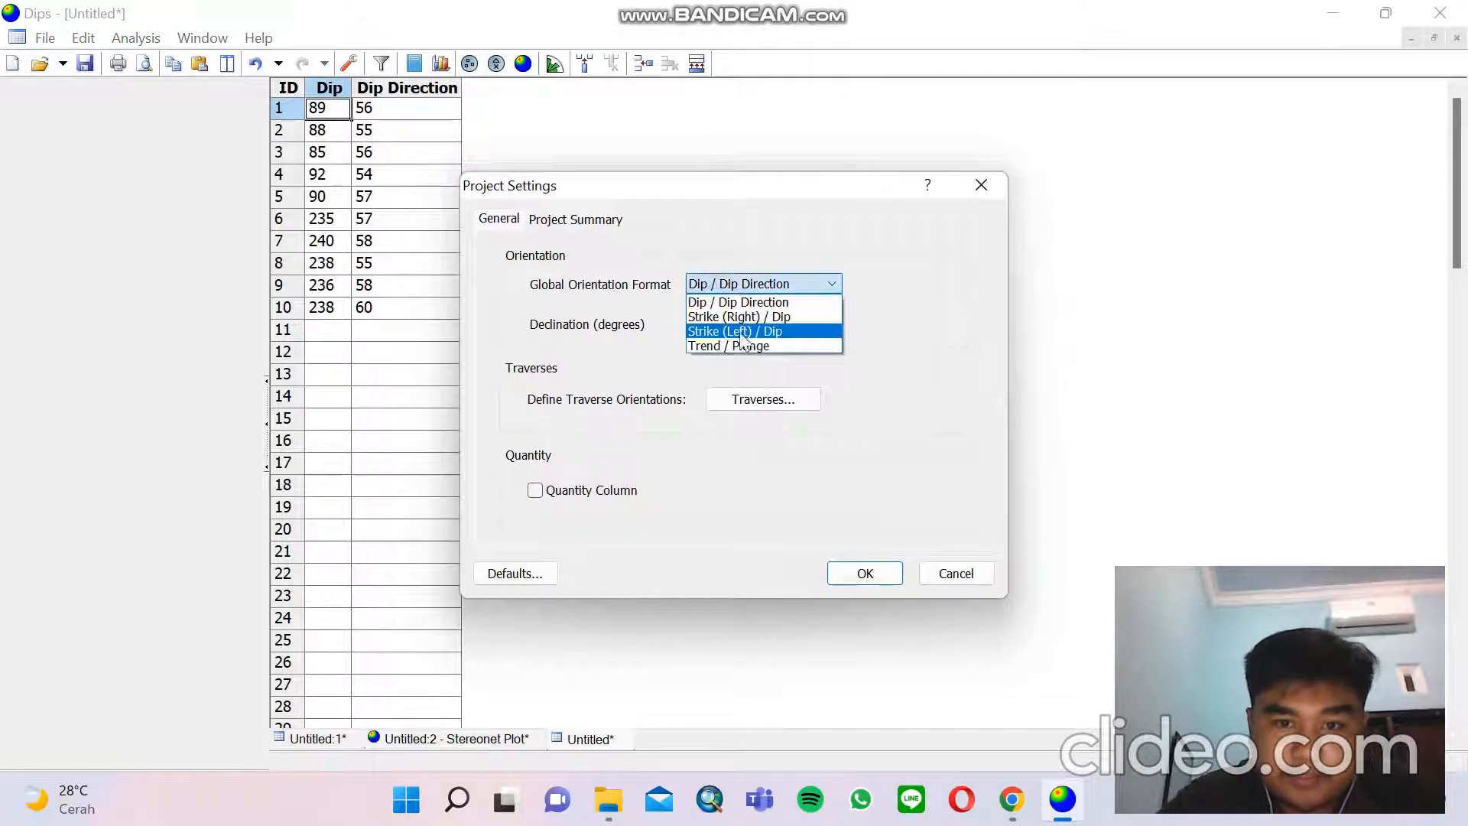
click(732, 315)
click(865, 573)
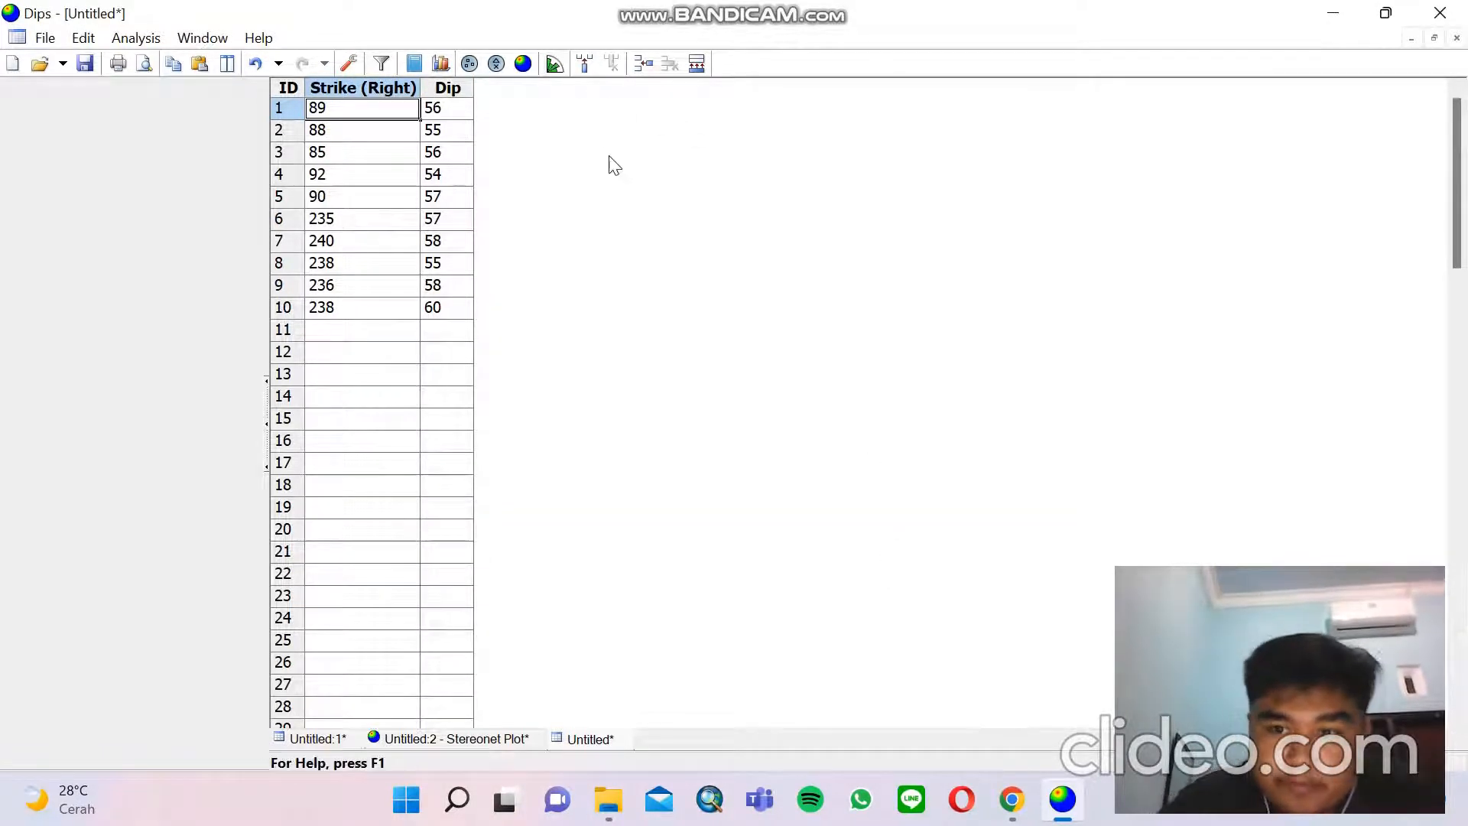
click(523, 65)
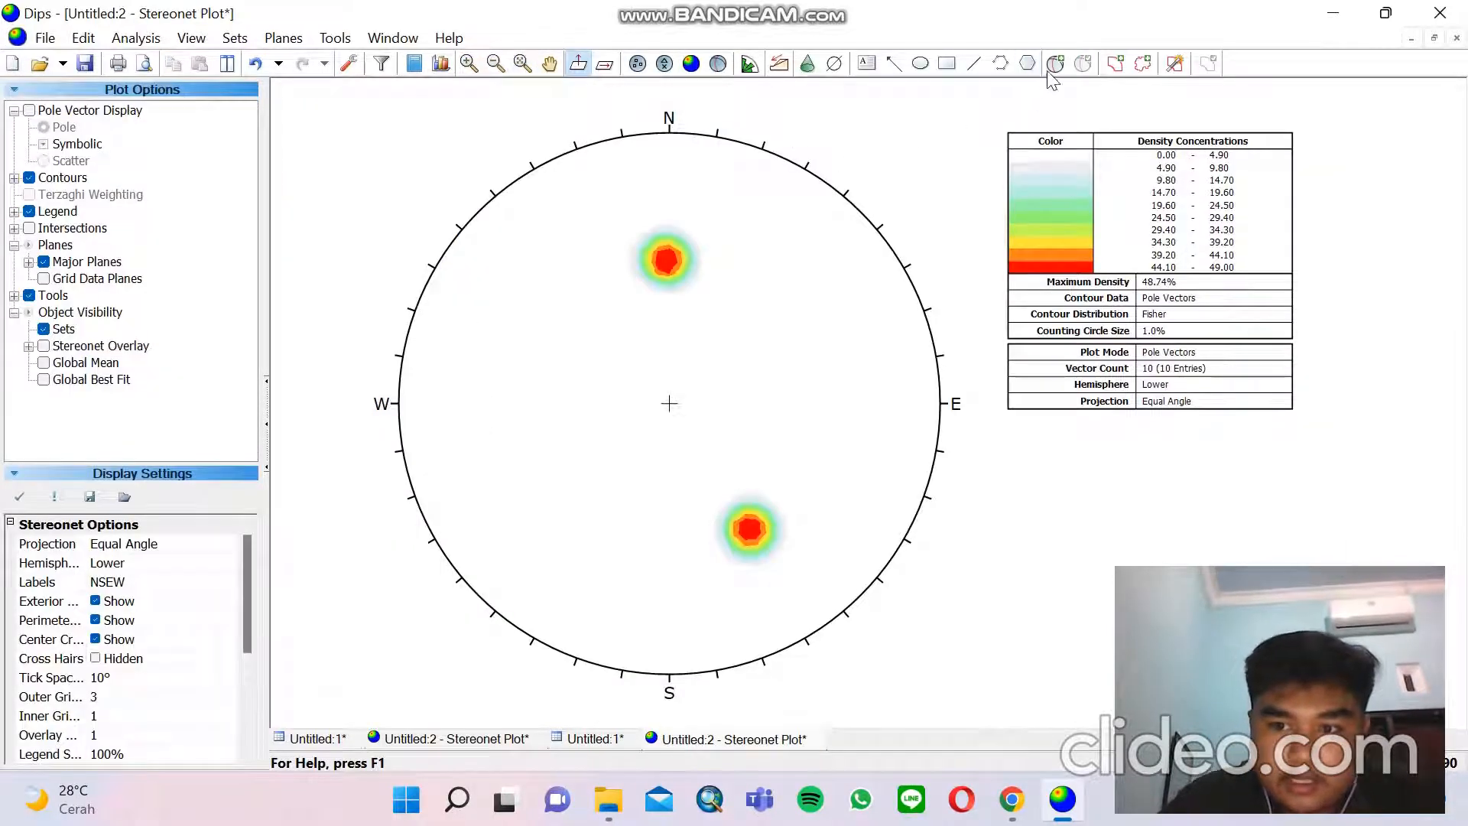
Add a user plane labelled Max 1 at 89/55 on the centre of the northern pole concentration, showing only its pole and label
click(1054, 66)
scroll(787, 302, up, 4)
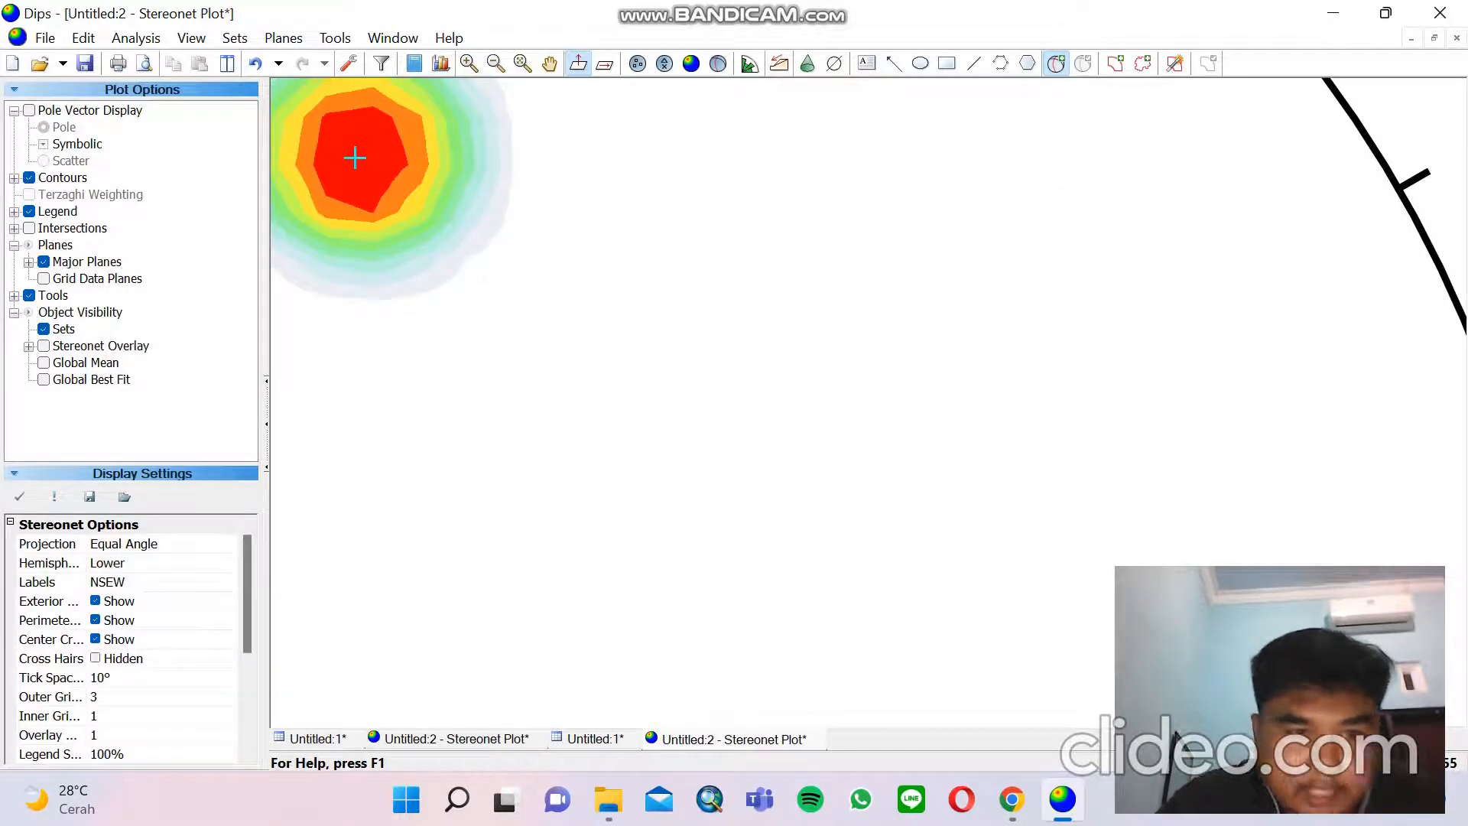
click(357, 158)
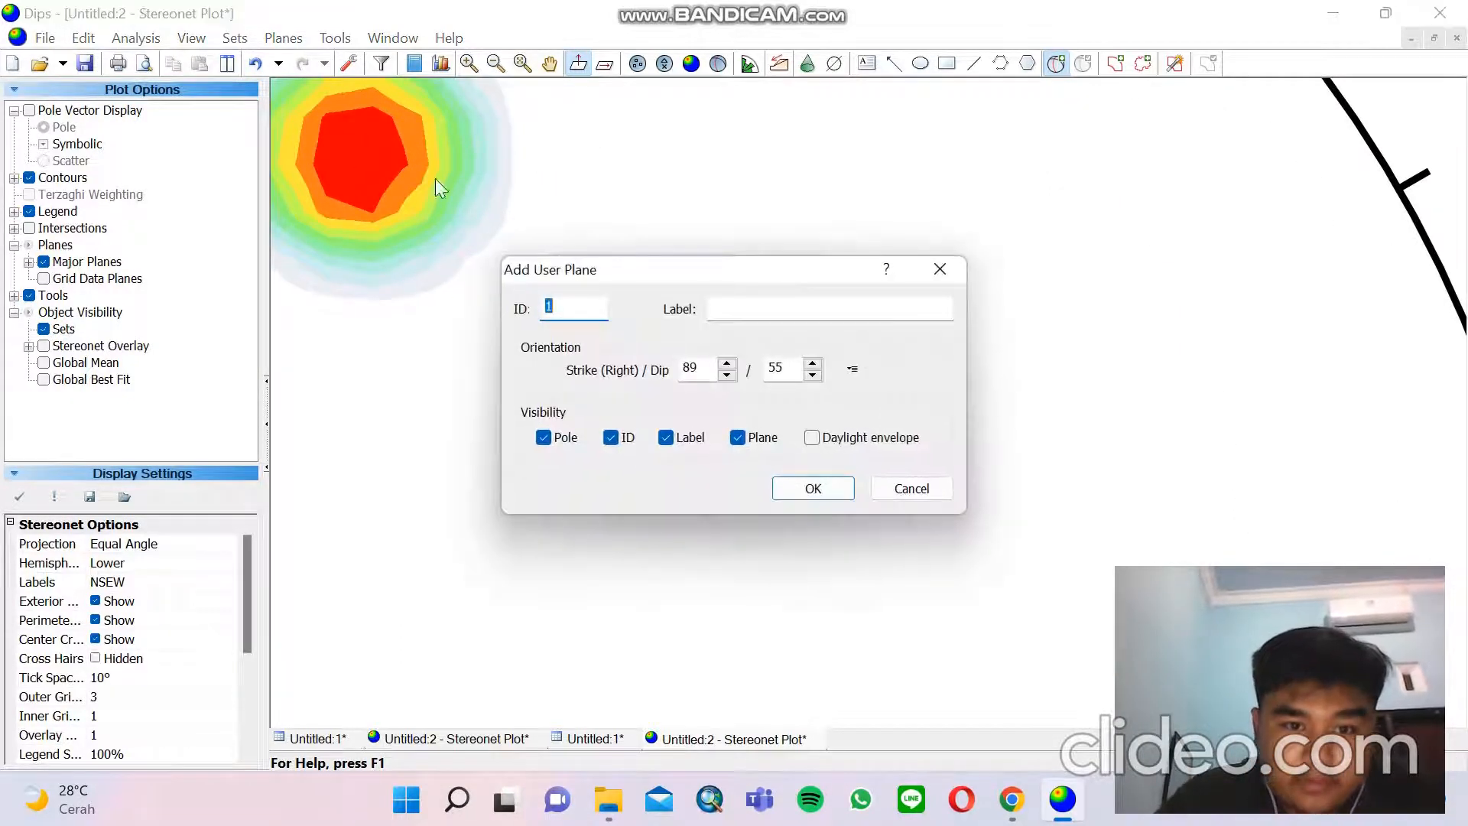
click(730, 311)
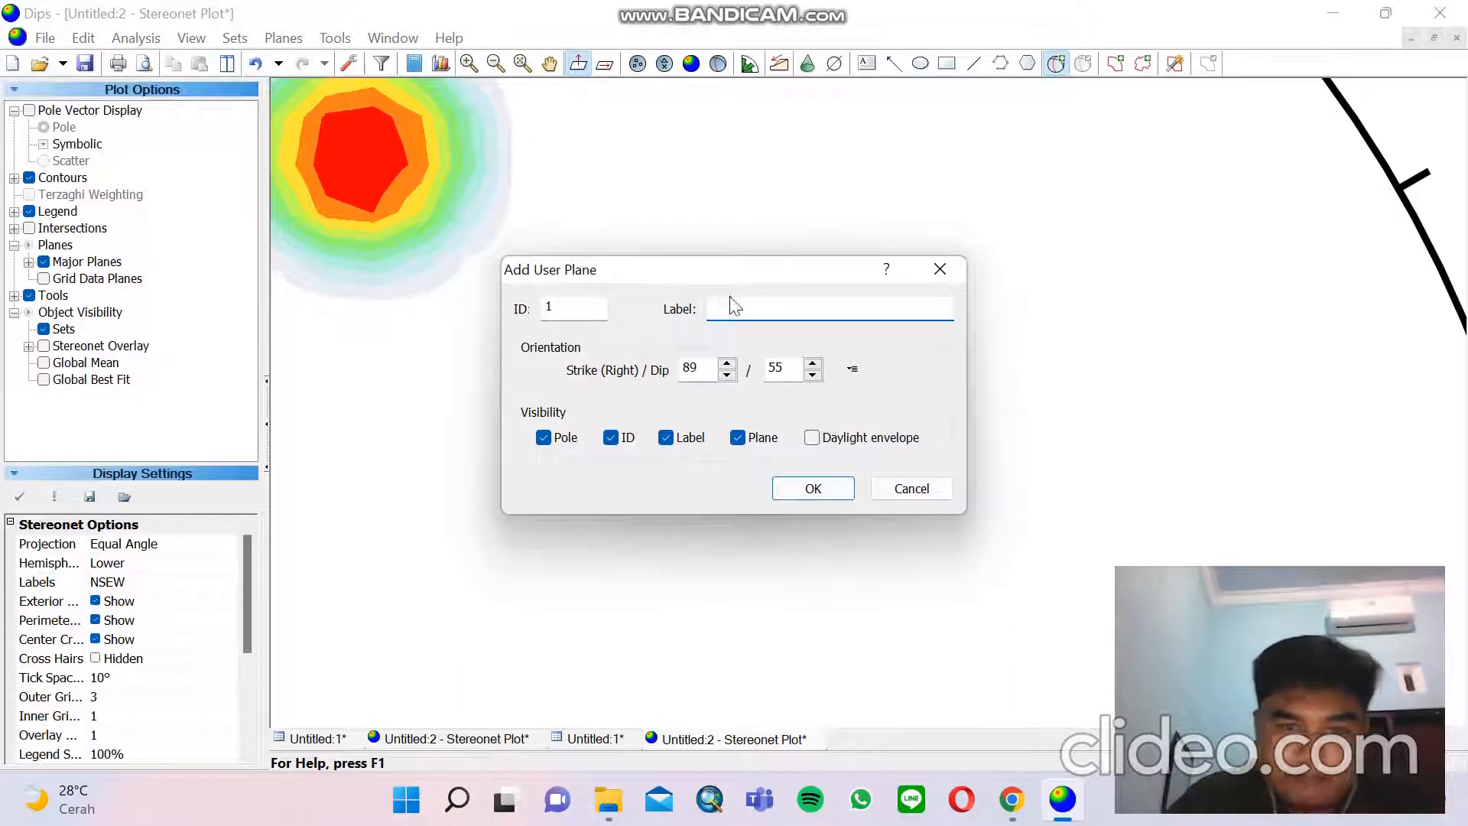
text(Max 1)
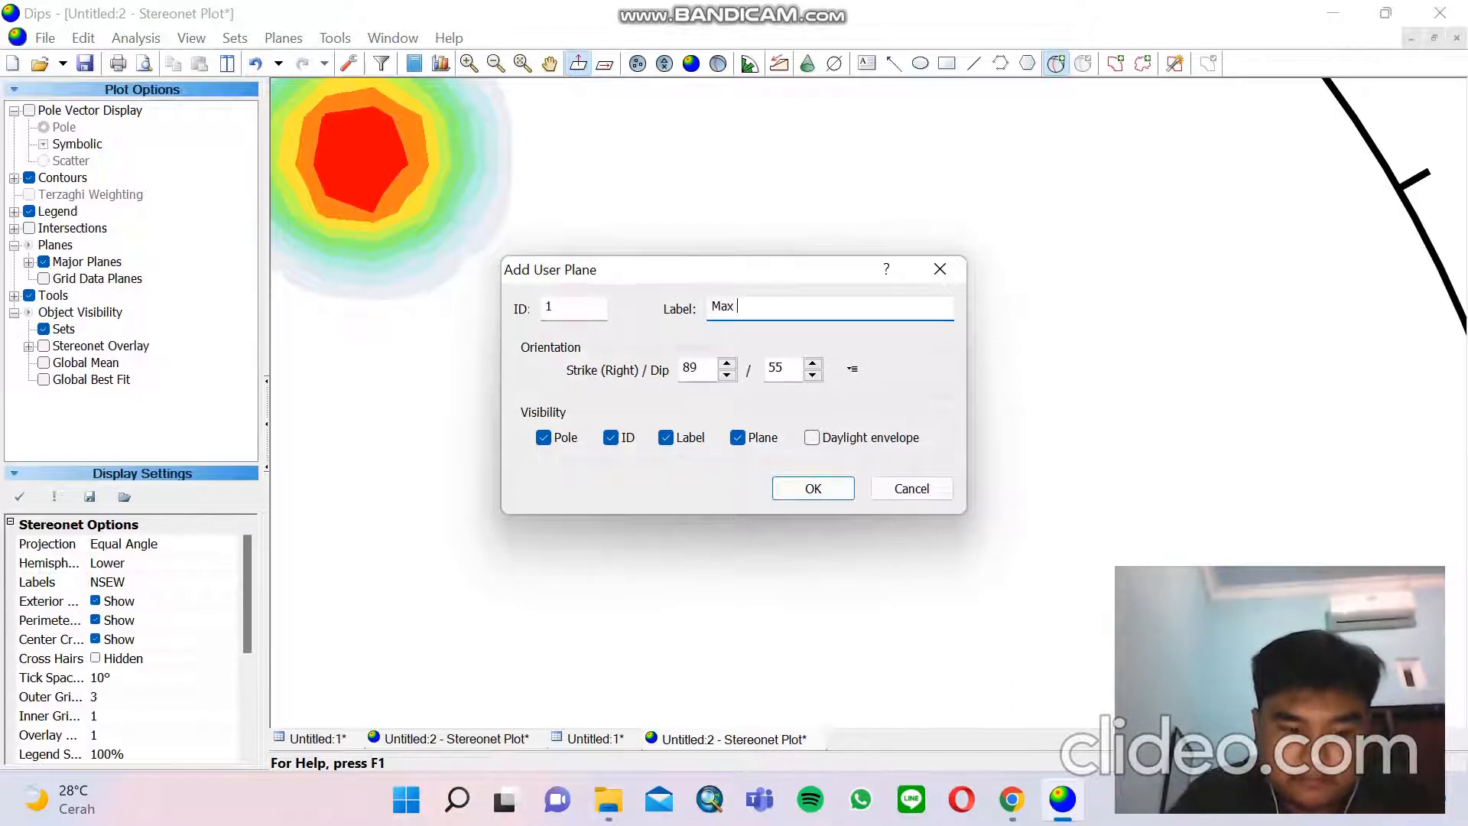
click(737, 437)
click(557, 442)
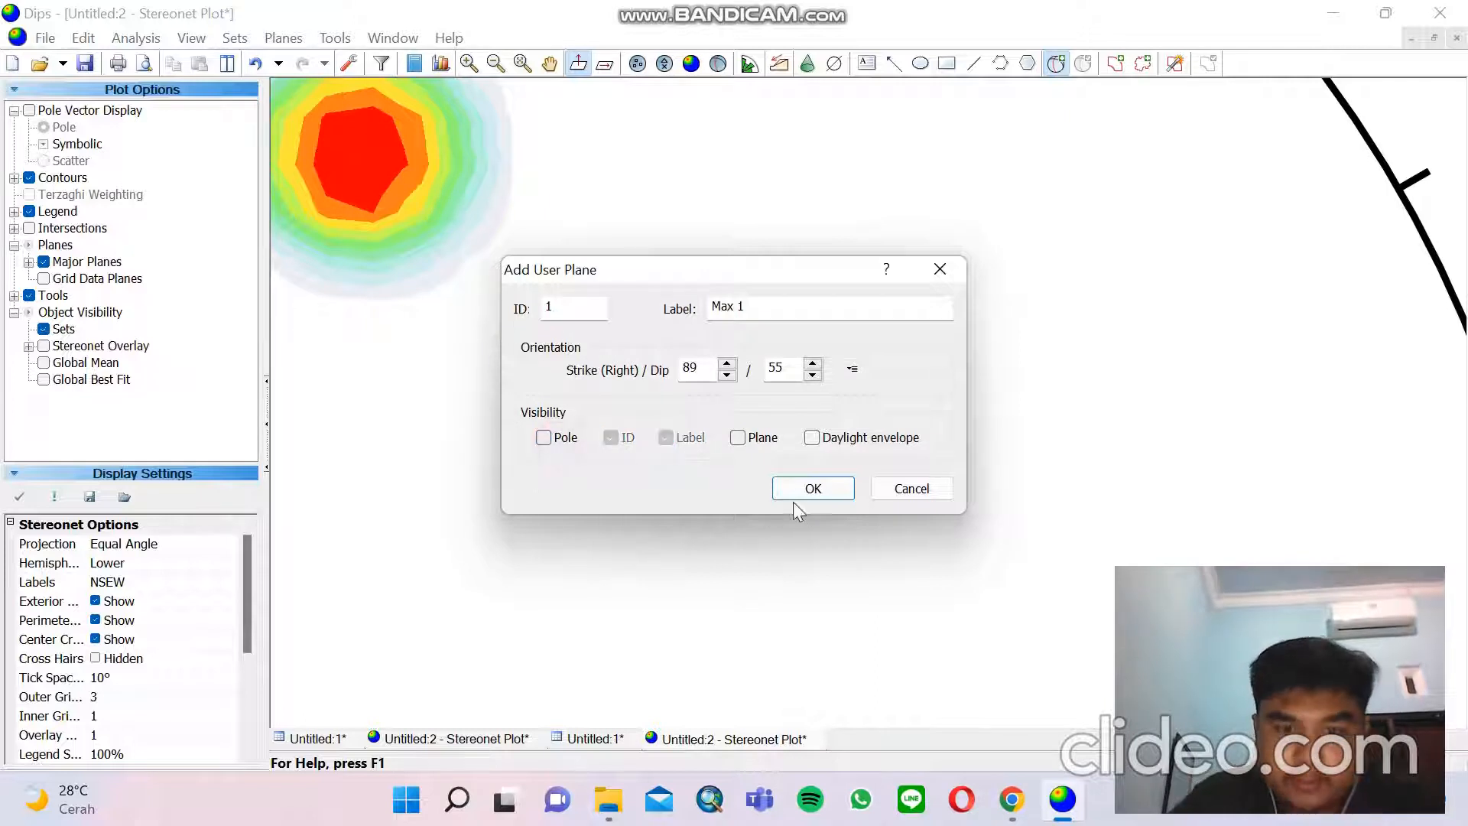
click(557, 442)
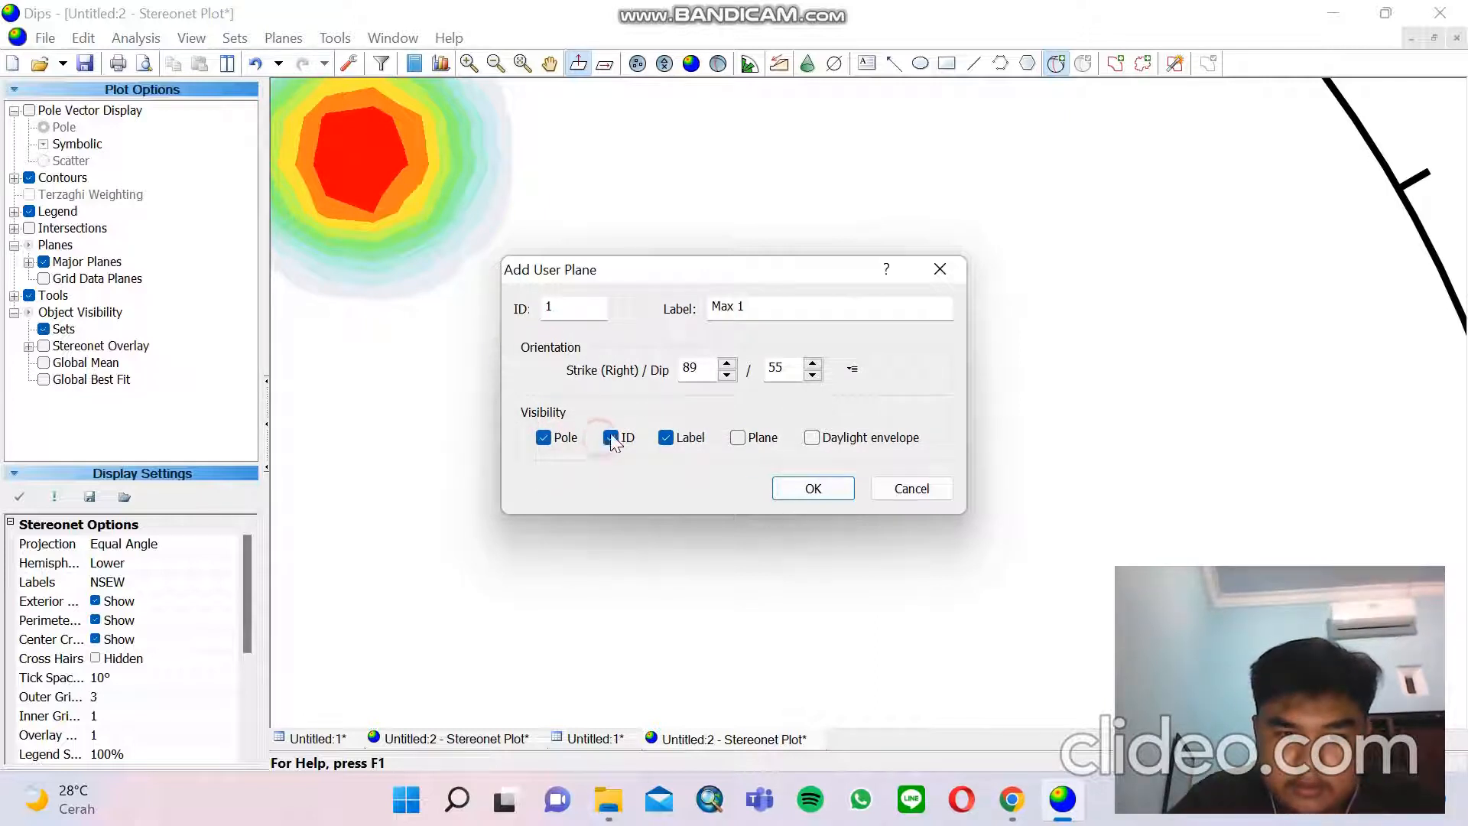
click(610, 440)
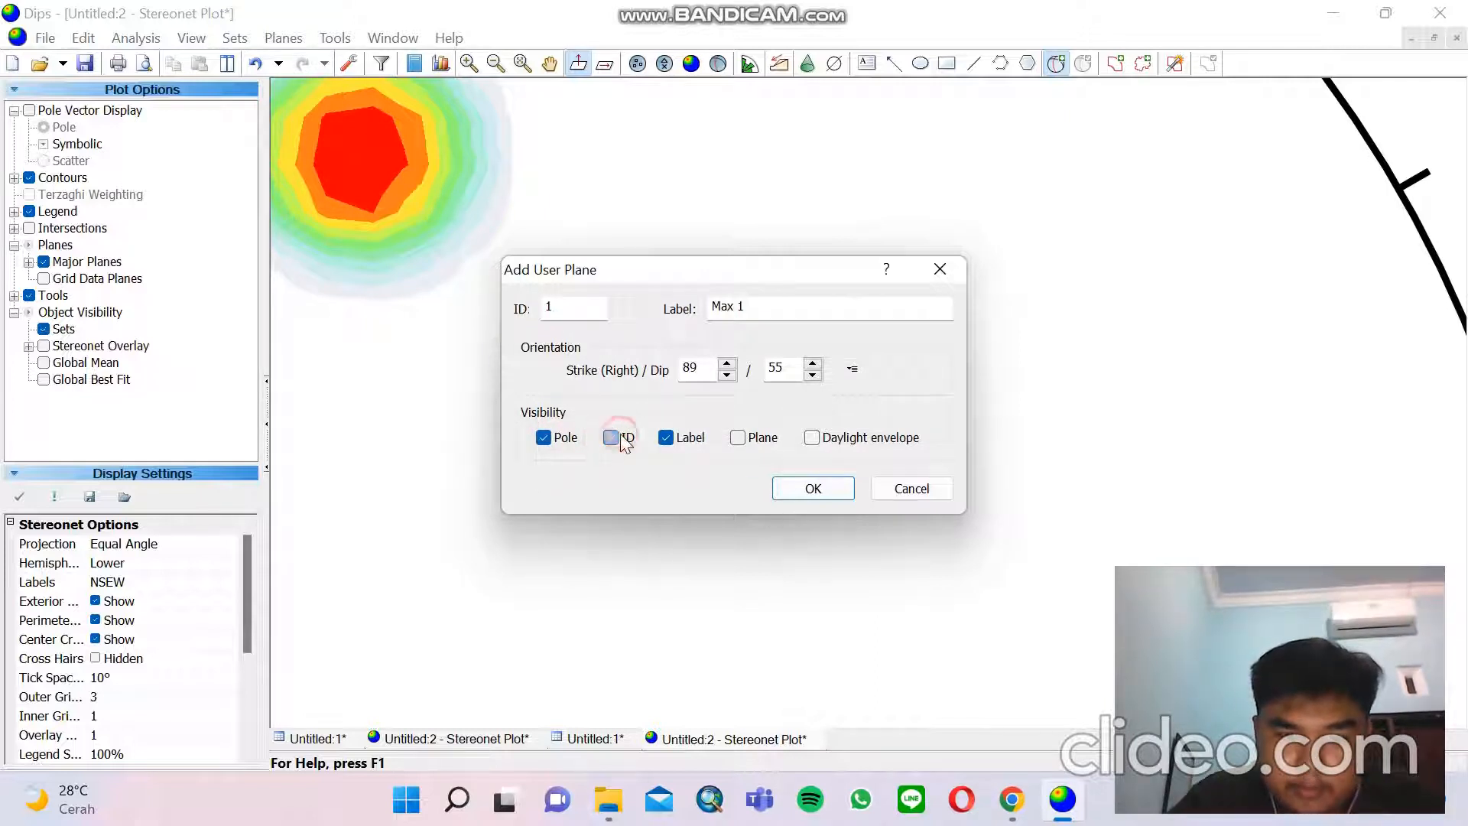
click(841, 486)
Add a user plane labelled Max 2 at 238/58 on the centre of the southeastern pole concentration, showing only its pole and label
scroll(564, 656, up, 4)
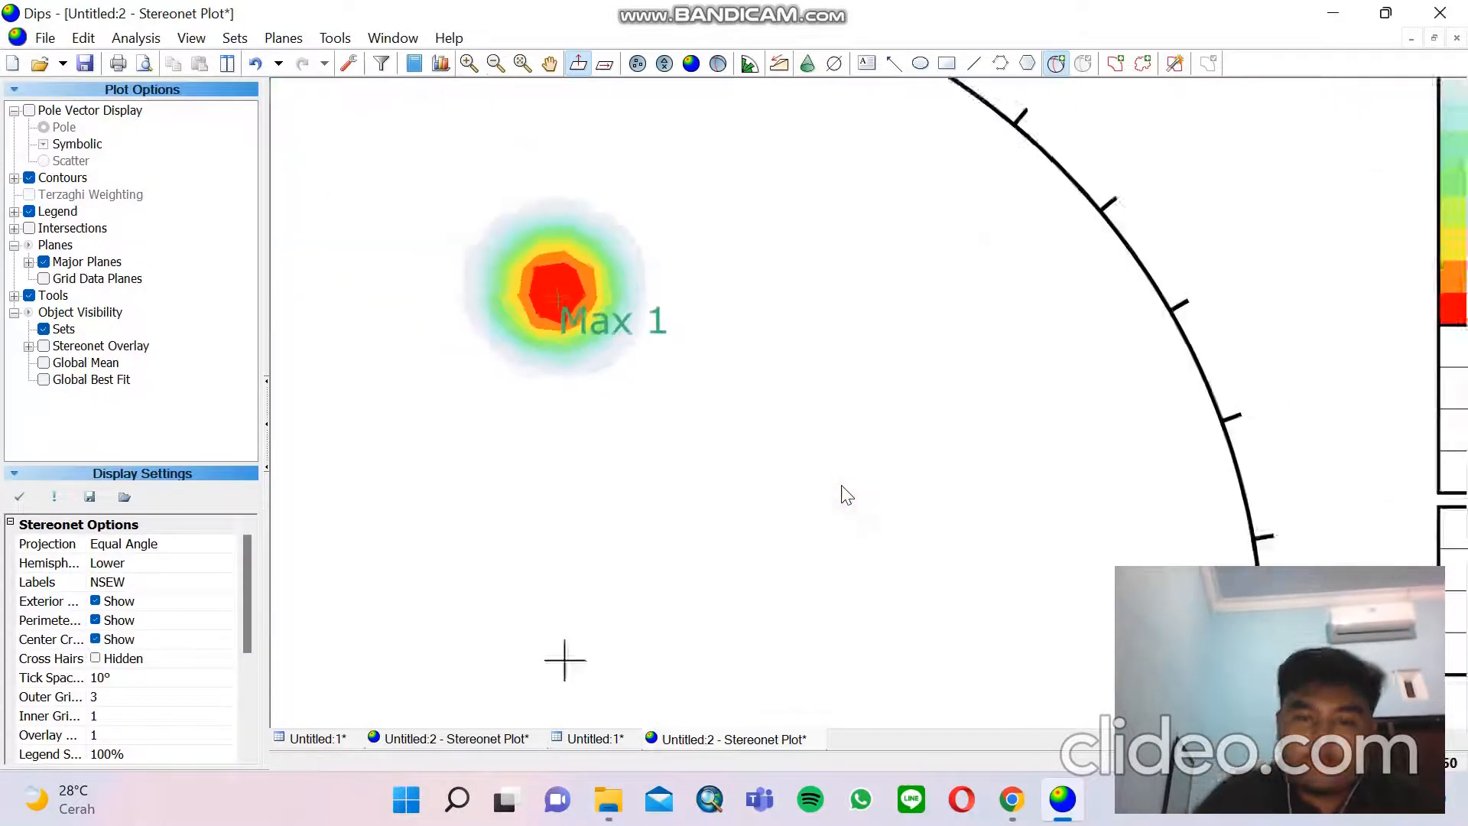
click(550, 63)
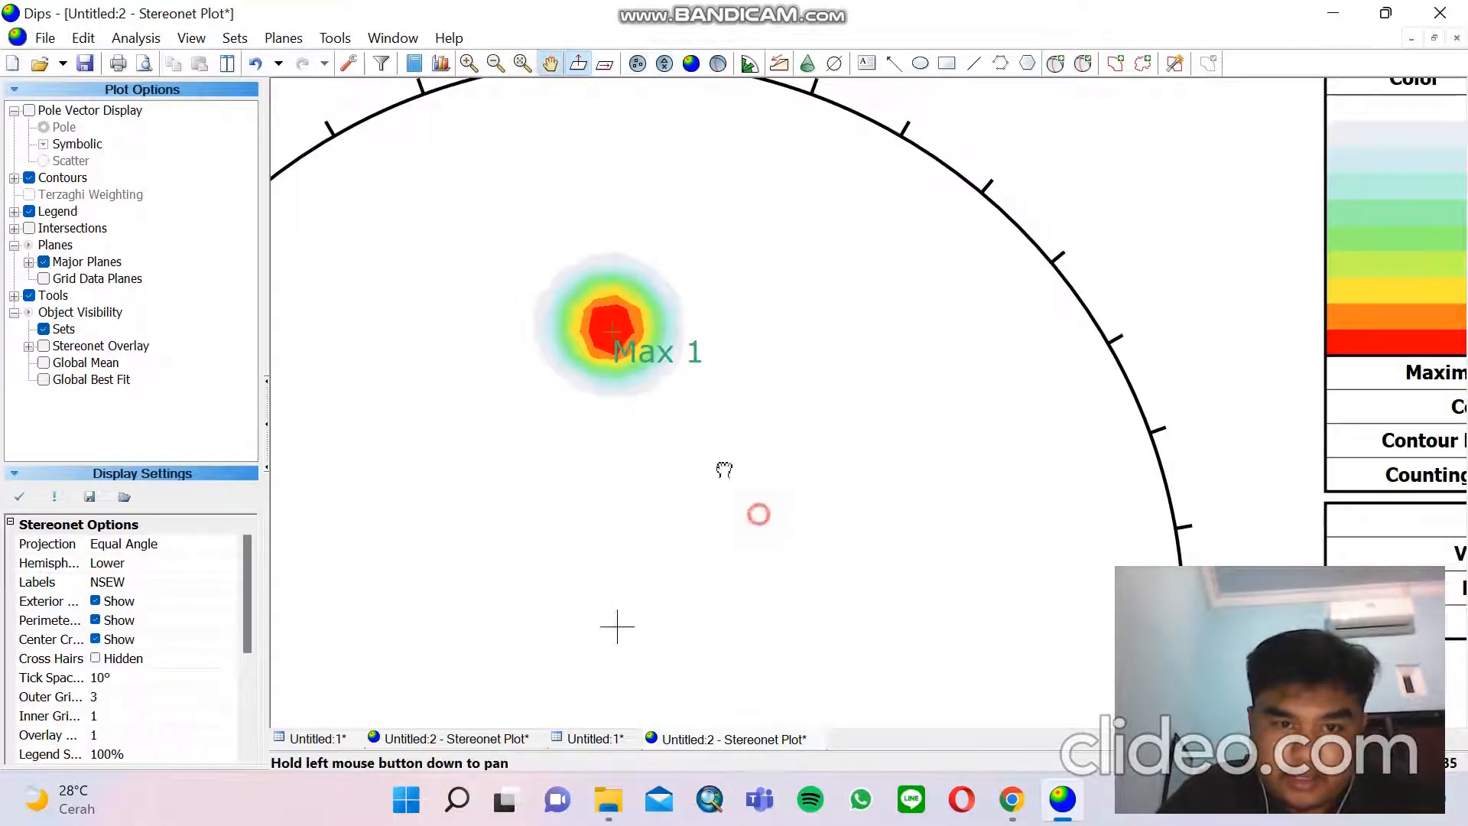
drag(757, 515, 590, 86)
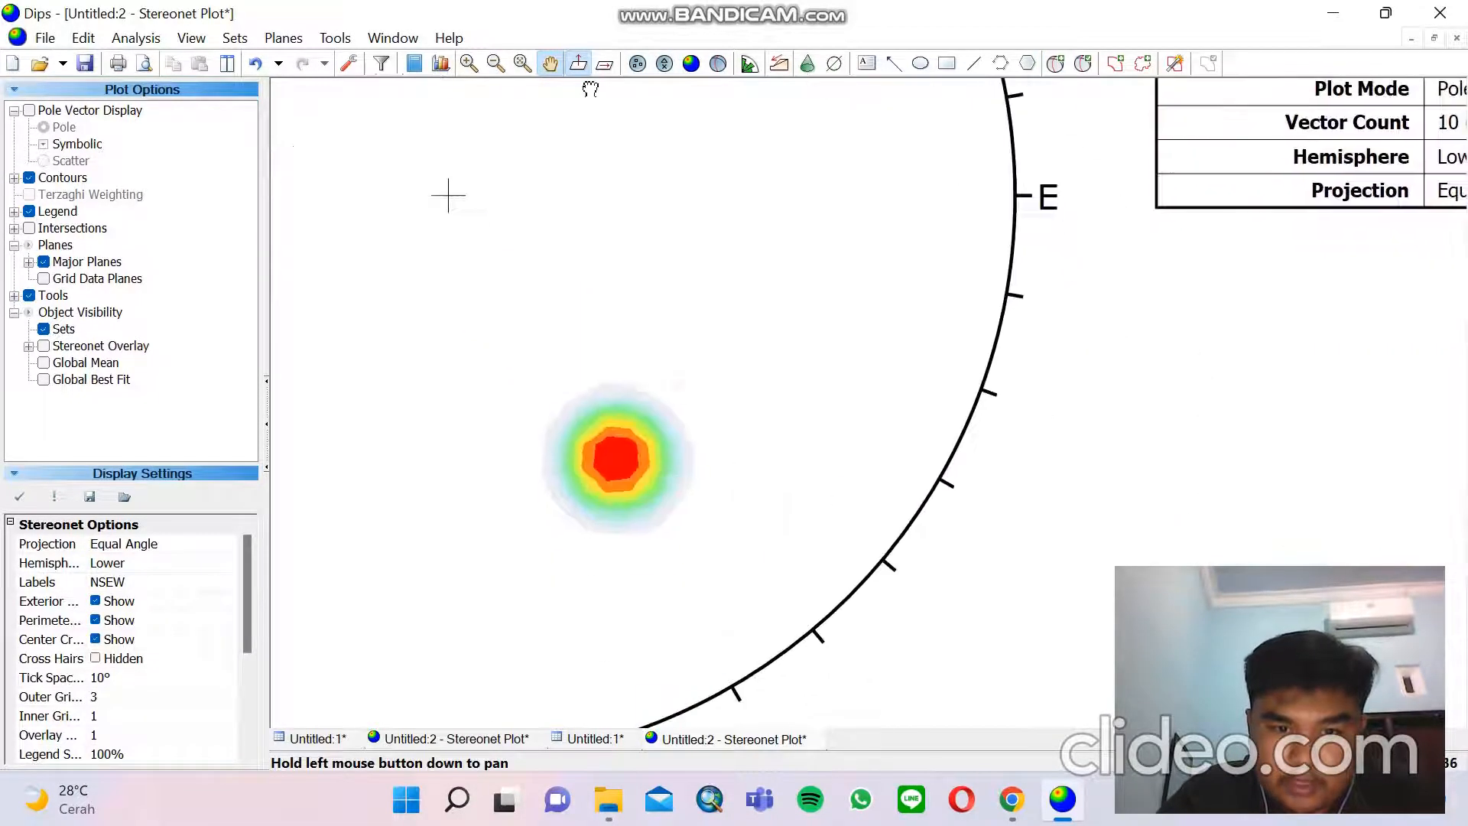
click(1056, 63)
scroll(720, 481, up, 2)
scroll(508, 449, up, 2)
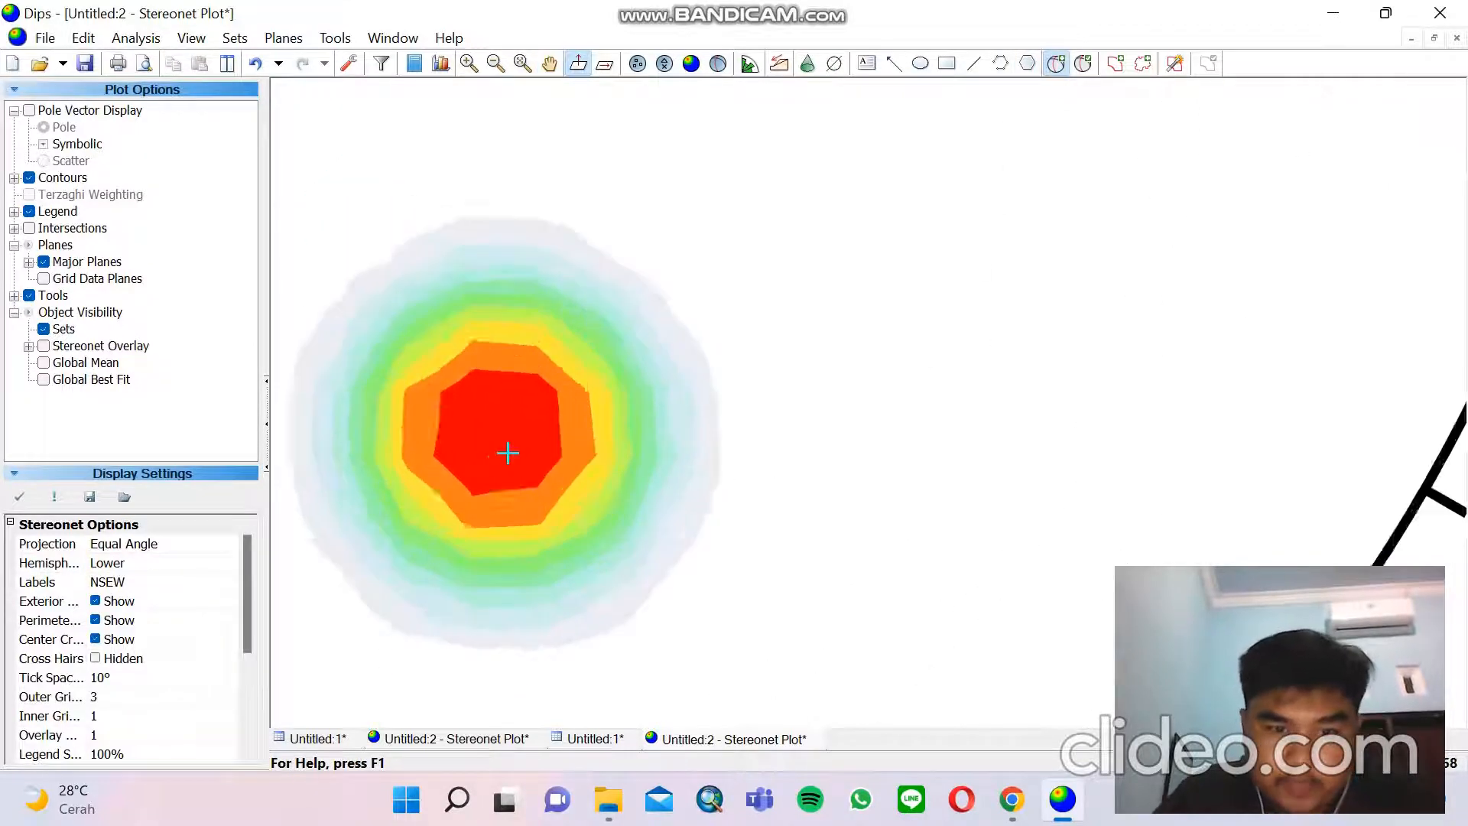
click(495, 436)
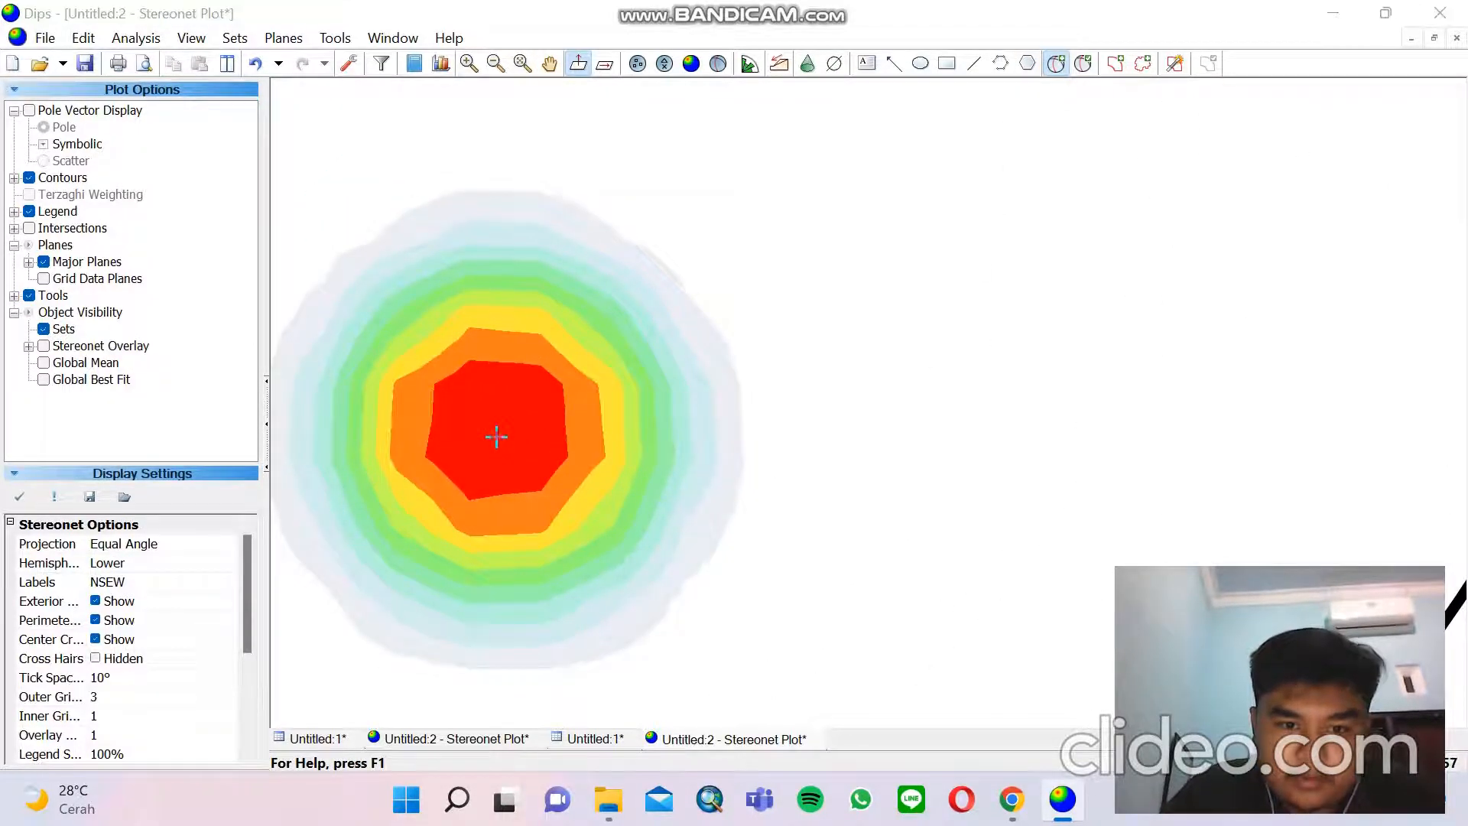
click(753, 307)
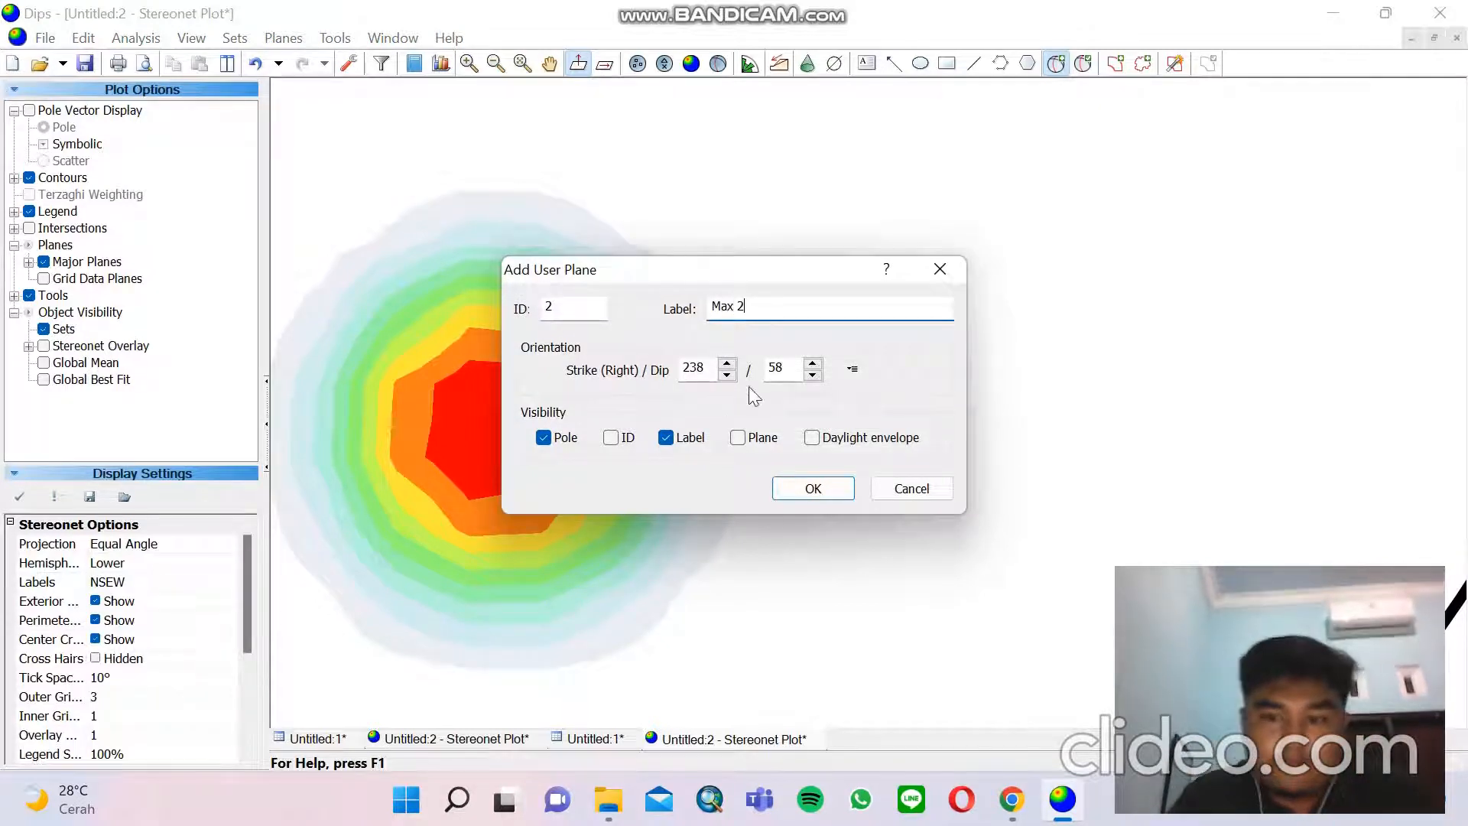
click(813, 488)
Add a user plane labelled Sayap Lipatan 1 at 89/55 on the Max 1 pole, showing its plane and label and hiding its pole
scroll(822, 488, down, 5)
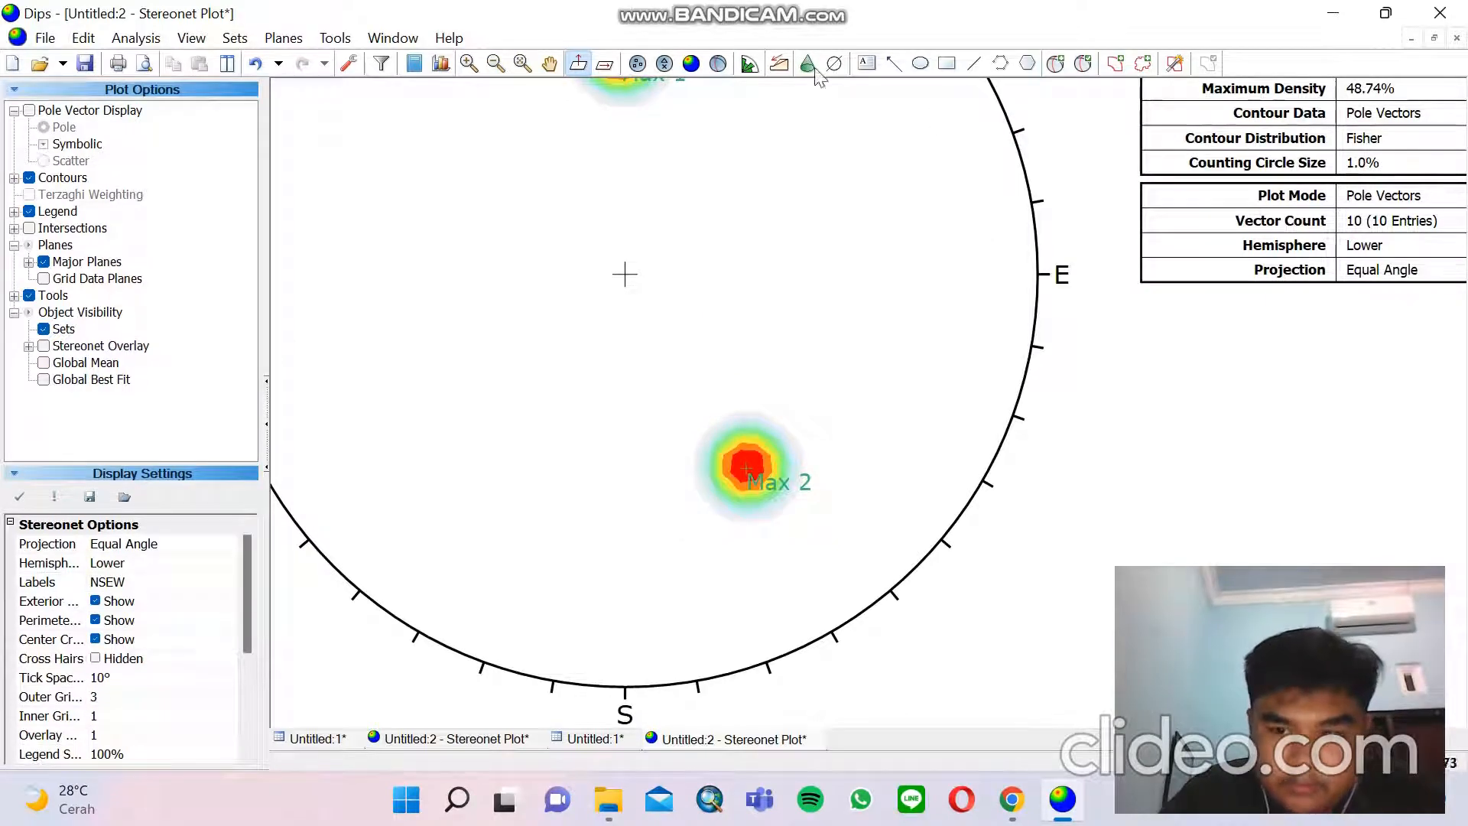
click(550, 64)
drag(609, 151, 644, 397)
scroll(639, 408, down, 2)
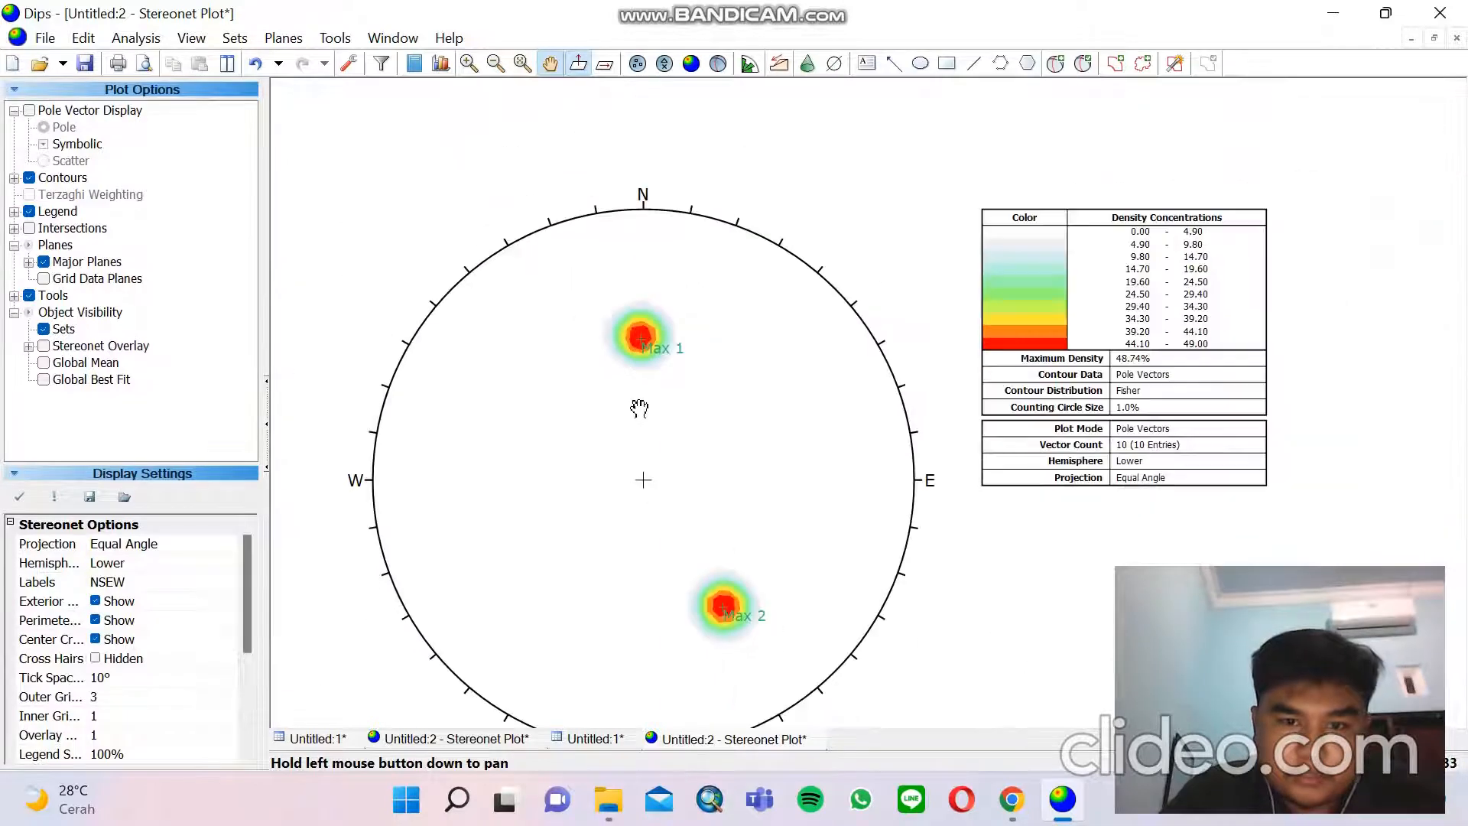
drag(639, 408, 637, 420)
scroll(637, 420, up, 5)
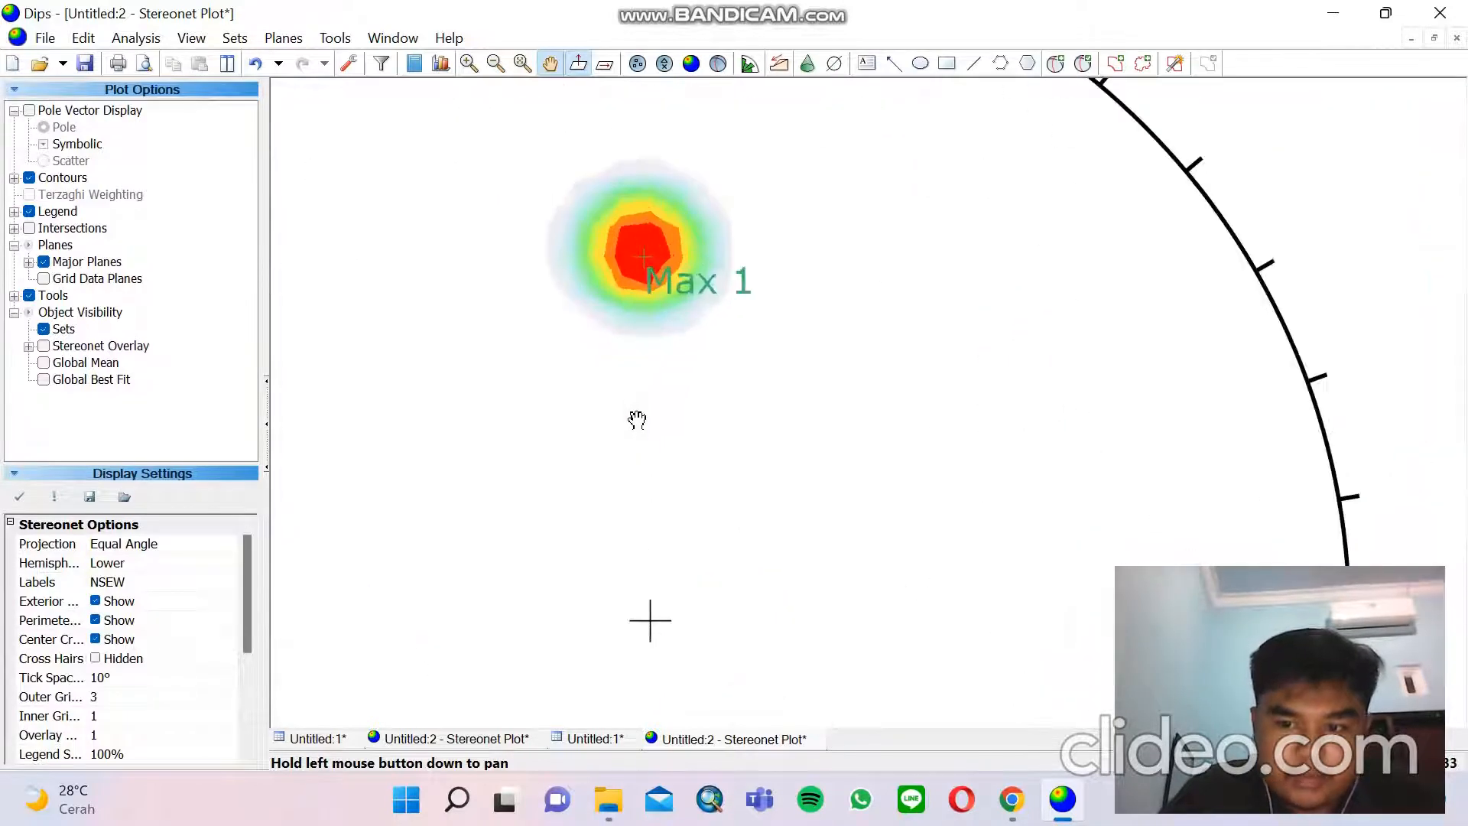
click(1062, 67)
scroll(825, 260, up, 4)
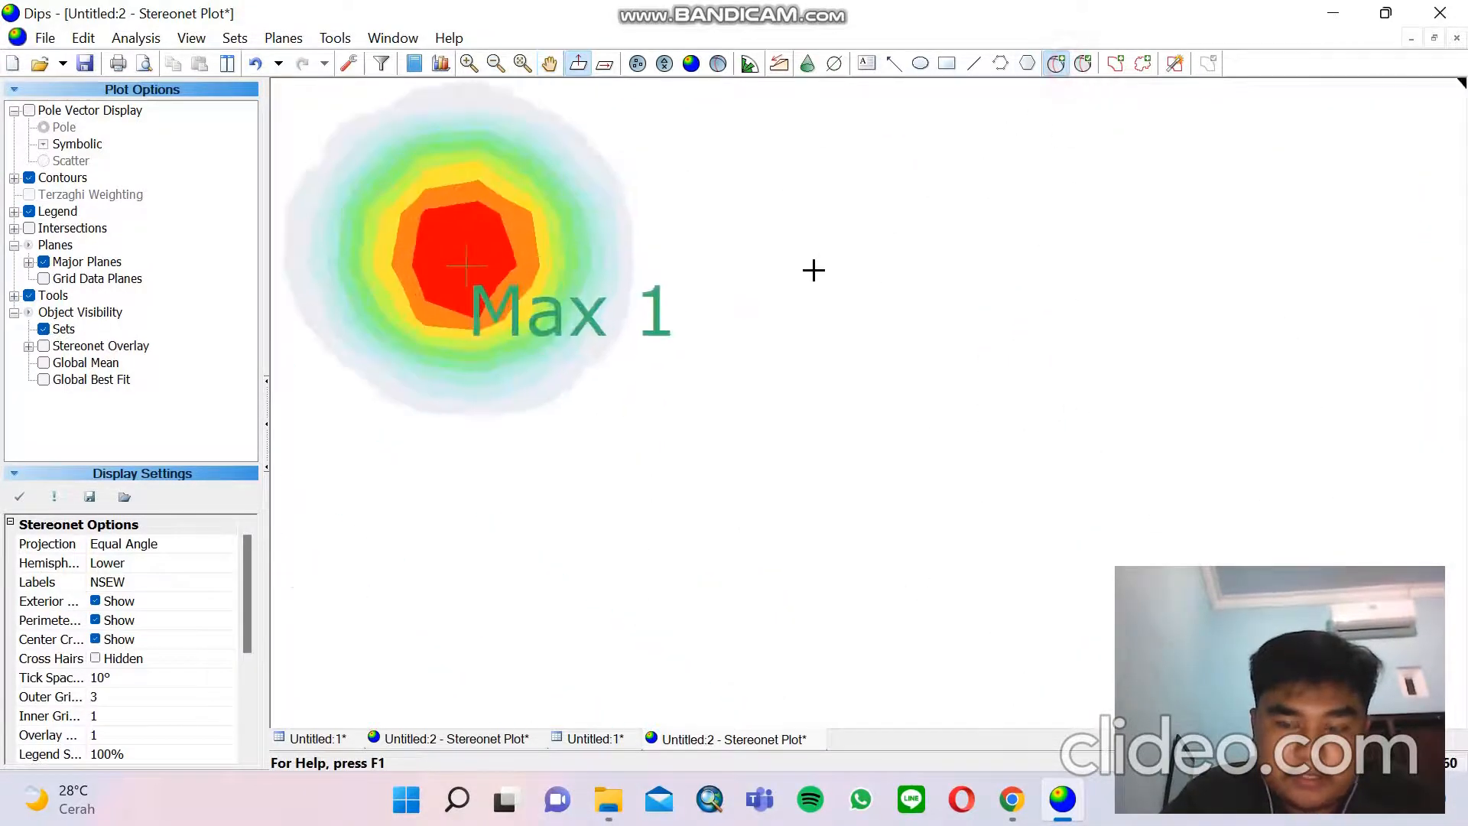
scroll(316, 271, down, 2)
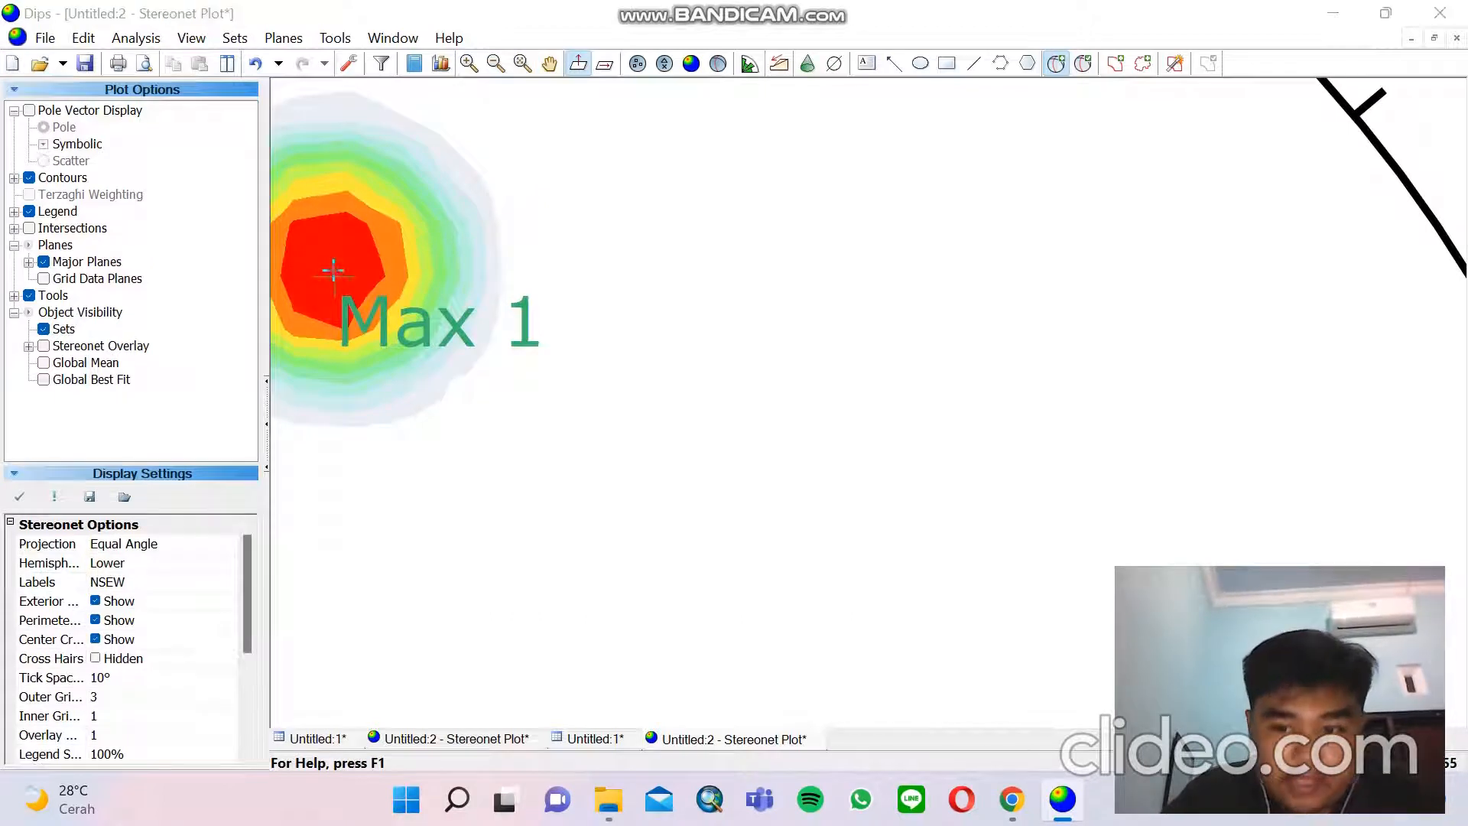
click(330, 270)
click(754, 306)
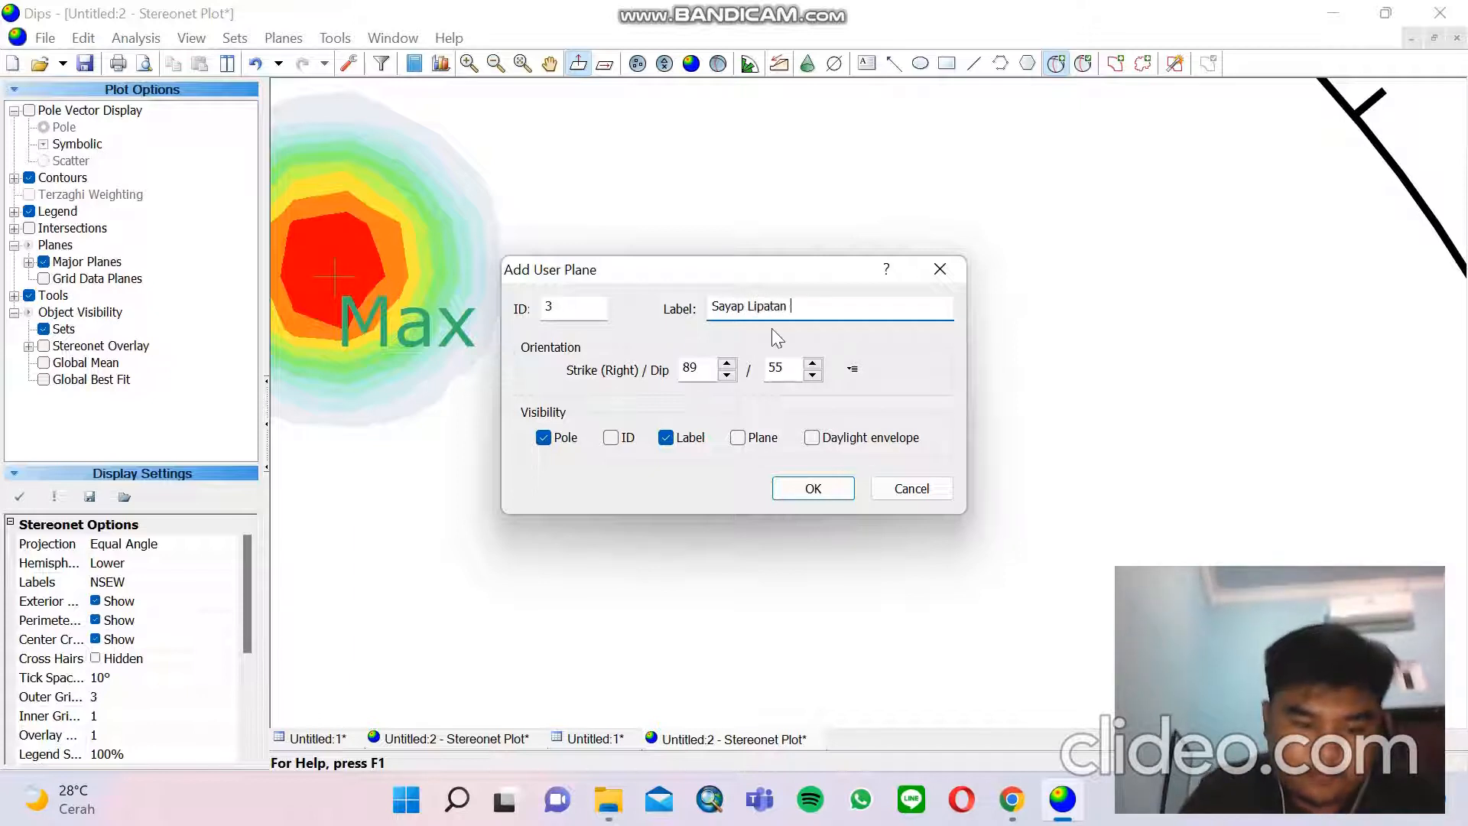
text(1)
click(739, 437)
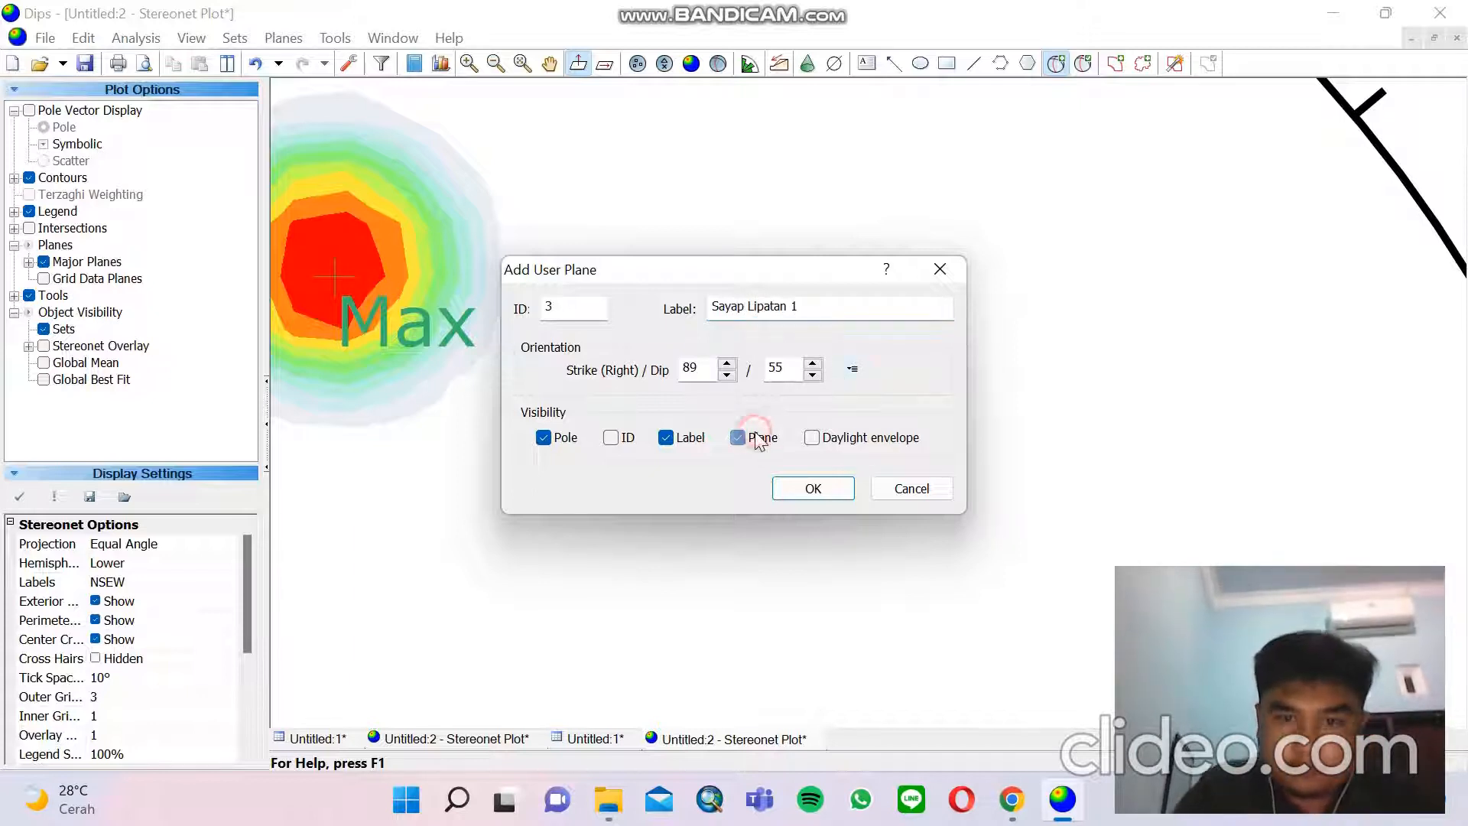
click(544, 437)
click(813, 487)
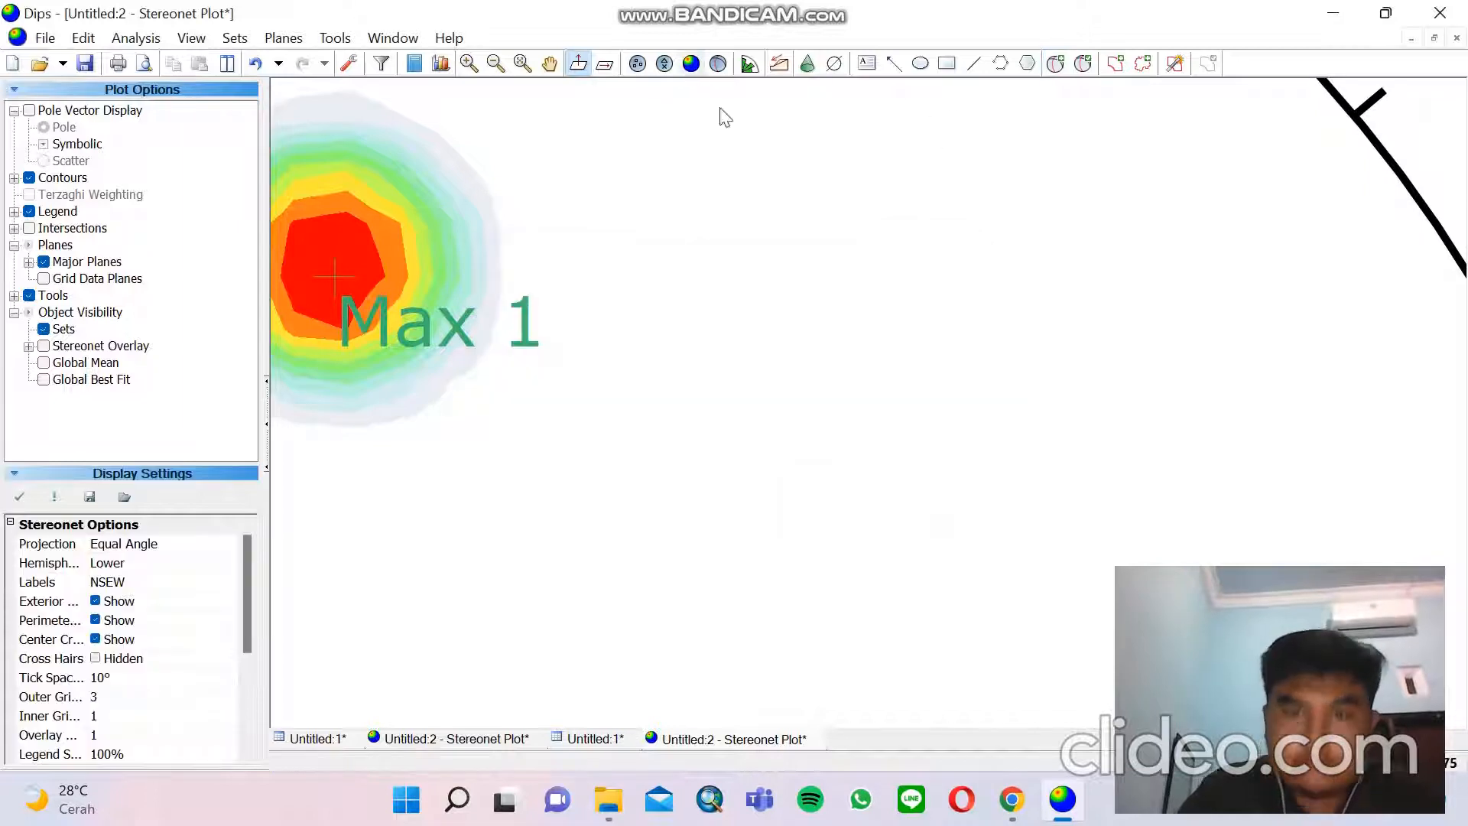
Add a user plane labelled Sayap Lipatan 2 at 238/58 on the Max 2 pole, showing only its plane and label
click(550, 64)
drag(717, 455, 669, 147)
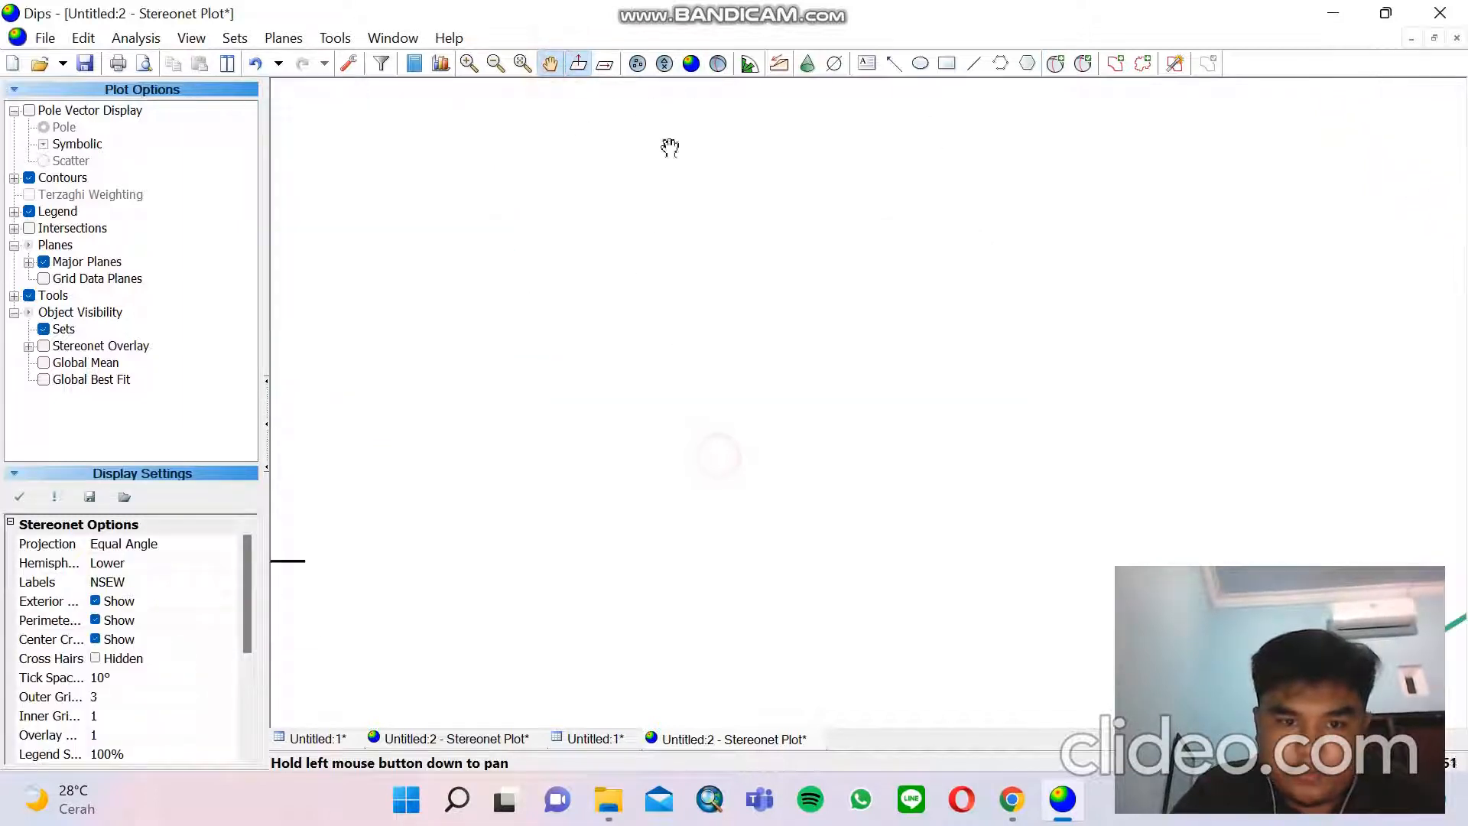
drag(703, 612, 617, 234)
click(1056, 64)
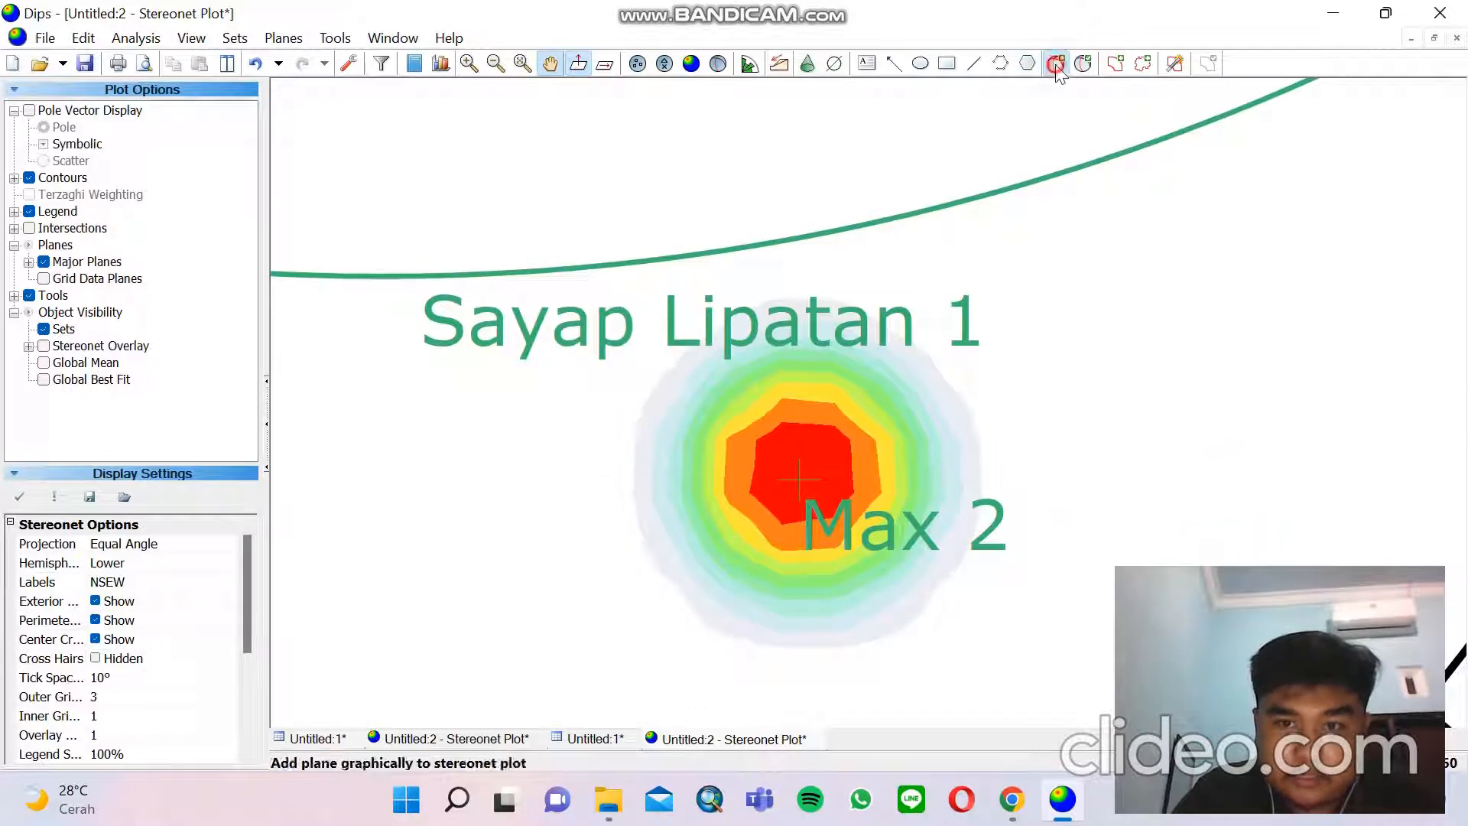
click(804, 477)
click(786, 312)
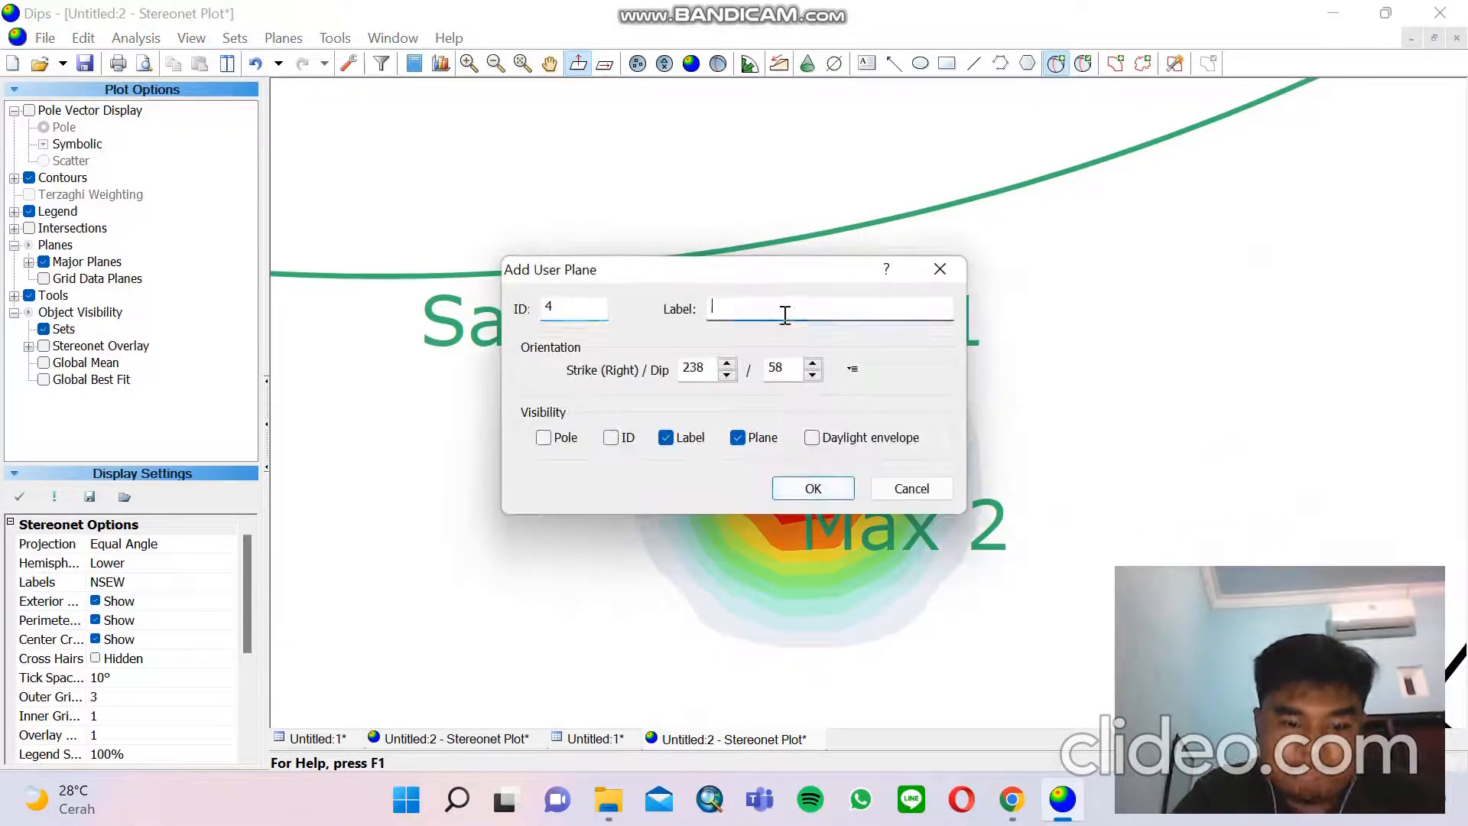
text(Sayap Lipatan 2)
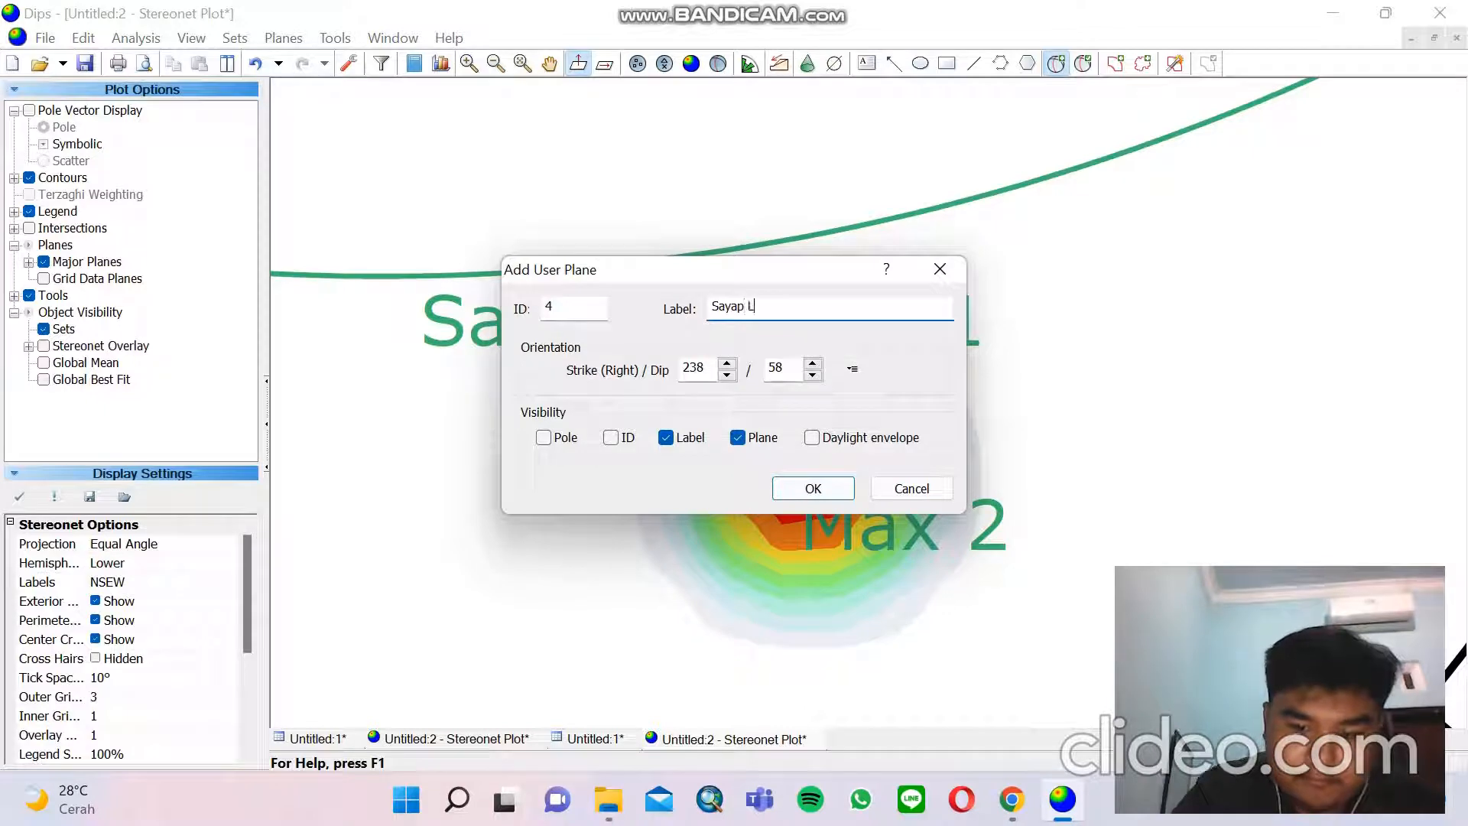
click(809, 493)
scroll(805, 489, down, 3)
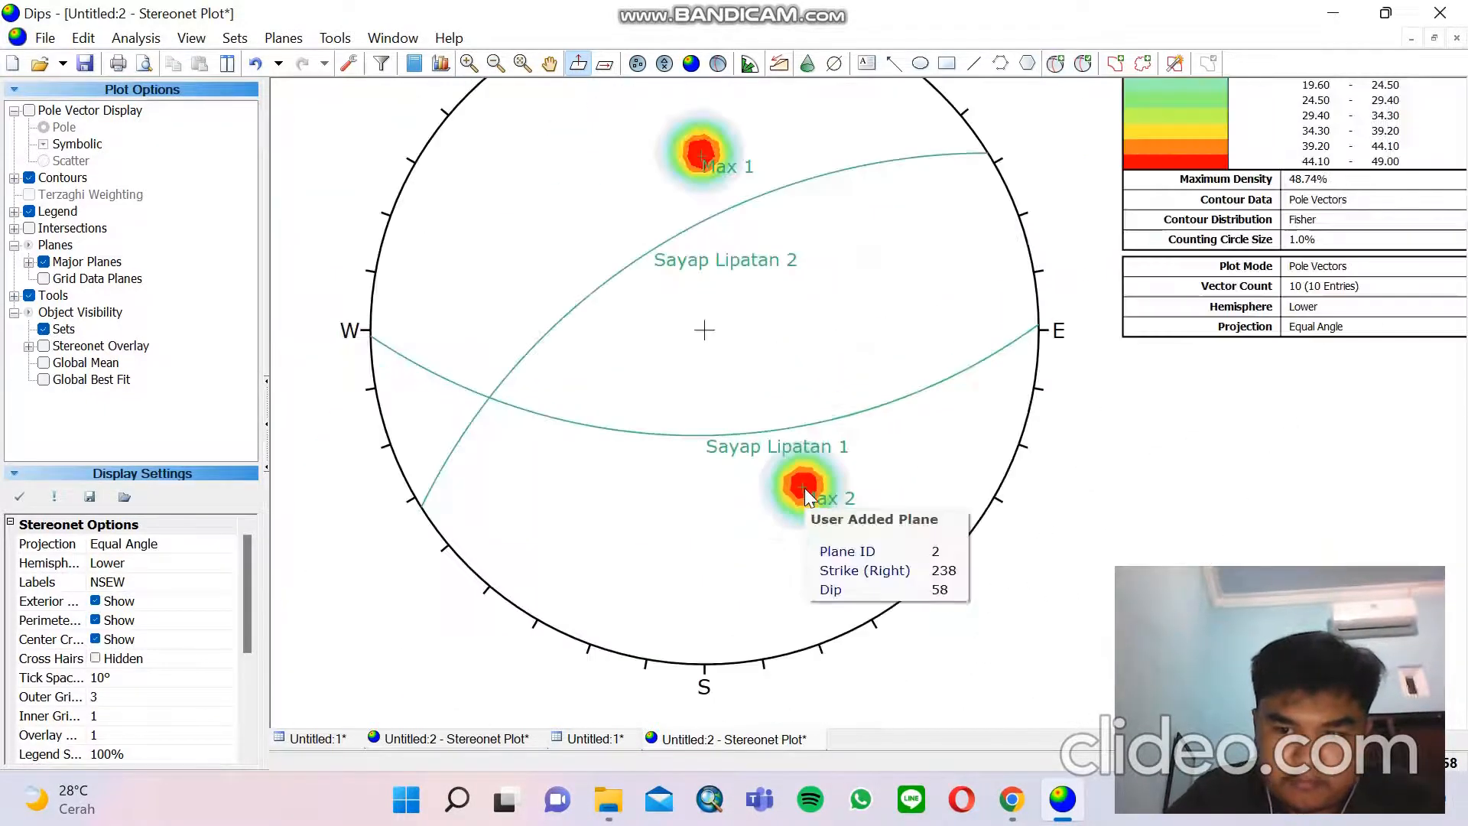
click(550, 65)
drag(656, 332, 736, 363)
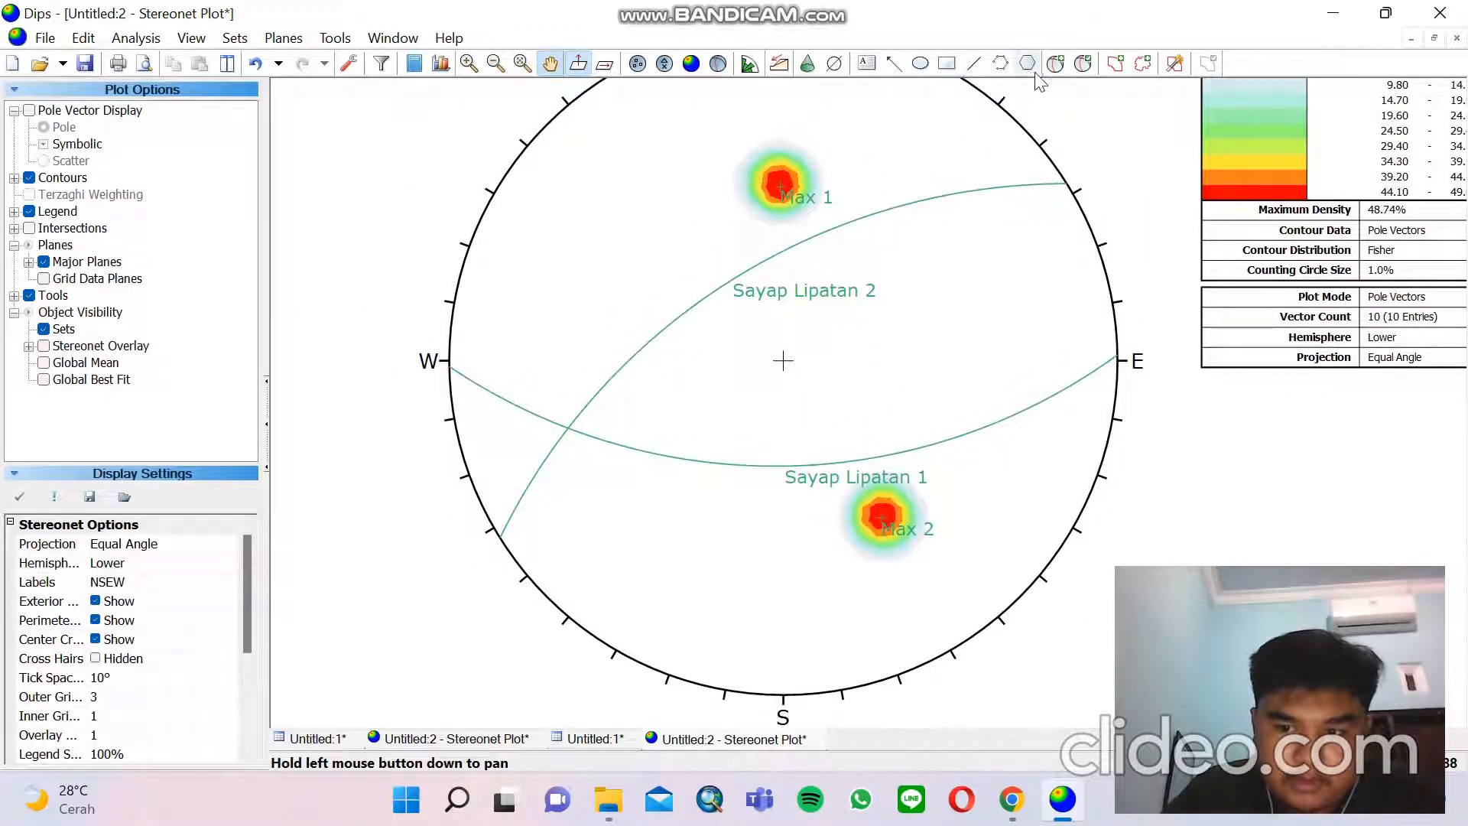
Add a user plane labelled Sigma 2 at 343/68 on the intersection of the two Sayap Lipatan planes, showing only its pole and label
click(1056, 63)
scroll(676, 468, up, 2)
scroll(675, 467, up, 2)
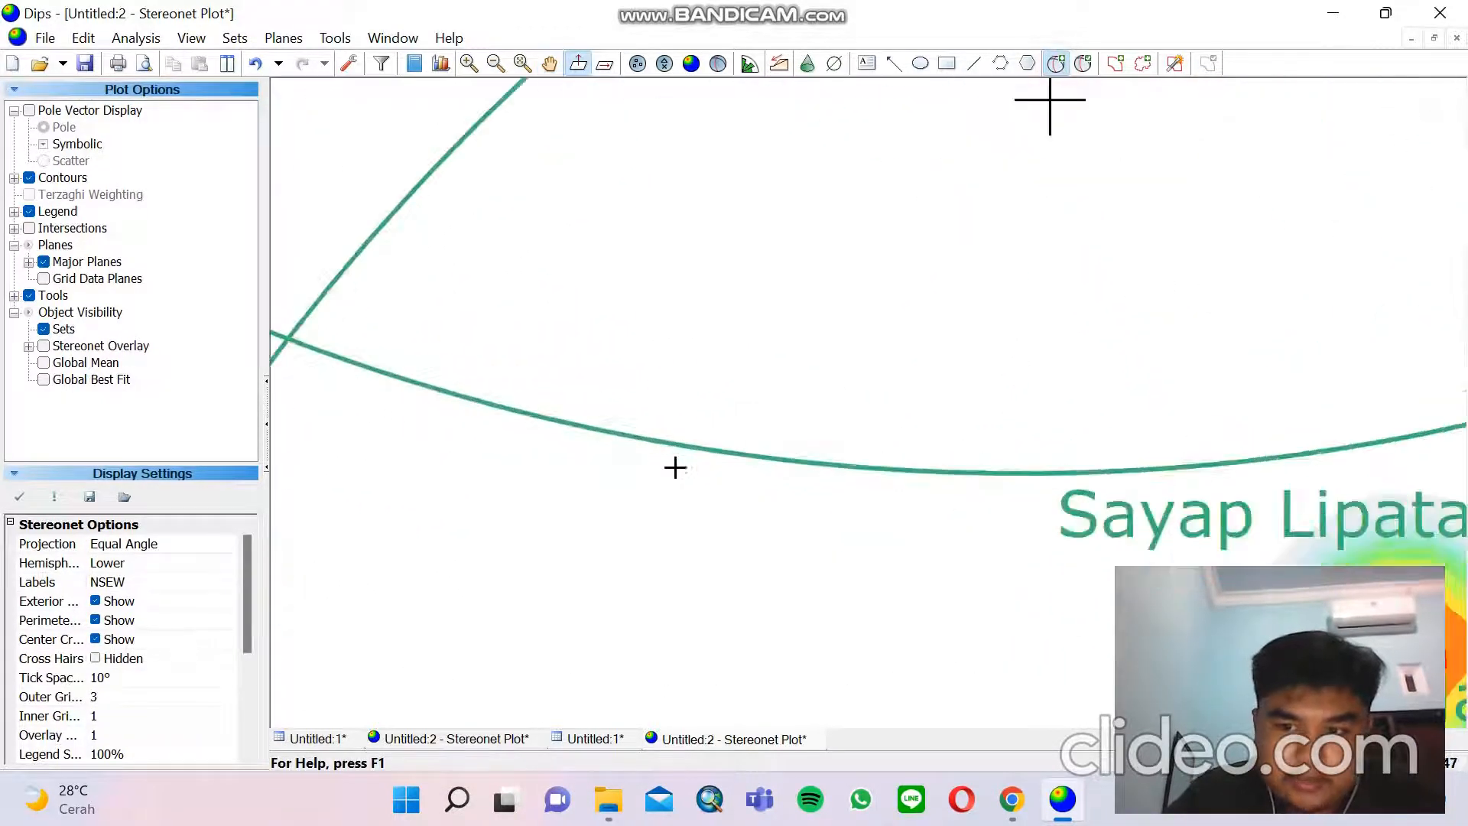
scroll(652, 444, down, 1)
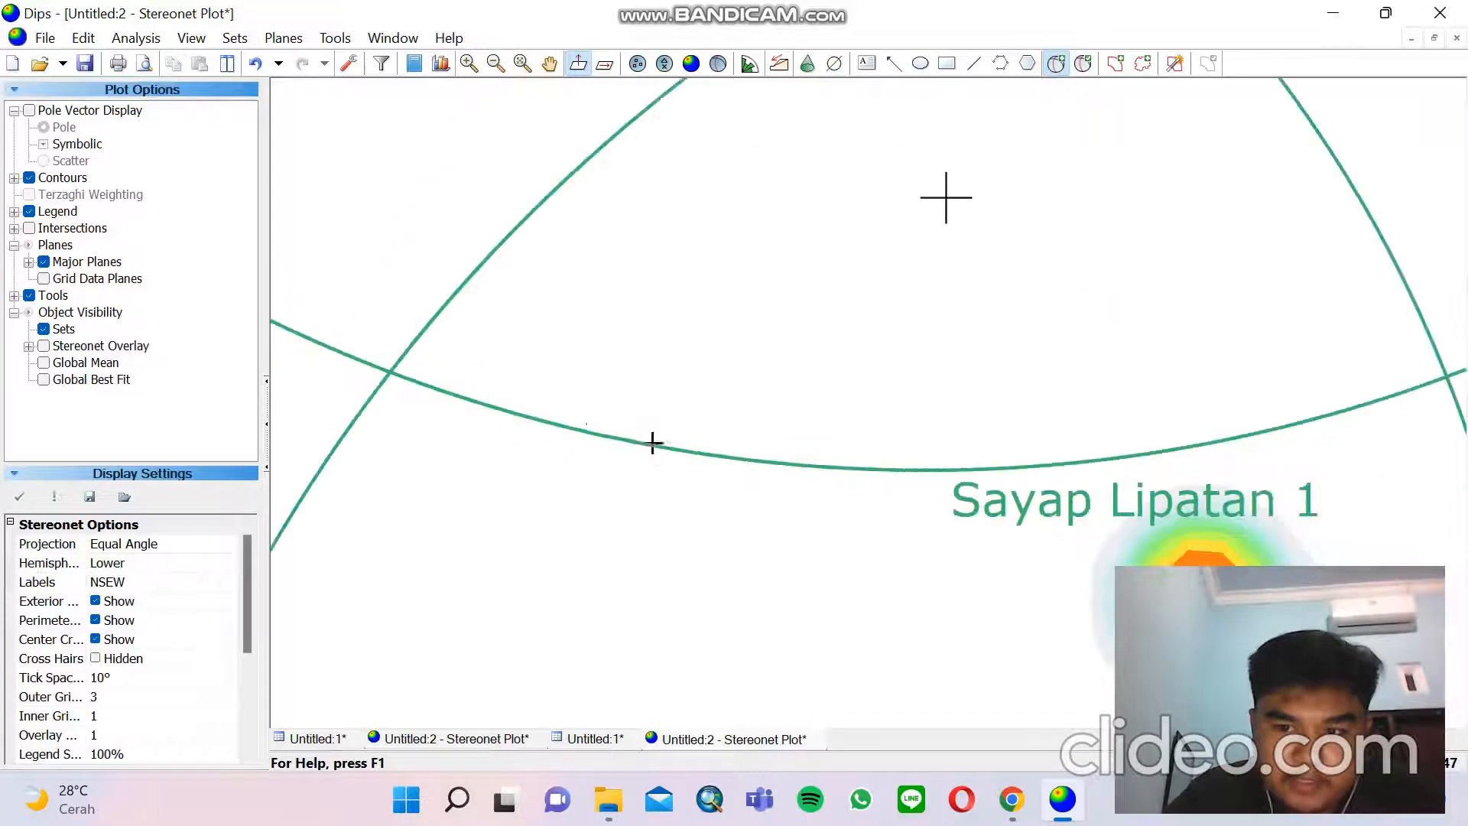
click(390, 372)
click(775, 306)
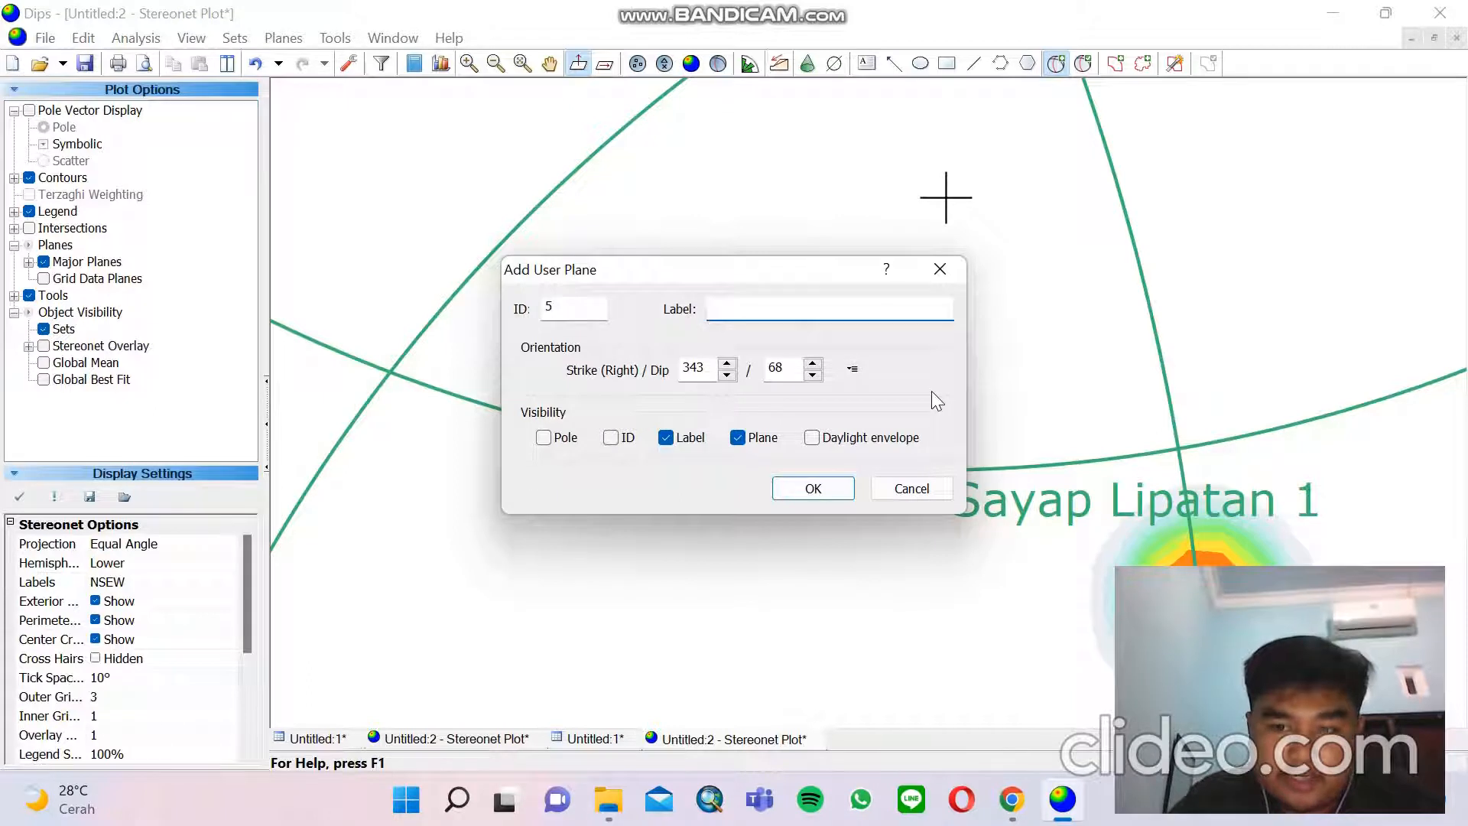
text(Sigma 2)
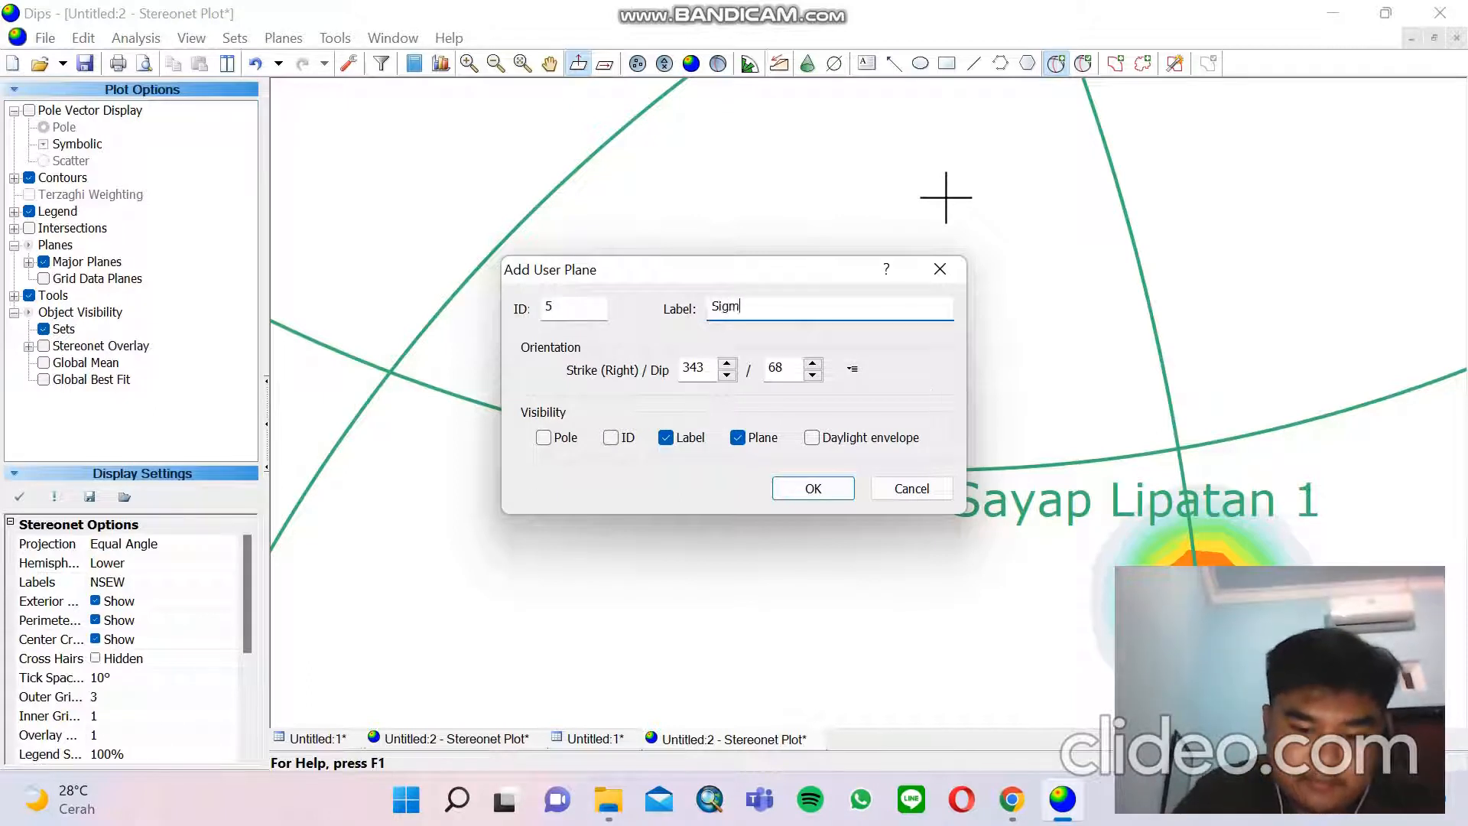
click(545, 439)
click(738, 439)
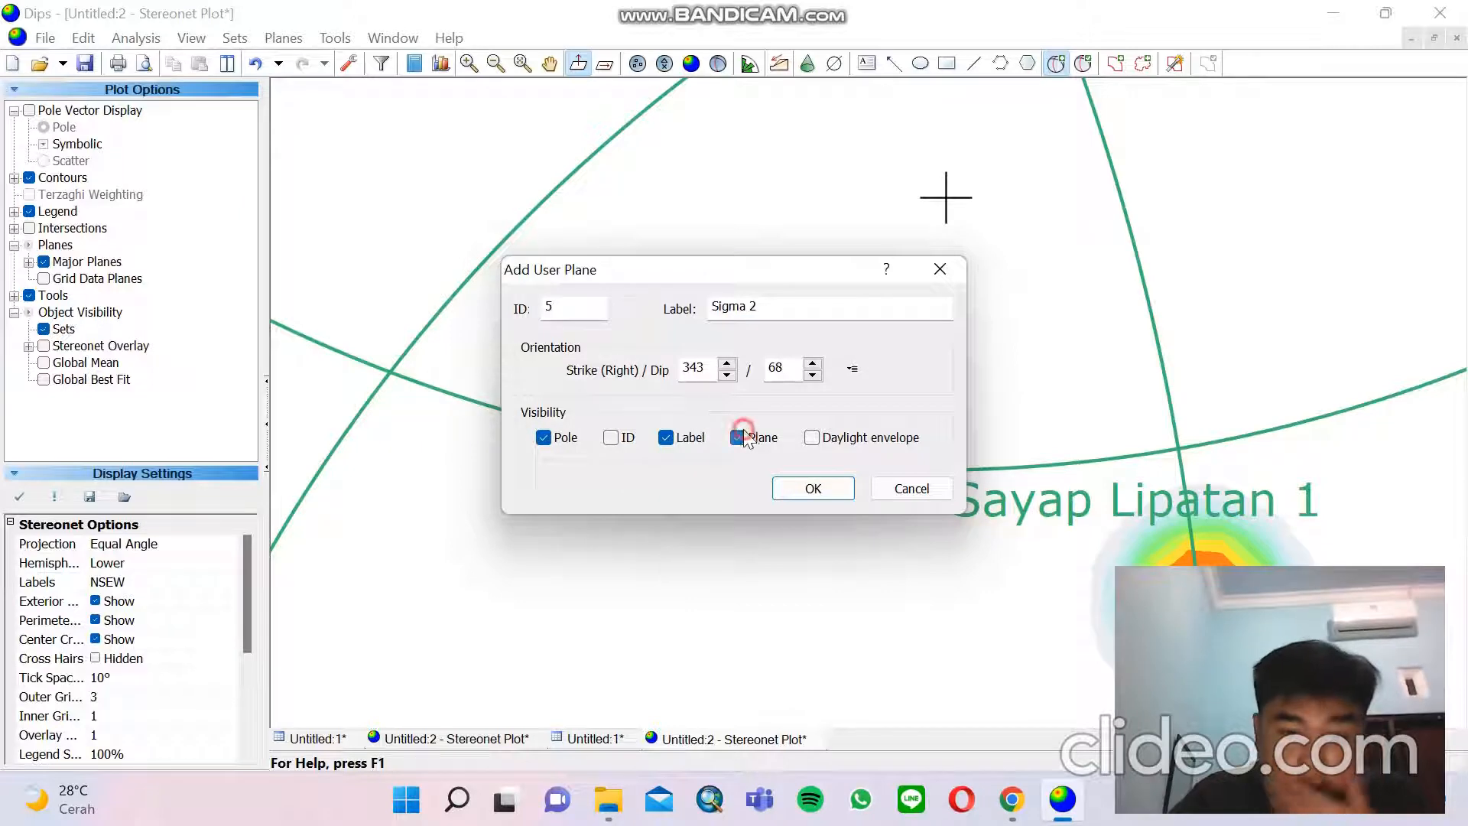
click(812, 489)
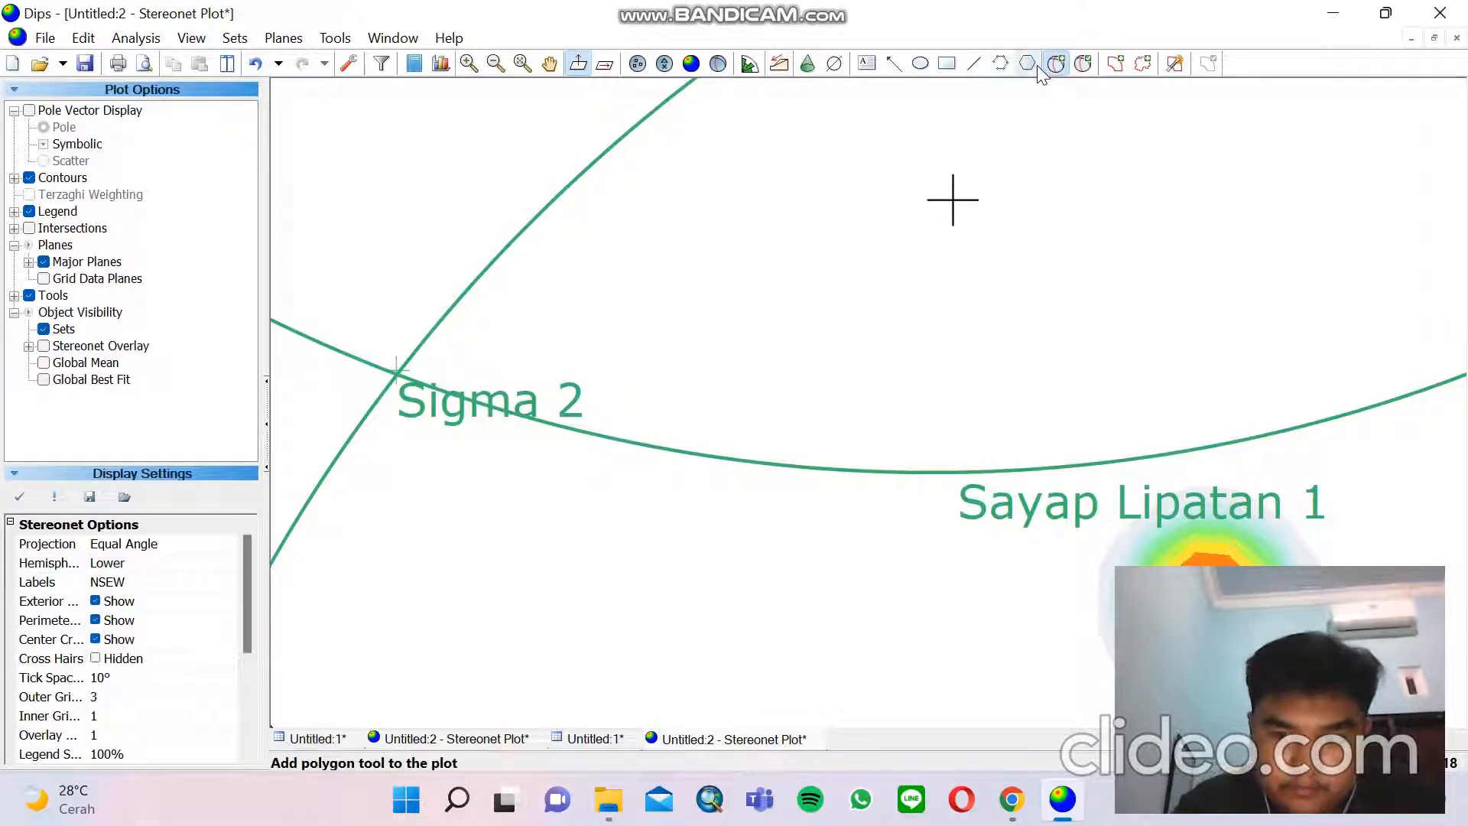
Add a user plane labelled Bidang Bantu at 343/68 on the Sigma 2 pole, showing only its plane and label
scroll(459, 410, up, 1)
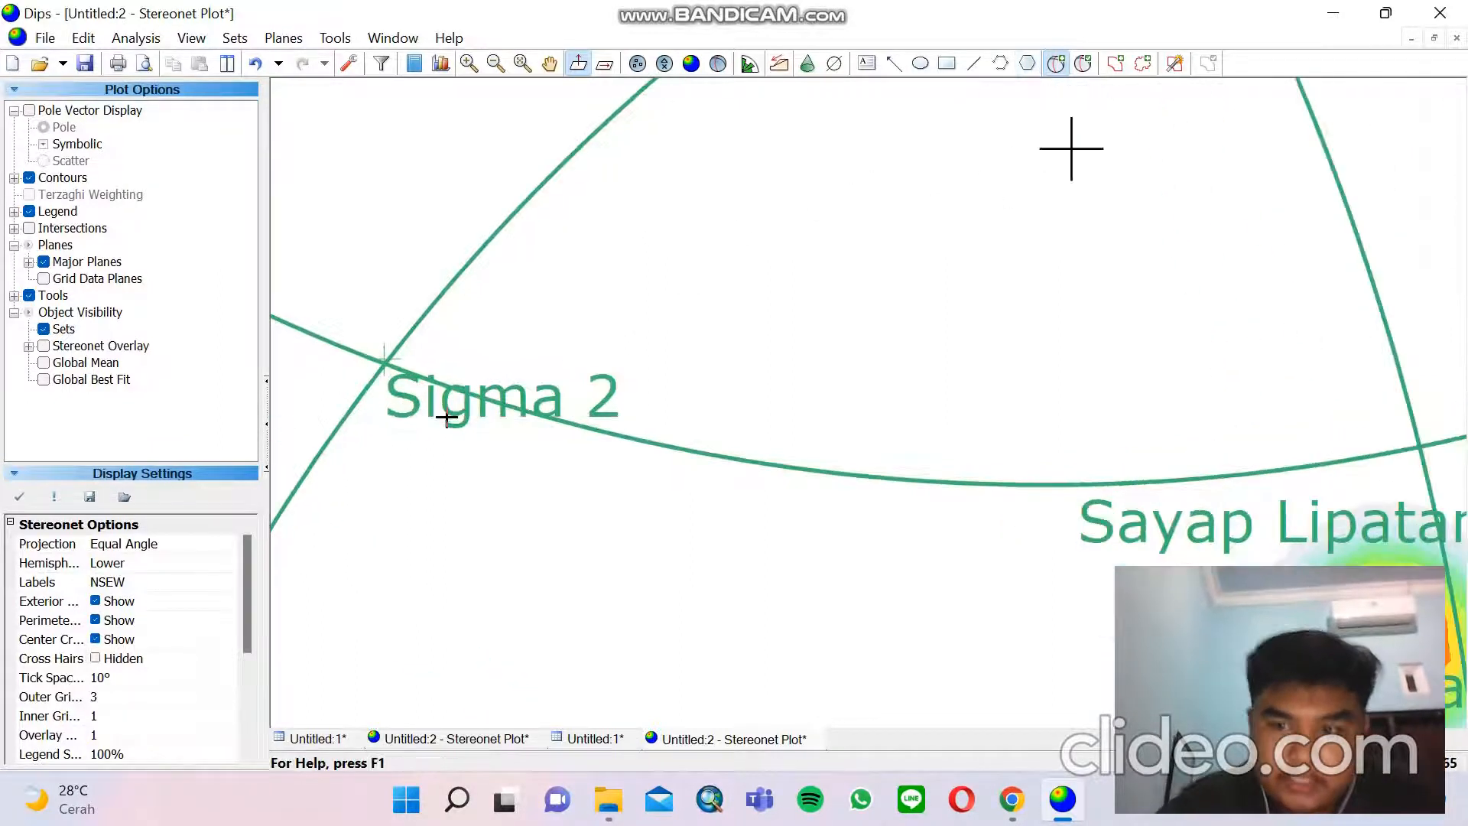
click(384, 362)
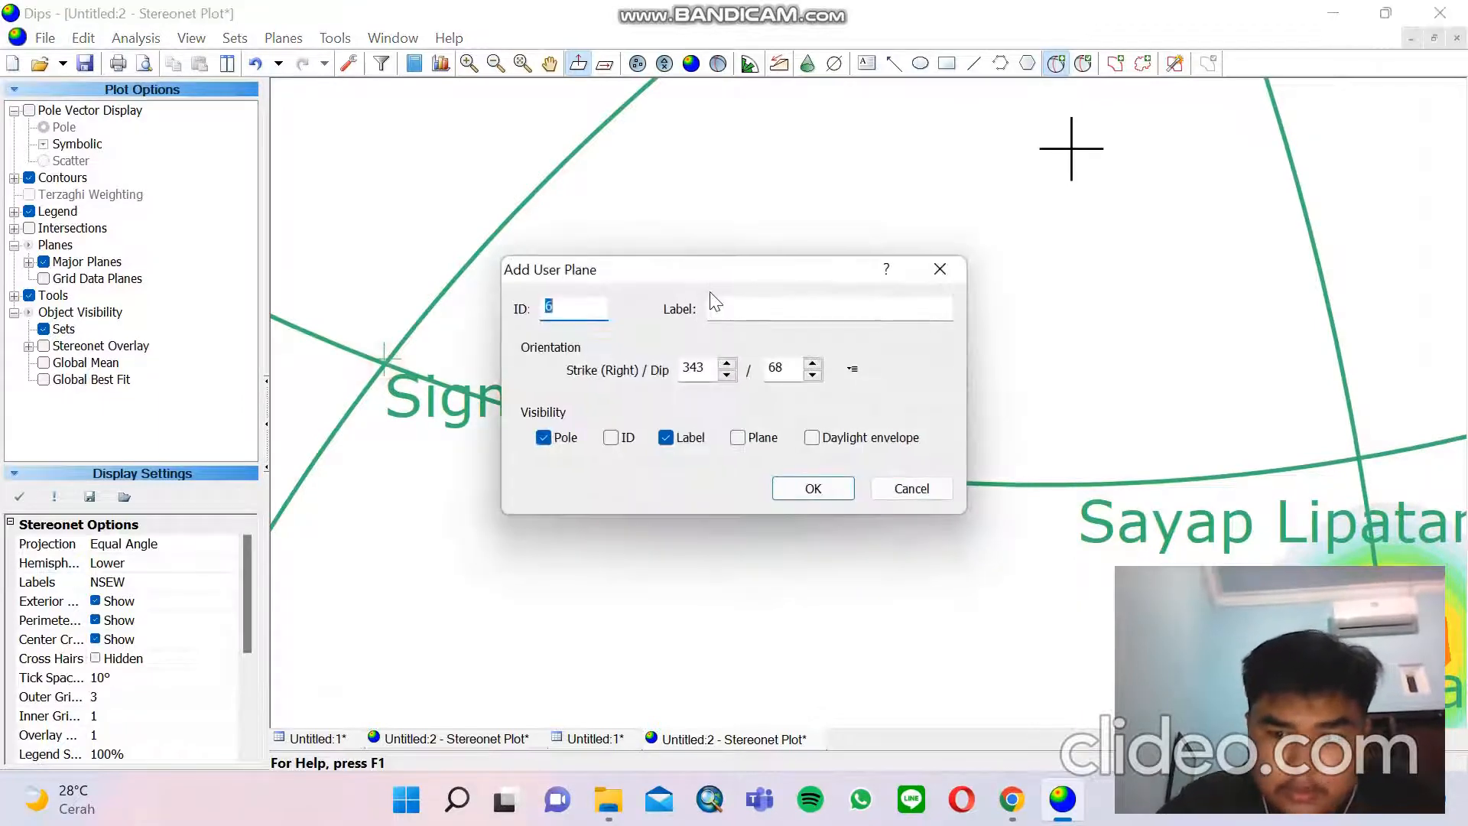
click(737, 308)
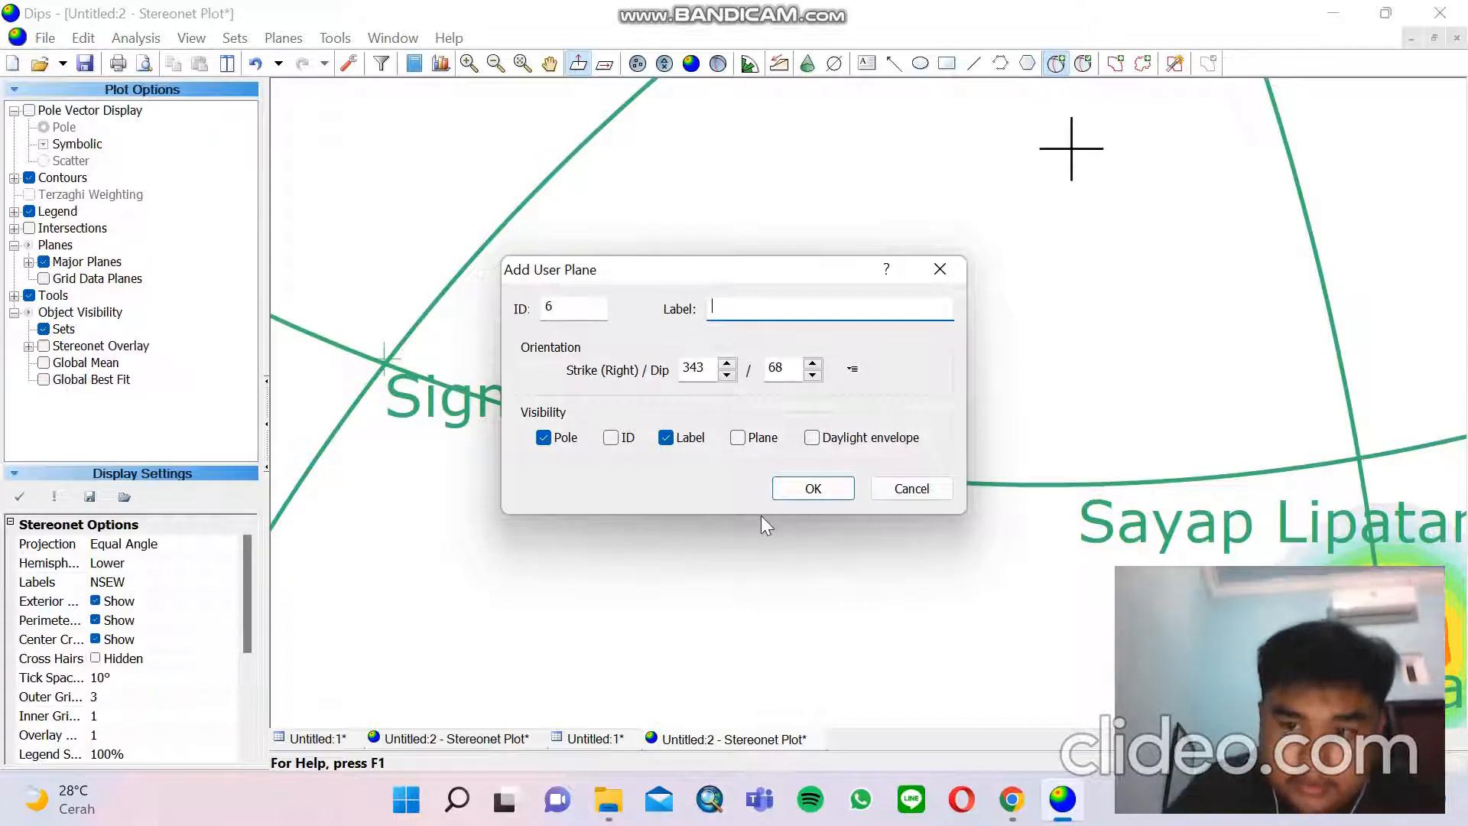
text(Bidang)
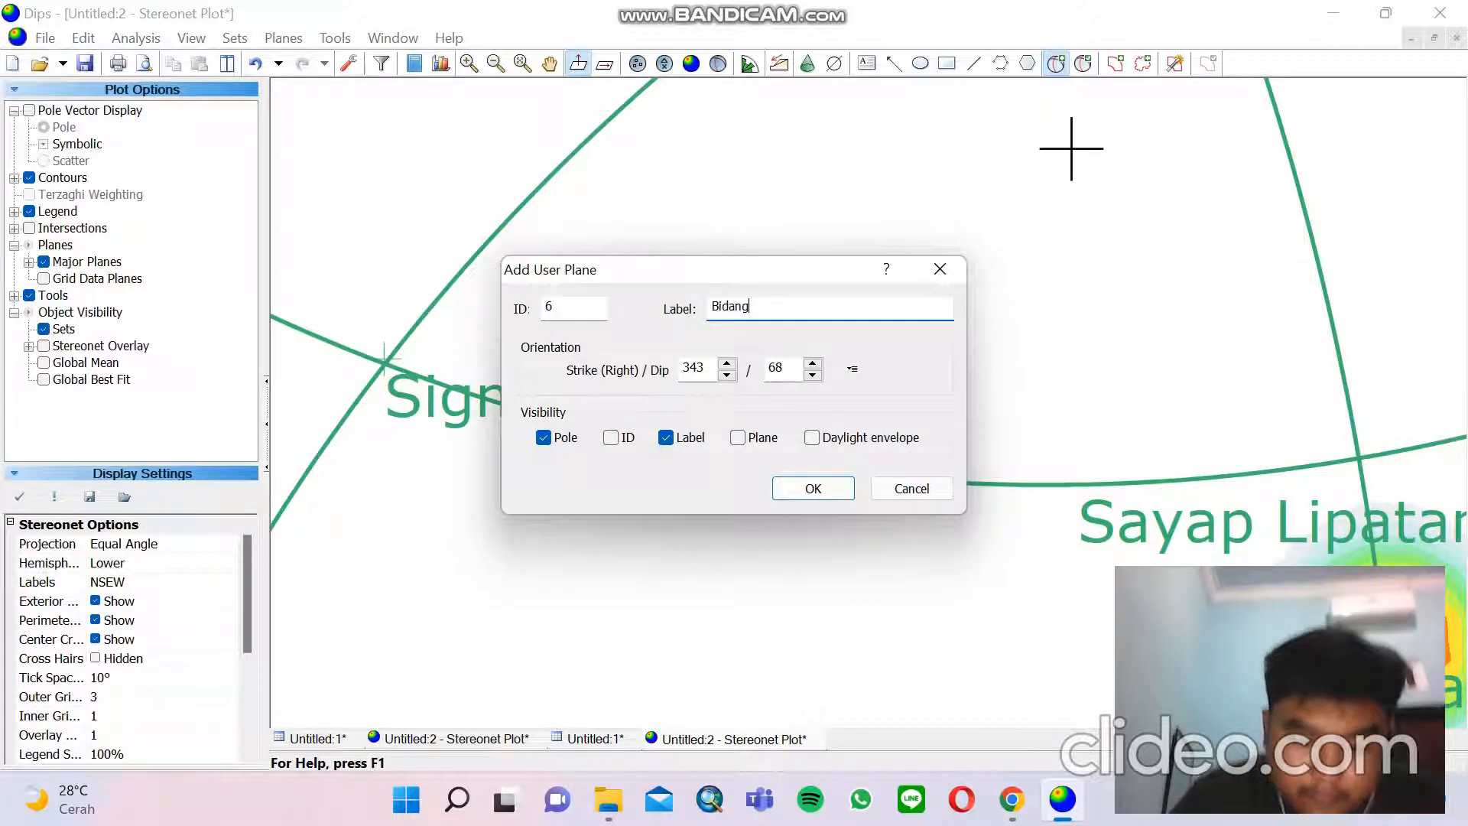
text(ng)
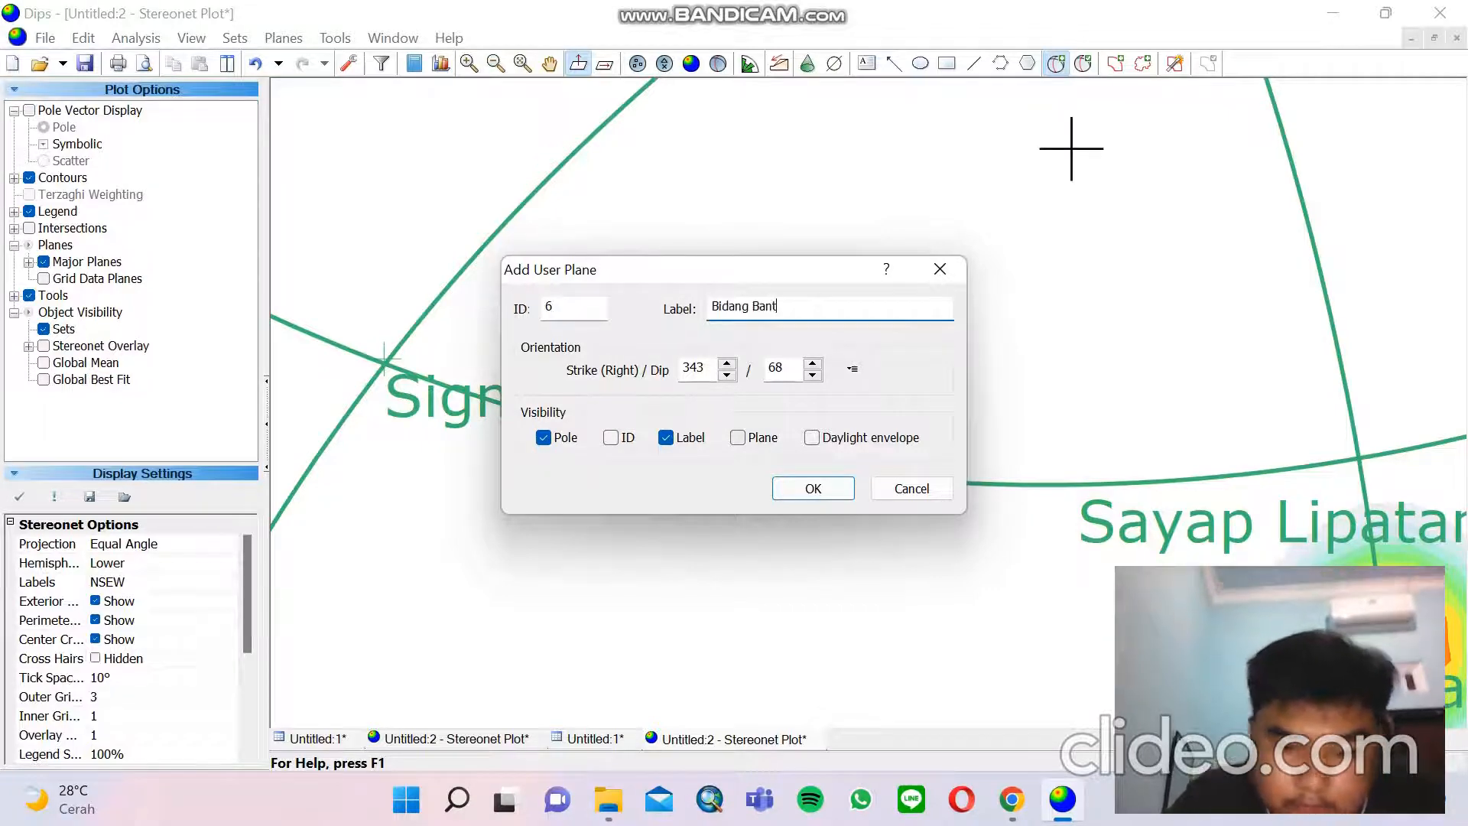
click(738, 438)
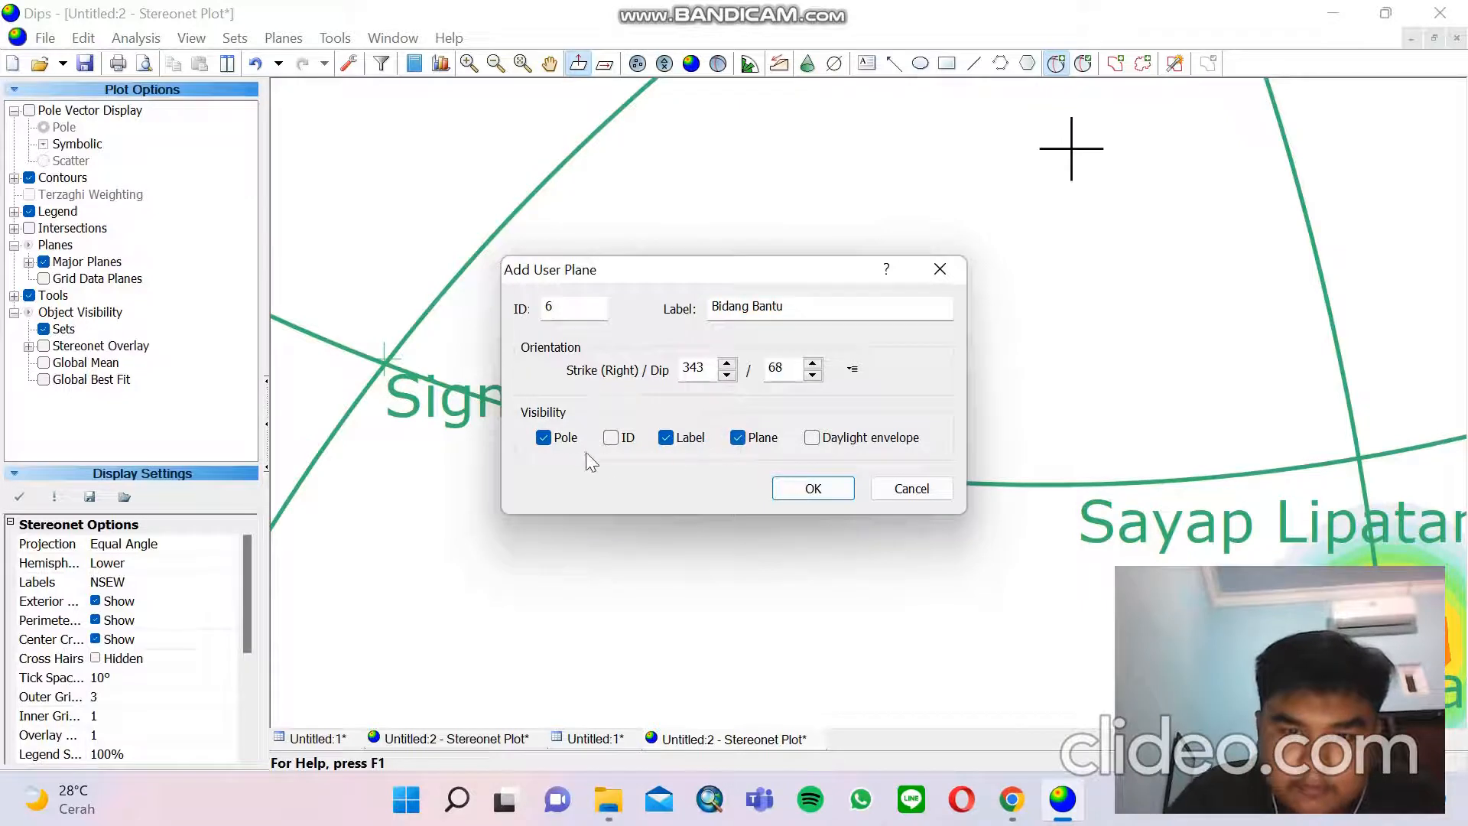
click(563, 438)
click(813, 489)
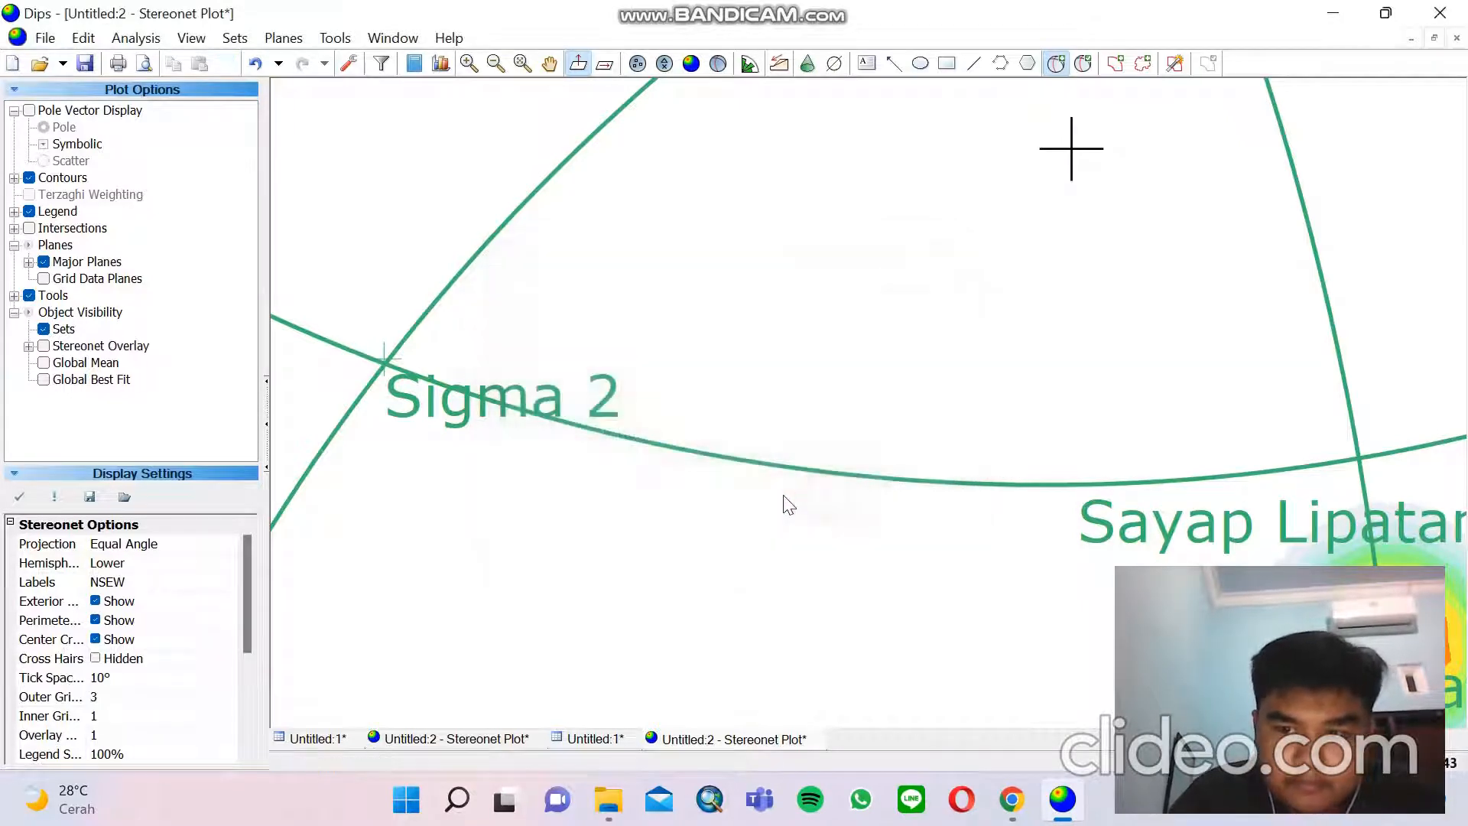
Measure the angle along Bidang Bantu between its intersections with the Sayap Lipatan 2 and Sayap Lipatan 1 planes
scroll(639, 387, down, 3)
scroll(639, 386, down, 1)
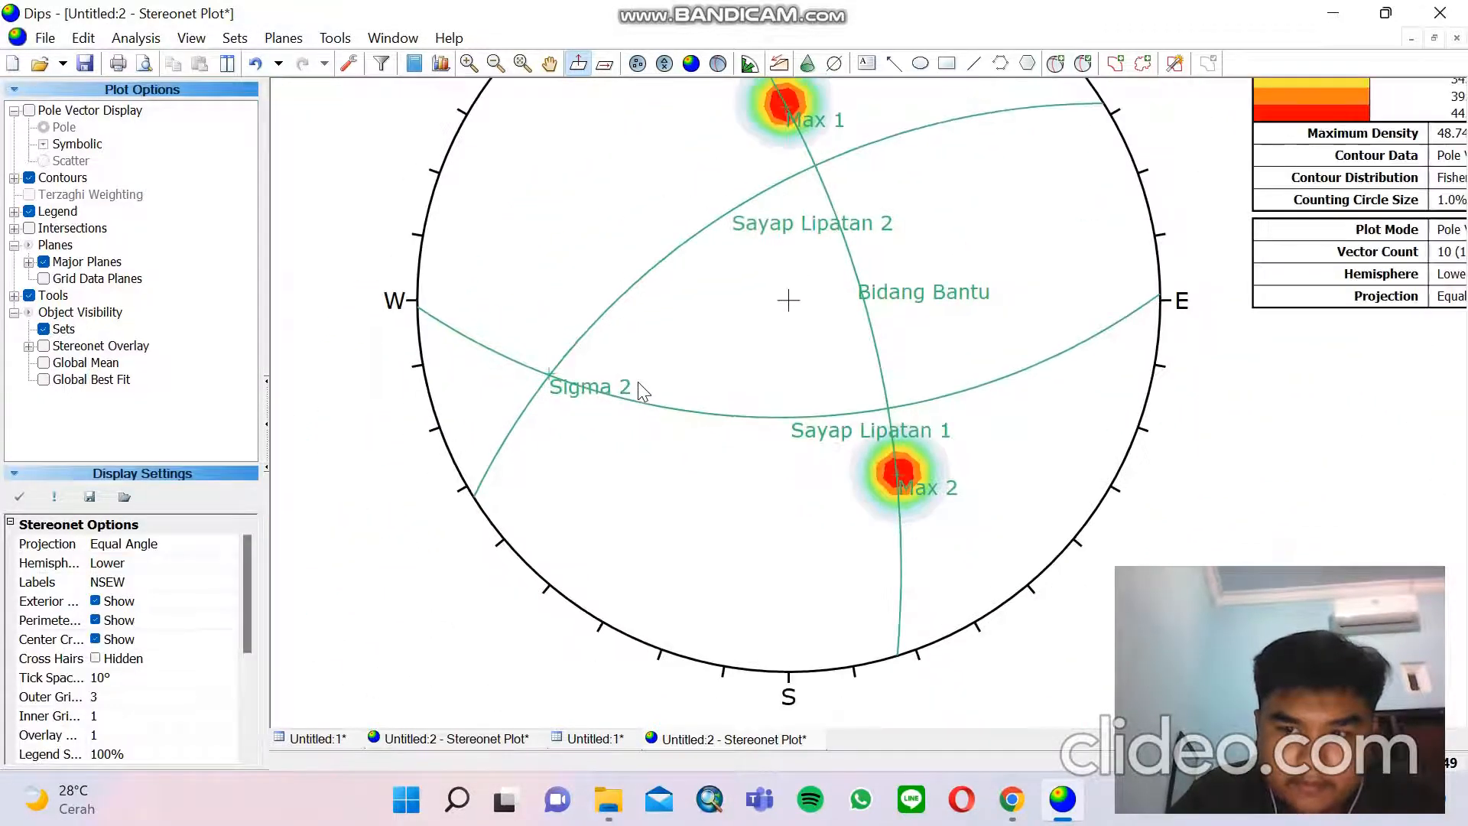
click(549, 63)
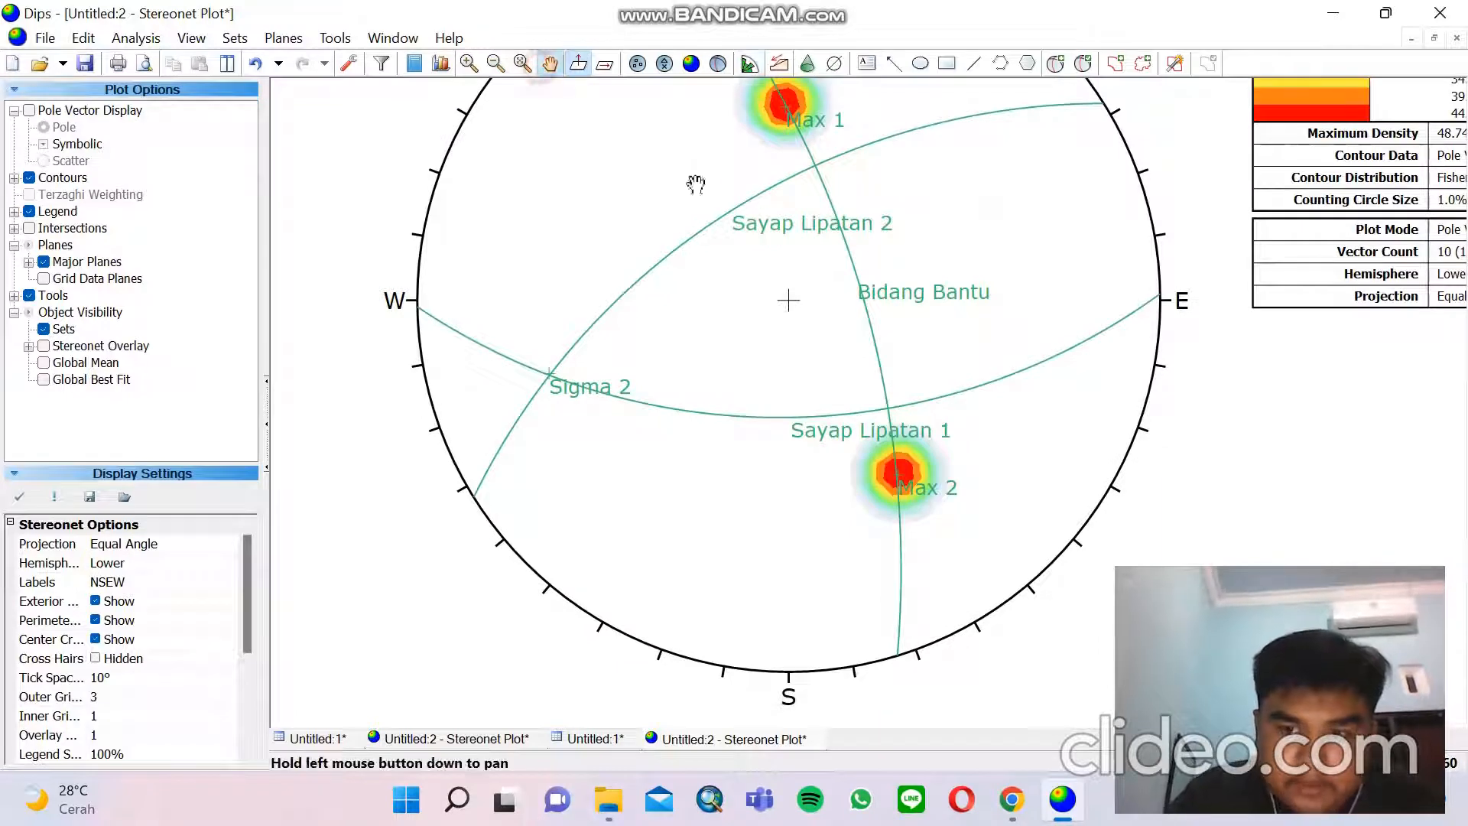
drag(716, 216, 720, 312)
scroll(735, 396, up, 1)
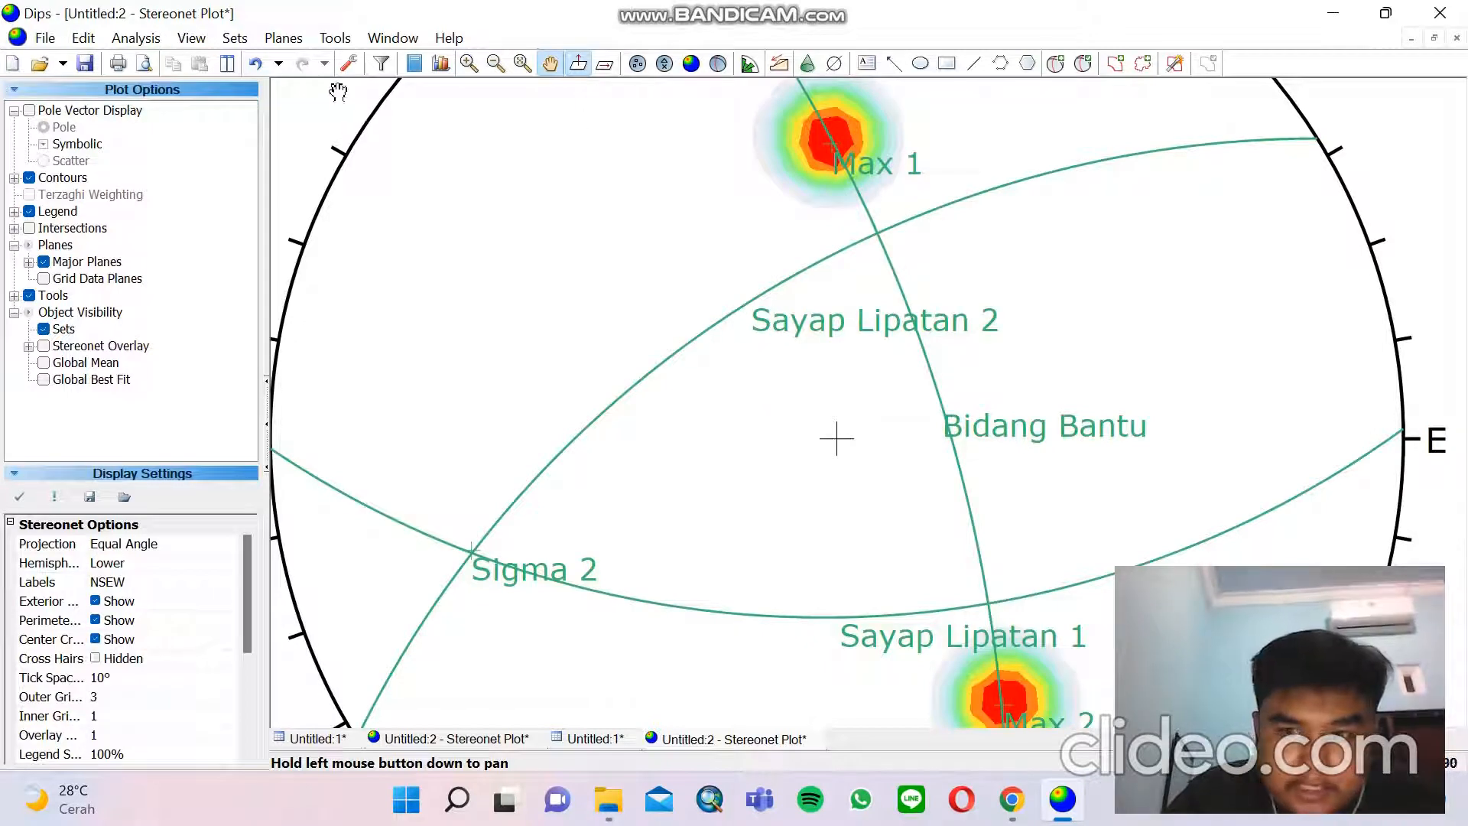
click(335, 38)
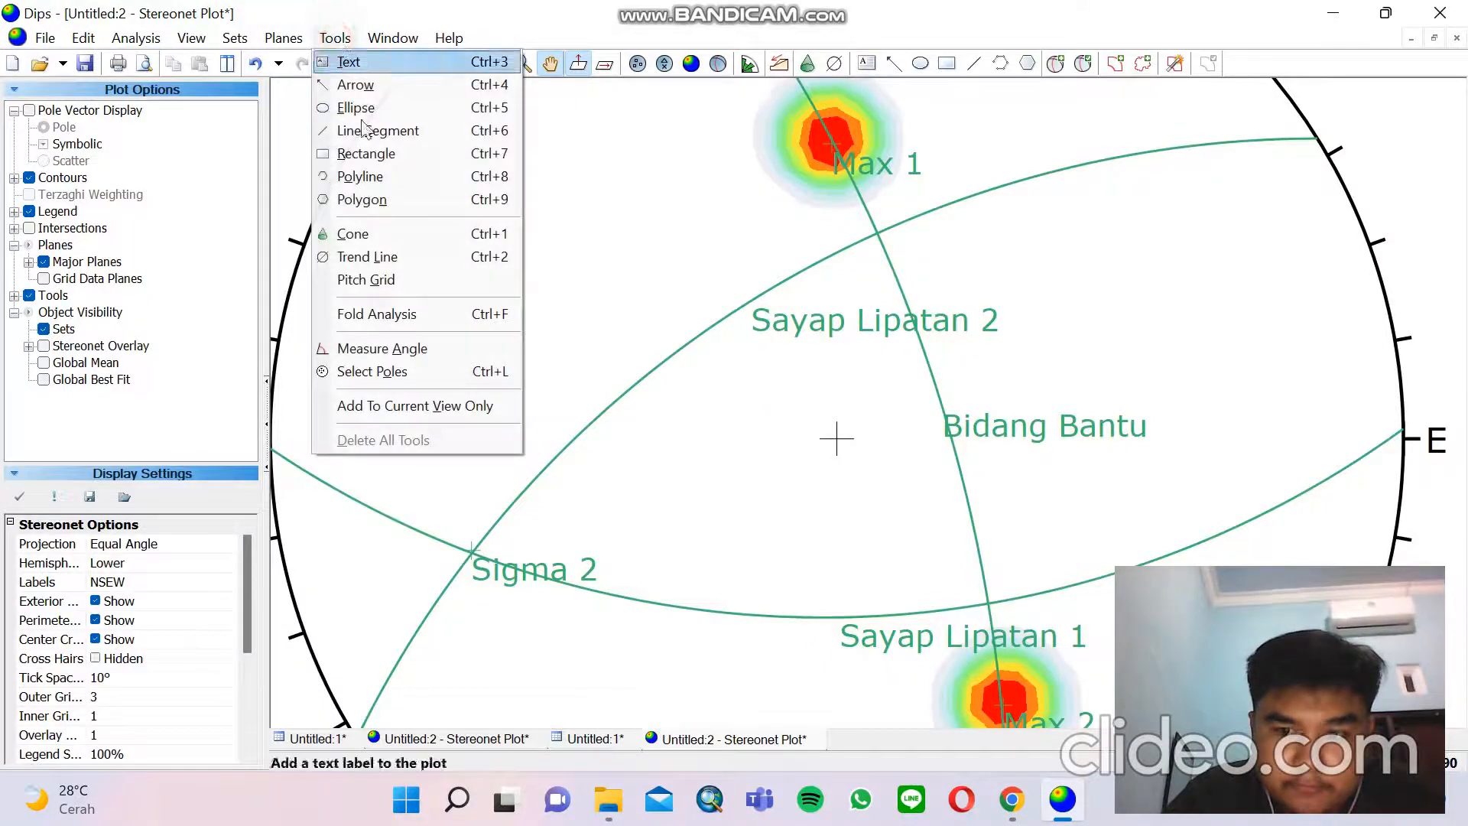
click(375, 346)
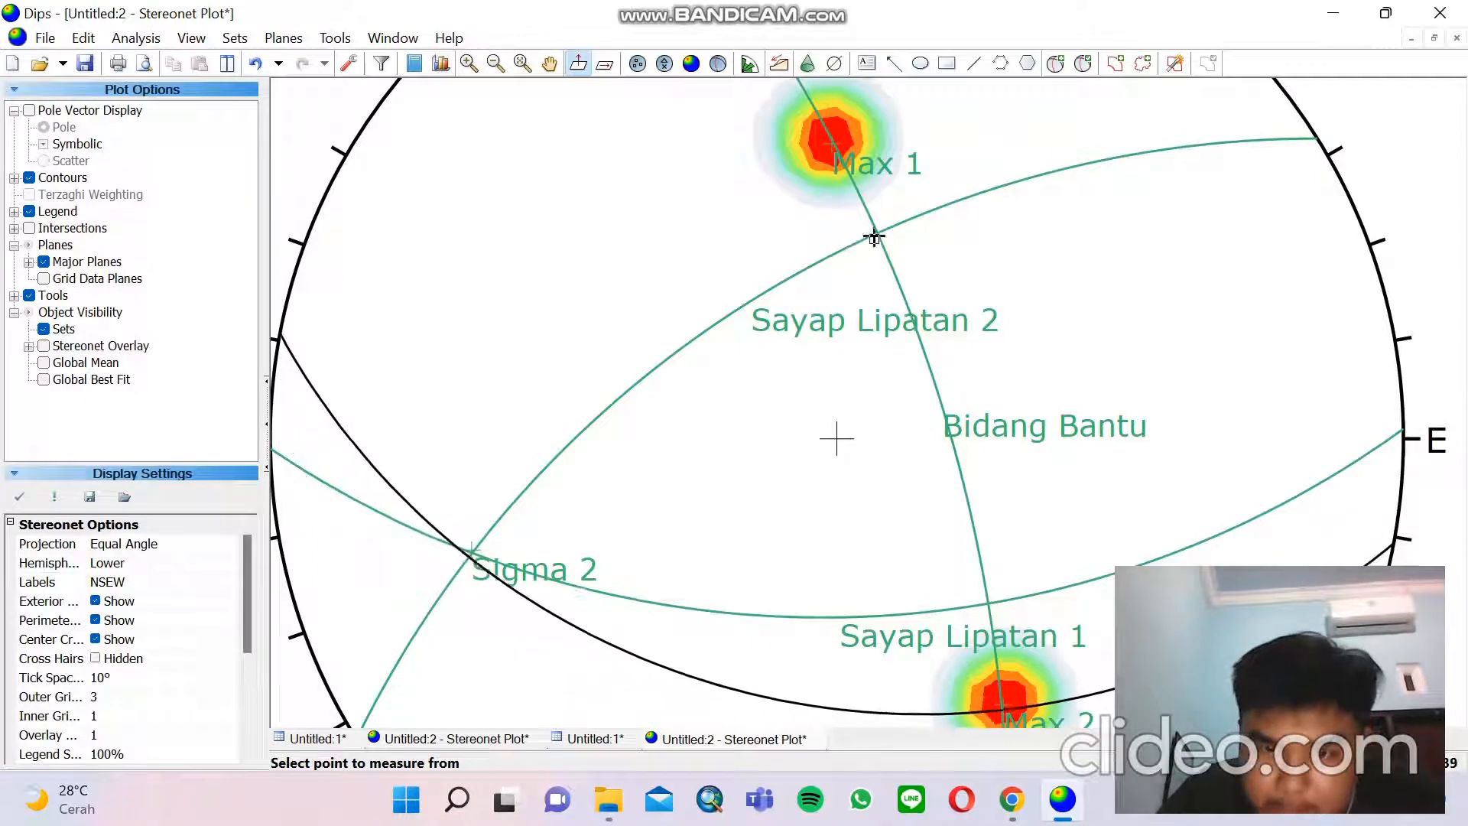
click(877, 233)
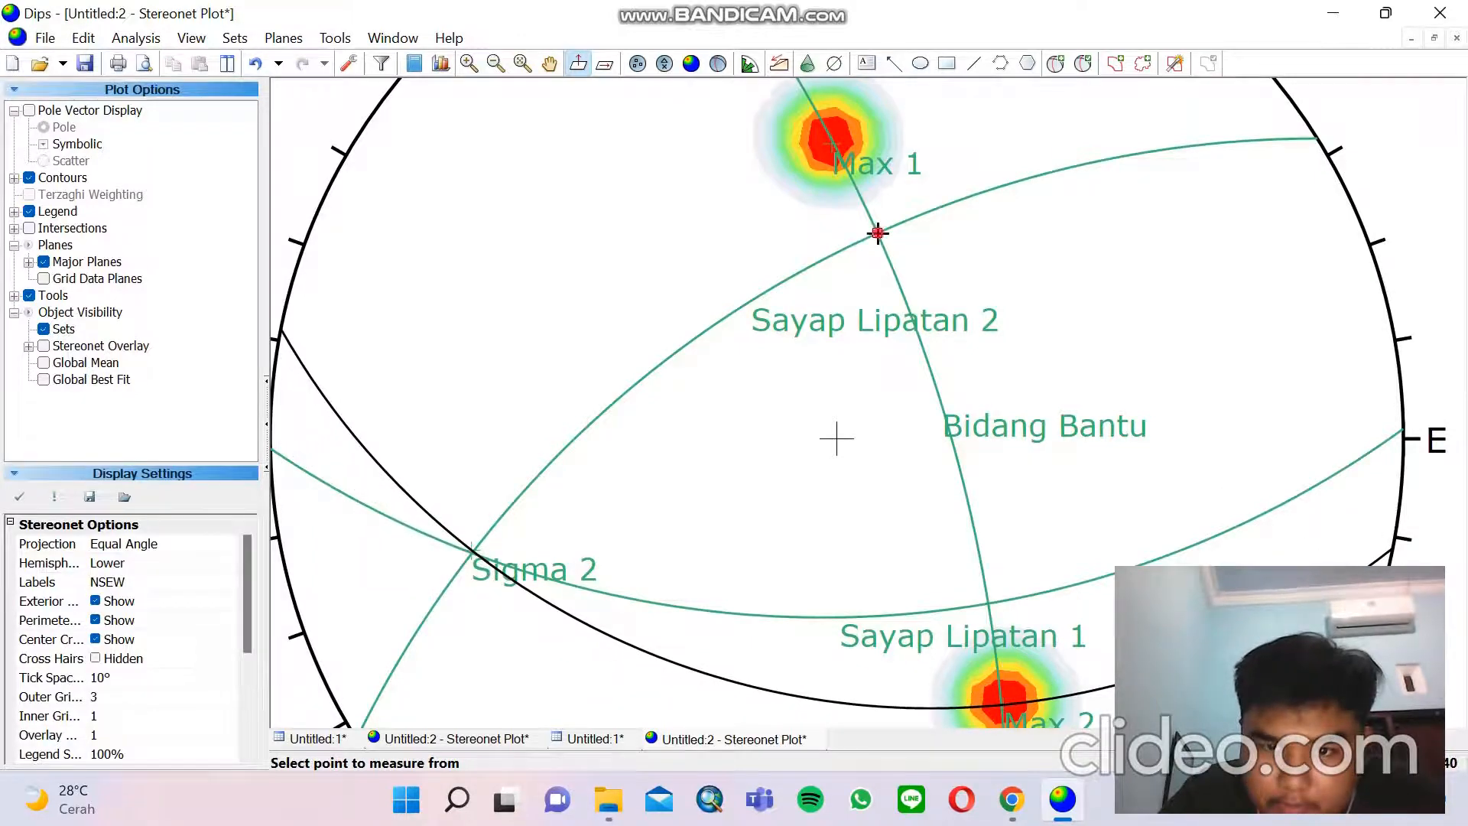
click(987, 604)
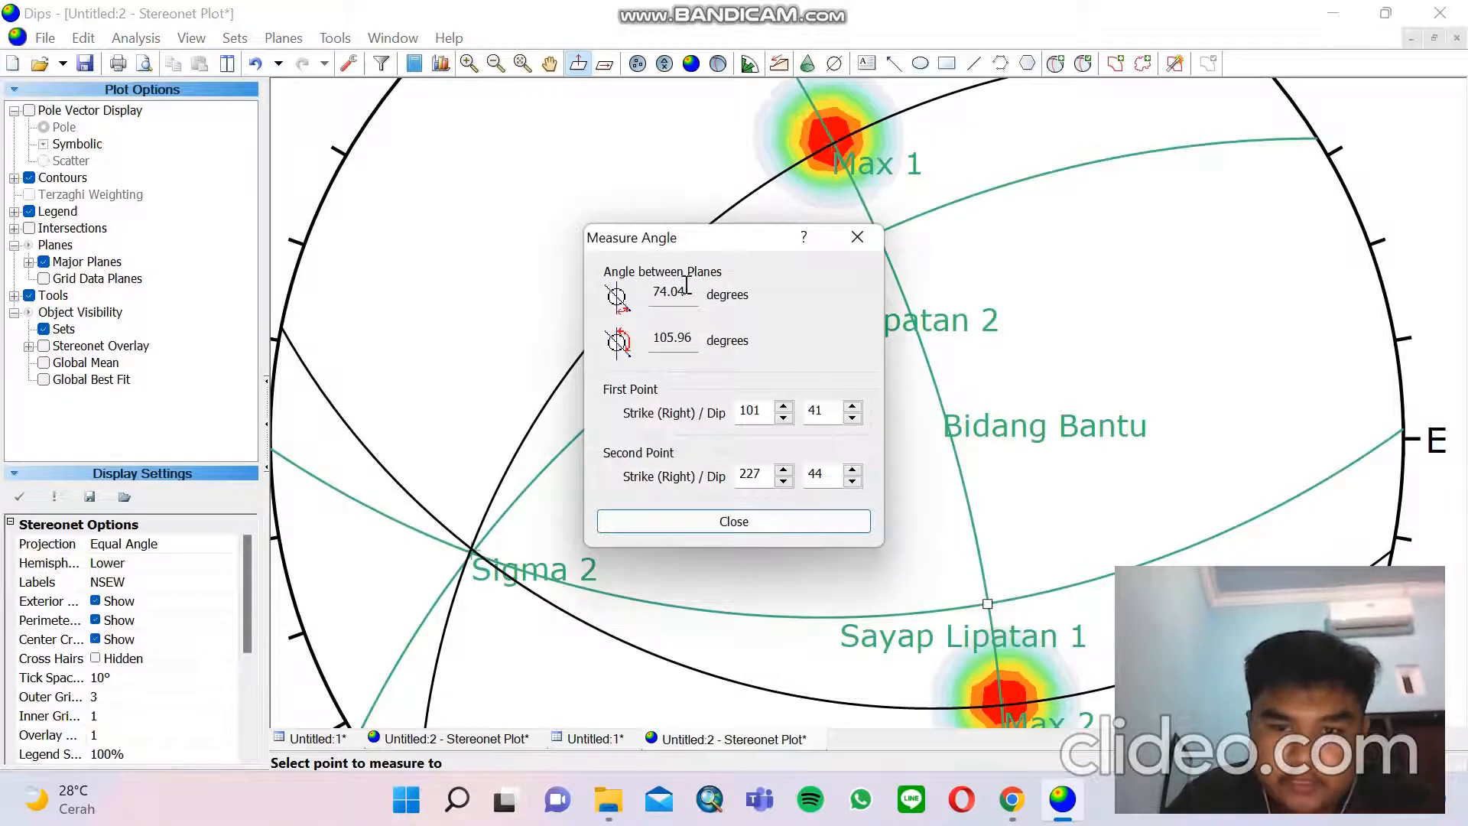
drag(687, 290, 619, 321)
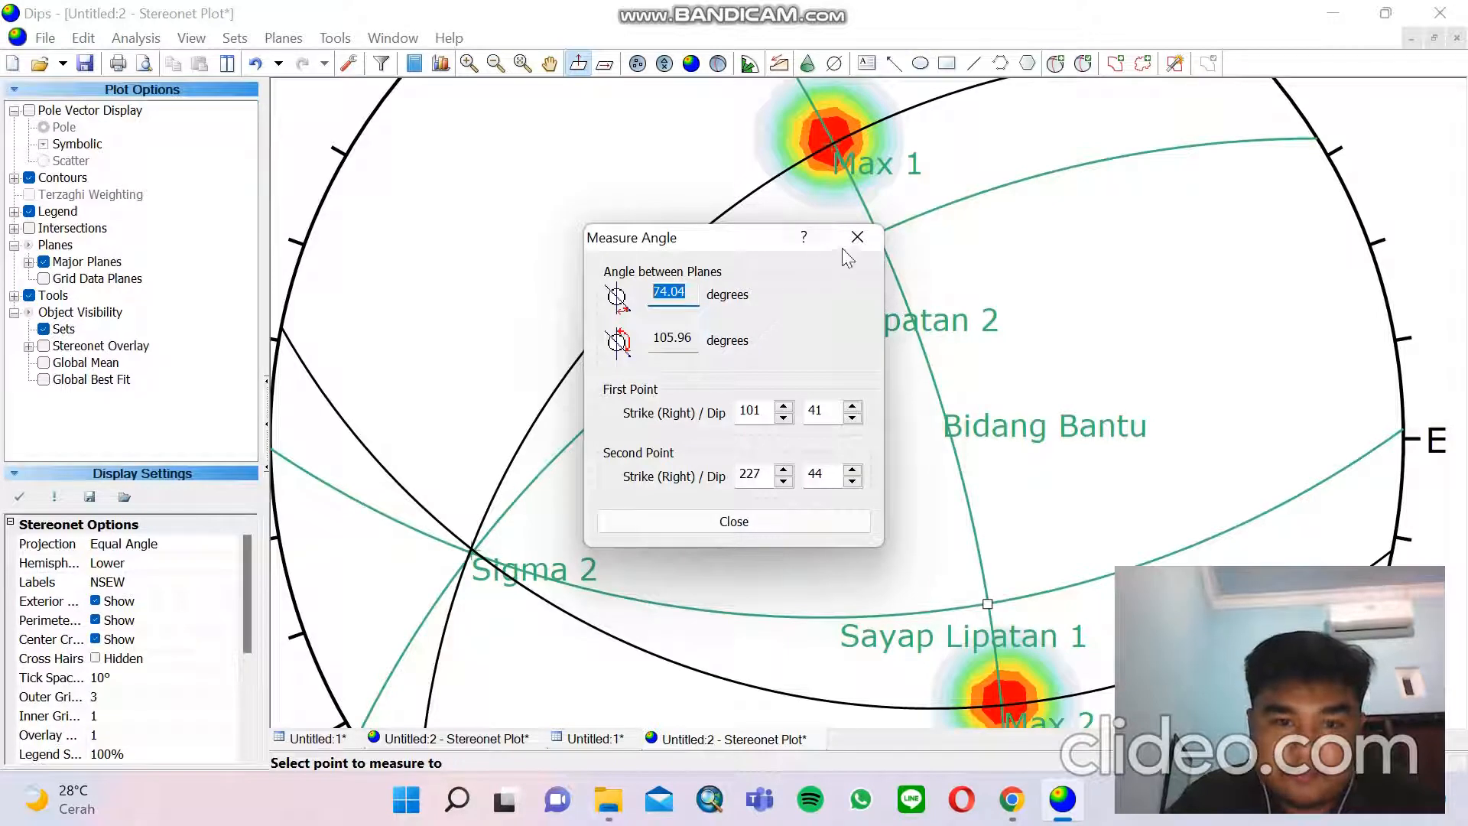
click(870, 247)
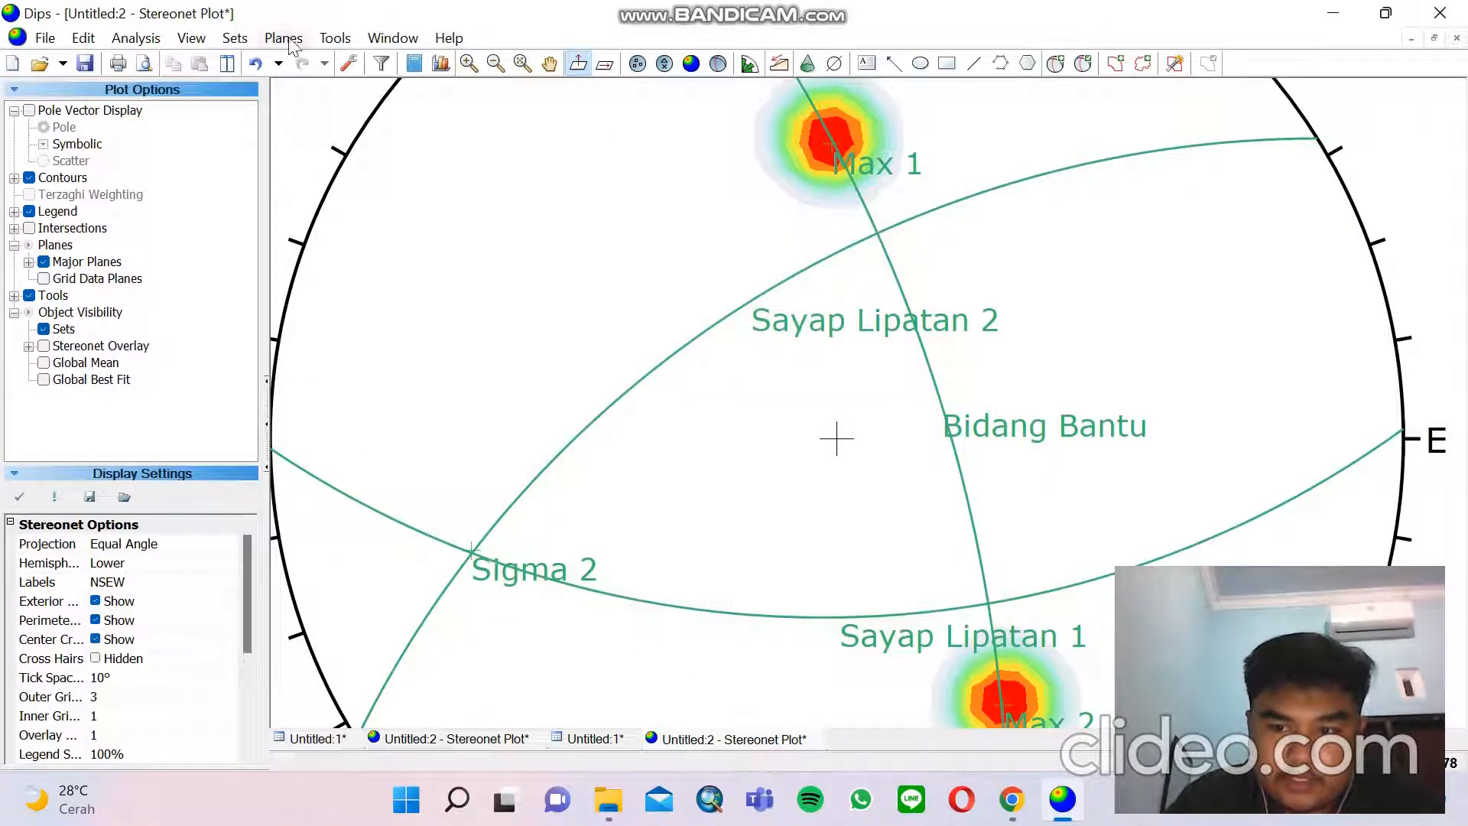
Add a pitch grid along the Bidang Bantu plane by placing it on the Sigma 2 pole
click(335, 38)
click(344, 278)
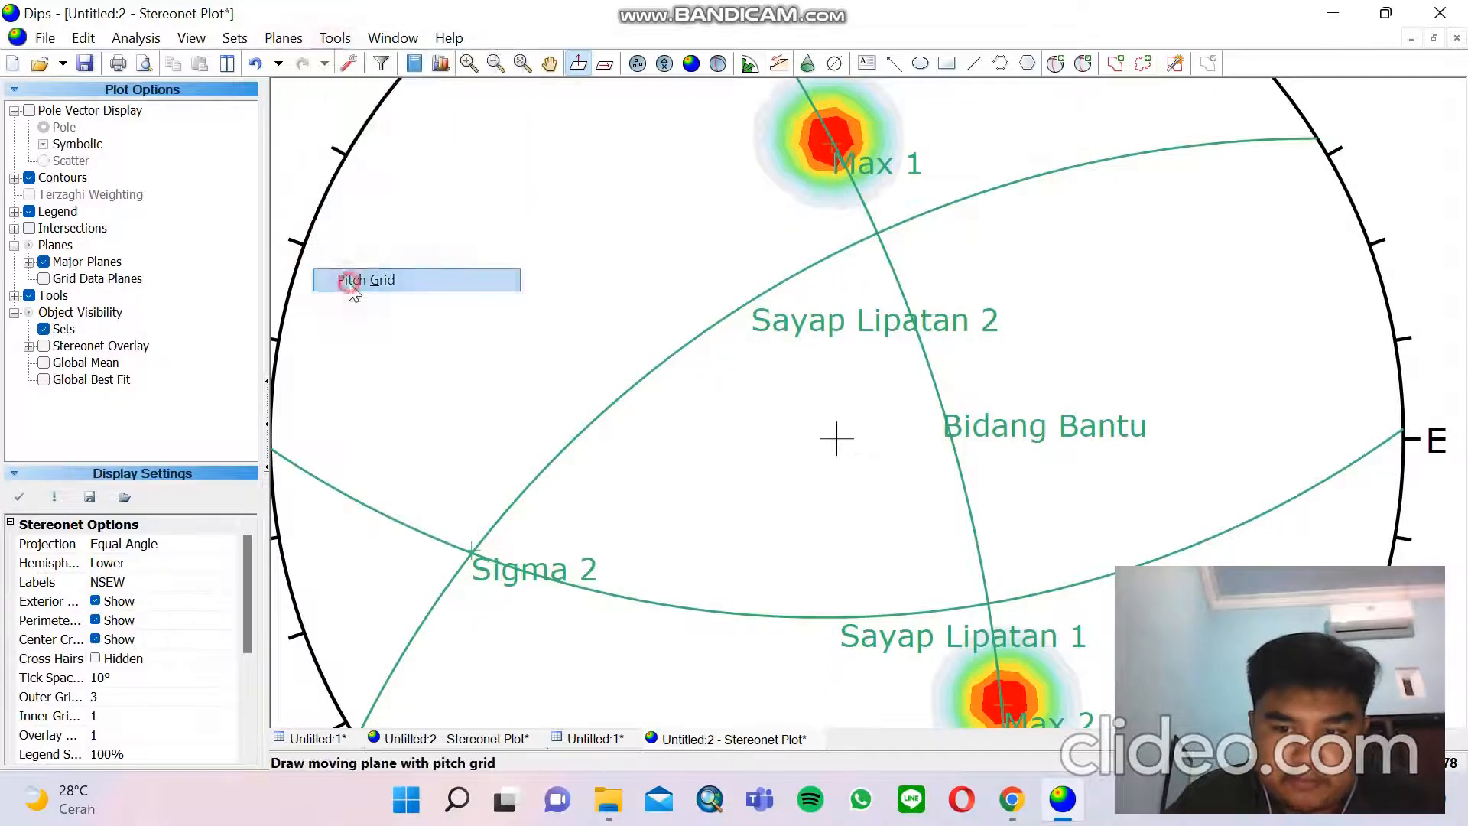
scroll(500, 605, up, 3)
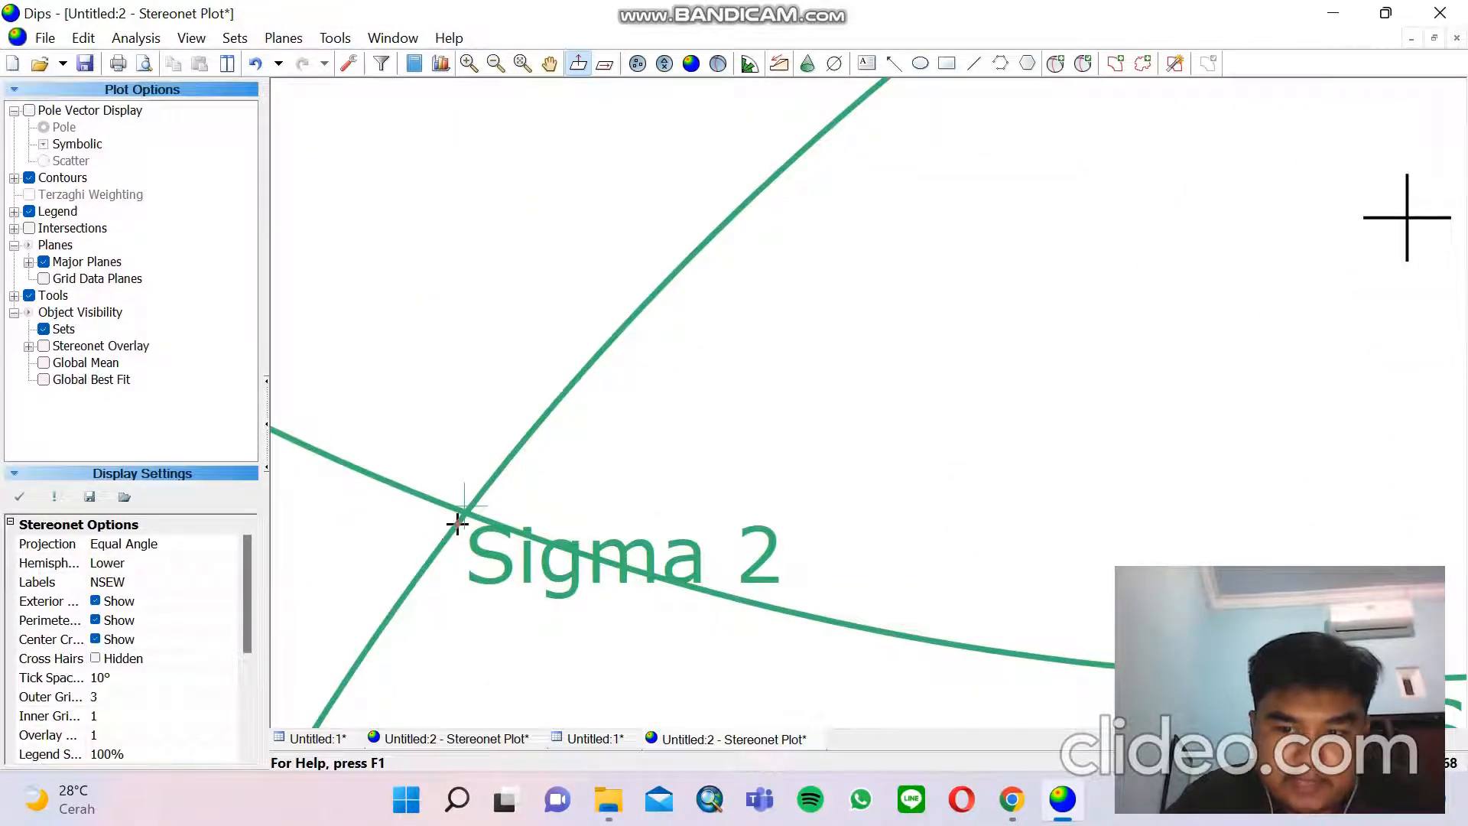
scroll(490, 459, down, 3)
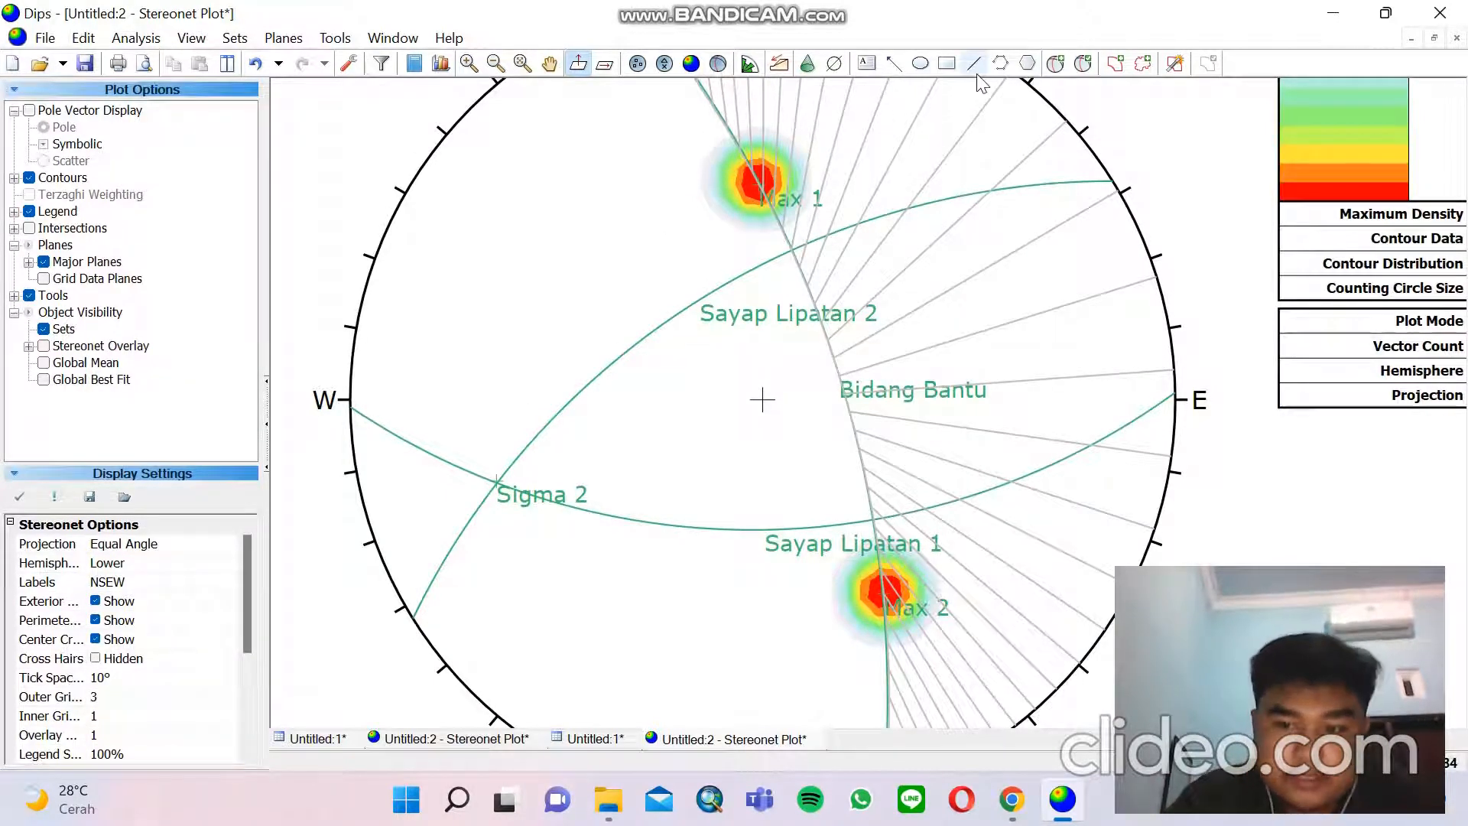
Add a user plane labelled Sigma 1 at 149/23 on a Bidang Bantu pitch grid line between the limb planes, showing only its pole and label
click(1056, 64)
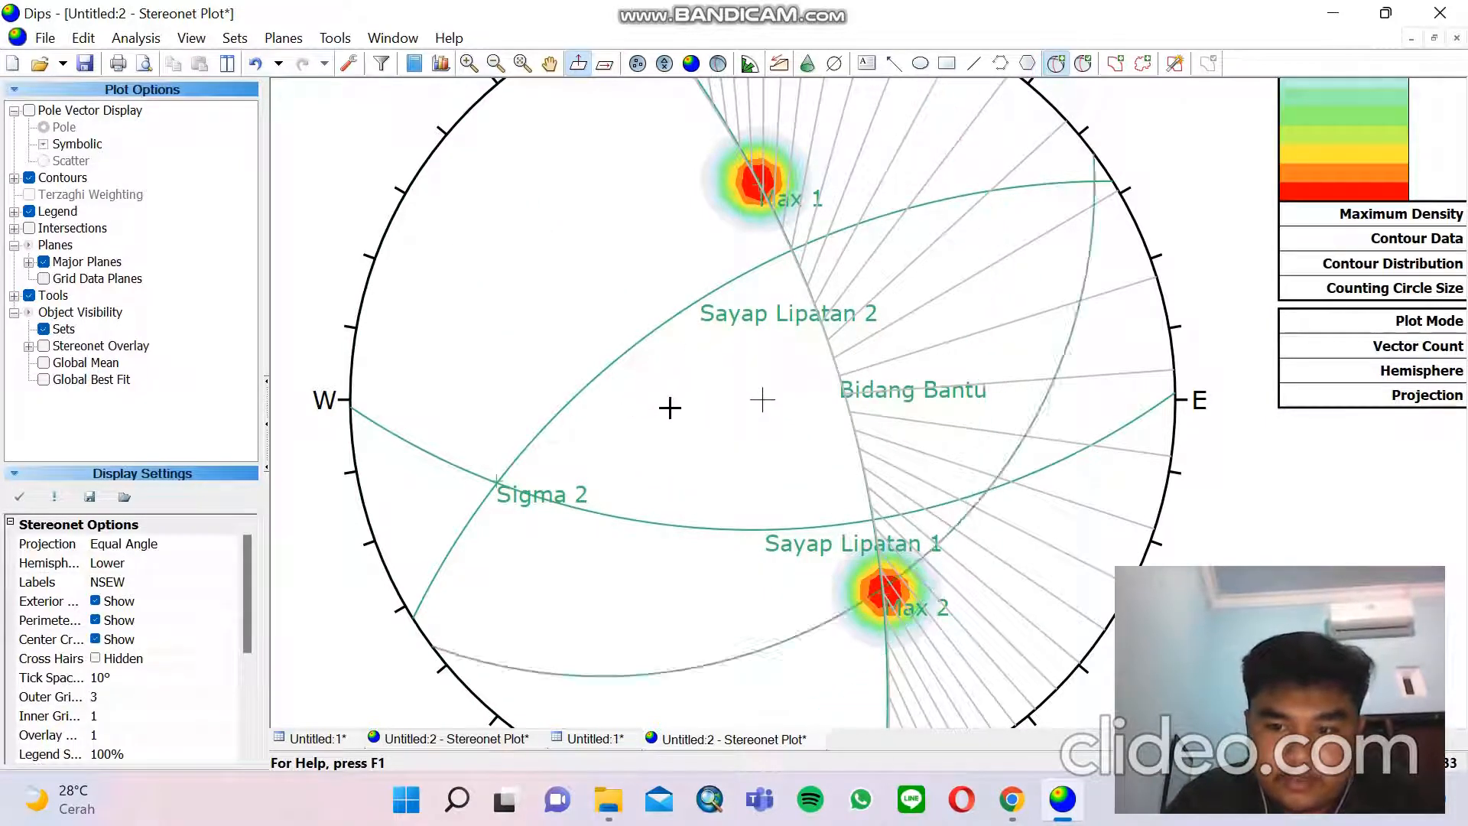
scroll(738, 278, up, 3)
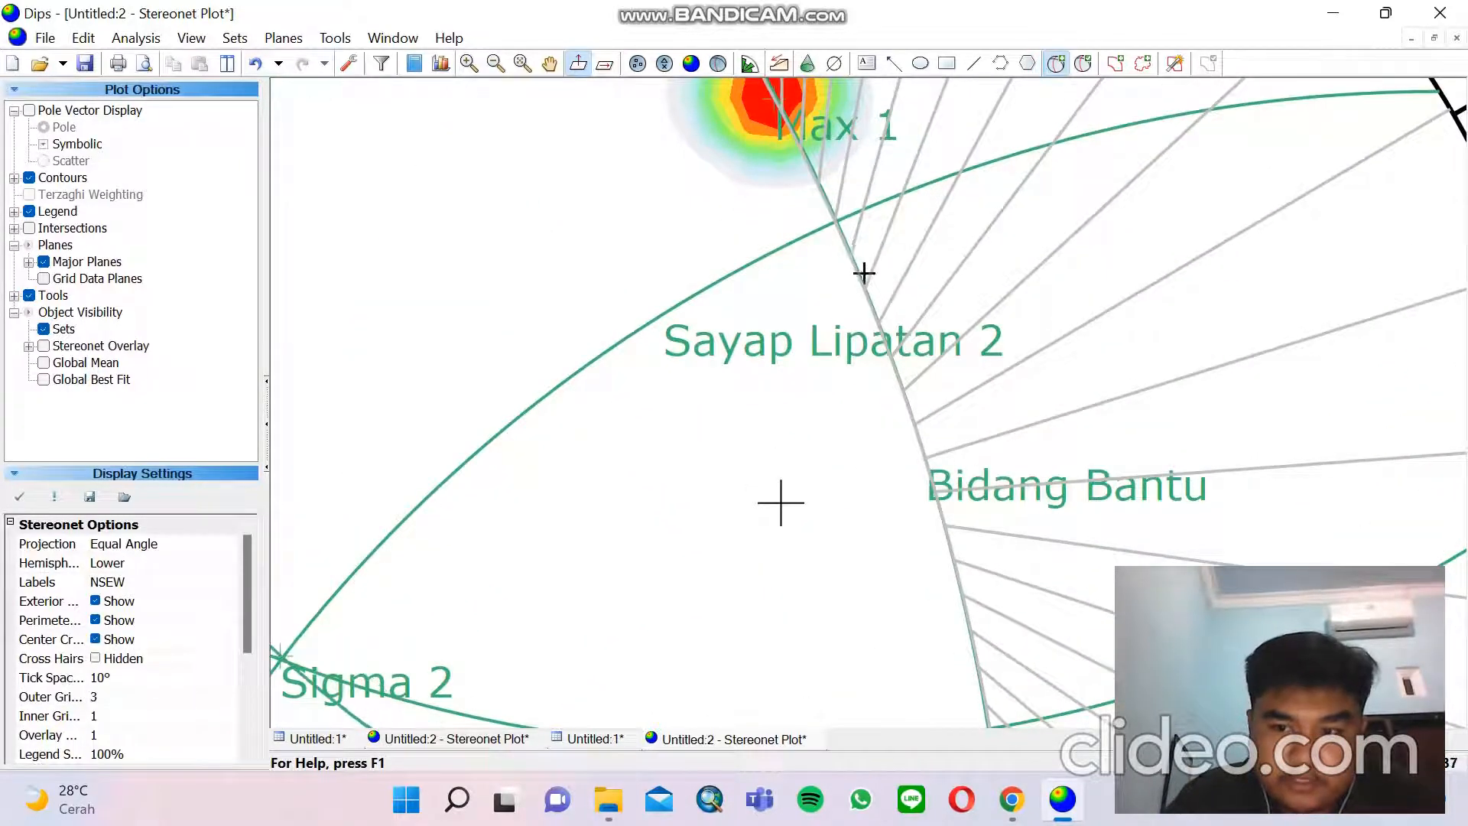
click(916, 423)
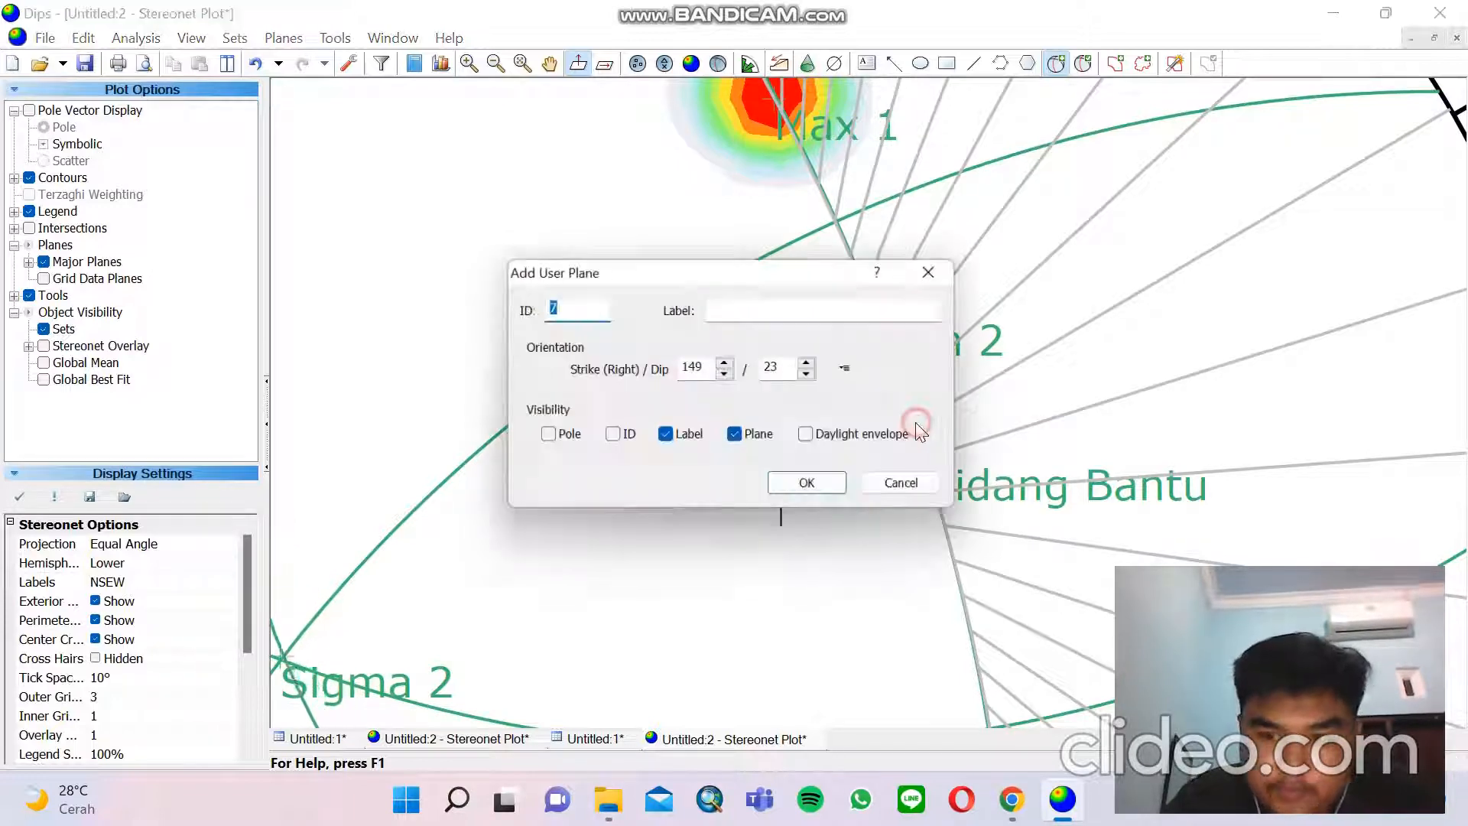
click(848, 309)
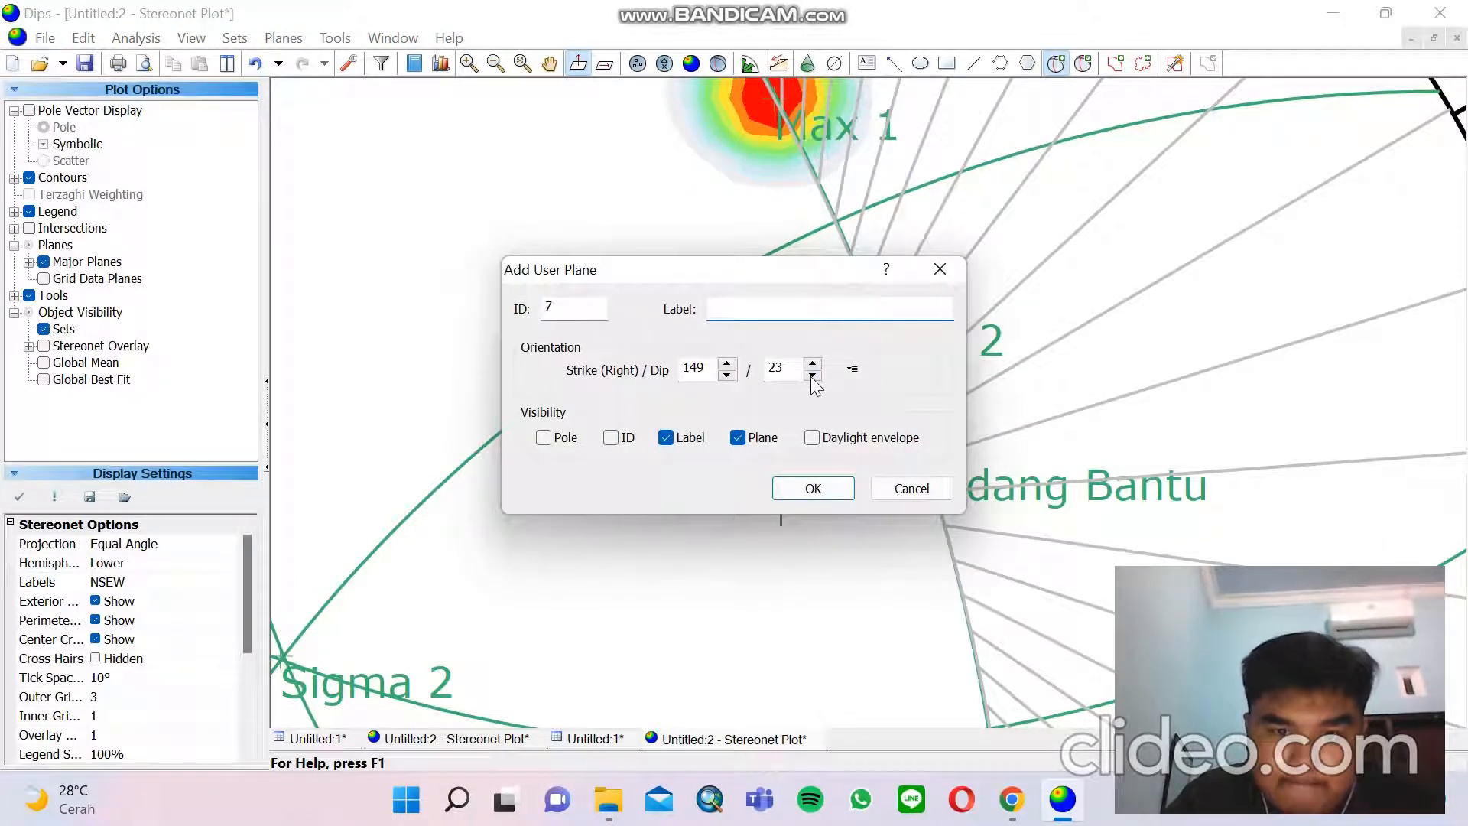
text(Si)
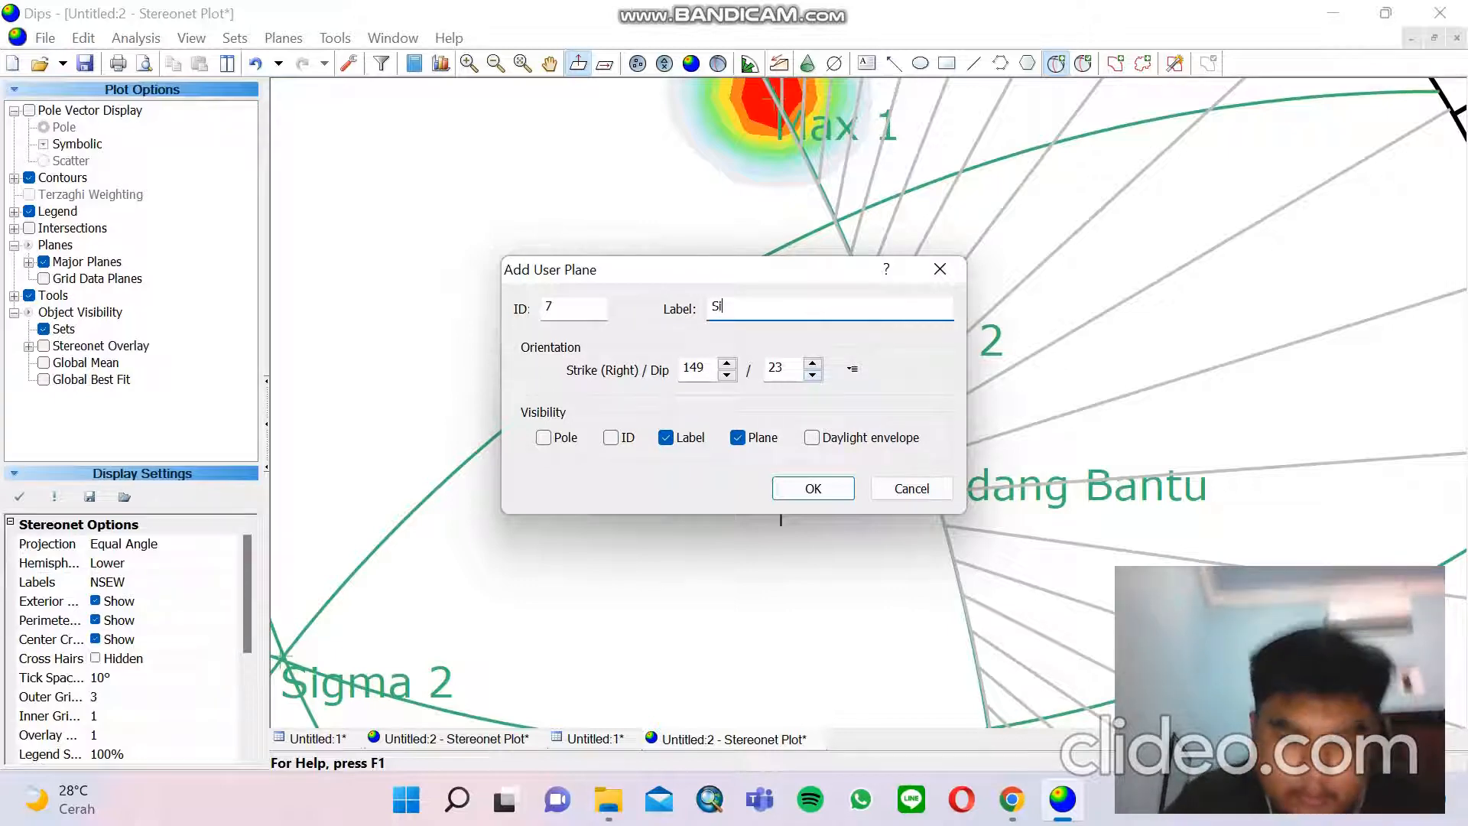
text(gma 1)
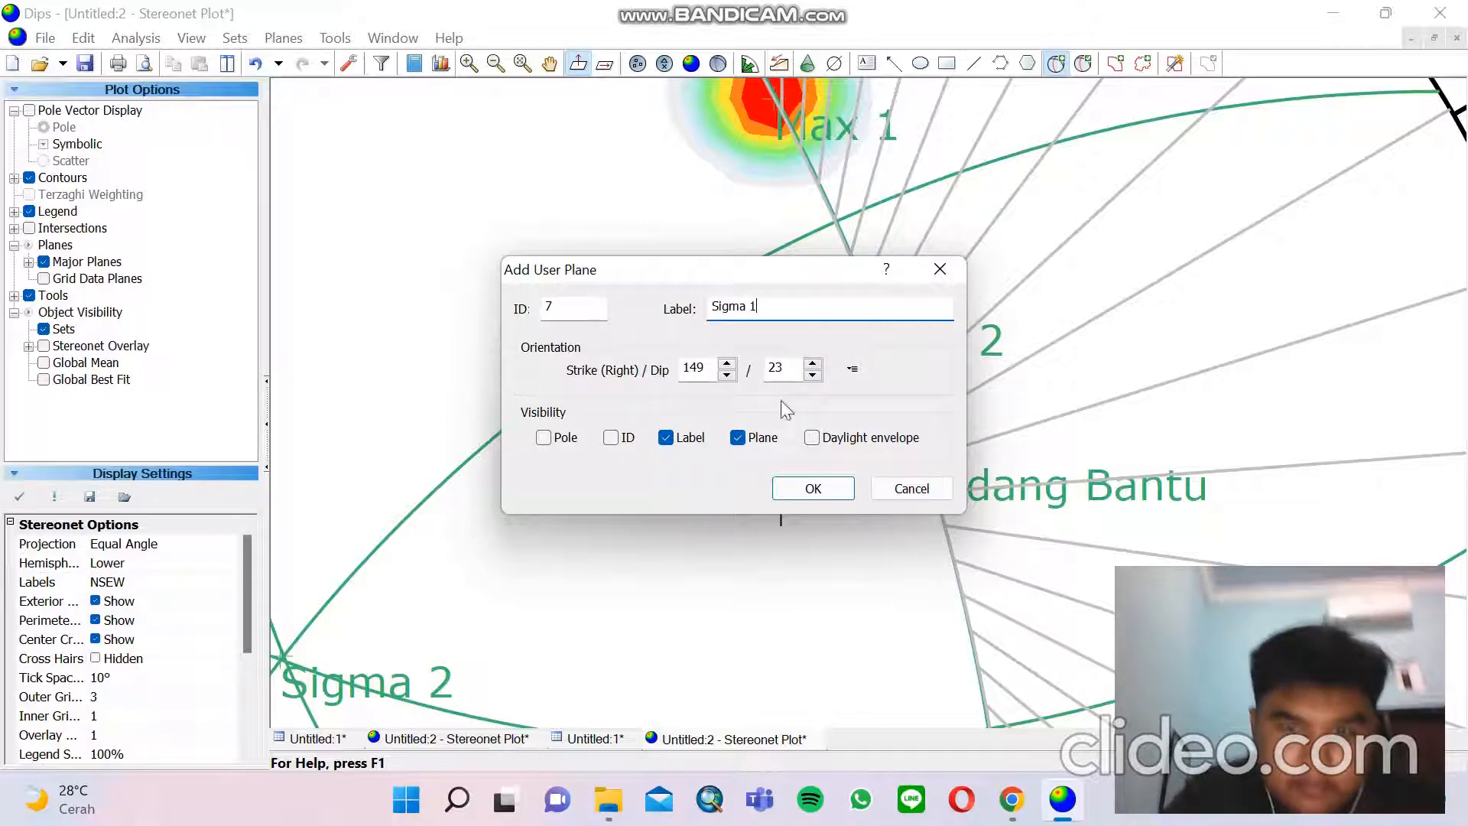
click(754, 442)
click(543, 438)
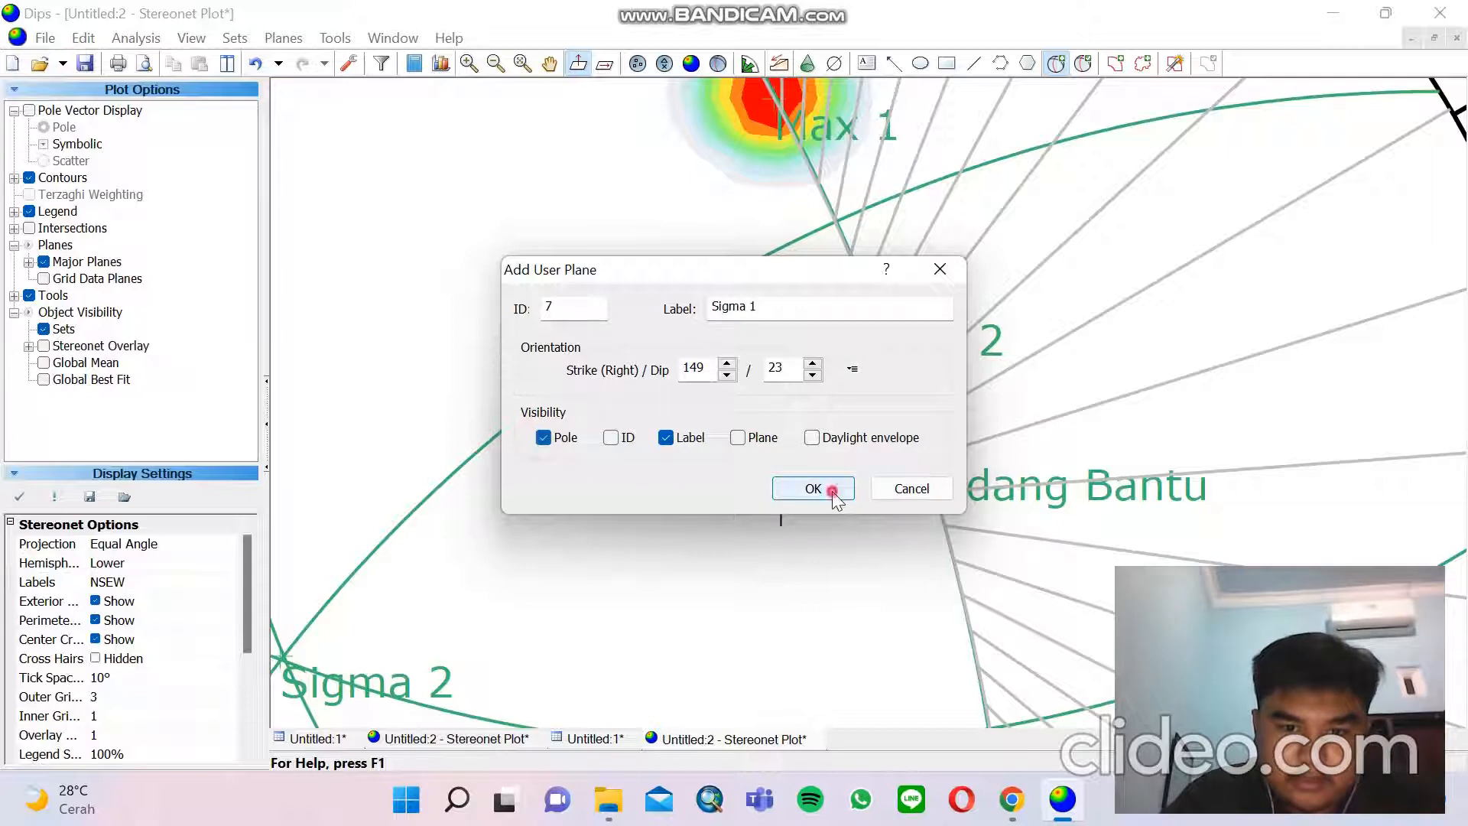
click(813, 487)
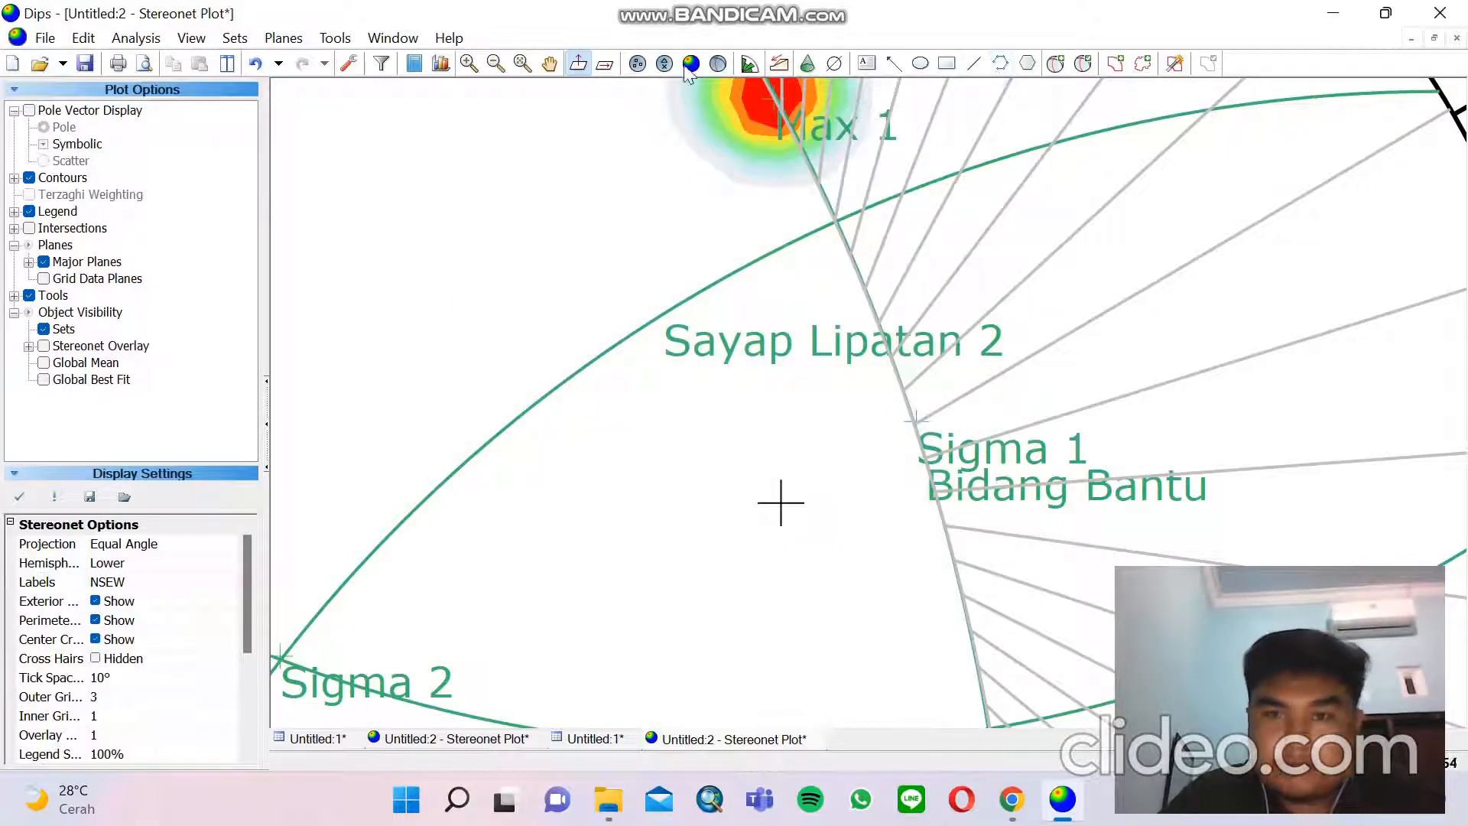
Add a user plane labelled Sigma 3 at 251/85 on Bidang Bantu, its great circle passing through Sigma 1 and Sigma 2, showing only pole and label
click(549, 63)
drag(731, 430, 587, 254)
scroll(577, 222, down, 1)
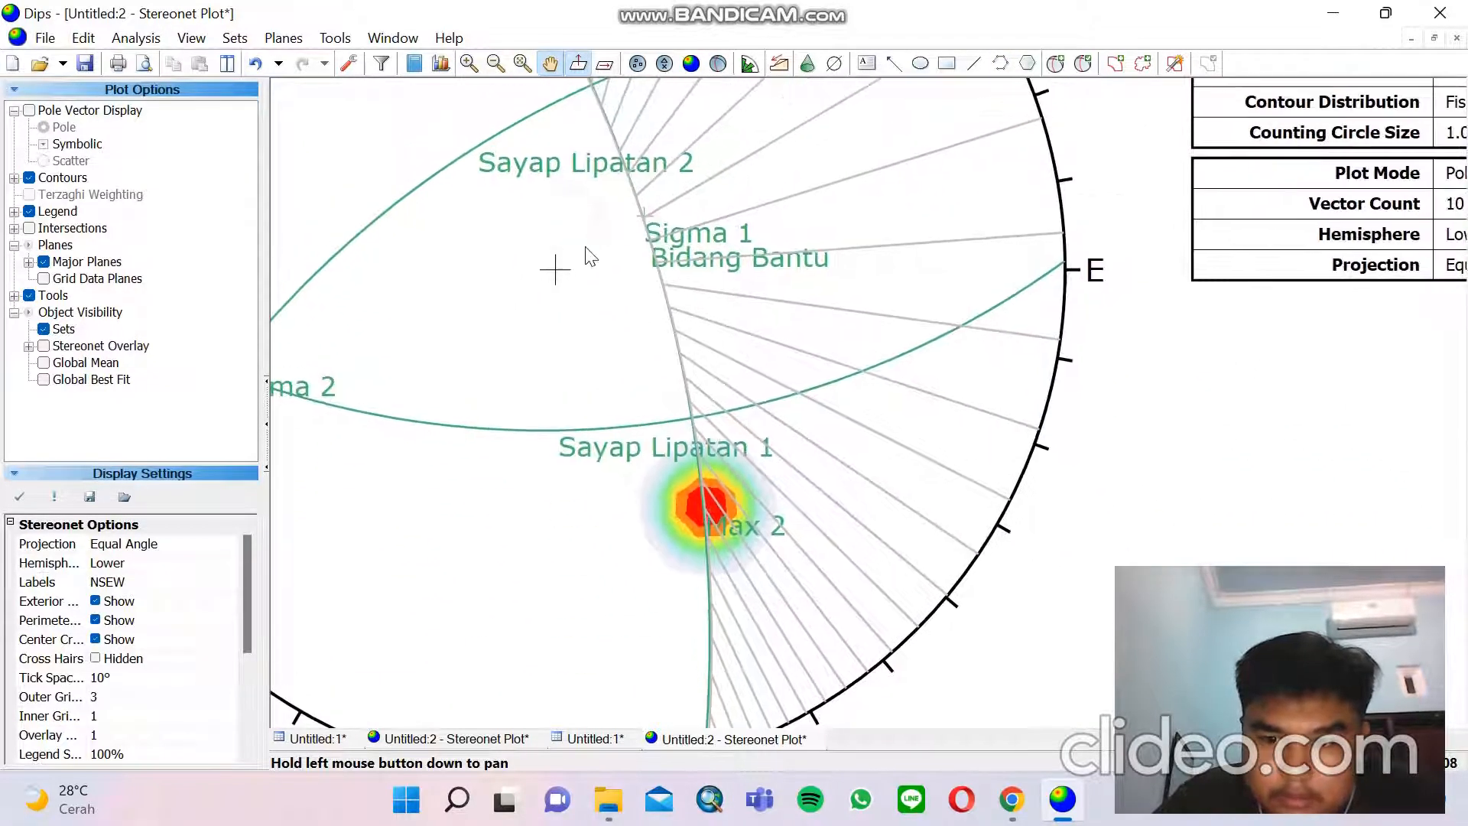
click(1055, 63)
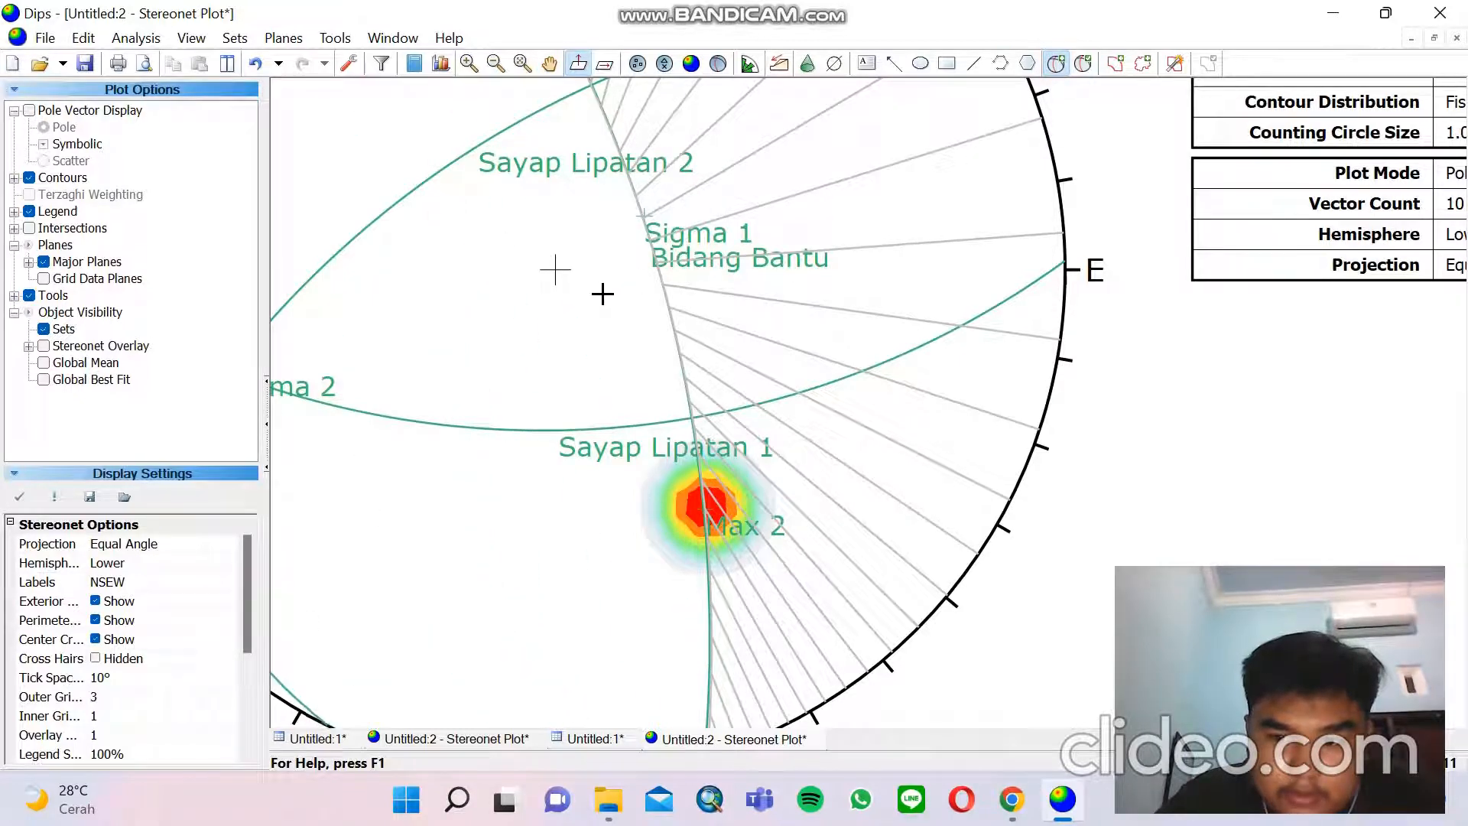
scroll(603, 295, up, 1)
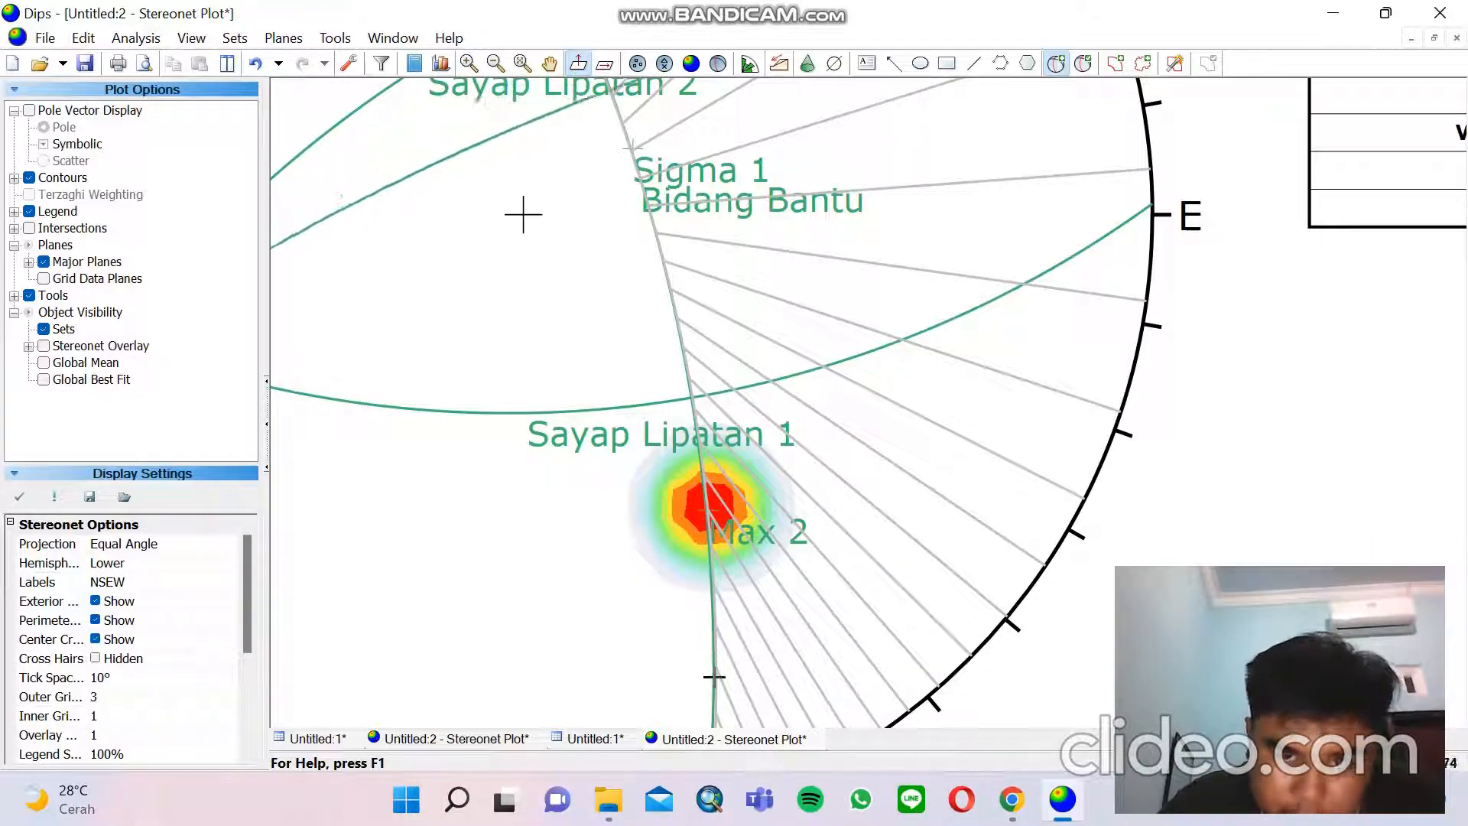
scroll(713, 669, down, 1)
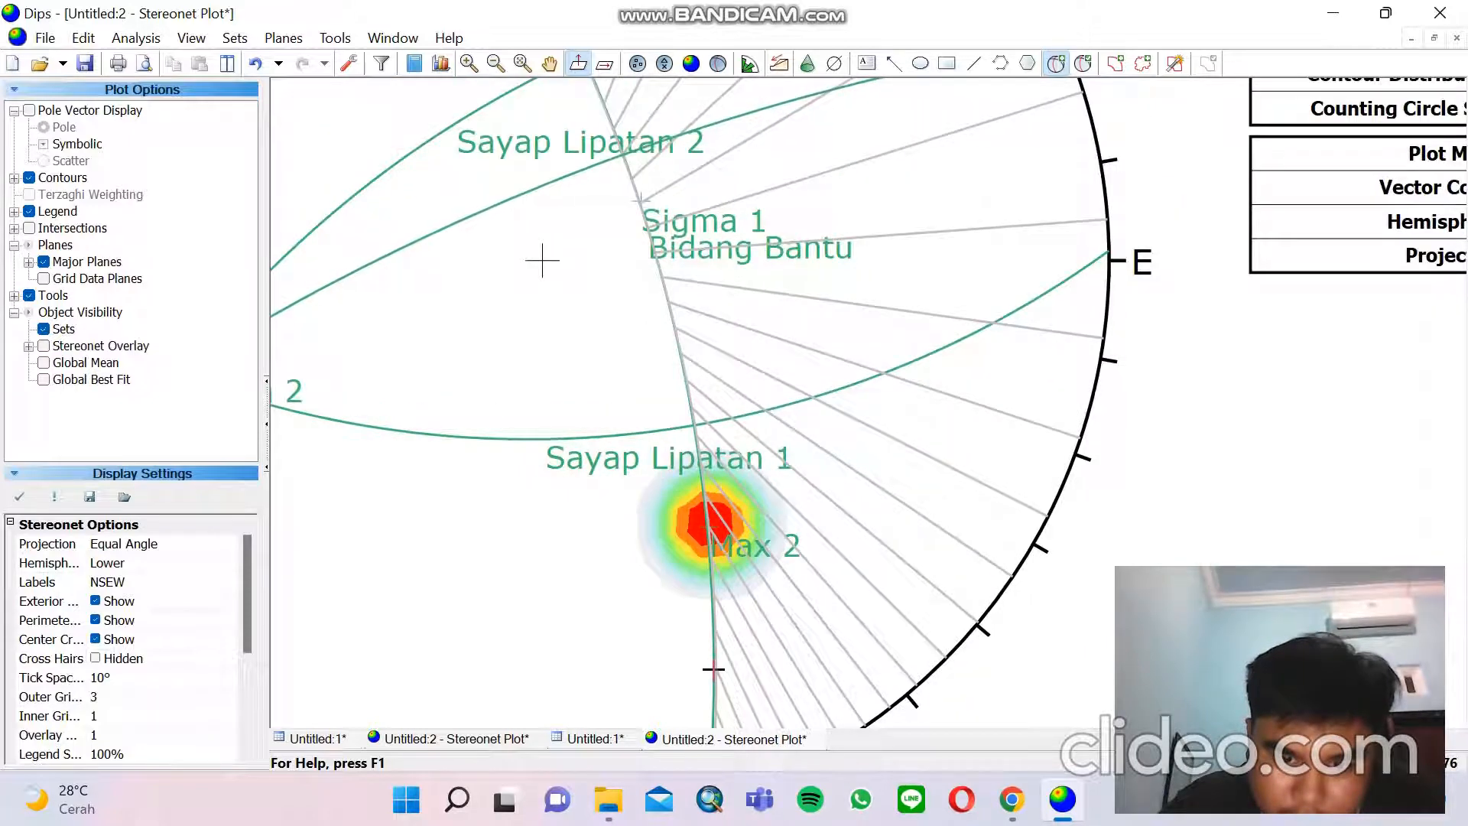
scroll(713, 700, down, 2)
scroll(717, 710, down, 1)
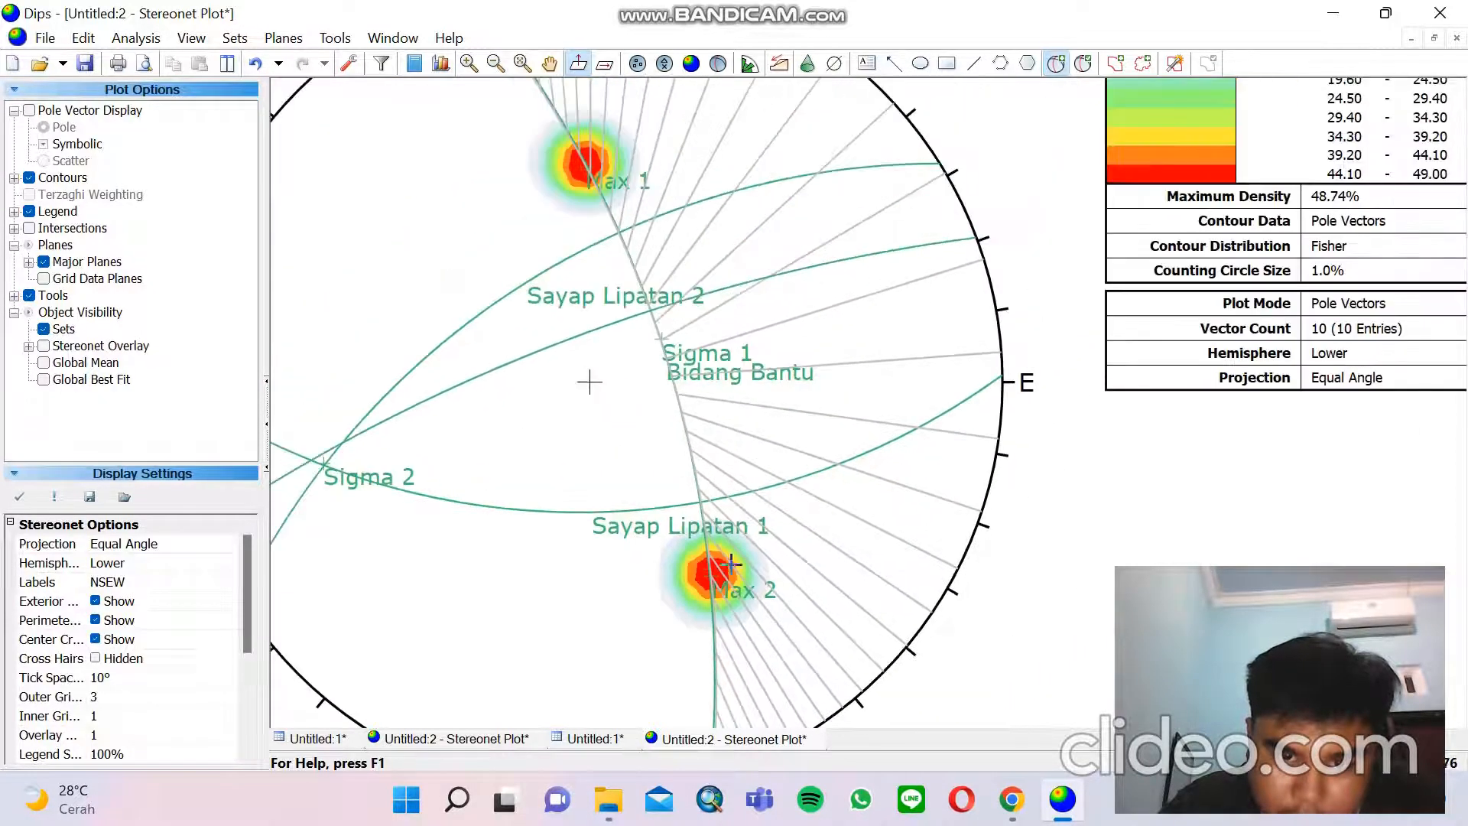
click(549, 64)
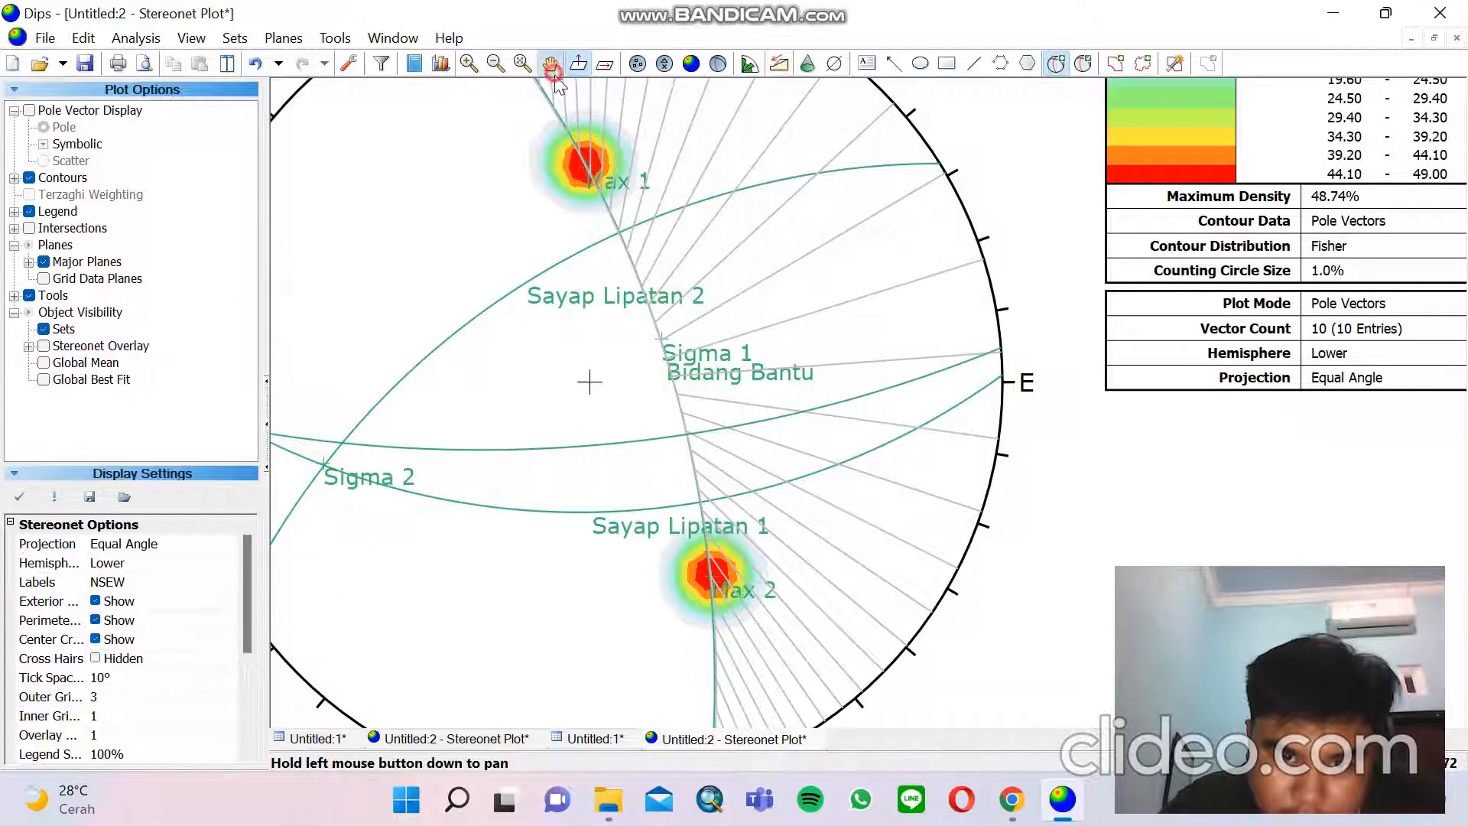
drag(923, 281, 972, 199)
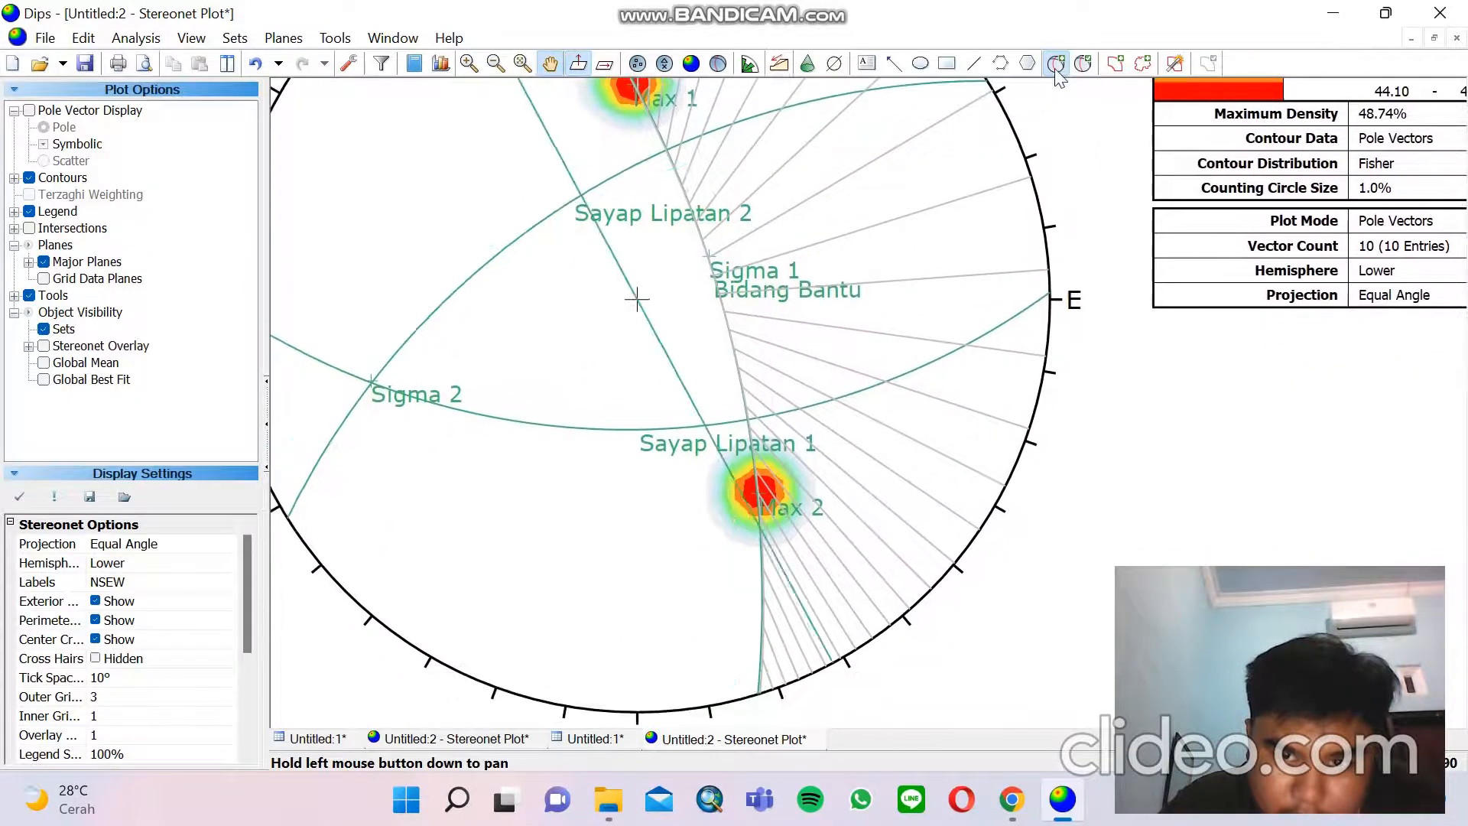
click(1056, 66)
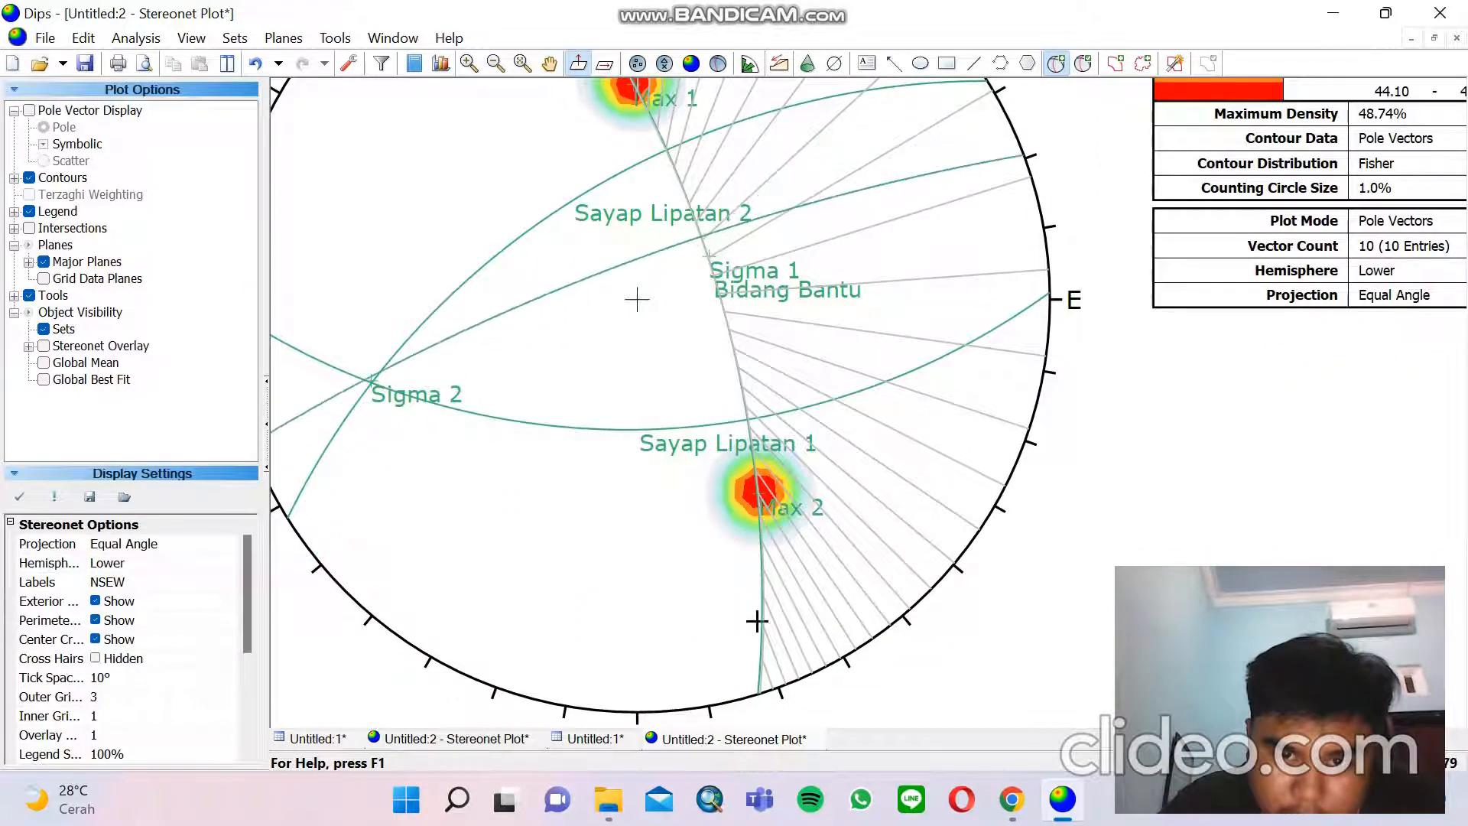
click(772, 659)
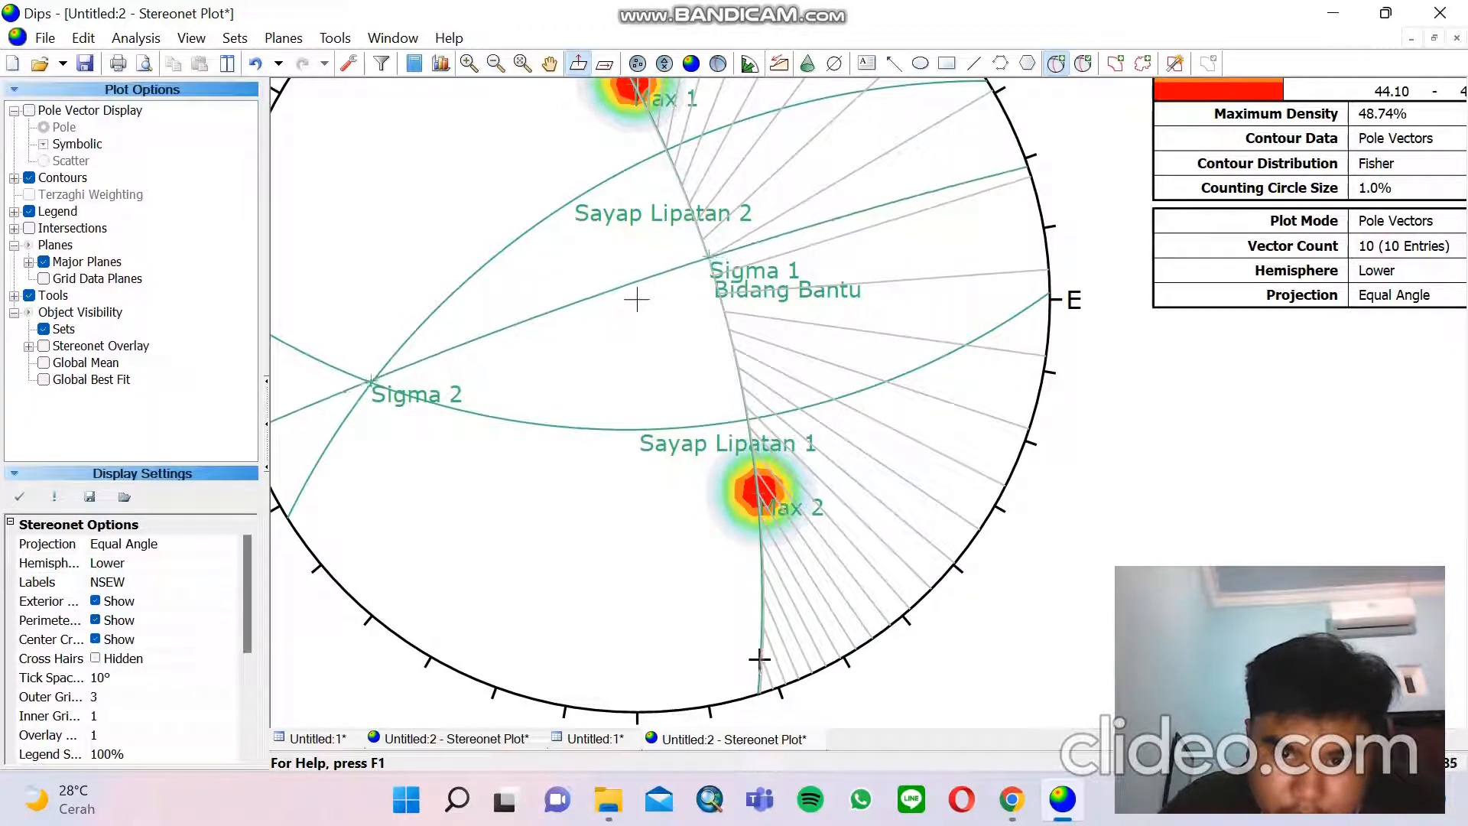
click(761, 659)
click(757, 308)
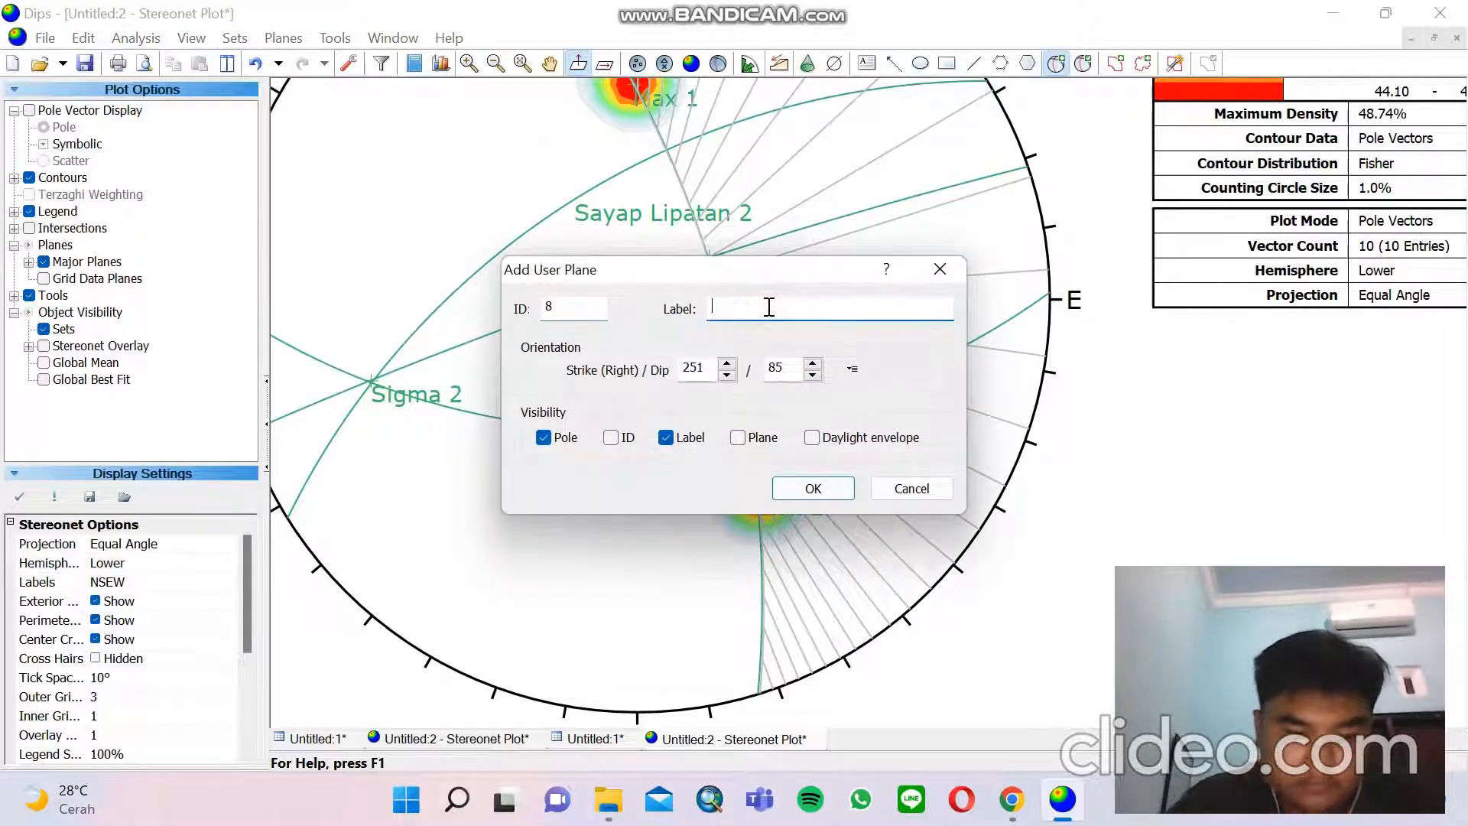
text(Sigma)
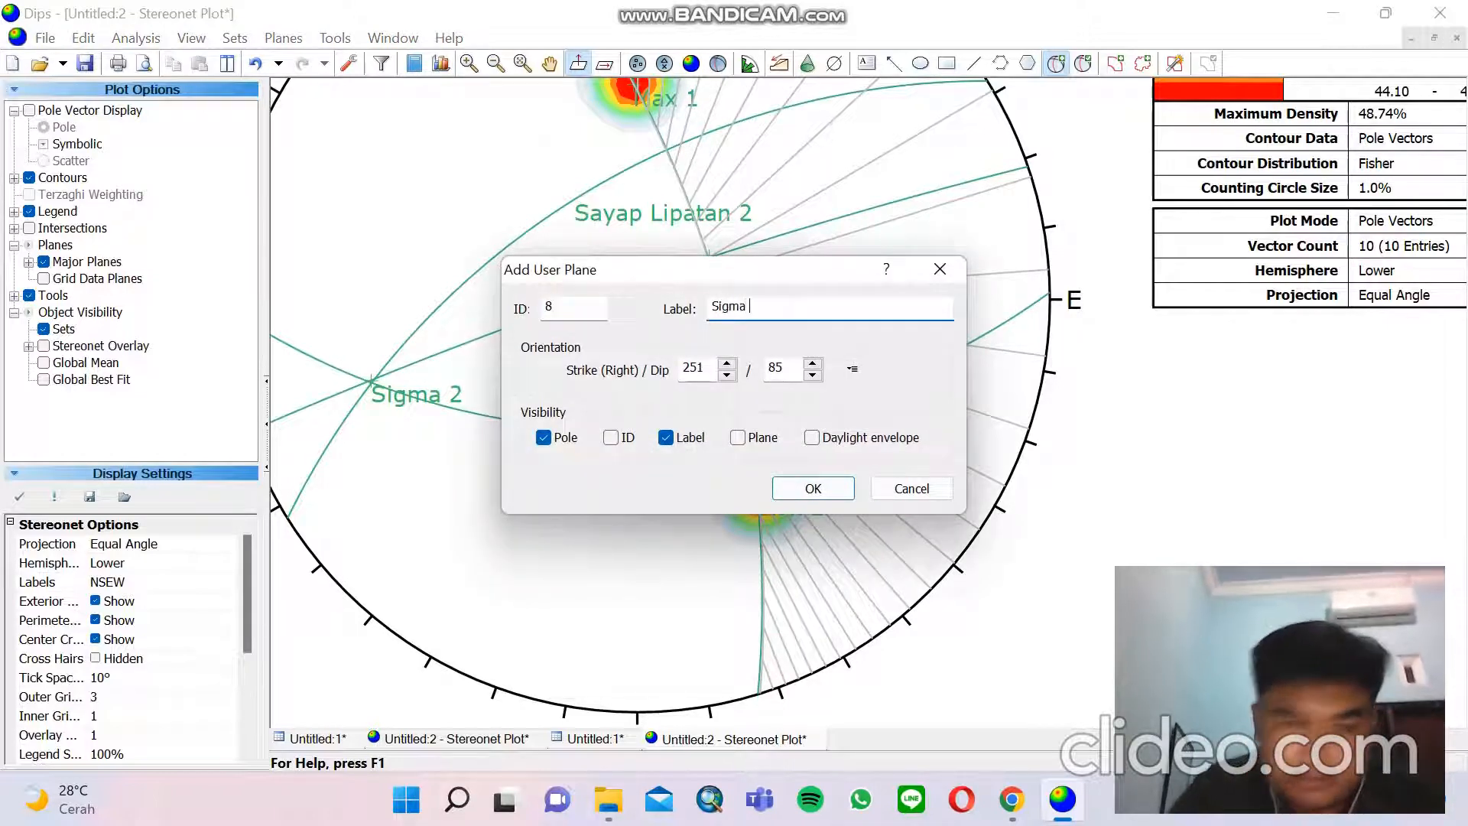
text( 3)
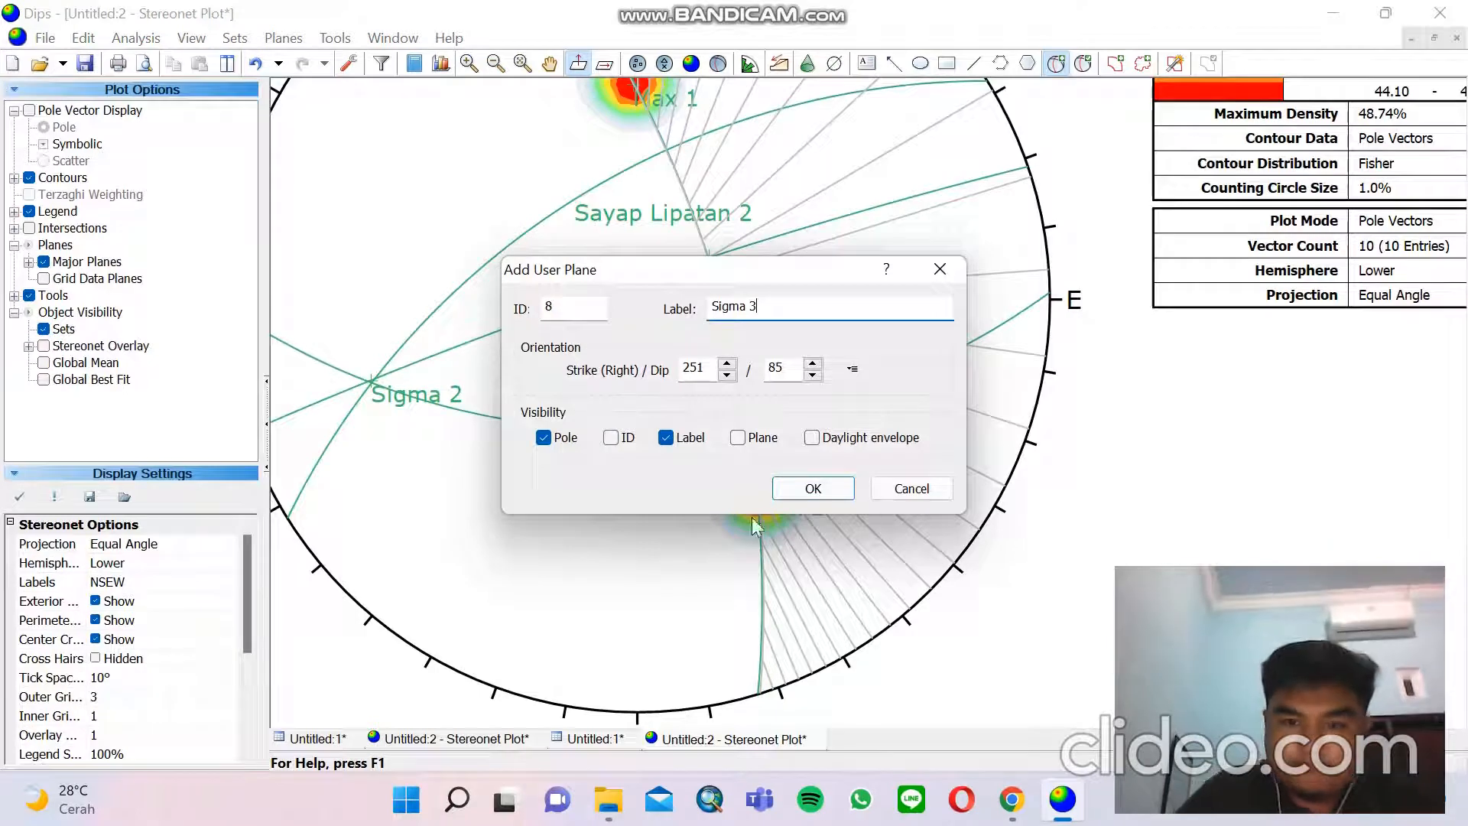
click(812, 488)
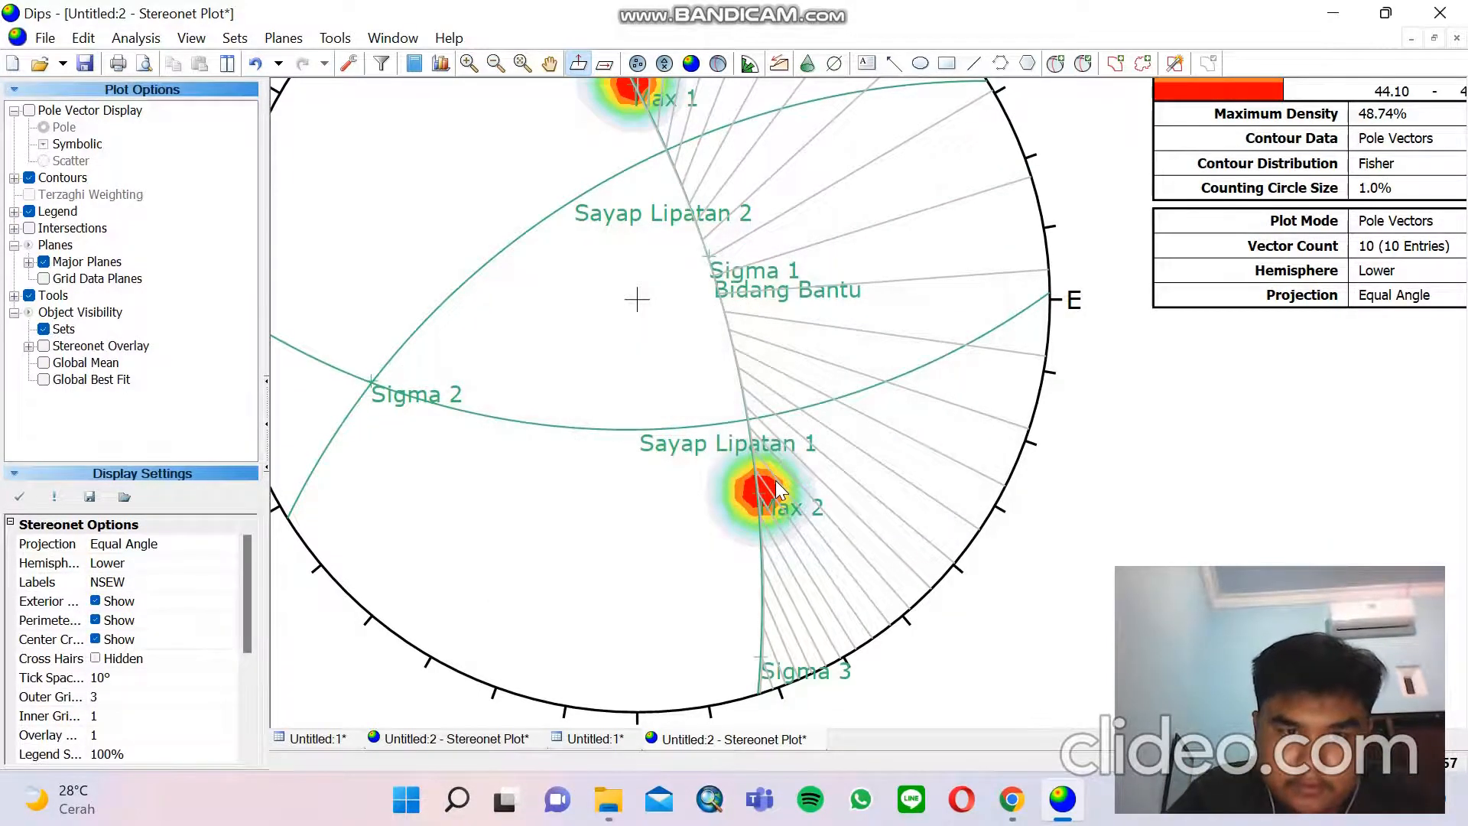
Delete all drawn tools to clear the pitch grid from the stereonet
scroll(775, 480, down, 3)
click(335, 38)
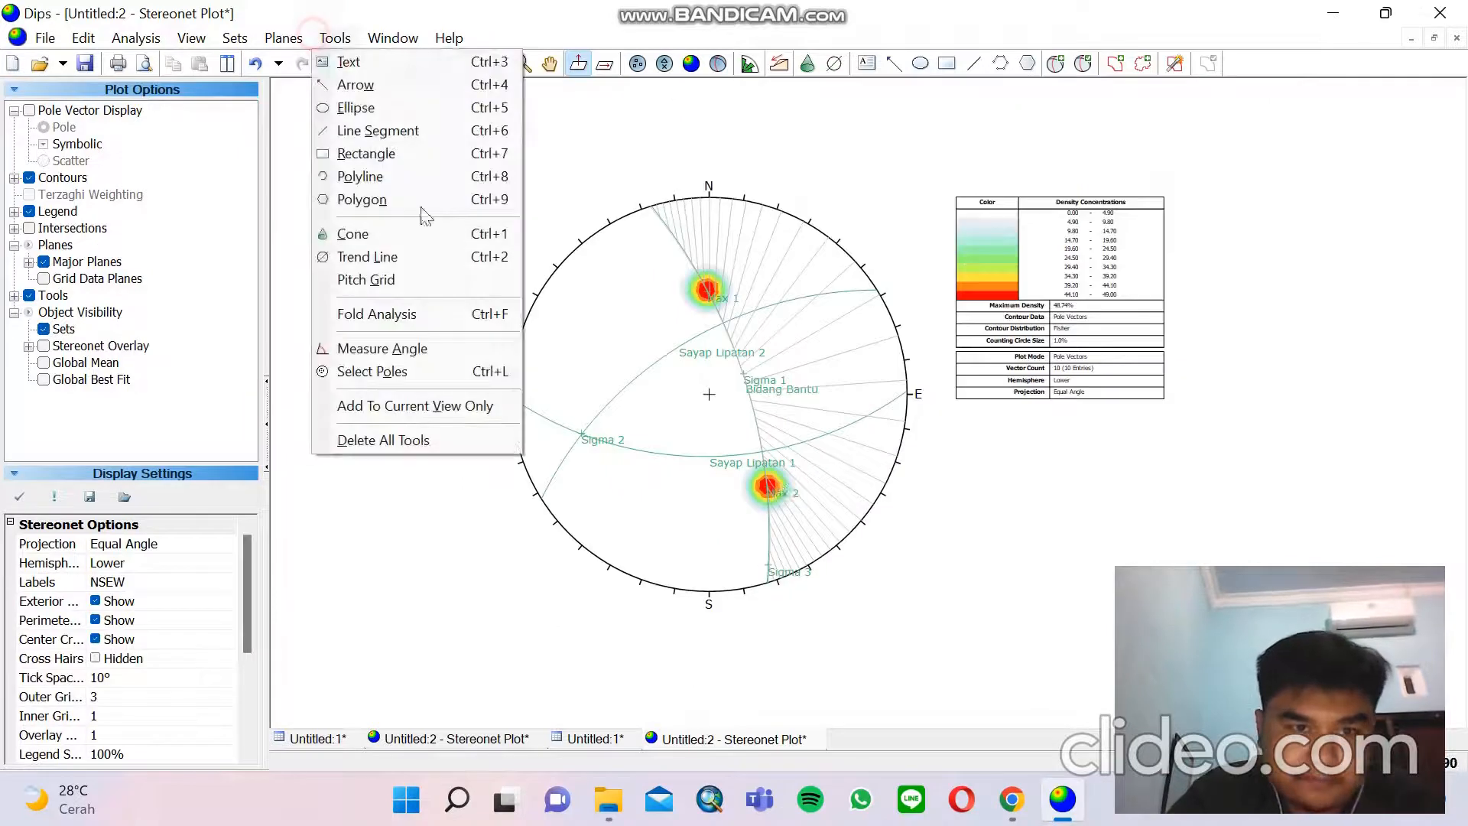
click(511, 440)
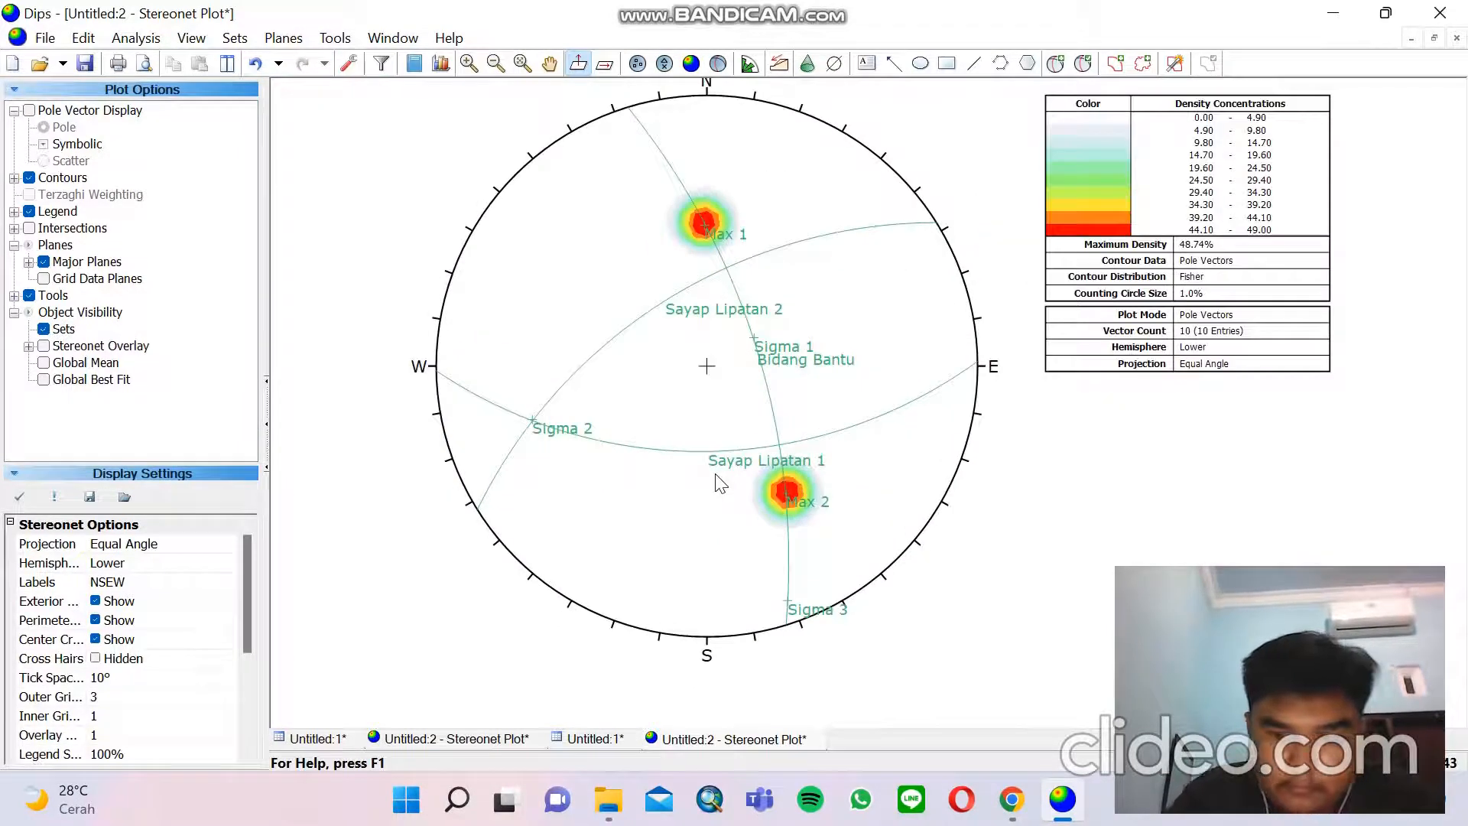
Add a user plane labelled Axial Plane at 251/85 on the Sigma 3 pole, showing only its plane and label
click(1056, 64)
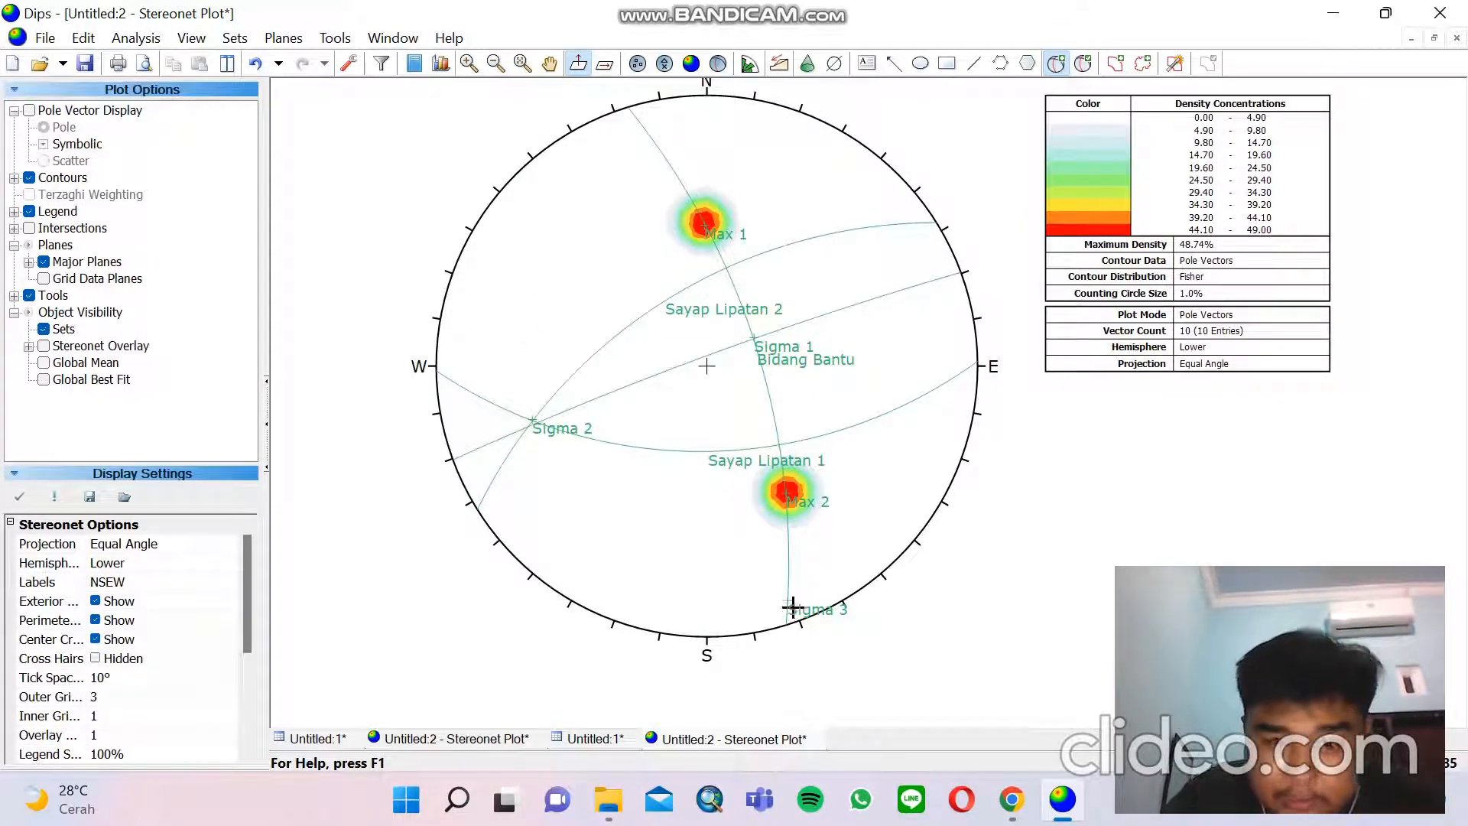
scroll(791, 606, up, 4)
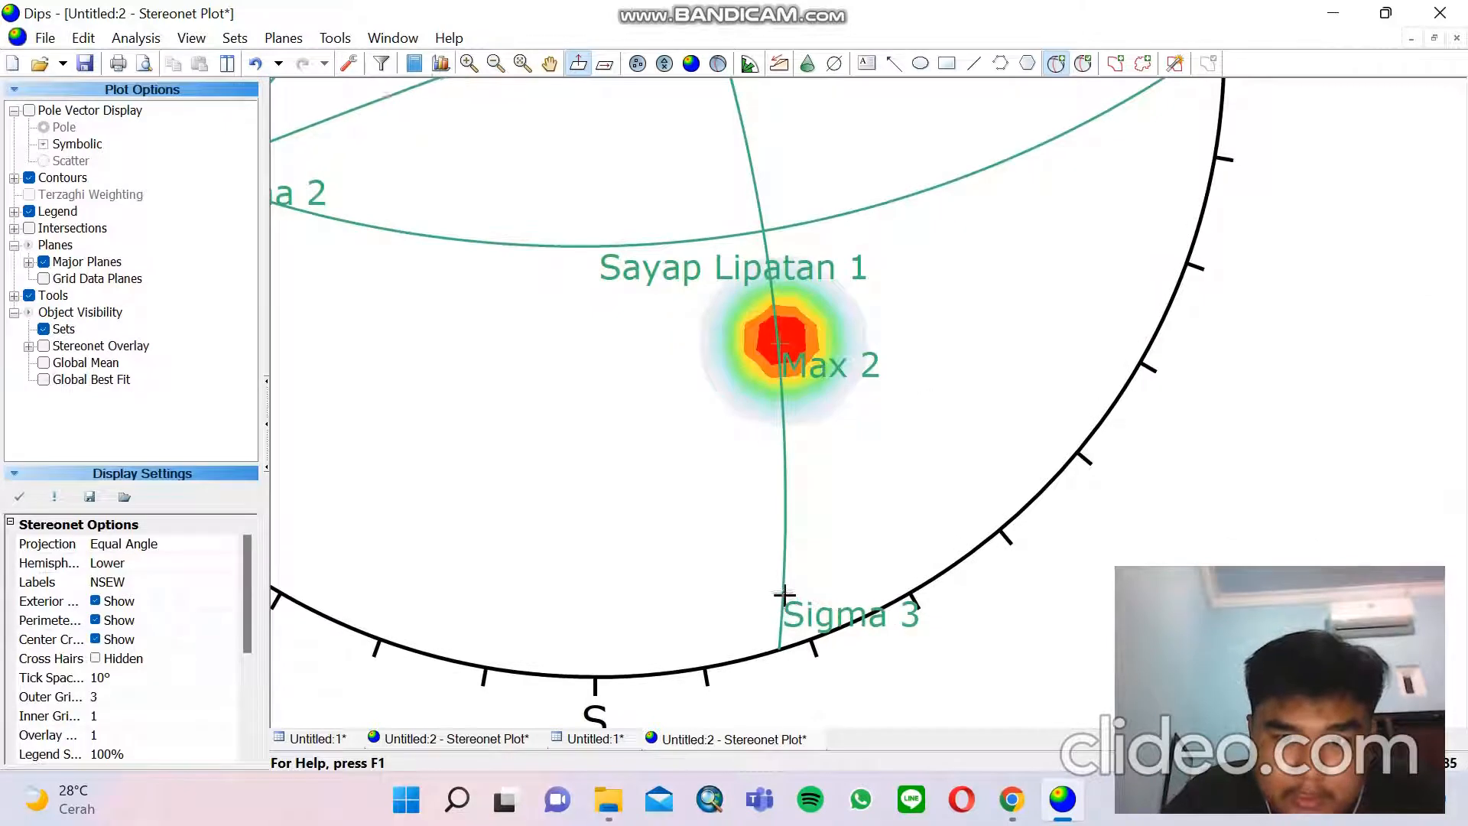
click(783, 594)
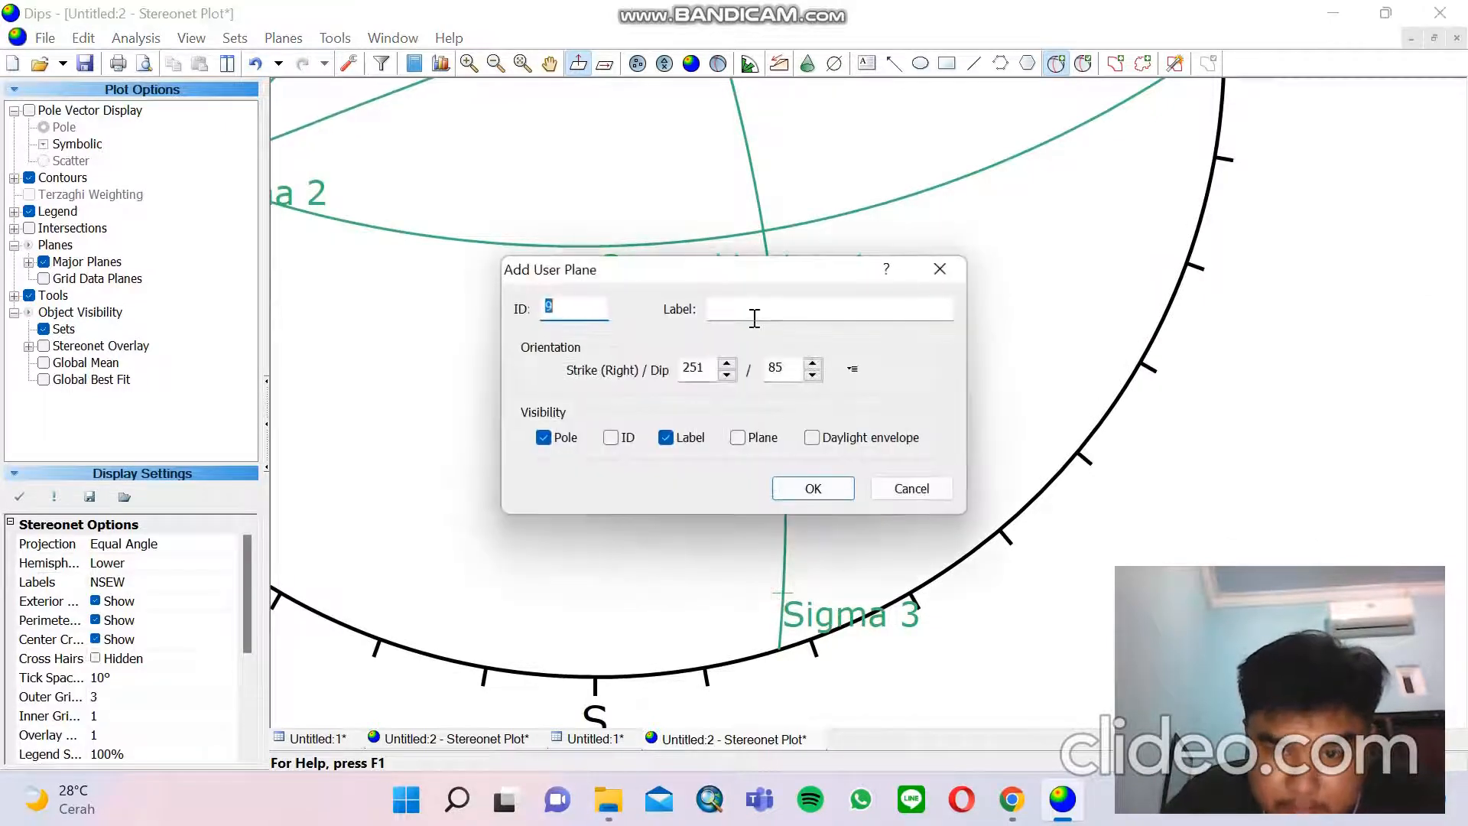
click(755, 316)
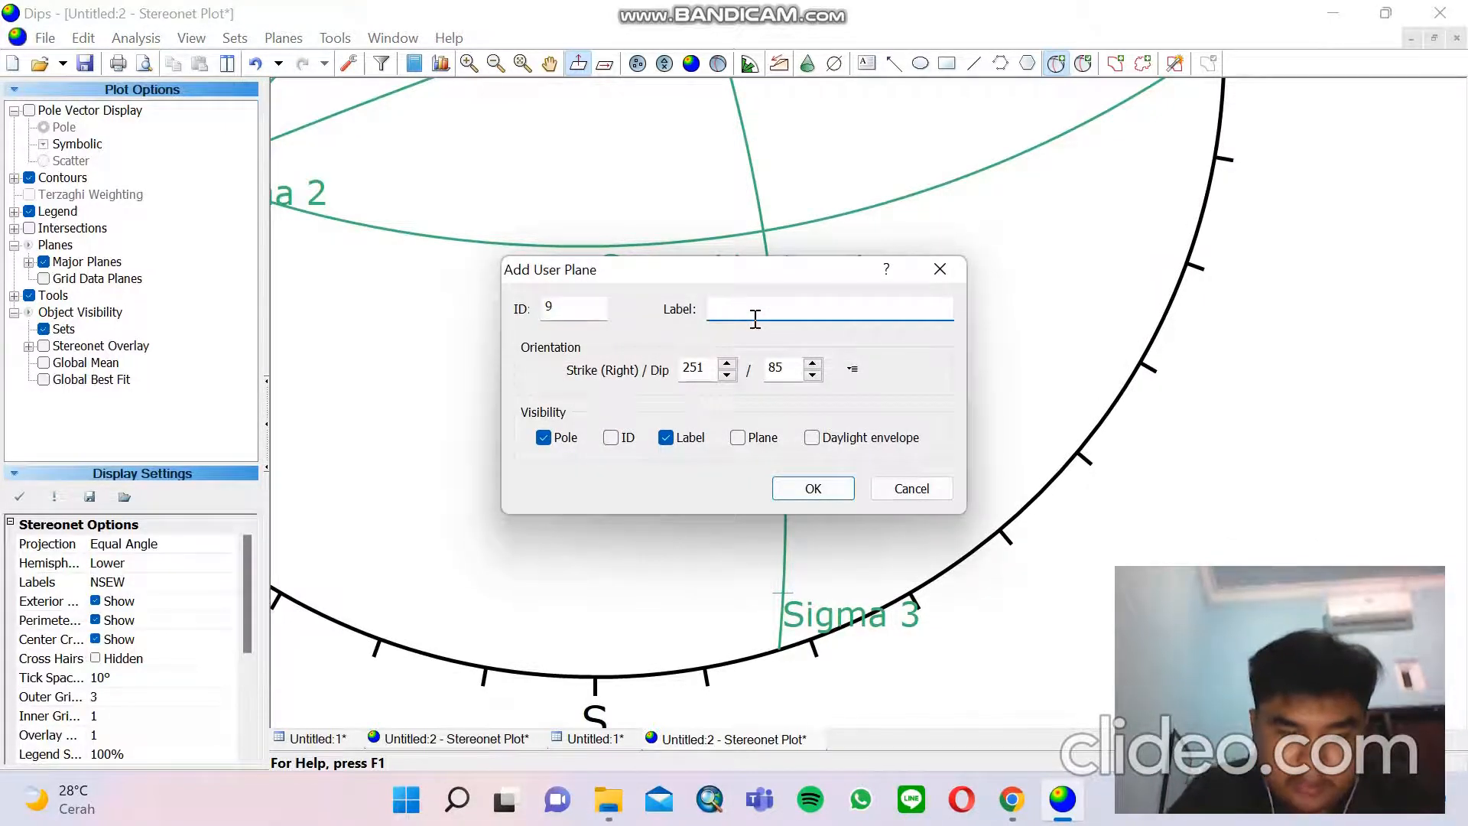
text(Axial P)
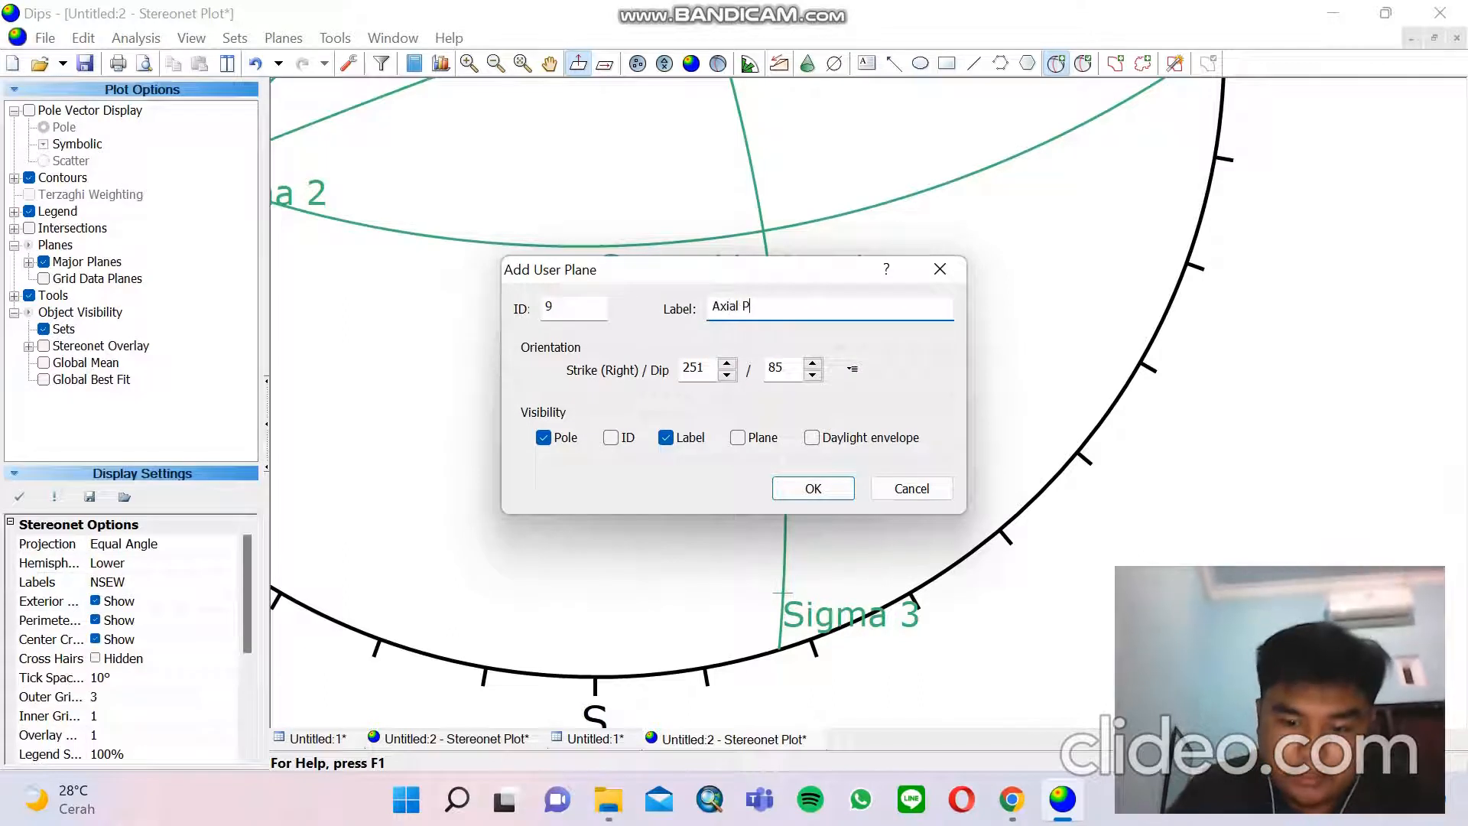
text(lane)
click(741, 438)
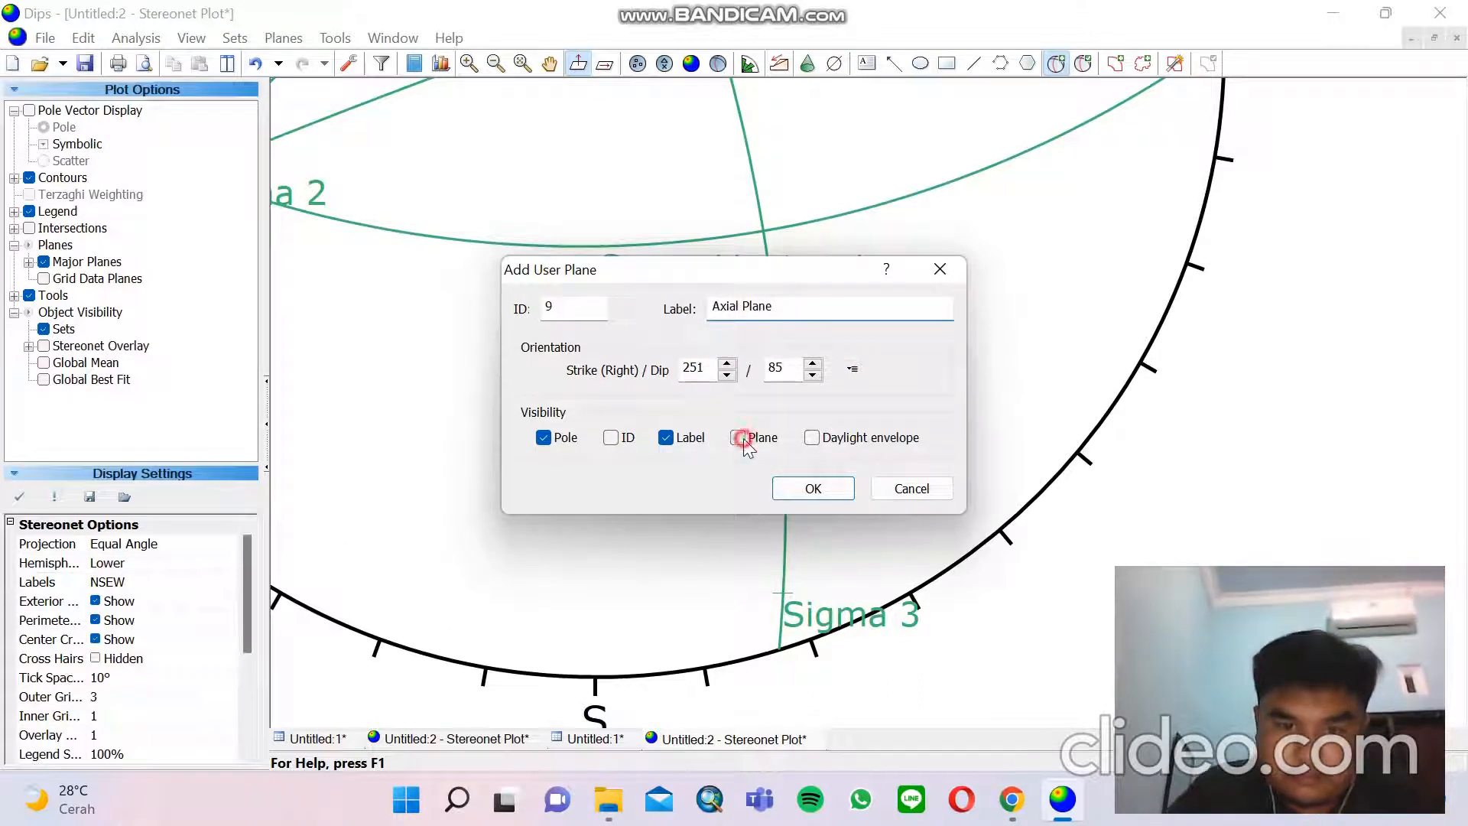
click(549, 438)
click(807, 485)
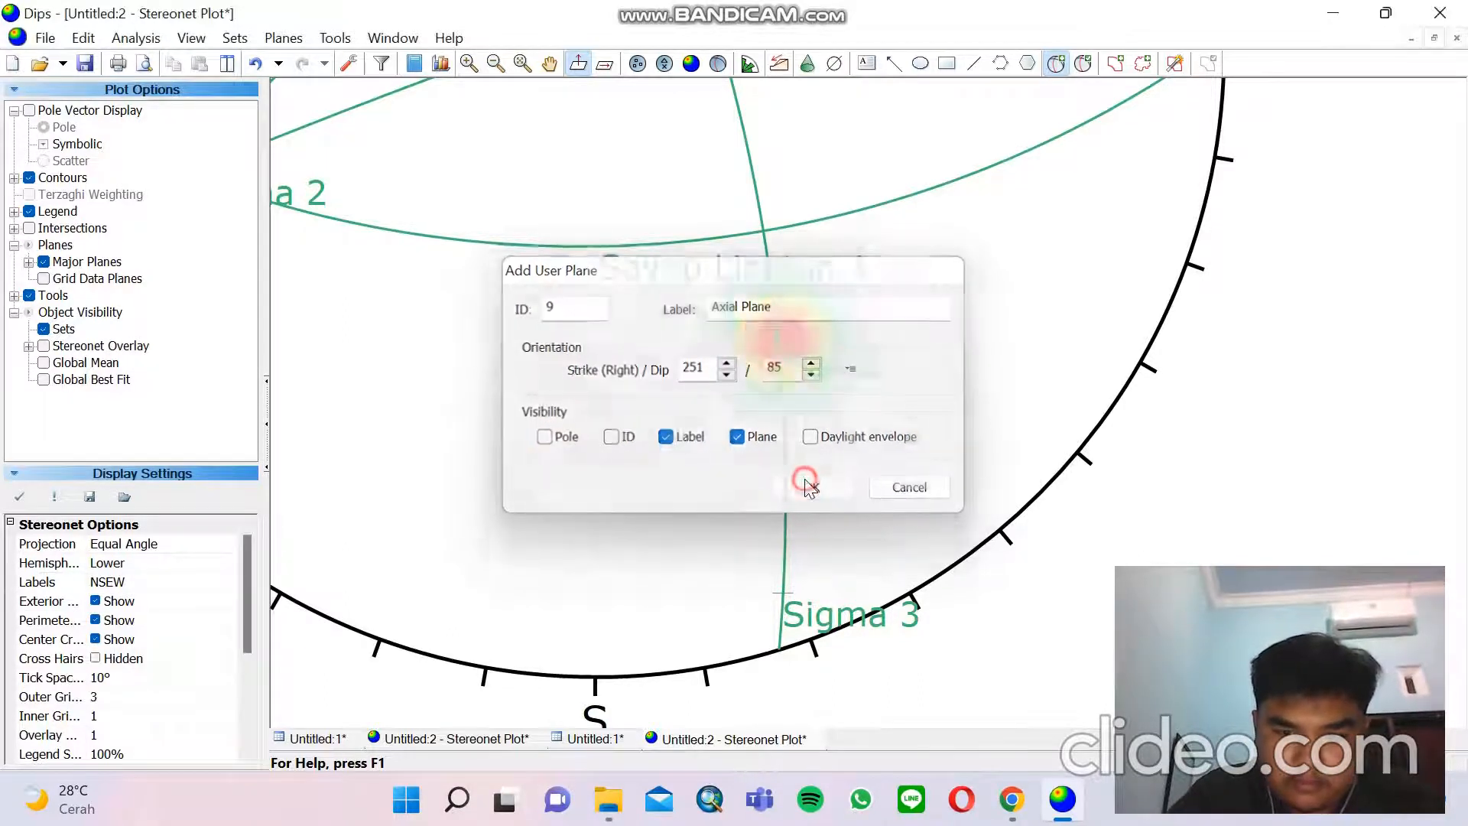
Turn the plot legend off and on again so that it includes the major planes table
scroll(787, 487, down, 5)
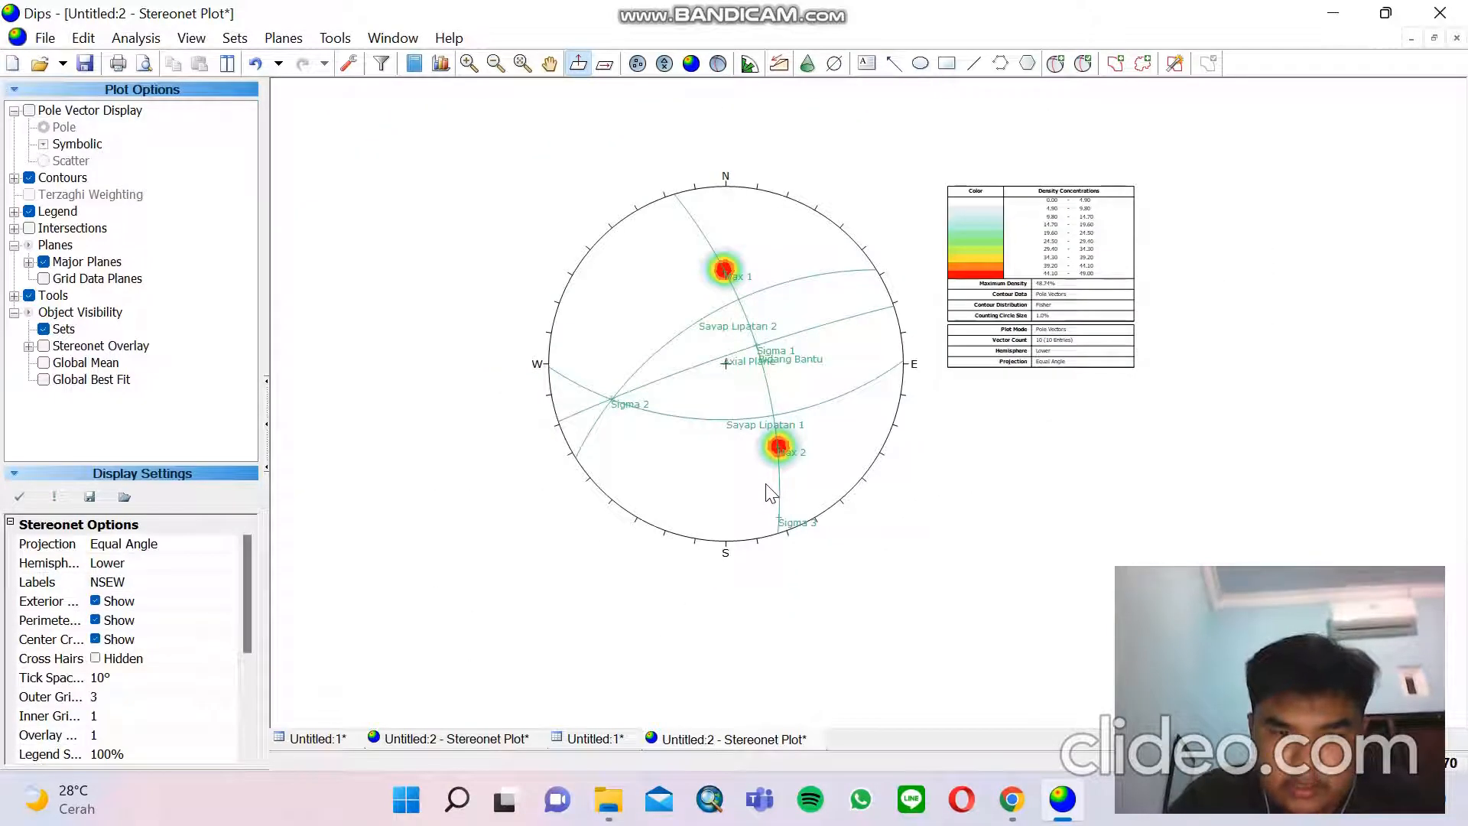
click(29, 211)
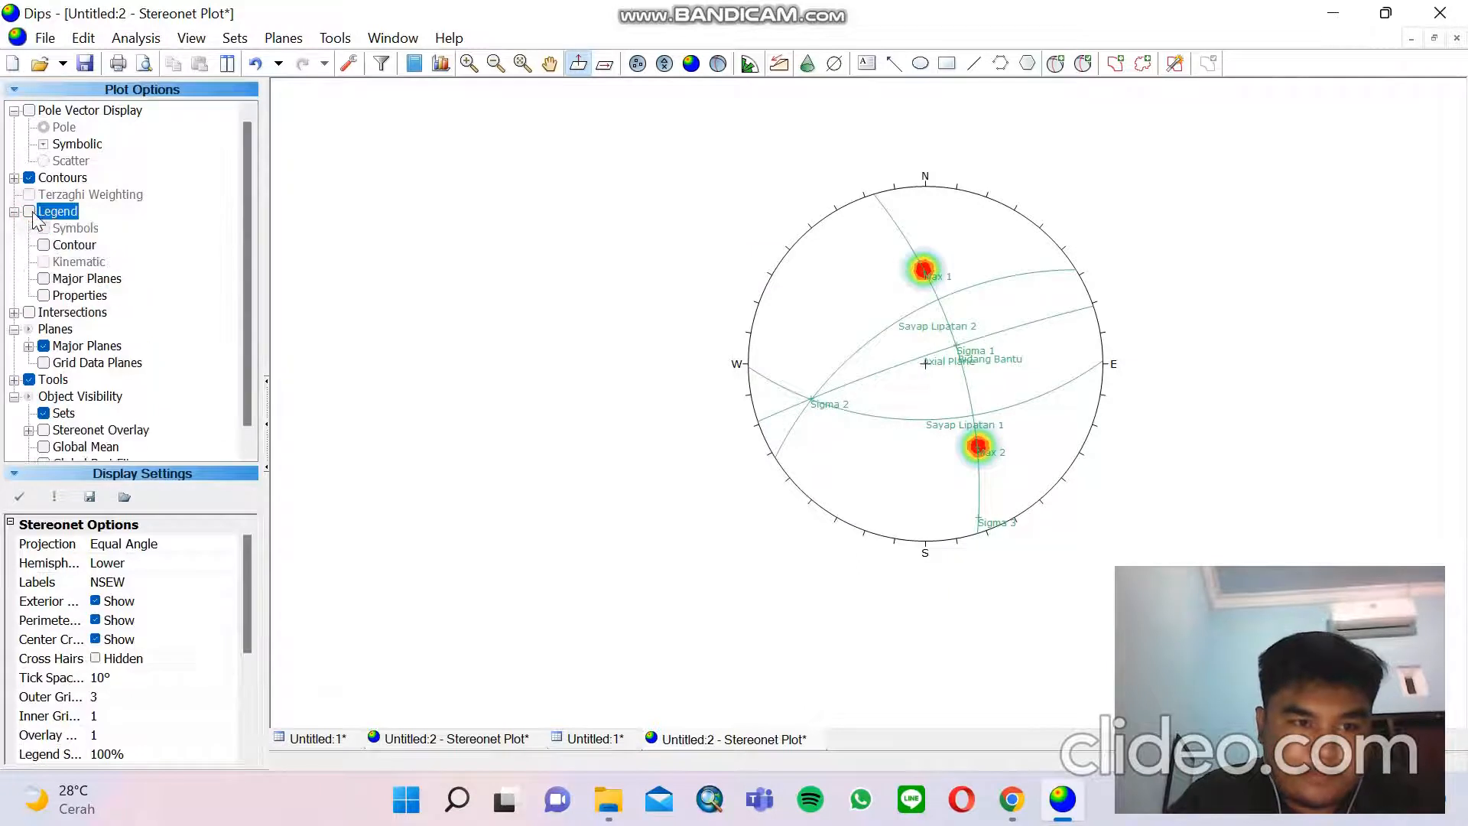
click(29, 211)
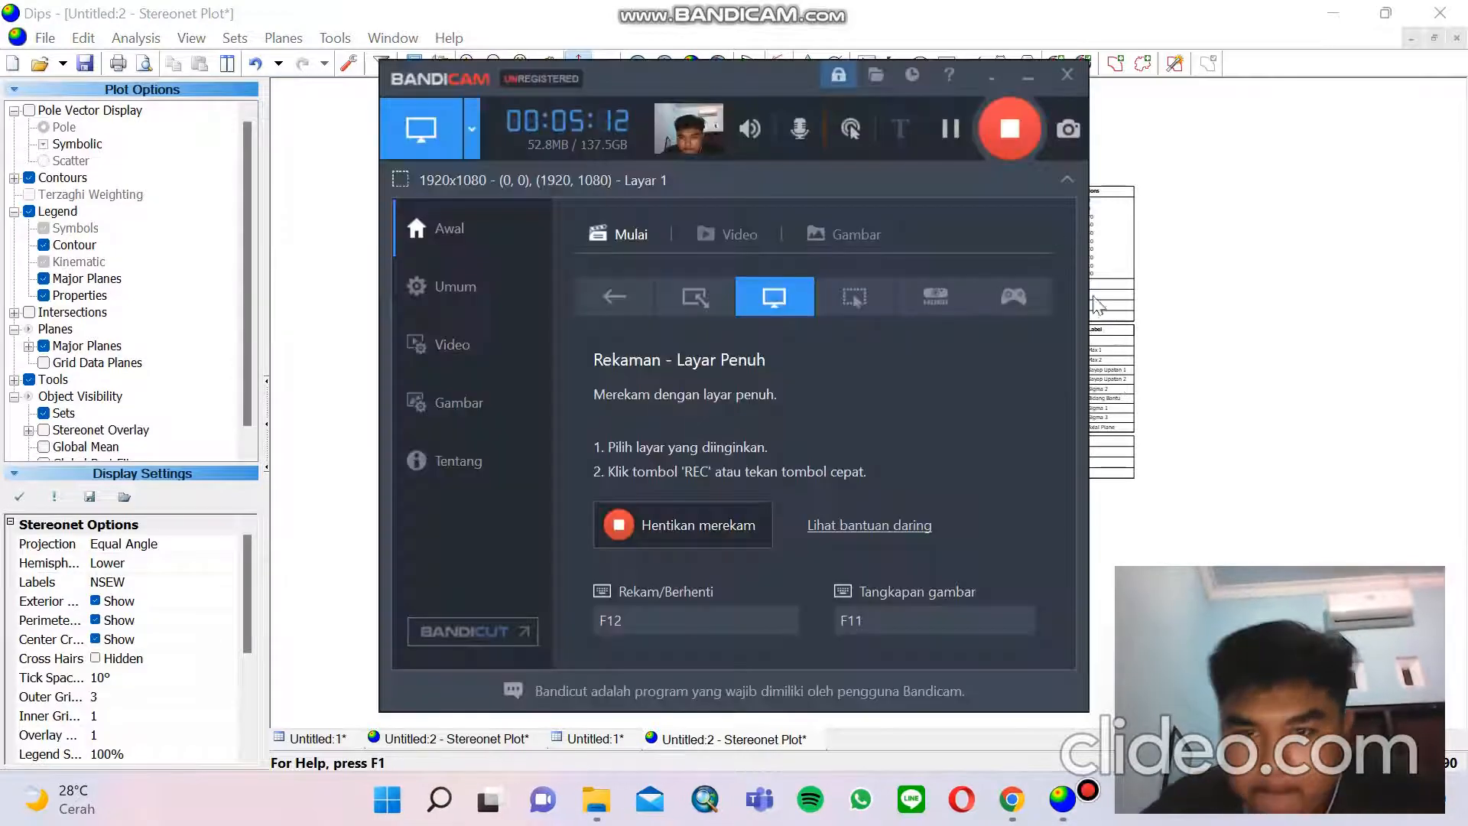
click(1010, 131)
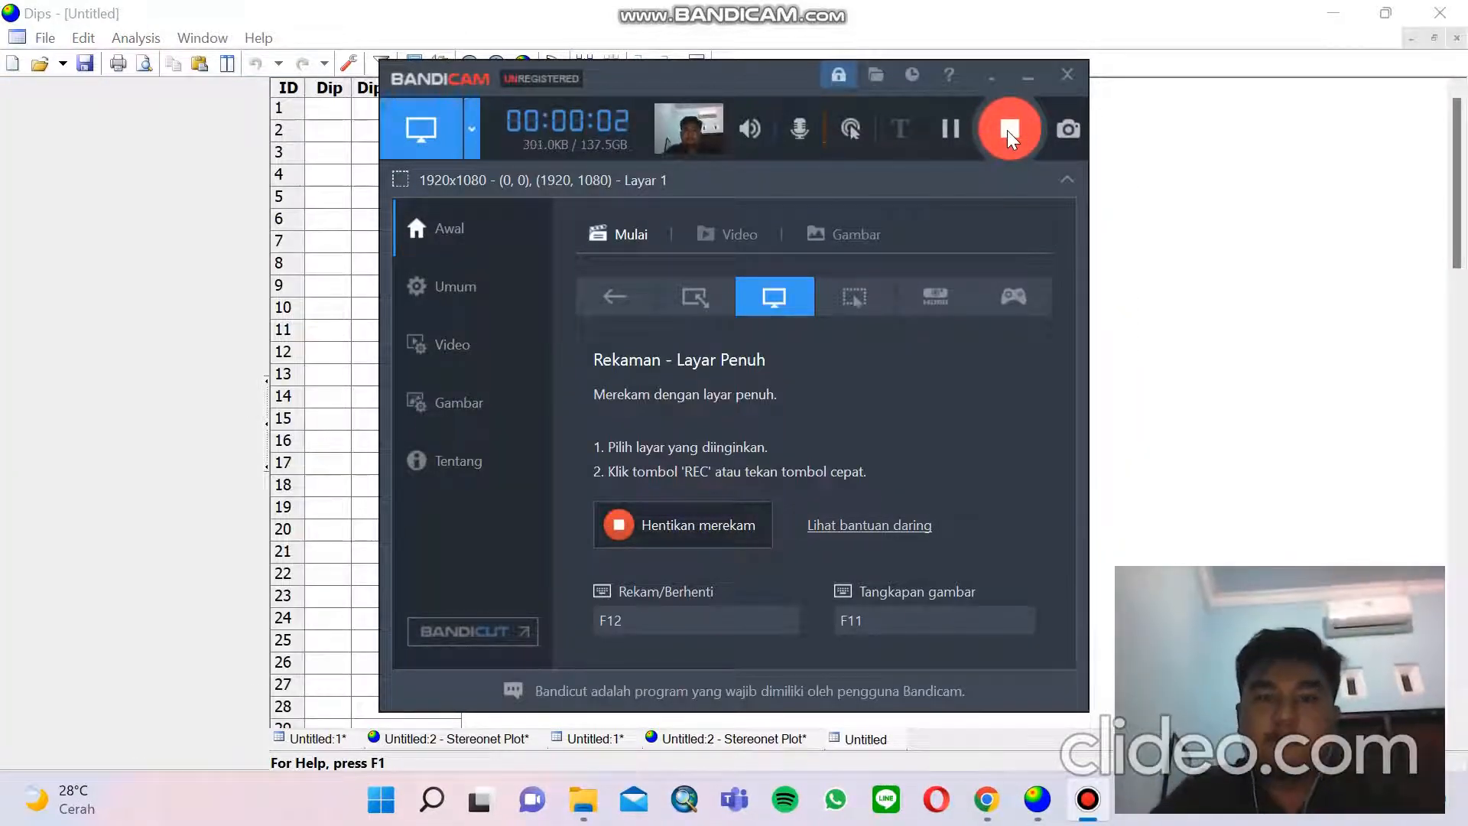
click(1003, 89)
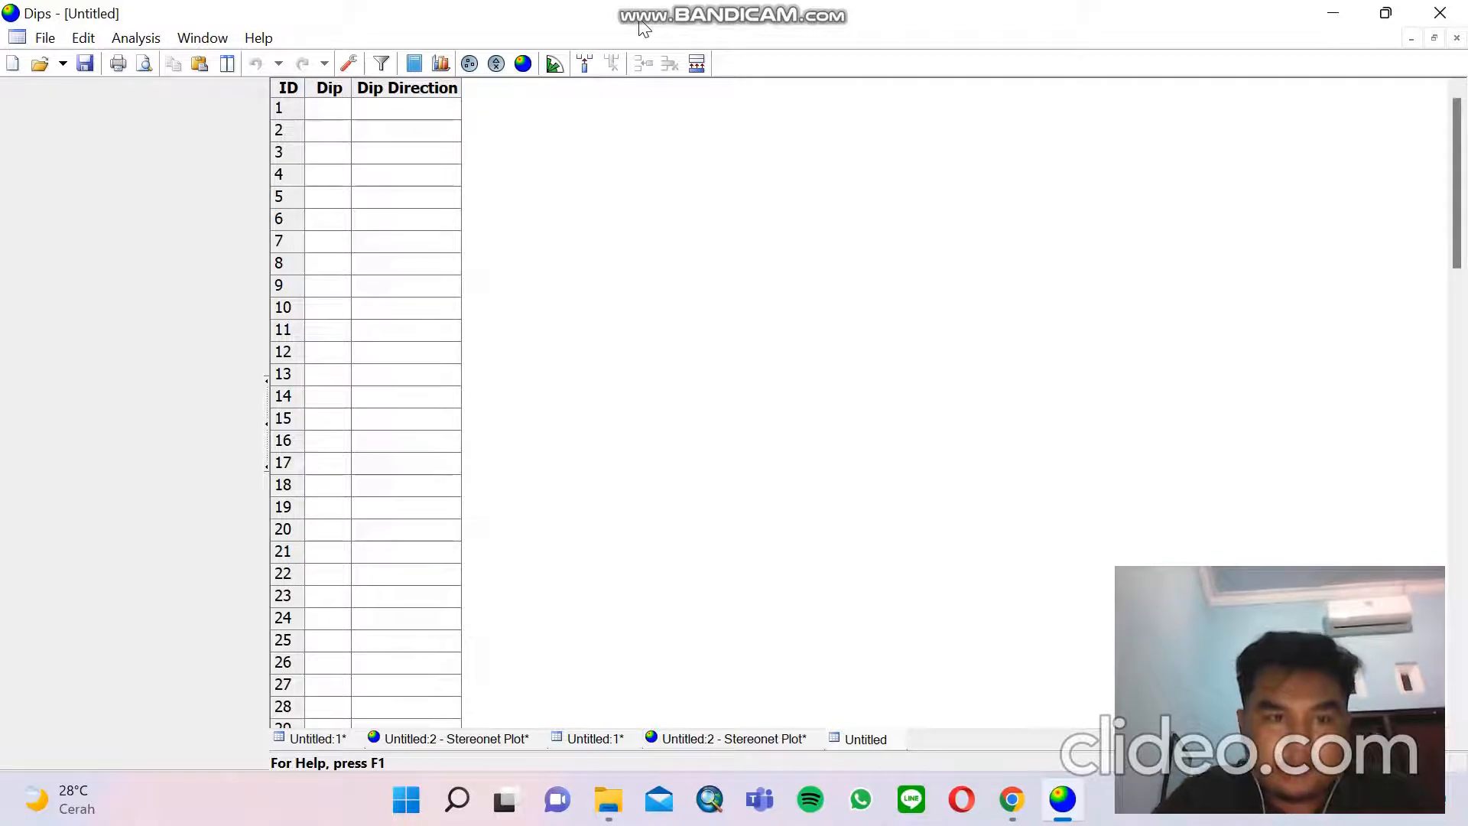
Set the new project's global orientation format to Strike (Right) / Dip and open its stereonet contour plot
click(348, 62)
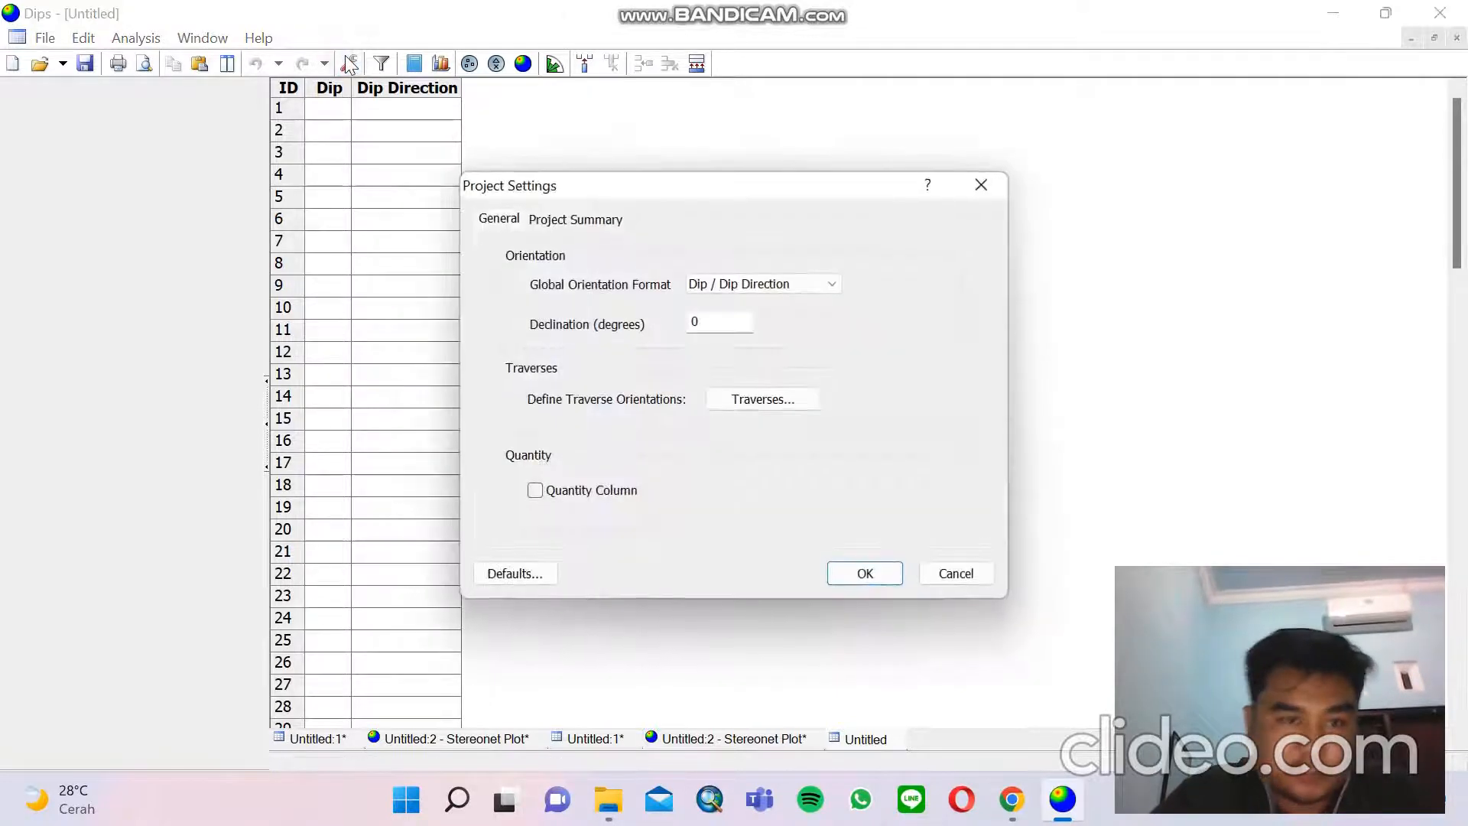
click(753, 284)
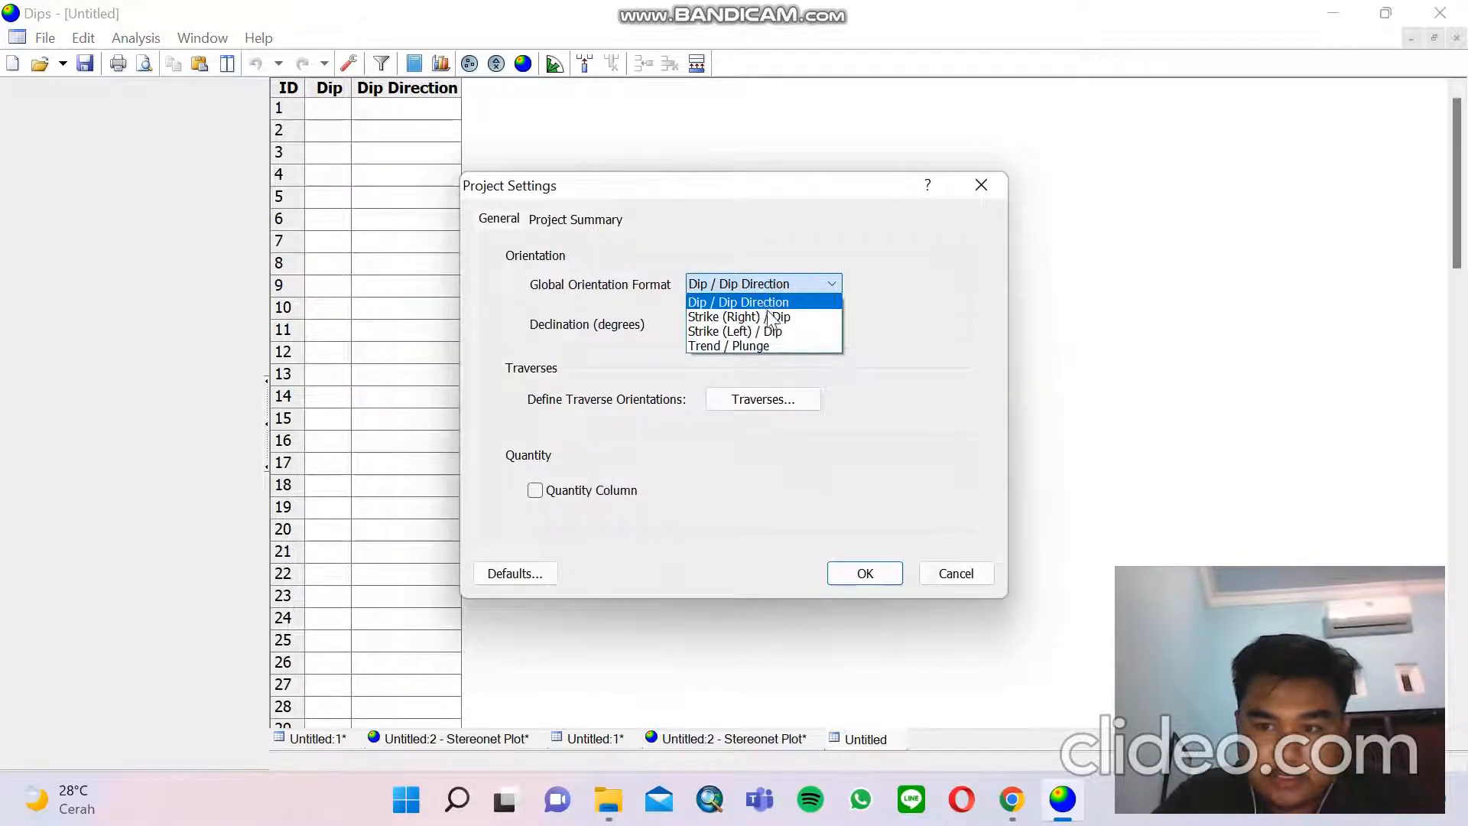
click(769, 313)
click(896, 577)
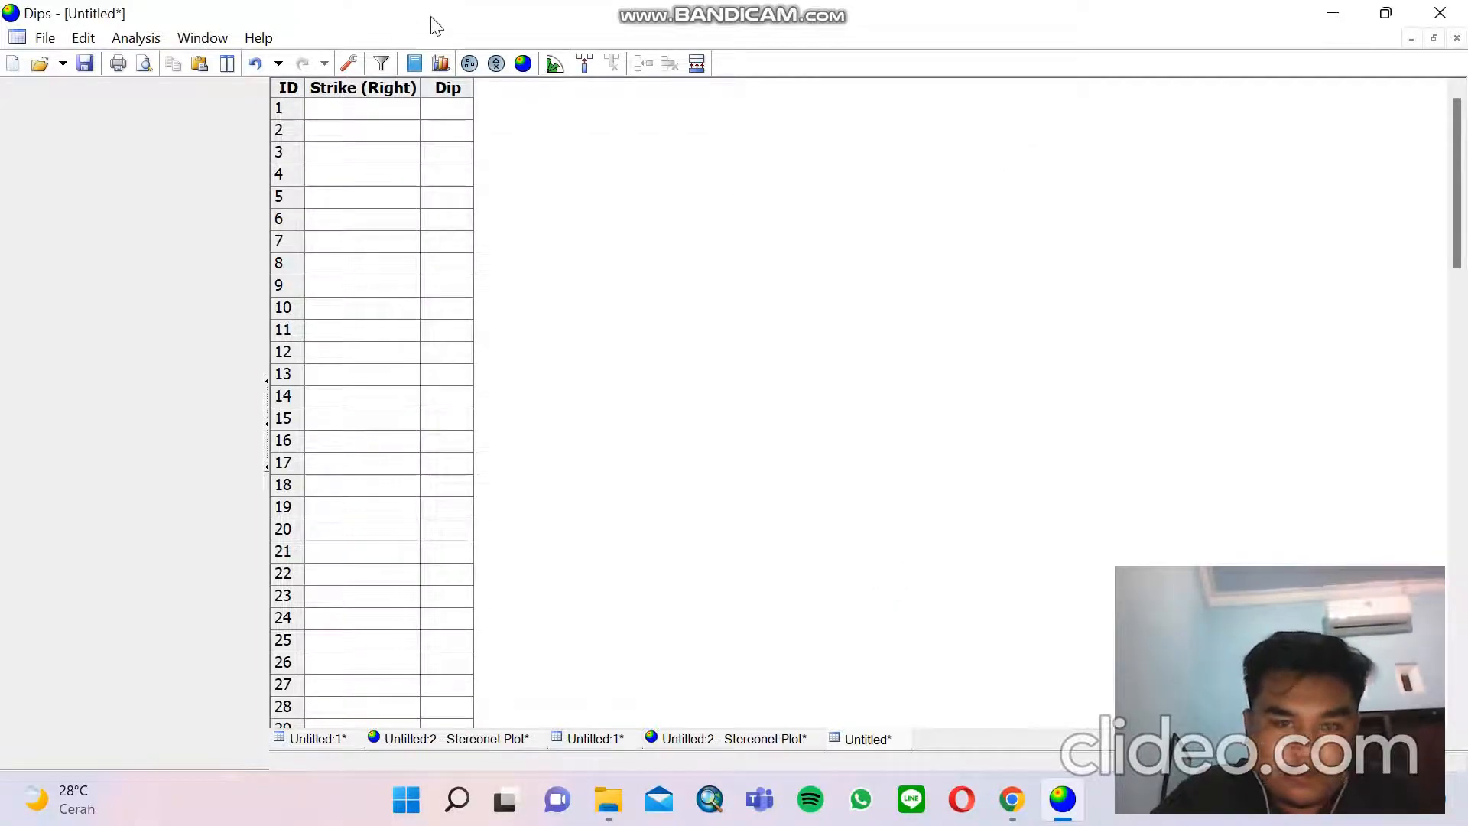
click(522, 65)
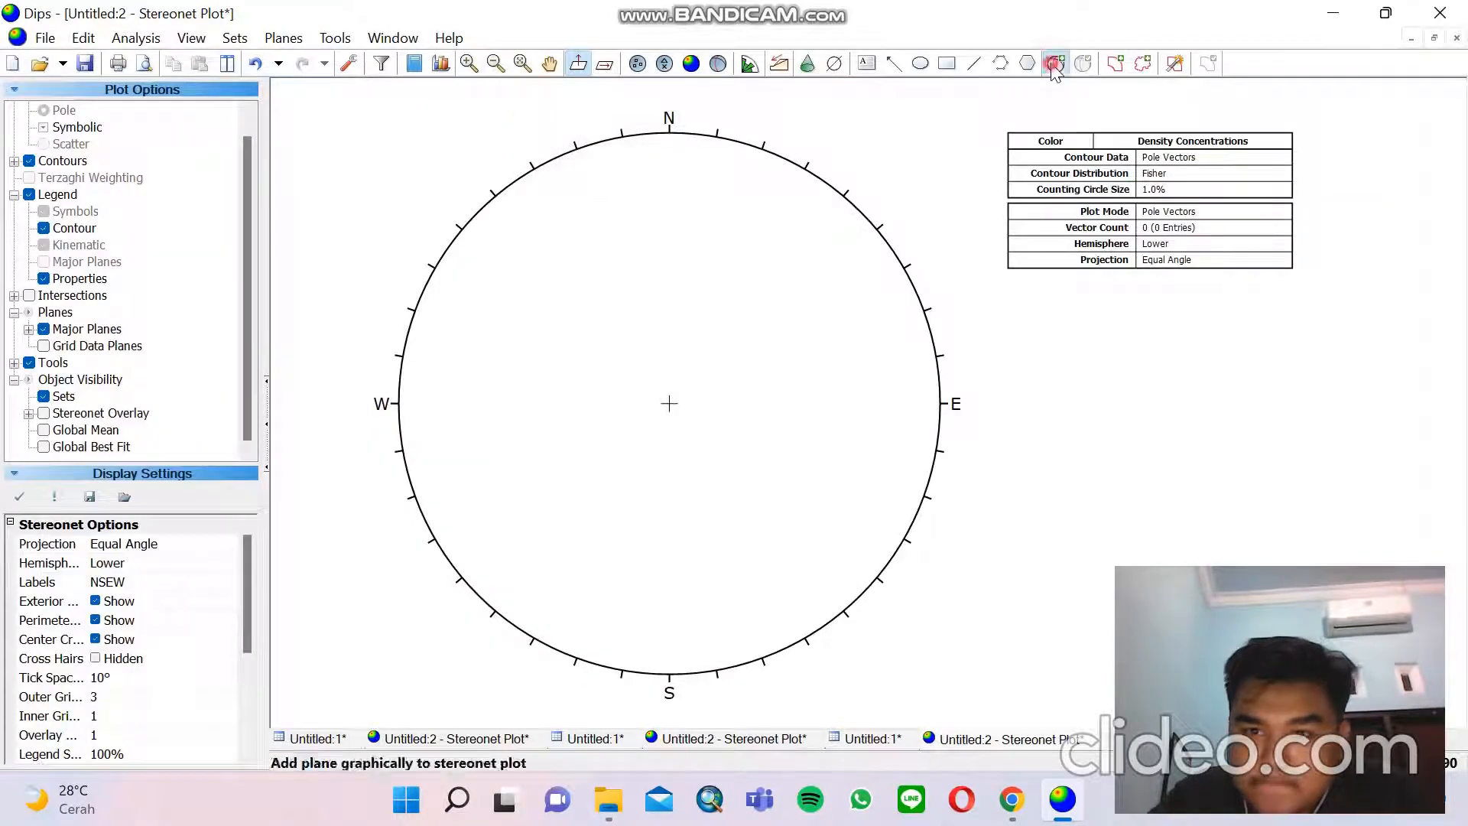
Start a user plane on the empty stereonet and set its strike to 145 from the first Bidang sesar entry in the Google Sheets Sesar sheet
click(1056, 63)
click(723, 378)
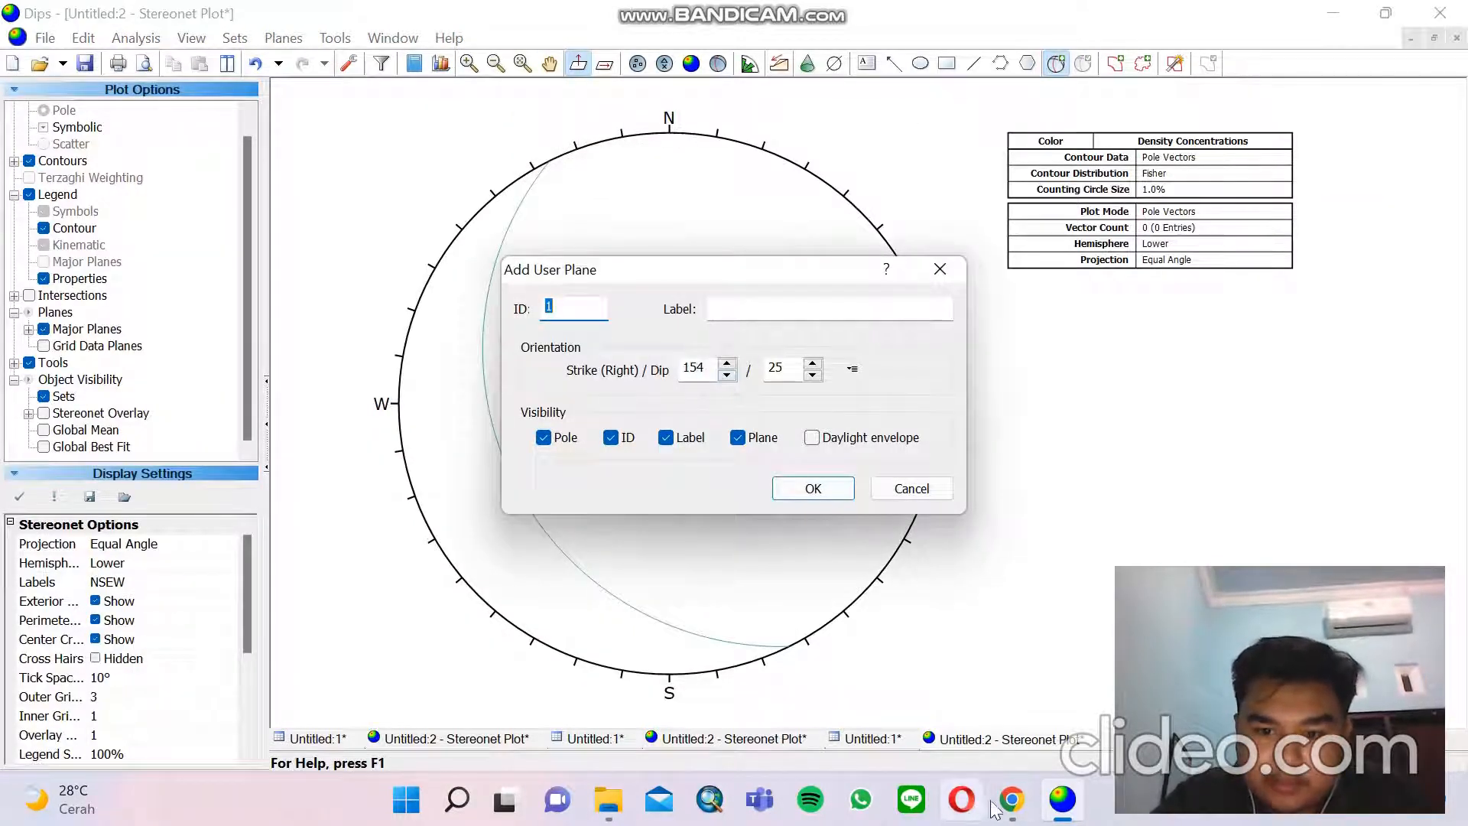
mouse_move(1008, 803)
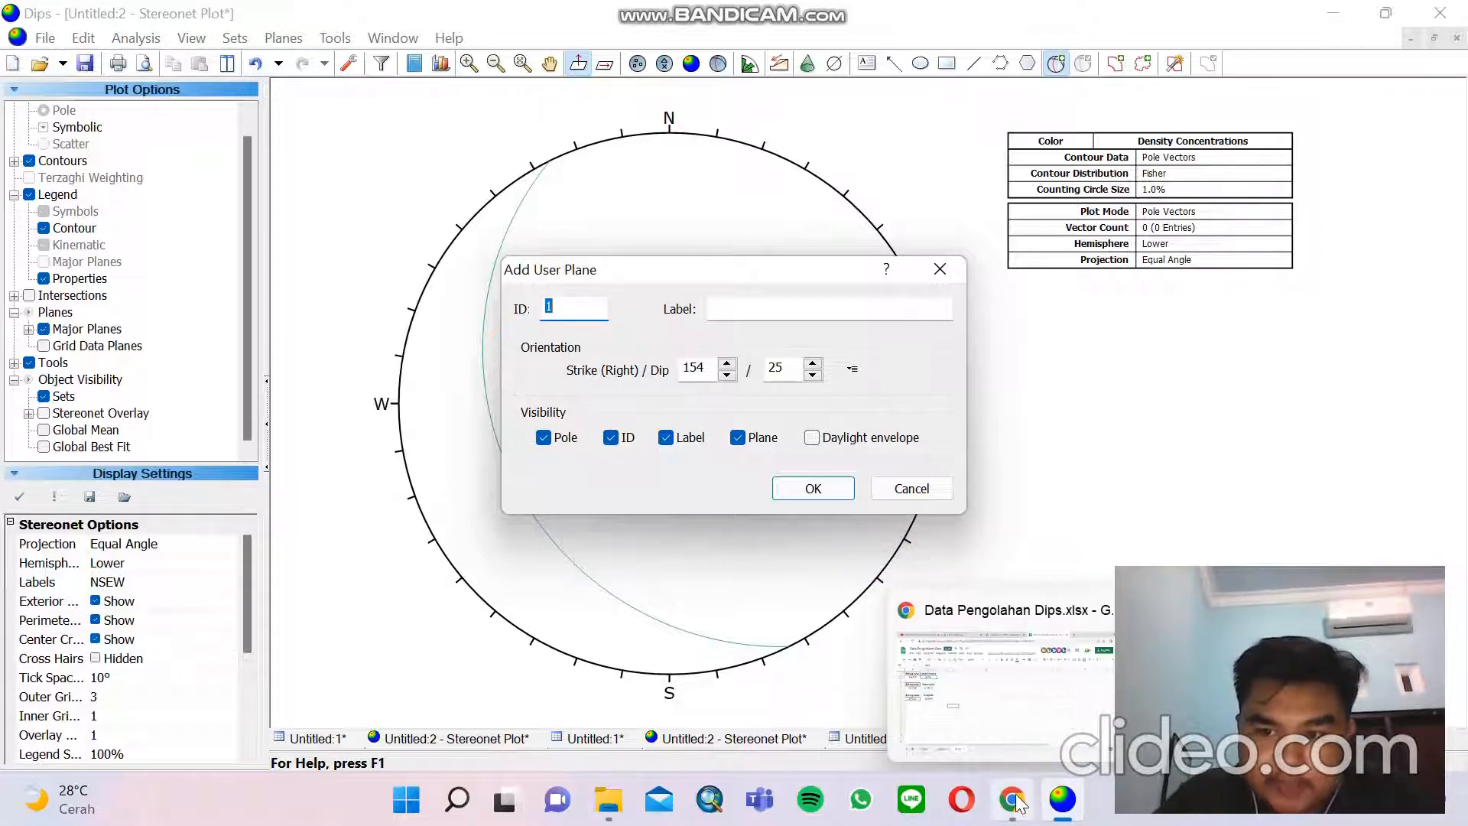
click(1013, 801)
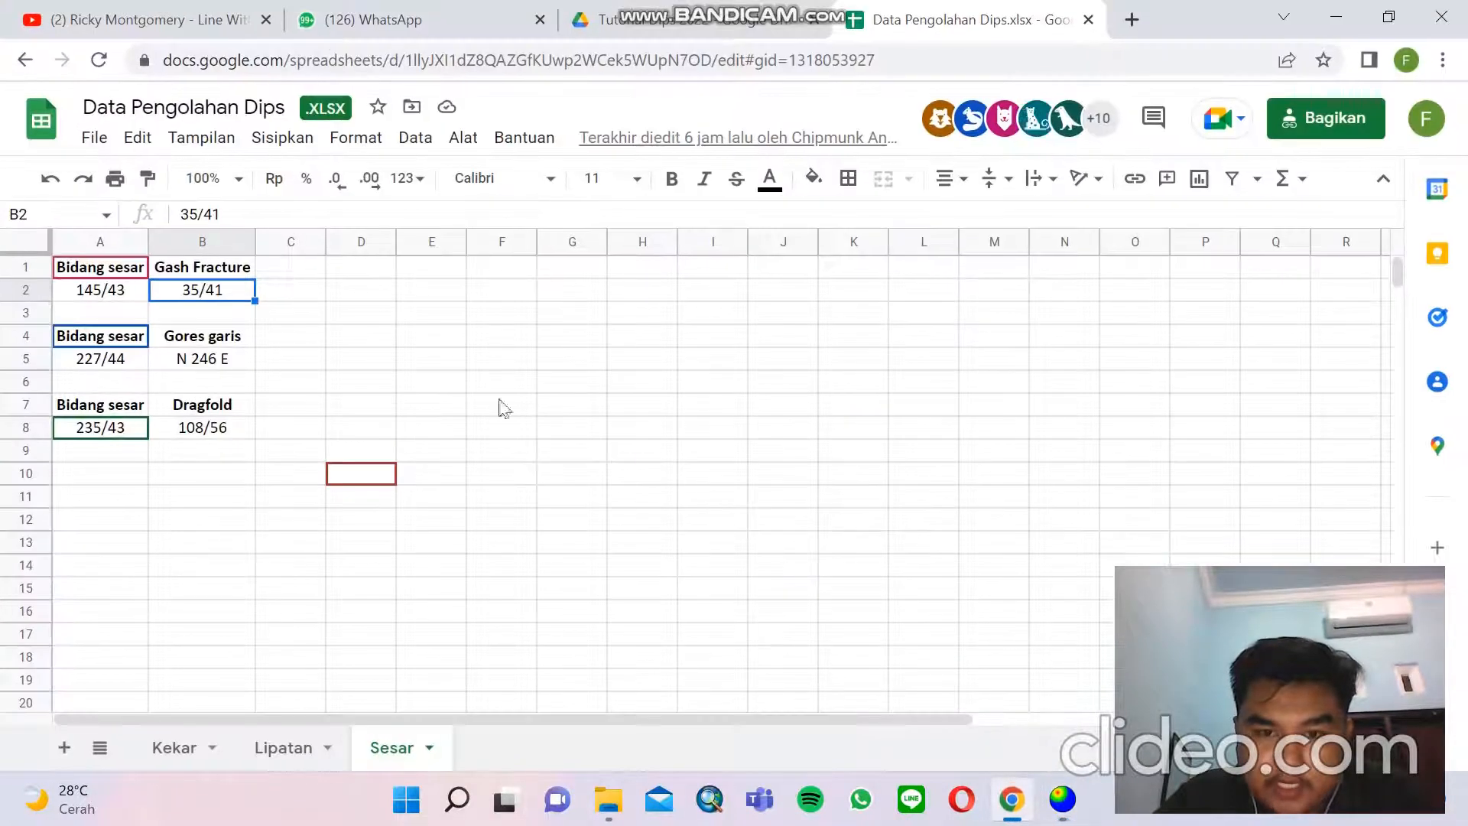
click(90, 294)
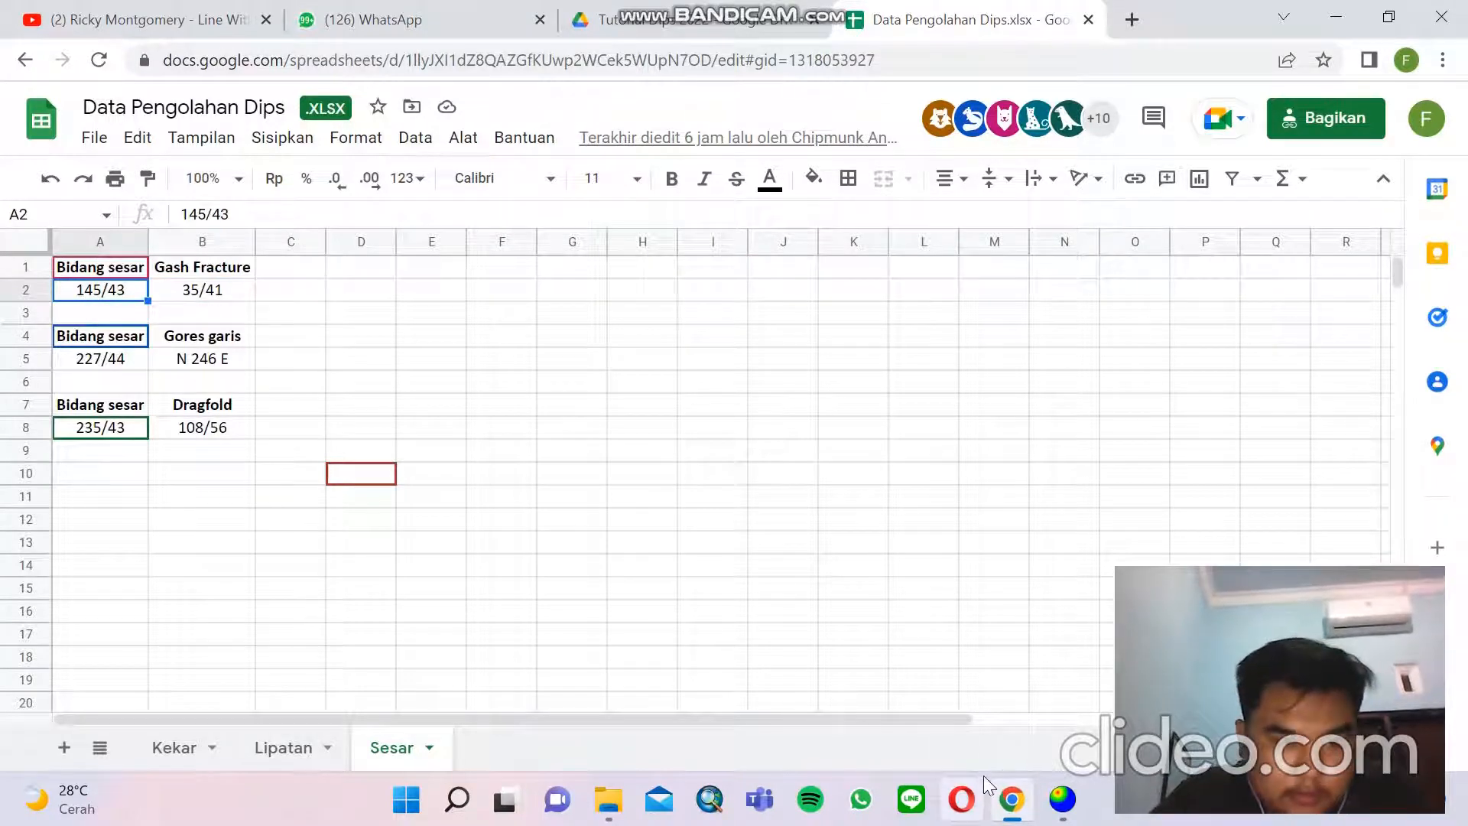
key(ctrl+c)
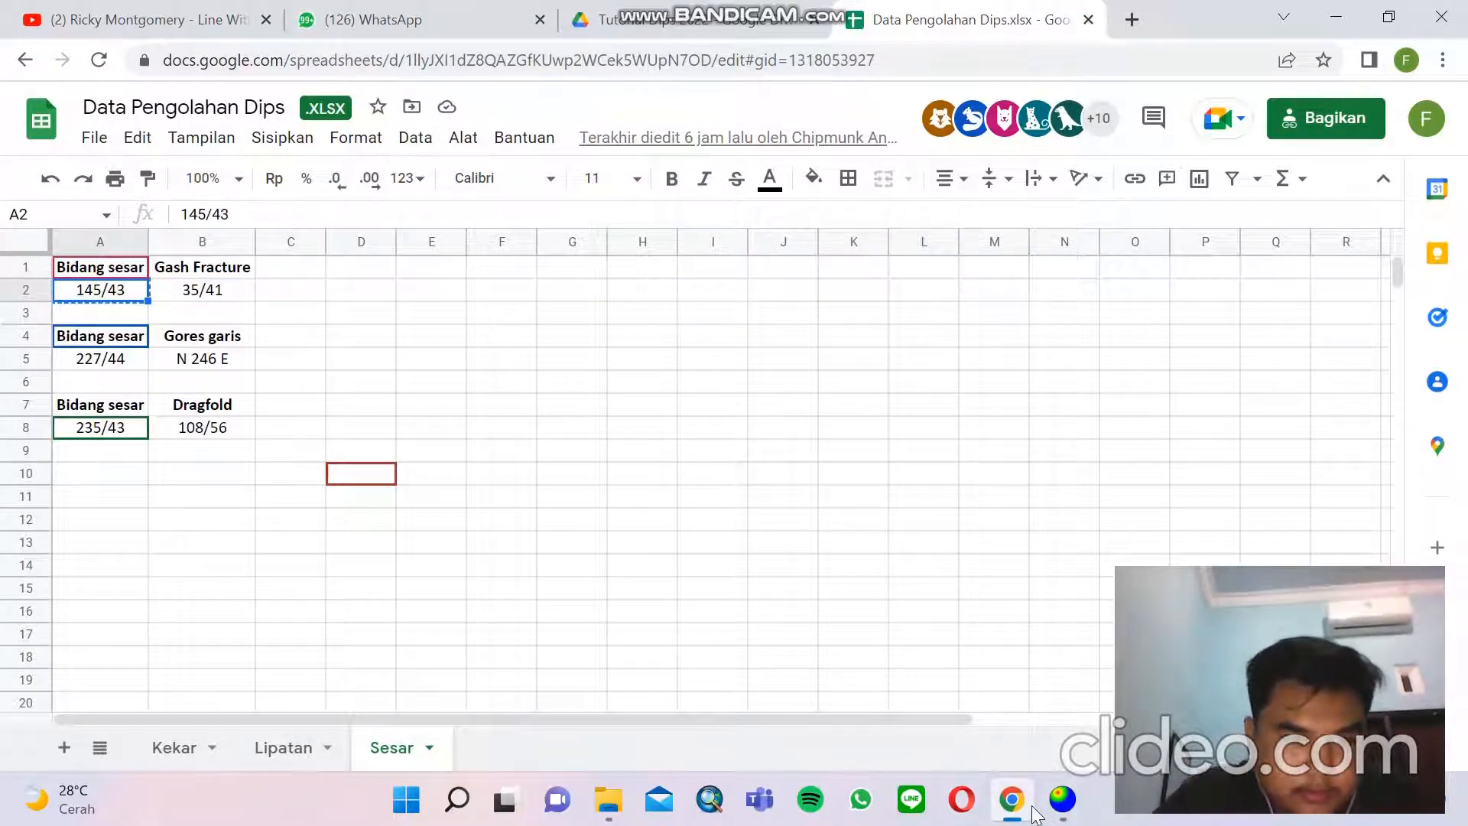
click(1060, 803)
drag(708, 369, 598, 388)
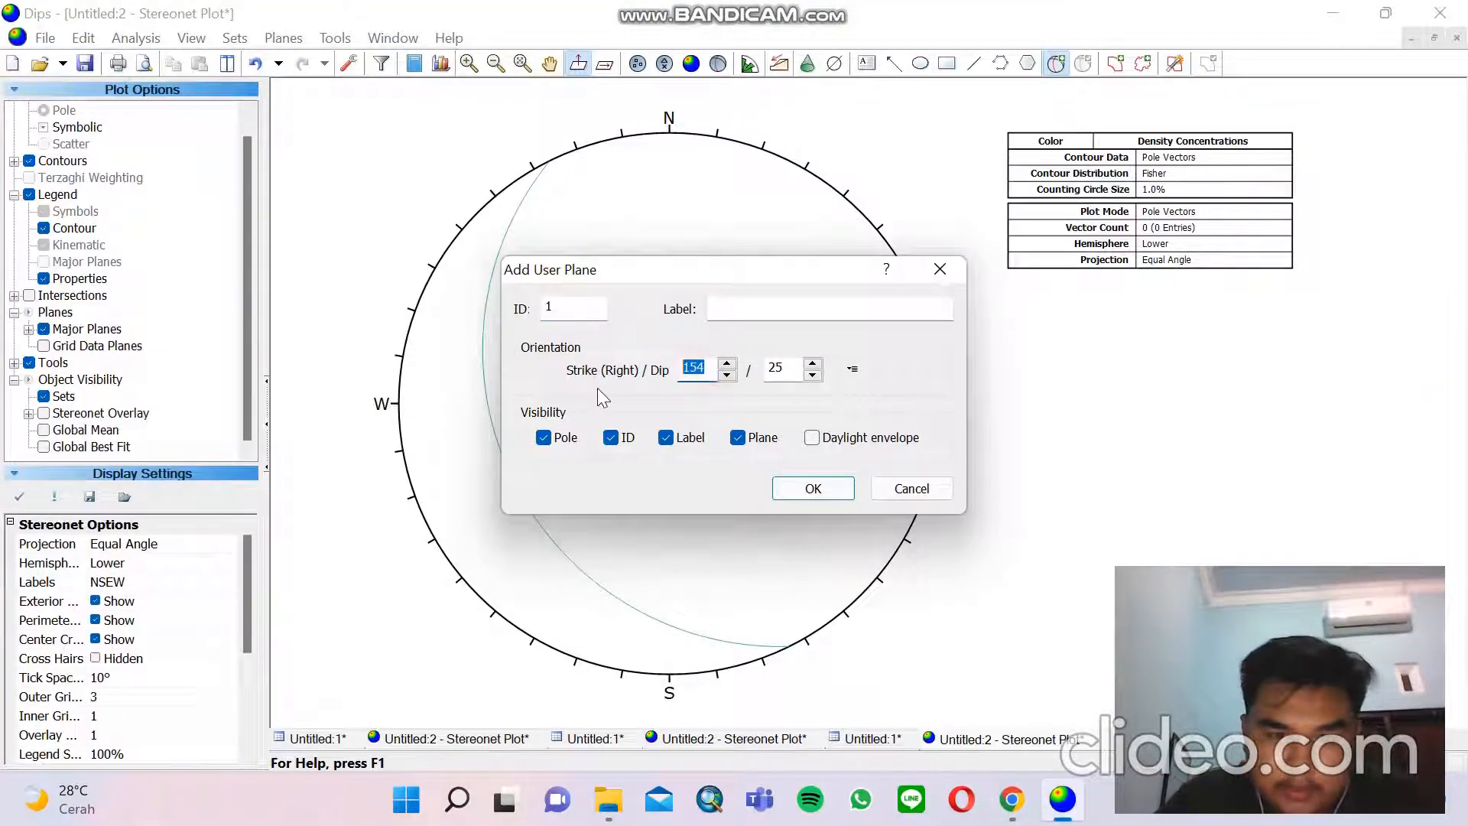
text(145)
key(Tab)
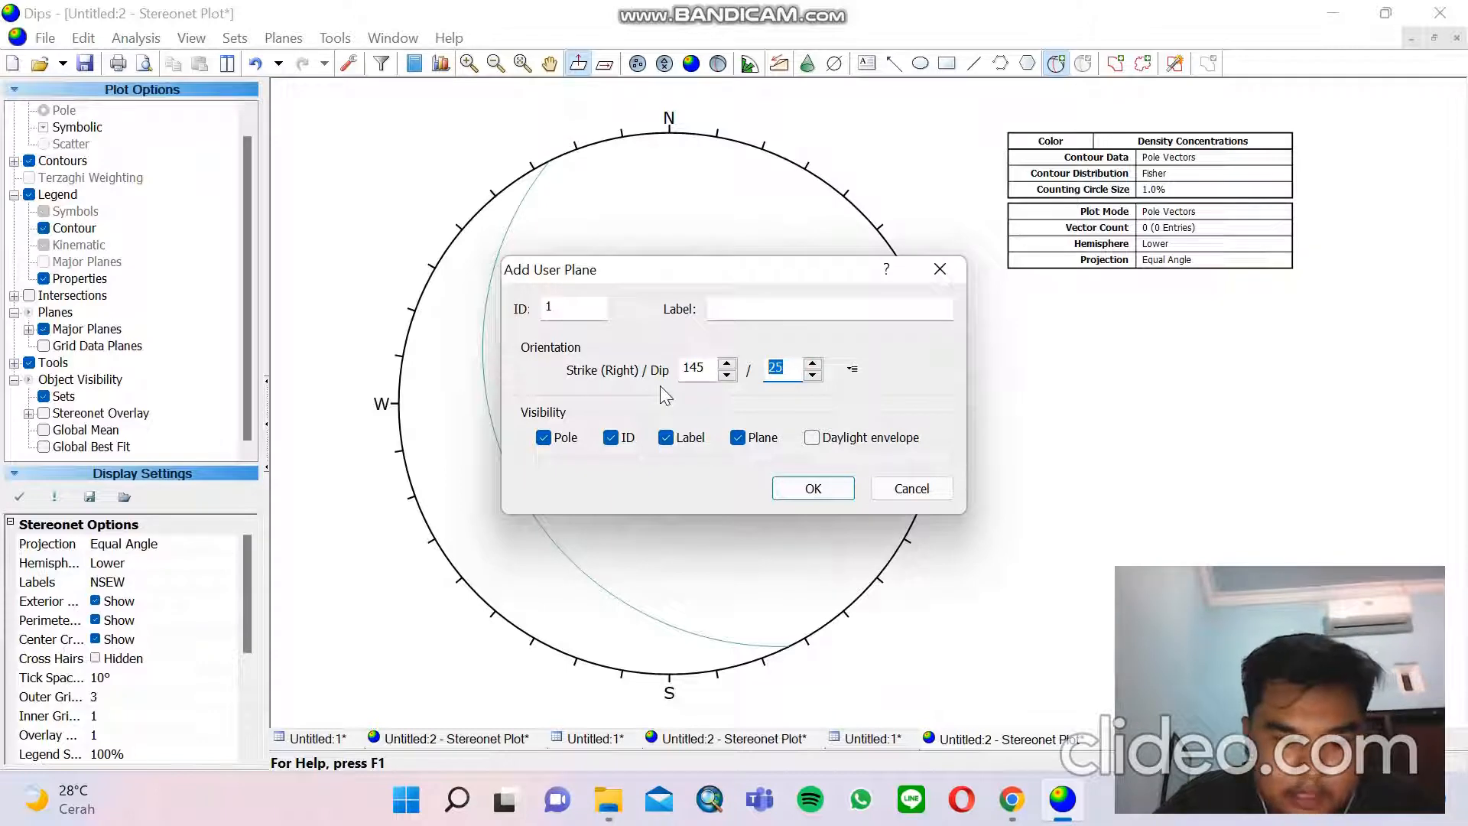
Set the user plane's dip to 43, label it Bidang Sesar, hide its pole and ID, and add it to the stereonet
text(43)
click(724, 314)
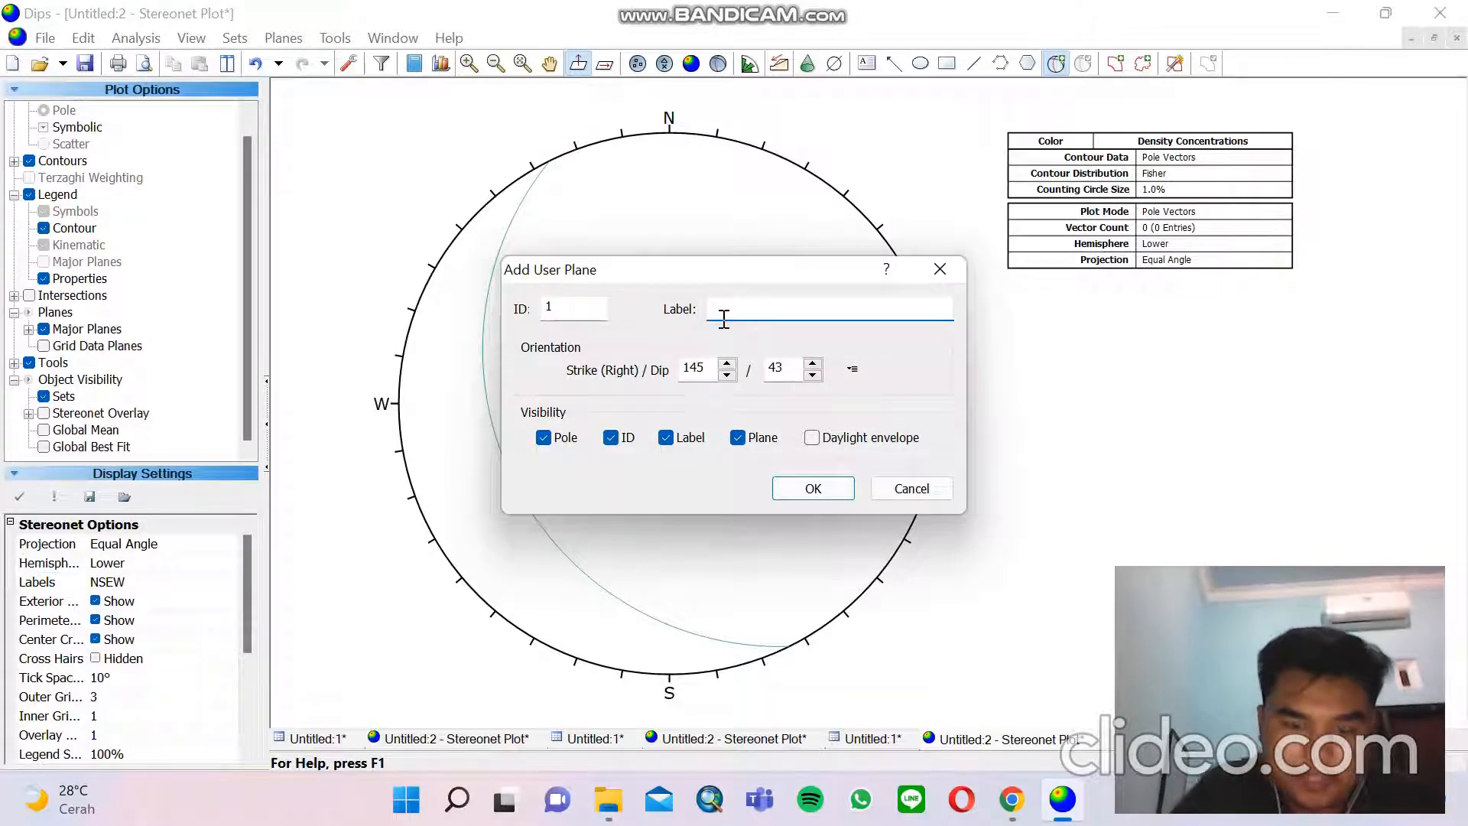
text(Bidang )
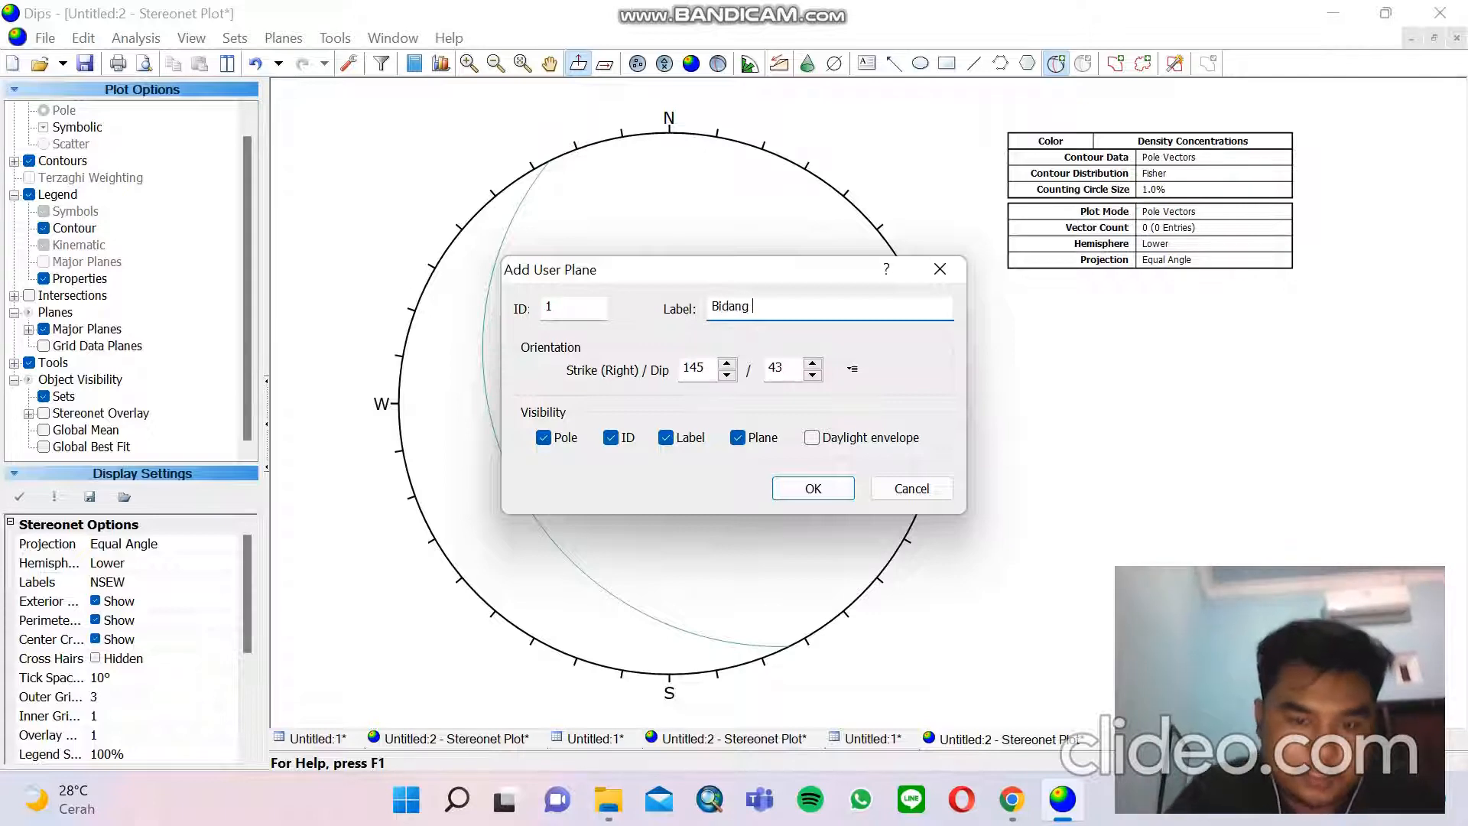
text(Sesar)
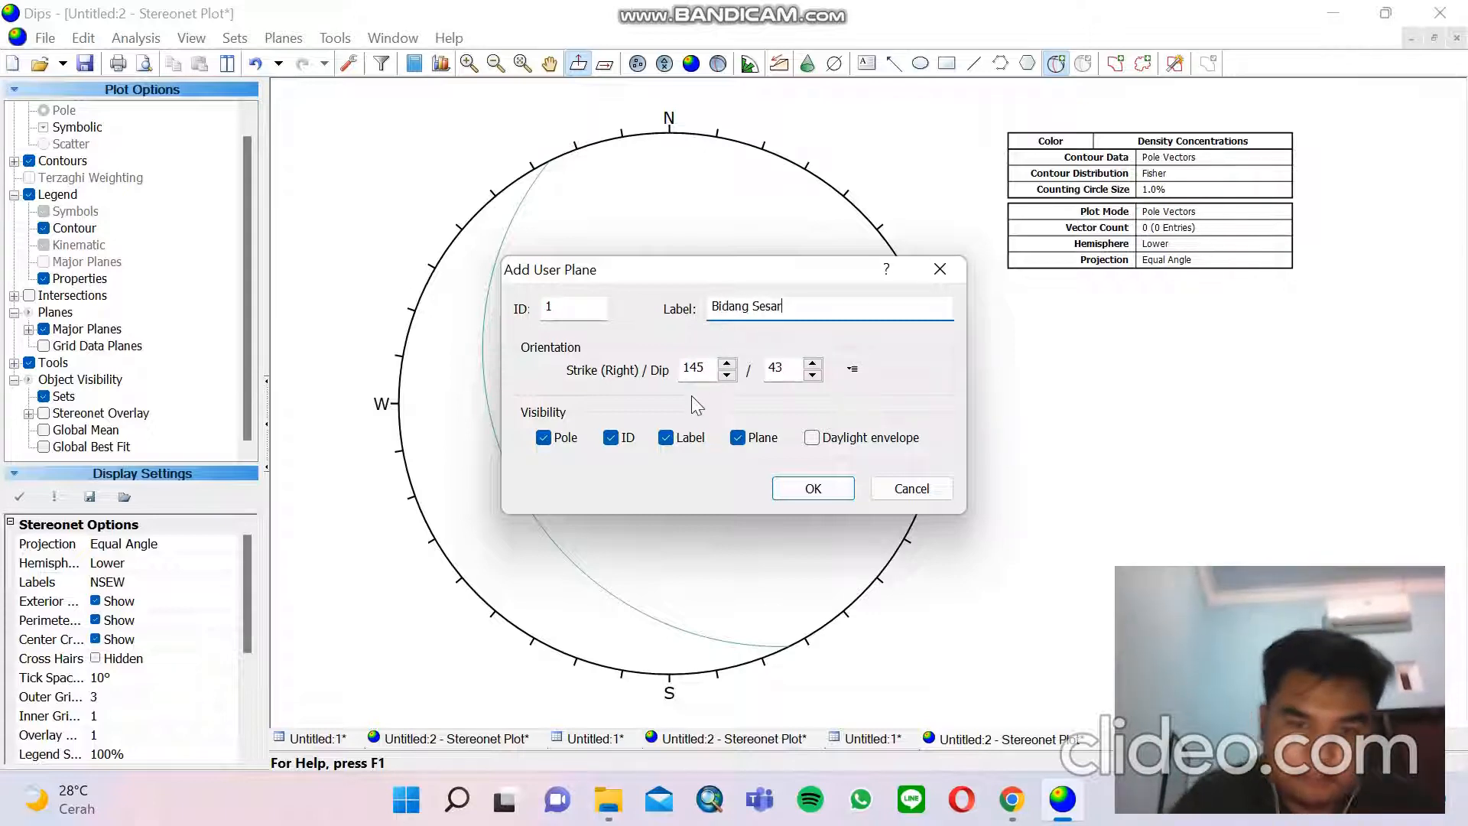
click(632, 439)
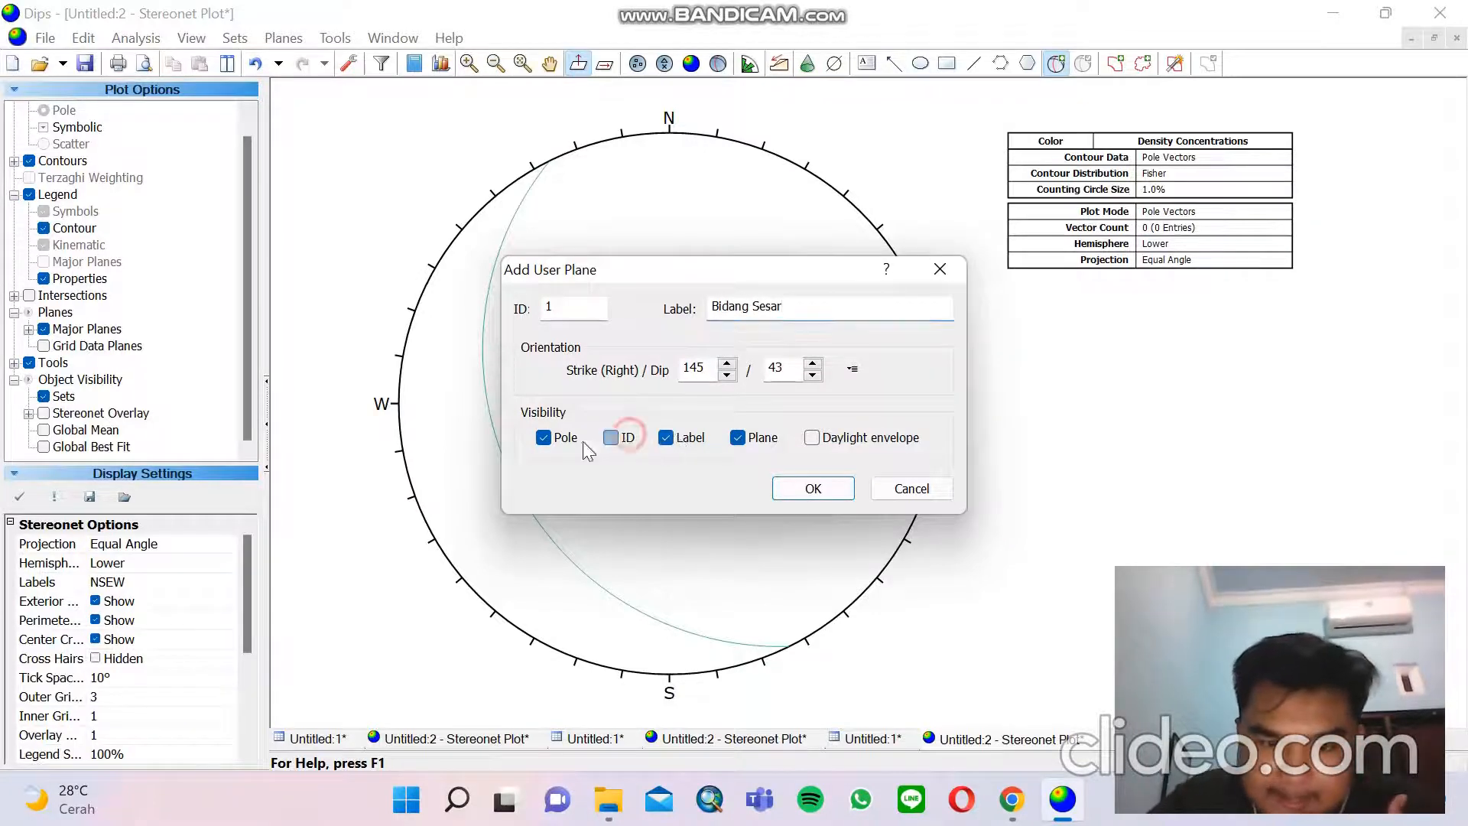
click(572, 446)
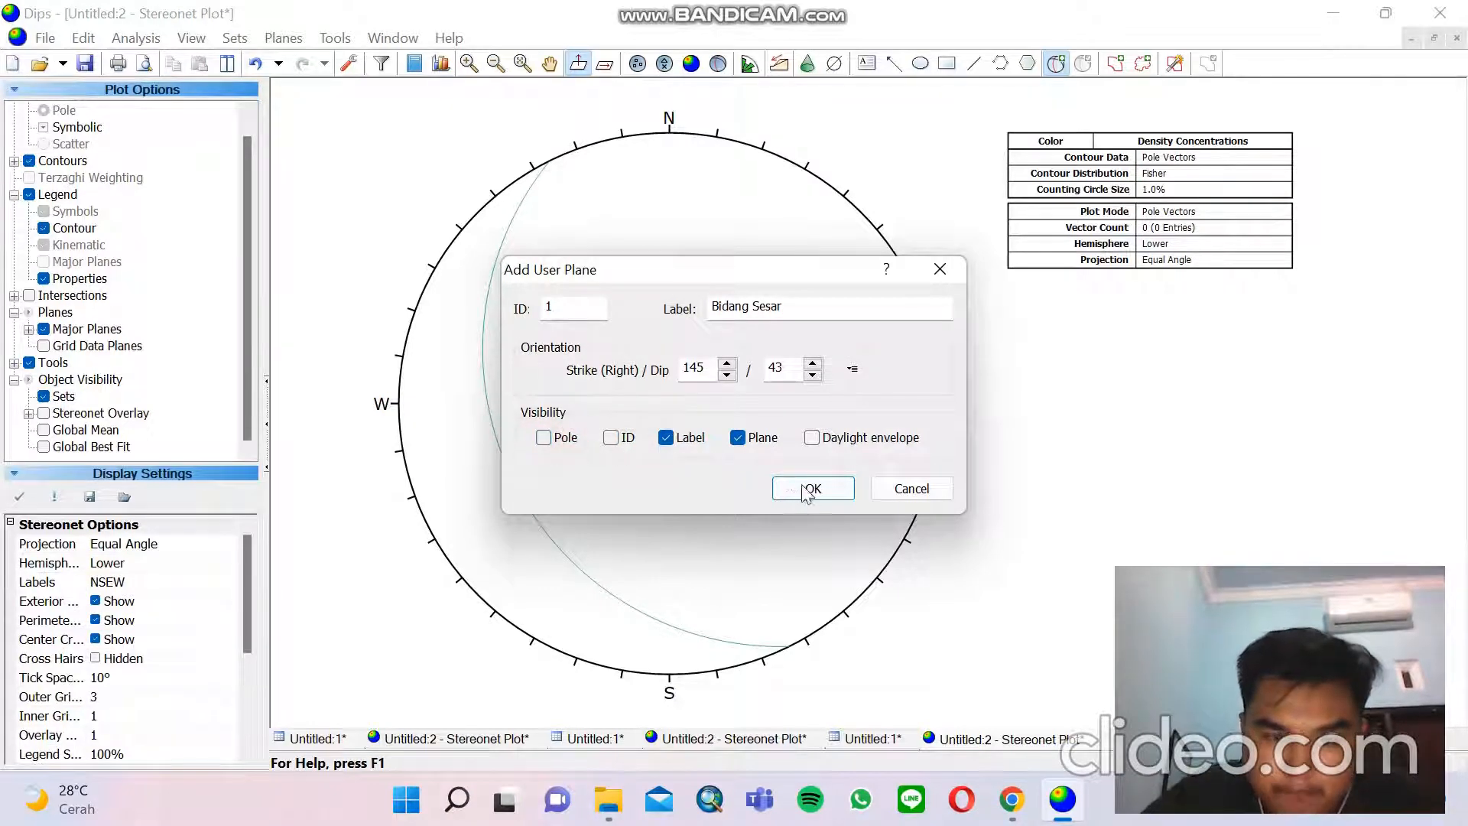
click(813, 487)
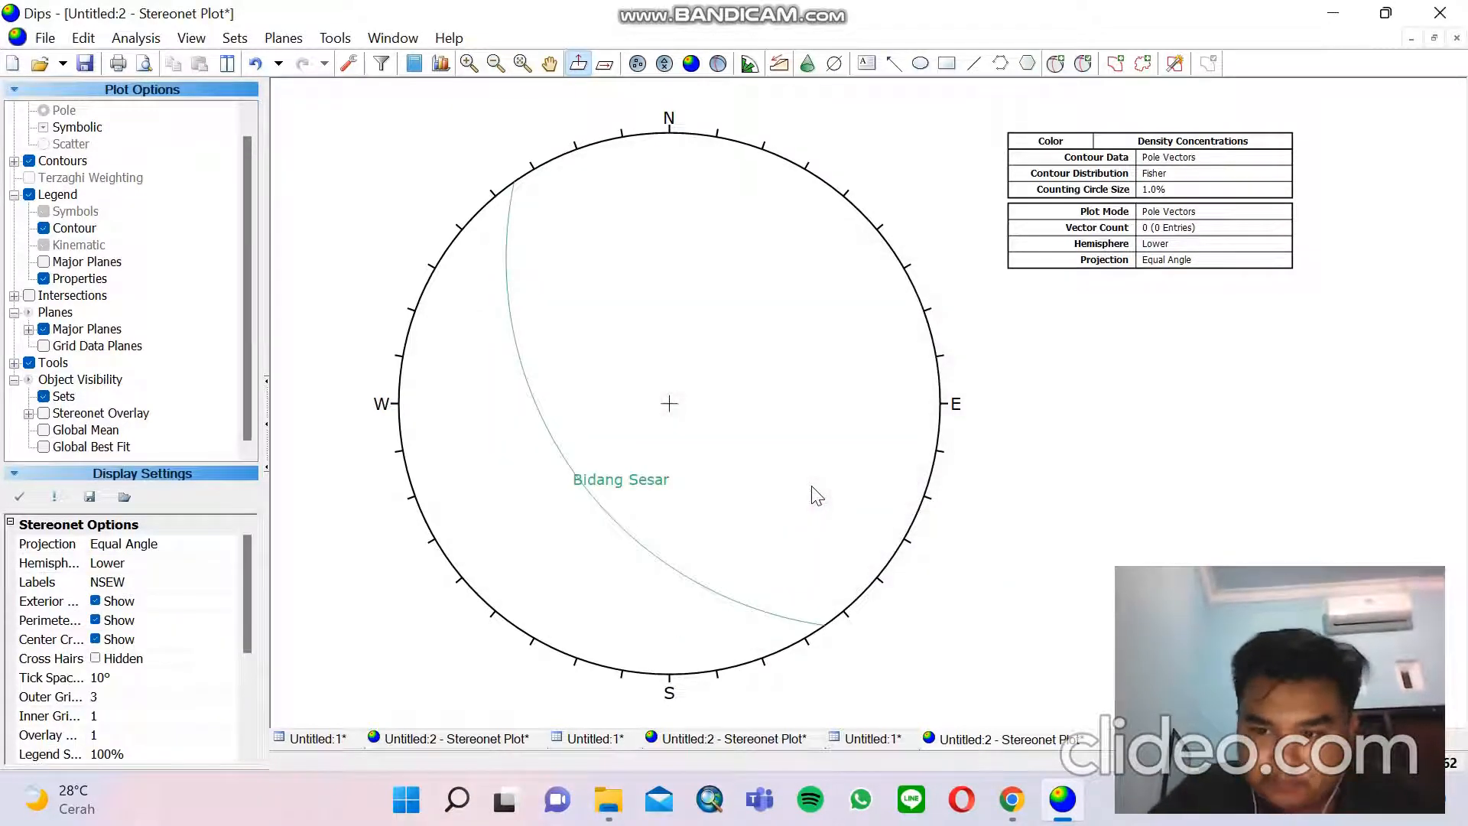
Start a second user plane with strike 35 and dip 41, taken from the Gash Fracture data in the Google Sheets spreadsheet
click(1055, 63)
click(721, 401)
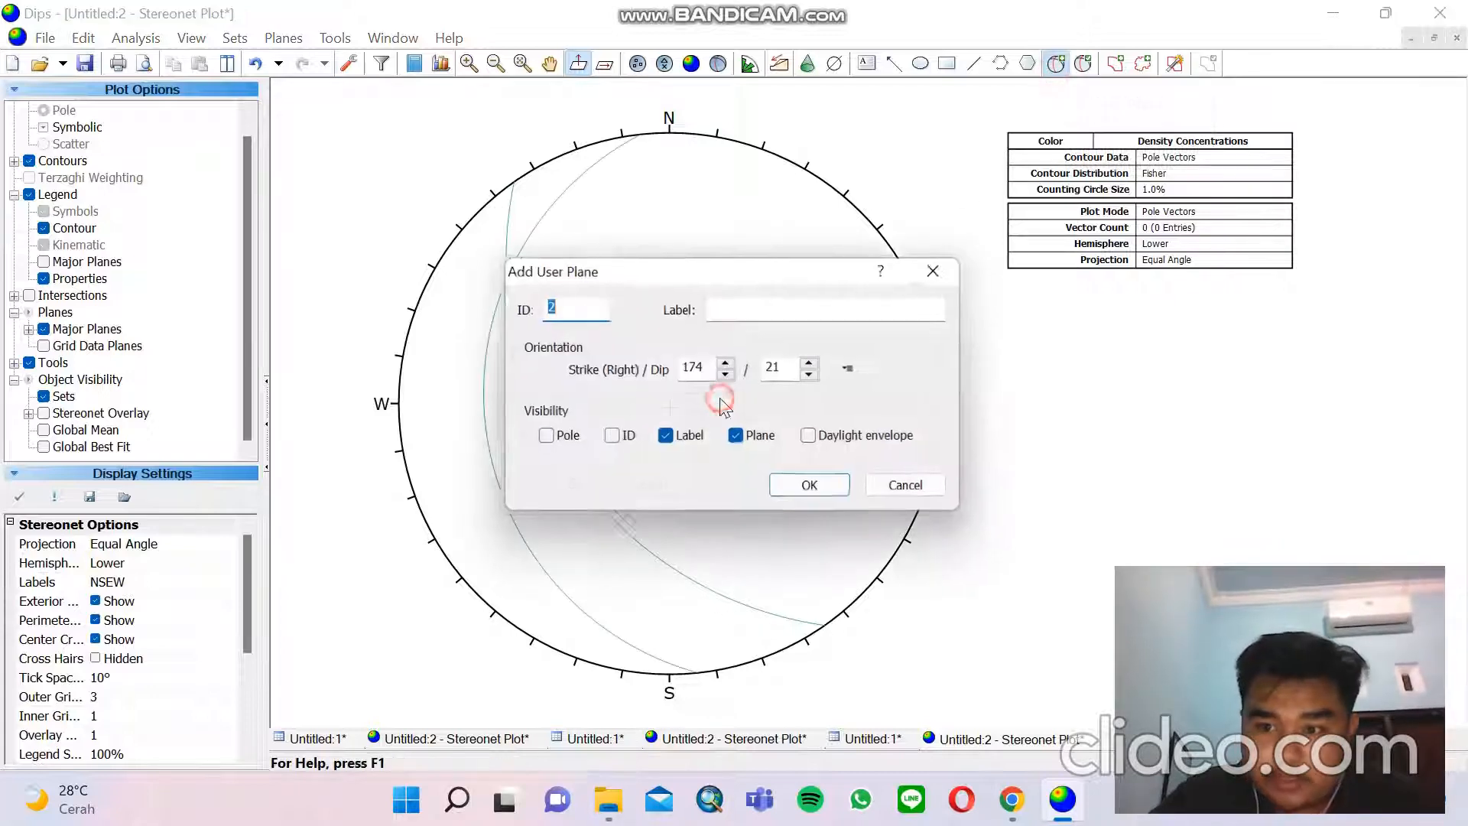
click(1012, 799)
click(231, 292)
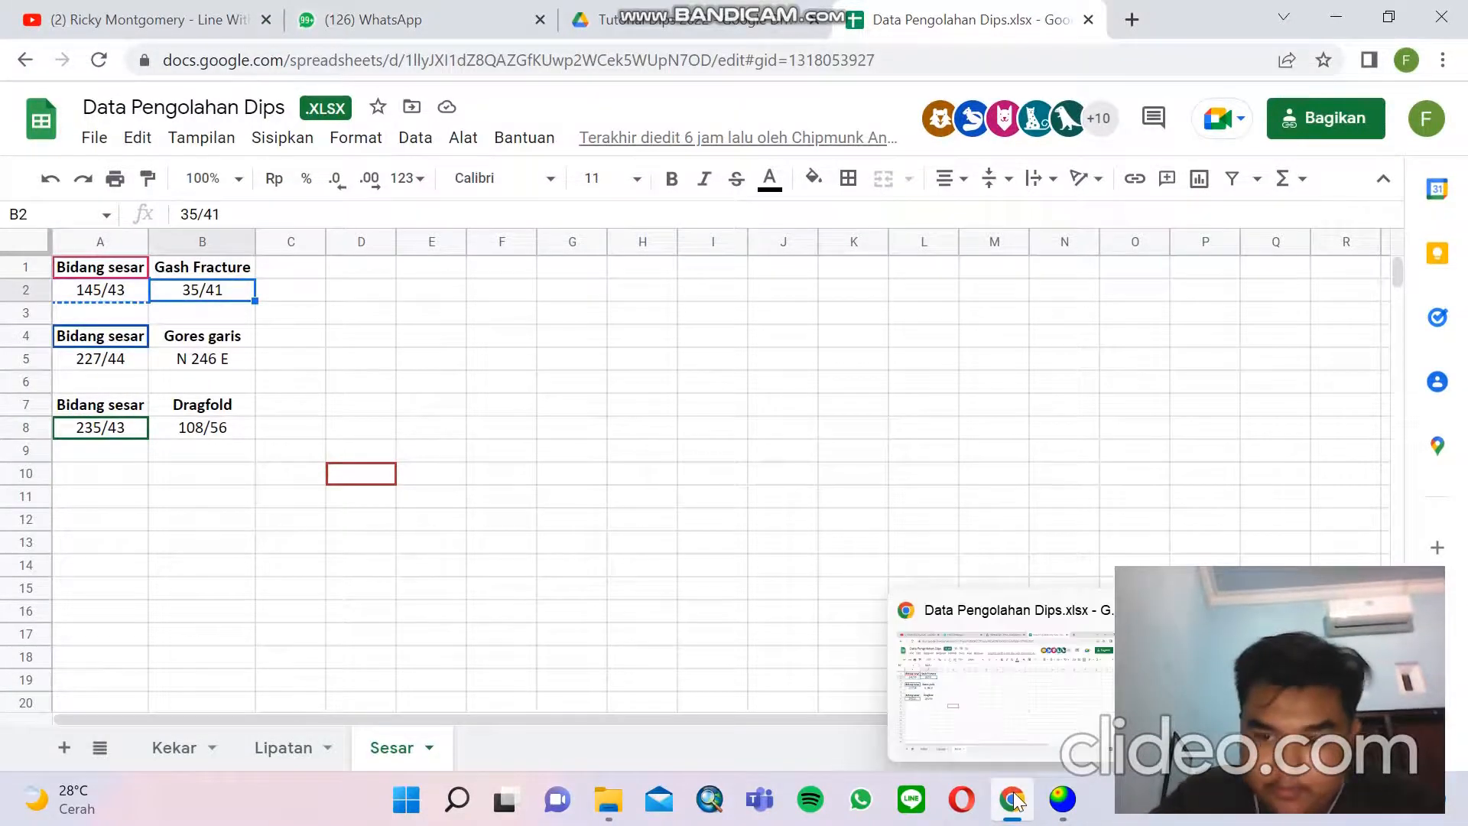
click(1063, 799)
double_click(696, 368)
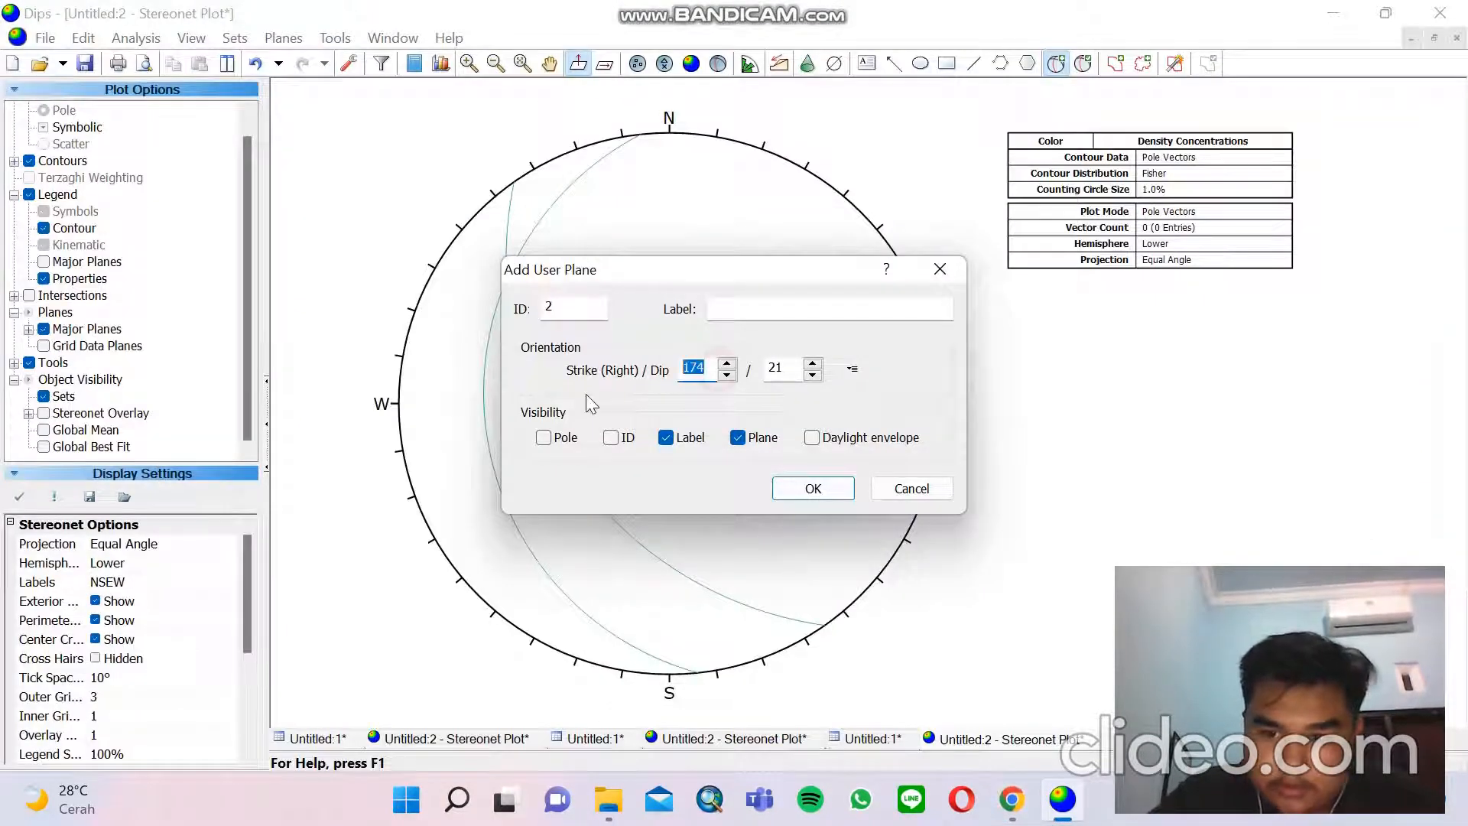
text(35)
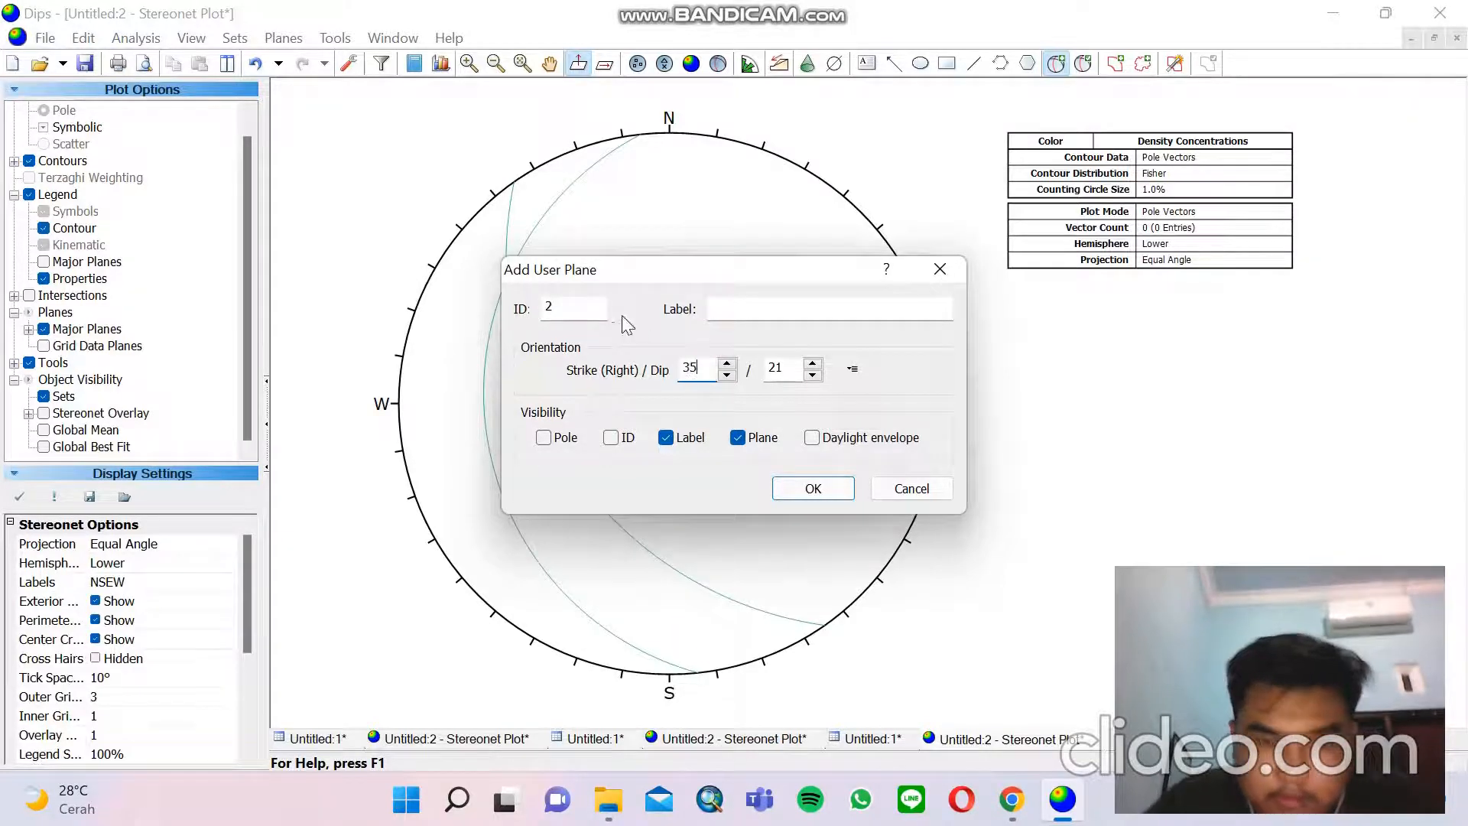
double_click(777, 368)
text(4)
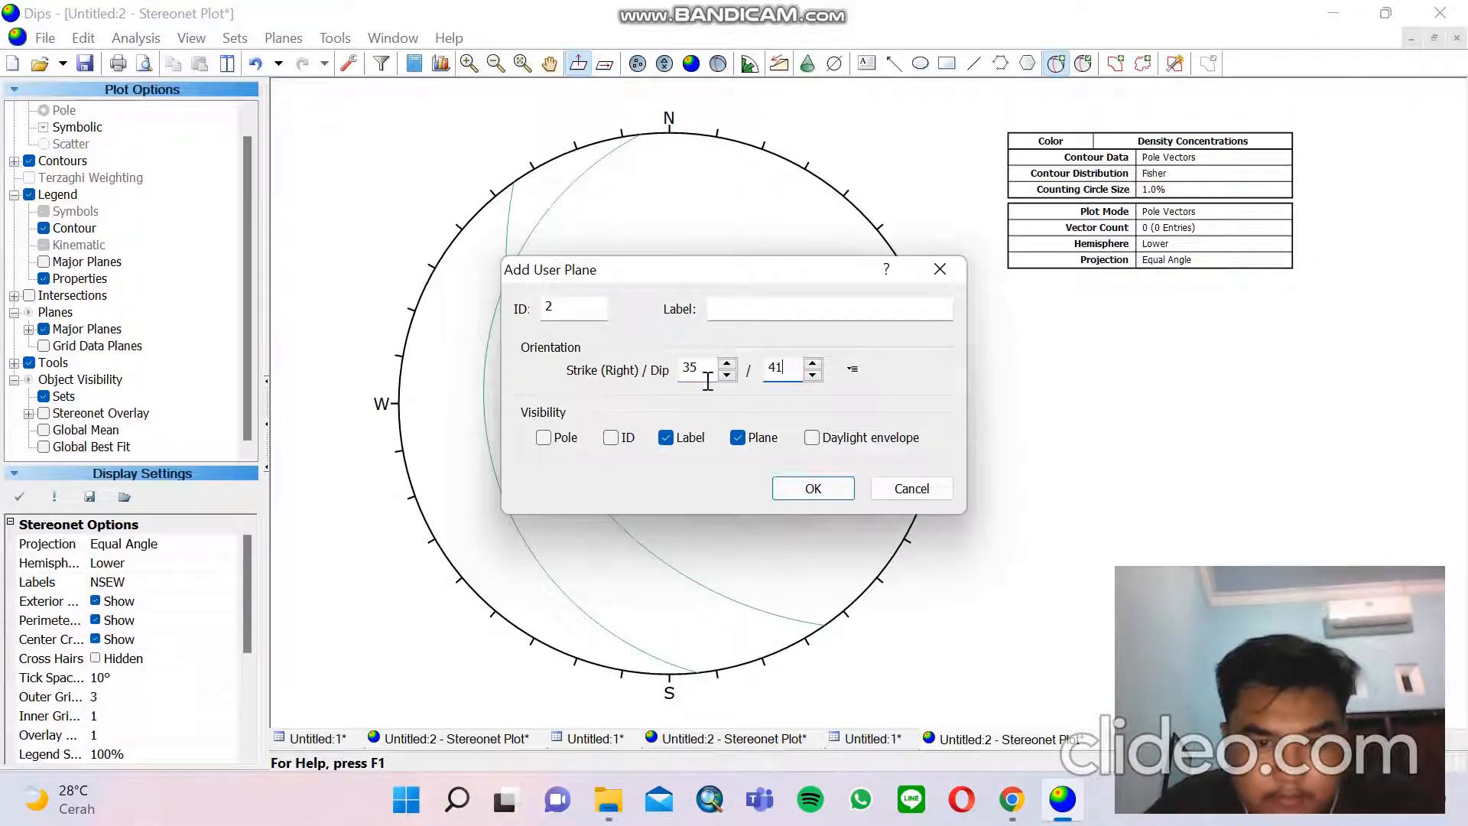
Label the second plane Gash Fracture and add it to the stereonet
click(716, 310)
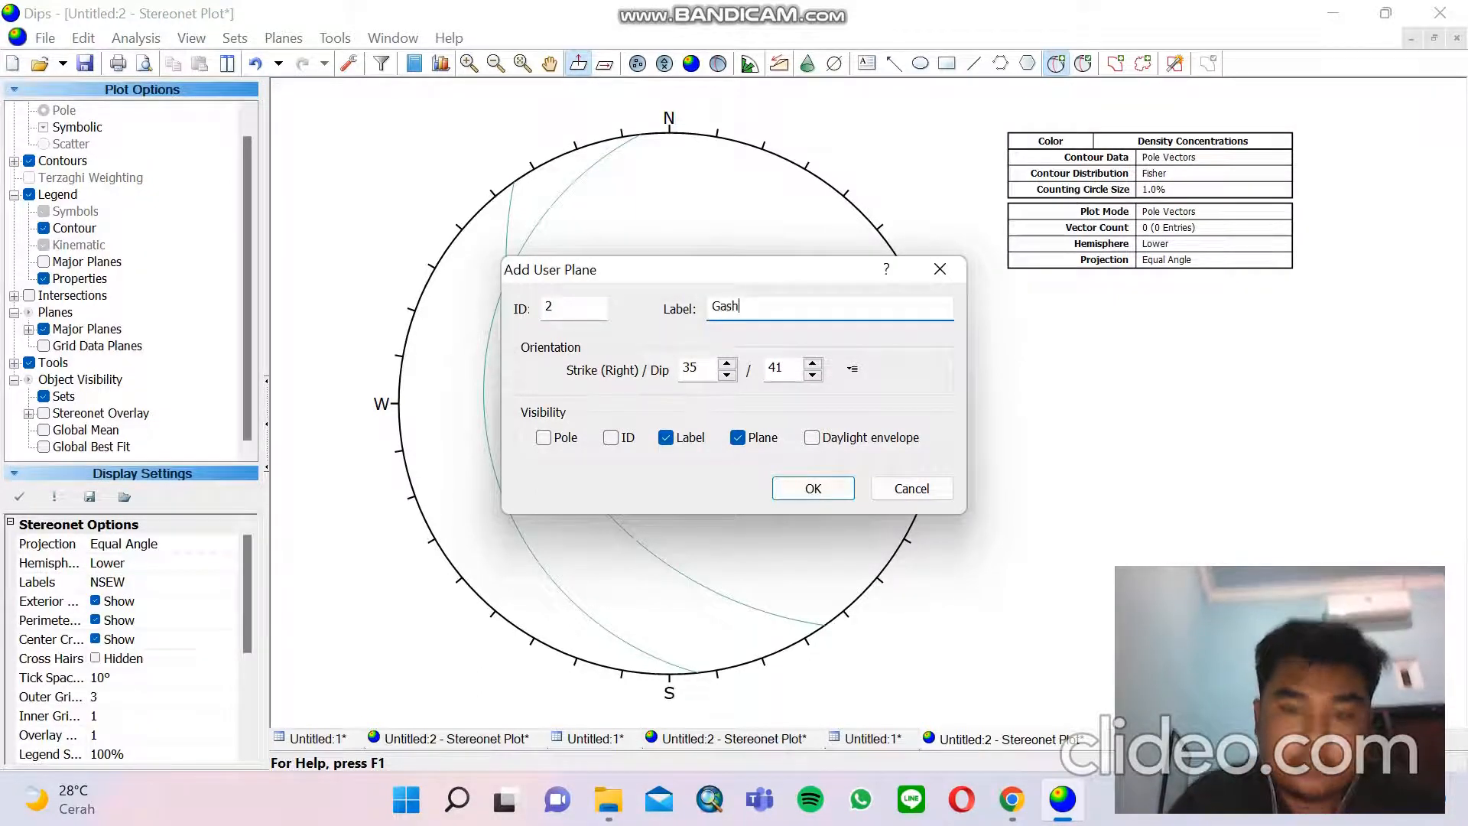
text(Gash Fract)
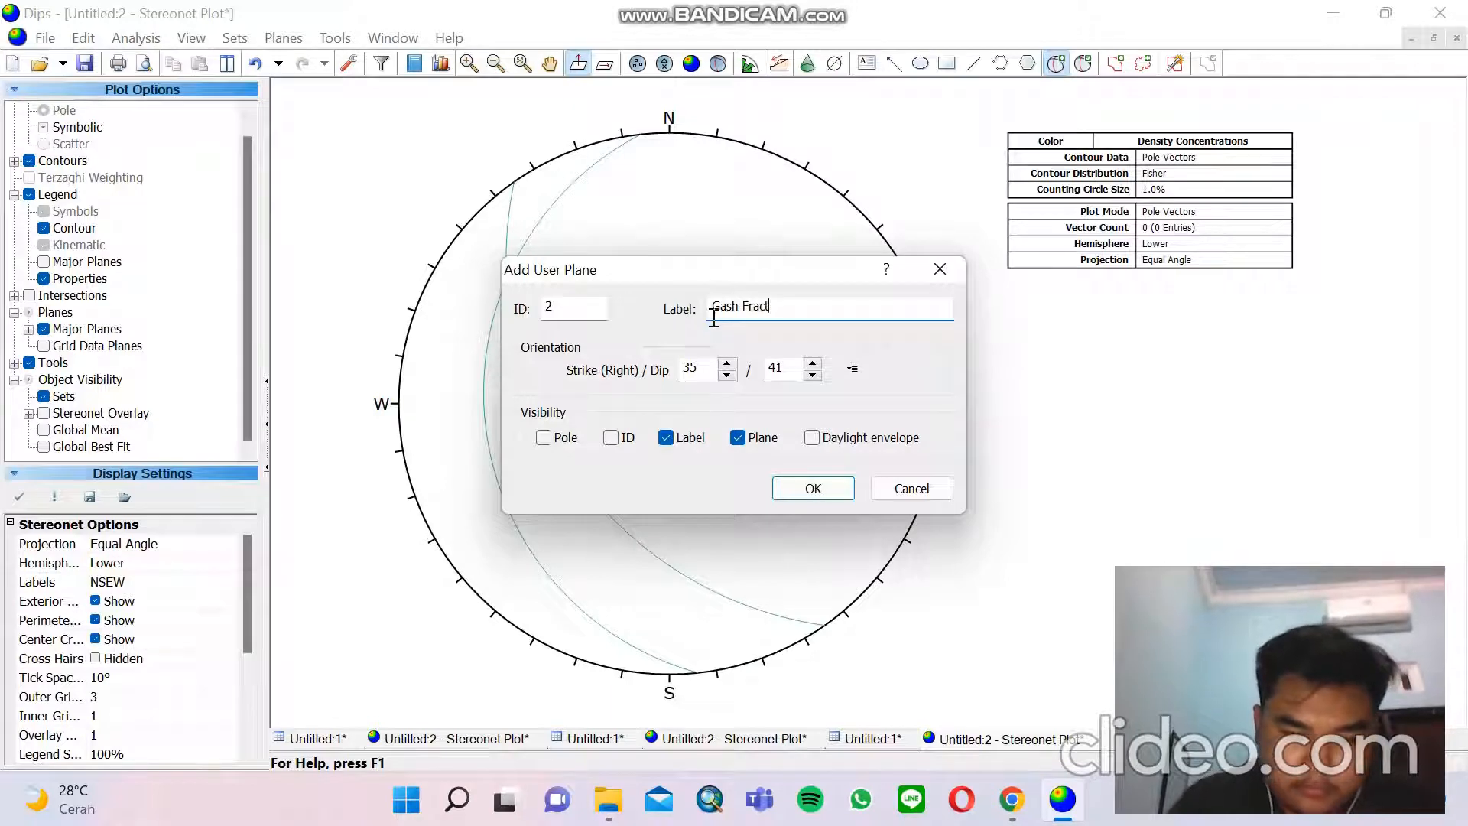
text(ure)
click(811, 490)
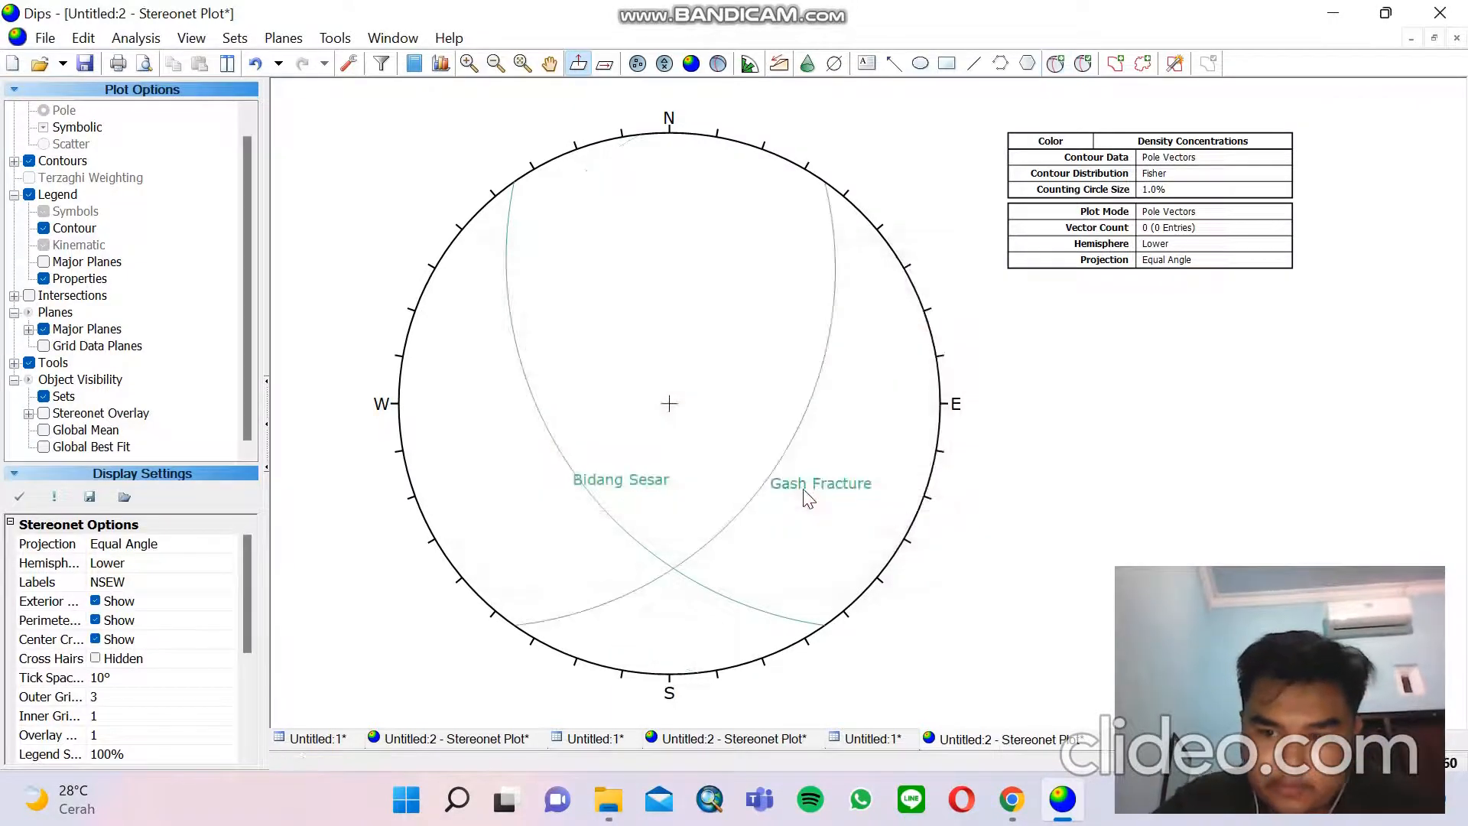
Place a third user plane's pole on the intersection of Bidang Sesar and Gash Fracture, at strike/dip about 269/63
click(1067, 62)
scroll(773, 413, up, 3)
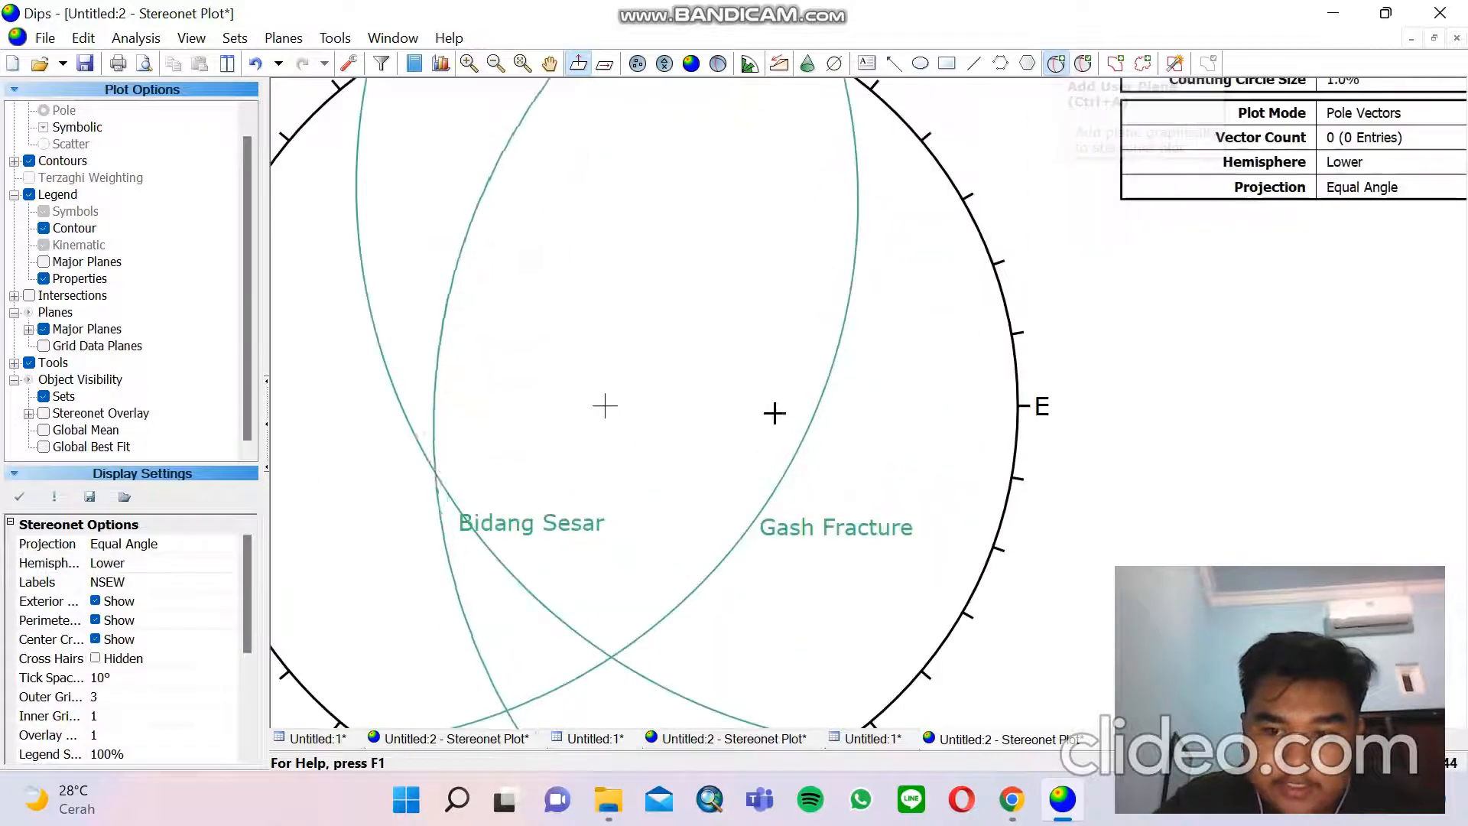
scroll(673, 566, down, 1)
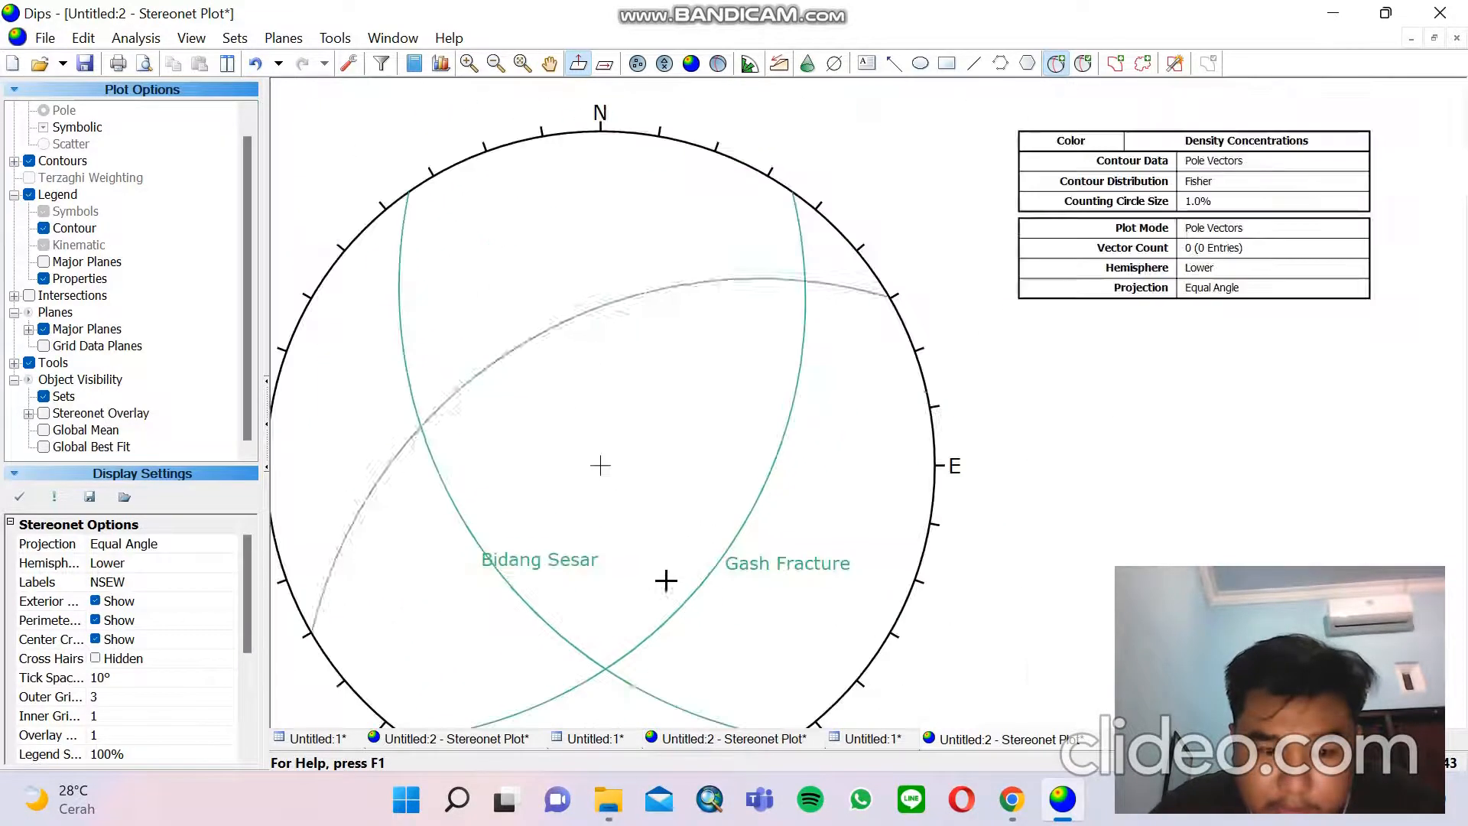
click(608, 677)
scroll(605, 668, up, 3)
scroll(606, 668, up, 3)
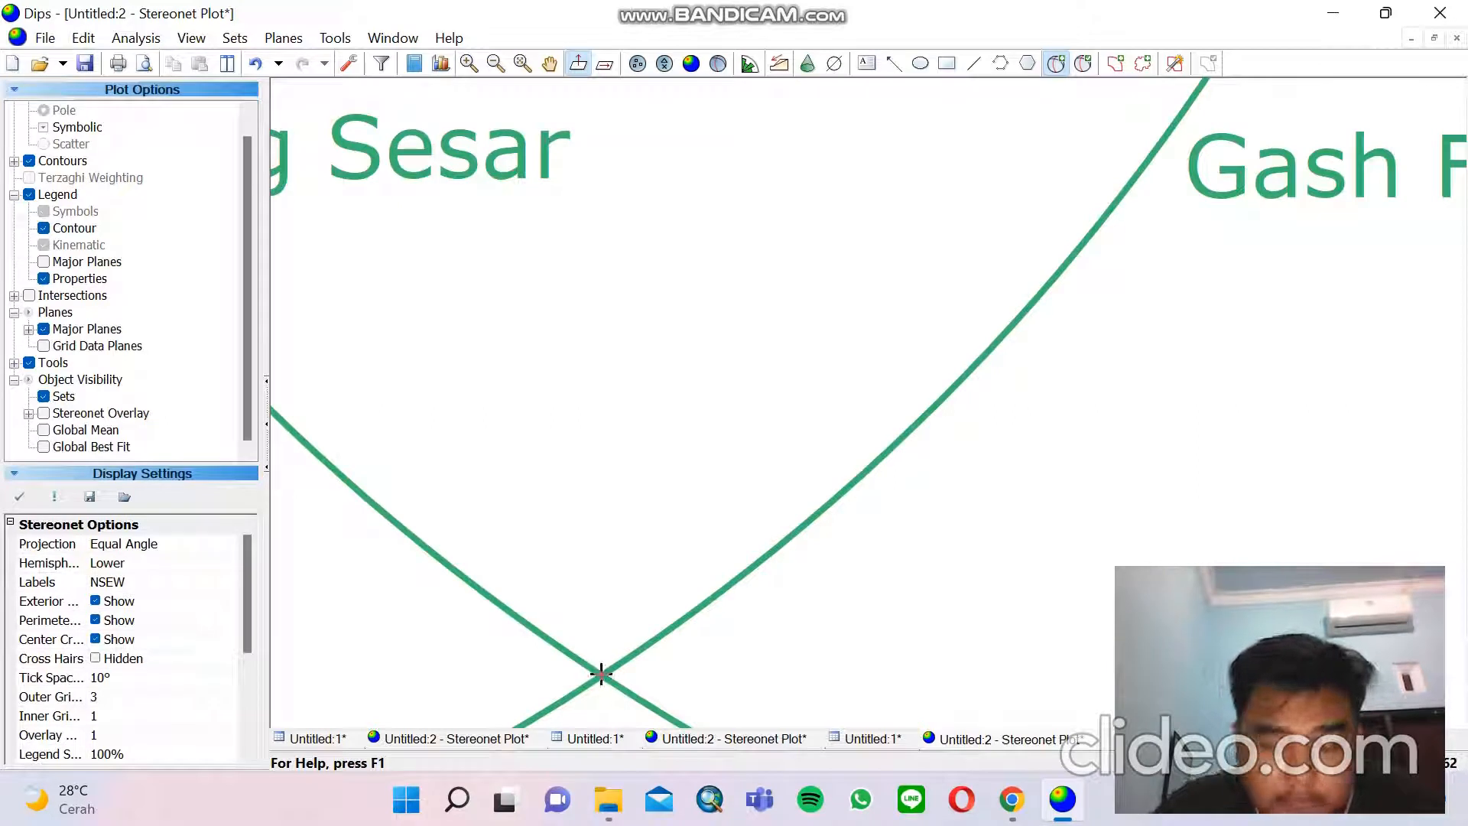
click(602, 673)
Label the third plane Sigma 2, show its pole instead of its plane, and add it
click(768, 315)
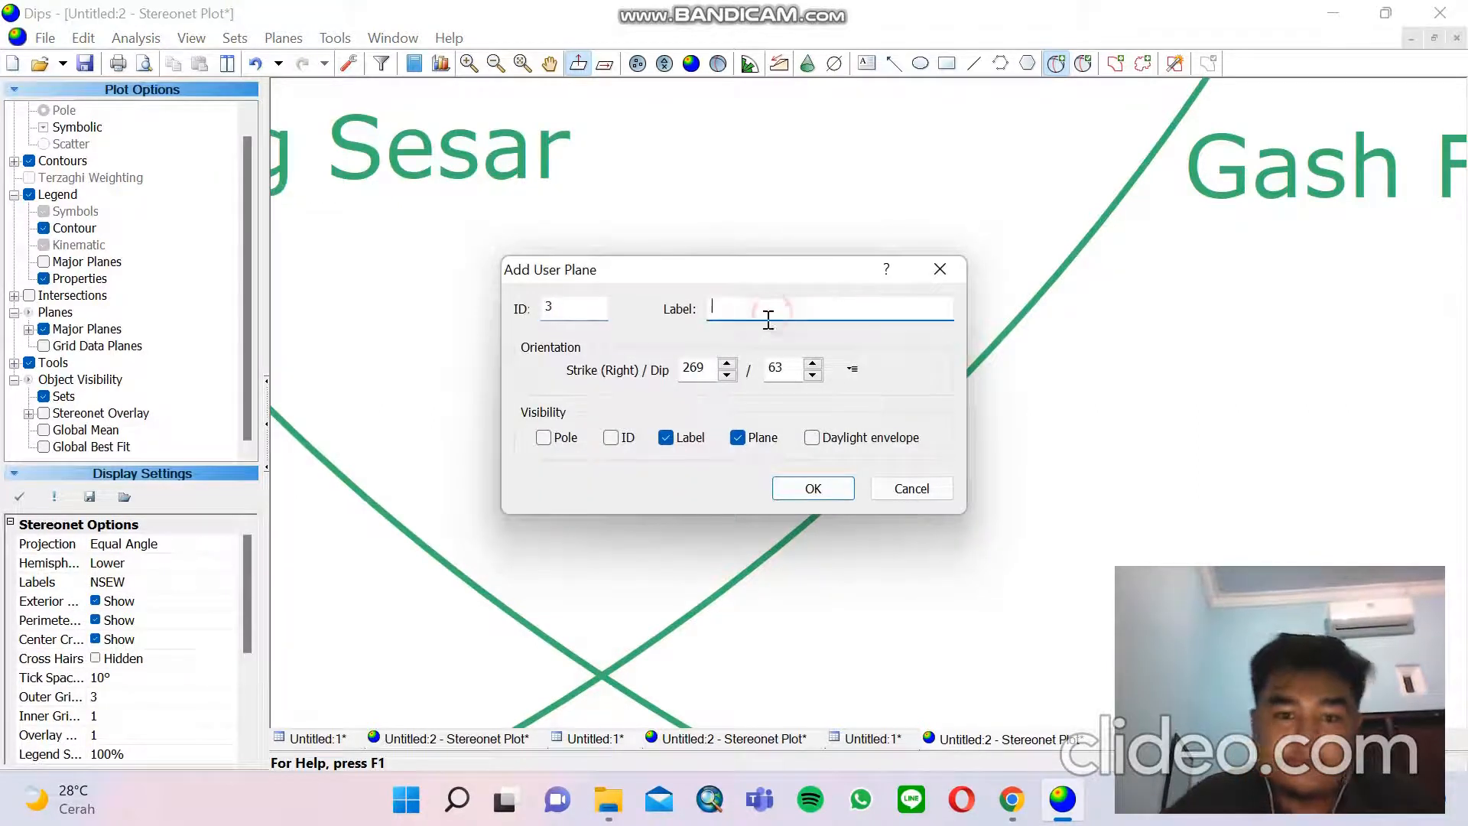
text(B)
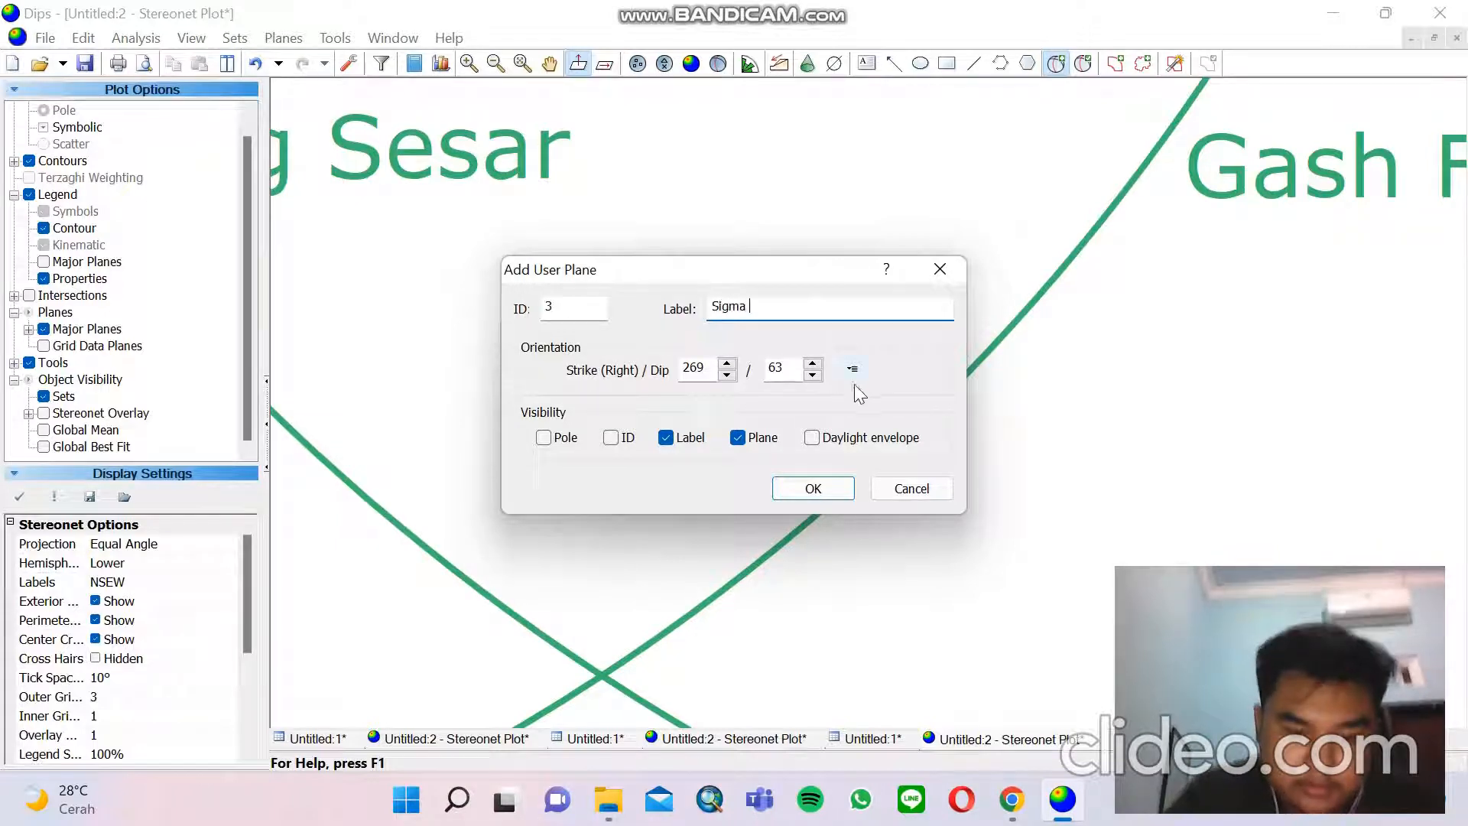
click(737, 438)
click(543, 437)
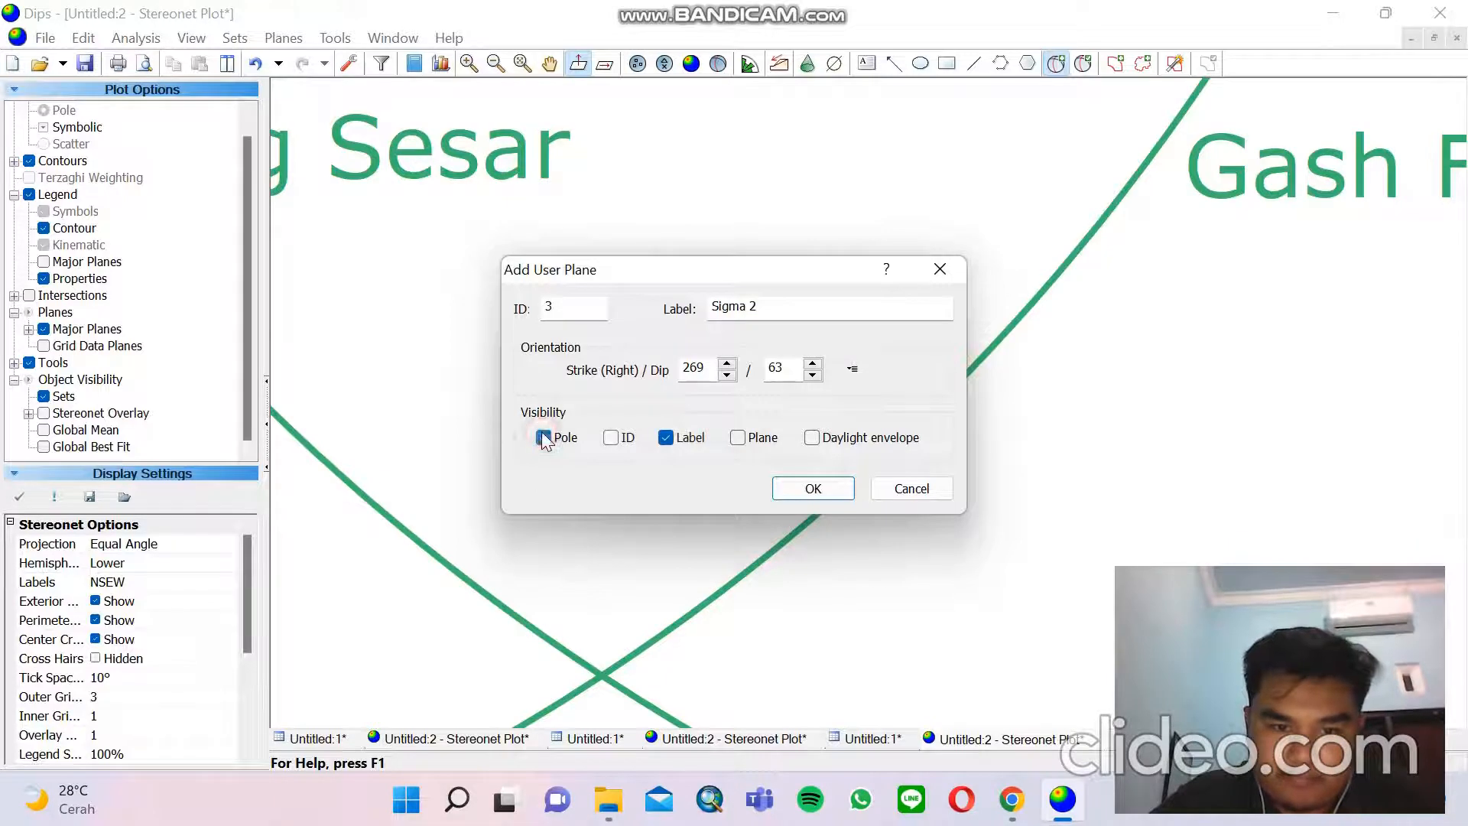
click(811, 490)
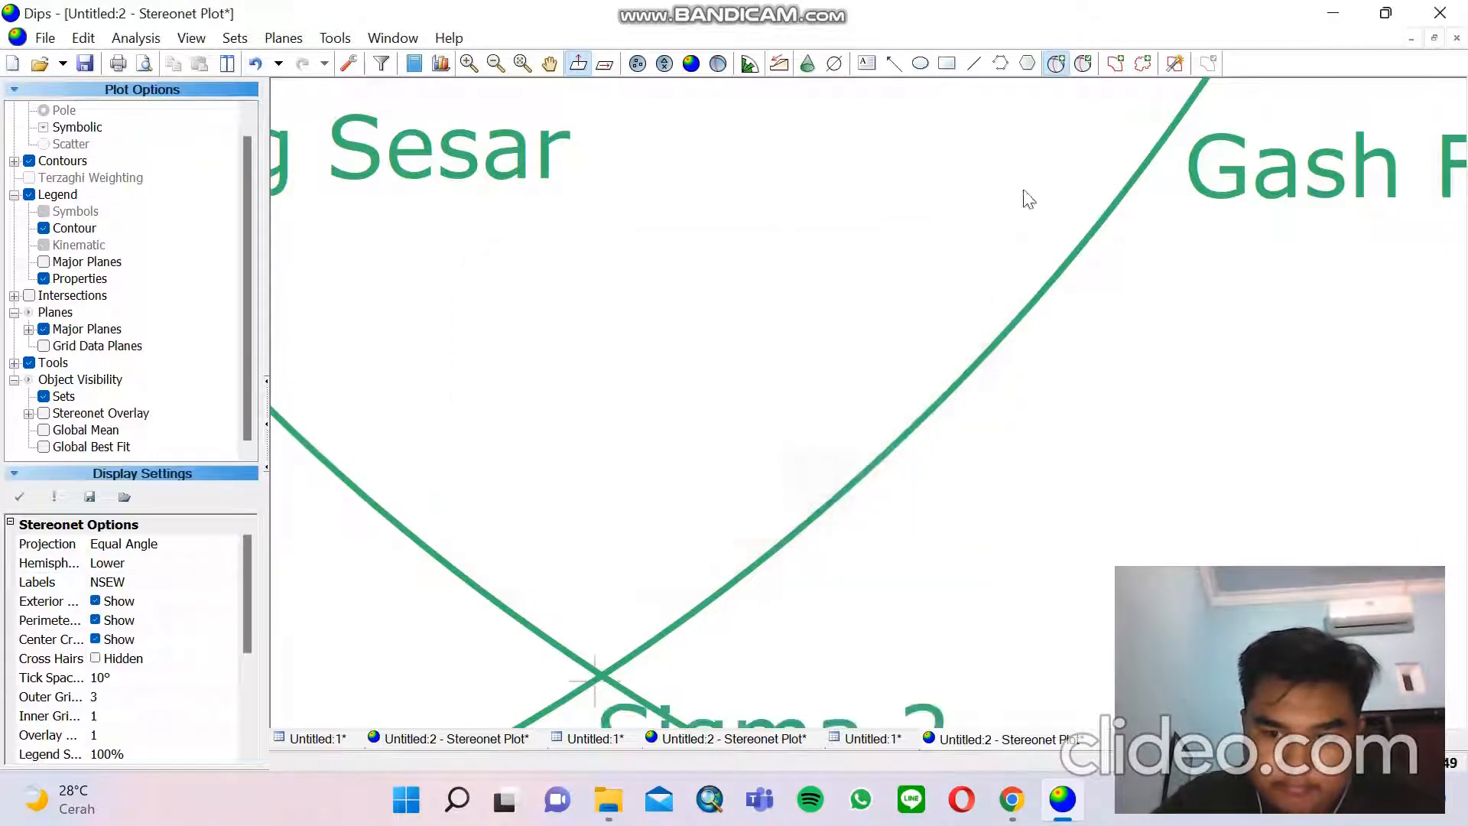
Add a user plane labelled Bidang Bantu with its pole on the Sigma 2 intersection, about 269/63, showing the plane and hiding the pole
click(1056, 64)
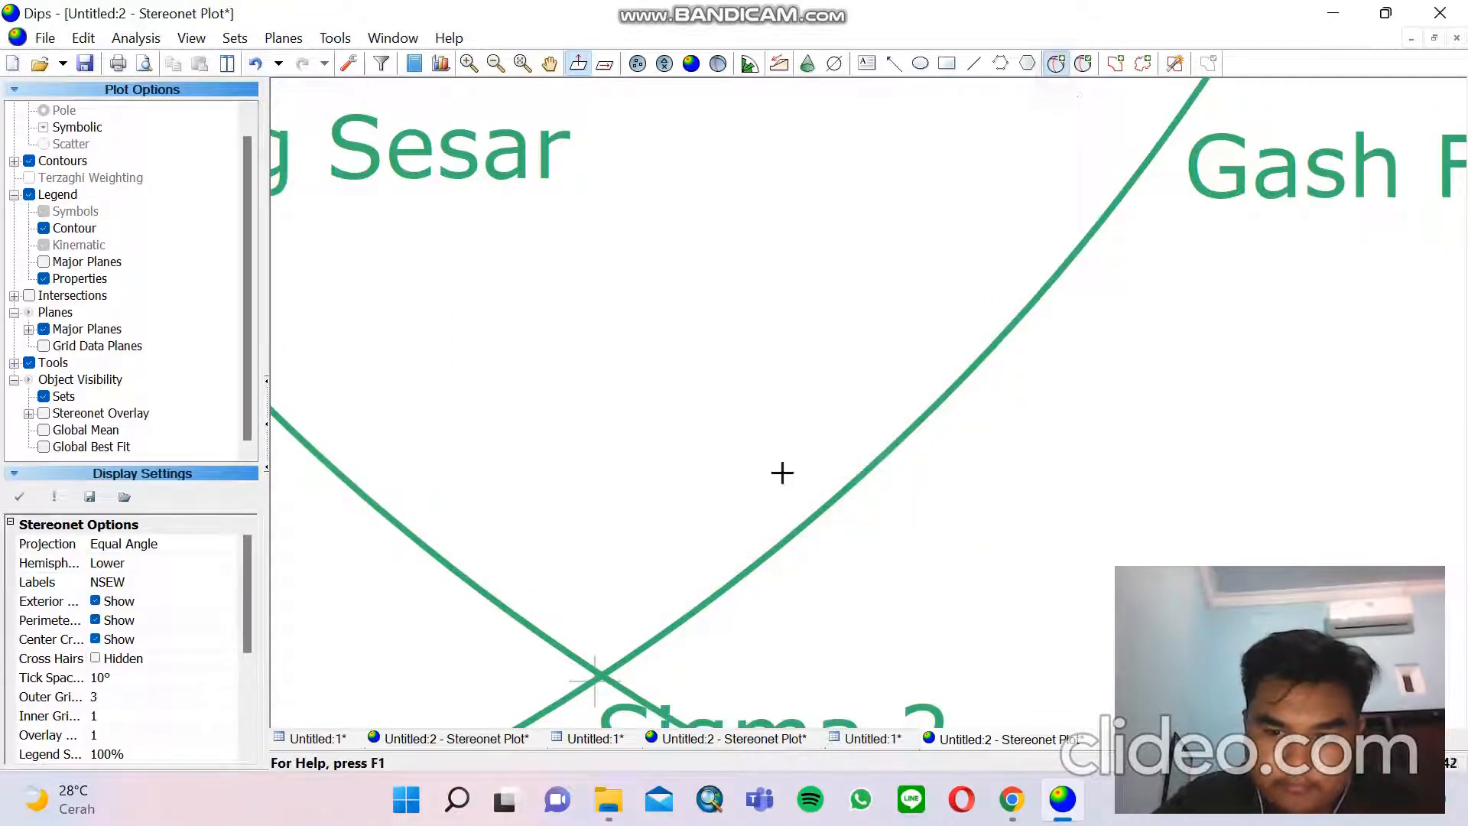
click(600, 674)
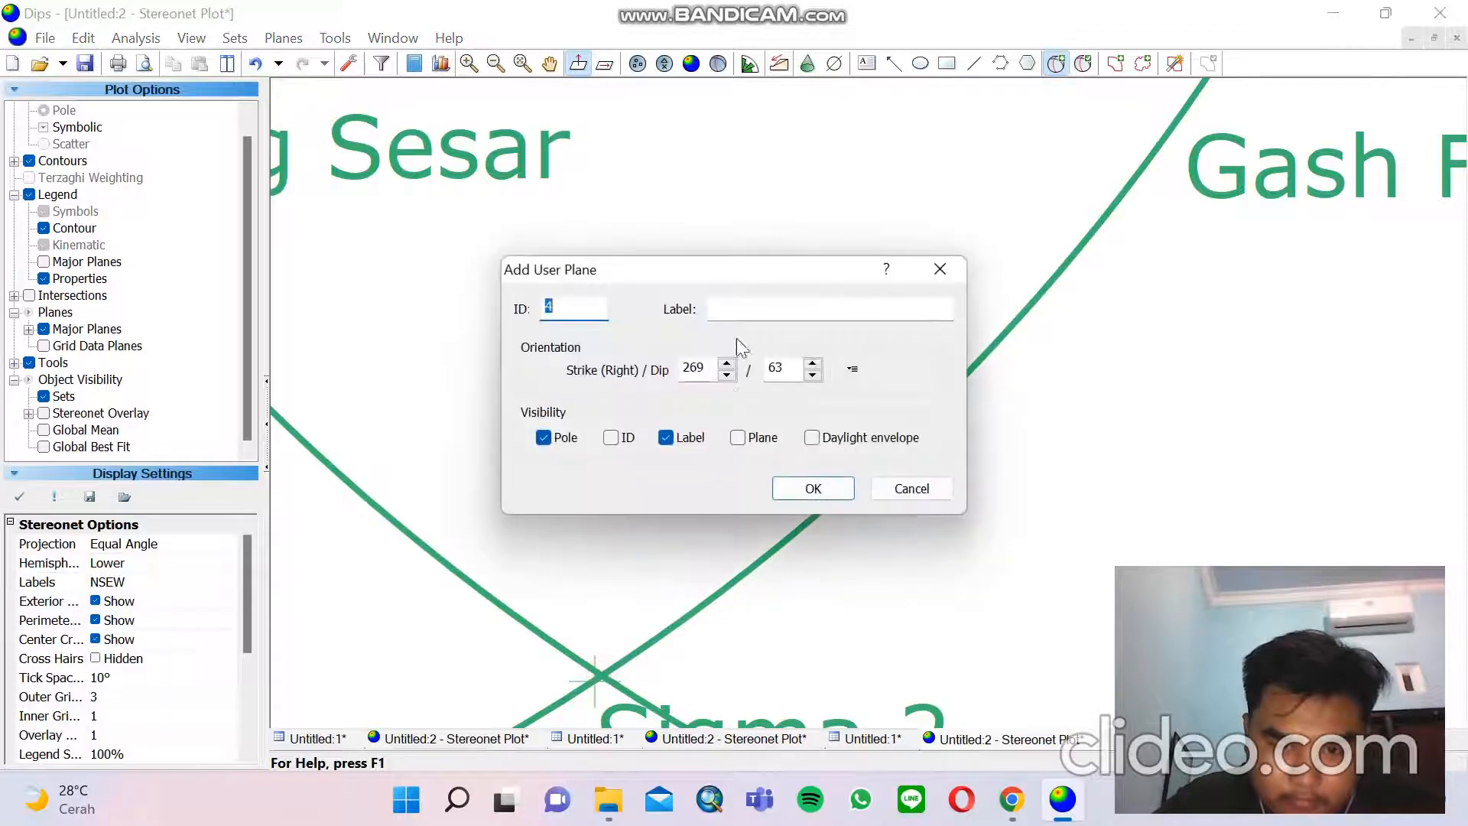
click(753, 310)
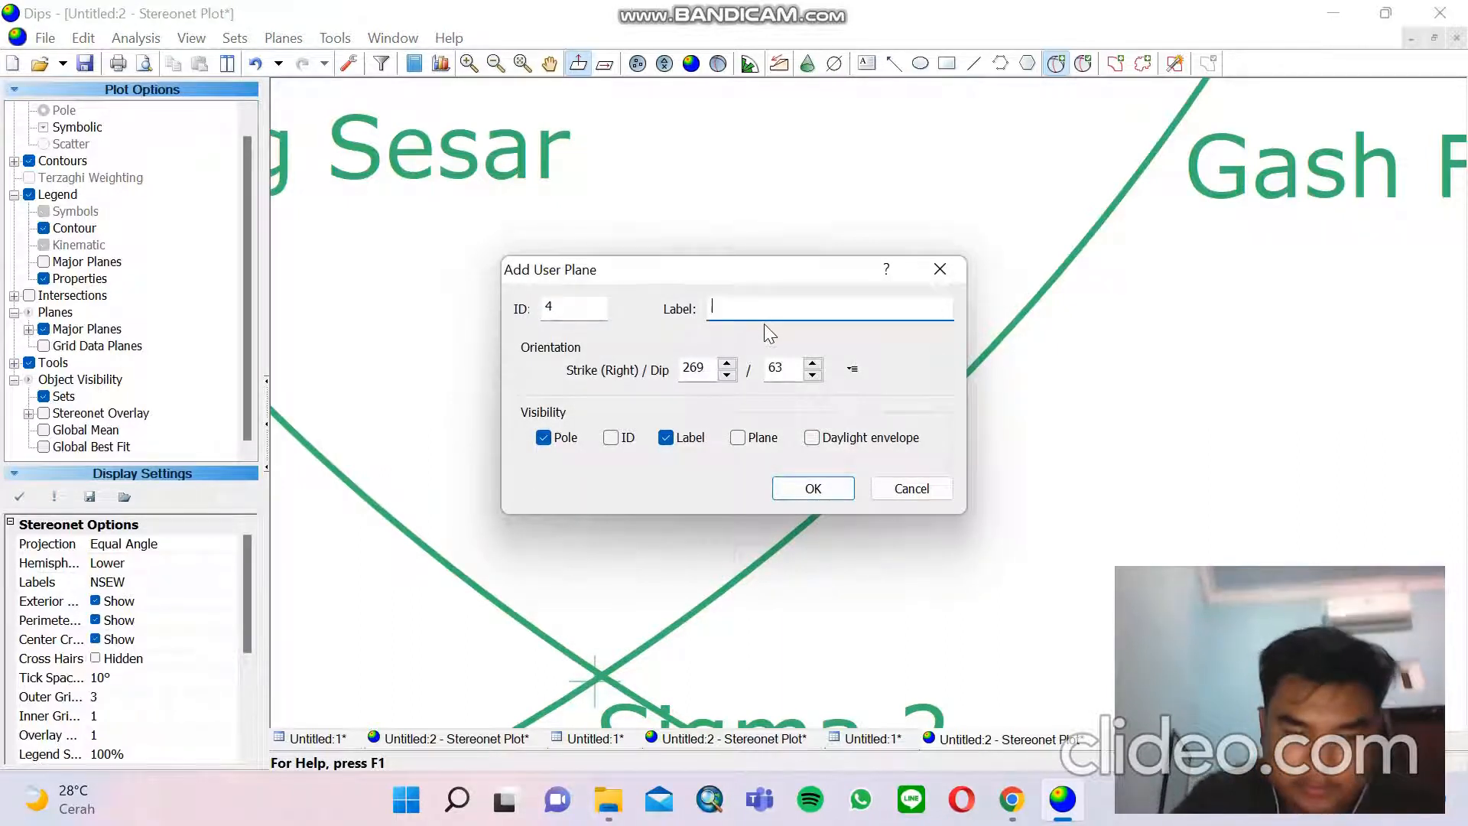
text(Bidang )
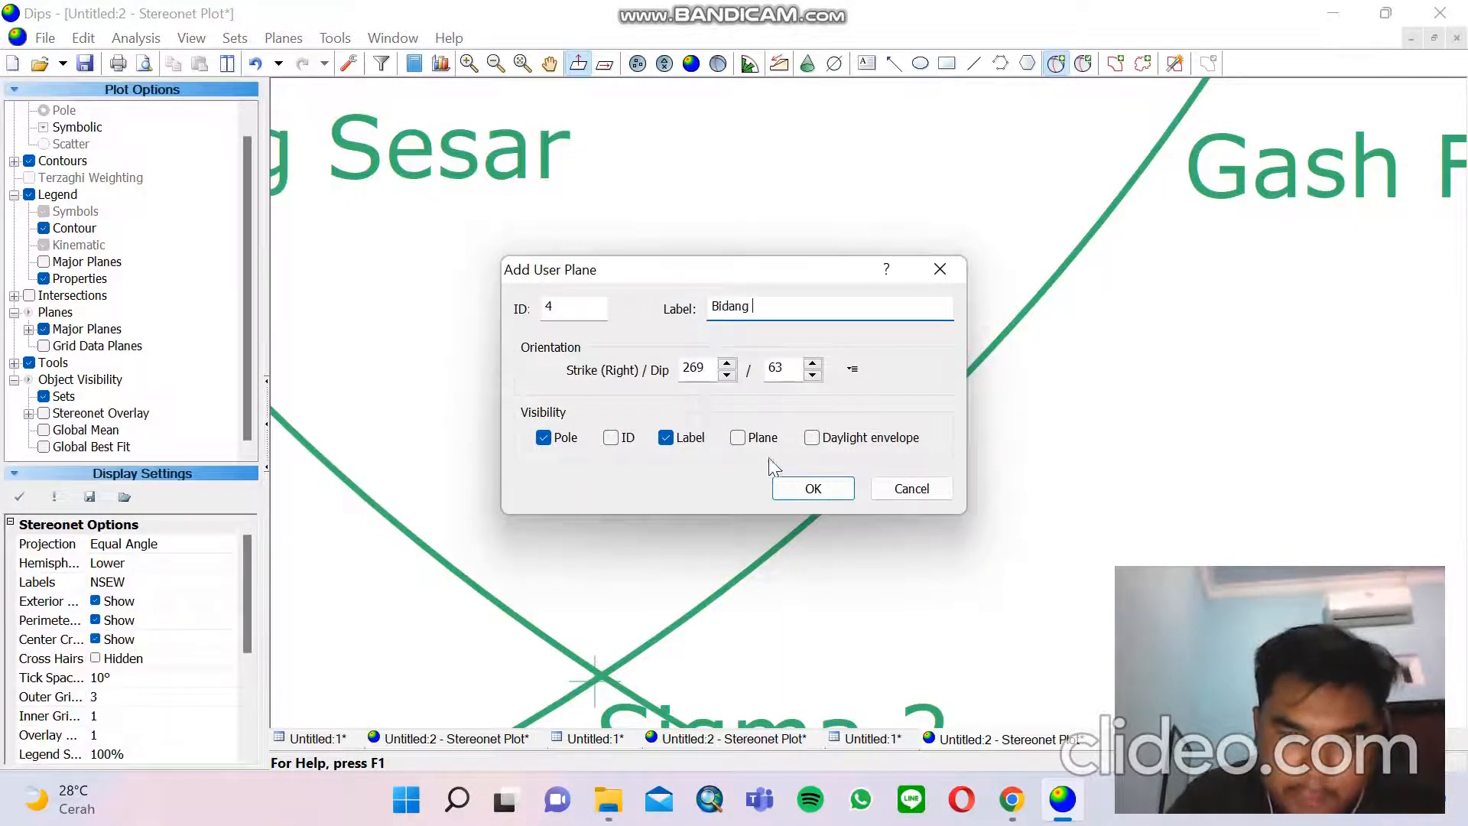
text(Bantu)
click(739, 436)
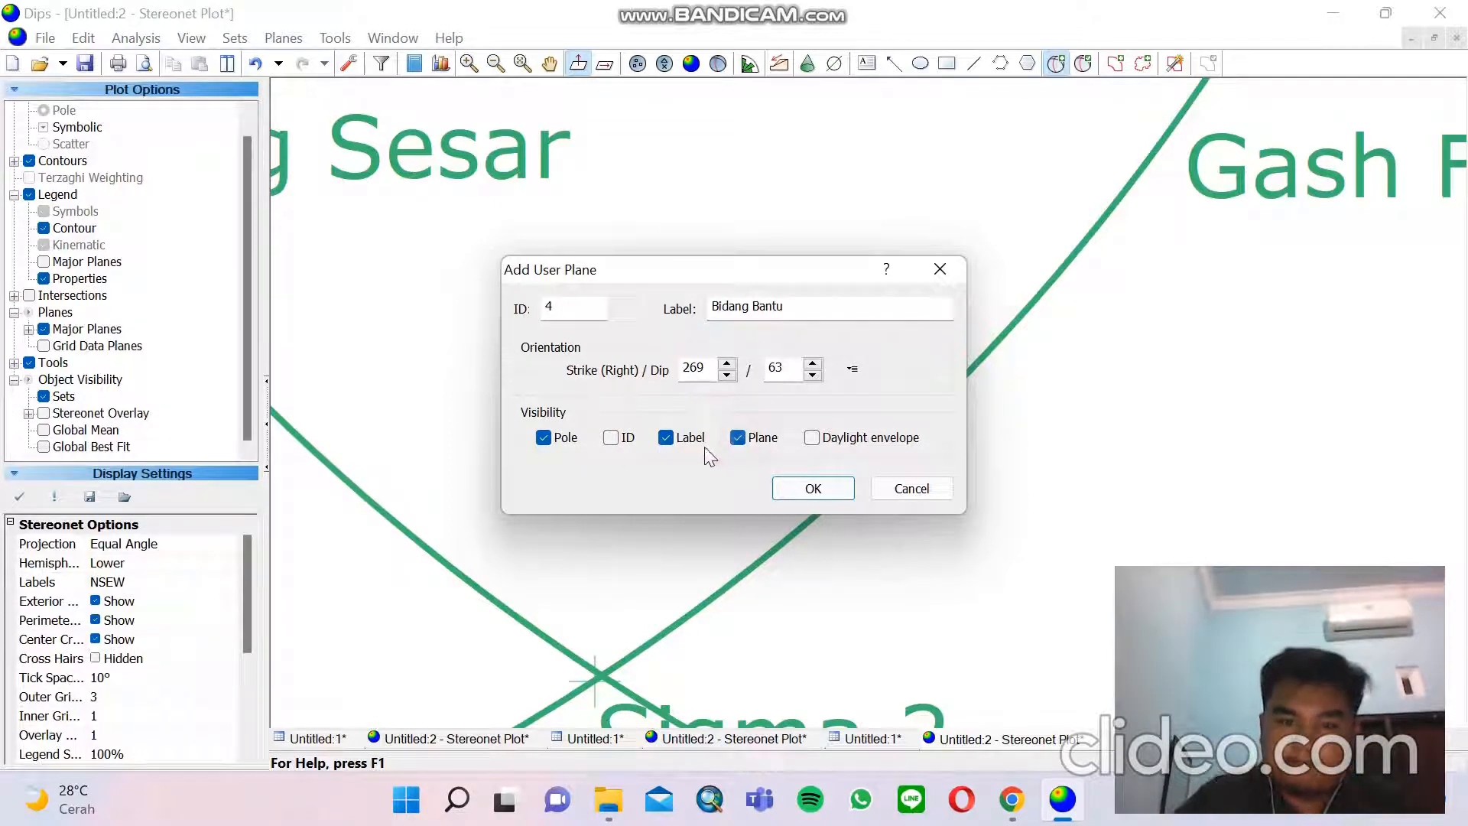
click(568, 446)
click(813, 488)
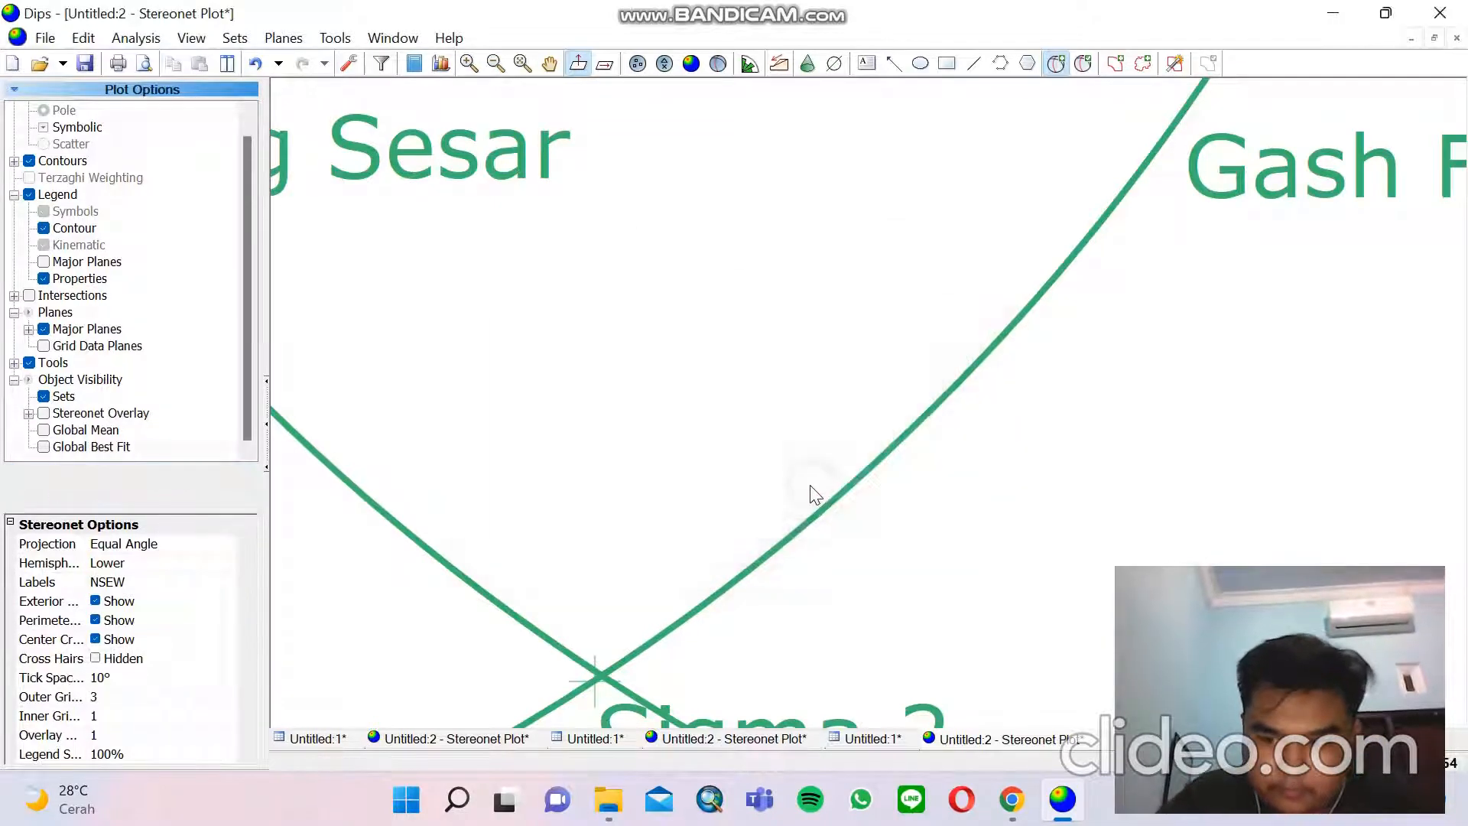
Add a user plane labelled Sigma 1 at the intersection of Bidang Bantu and Gash Fracture, about 163/62, showing its pole instead of its plane
scroll(797, 493, down, 5)
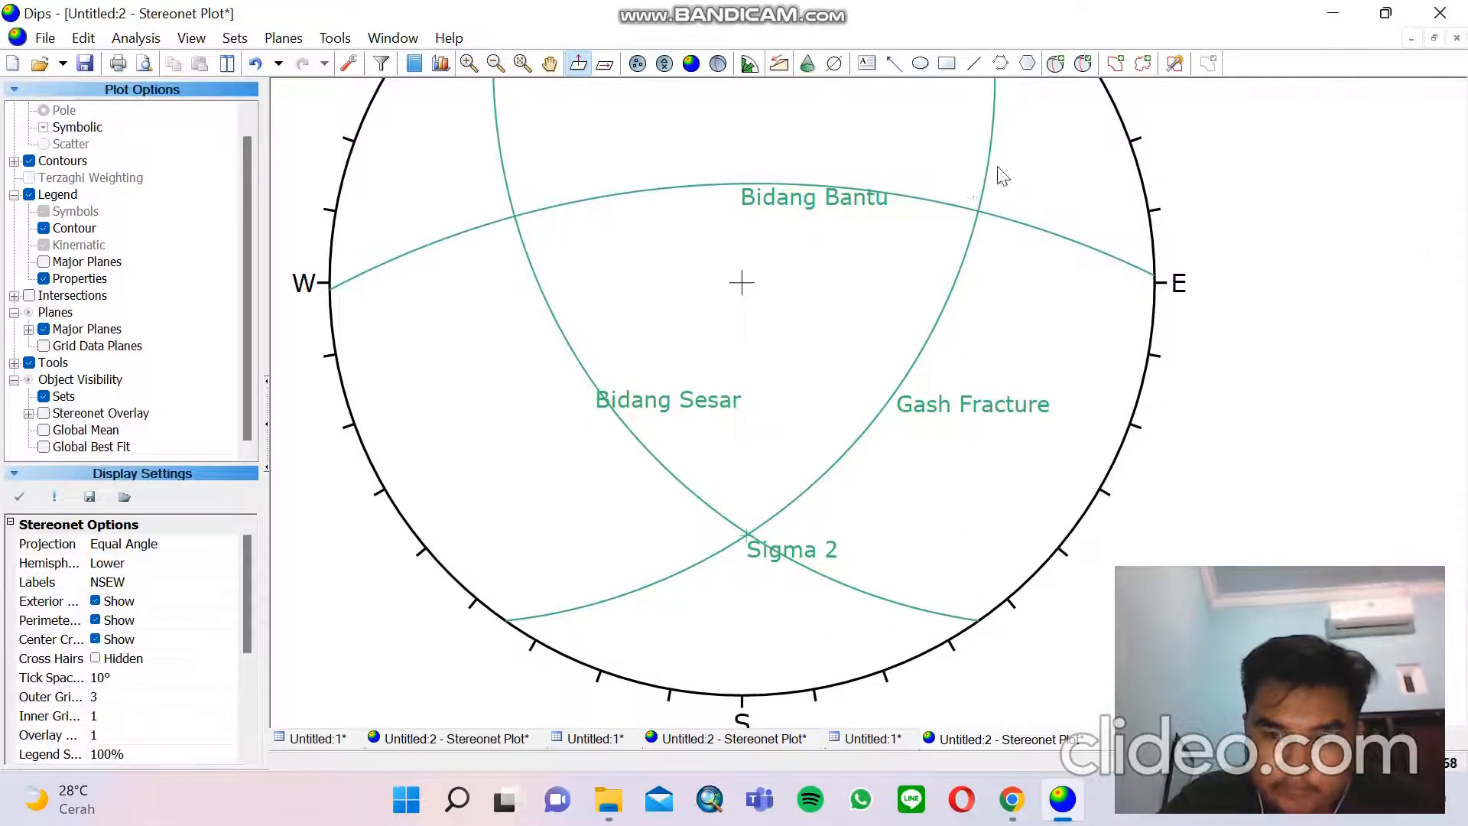
click(1055, 63)
scroll(950, 200, up, 4)
scroll(953, 203, up, 1)
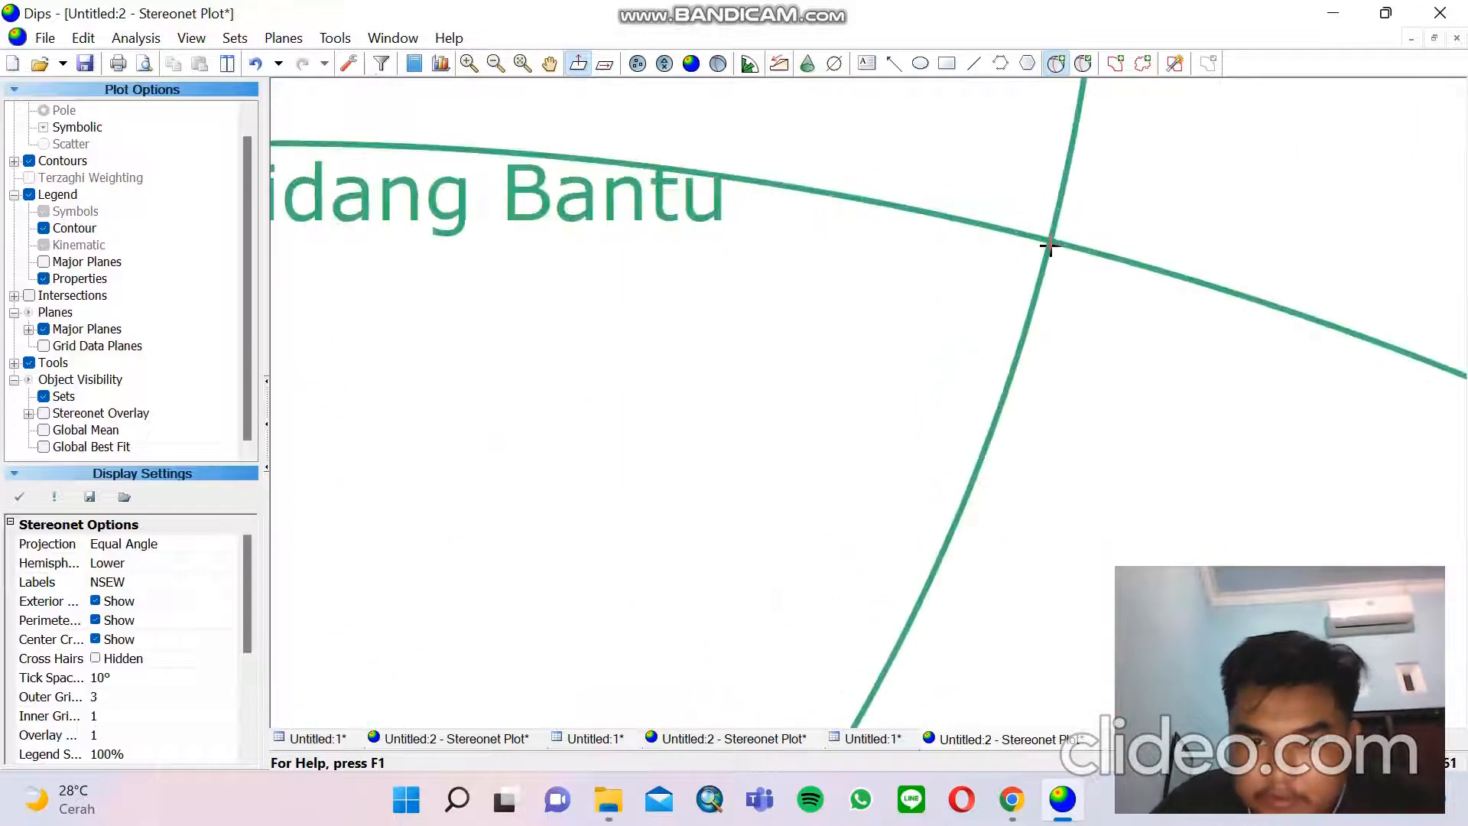
click(1049, 243)
click(945, 305)
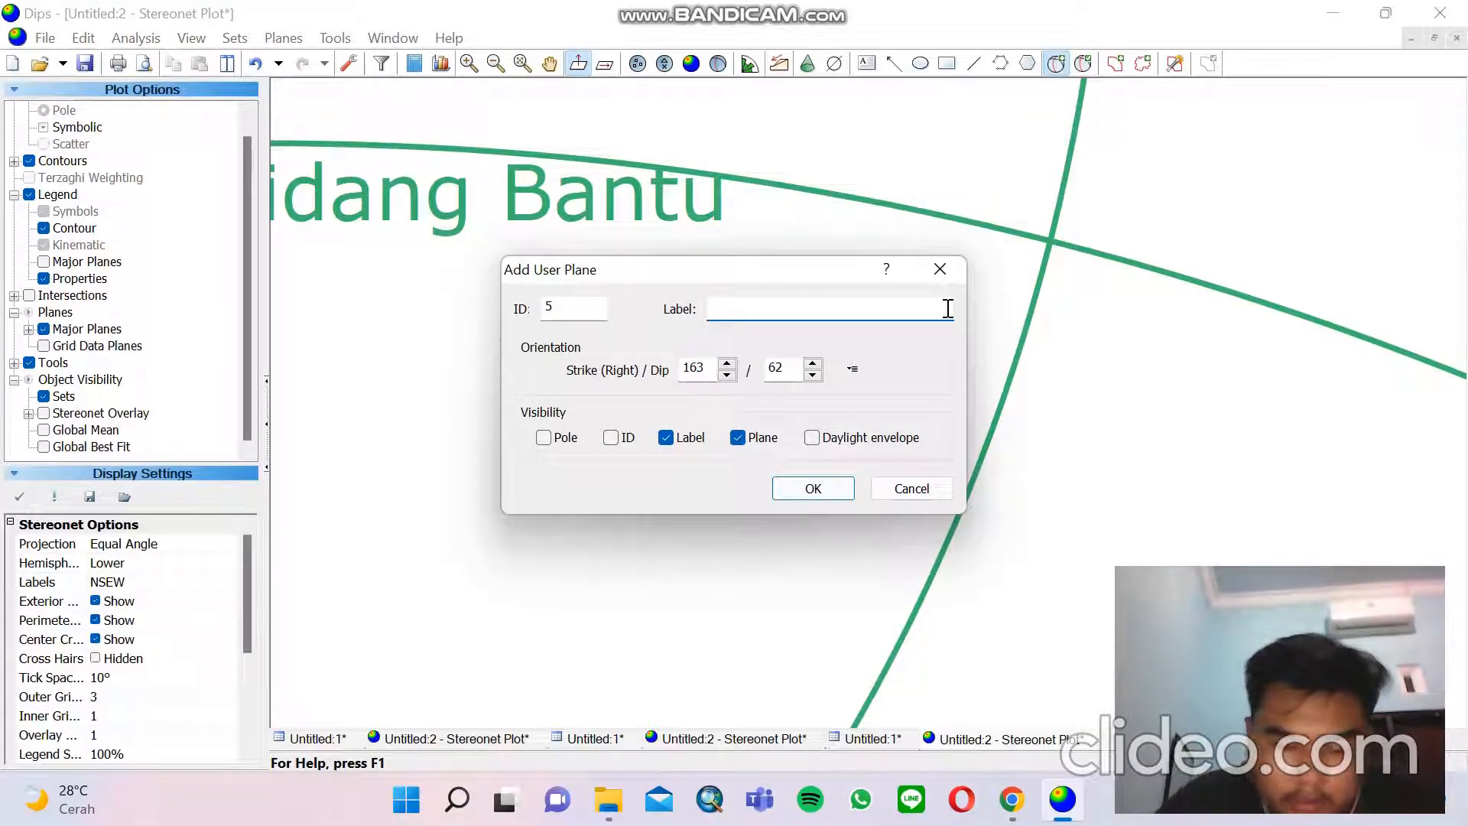
click(738, 439)
click(545, 437)
click(815, 489)
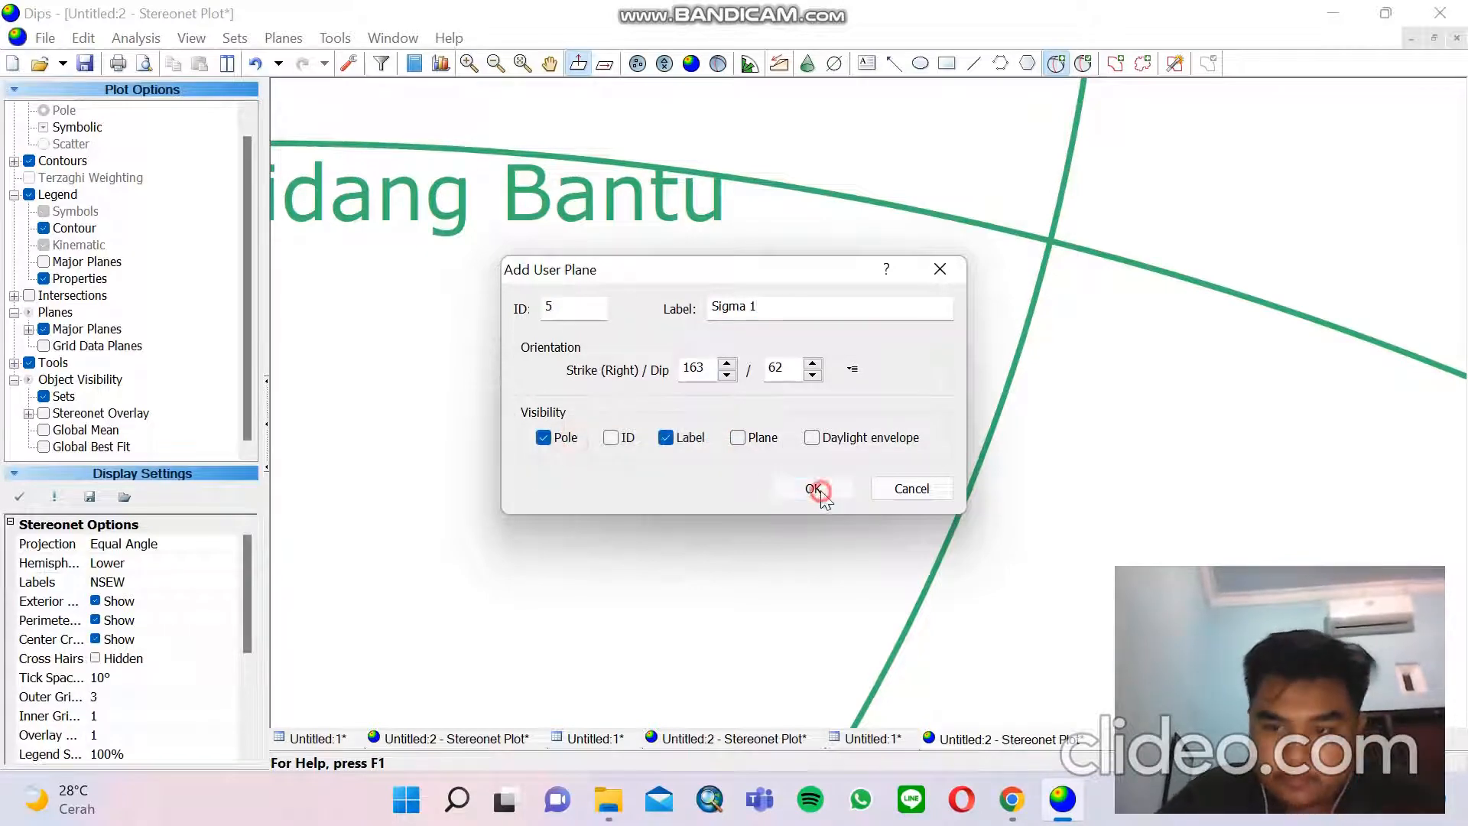
Add a pitch grid along the Bidang Bantu plane by placing its pole on the Sigma 2 intersection
scroll(826, 469, down, 14)
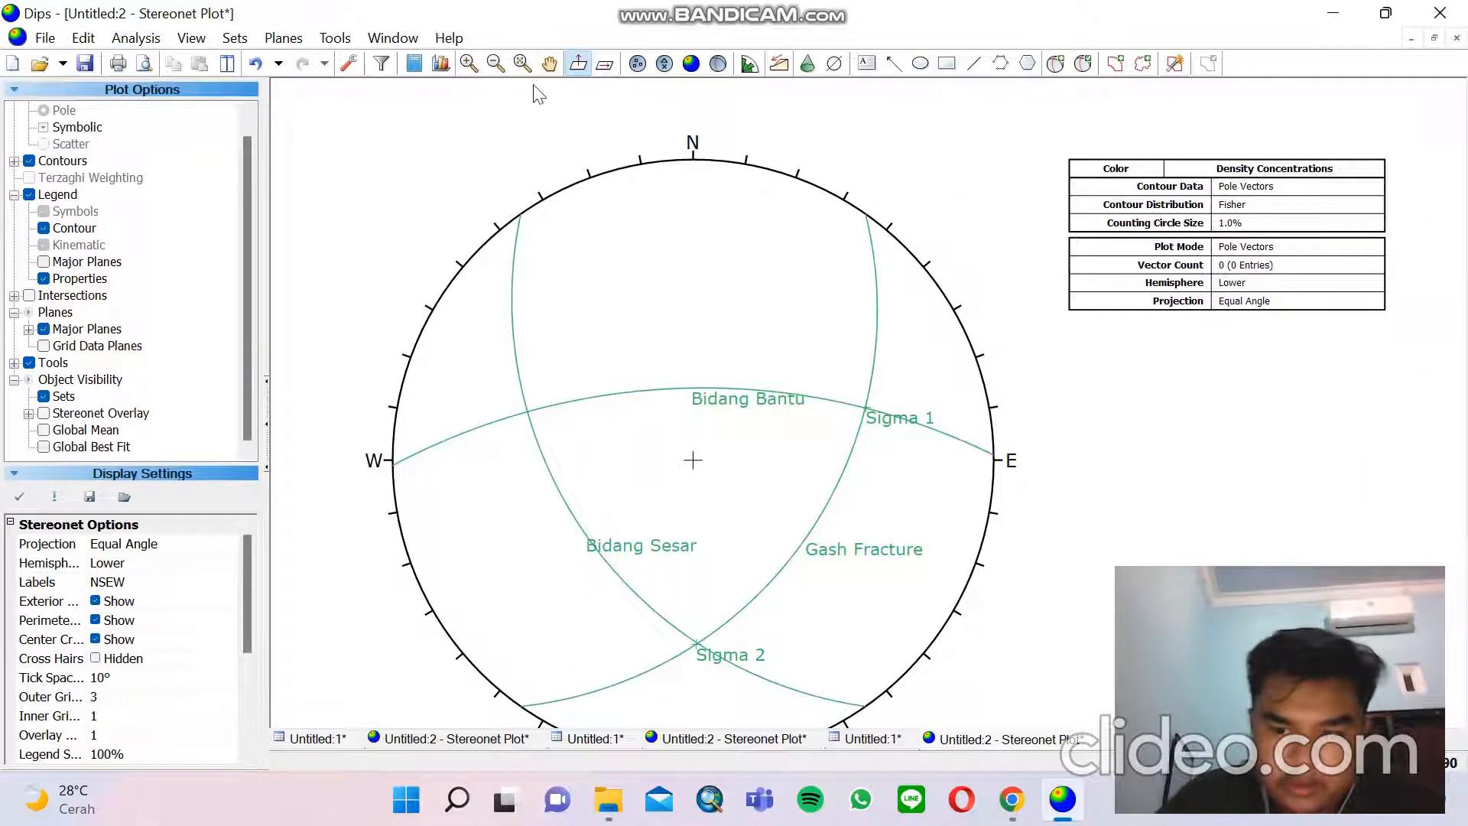
click(550, 62)
drag(649, 262, 548, 214)
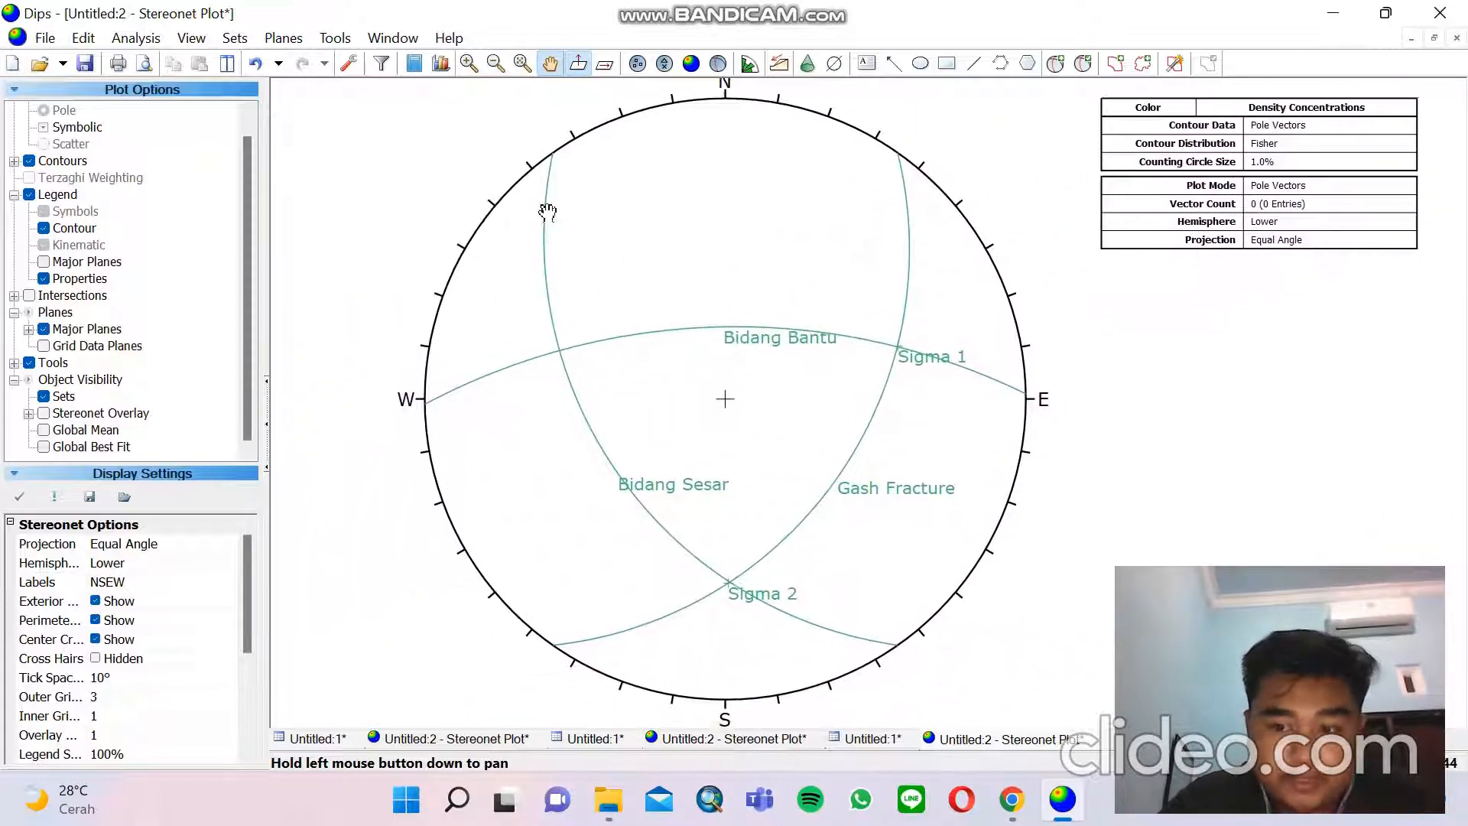
click(336, 39)
click(405, 280)
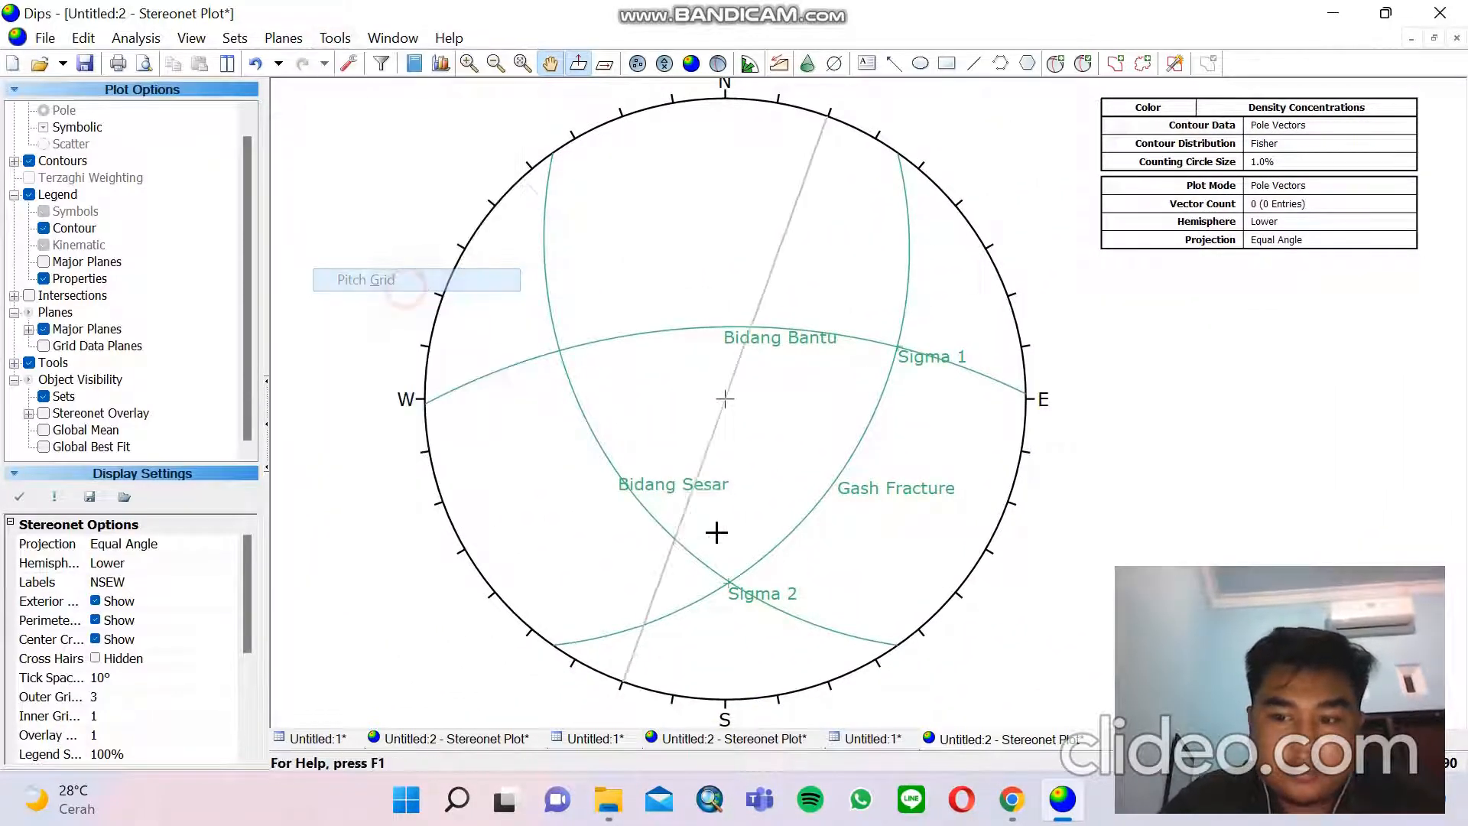
scroll(726, 588, up, 3)
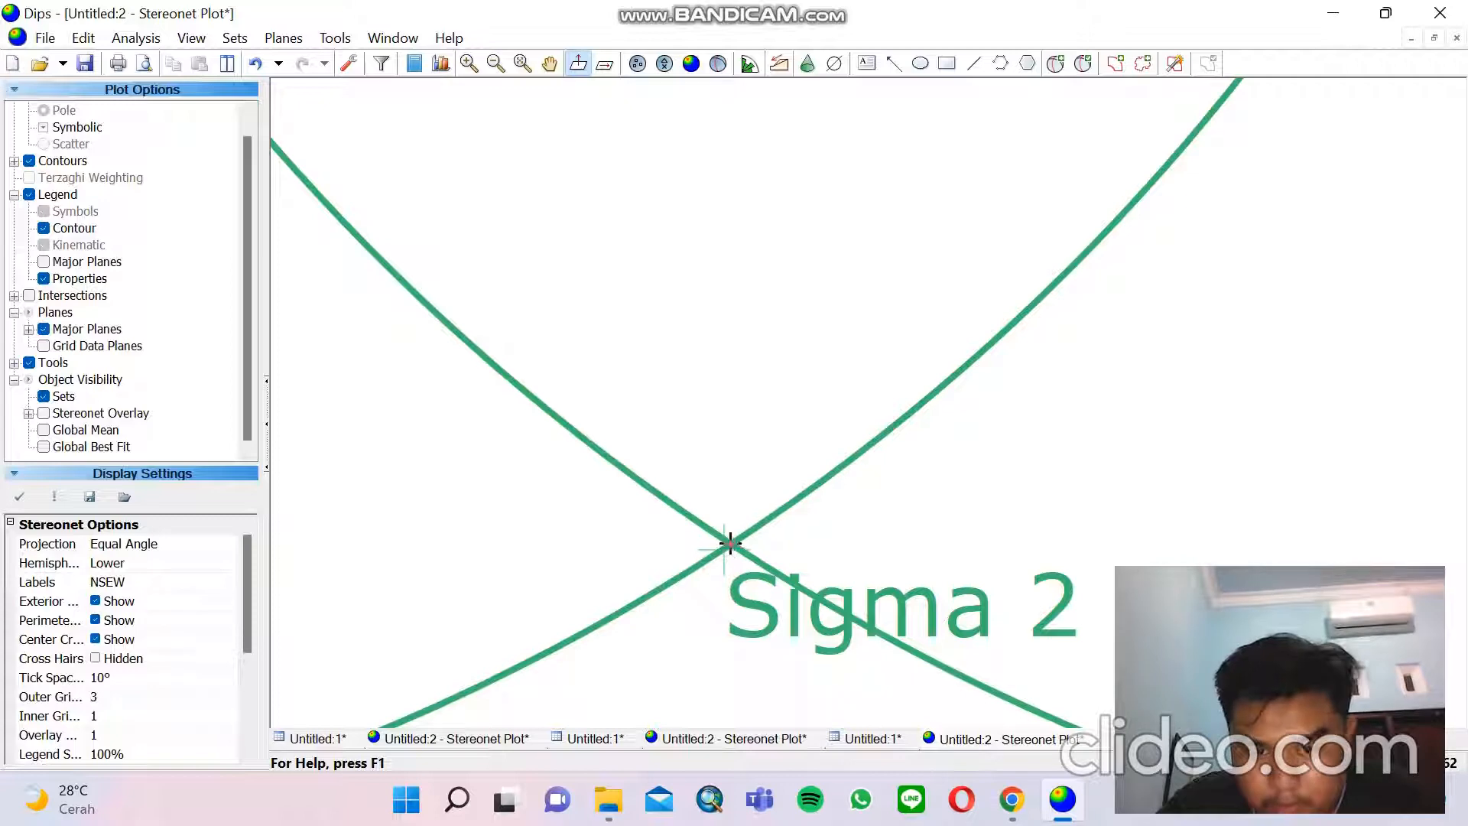
scroll(731, 543, down, 3)
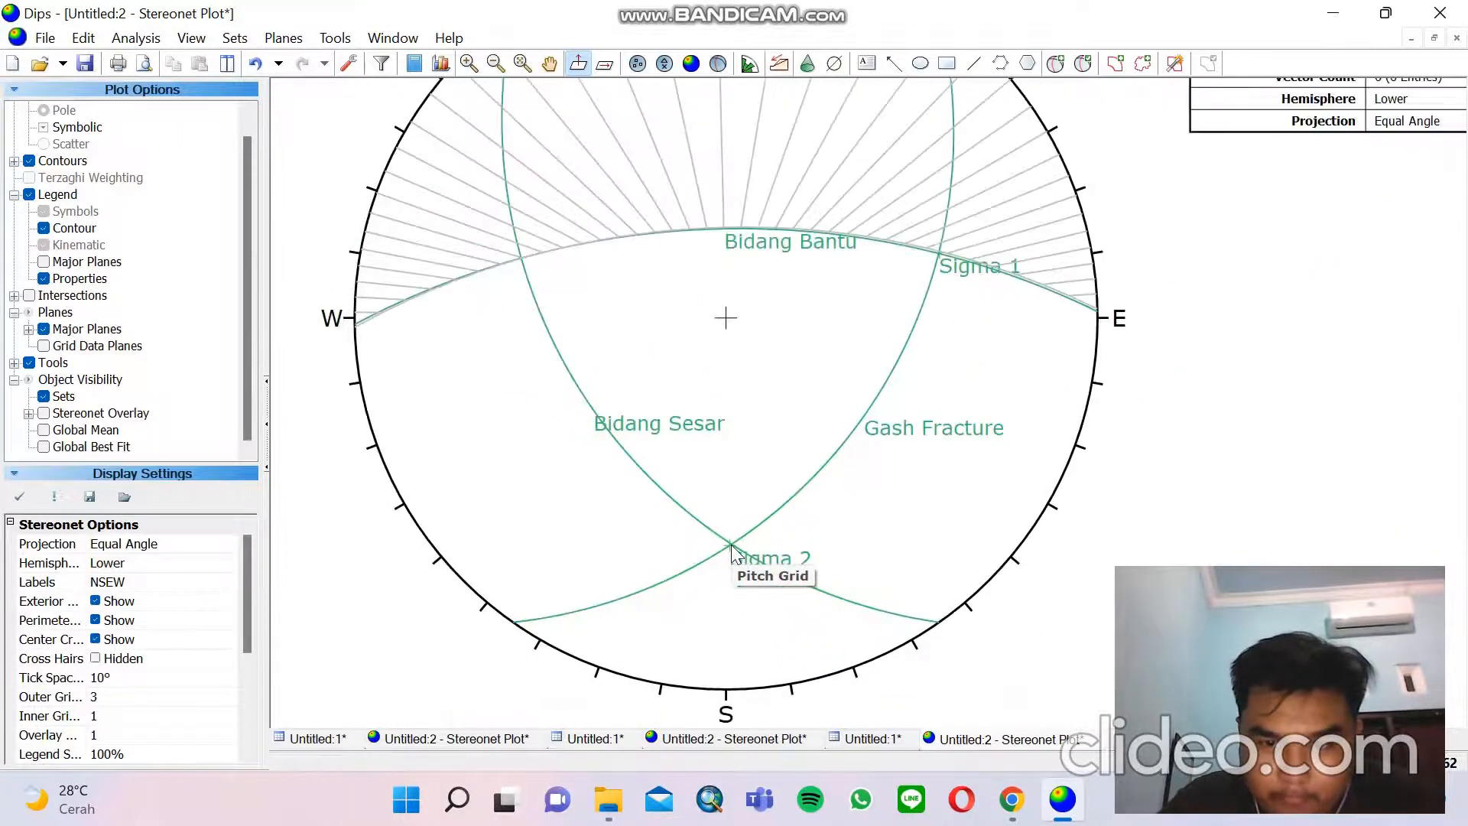
Add a user plane labelled Sigma 3 with its pole on the western part of Bidang Bantu, counted along the pitch grid from Sigma 1, about 35/41
click(549, 64)
drag(769, 219, 716, 440)
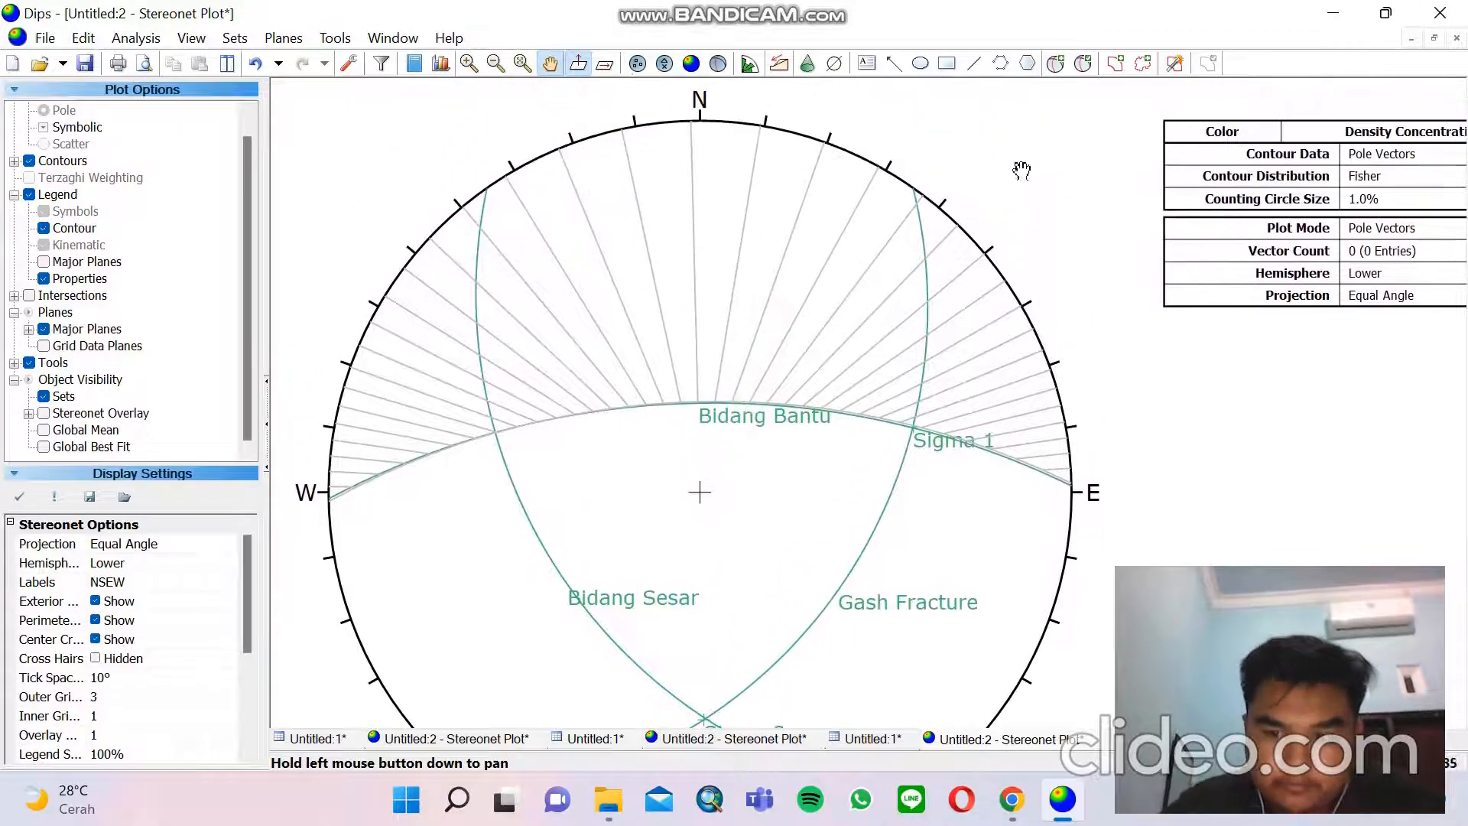
click(1056, 64)
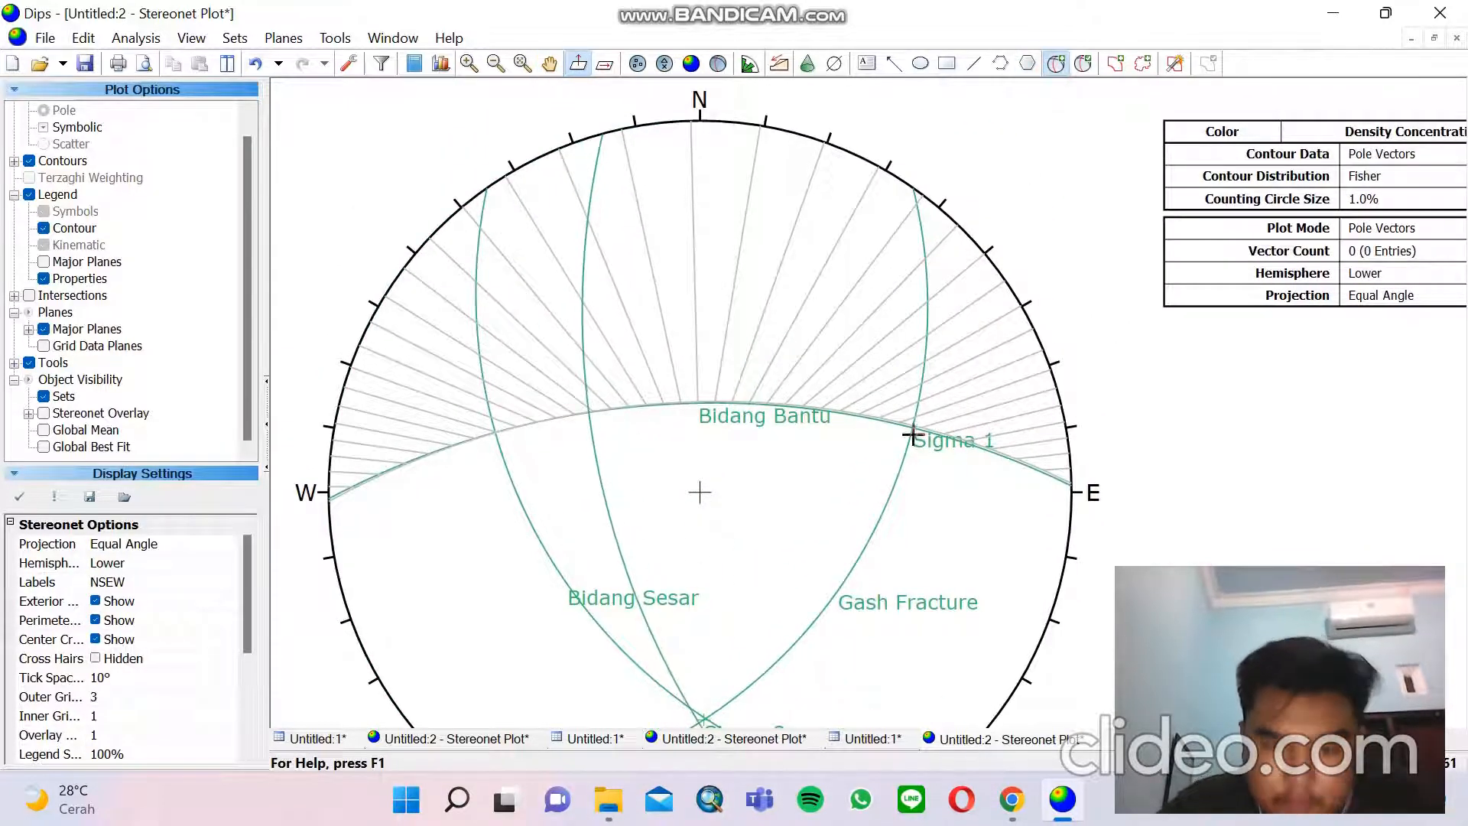
scroll(914, 429, up, 2)
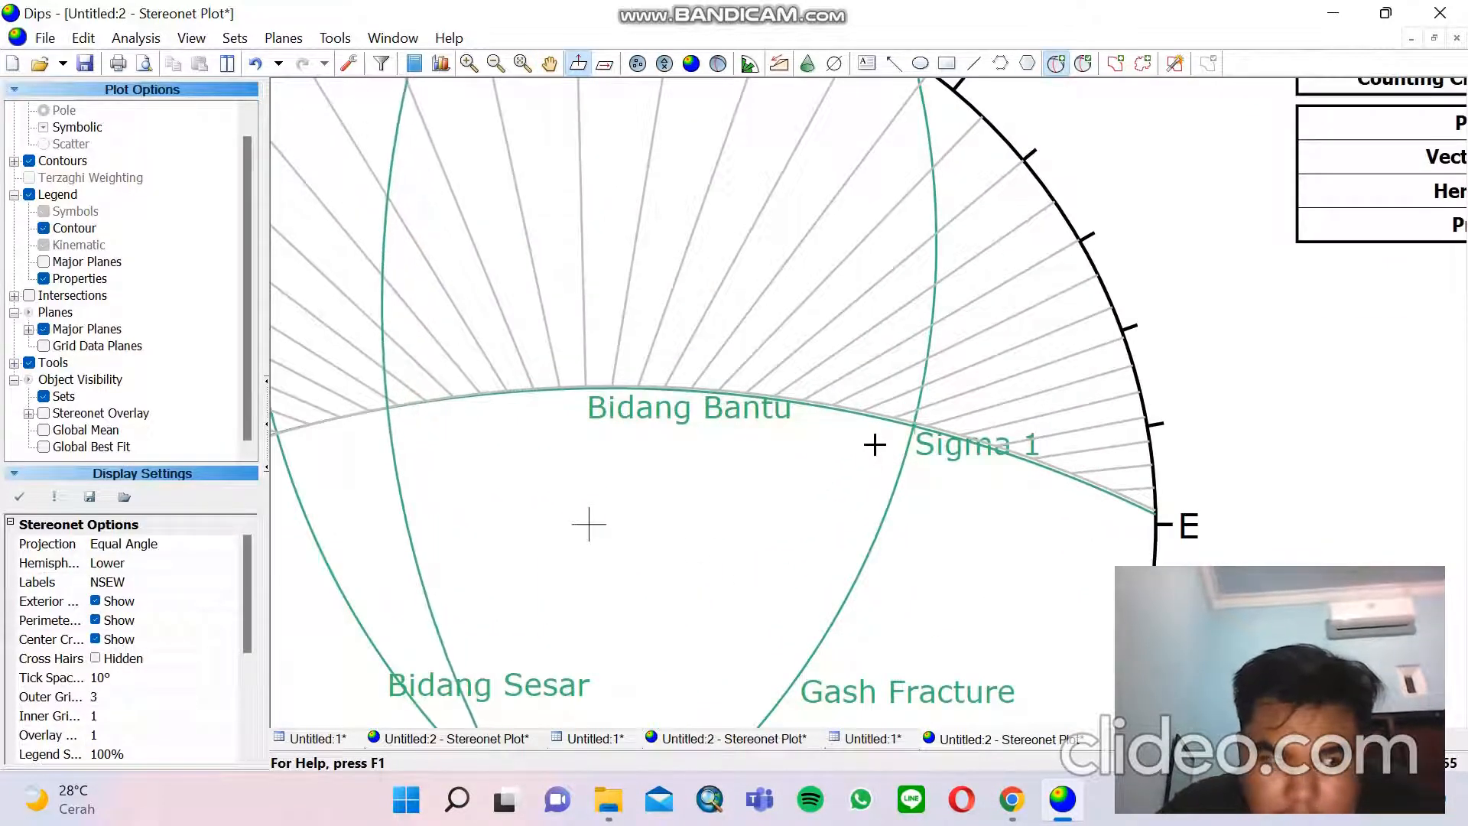
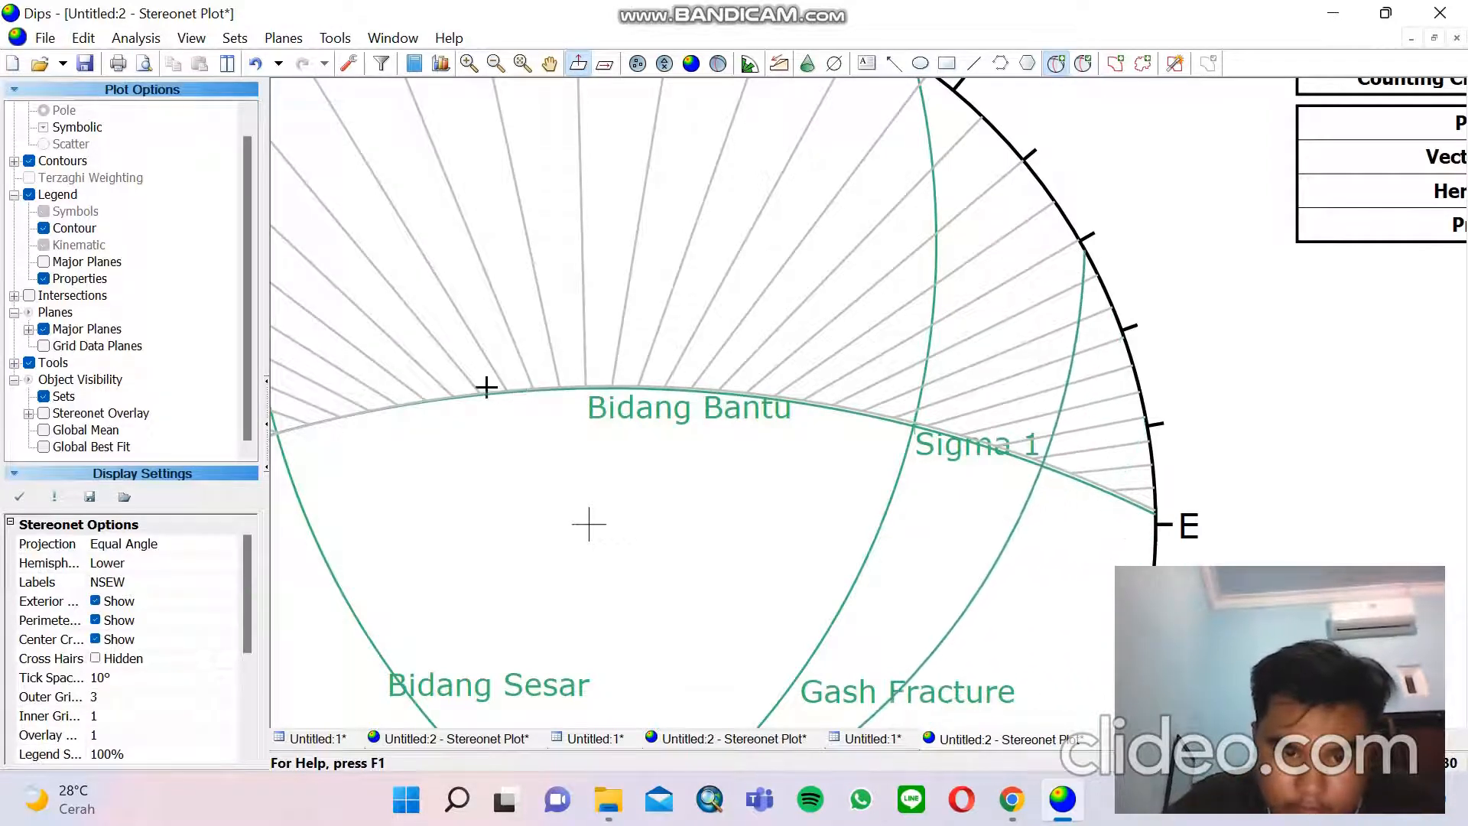
click(412, 404)
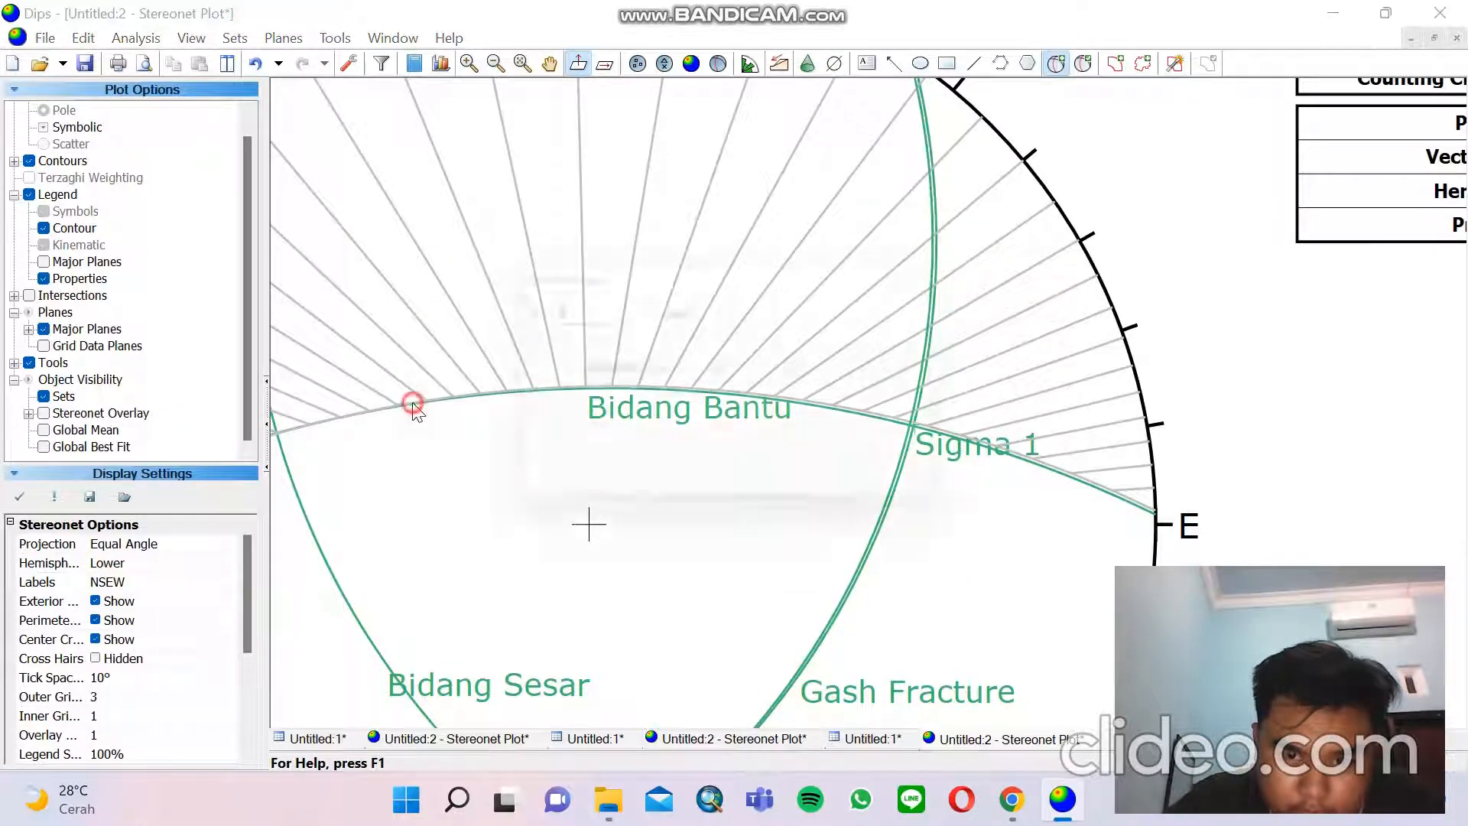
click(726, 315)
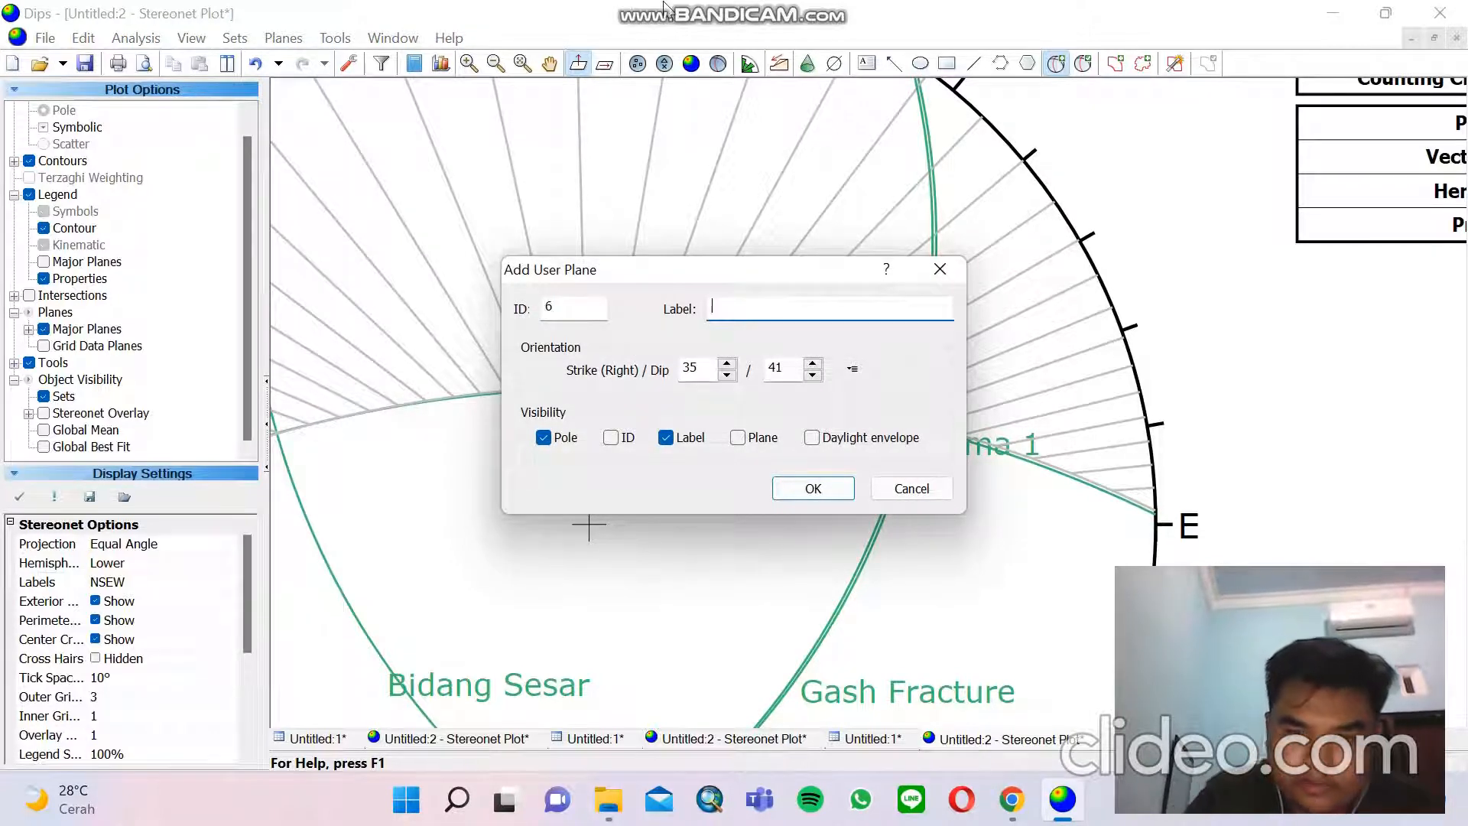
text(Sigma 3)
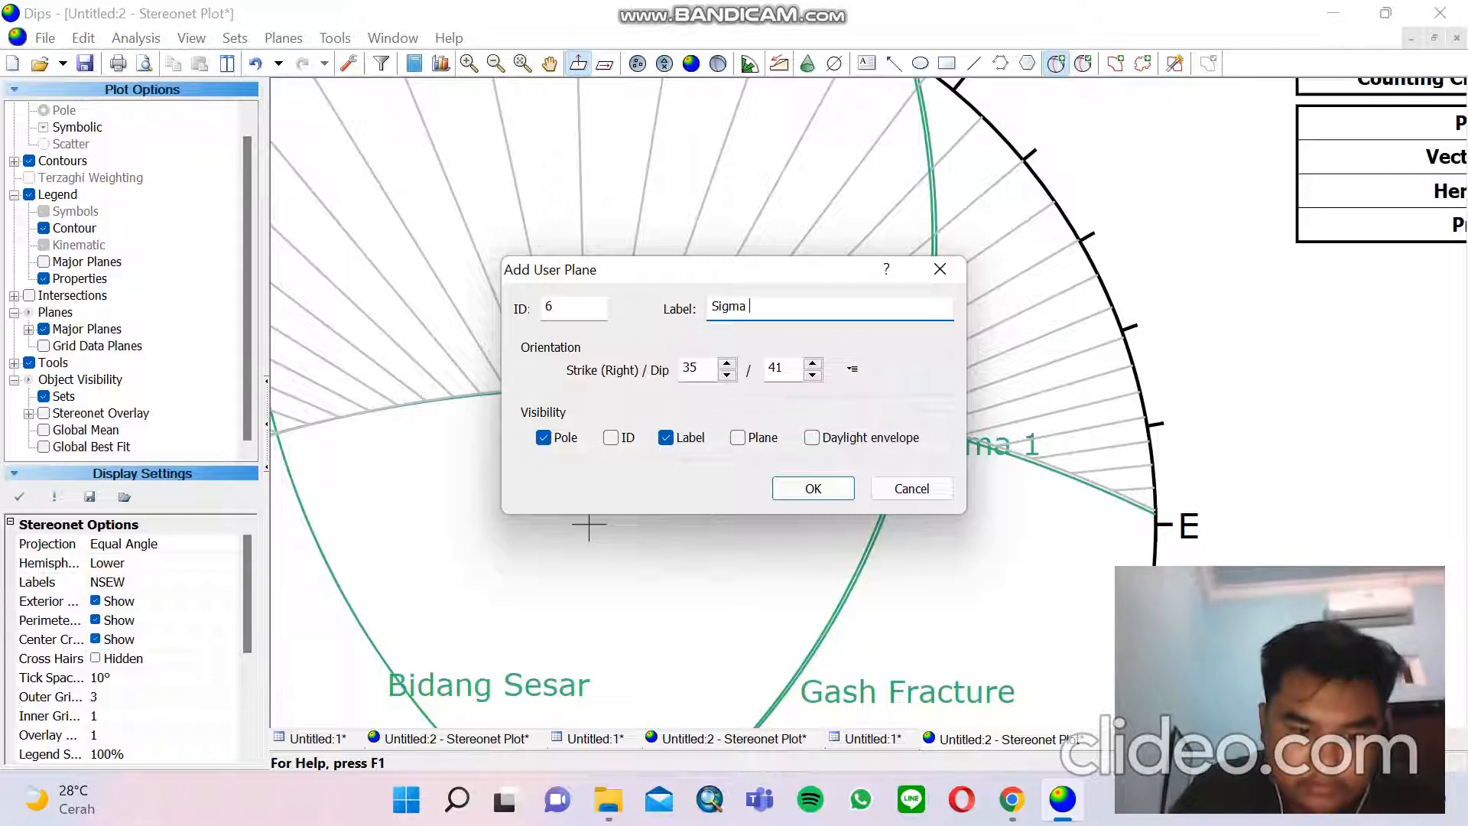
click(777, 485)
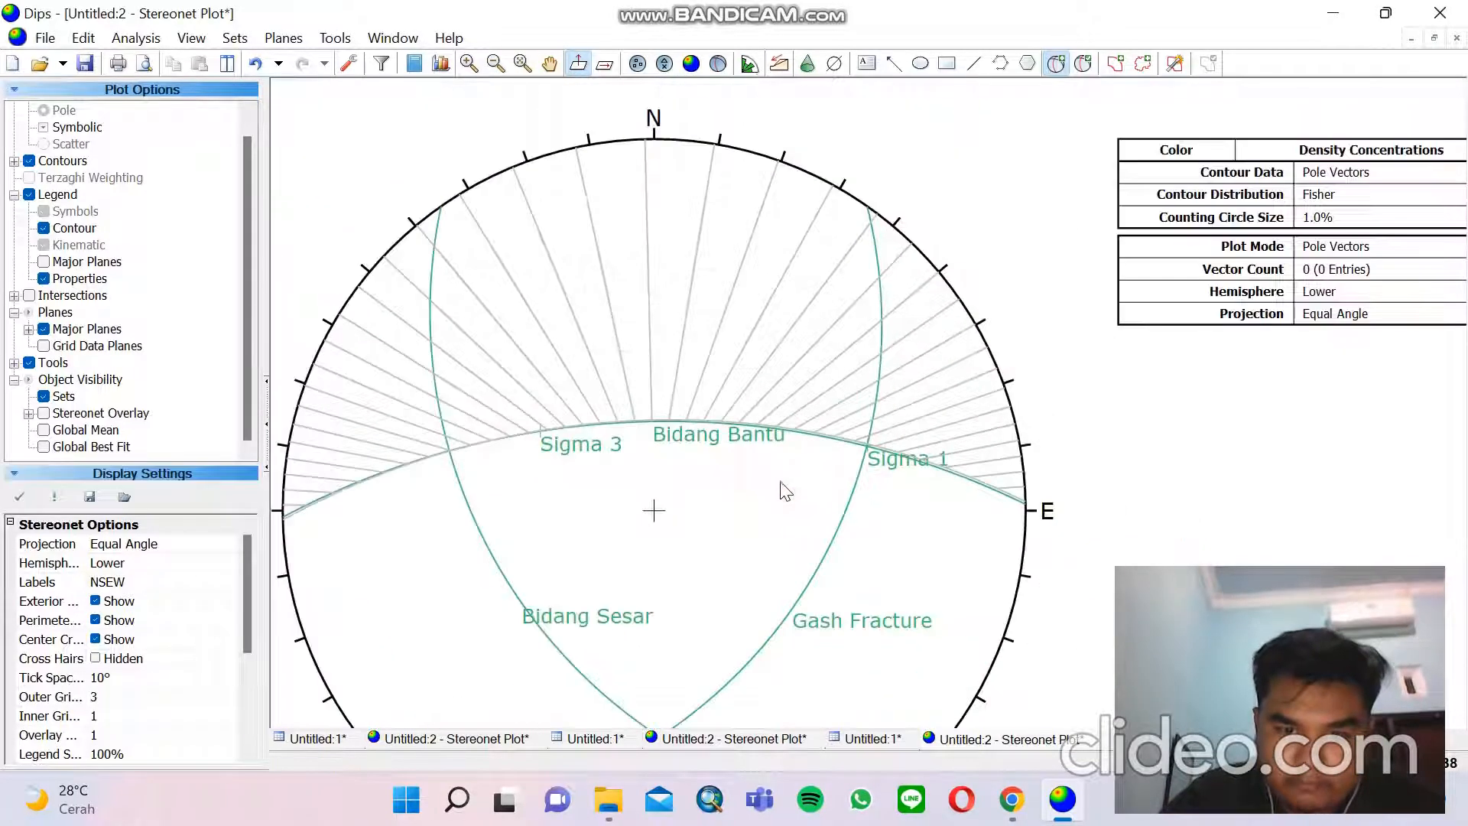
Delete all tools to remove the pitch grid, and include the major planes in the stereonet legend
click(549, 63)
drag(732, 636, 661, 518)
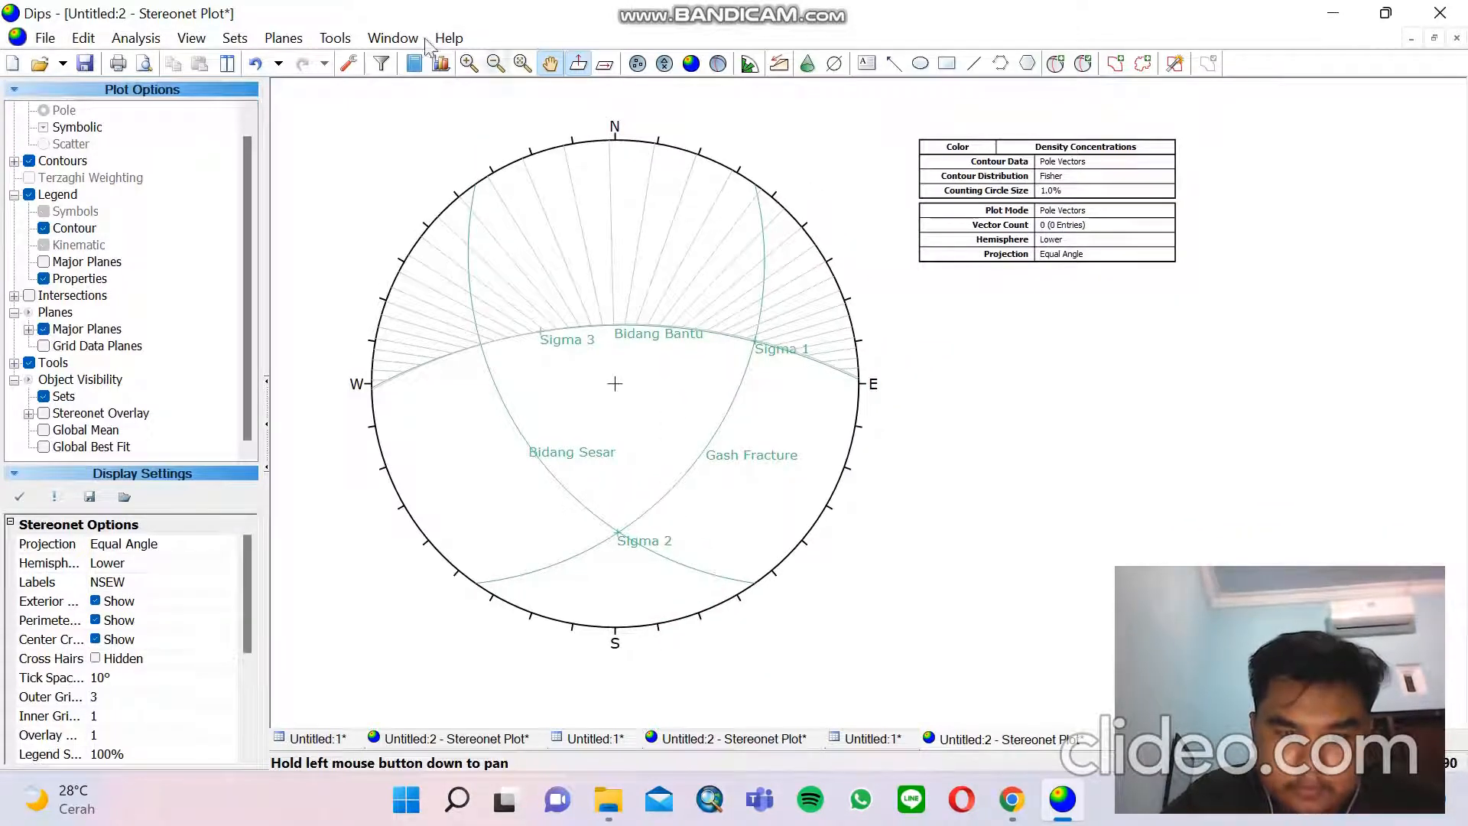
click(335, 38)
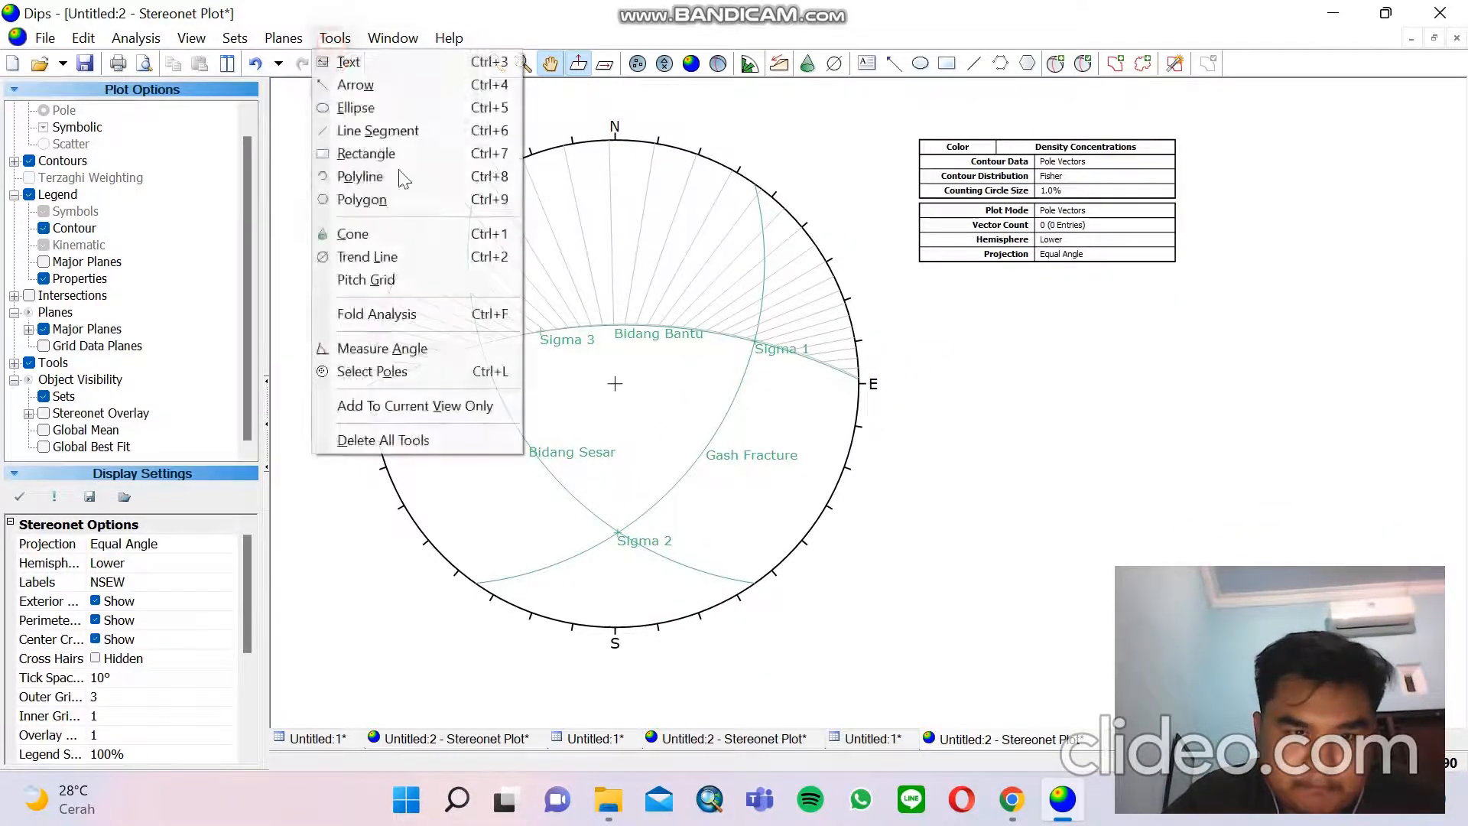
click(413, 443)
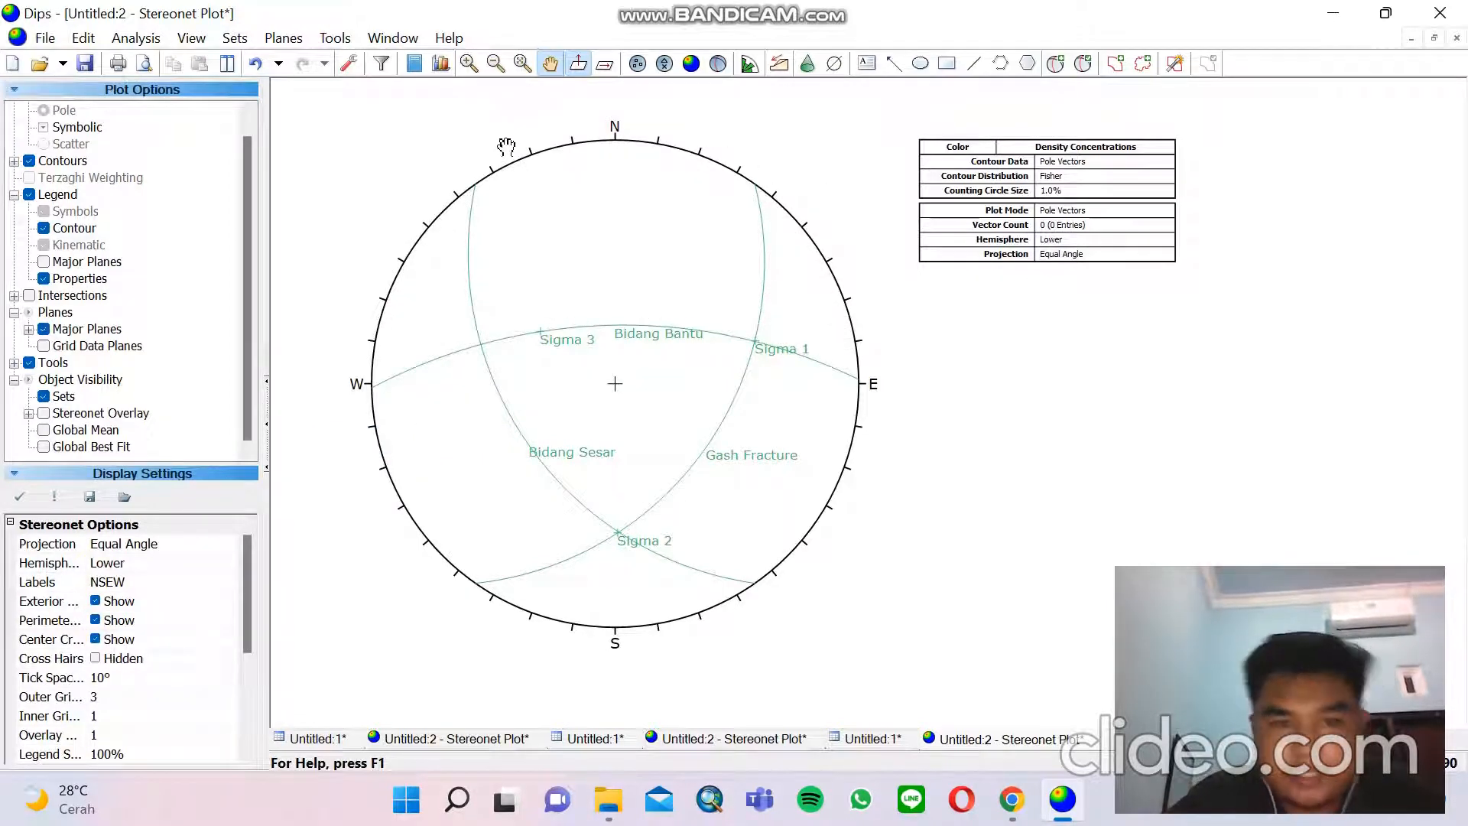
click(29, 194)
click(28, 194)
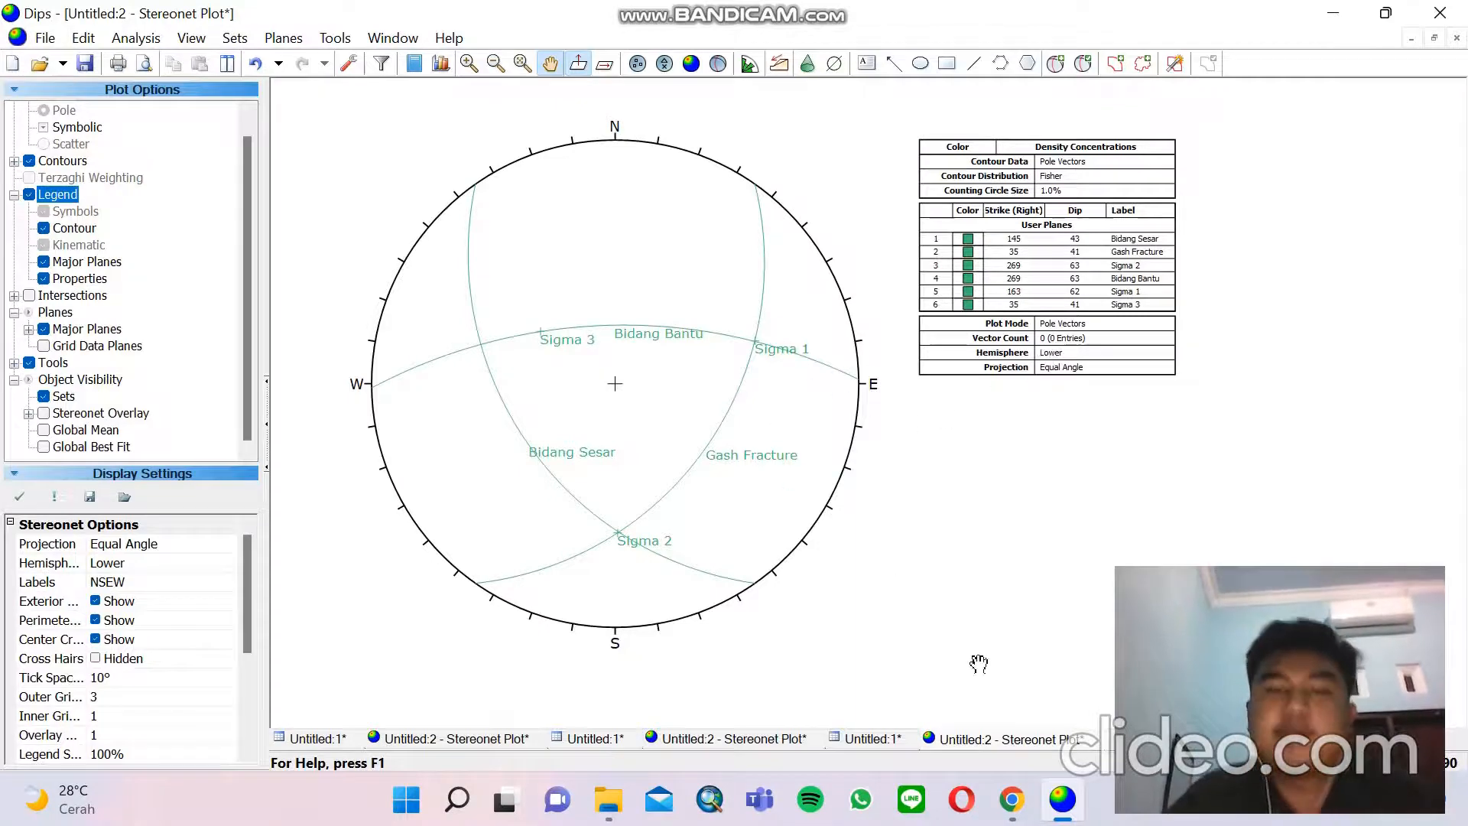
click(1214, 813)
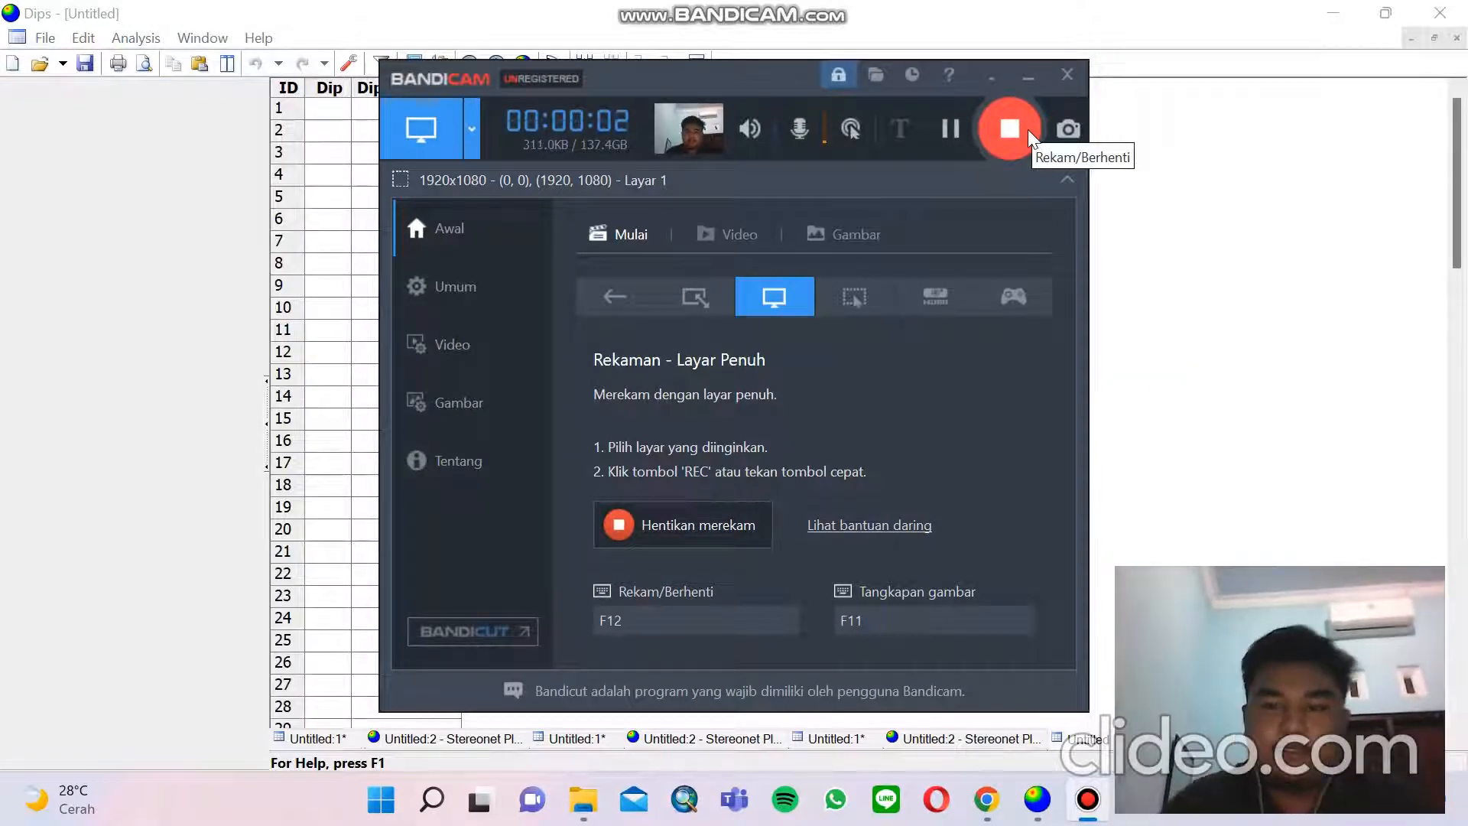
click(990, 80)
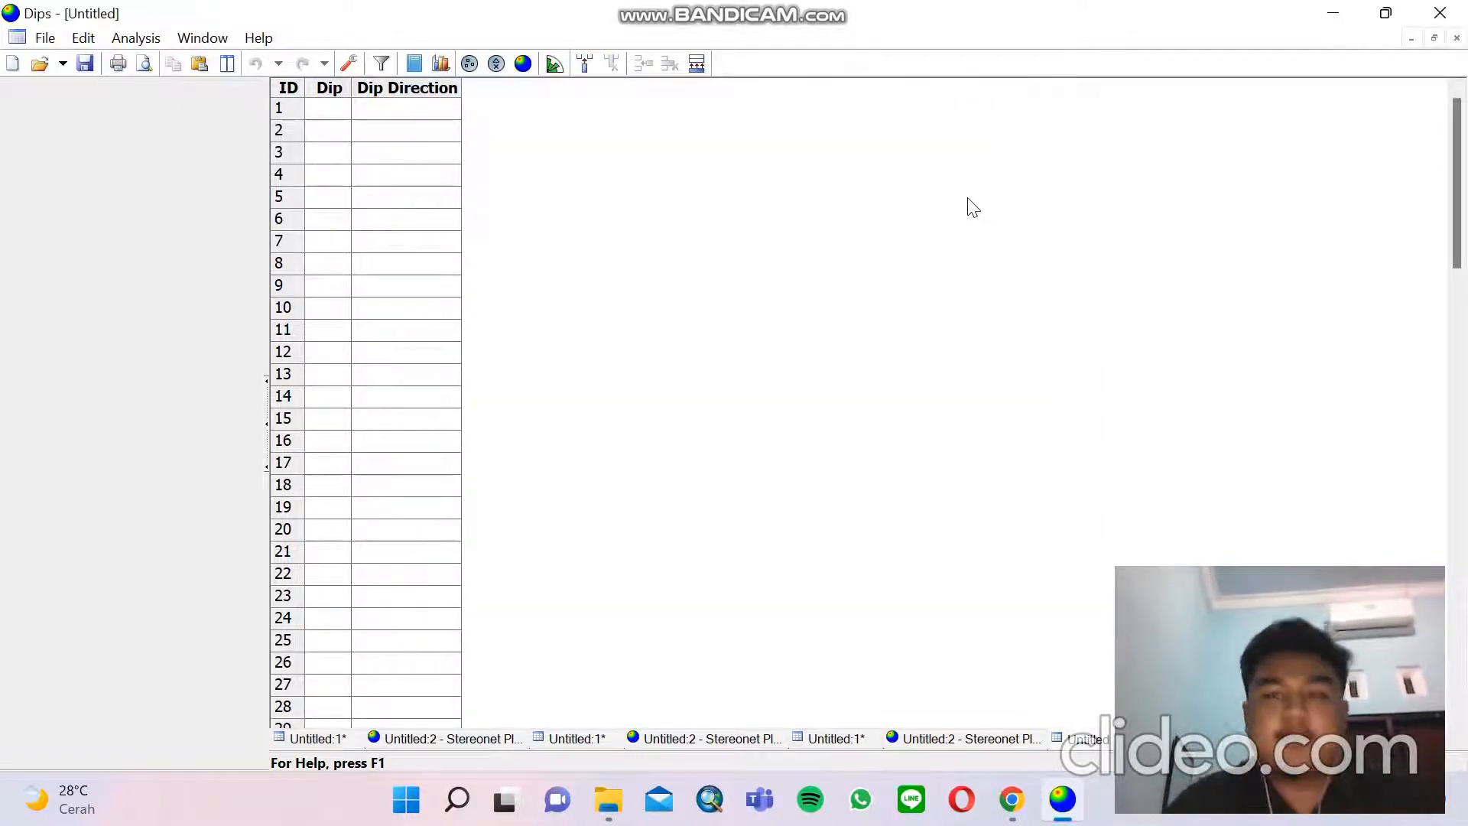
Set the new project's global orientation format to Strike (Right) / Dip and open its contour stereonet plot
click(349, 63)
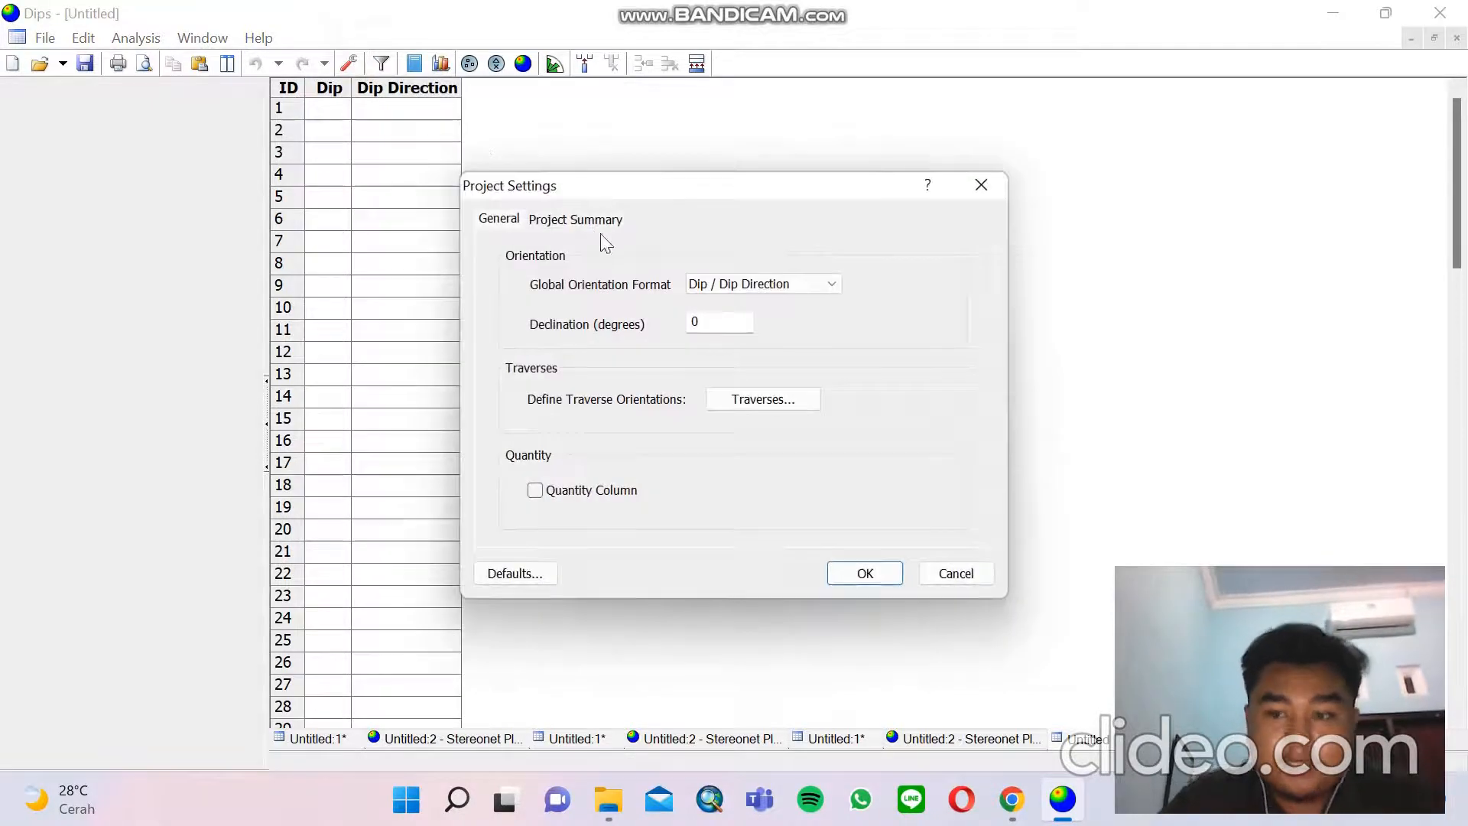
click(730, 289)
click(734, 313)
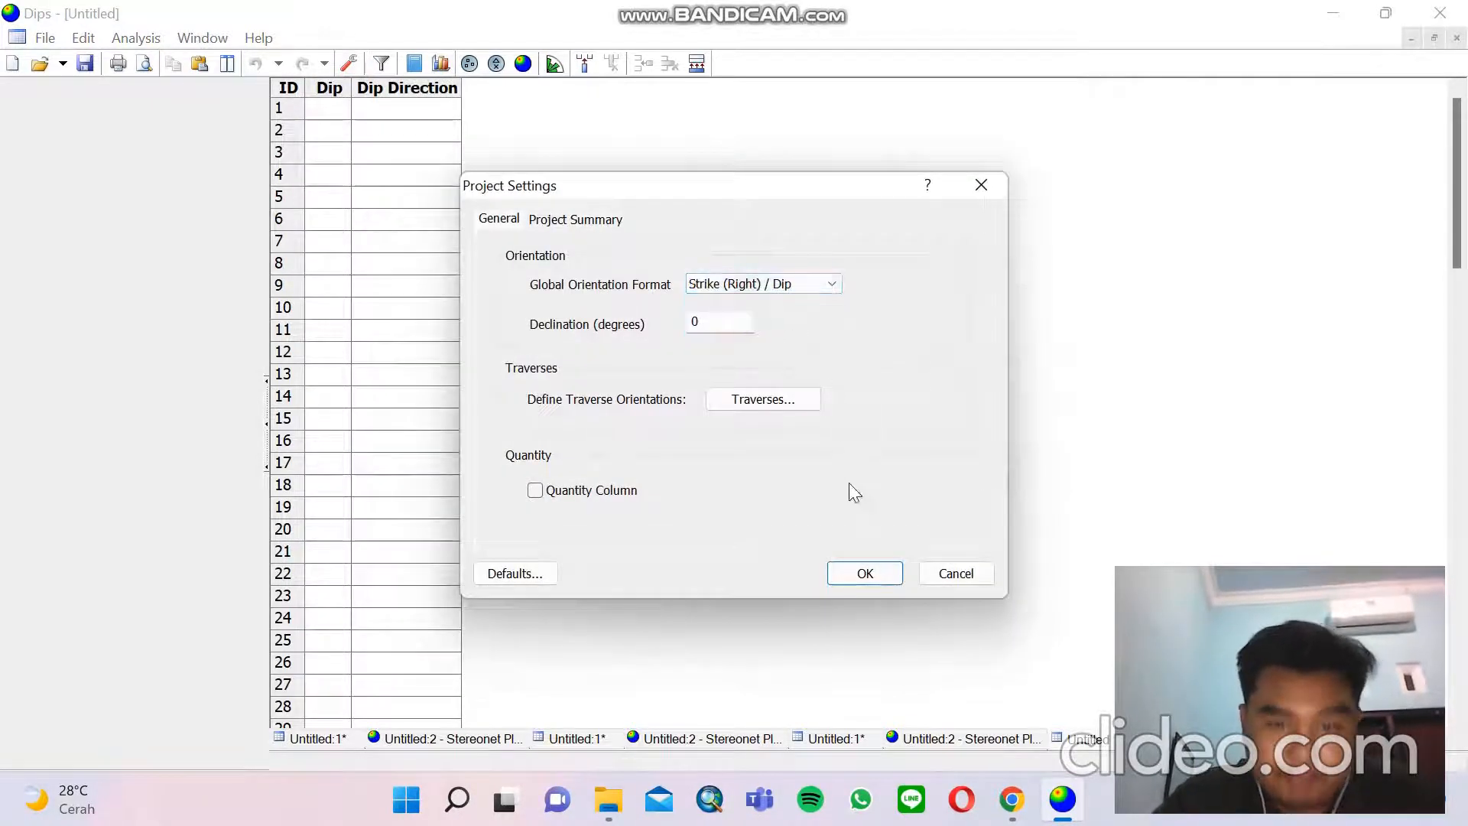
click(863, 579)
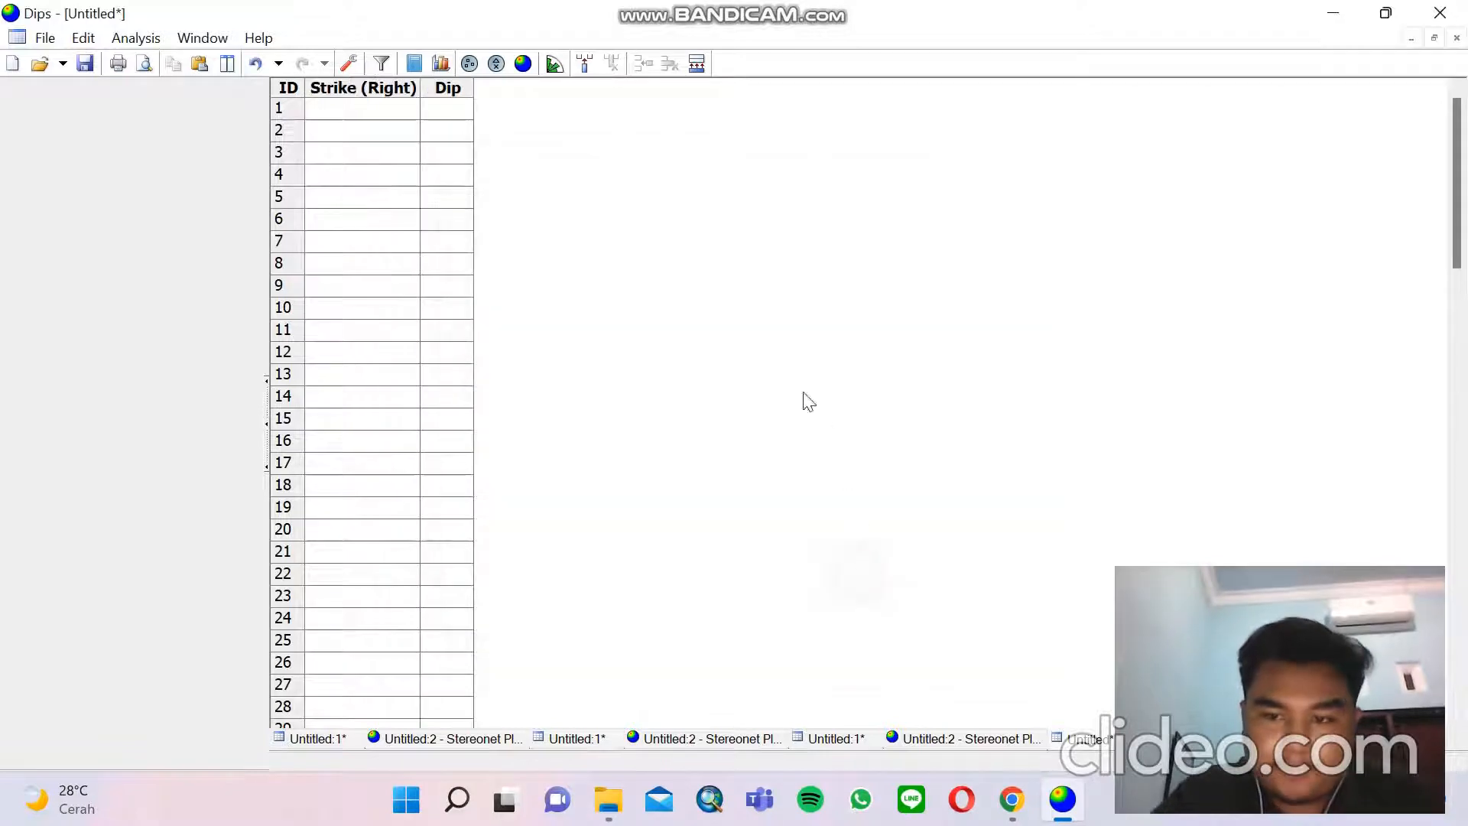
click(520, 71)
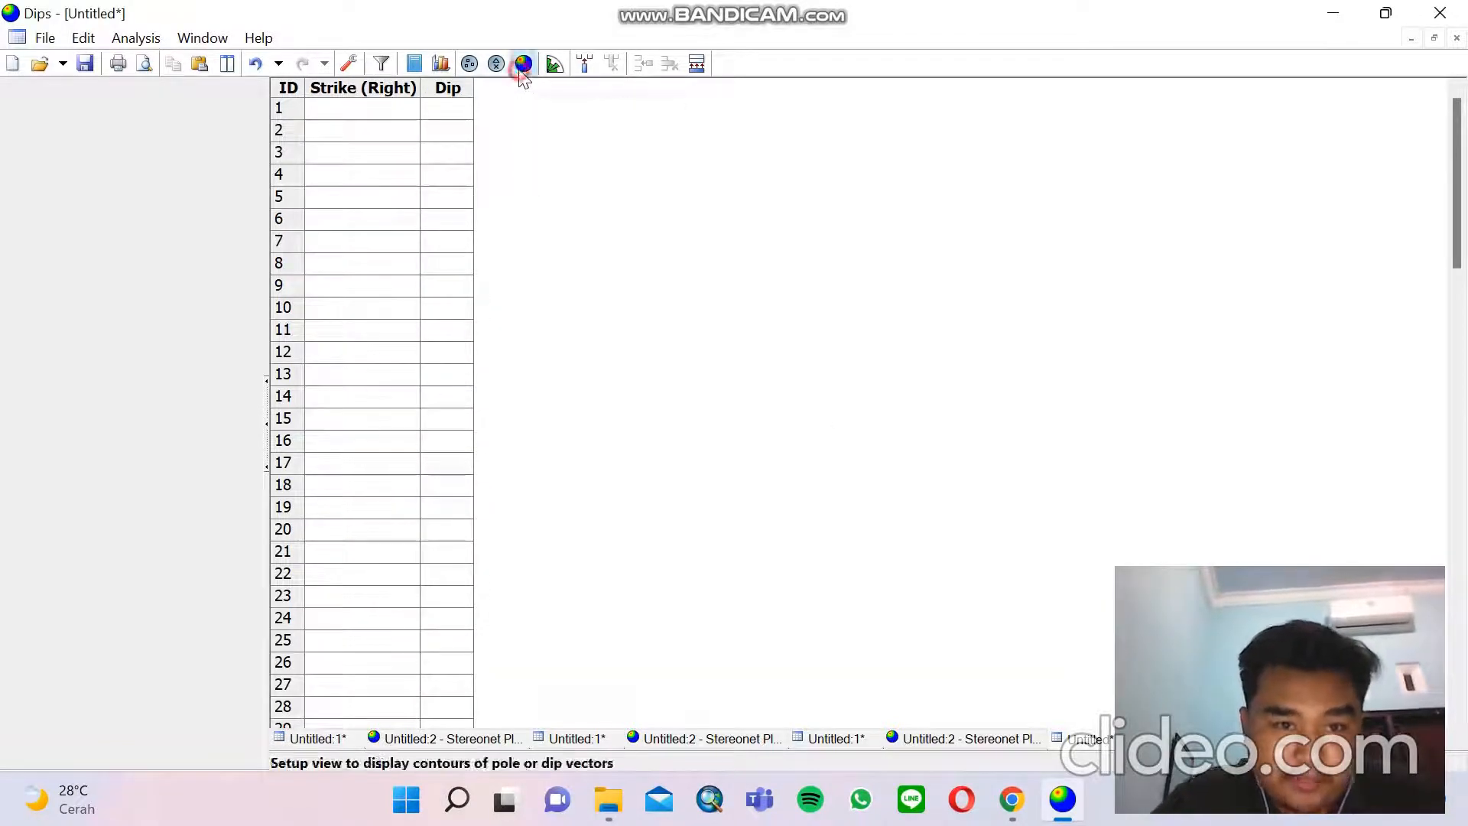
Start a user plane on the new stereonet and set its strike/dip to 227/44, from the second Bidang sesar entry in the Data Pengolahan Dips spreadsheet
click(1056, 63)
click(754, 375)
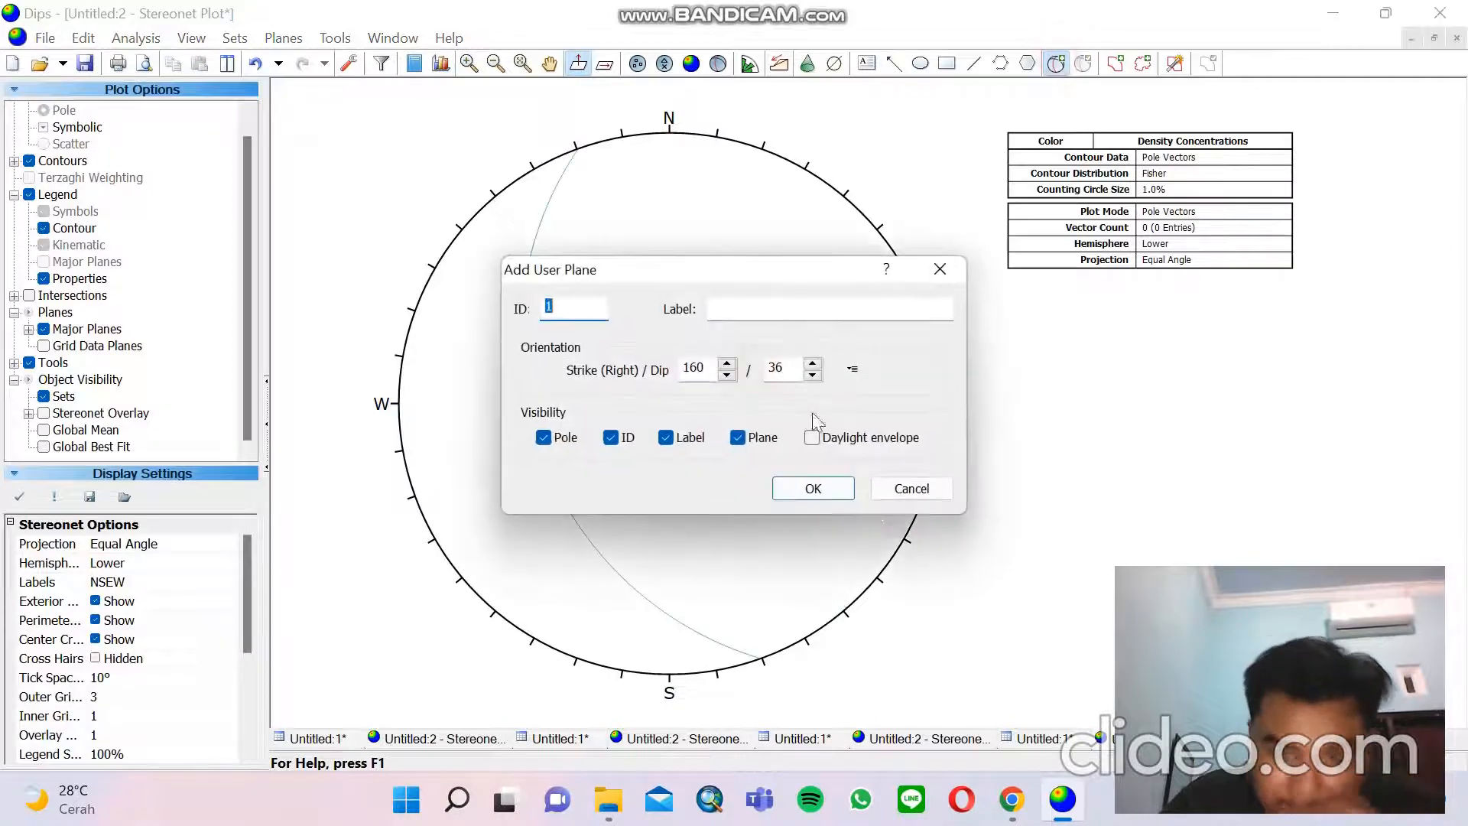
click(1011, 799)
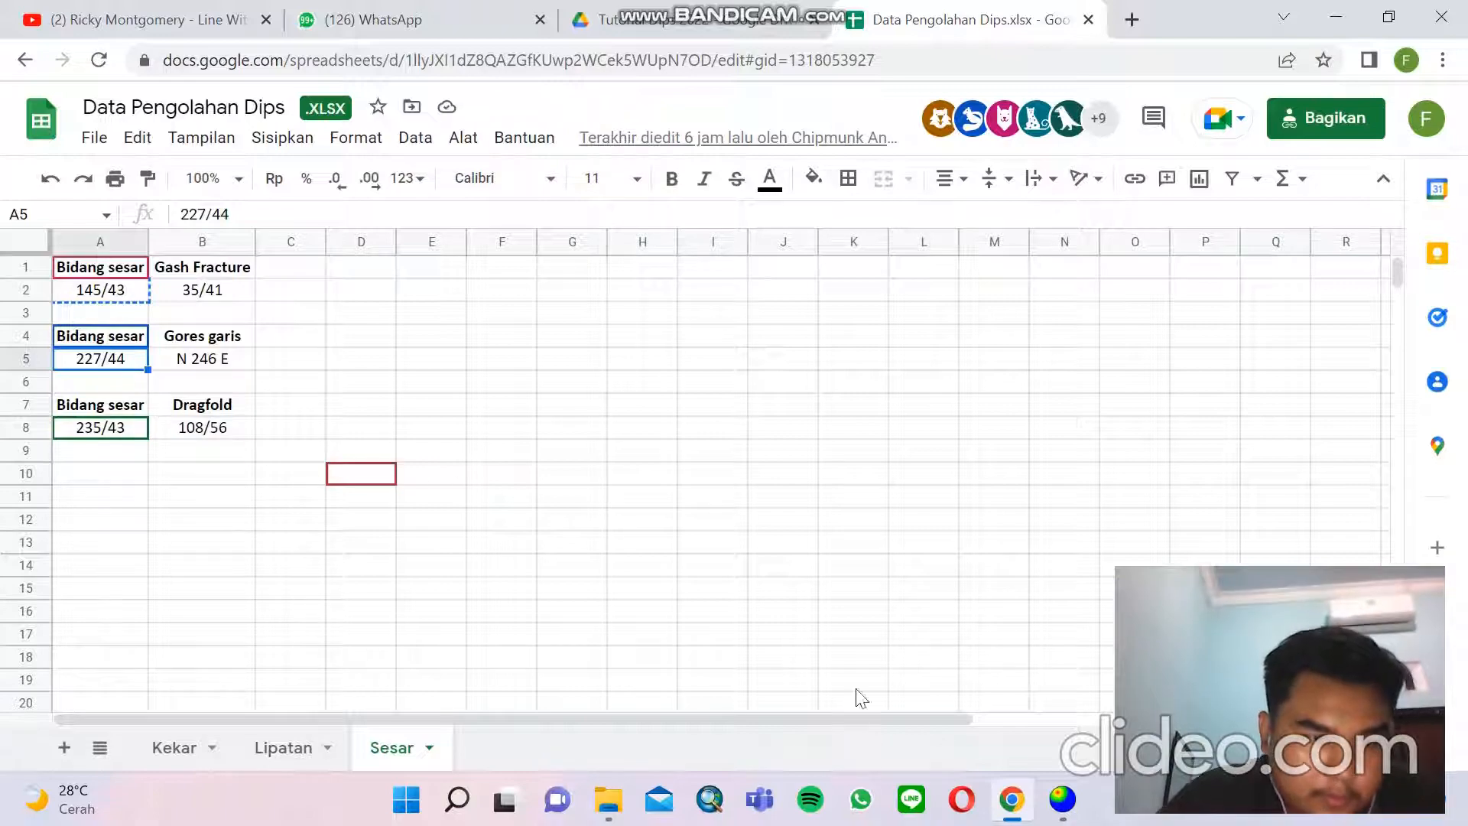
click(1020, 807)
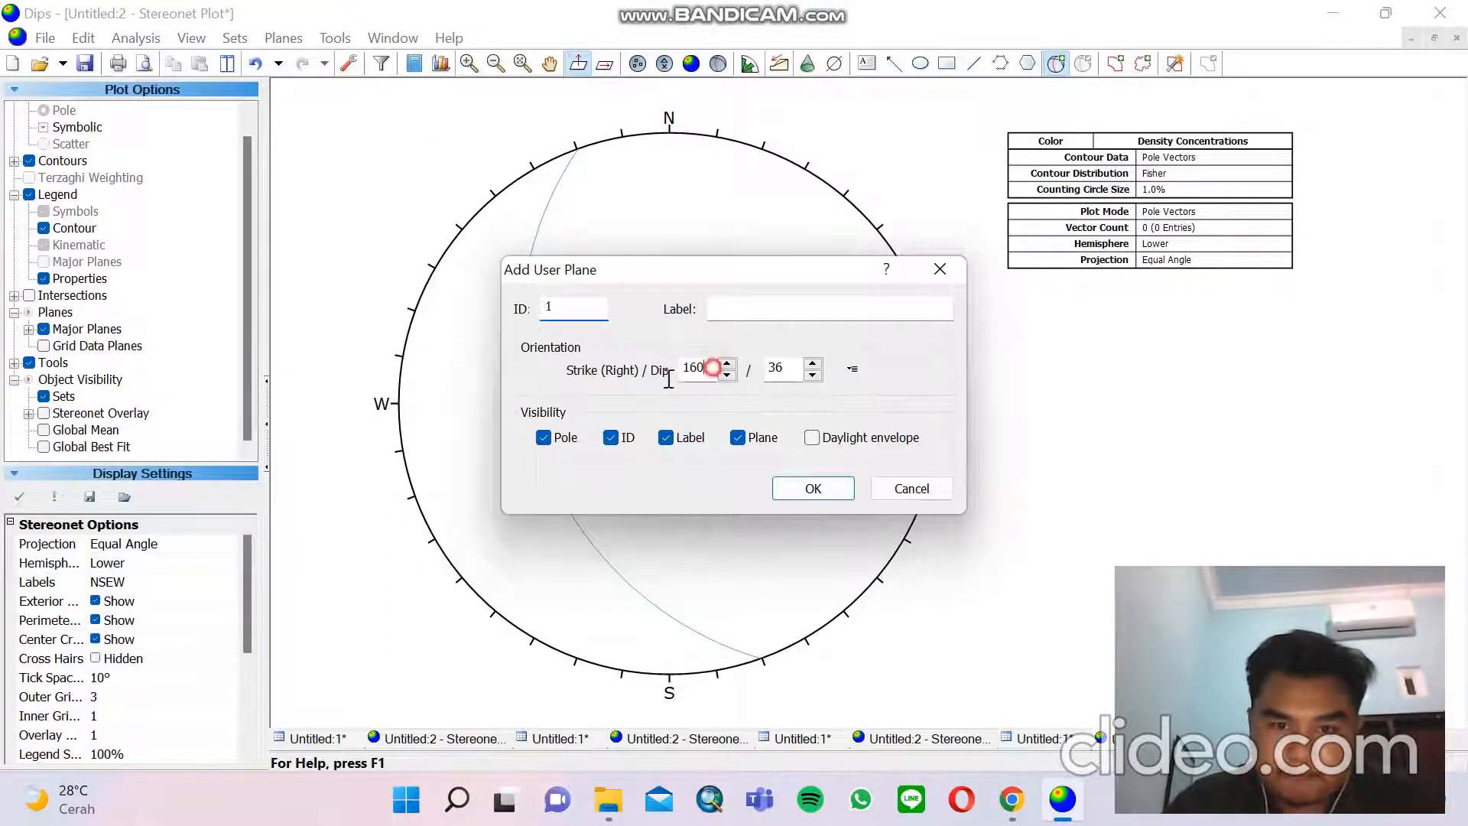
drag(705, 368, 610, 393)
text(227)
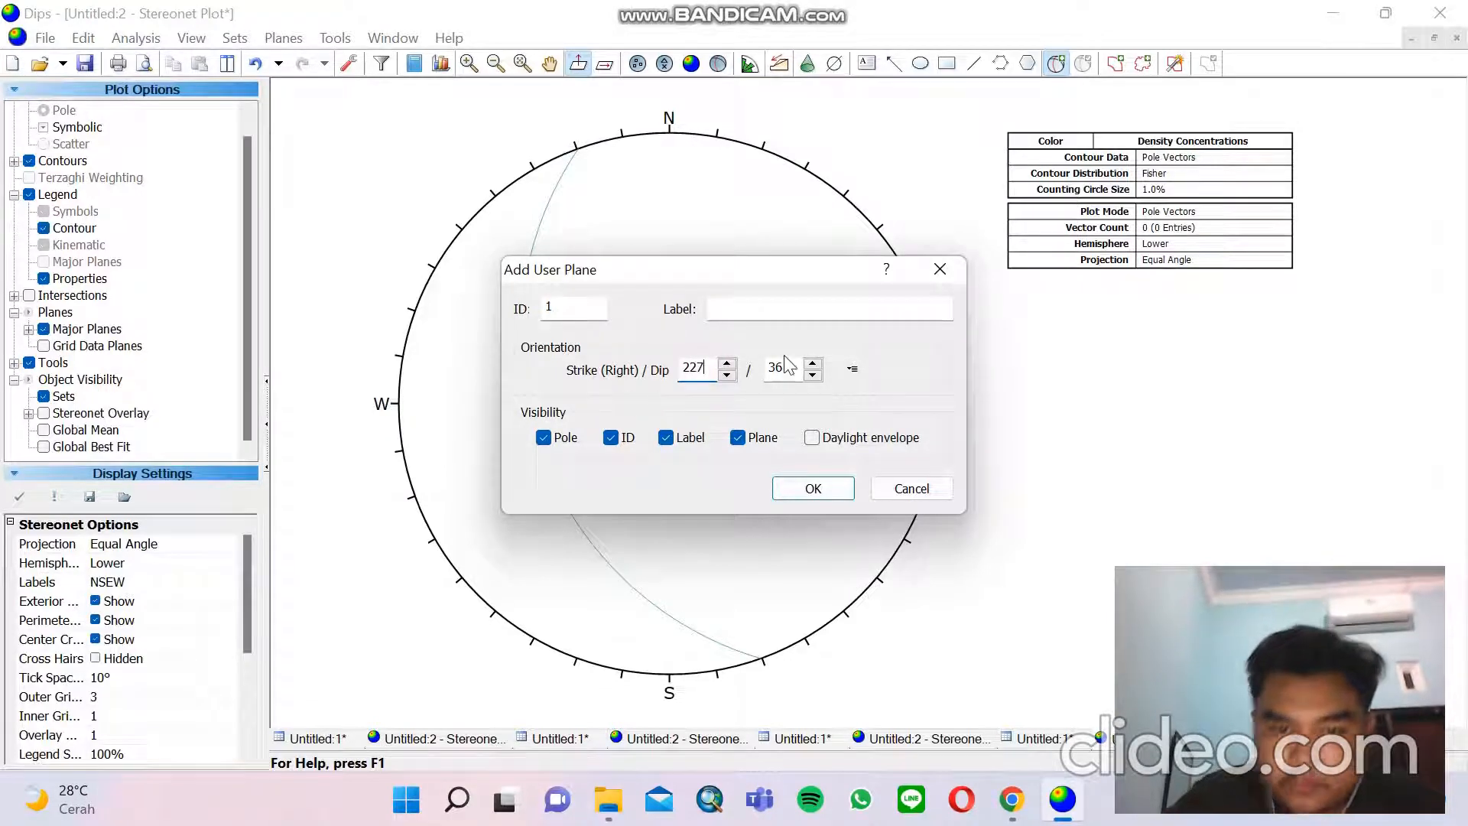
drag(793, 368, 742, 392)
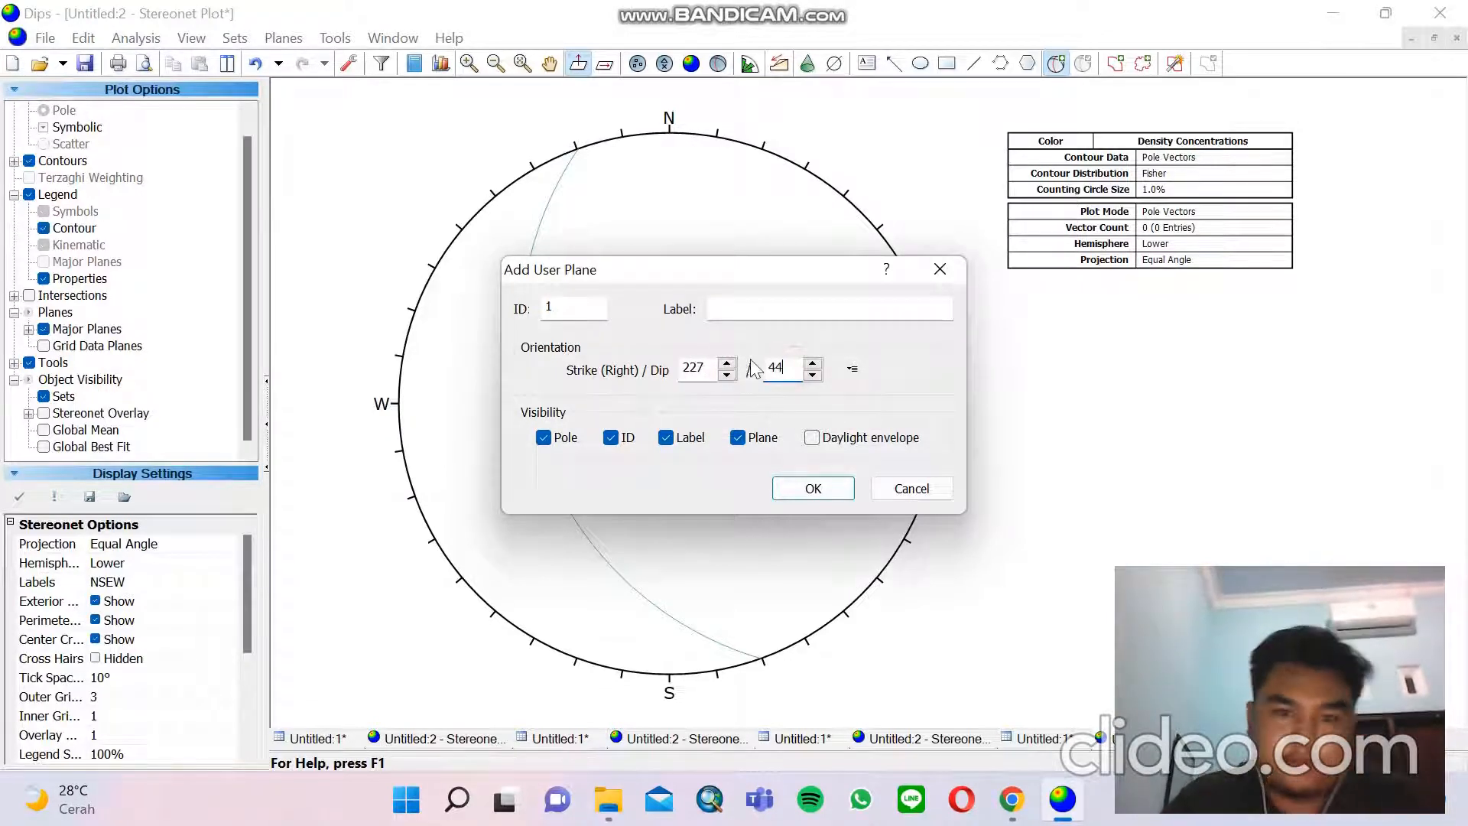
Label the plane Bidang Sesar, hide its pole and ID while keeping the label and plane shown, and add it
click(744, 303)
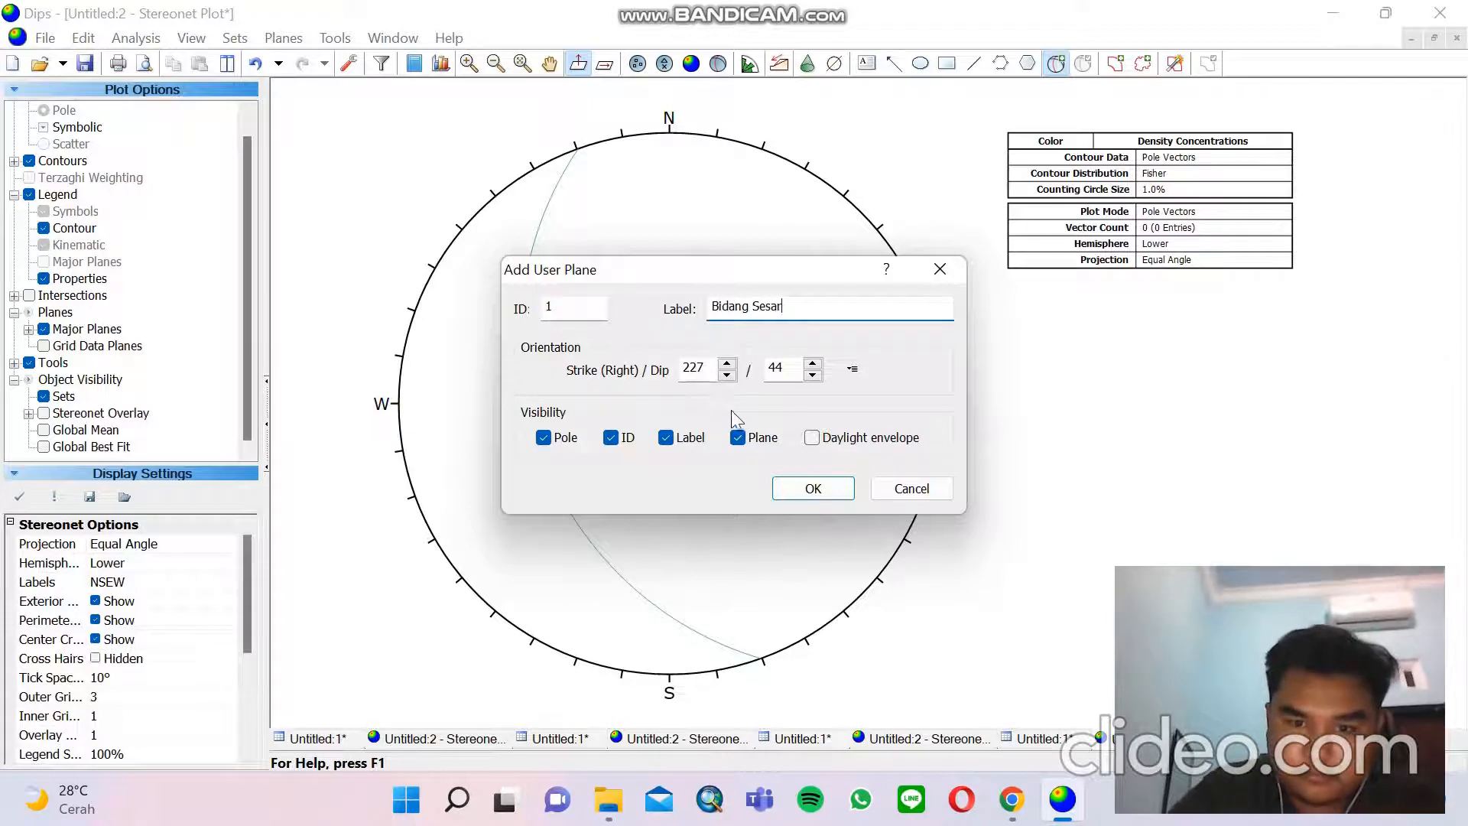
click(668, 441)
click(664, 440)
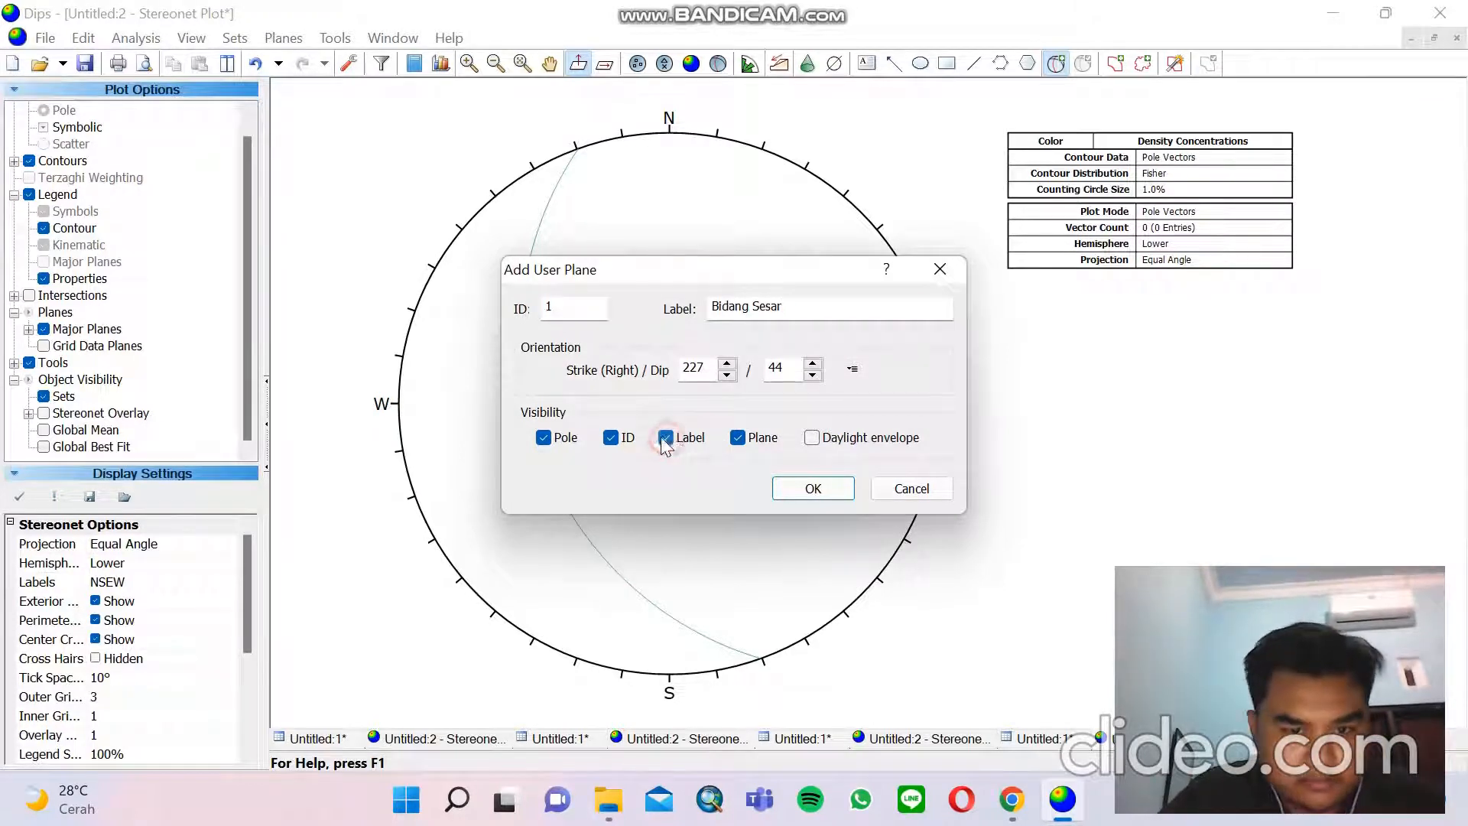
click(601, 440)
click(562, 445)
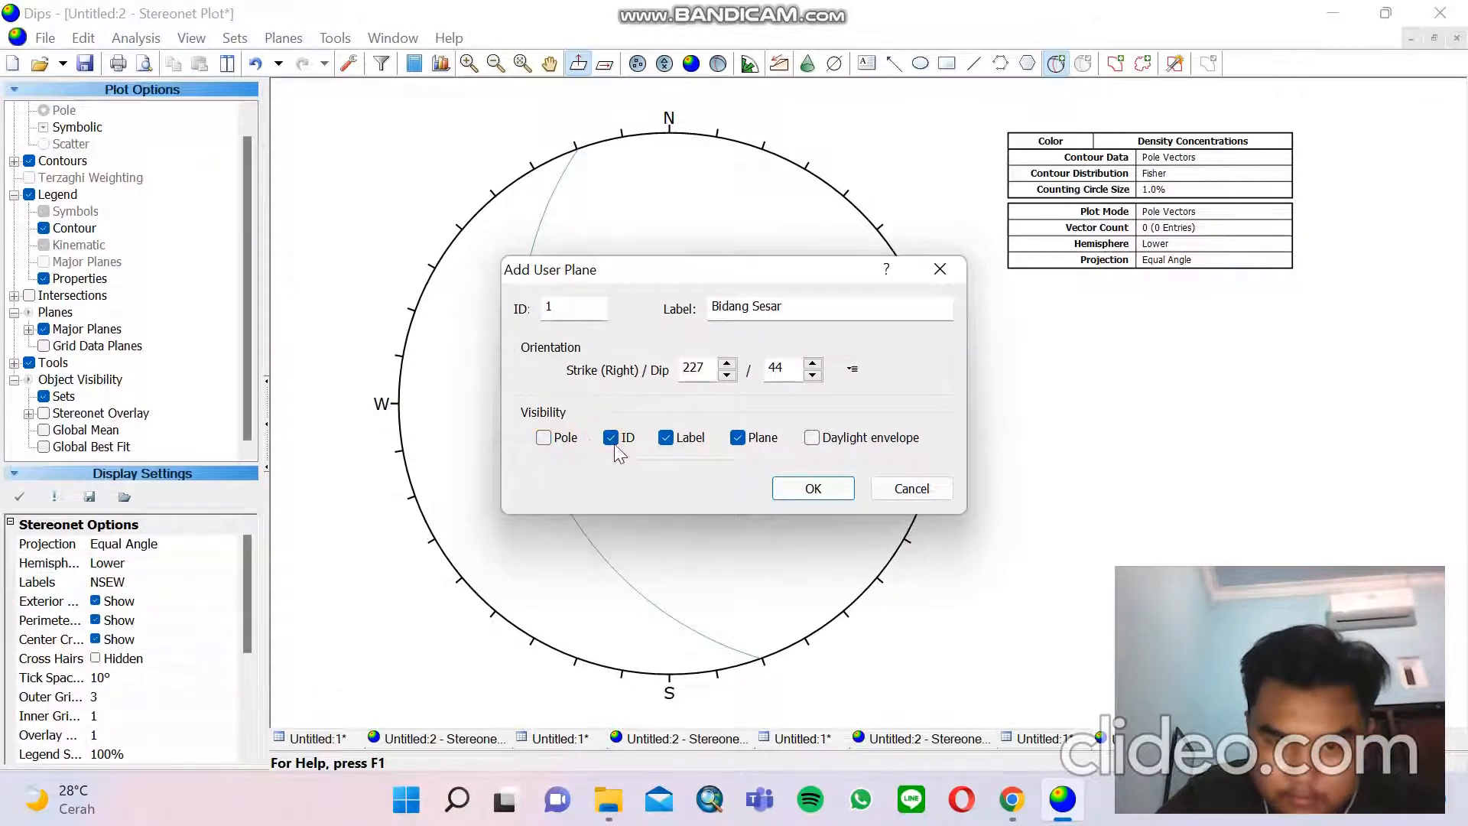
click(611, 439)
click(807, 491)
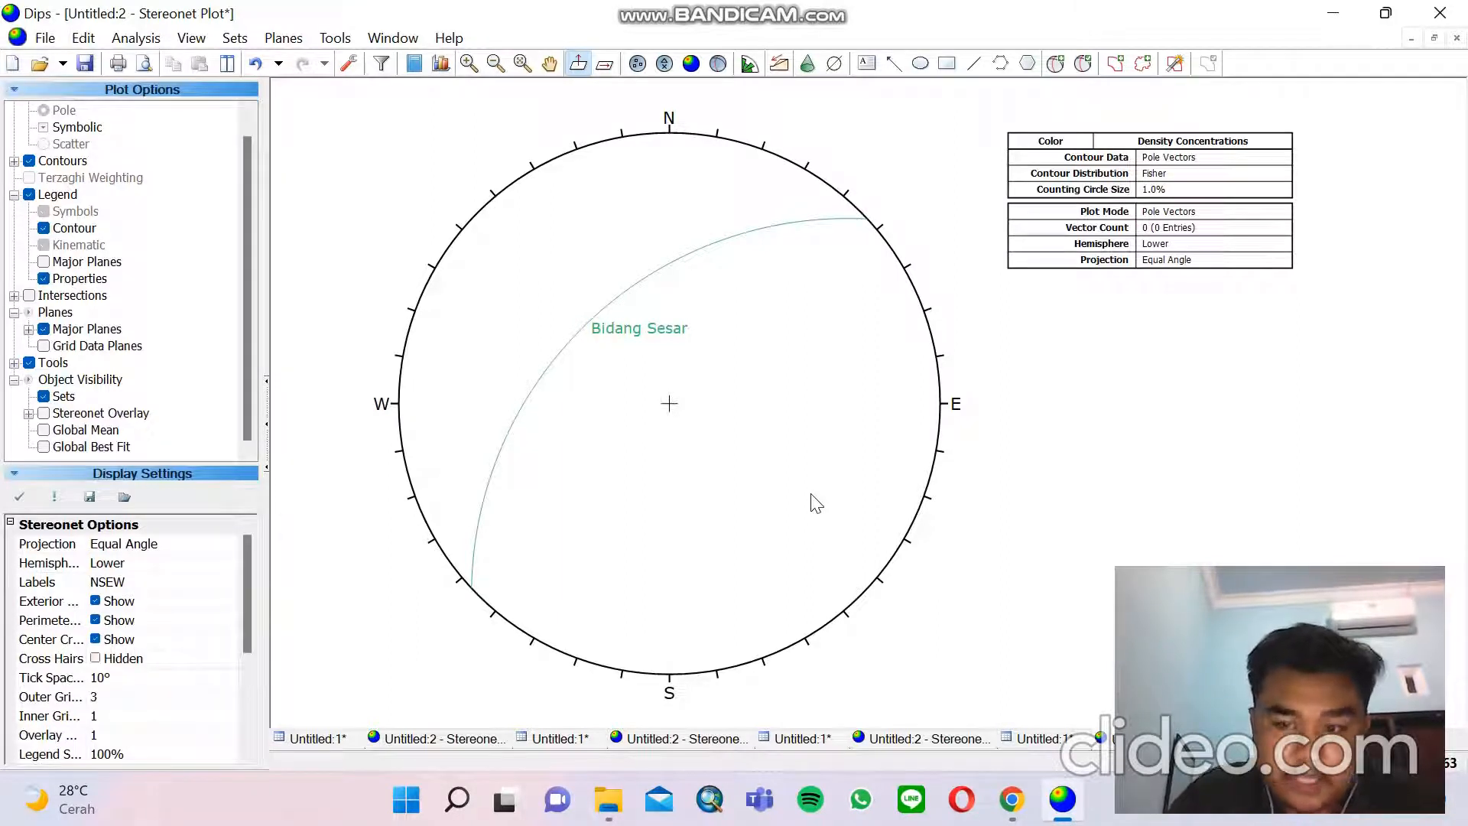
Add a trend line at 246 to the stereonet, from the Gores garis entry N 246 E in the Data Pengolahan Dips spreadsheet
click(334, 38)
click(367, 257)
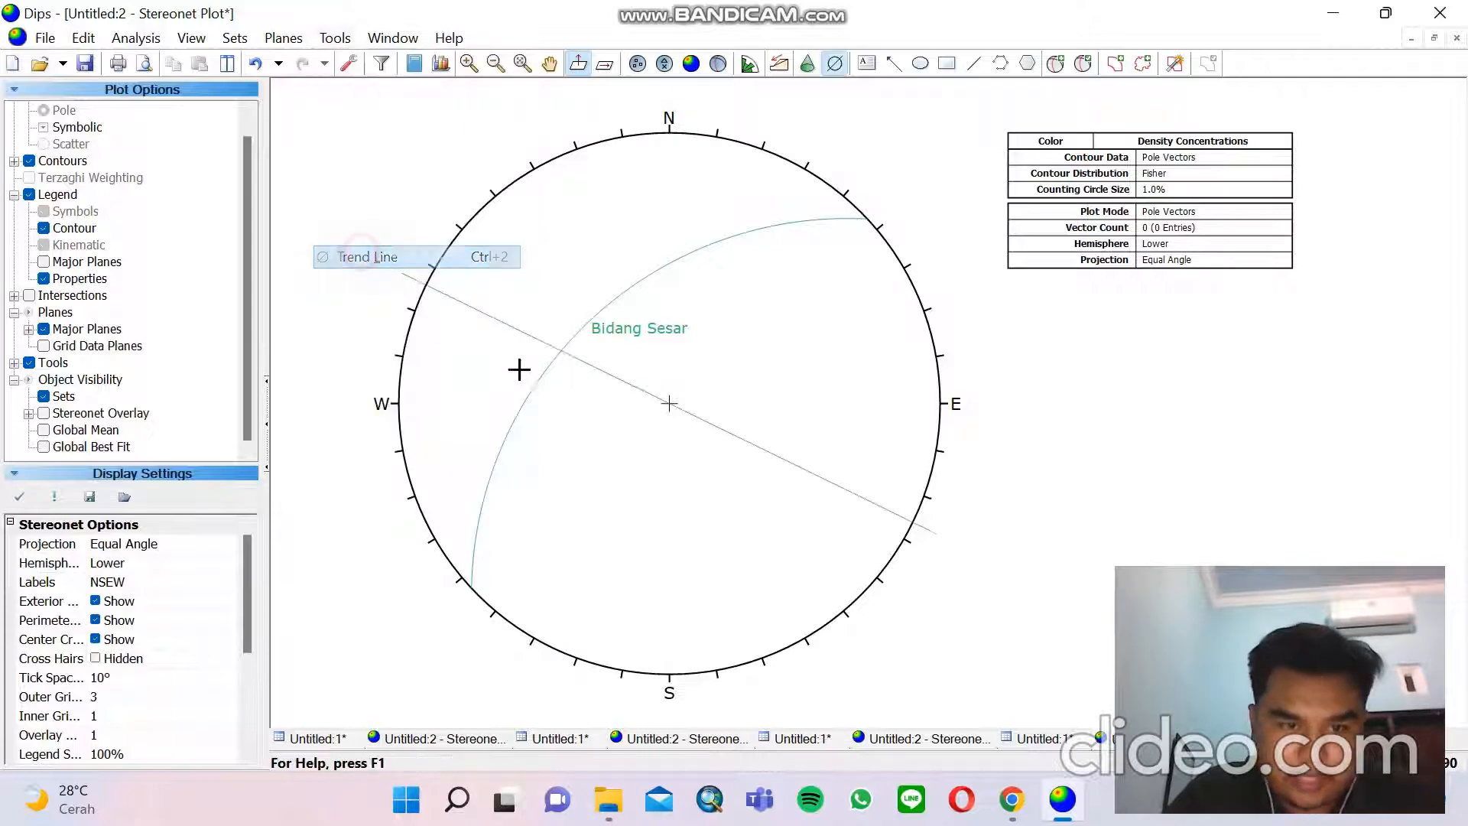
click(558, 417)
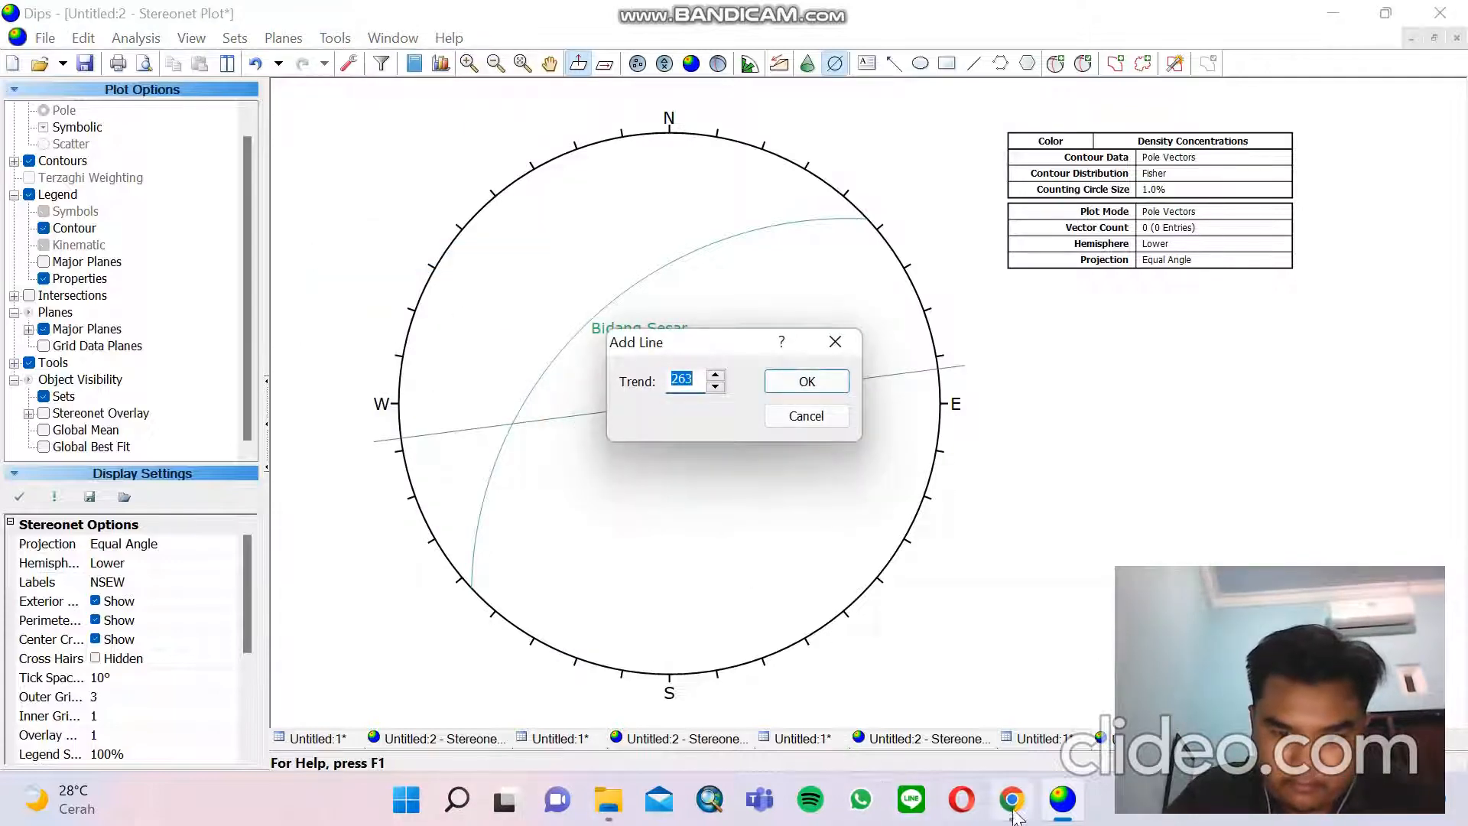
click(987, 642)
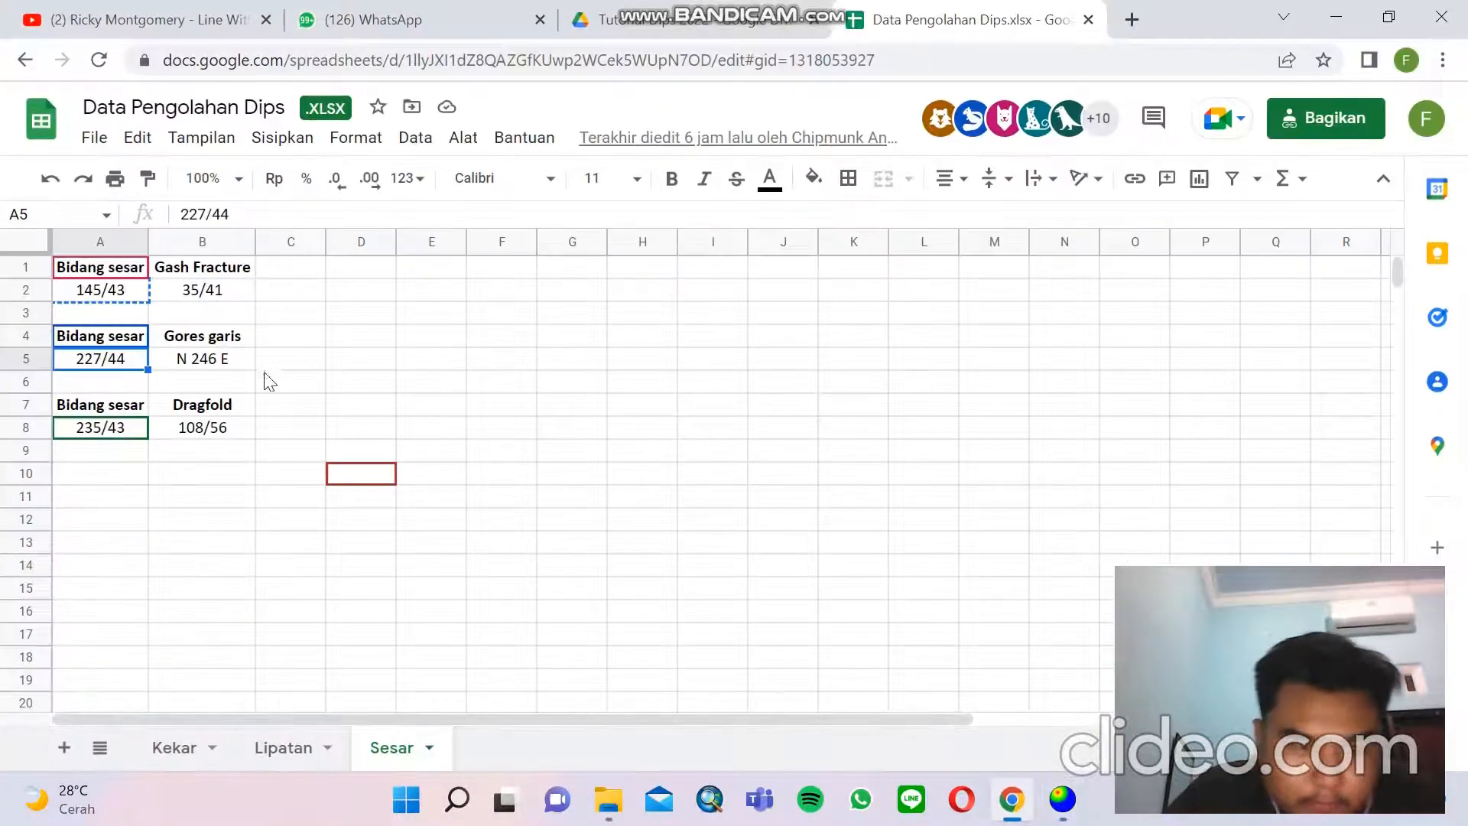
click(197, 361)
click(1061, 816)
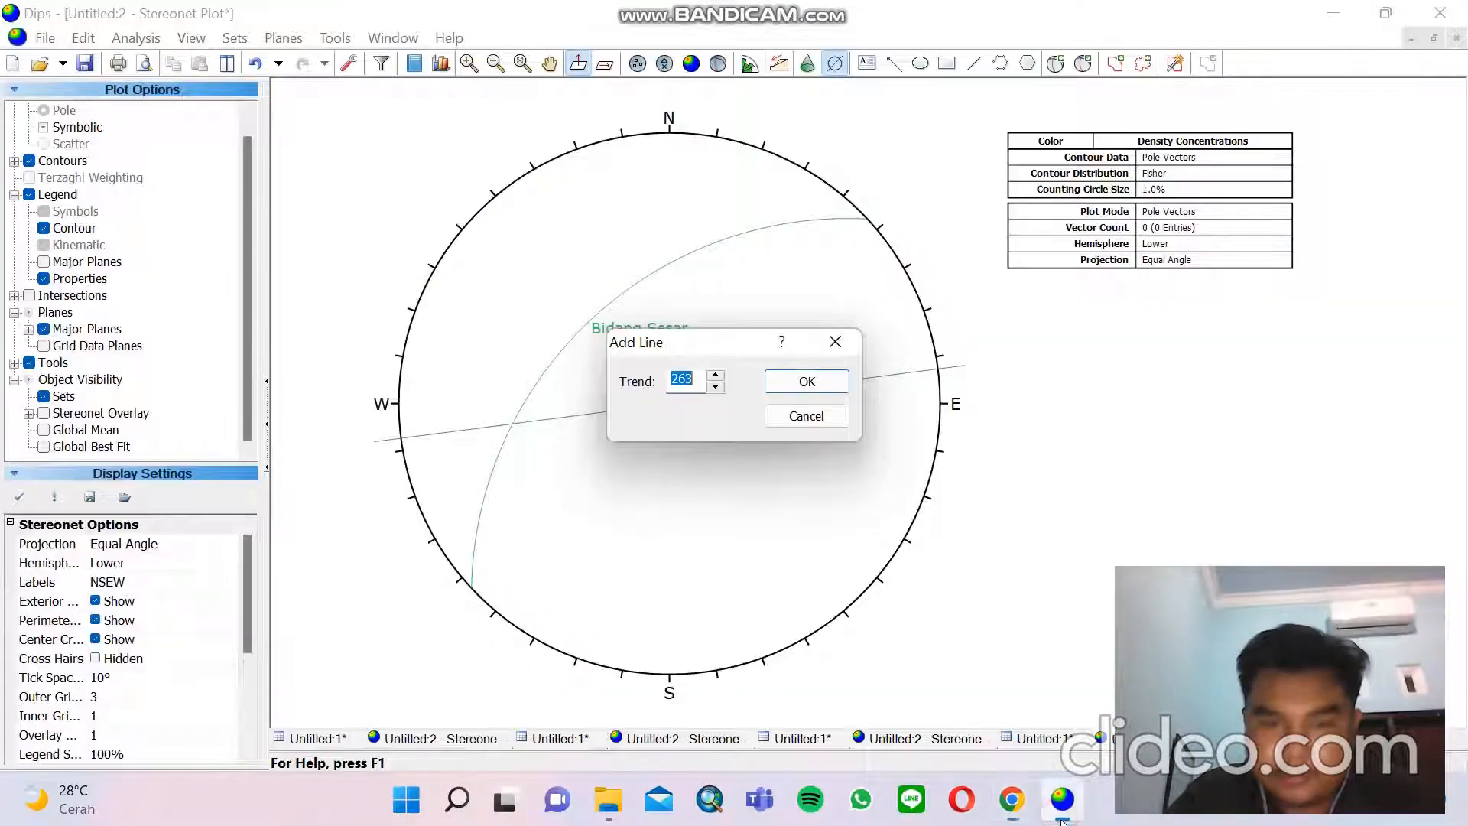
text(246)
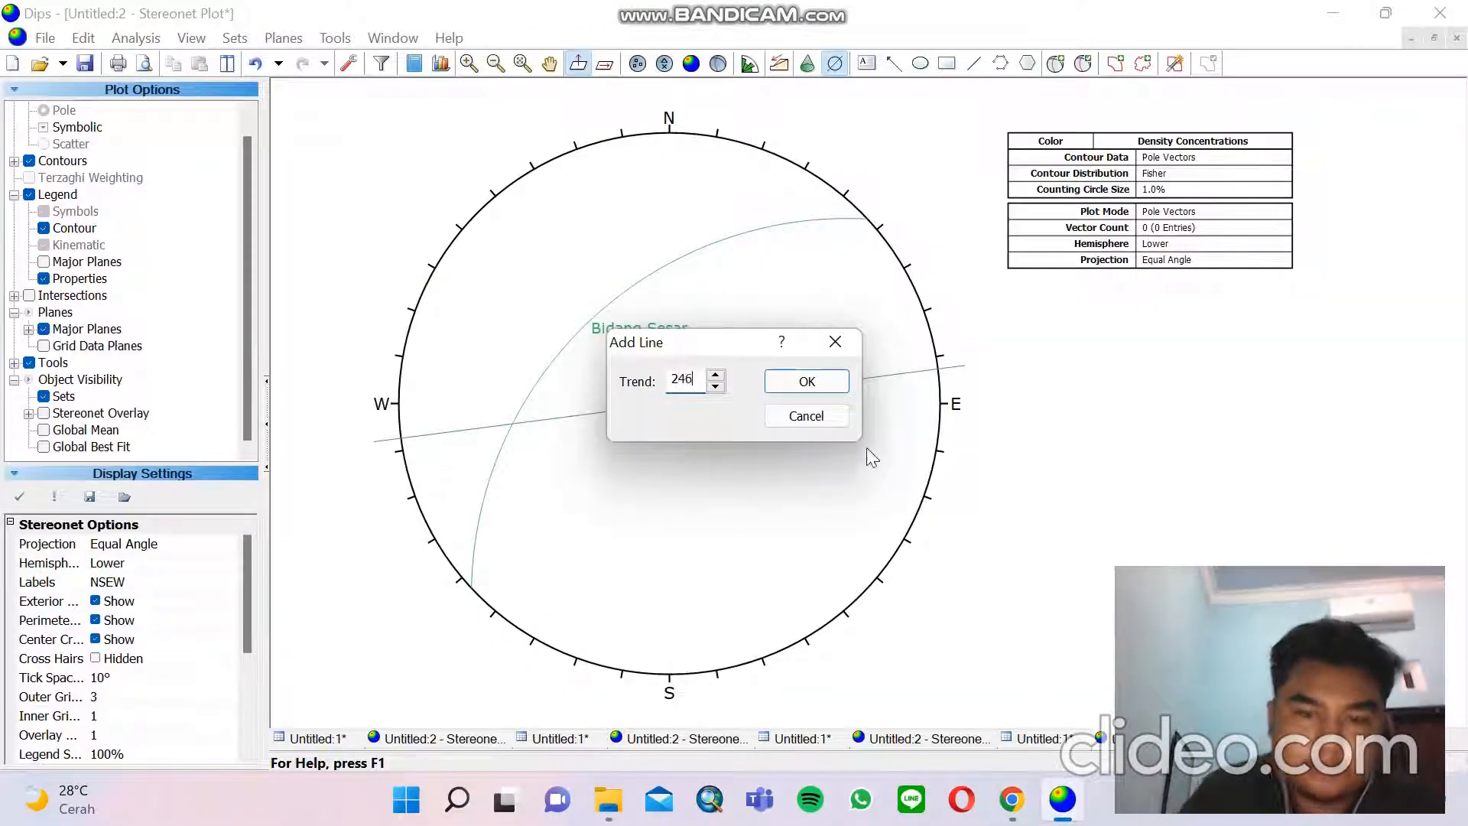
click(824, 385)
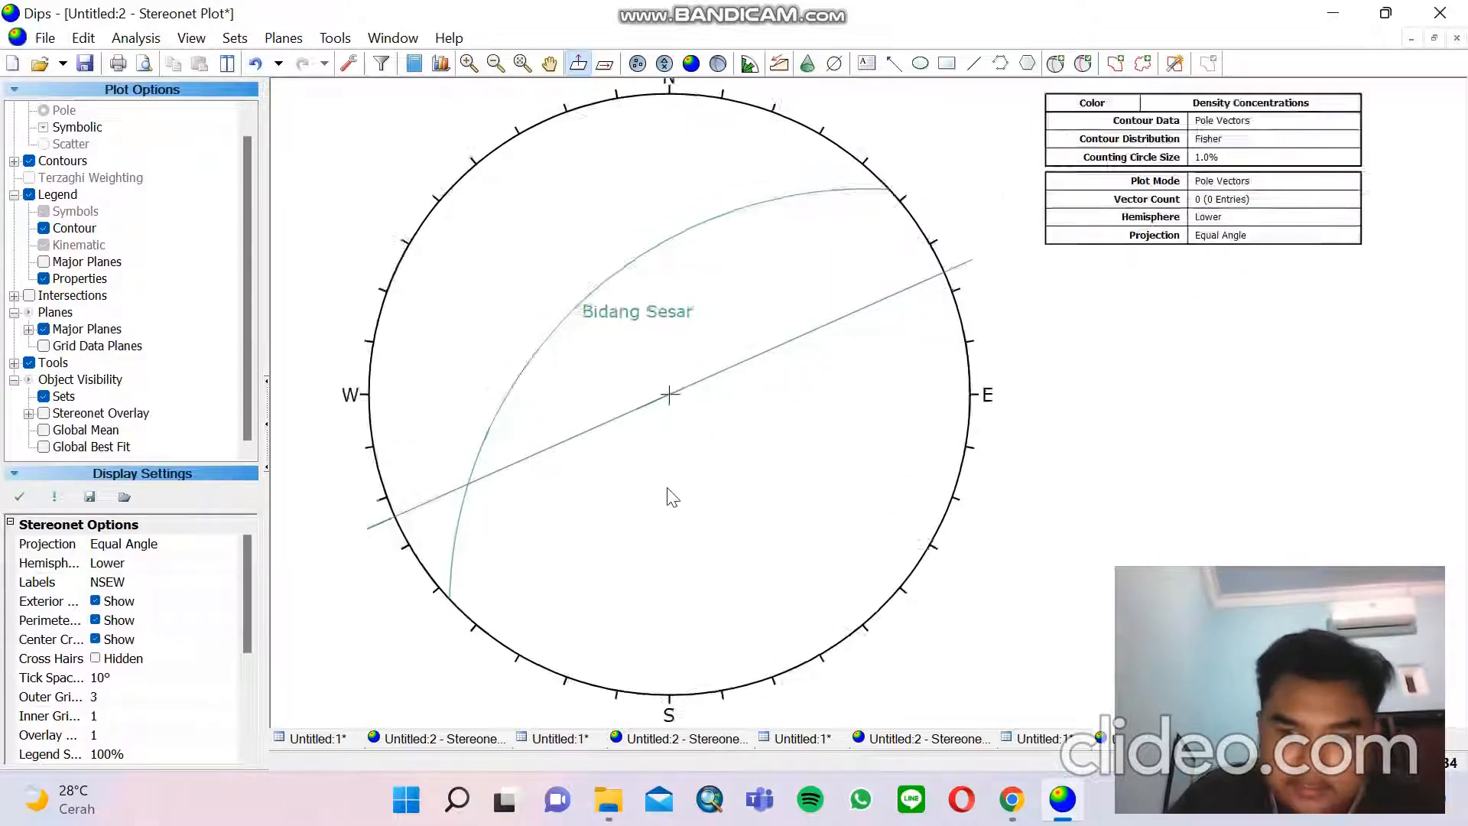
Add a user plane labelled Bidang Bantu, strike/dip 336/72, with its pole where the trend line crosses the Bidang Sesar arc
scroll(671, 496, up, 3)
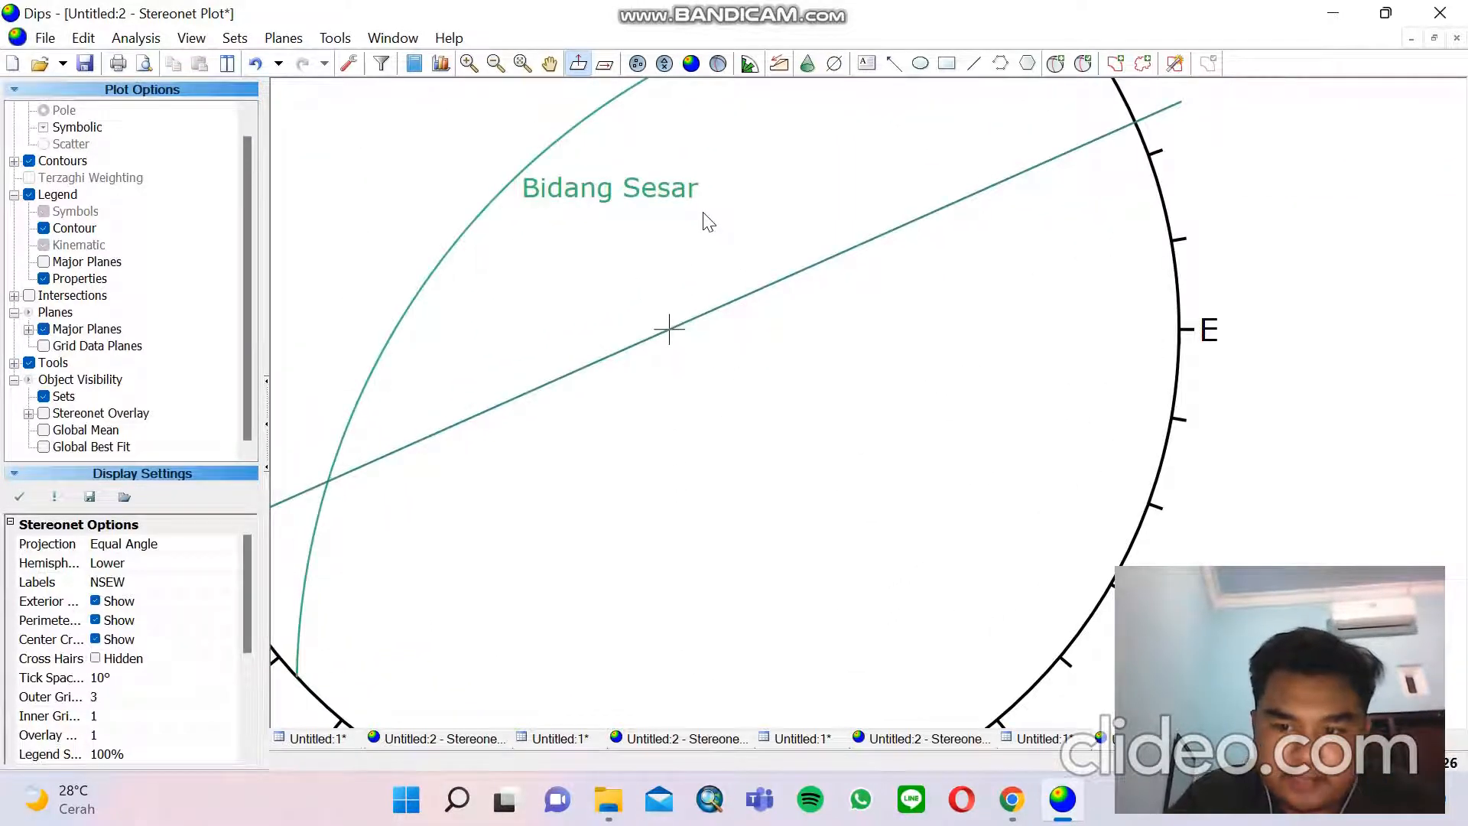
click(1055, 63)
scroll(291, 495, up, 5)
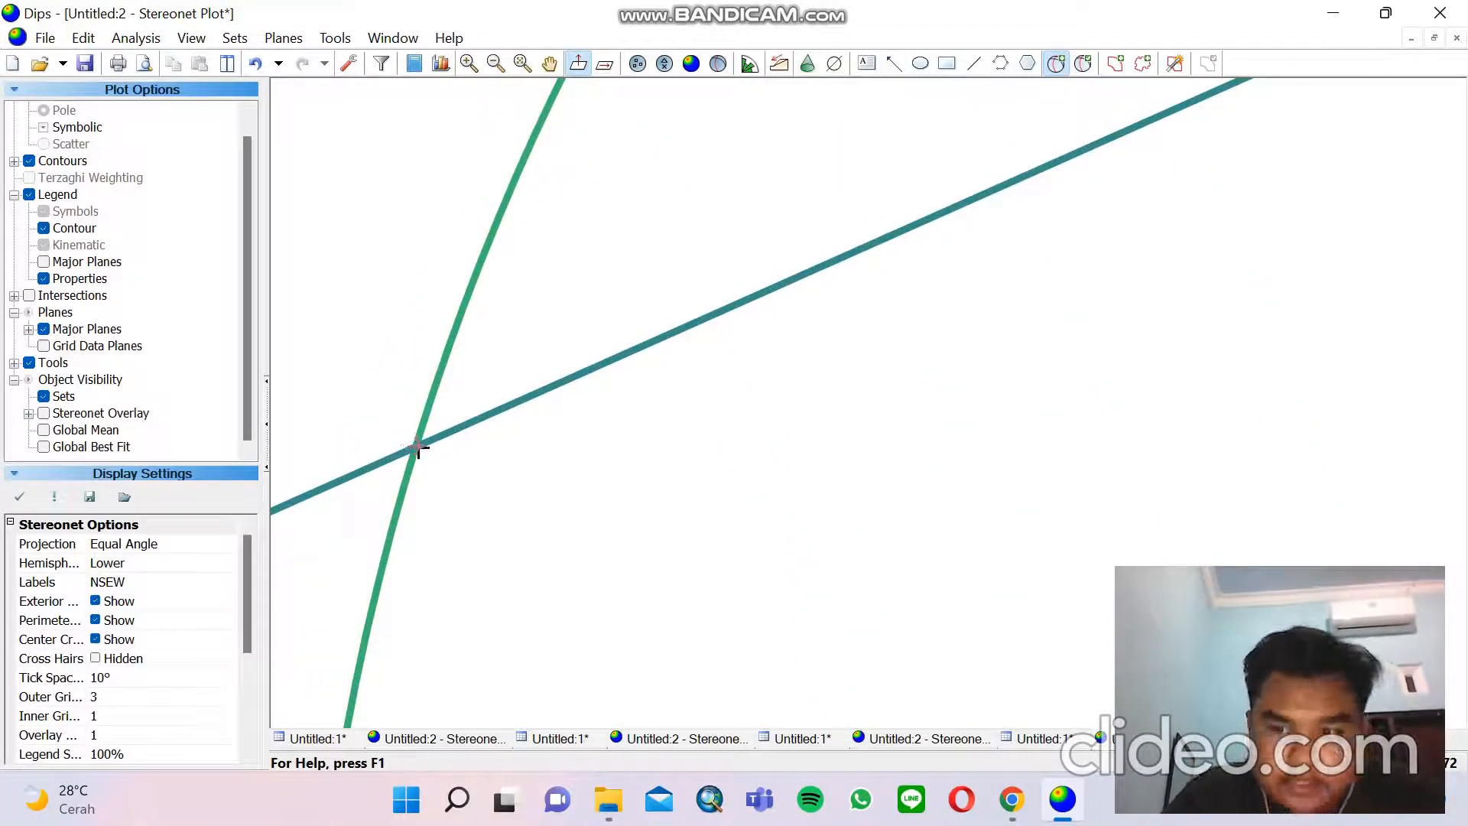
click(417, 448)
click(732, 309)
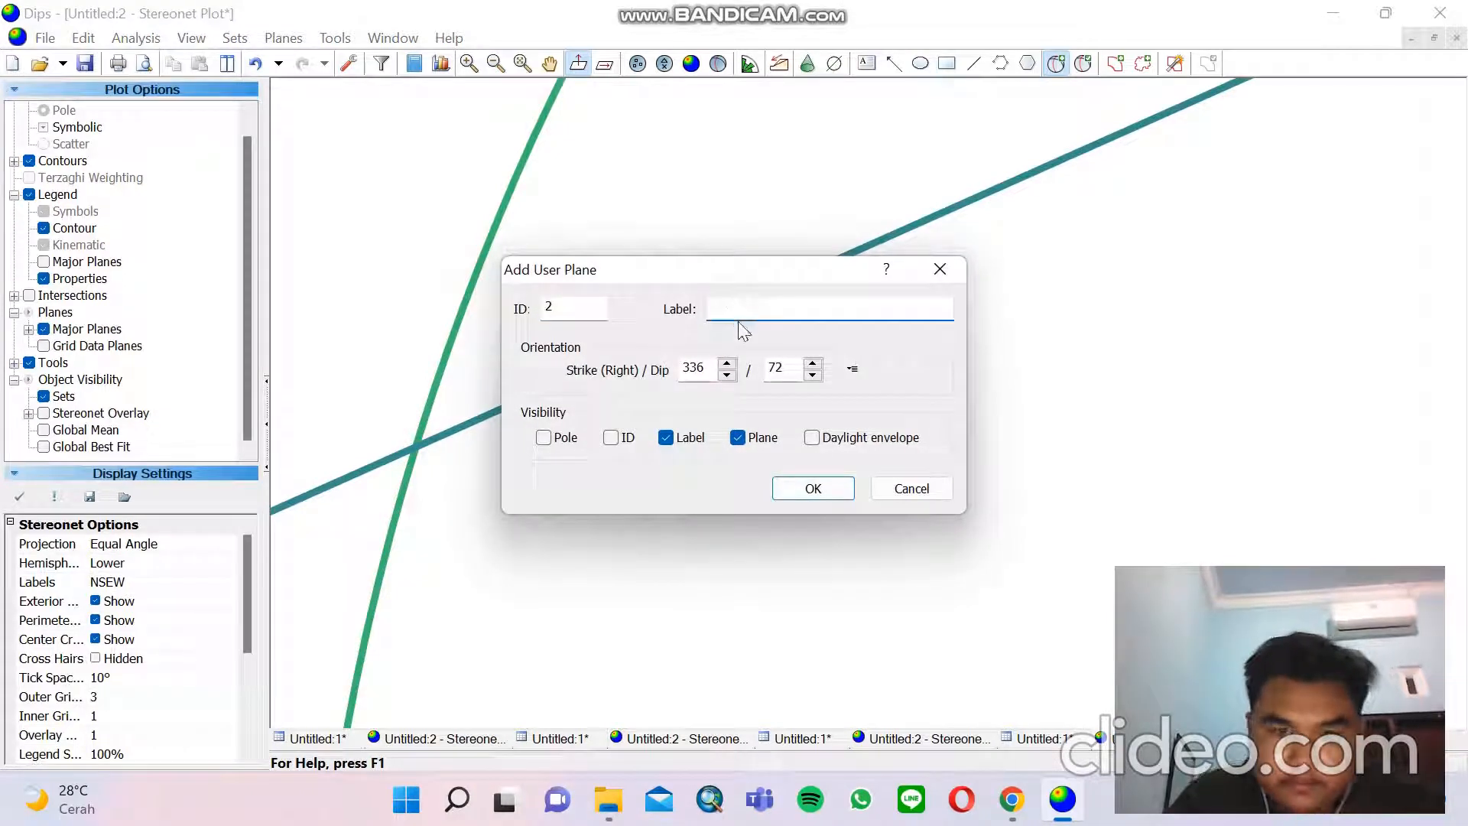
text(Bi)
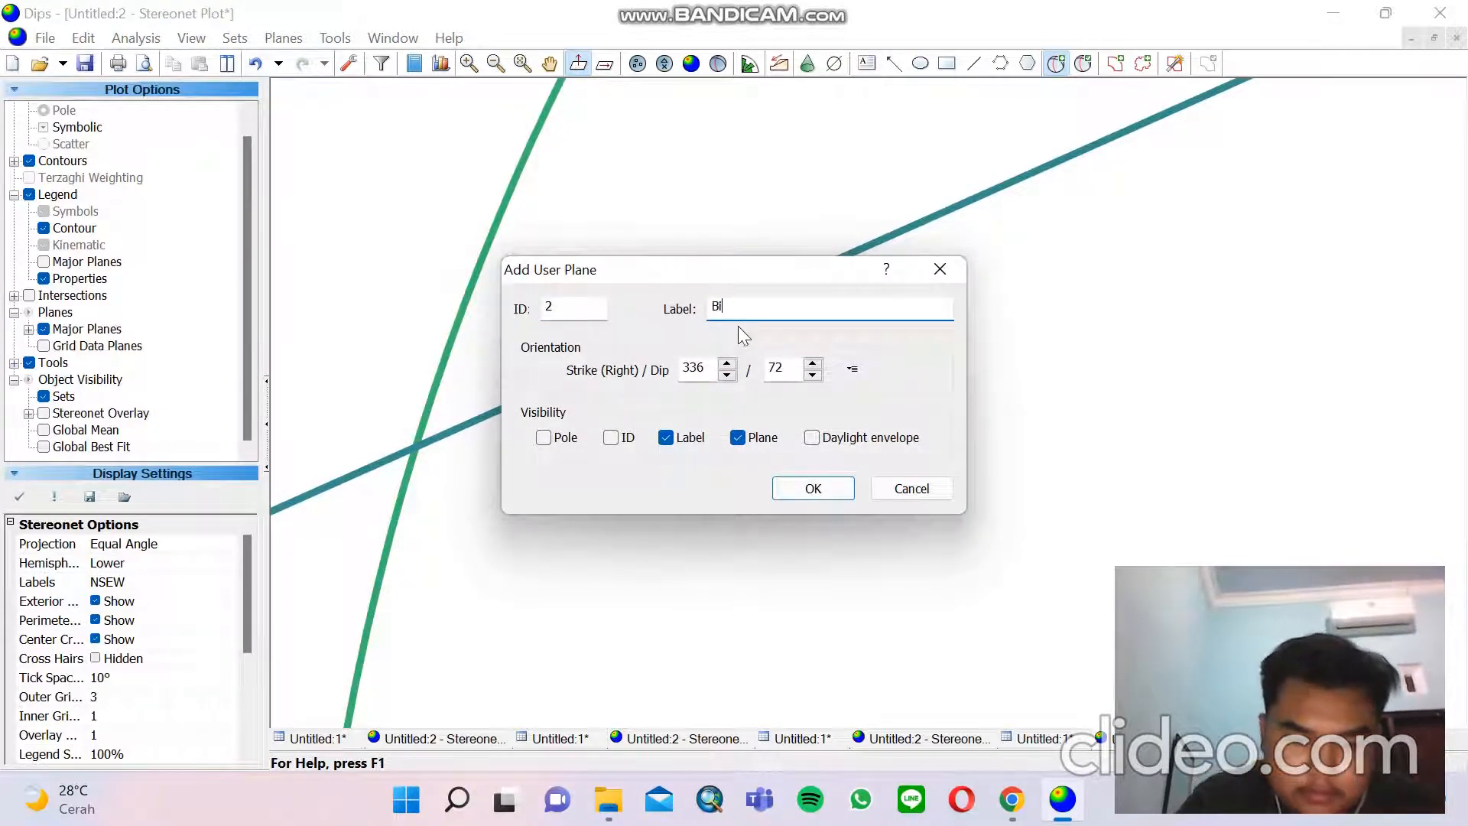
text(dang Bantu)
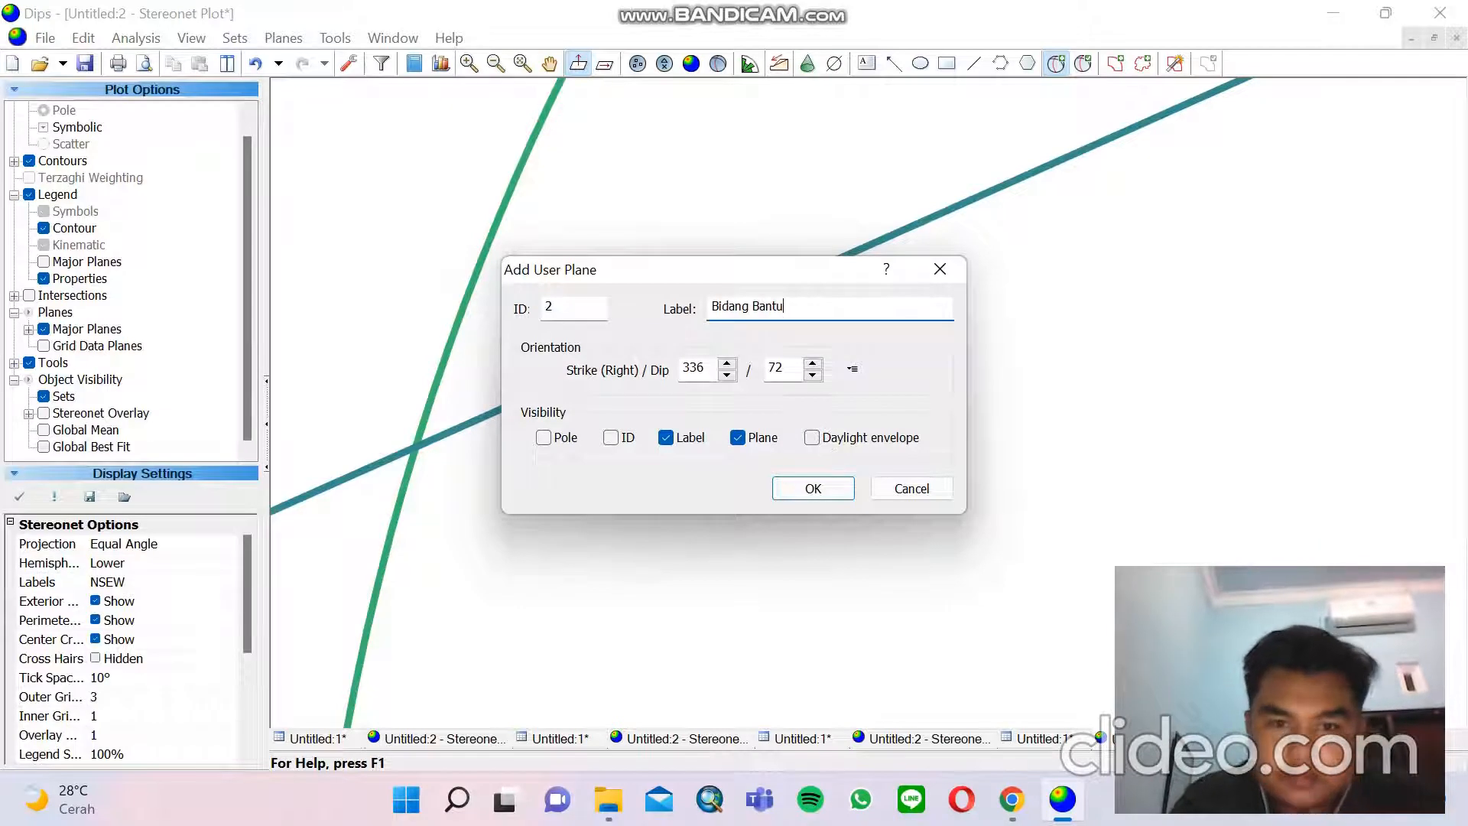
click(833, 488)
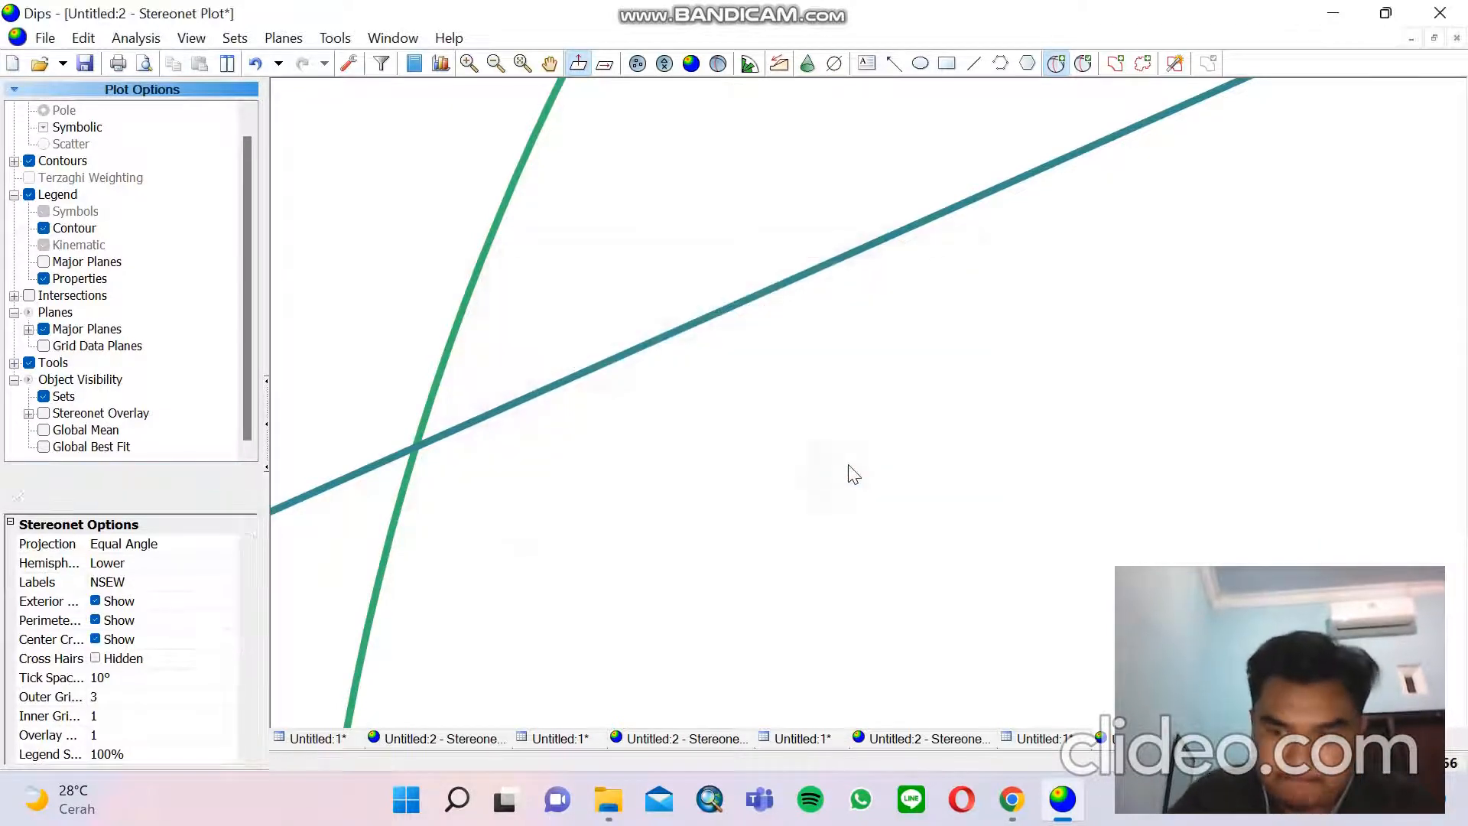
Add a user plane labelled Sigma 2, 81/52, picked where Bidang Sesar and Bidang Bantu intersect, with its pole shown and plane hidden
scroll(844, 468, down, 3)
scroll(844, 466, down, 2)
click(549, 63)
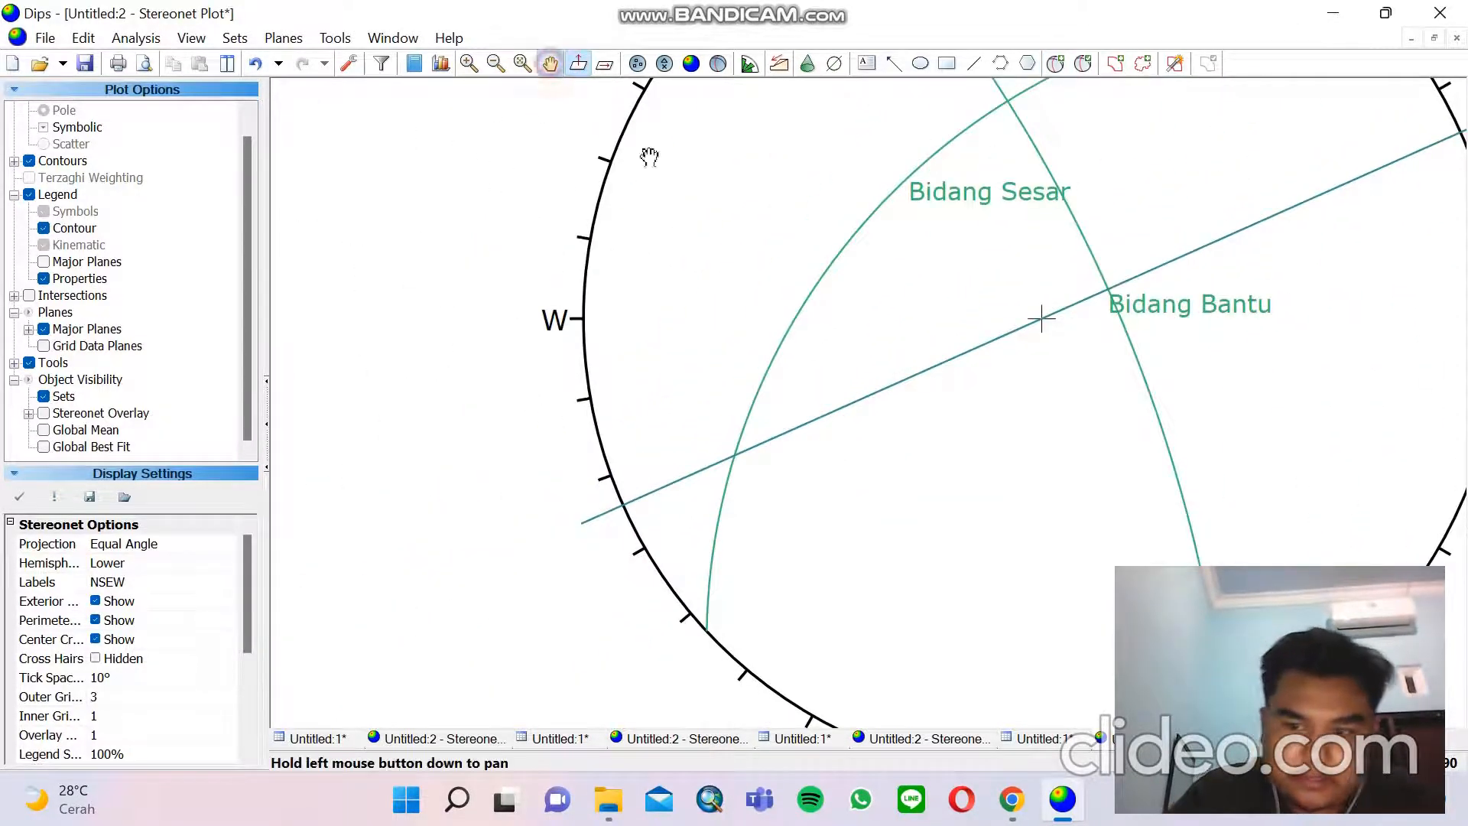
drag(929, 356, 652, 475)
scroll(715, 420, down, 3)
scroll(723, 424, up, 2)
drag(680, 370, 655, 425)
drag(665, 360, 673, 409)
scroll(672, 406, up, 2)
scroll(672, 406, up, 2)
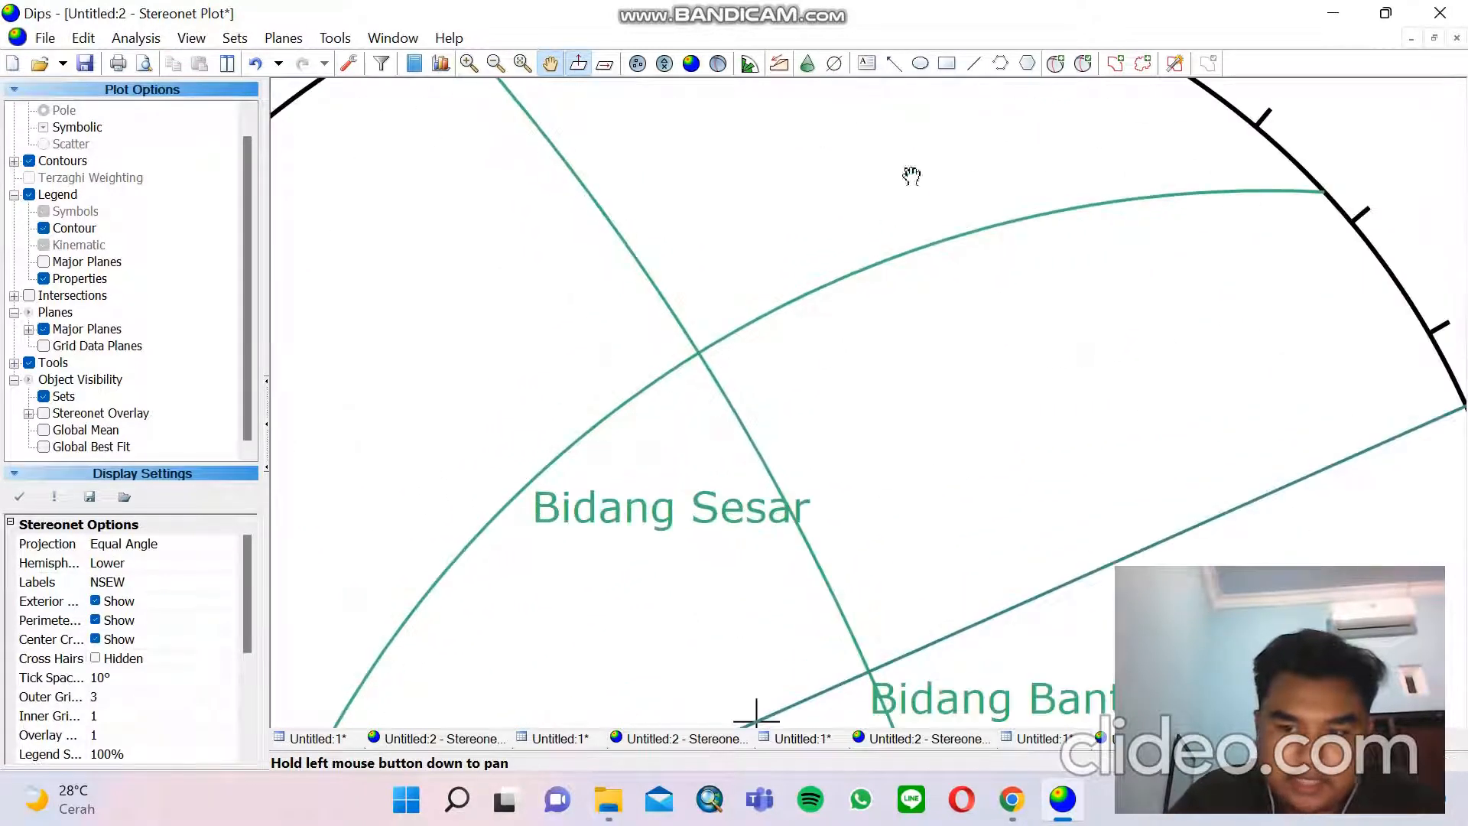
click(1049, 65)
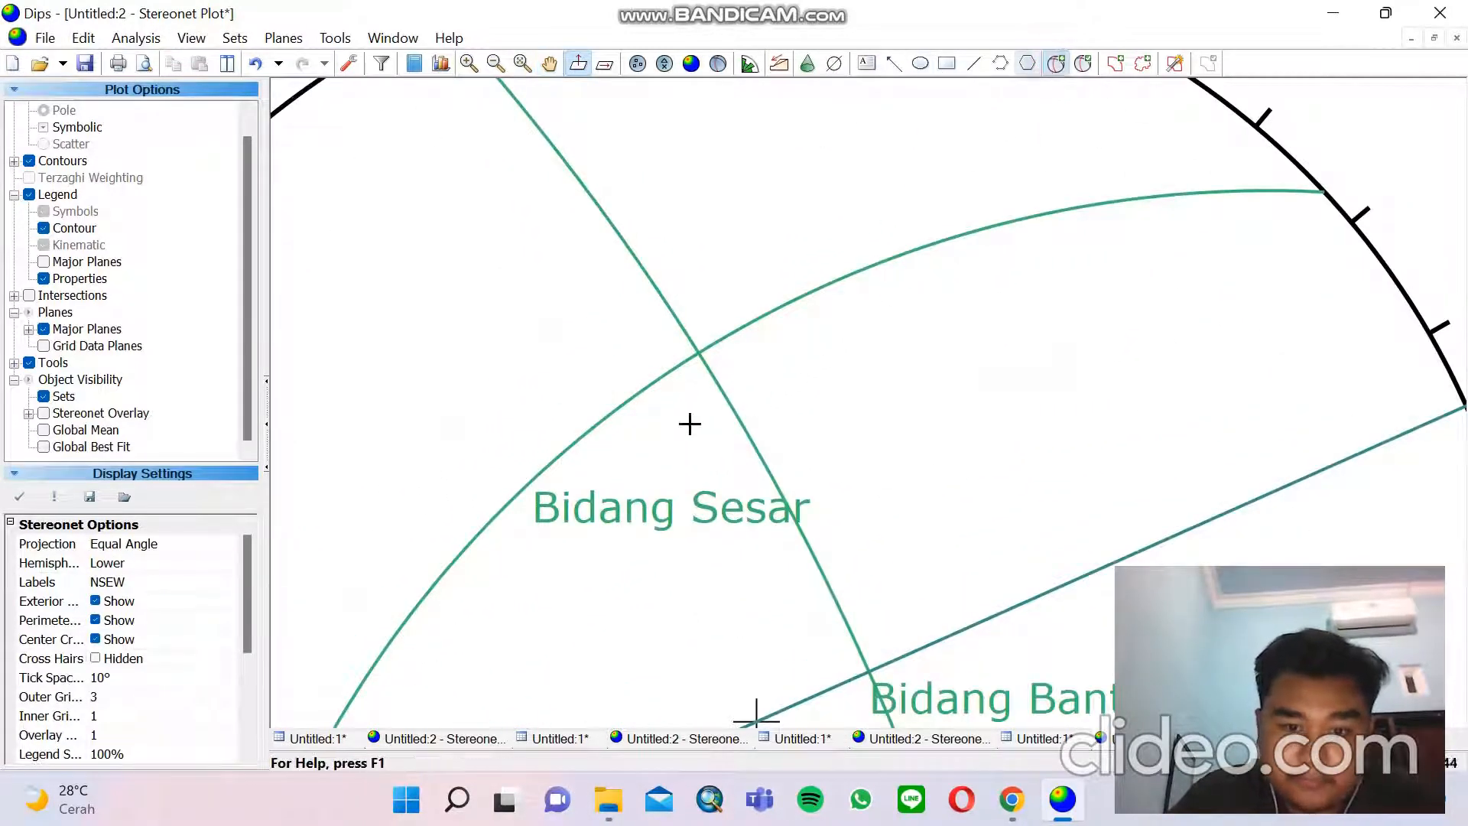
scroll(678, 413, up, 3)
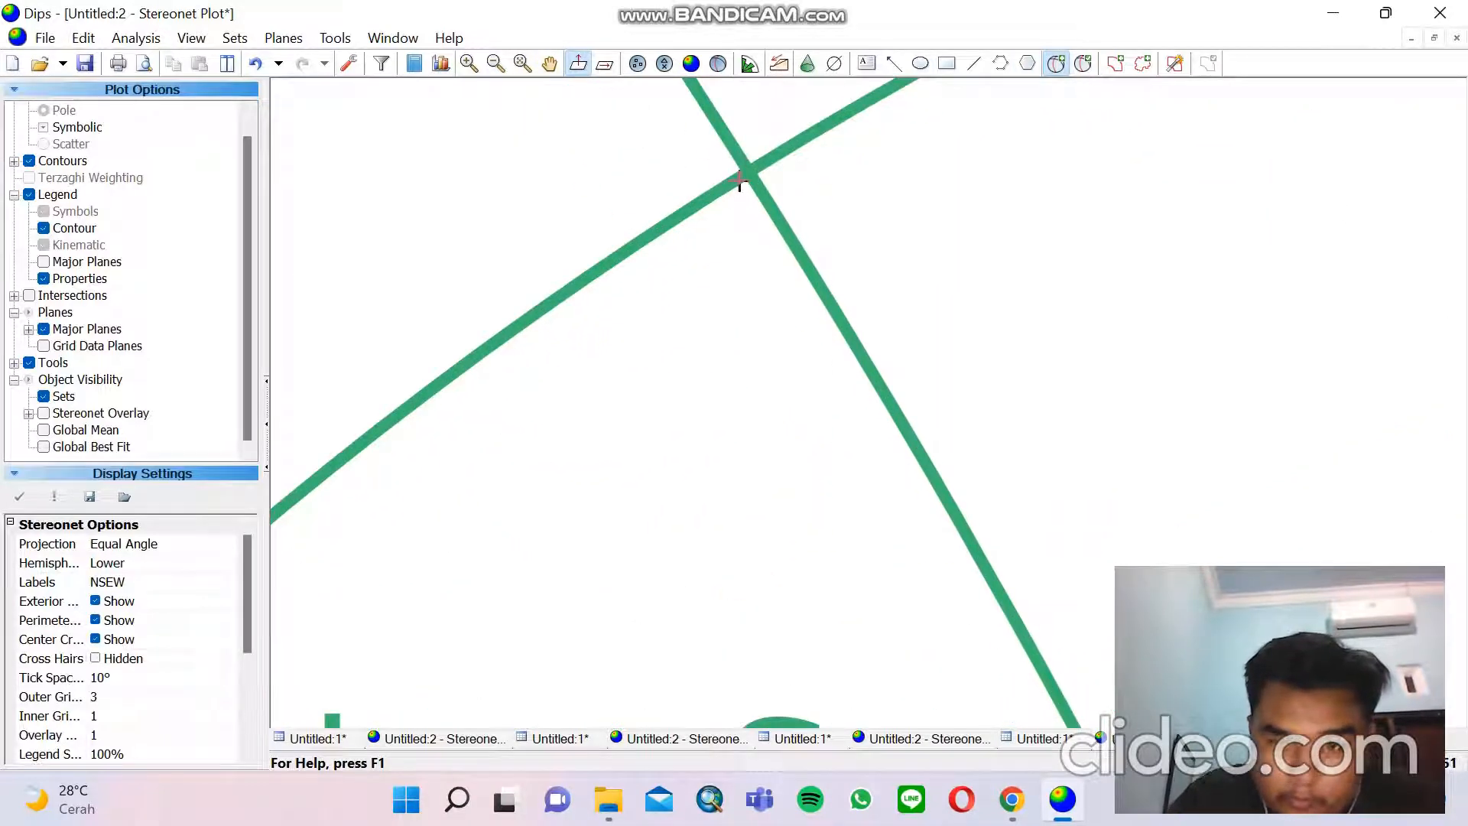
click(749, 171)
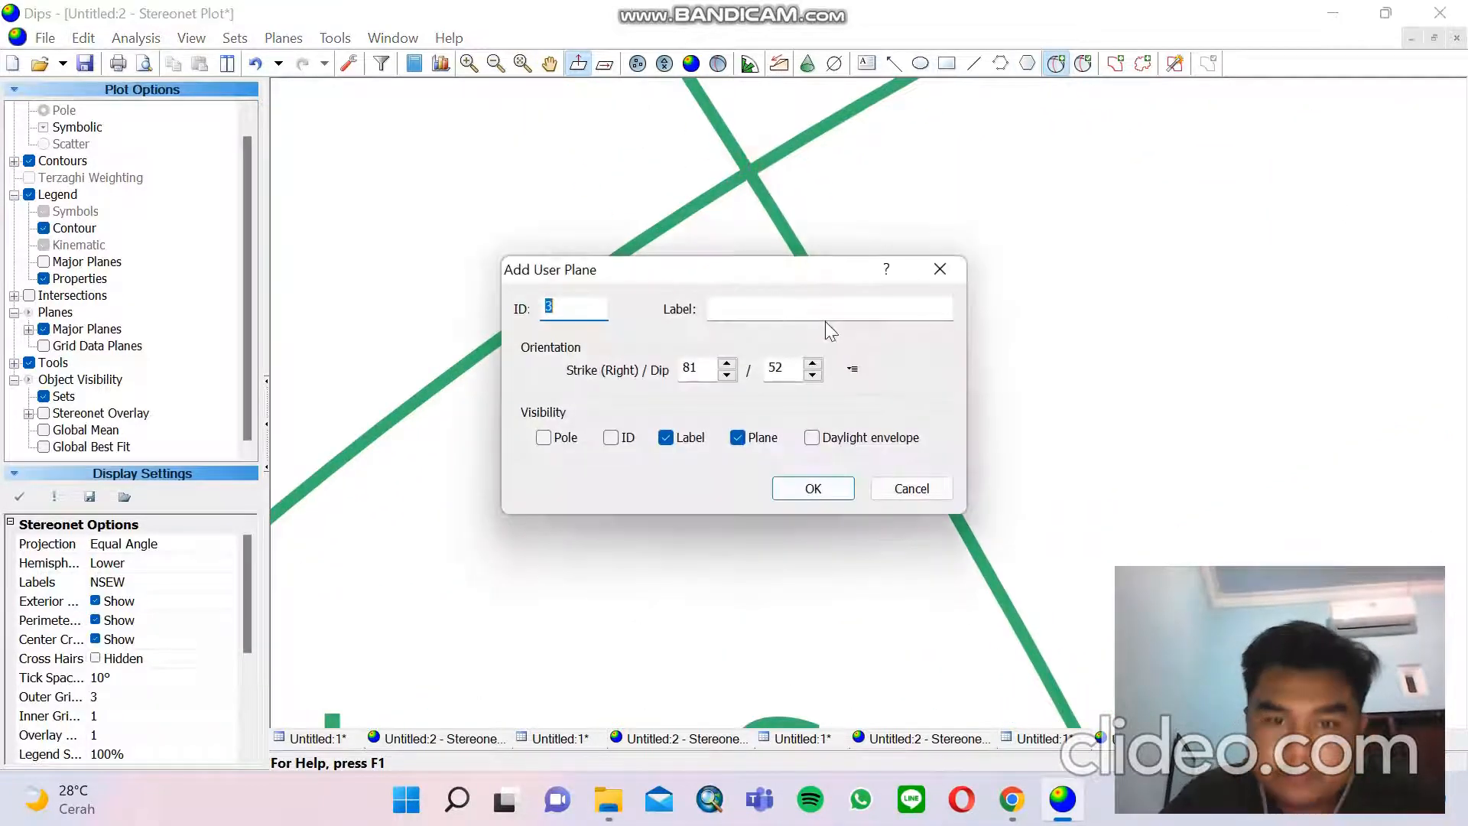
click(820, 308)
text(Sigma 2)
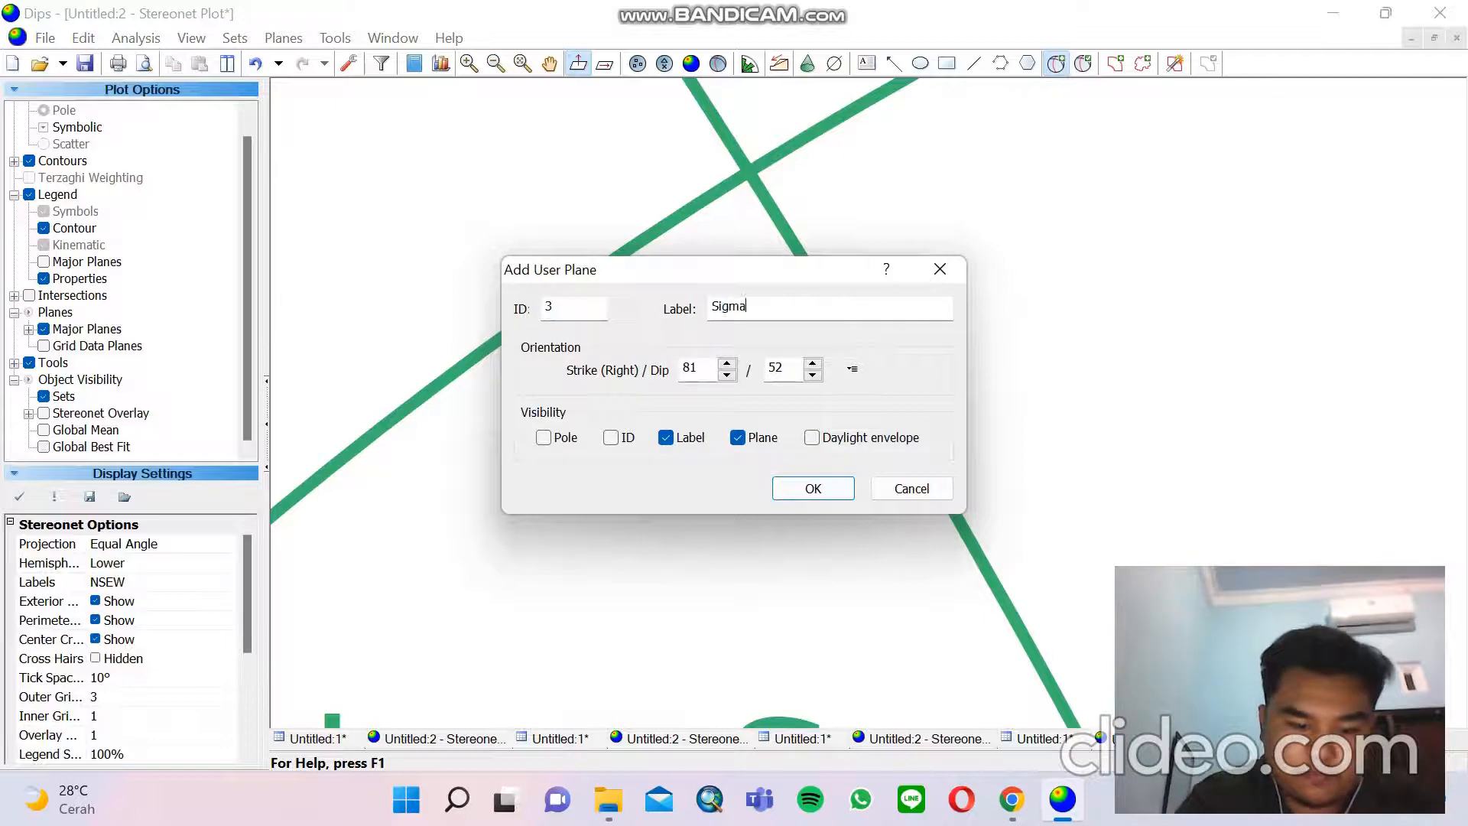
click(746, 446)
click(566, 438)
click(796, 488)
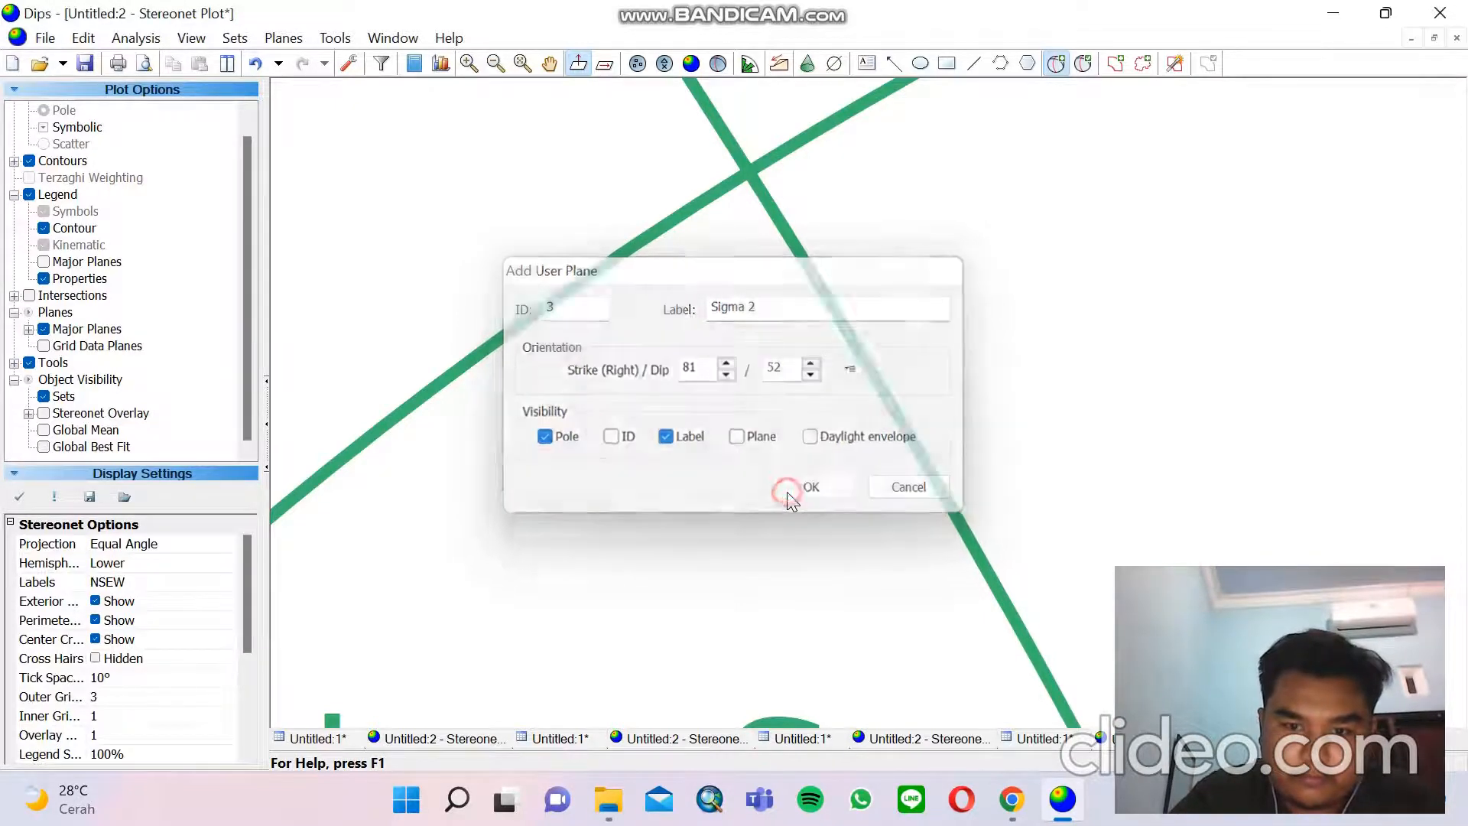
Place a pitch grid on the stereonet with its pole at the Sigma 2 intersection of Bidang Sesar and Bidang Bantu
scroll(693, 394, down, 3)
scroll(691, 390, down, 2)
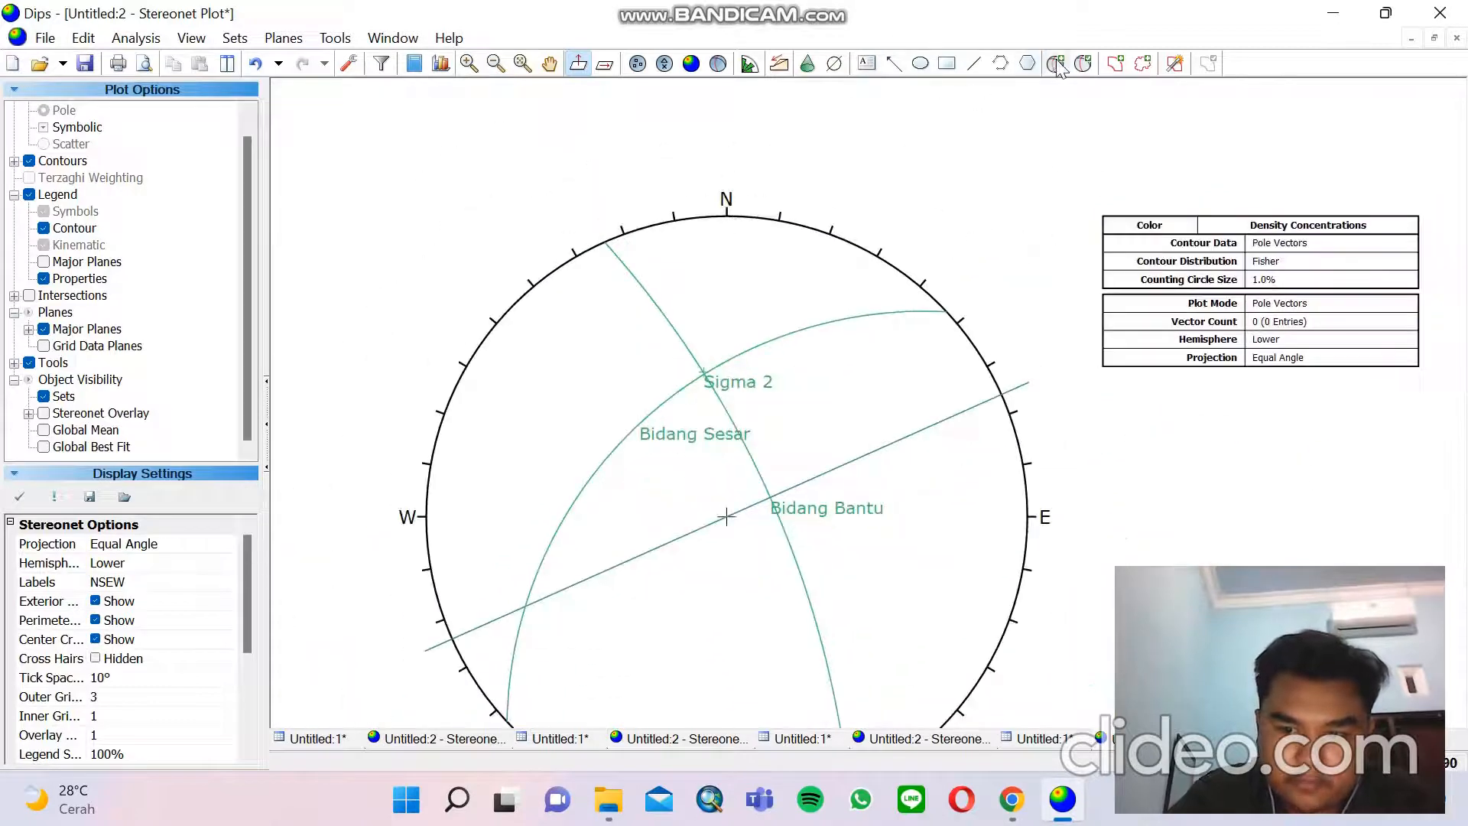
click(550, 63)
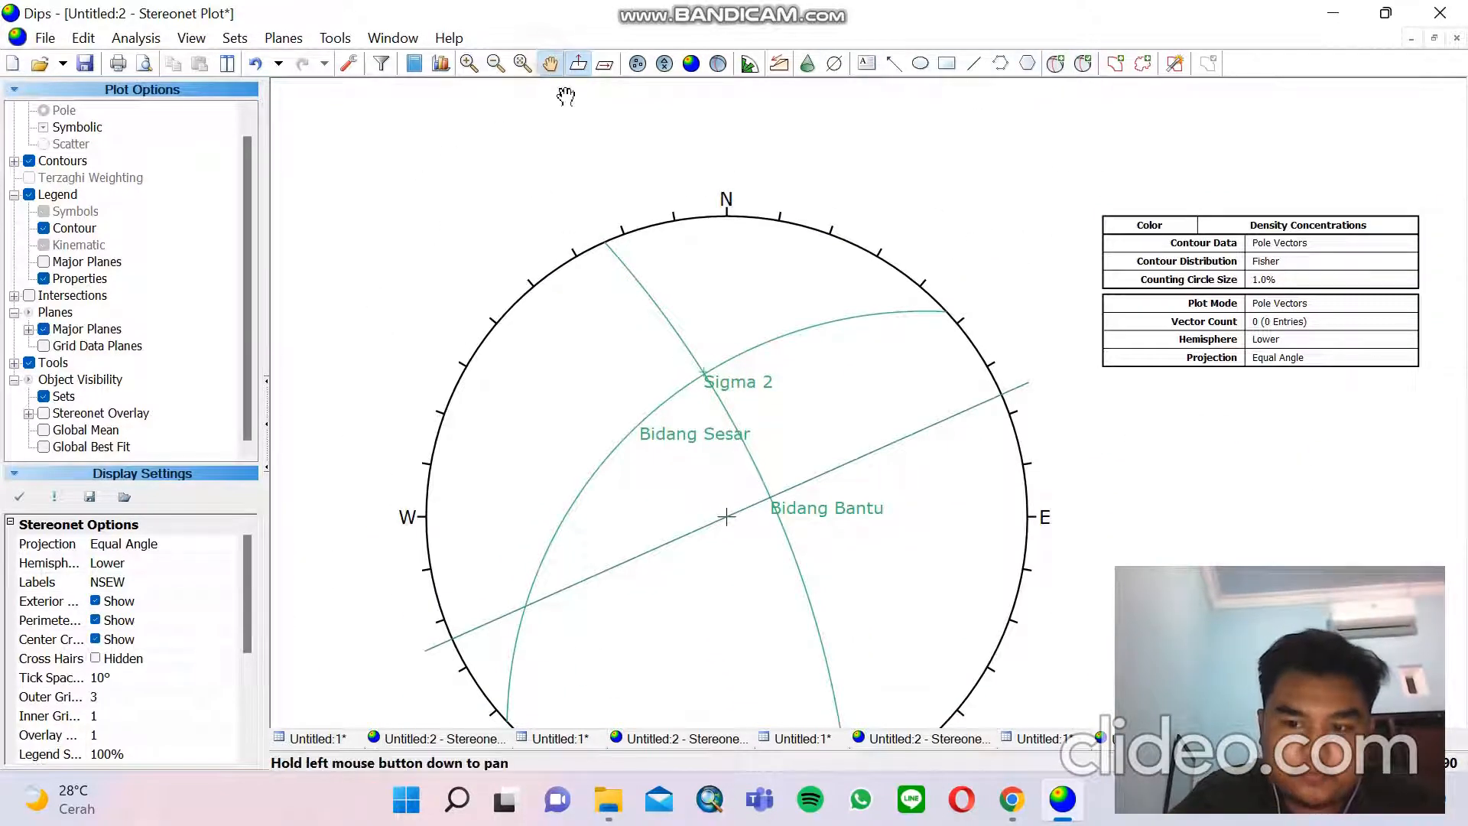
drag(680, 366, 611, 273)
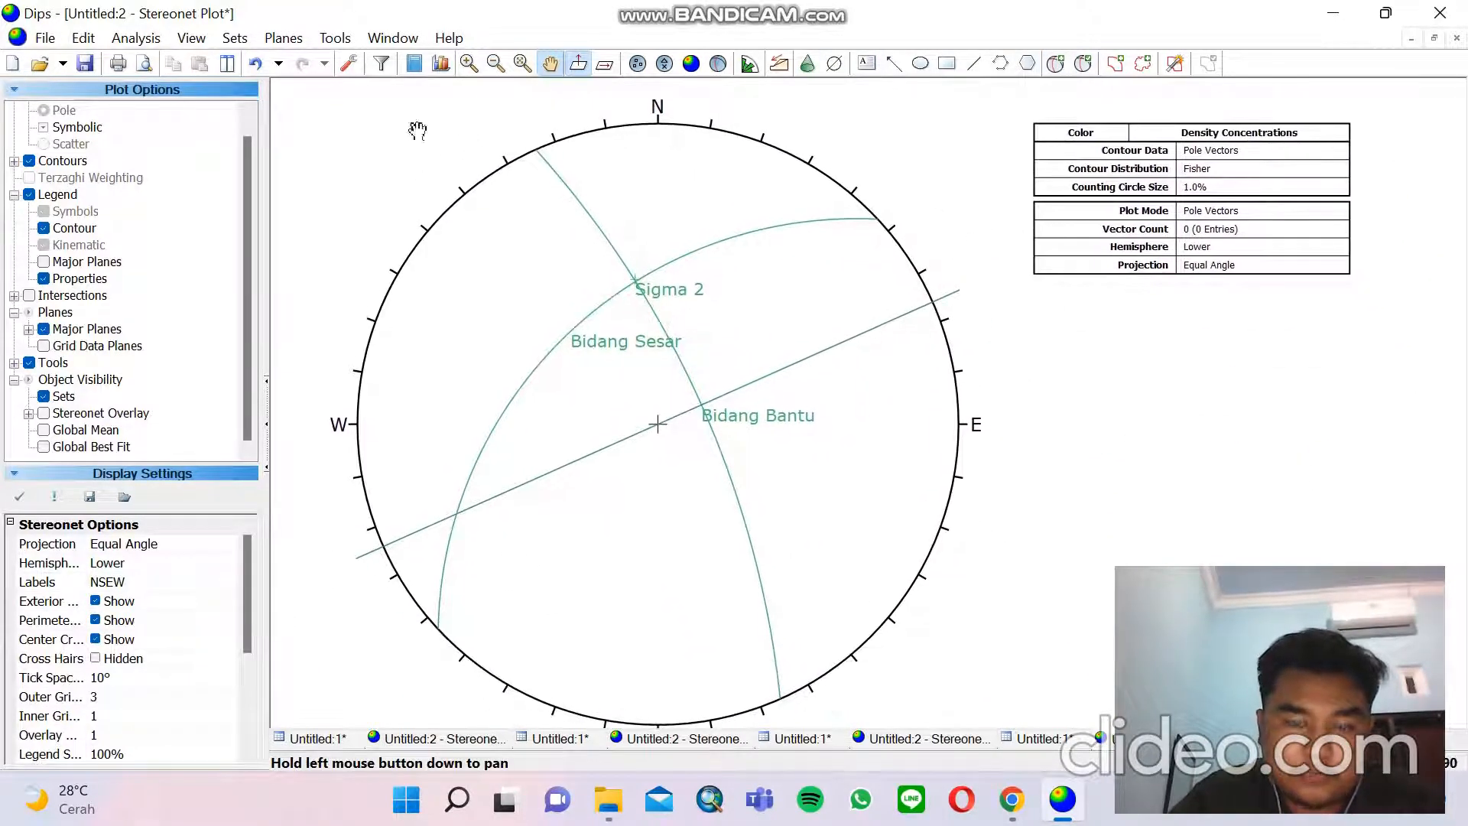
click(335, 38)
click(399, 279)
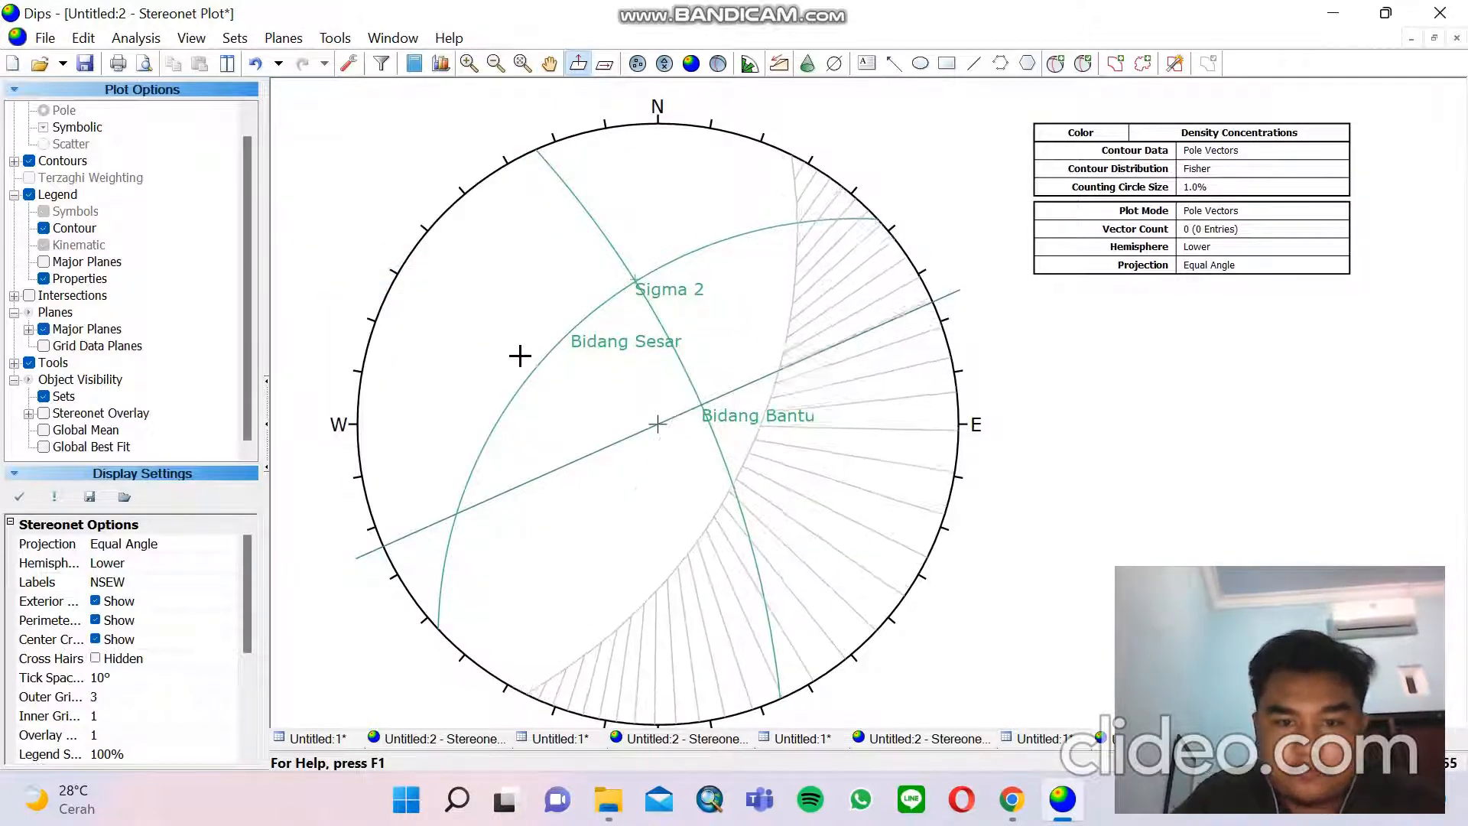
scroll(520, 356, up, 5)
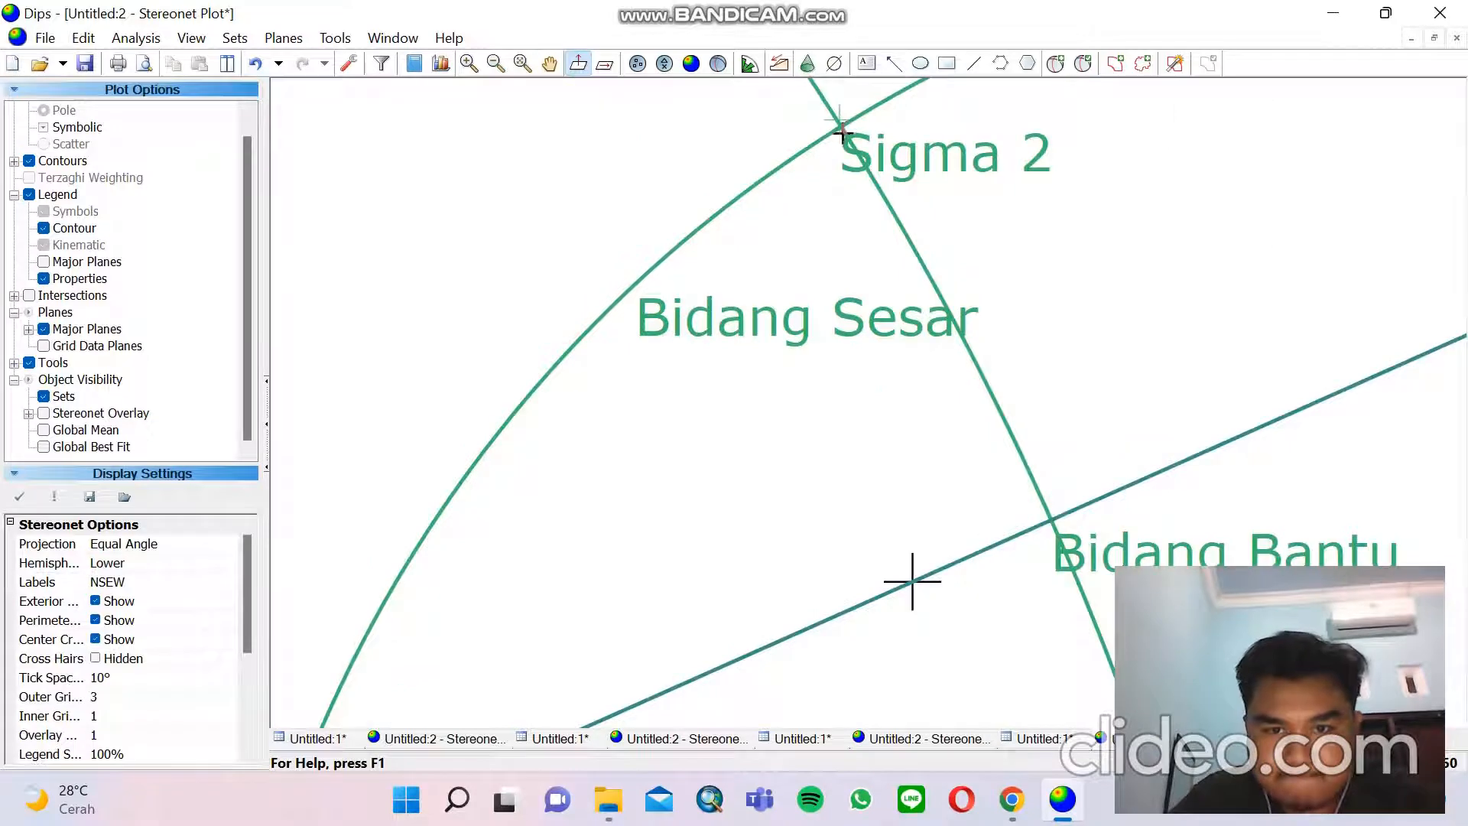
scroll(841, 131, down, 5)
scroll(840, 131, up, 4)
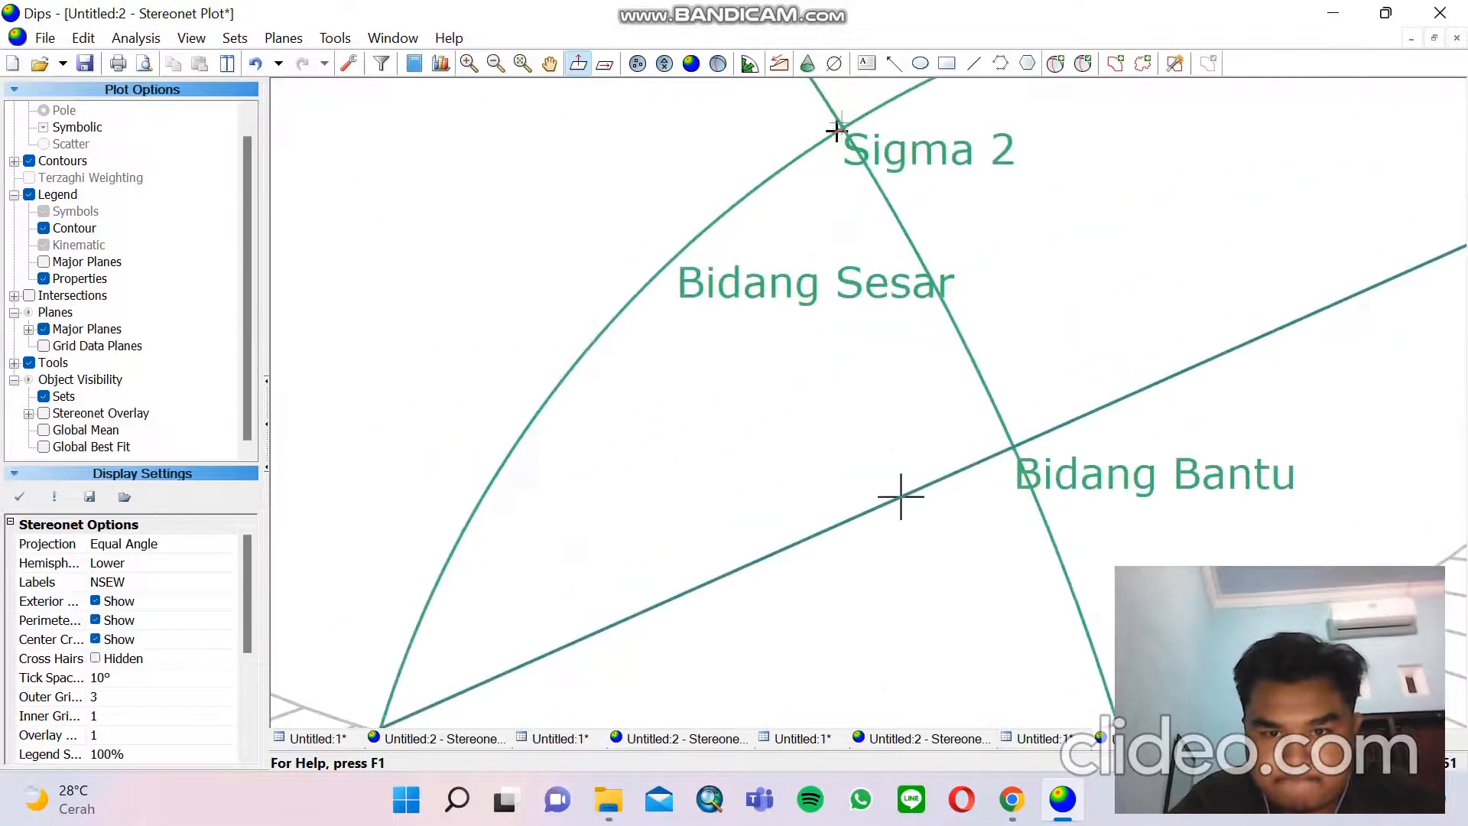
scroll(837, 132, up, 4)
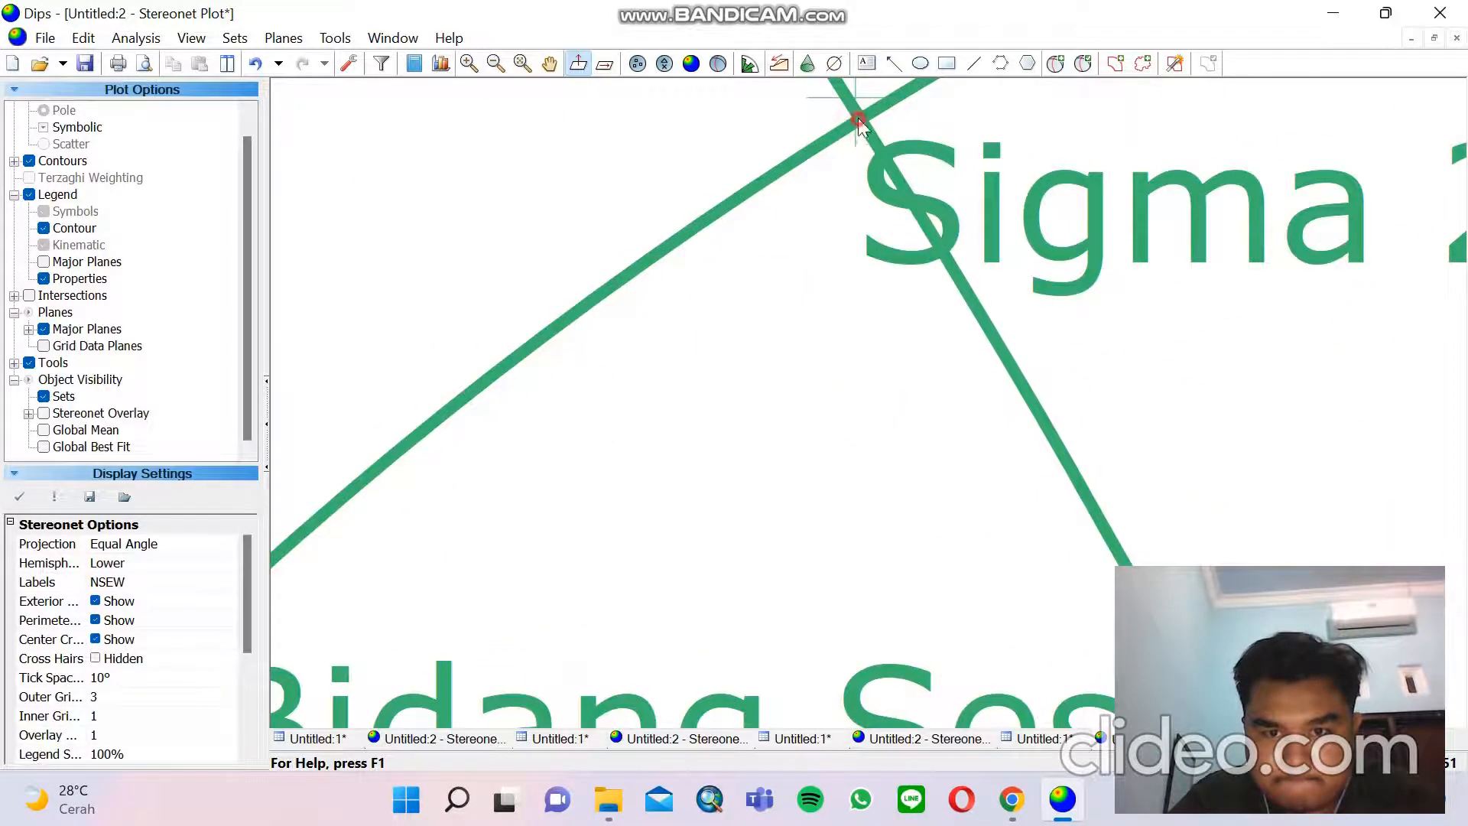
scroll(858, 122, down, 6)
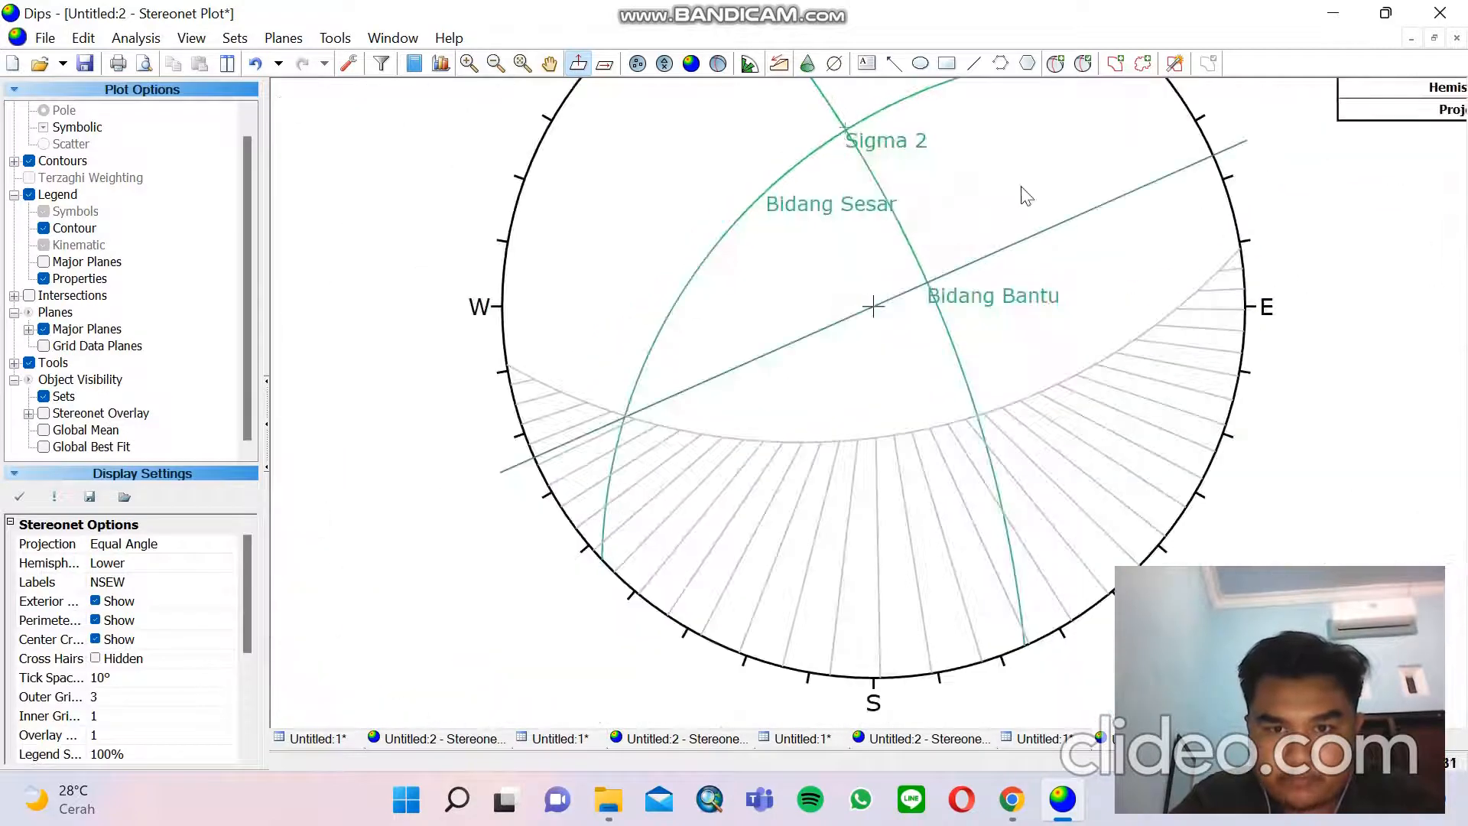
Add a user plane labelled Sigma 1, strike/dip 313/53, picked on the pitch grid arc between Bidang Sesar and Bidang Bantu
click(1055, 62)
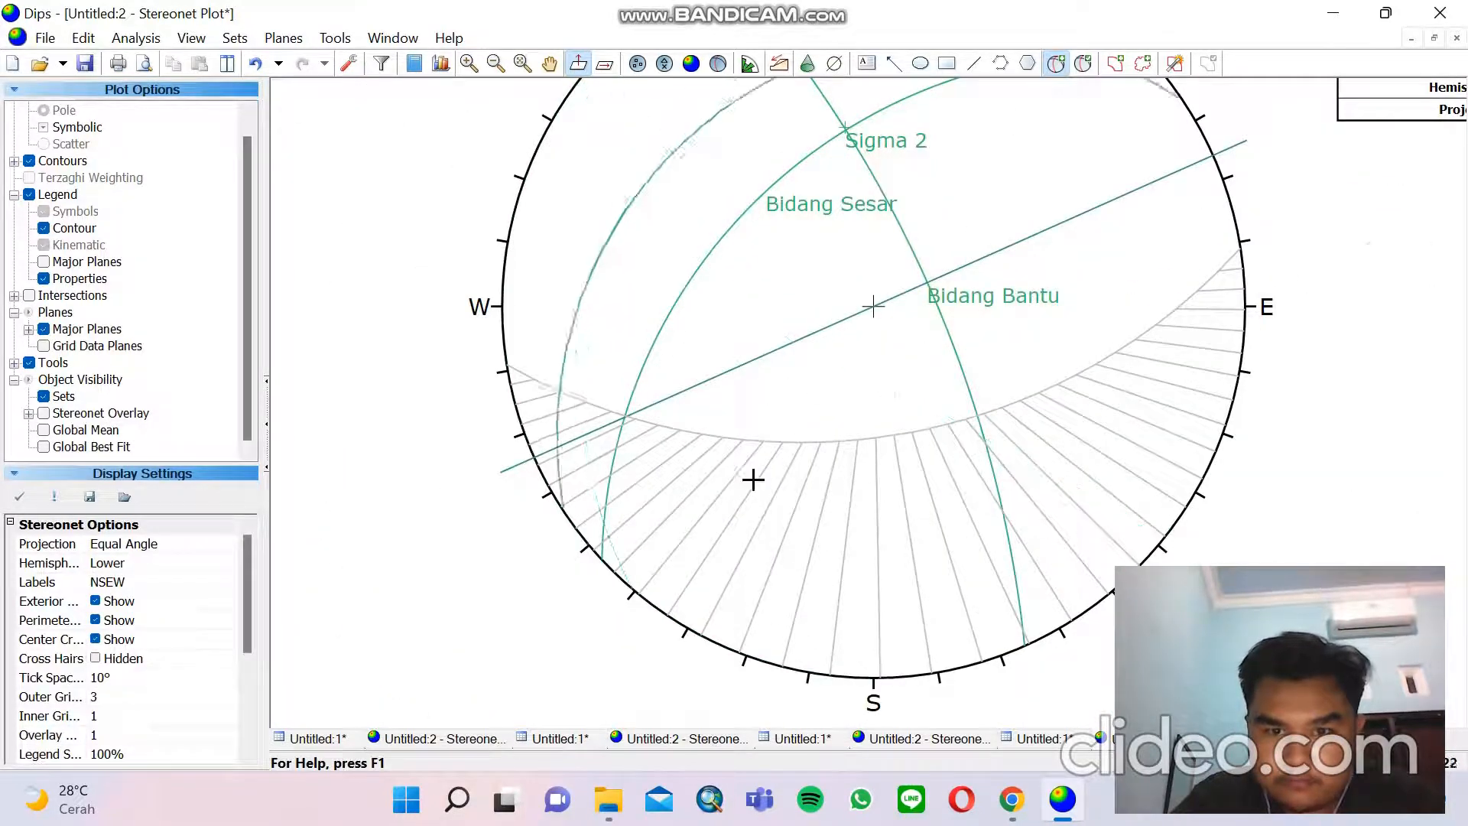
scroll(754, 480, up, 3)
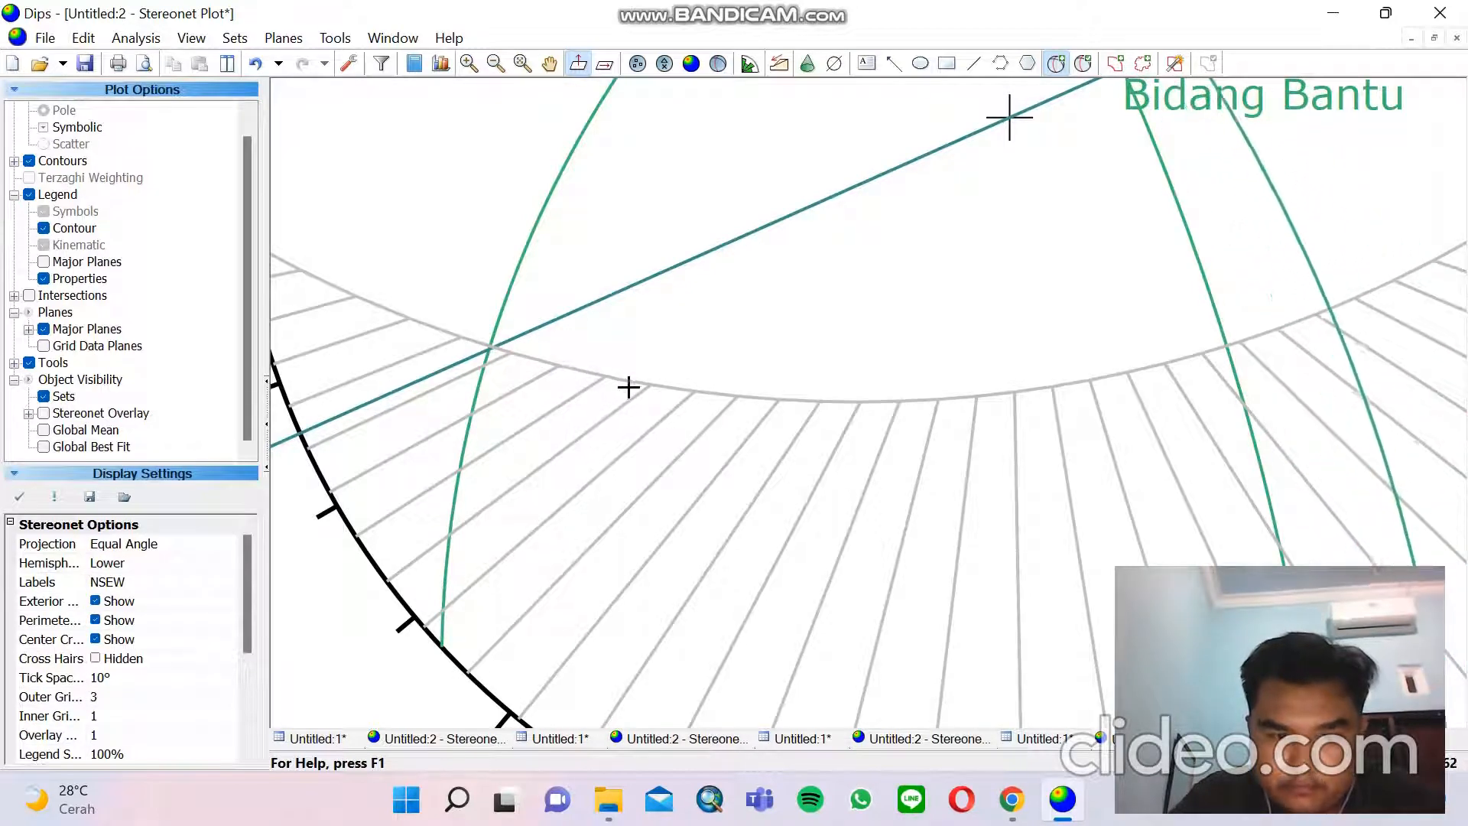
click(746, 397)
click(736, 308)
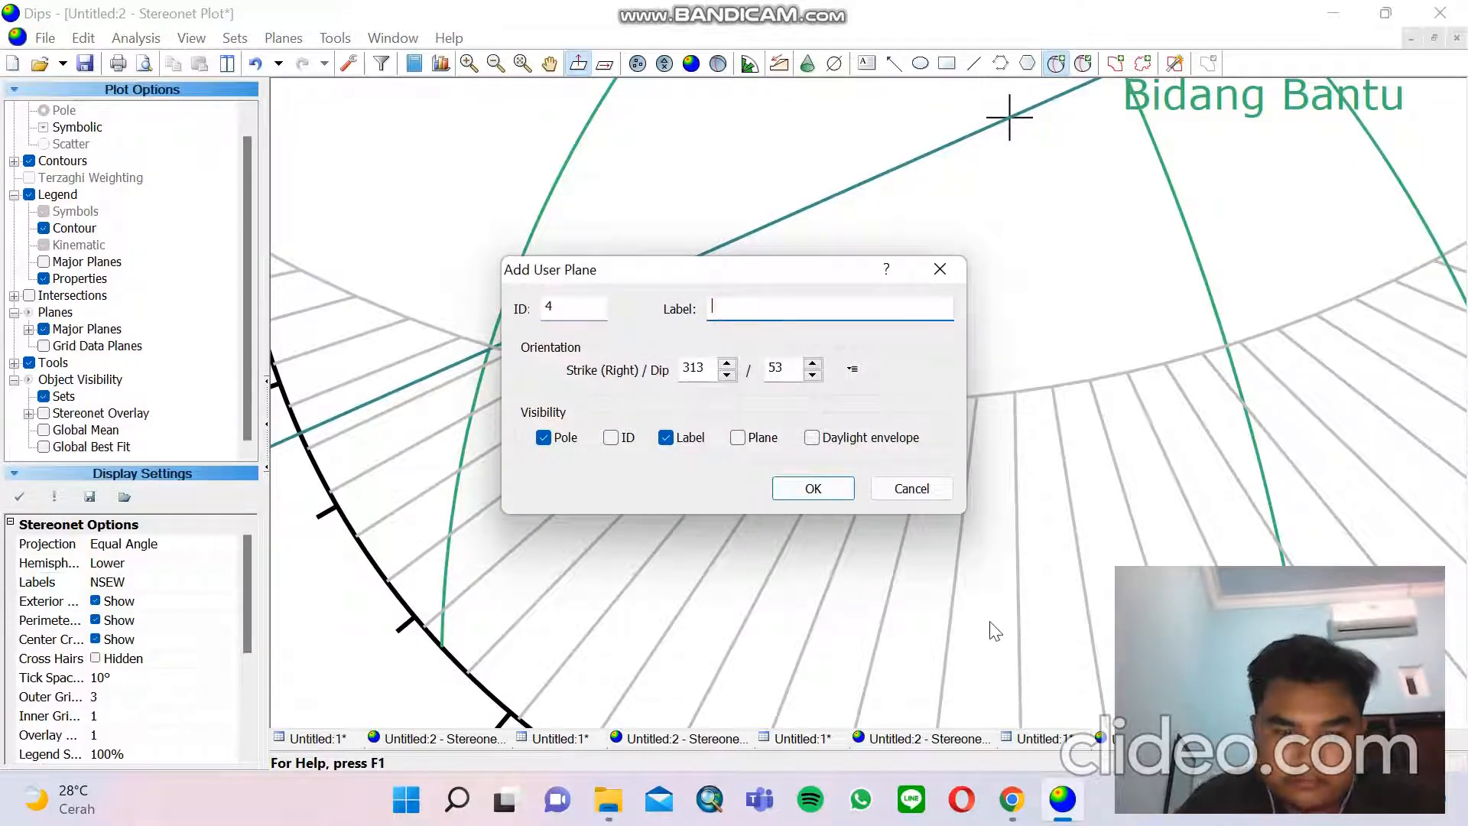
text(Sigma )
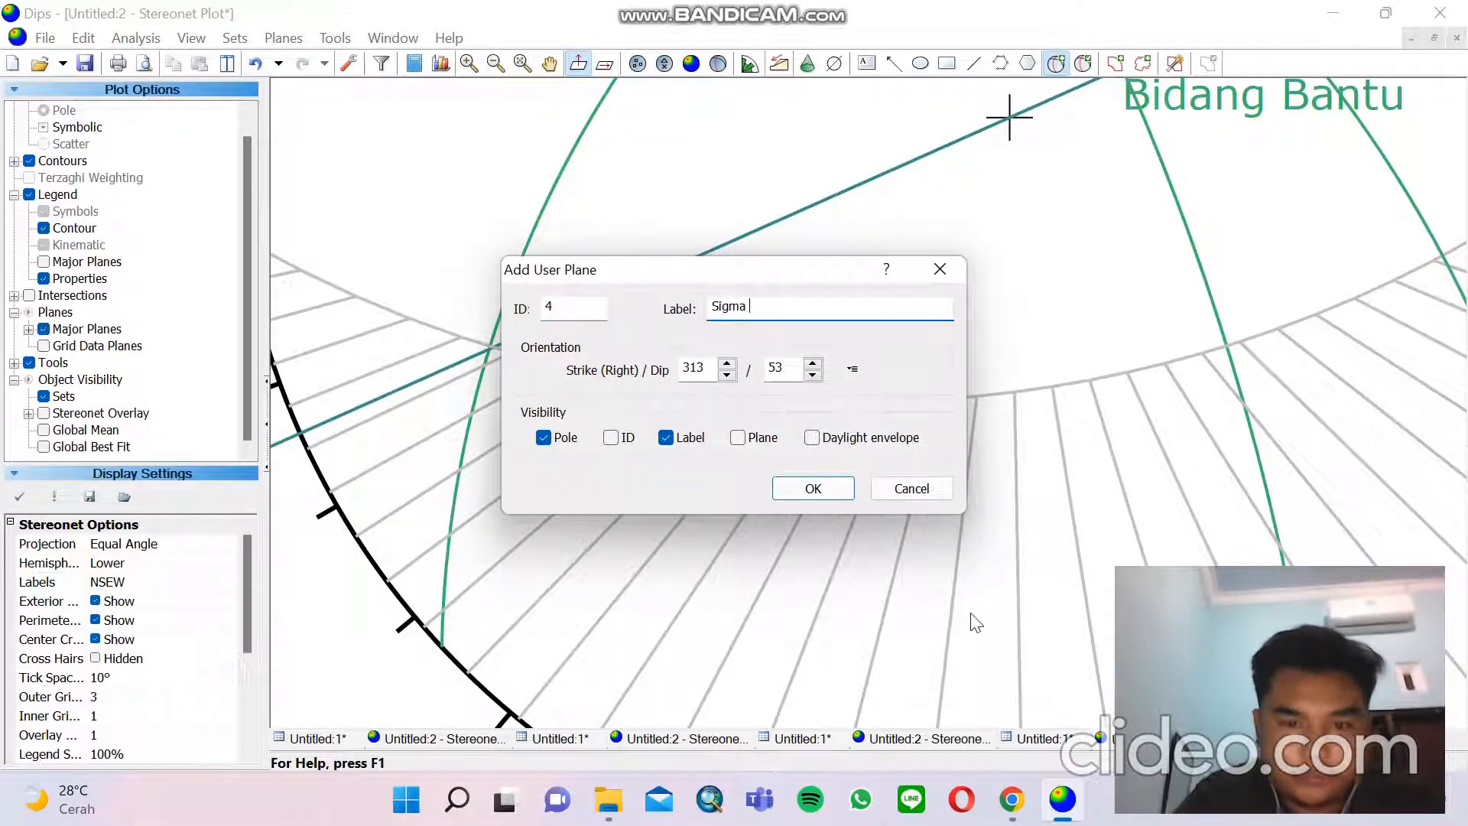
text(1)
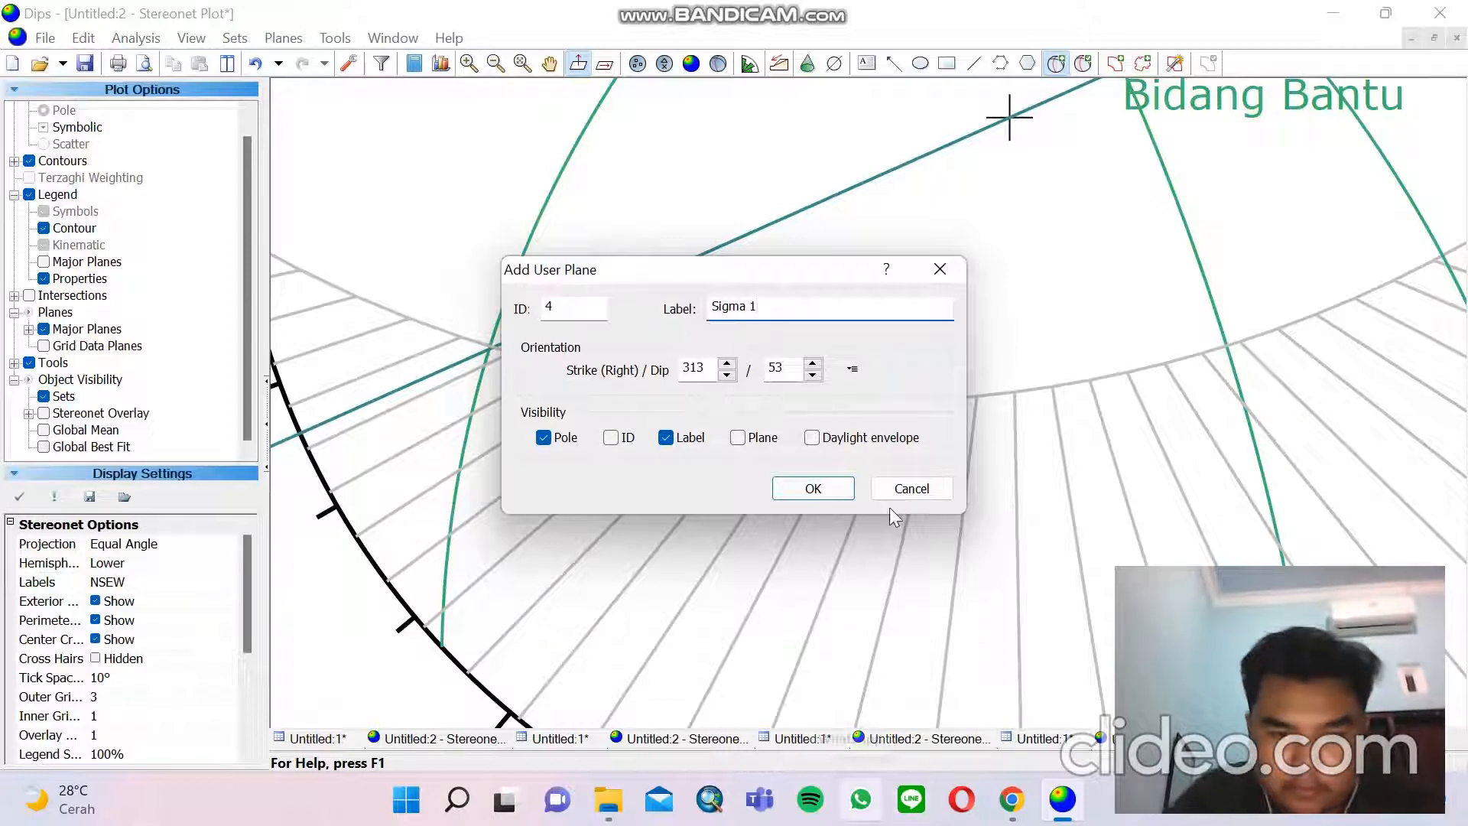
click(811, 487)
Add a user plane labelled Sigma 3, strike/dip 196/62, picked on the pitch grid arc east of Bidang Bantu
scroll(883, 398, down, 3)
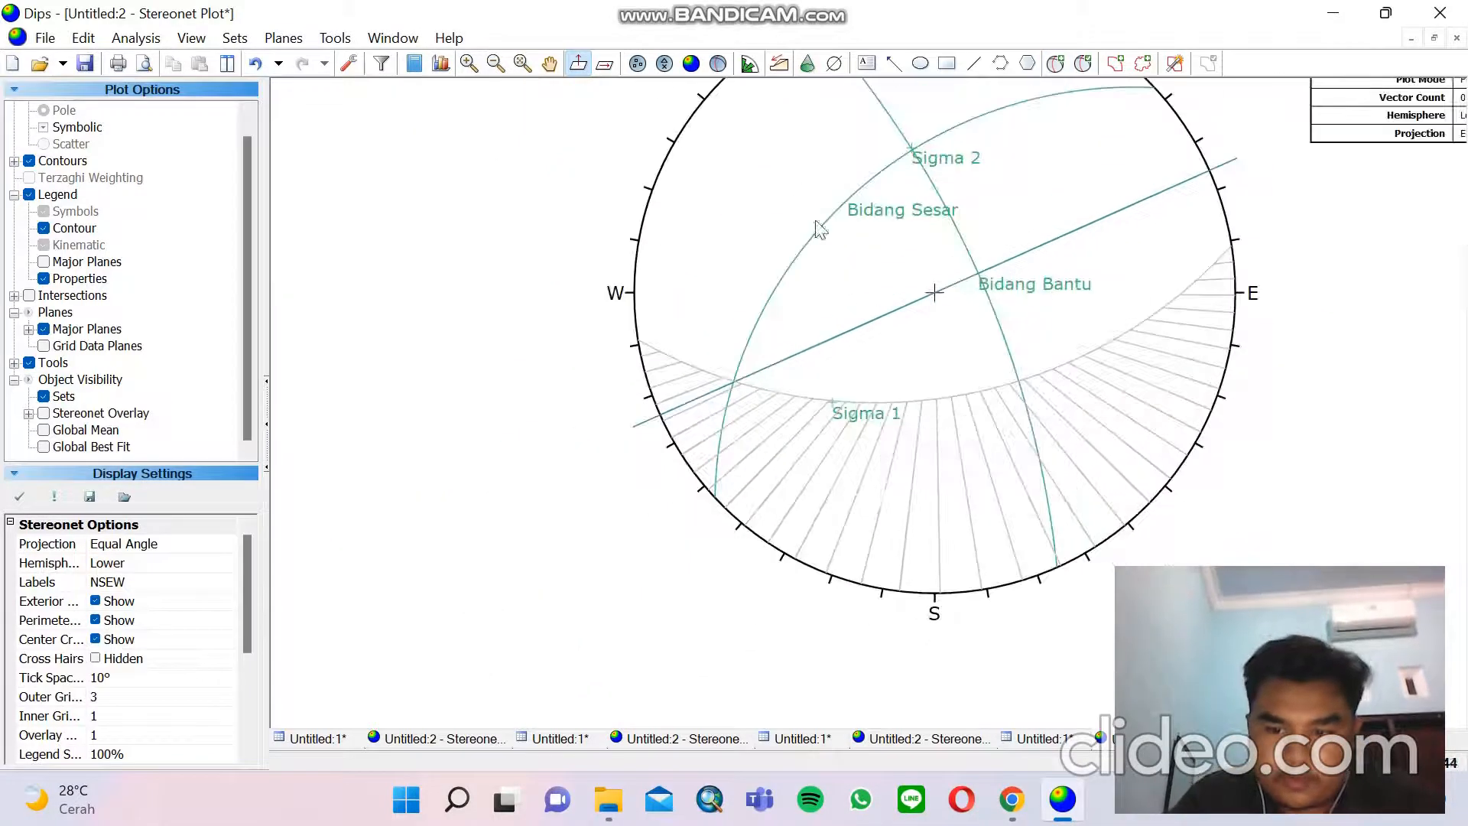
click(549, 63)
drag(872, 276, 590, 379)
scroll(655, 423, up, 2)
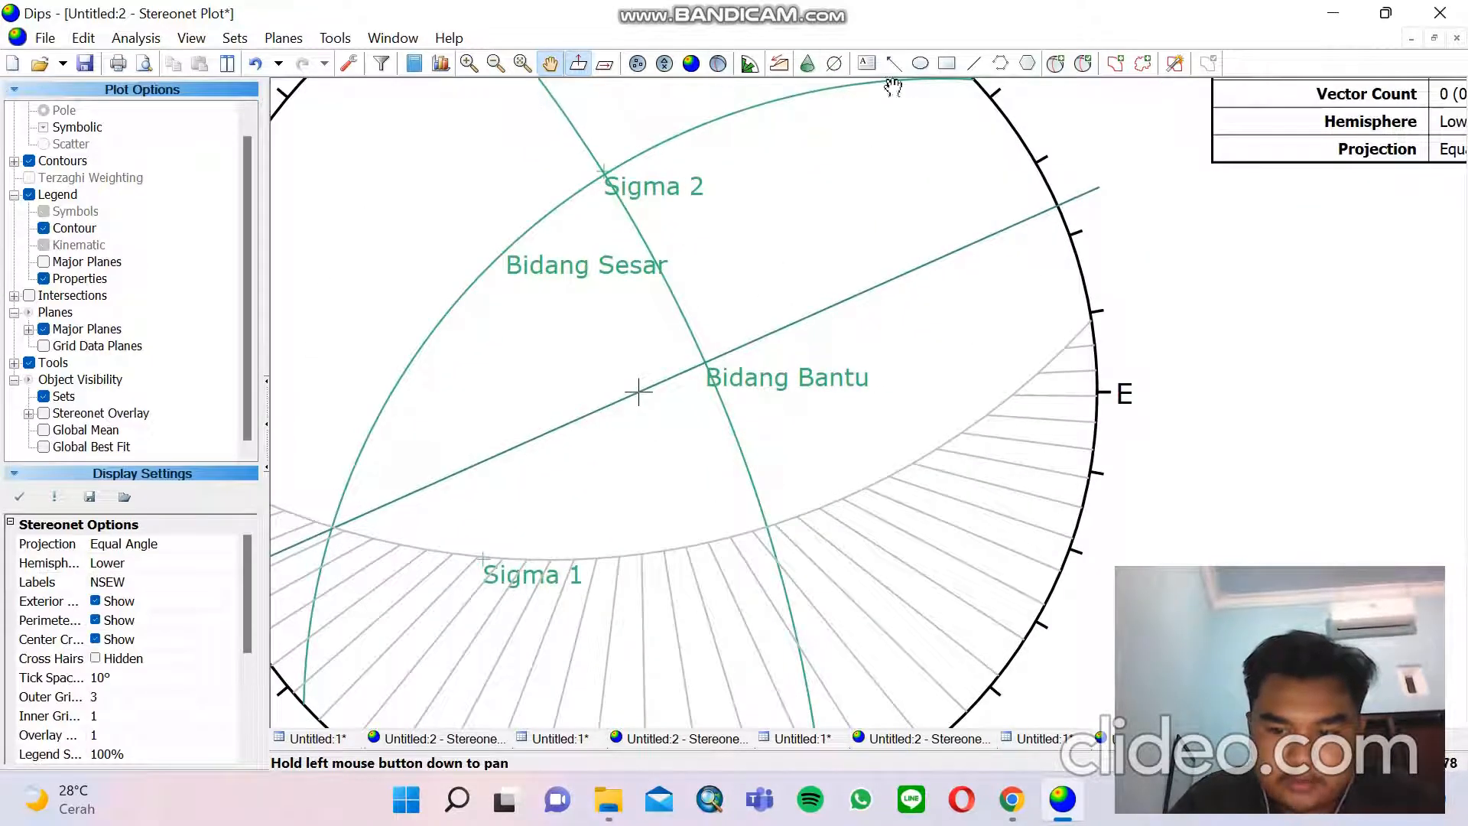
click(1054, 64)
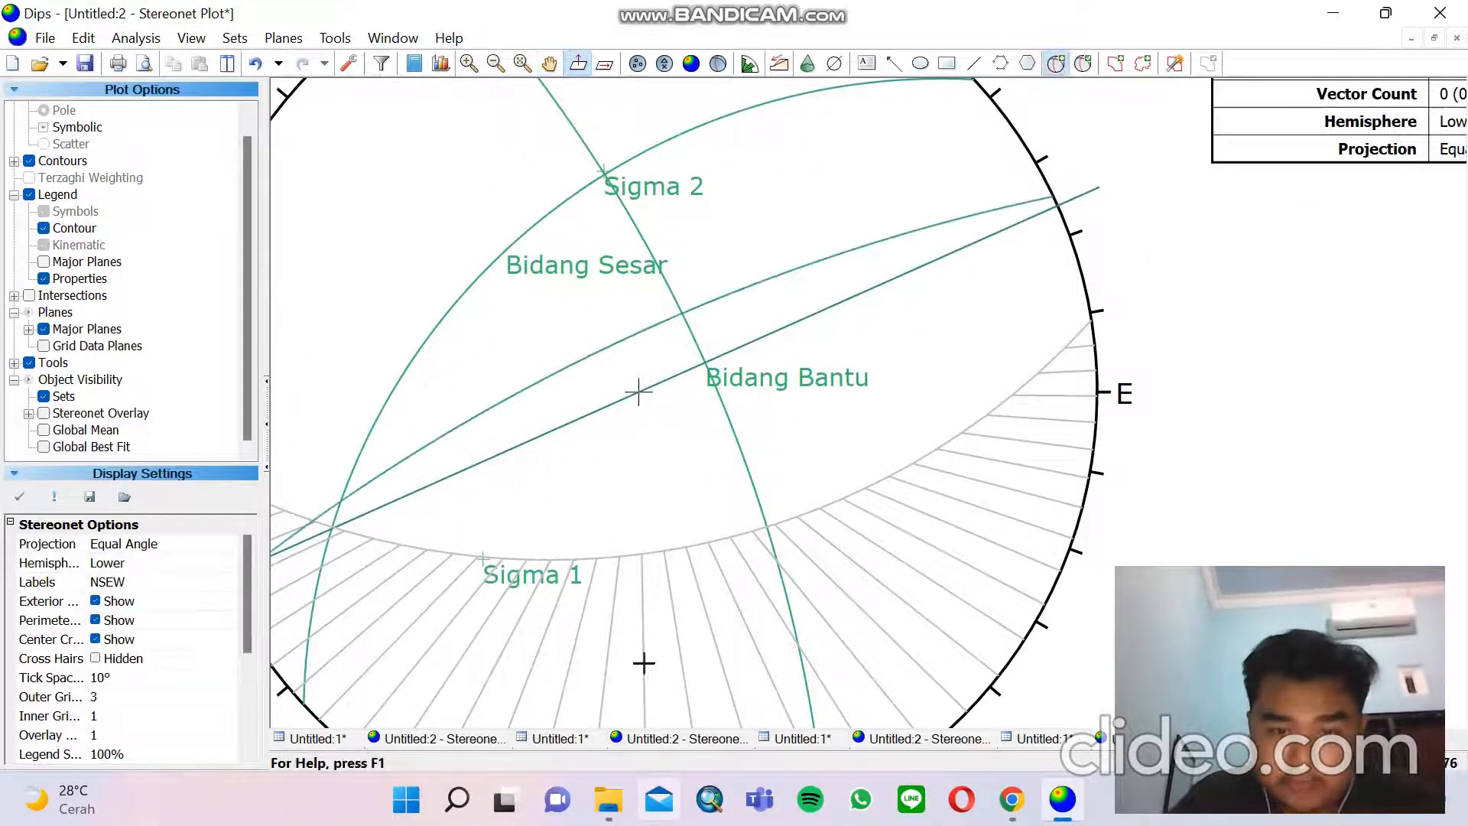
scroll(643, 650, up, 2)
scroll(640, 631, down, 1)
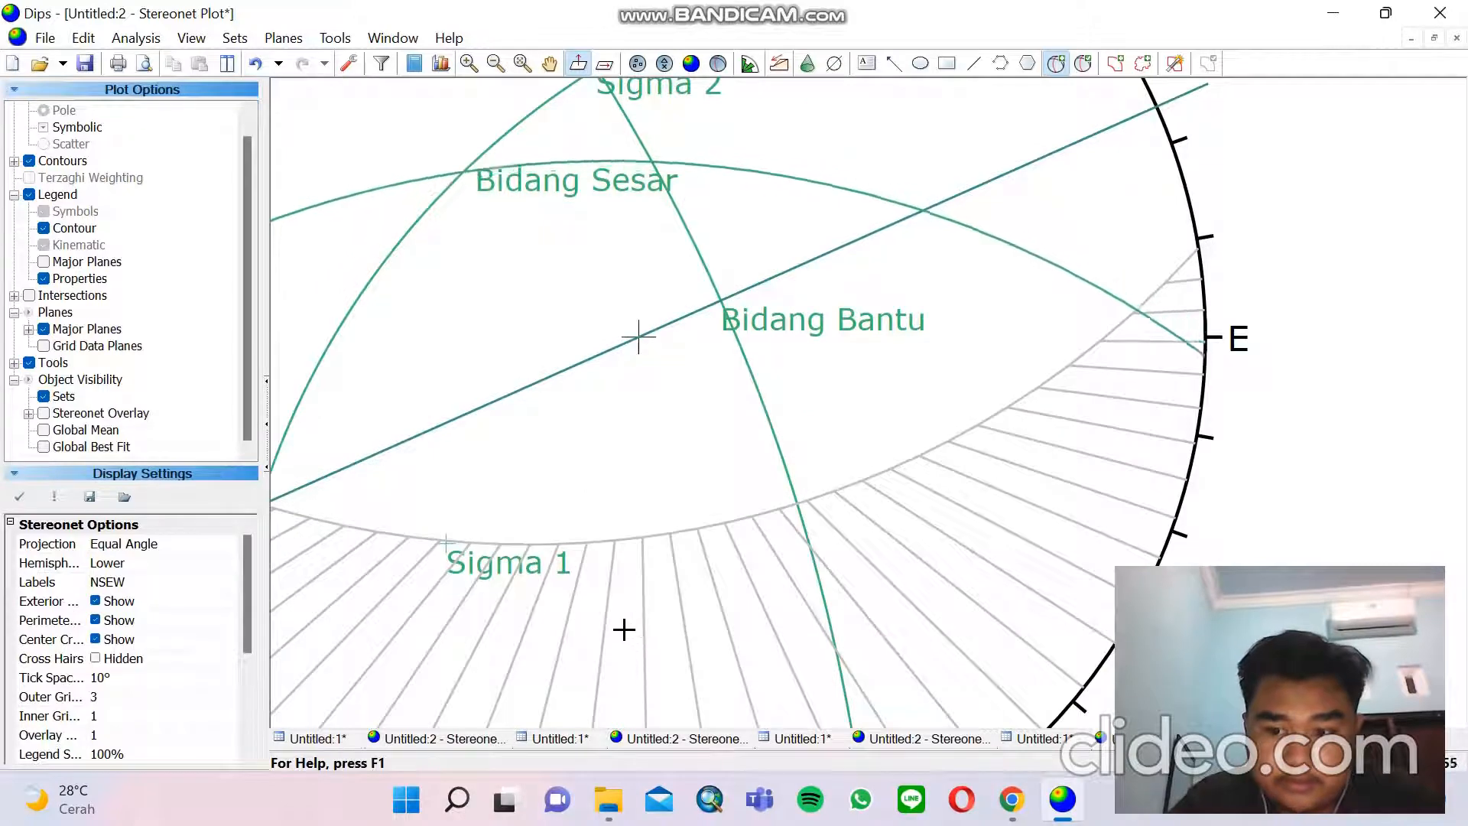
scroll(622, 627, up, 1)
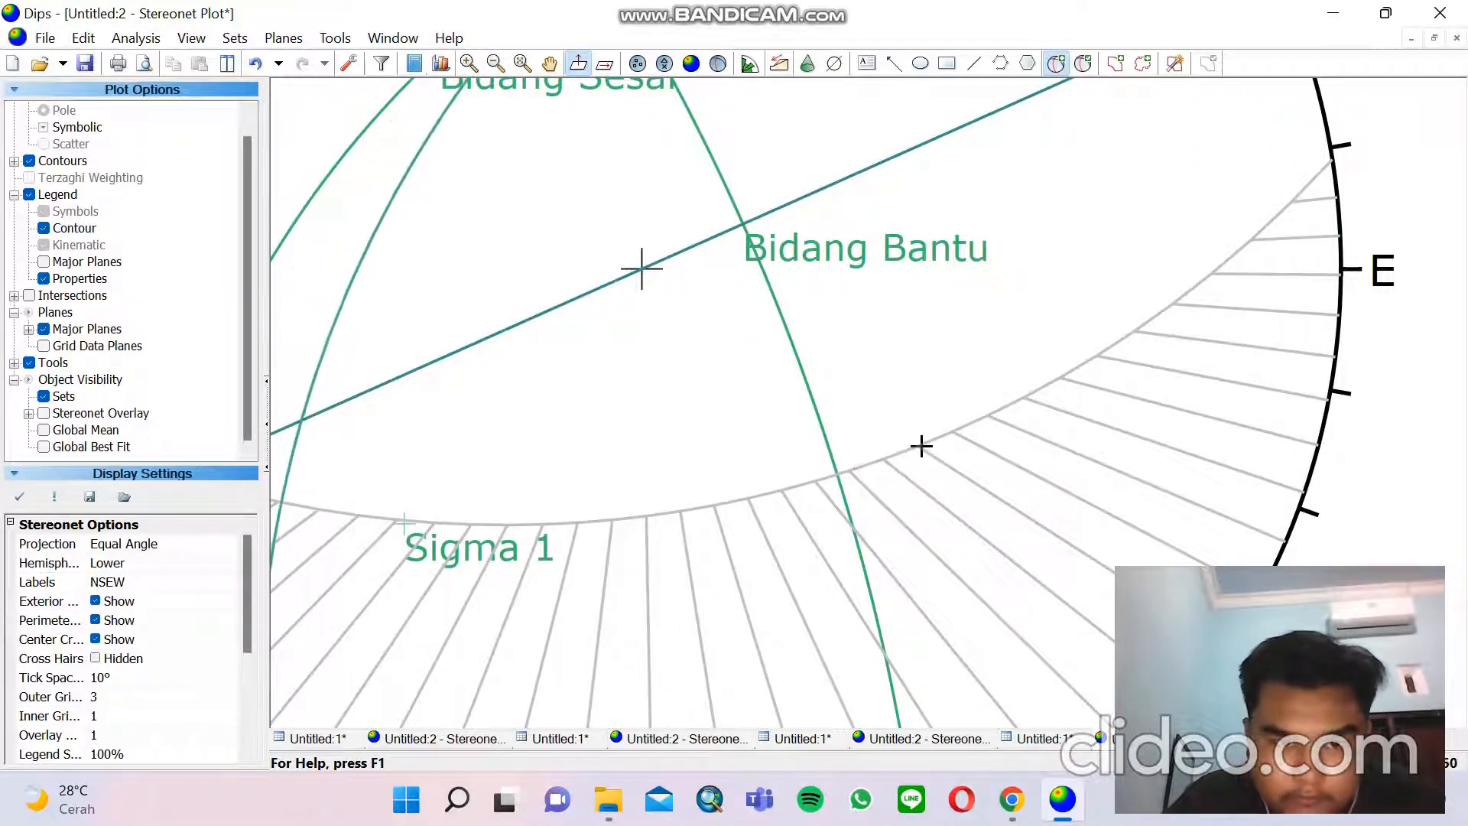
click(1042, 378)
click(794, 305)
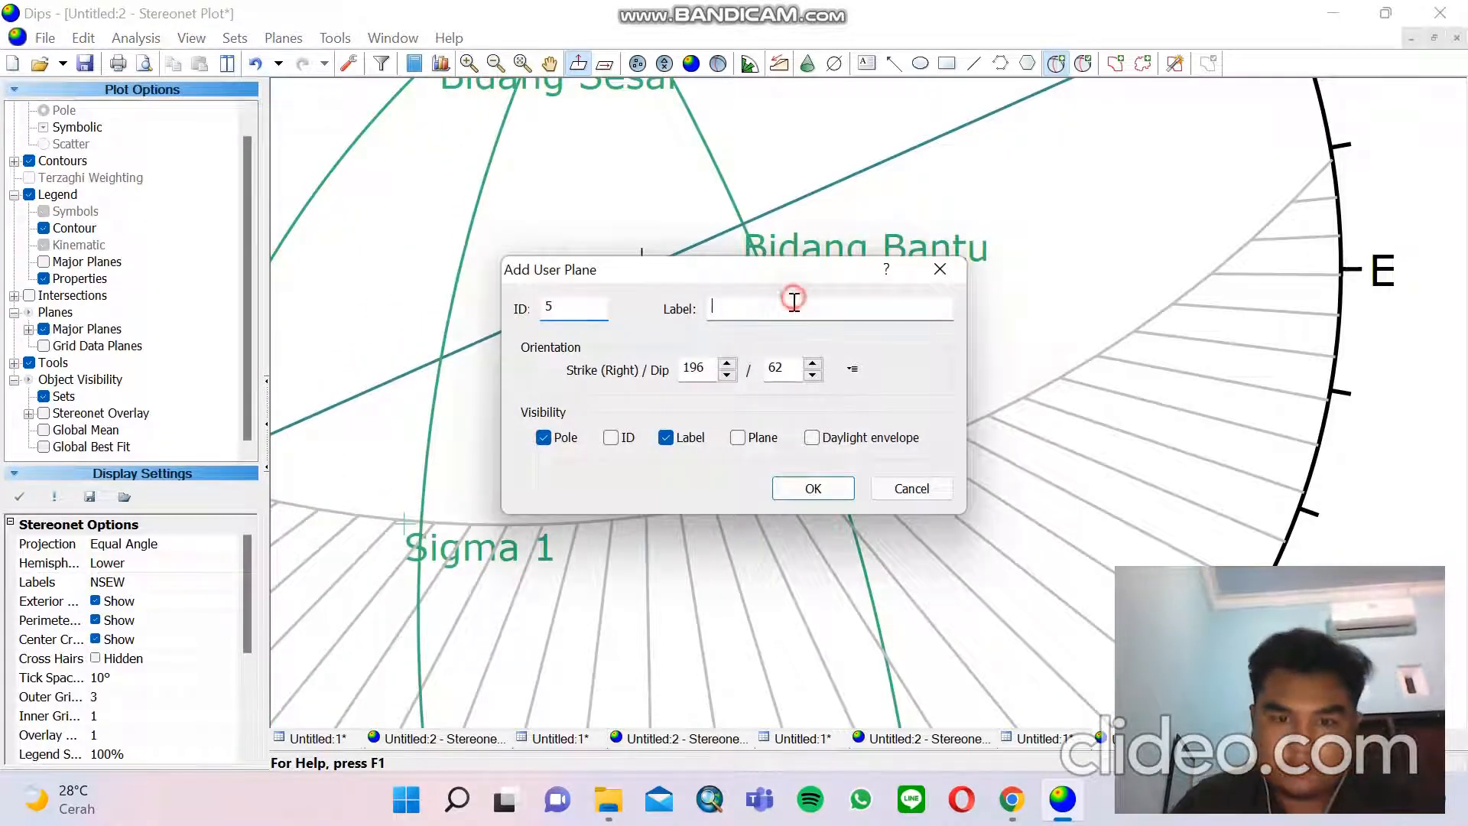
text(Sigma 3)
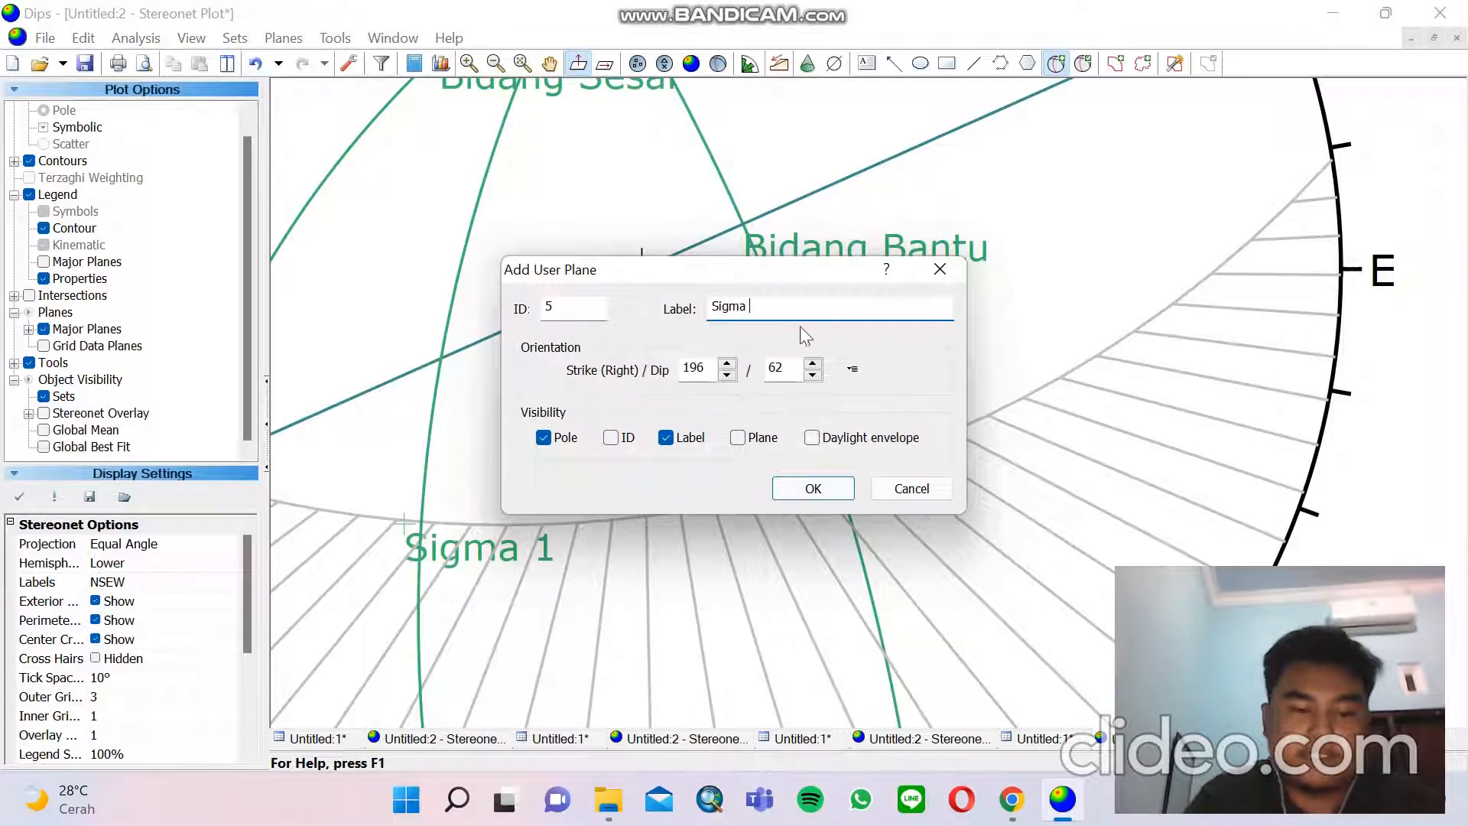
click(804, 490)
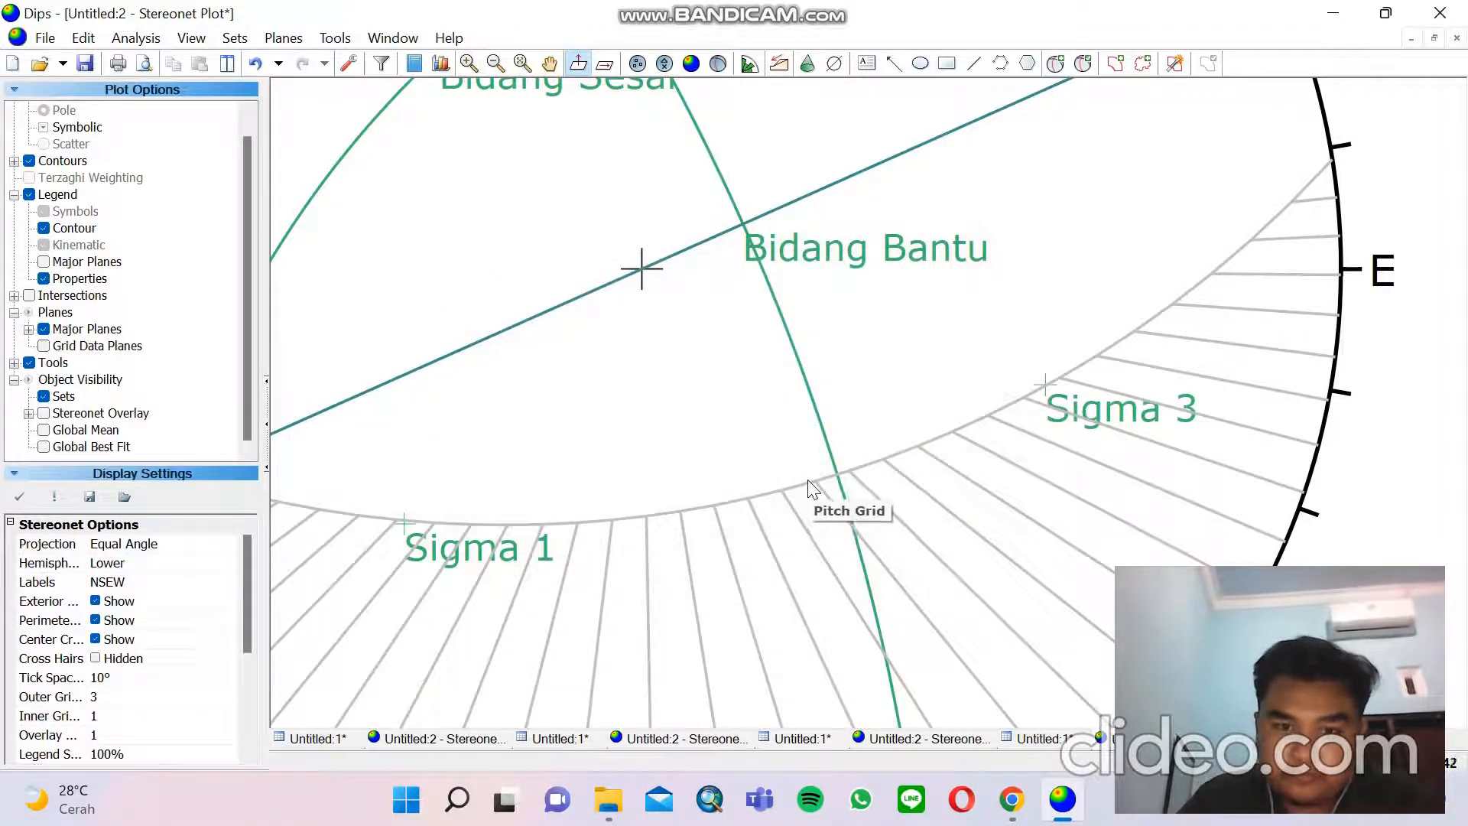
Delete all drawn tools from the stereonet, including the pitch grid and trend line
scroll(814, 480, down, 1)
scroll(811, 473, down, 3)
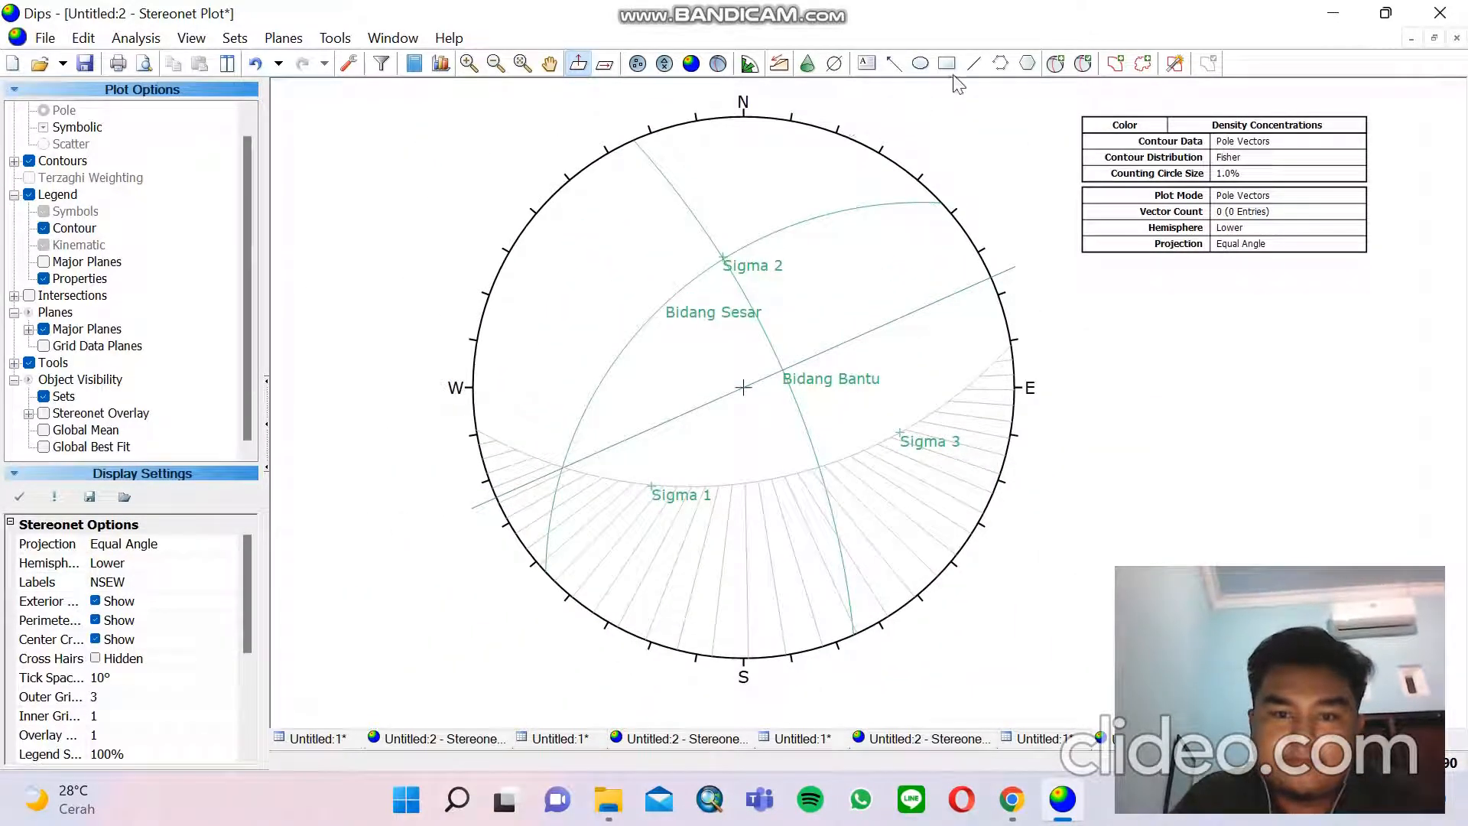
click(335, 38)
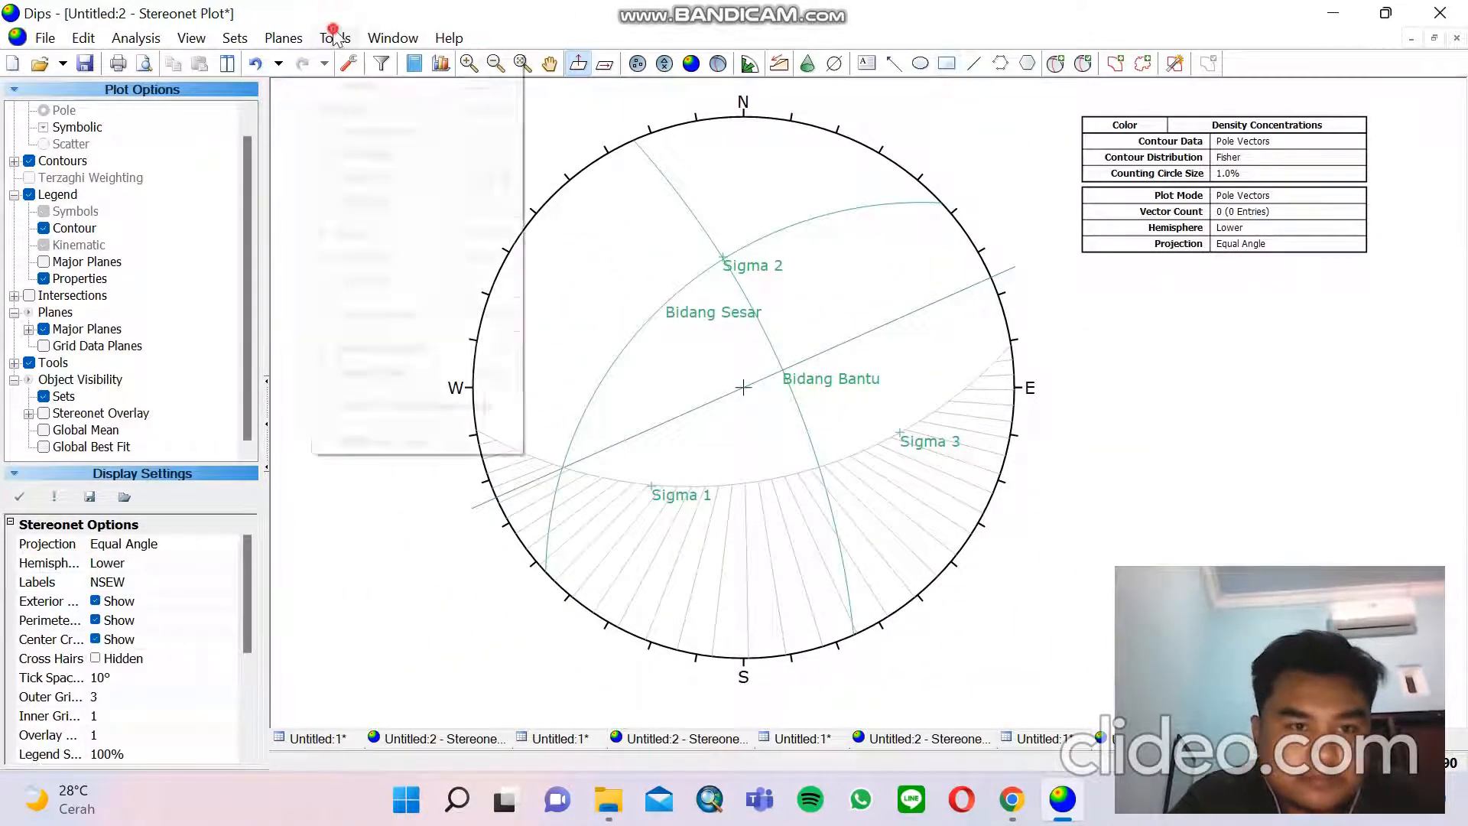
click(412, 440)
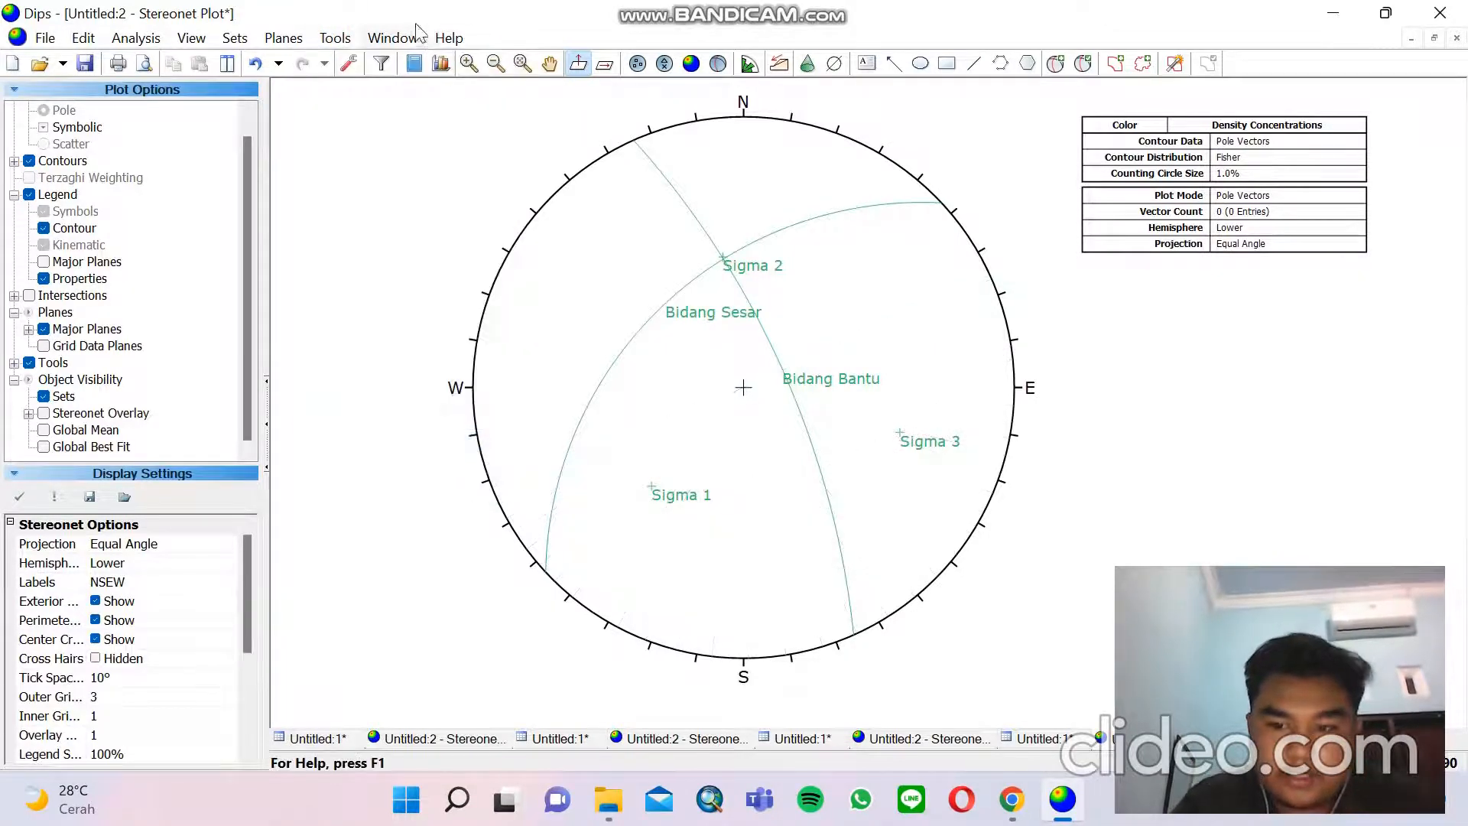
Add a trend line to the stereonet for the Gores garis, with trend 246
click(340, 40)
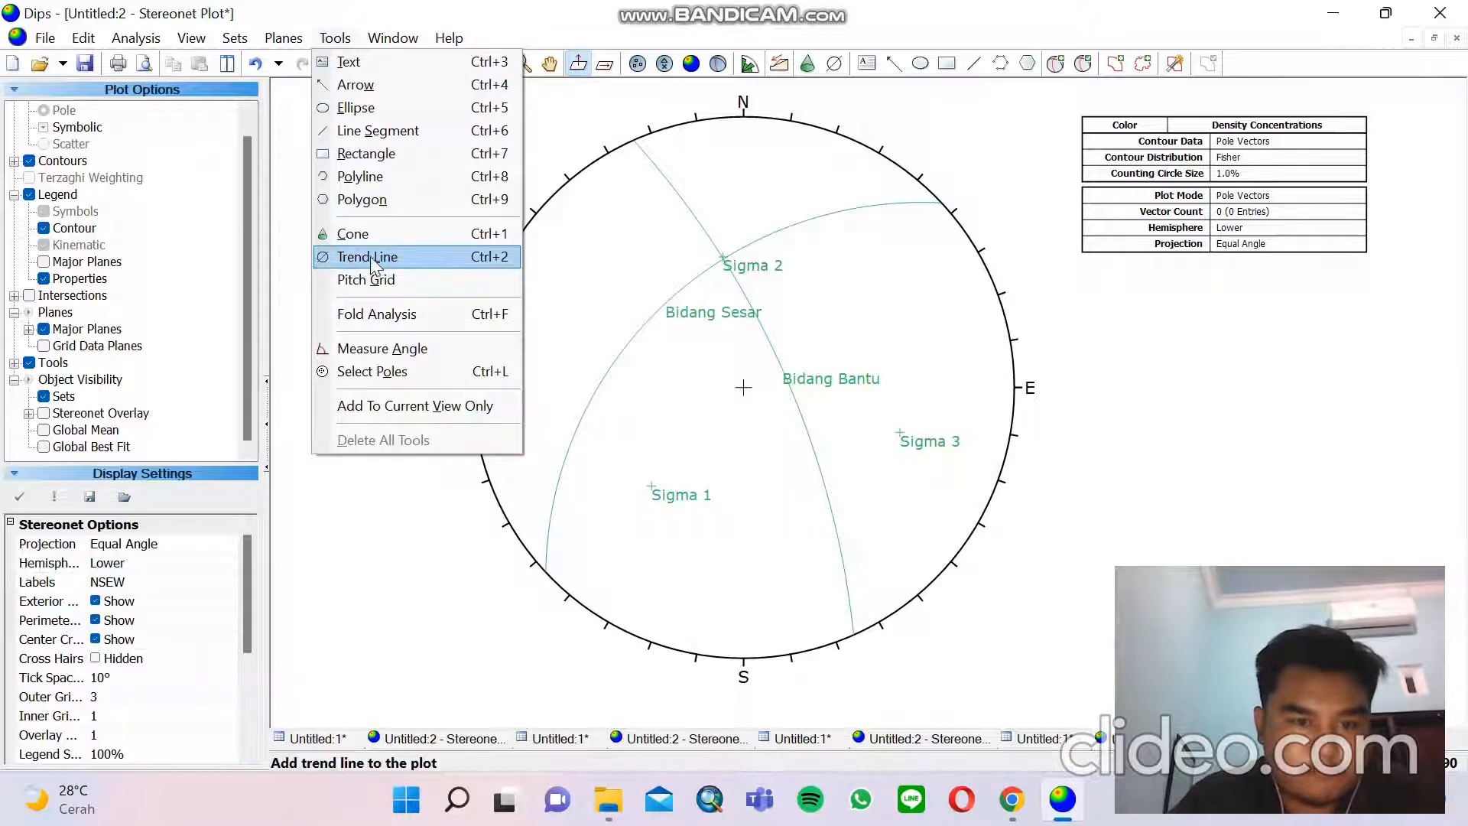
click(371, 256)
click(602, 430)
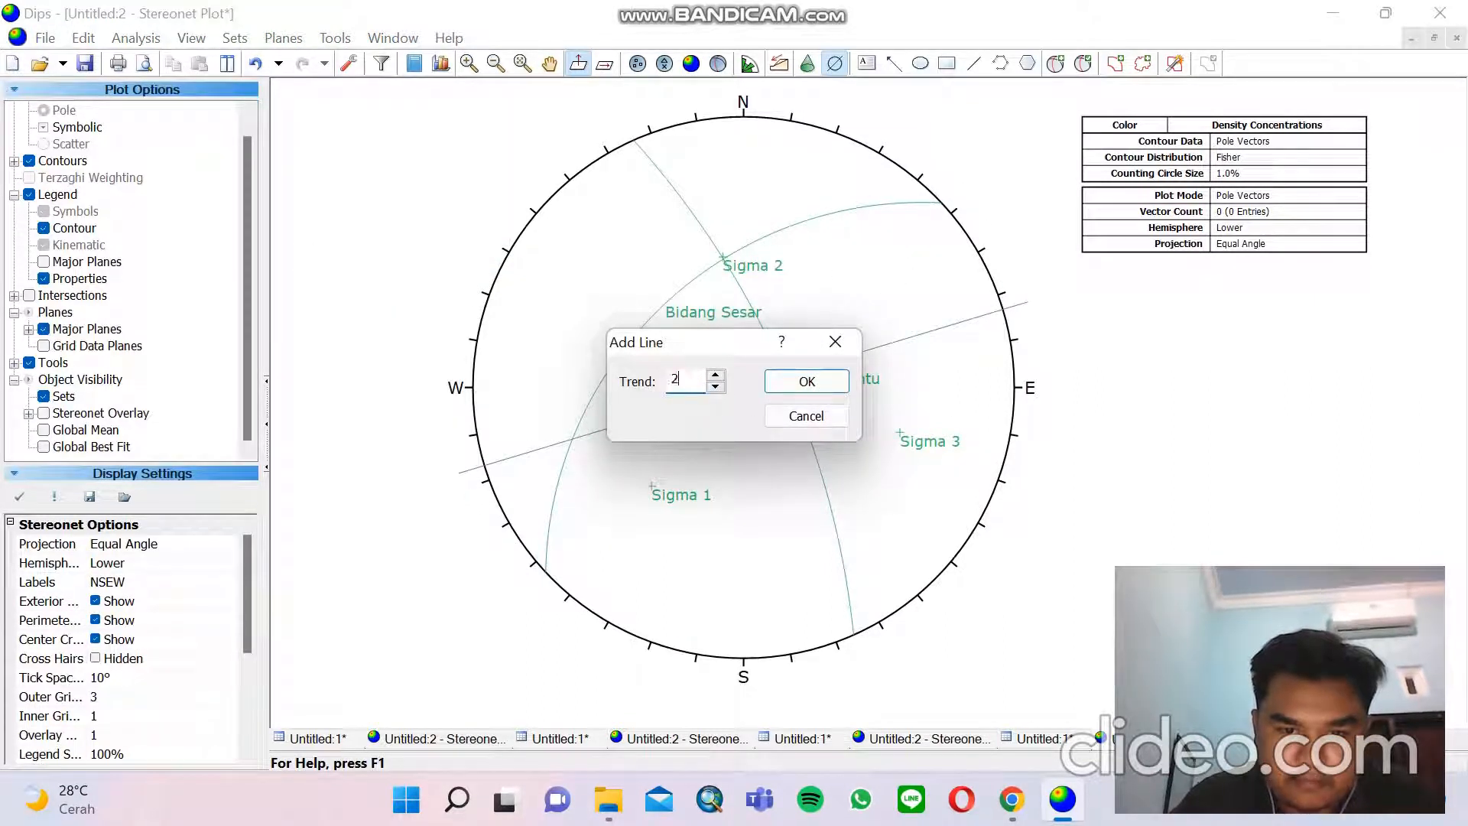
click(788, 384)
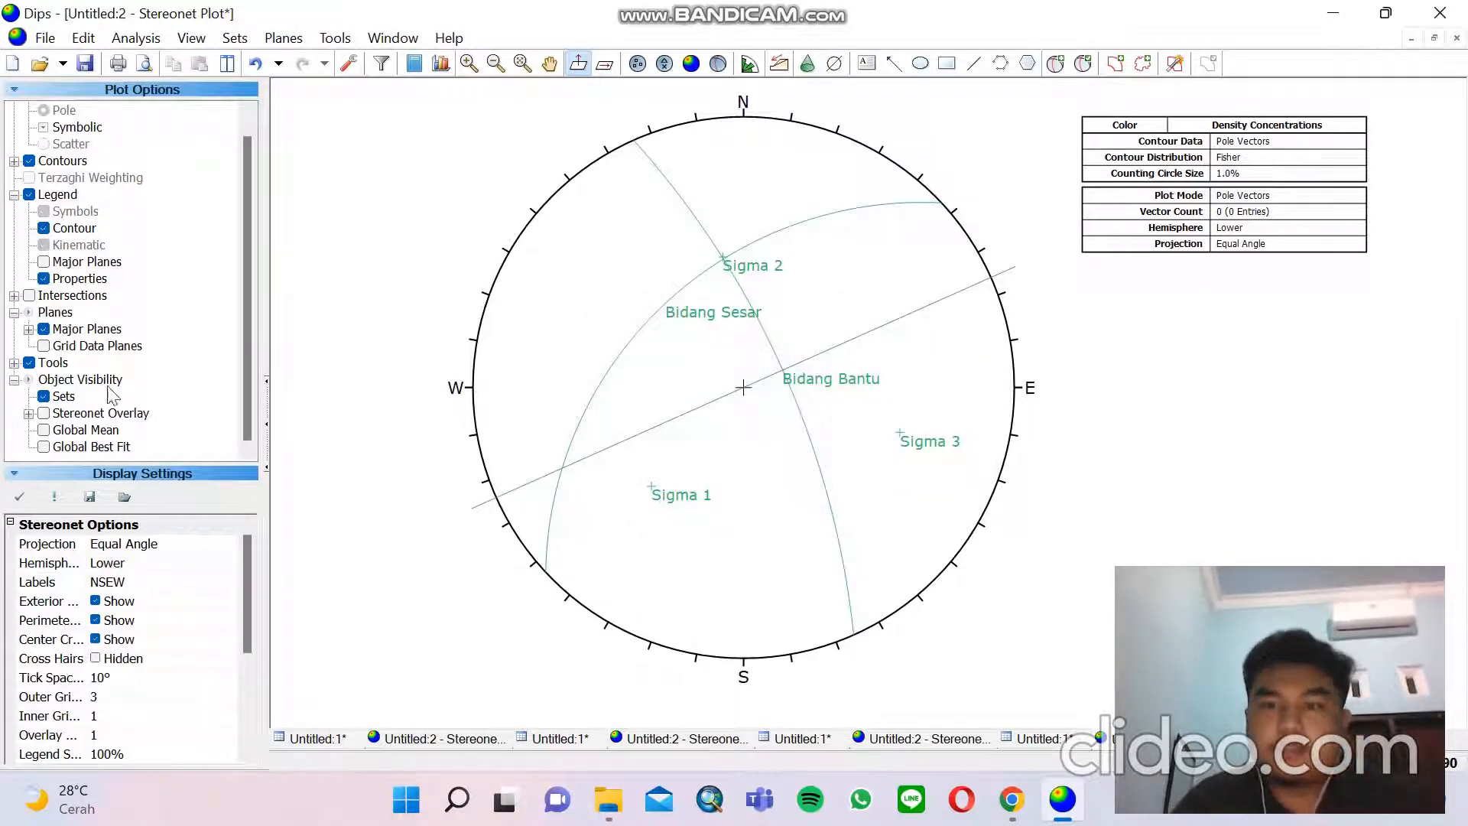
Include the Major Planes table in the stereonet legend
click(29, 194)
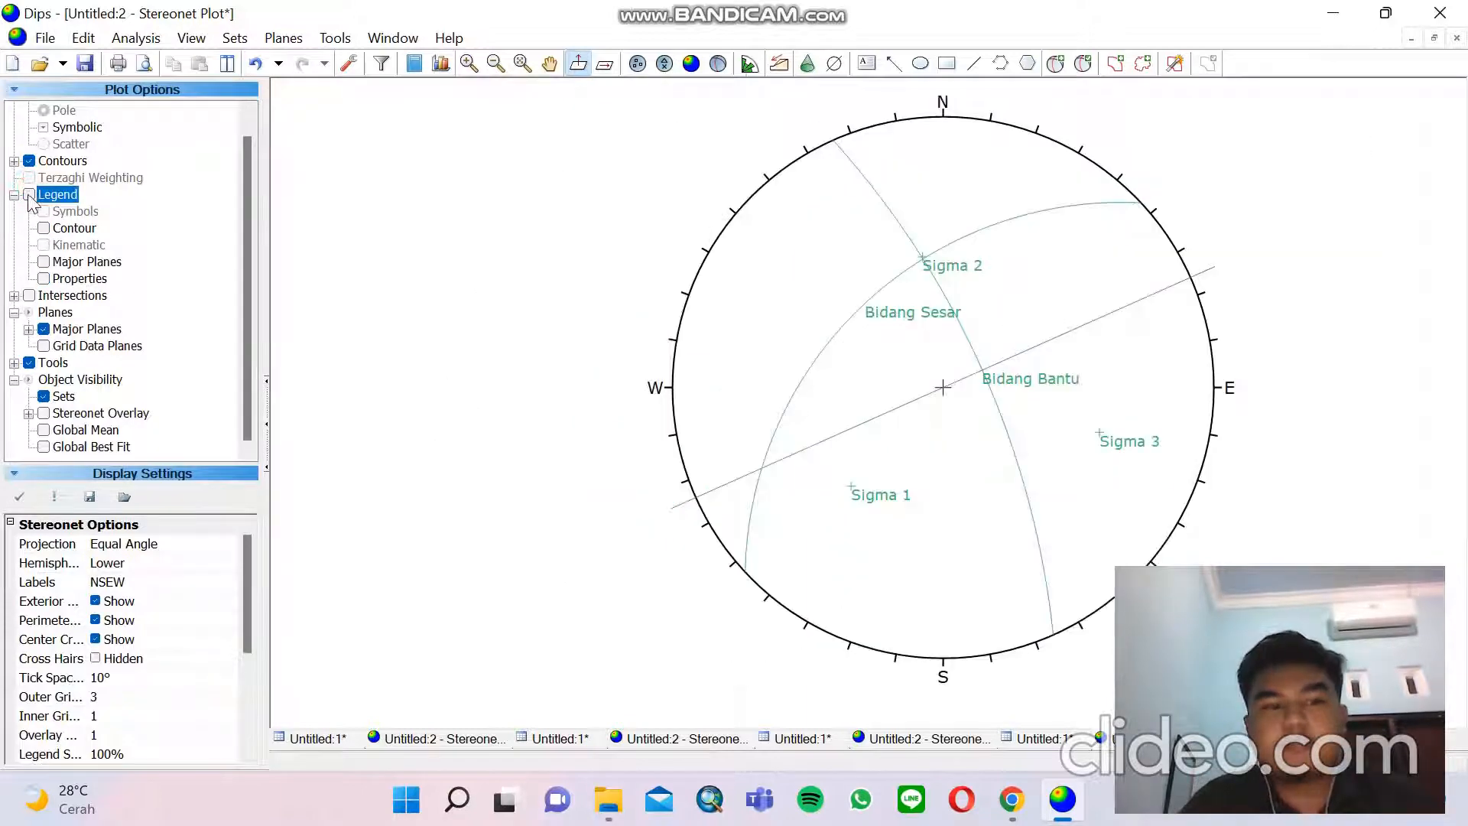
click(29, 195)
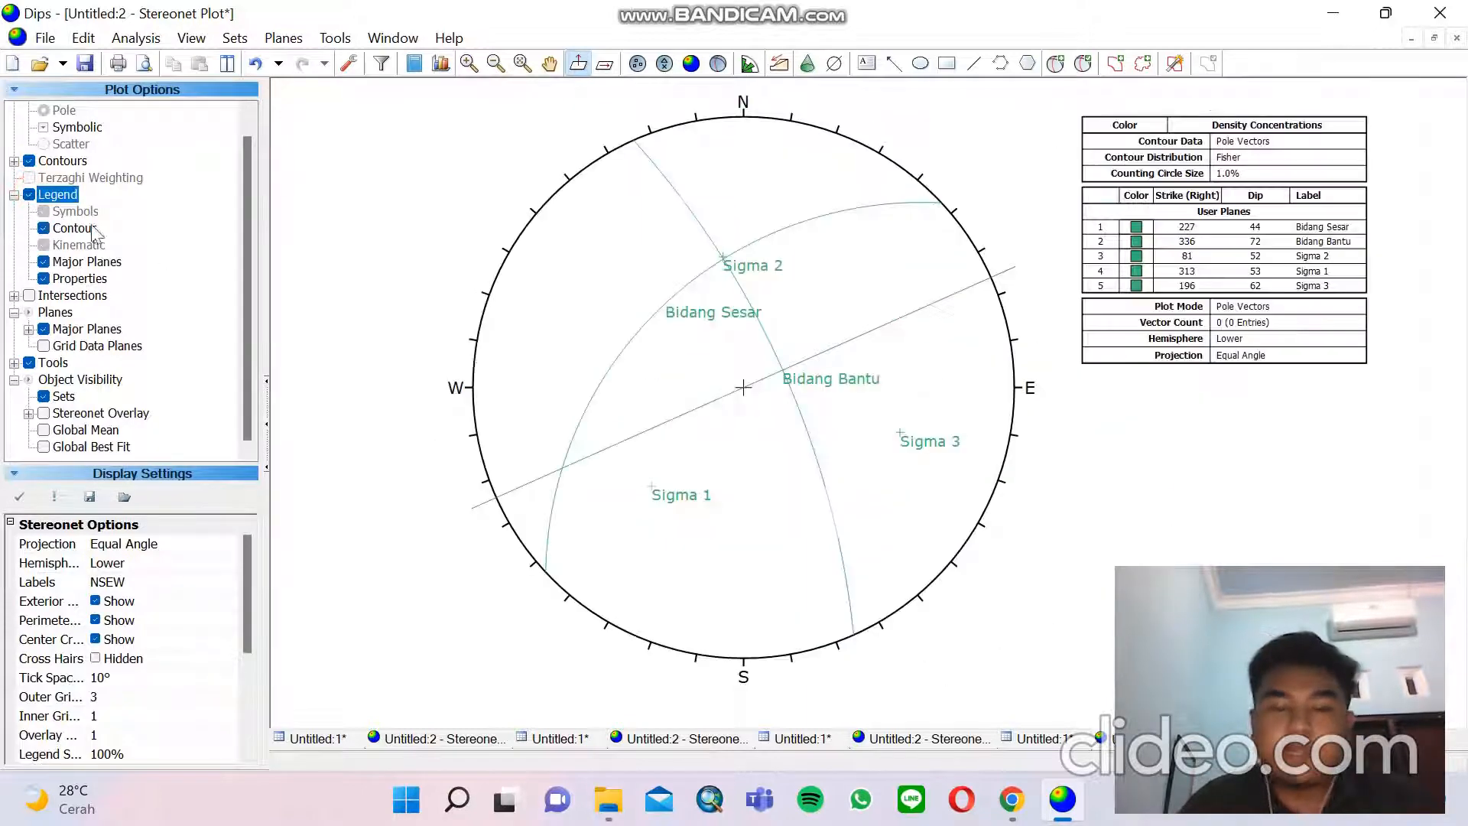
click(1202, 809)
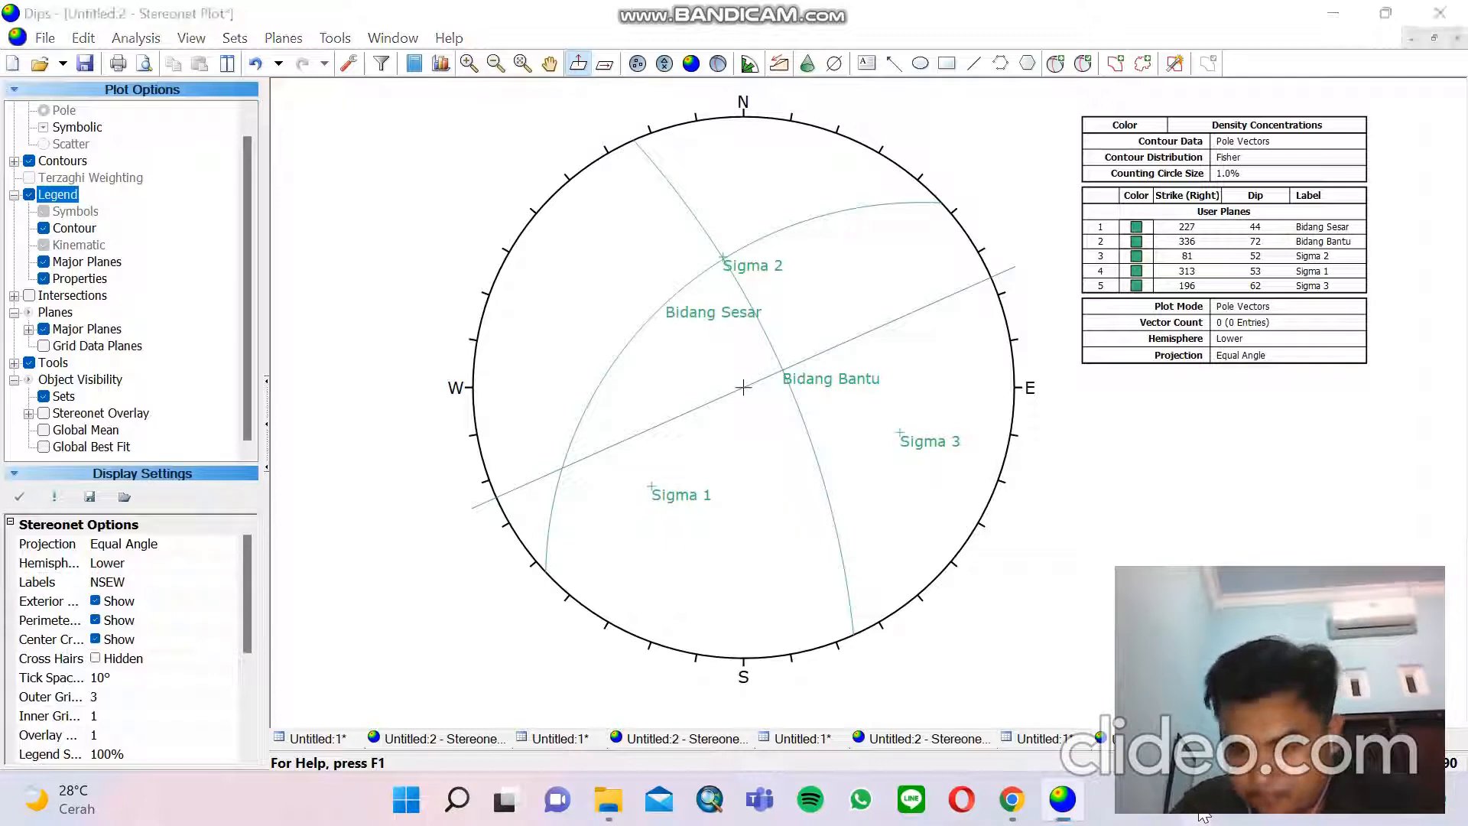
click(1202, 753)
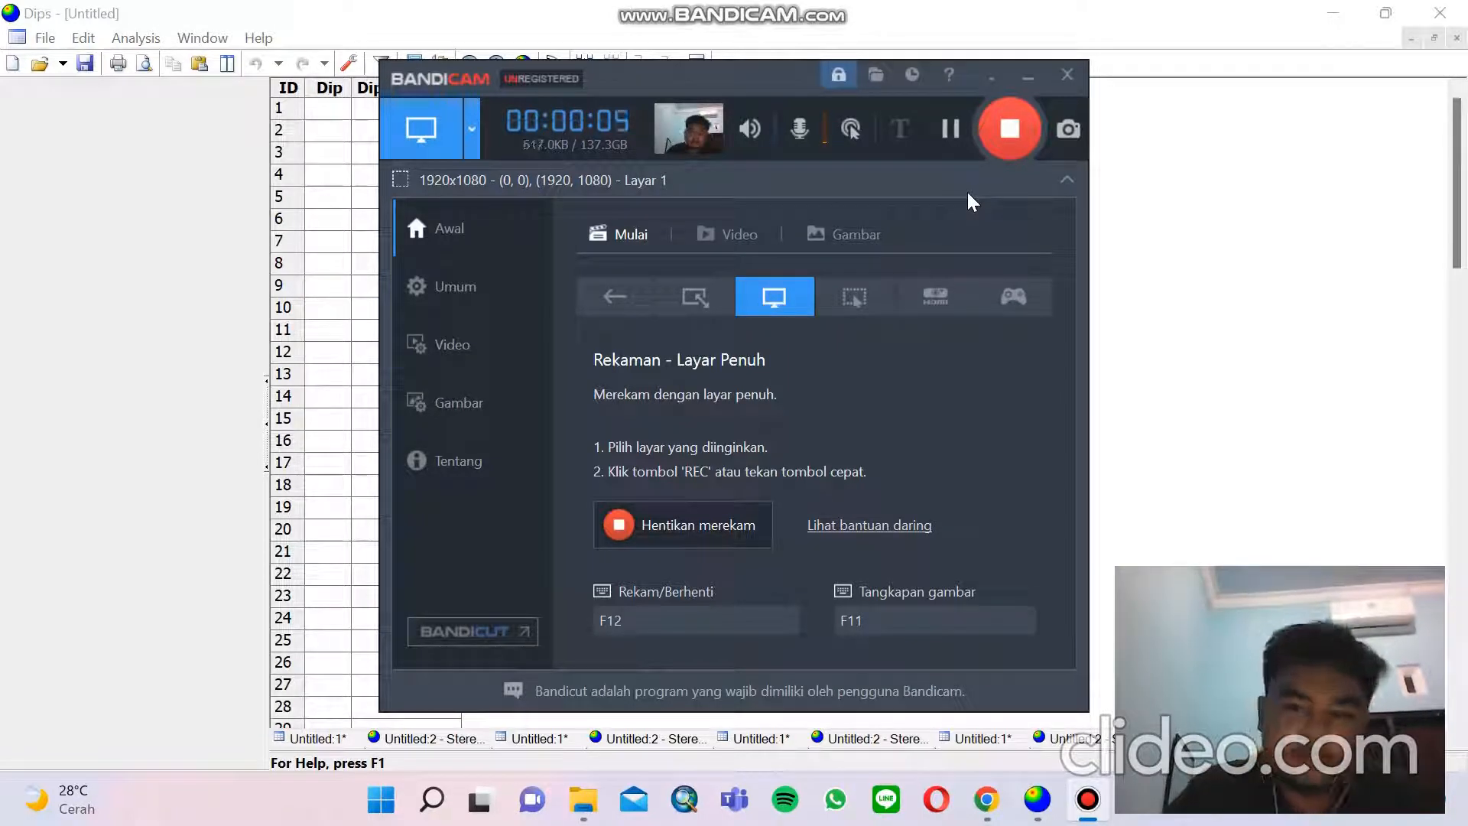
click(989, 79)
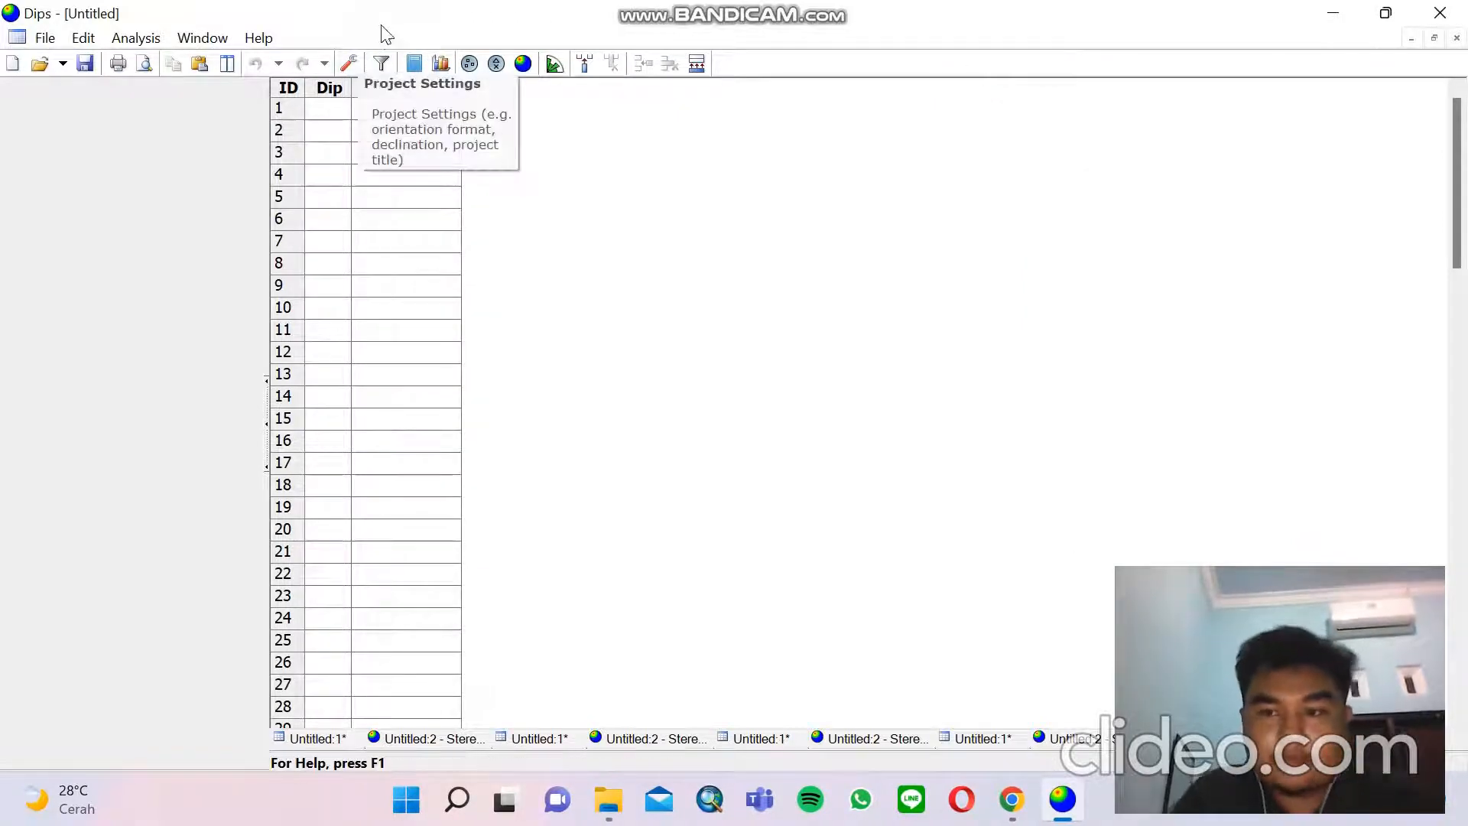
Set the new project's global orientation format to Strike (Right) / Dip and open its stereonet plot
click(349, 61)
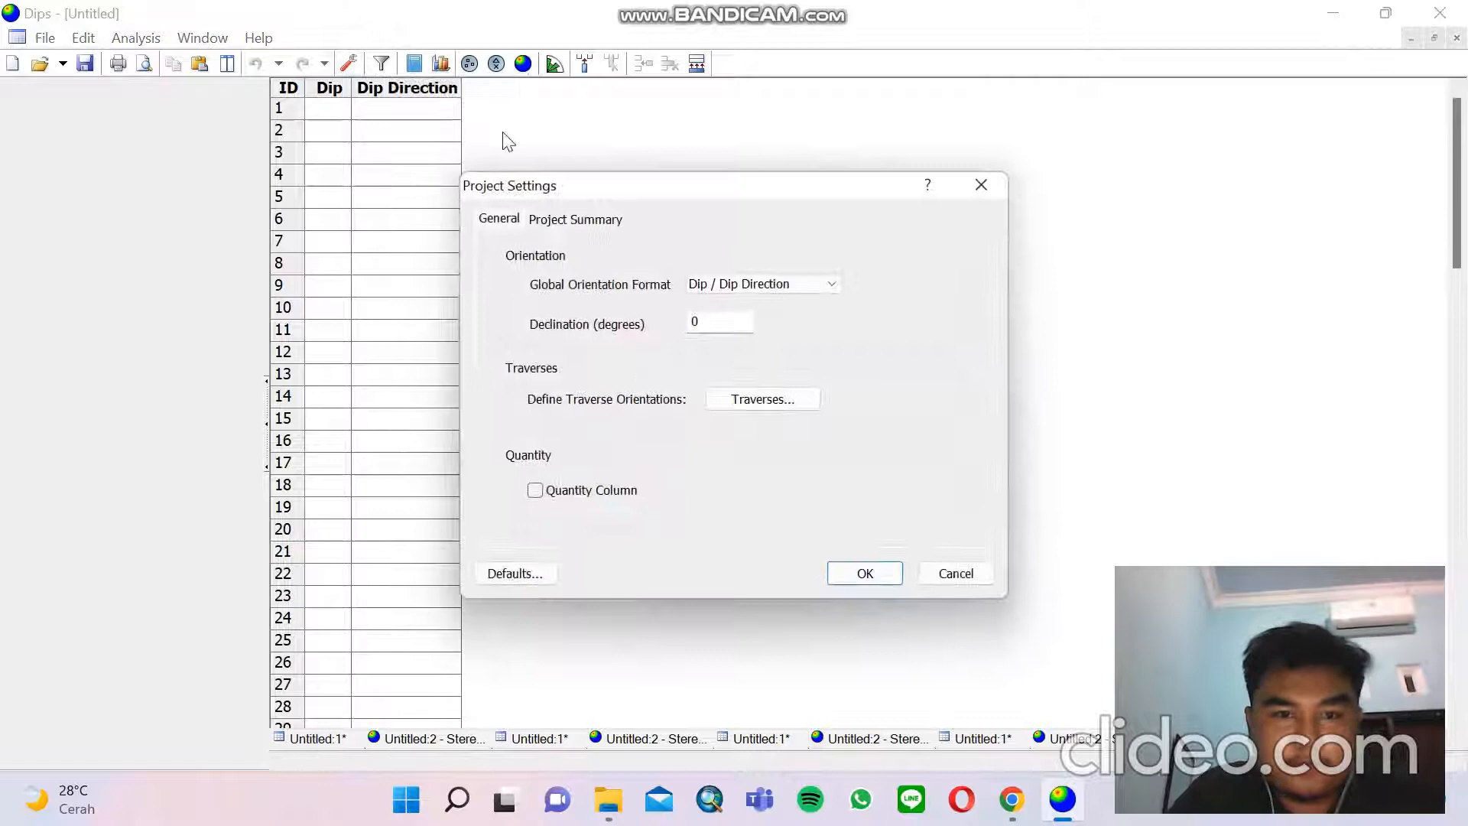
click(778, 285)
click(794, 317)
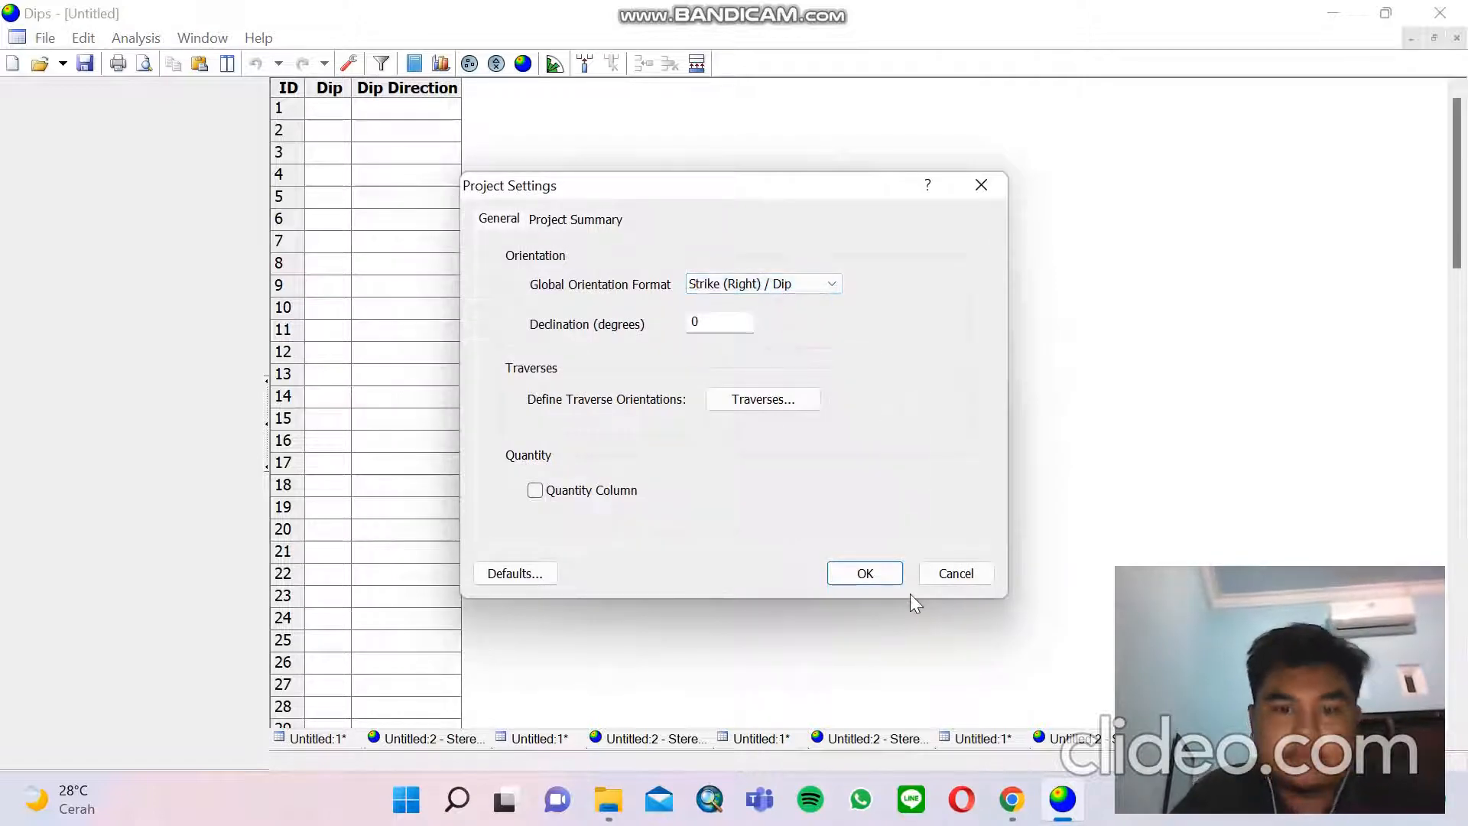
click(865, 574)
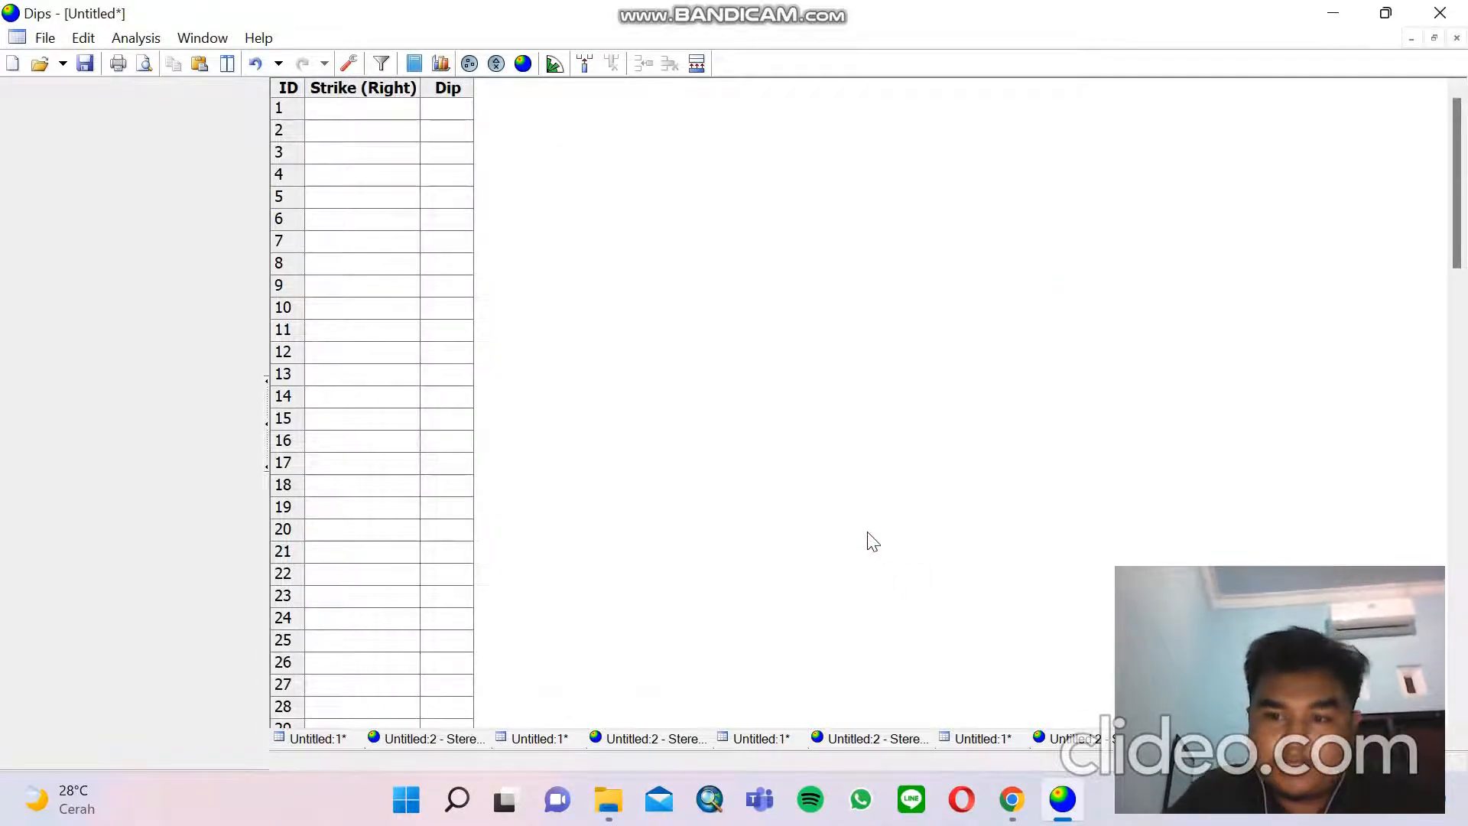
click(523, 63)
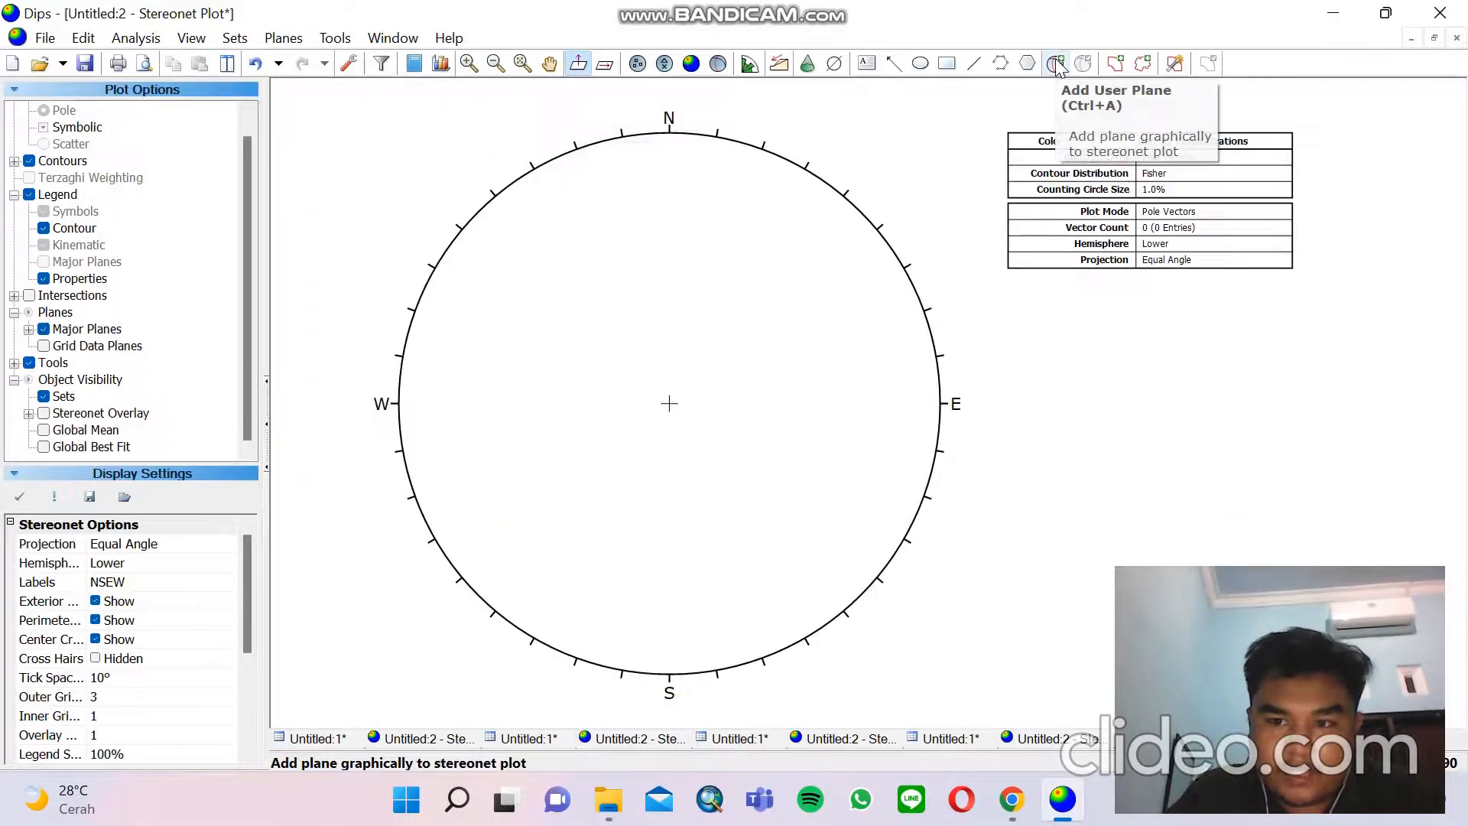
Place a user plane on the stereonet and set its strike/dip to 235/43 from the spreadsheet's Bidang sesar and Dragfold data
click(1058, 65)
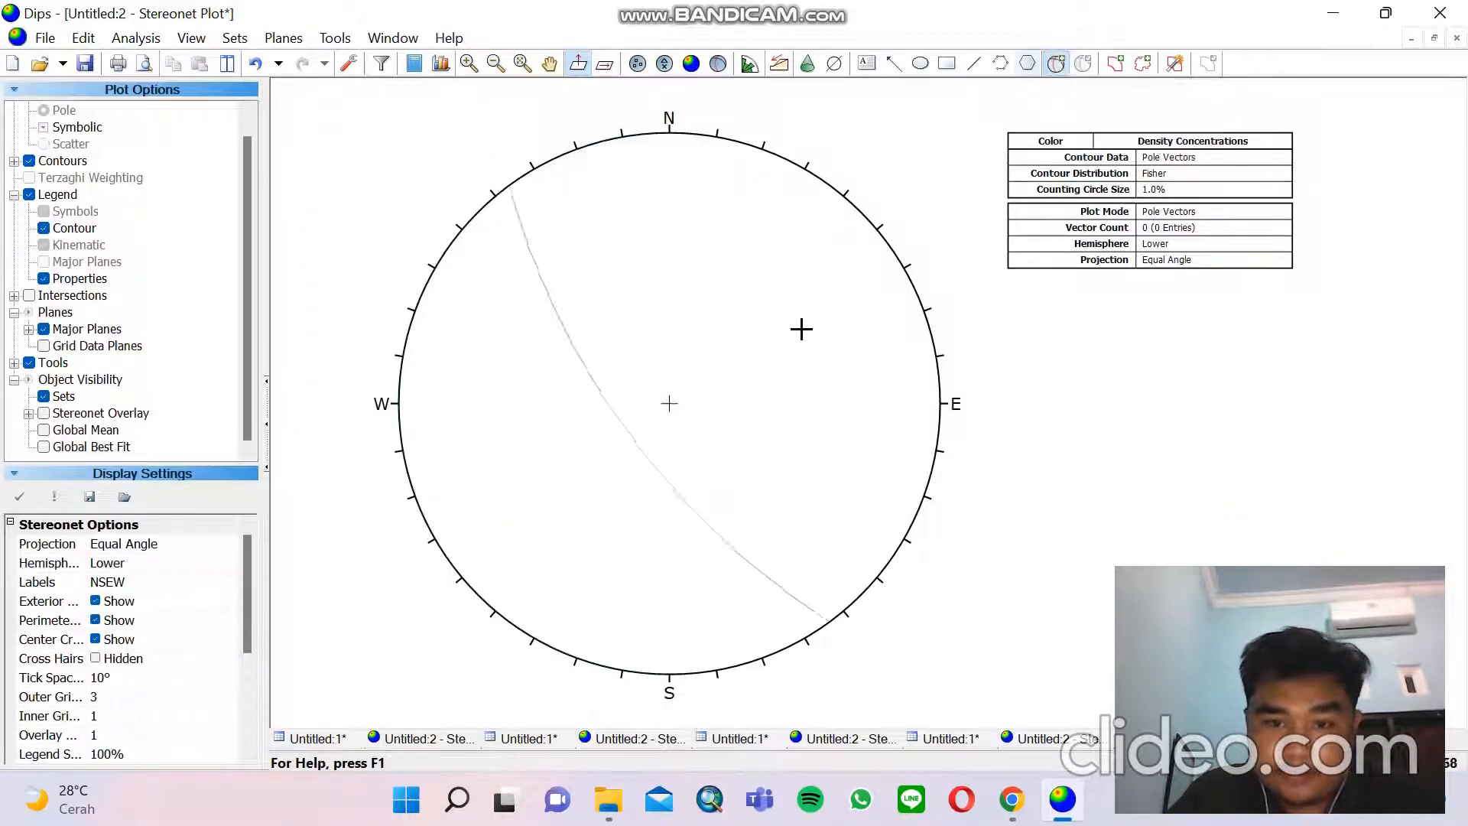
click(739, 354)
click(1011, 800)
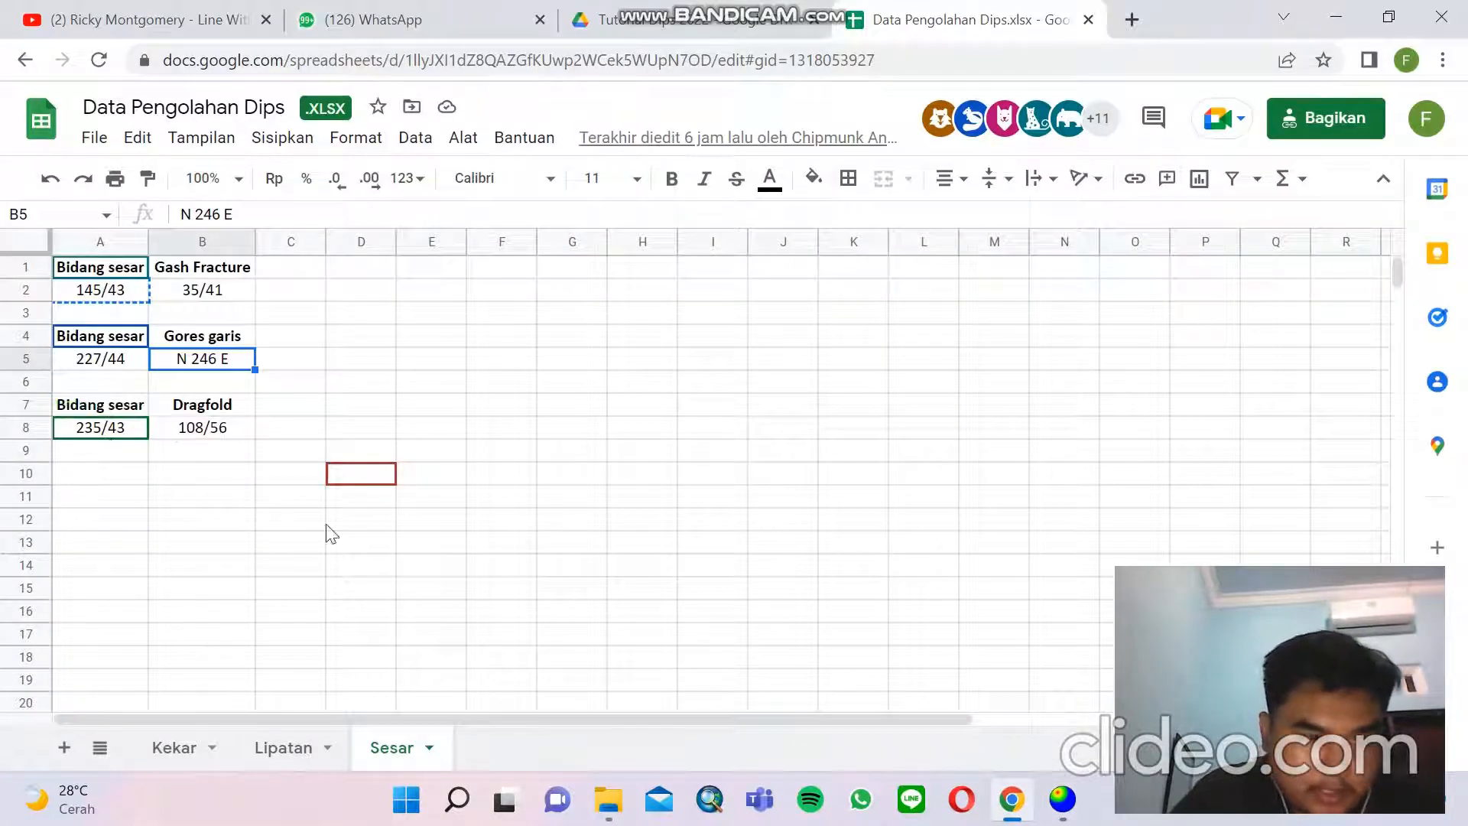
click(1062, 799)
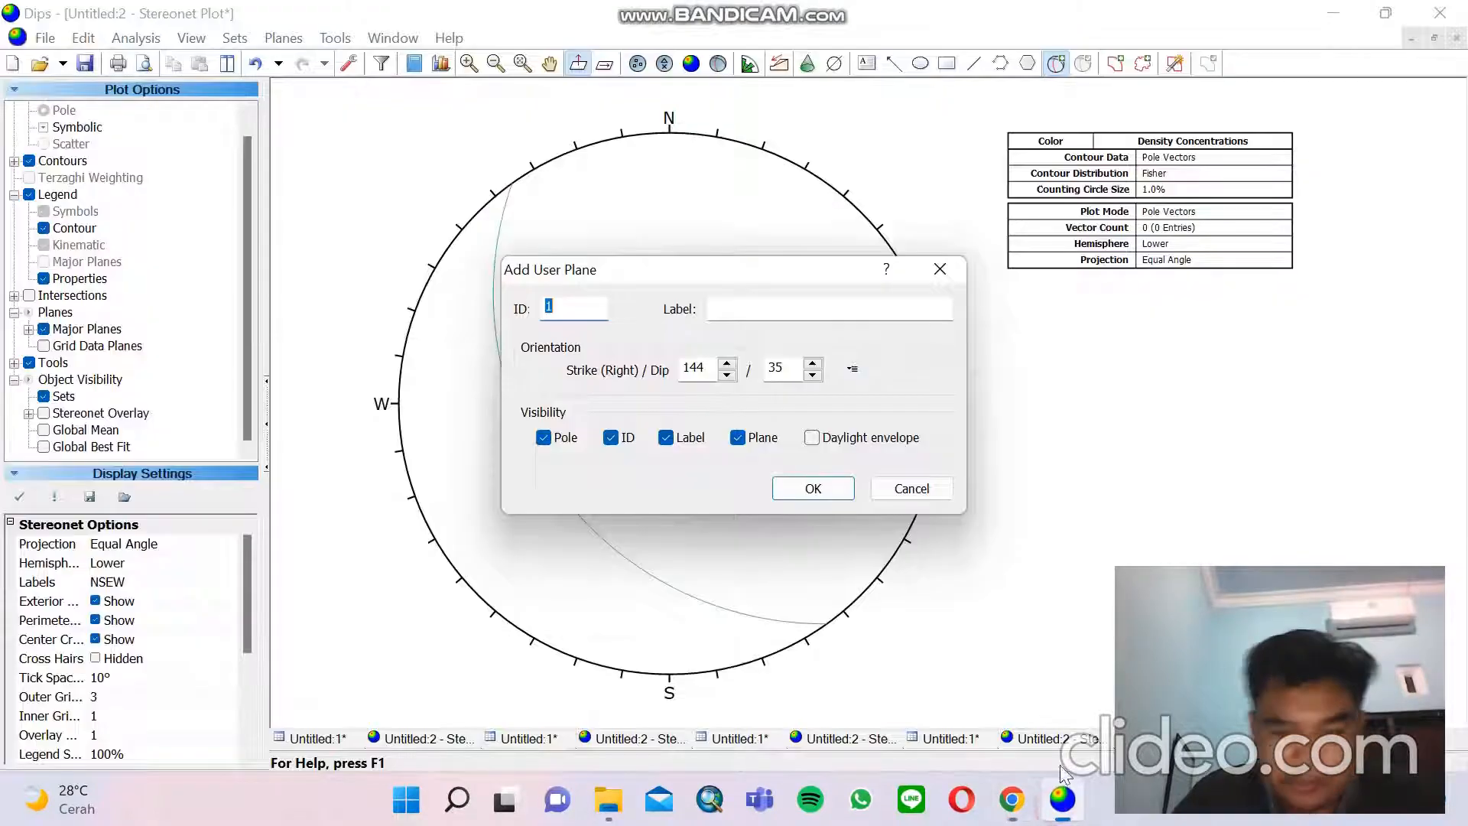
double_click(710, 367)
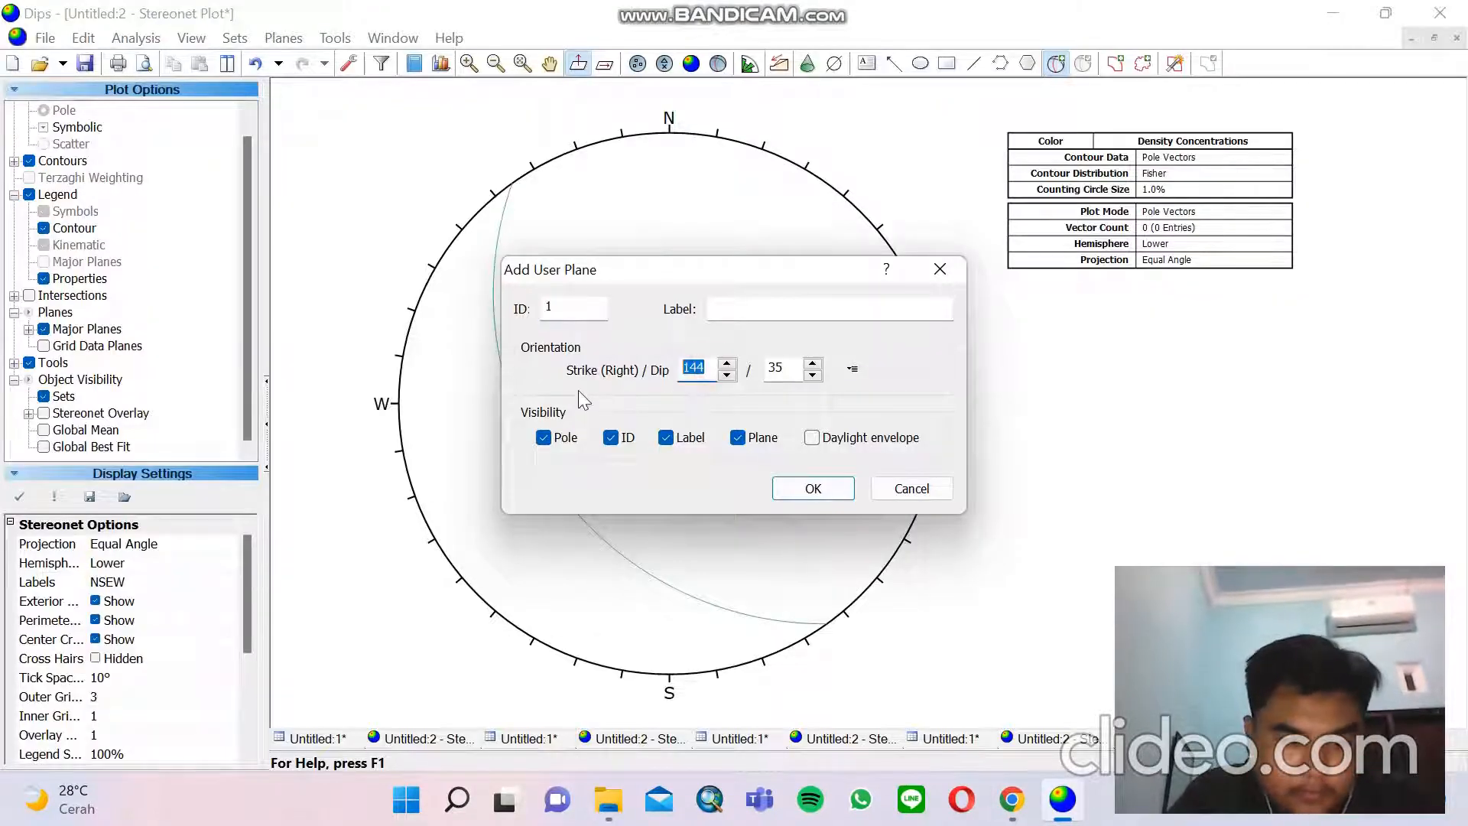
text(235)
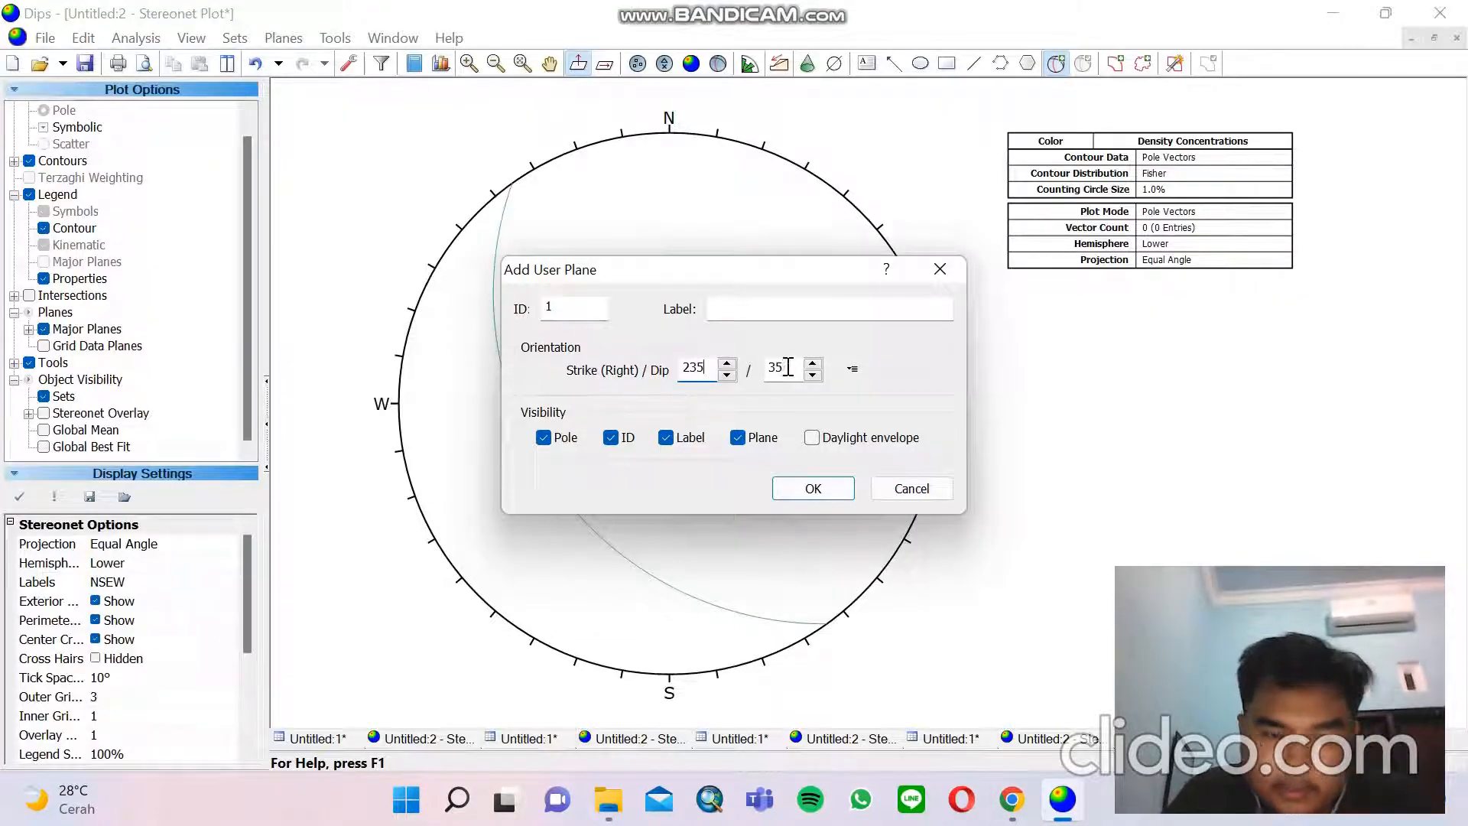
double_click(788, 367)
text(34)
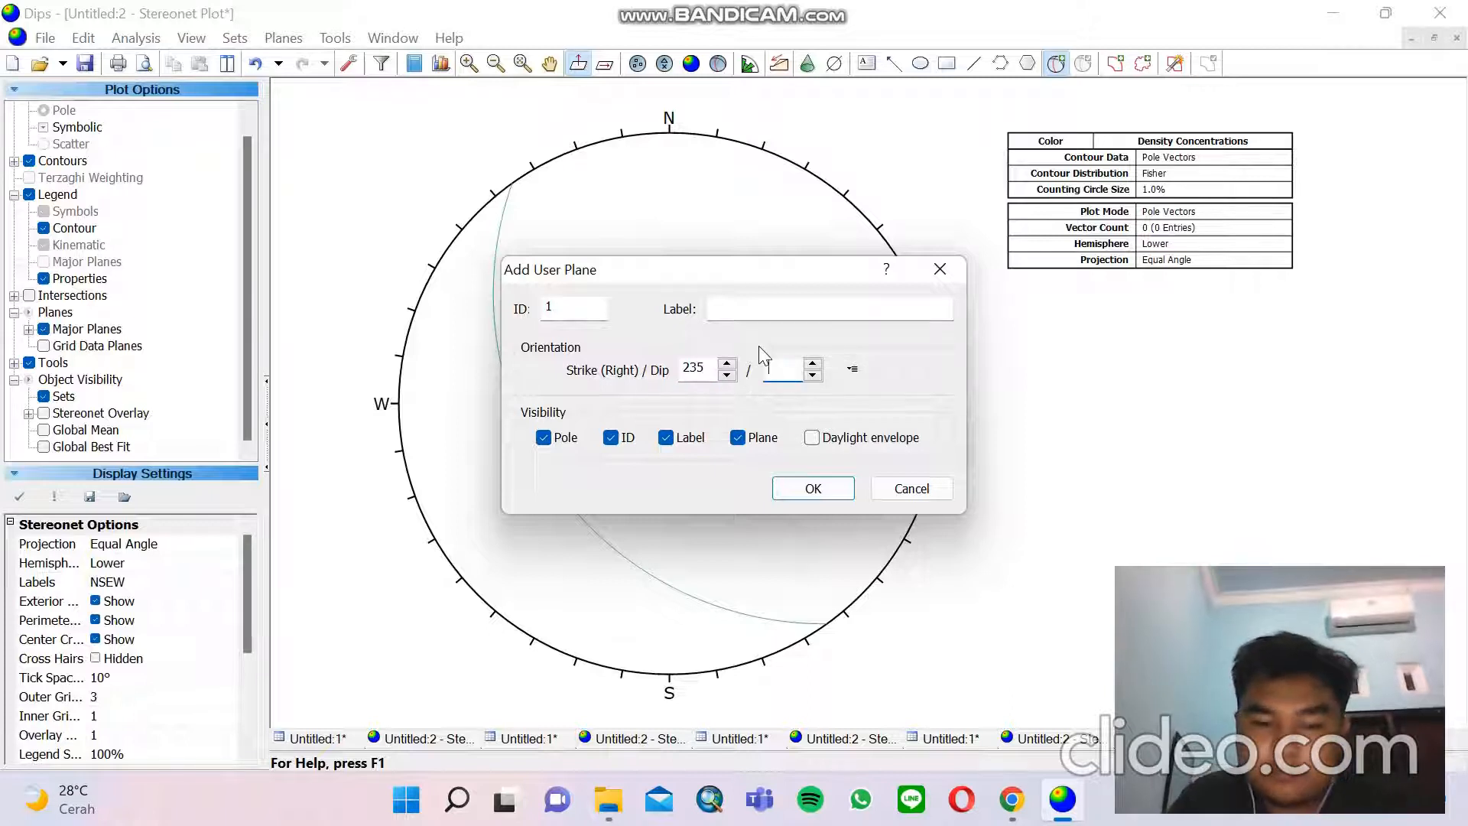
key(BackSpace)
key(BackSpace)
text(43)
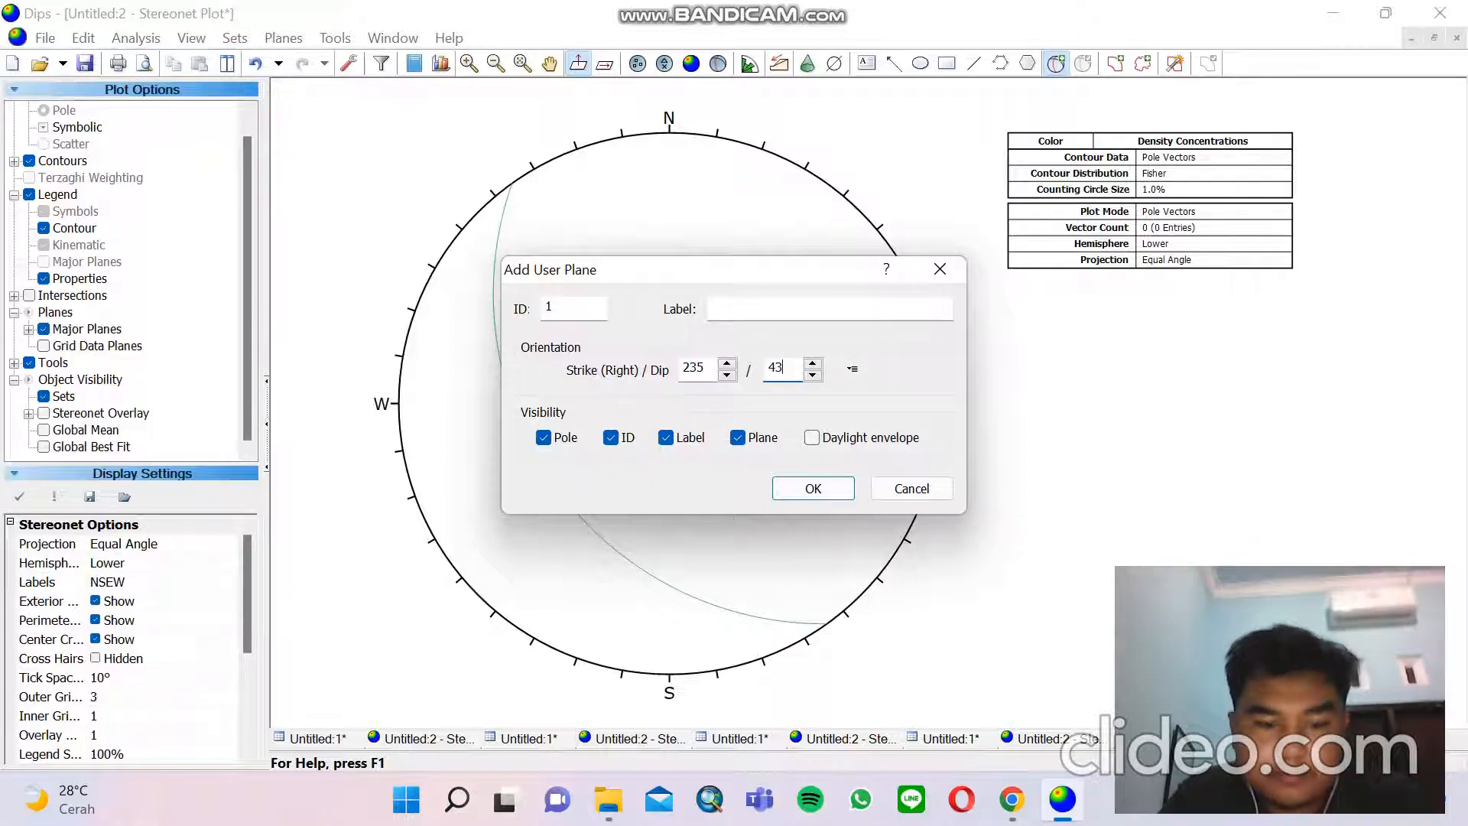
Label the new user plane Bidang Sesar, hide its pole and ID, and add it to the plot
click(761, 309)
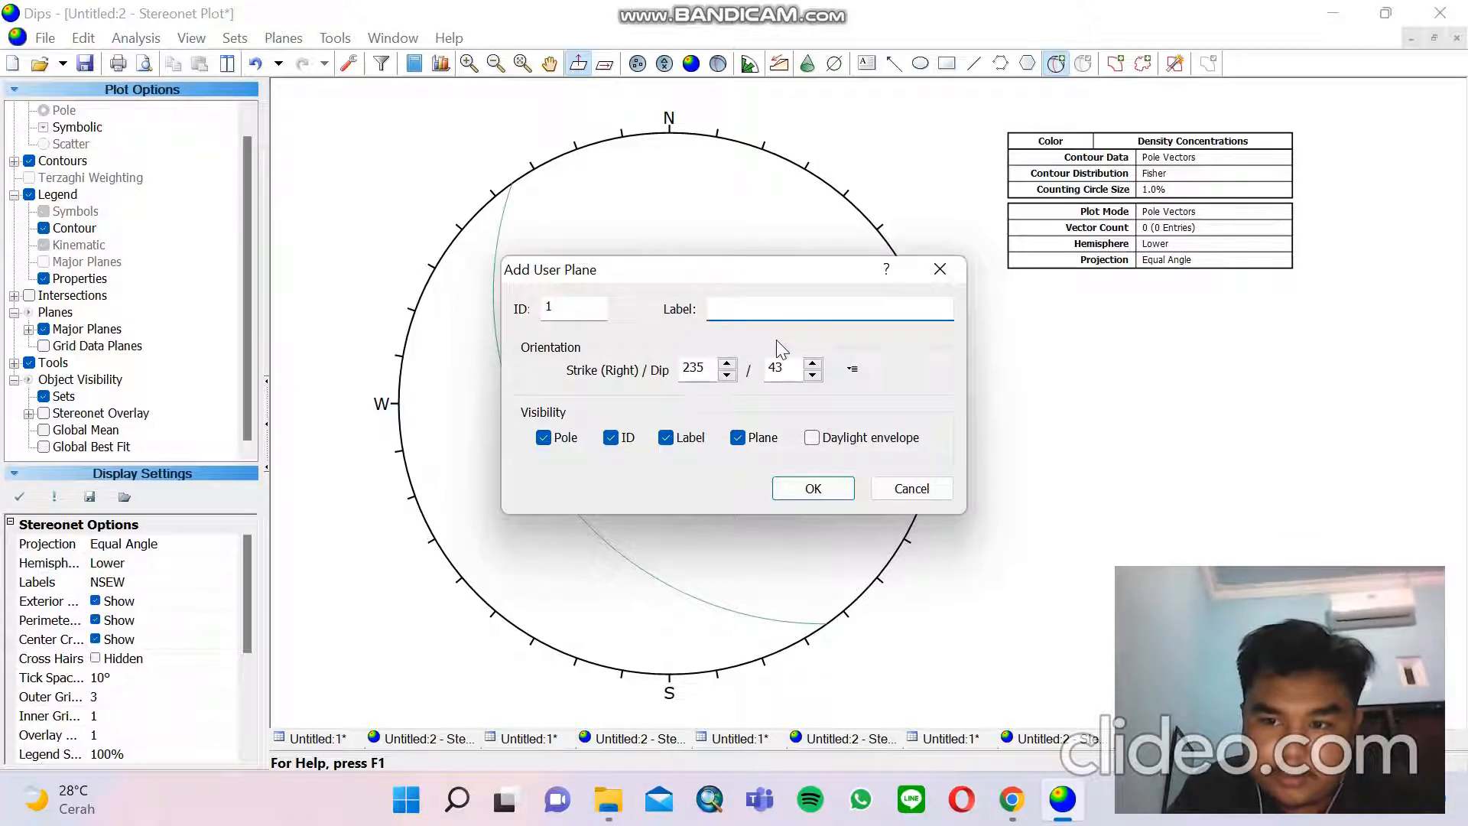
text(Bidang Sesar)
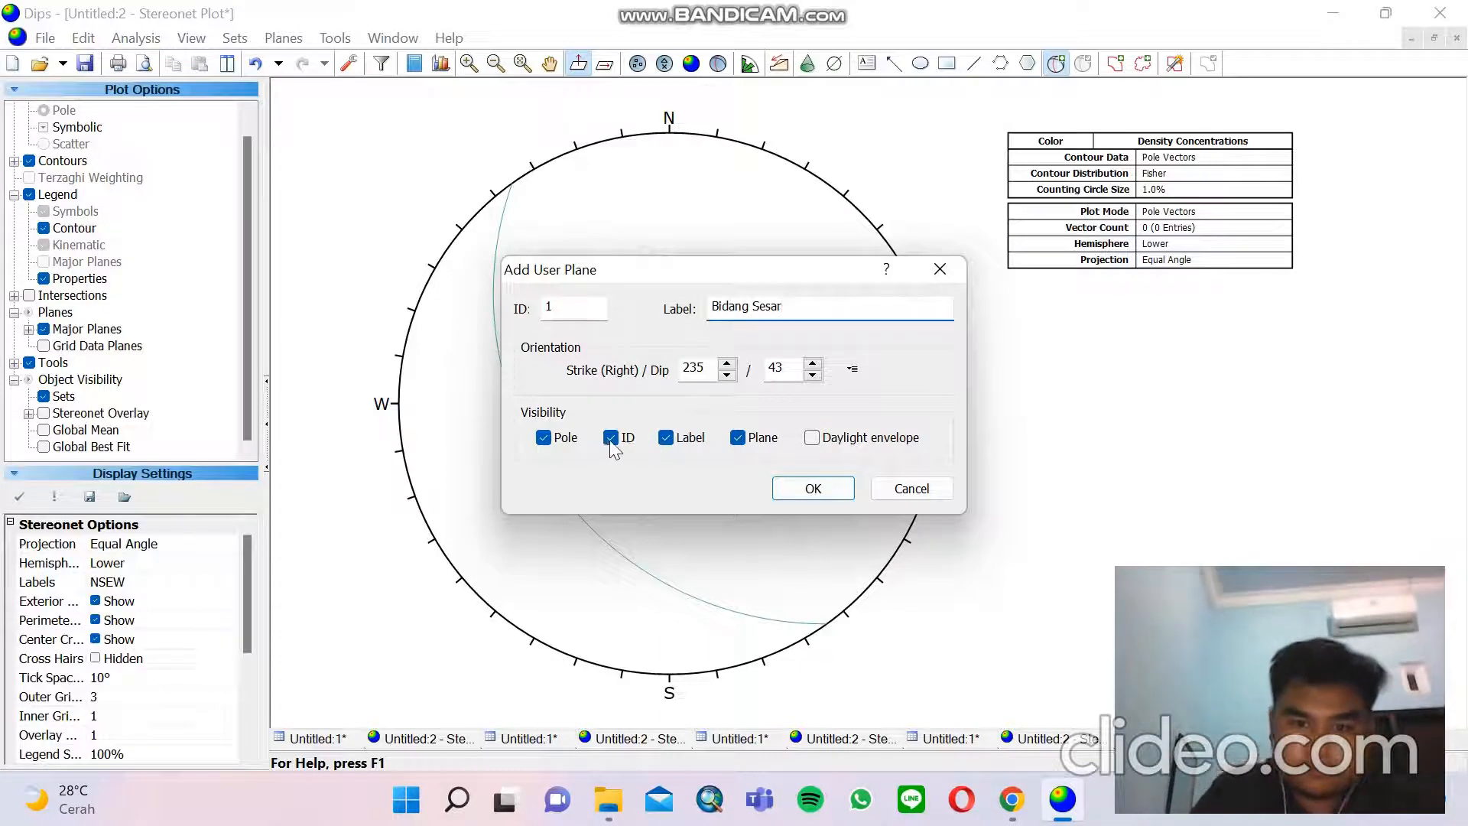
click(611, 439)
click(544, 439)
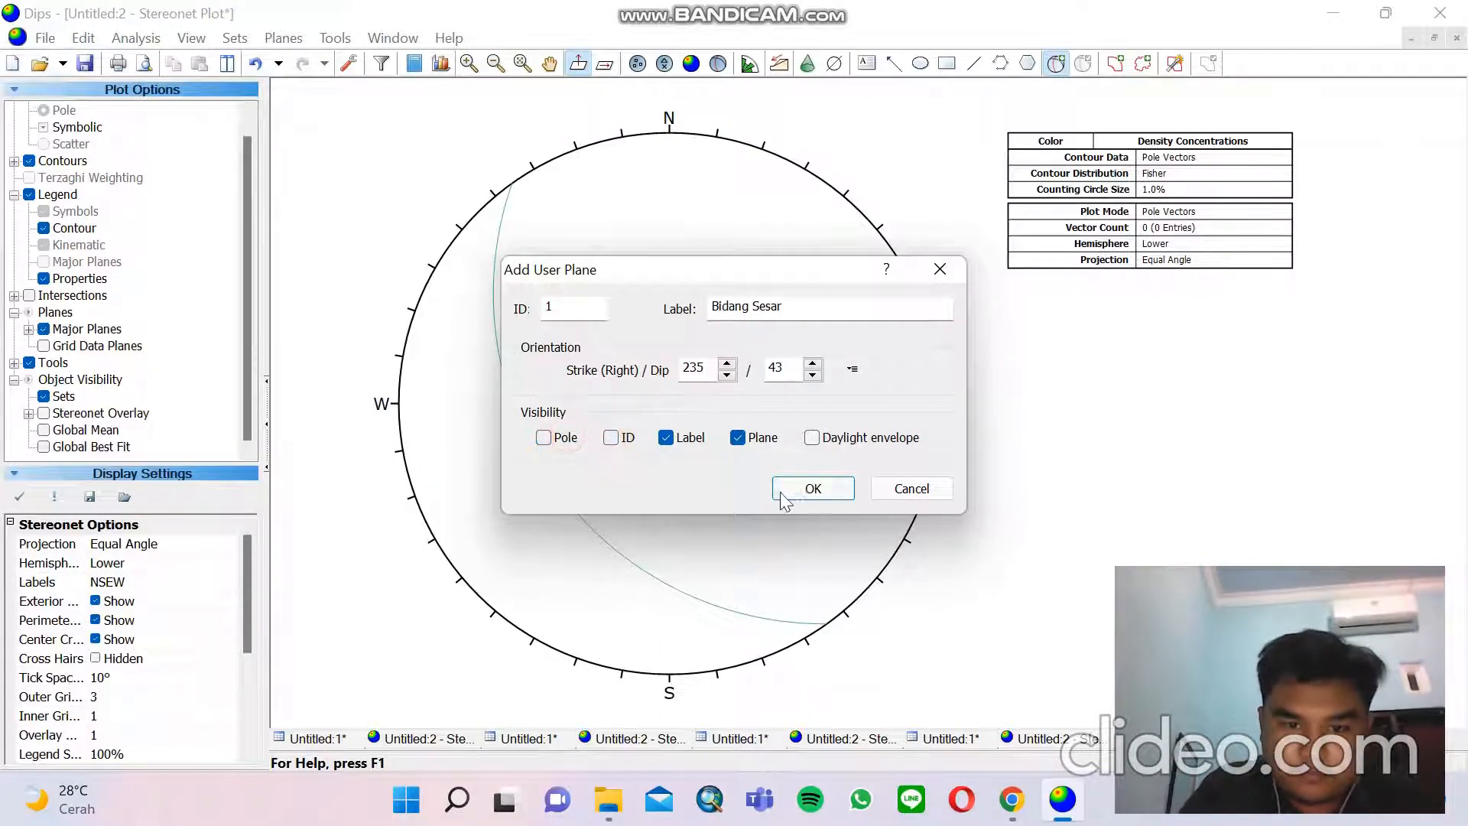
click(813, 489)
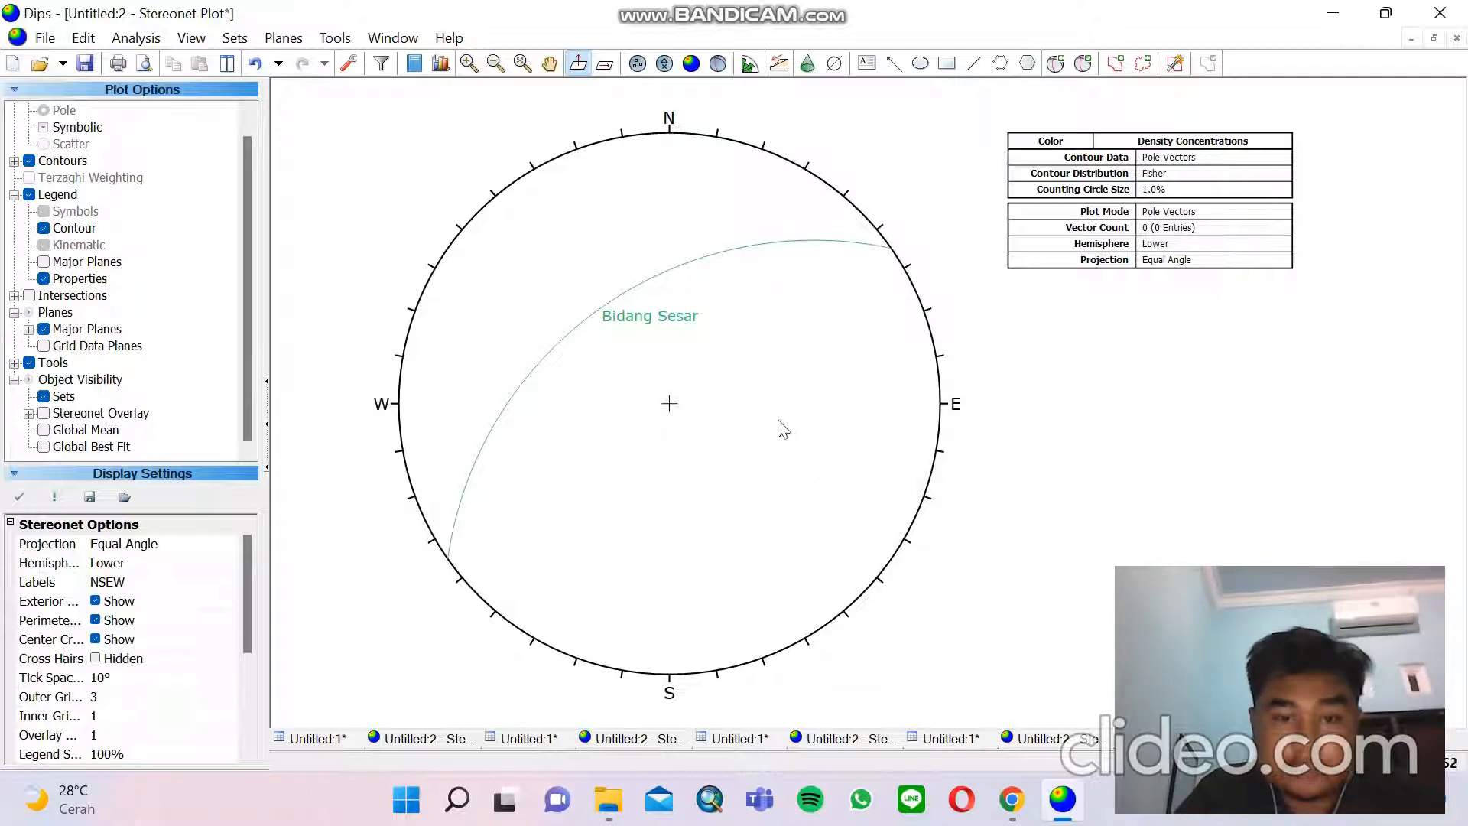
Place a second user plane on the stereonet and set its strike/dip to 108/56 from the spreadsheet's Dragfold data
click(1056, 67)
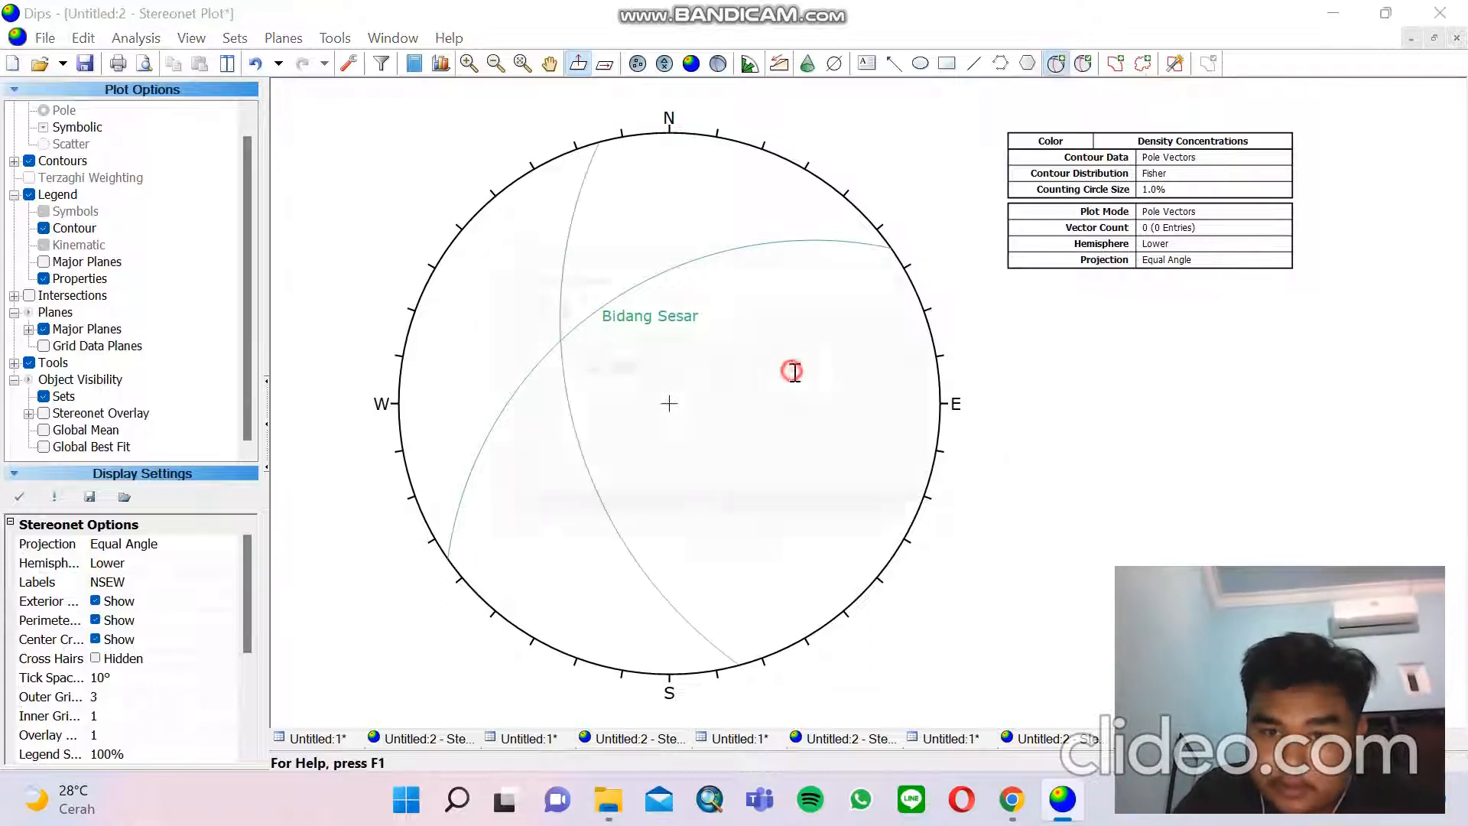
click(790, 370)
click(1013, 803)
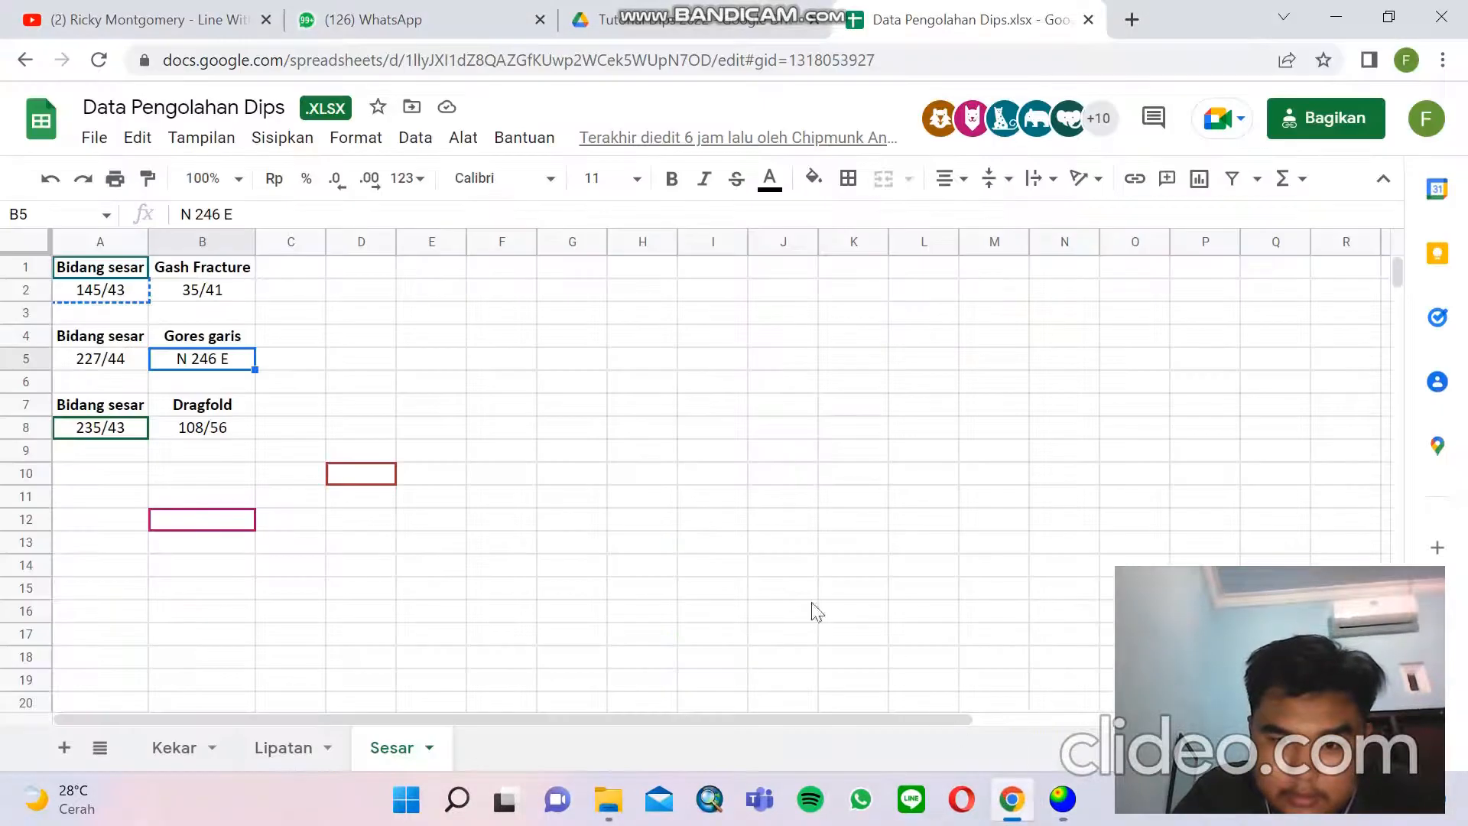
click(171, 426)
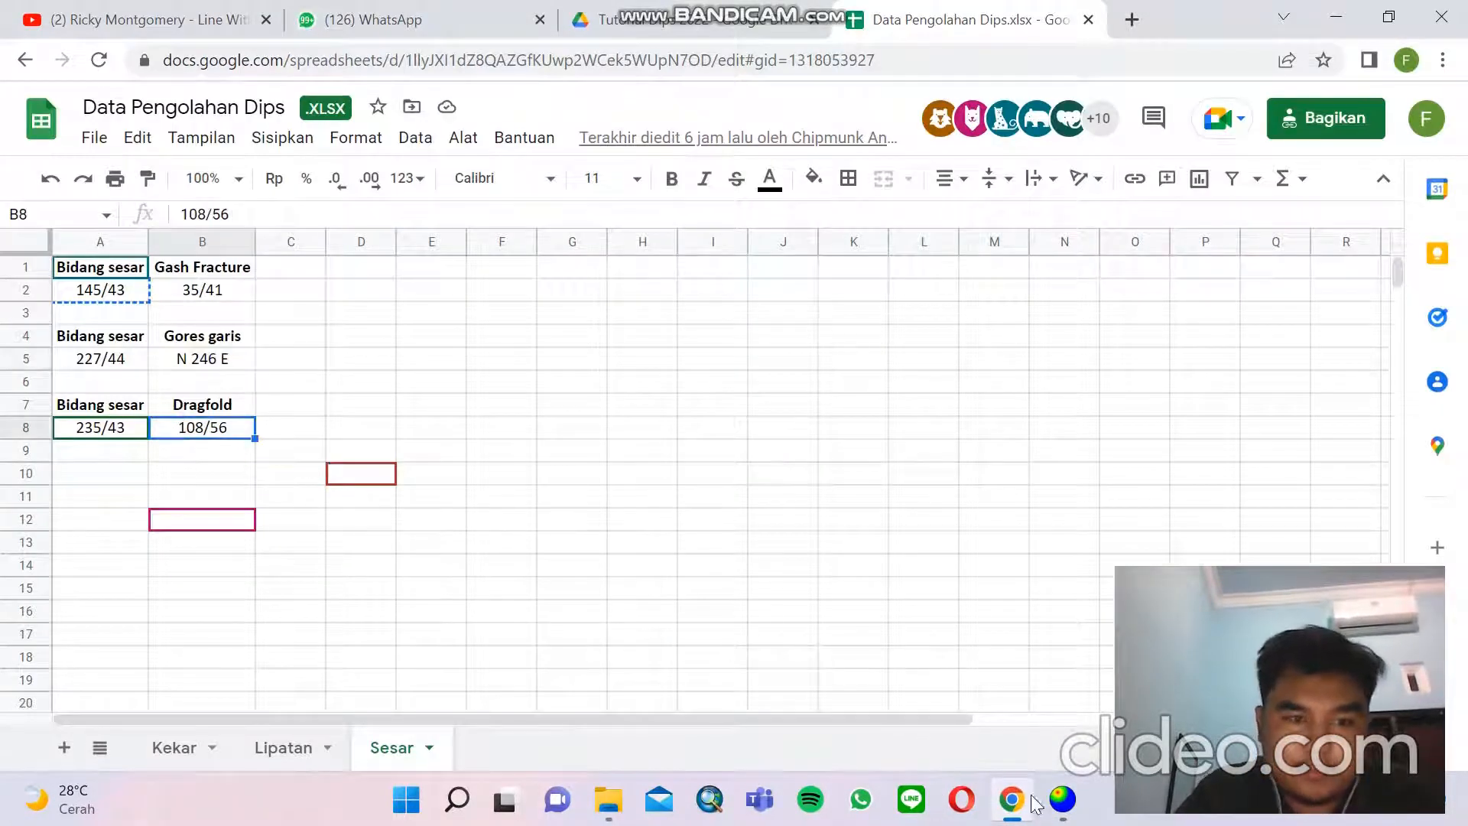
click(1053, 806)
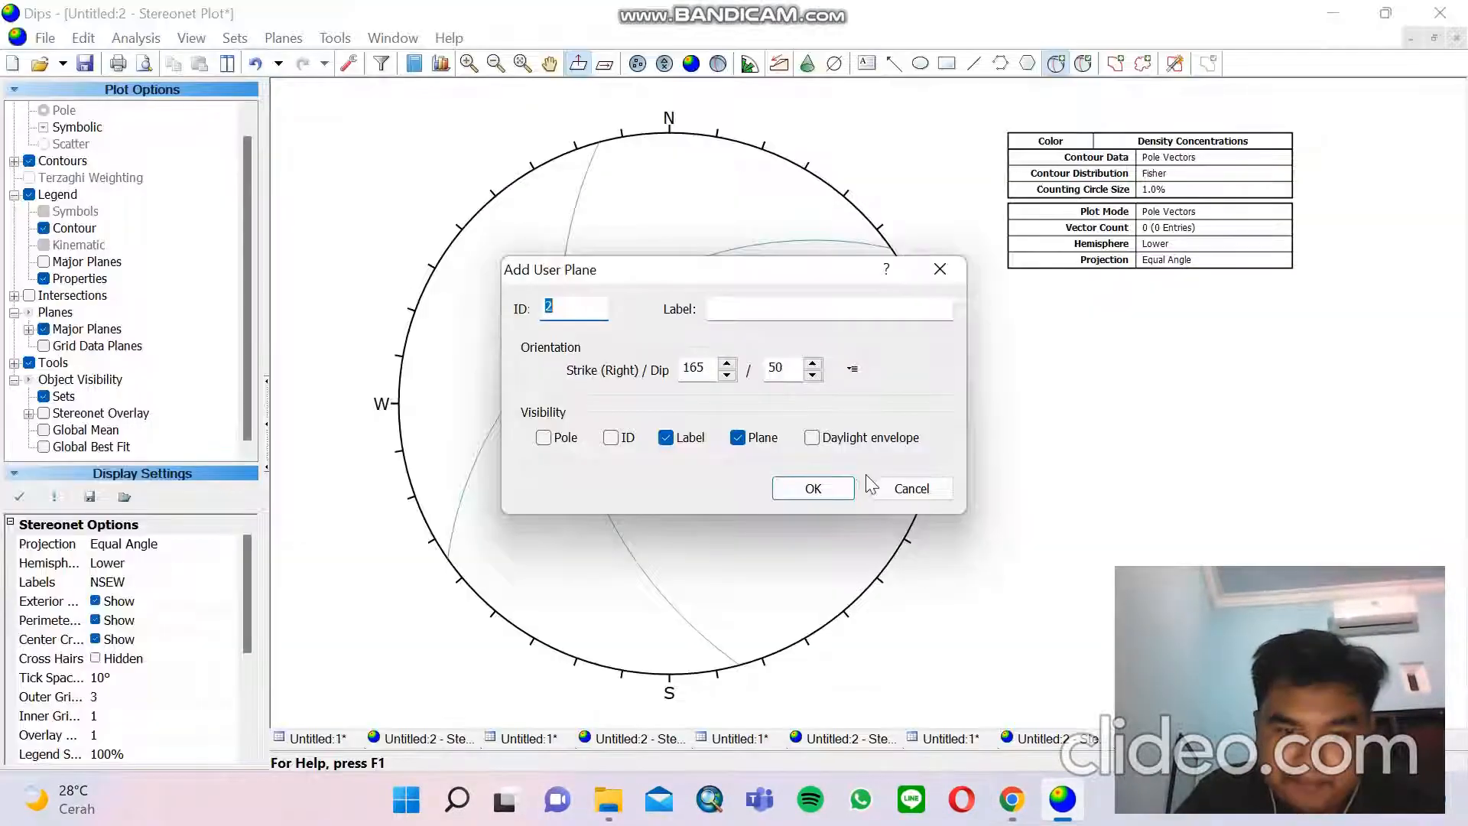
double_click(711, 367)
text(1)
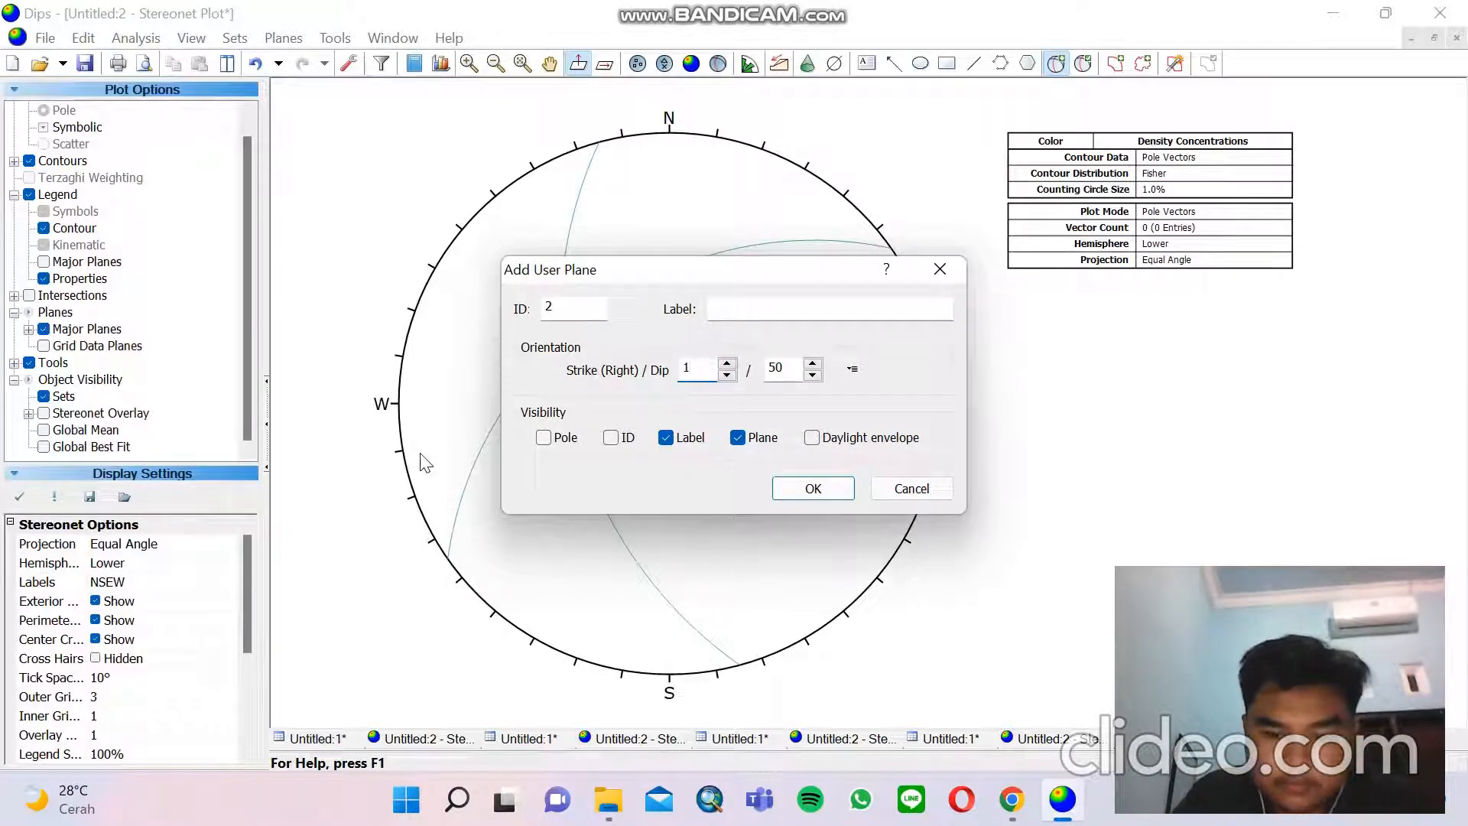
text(08)
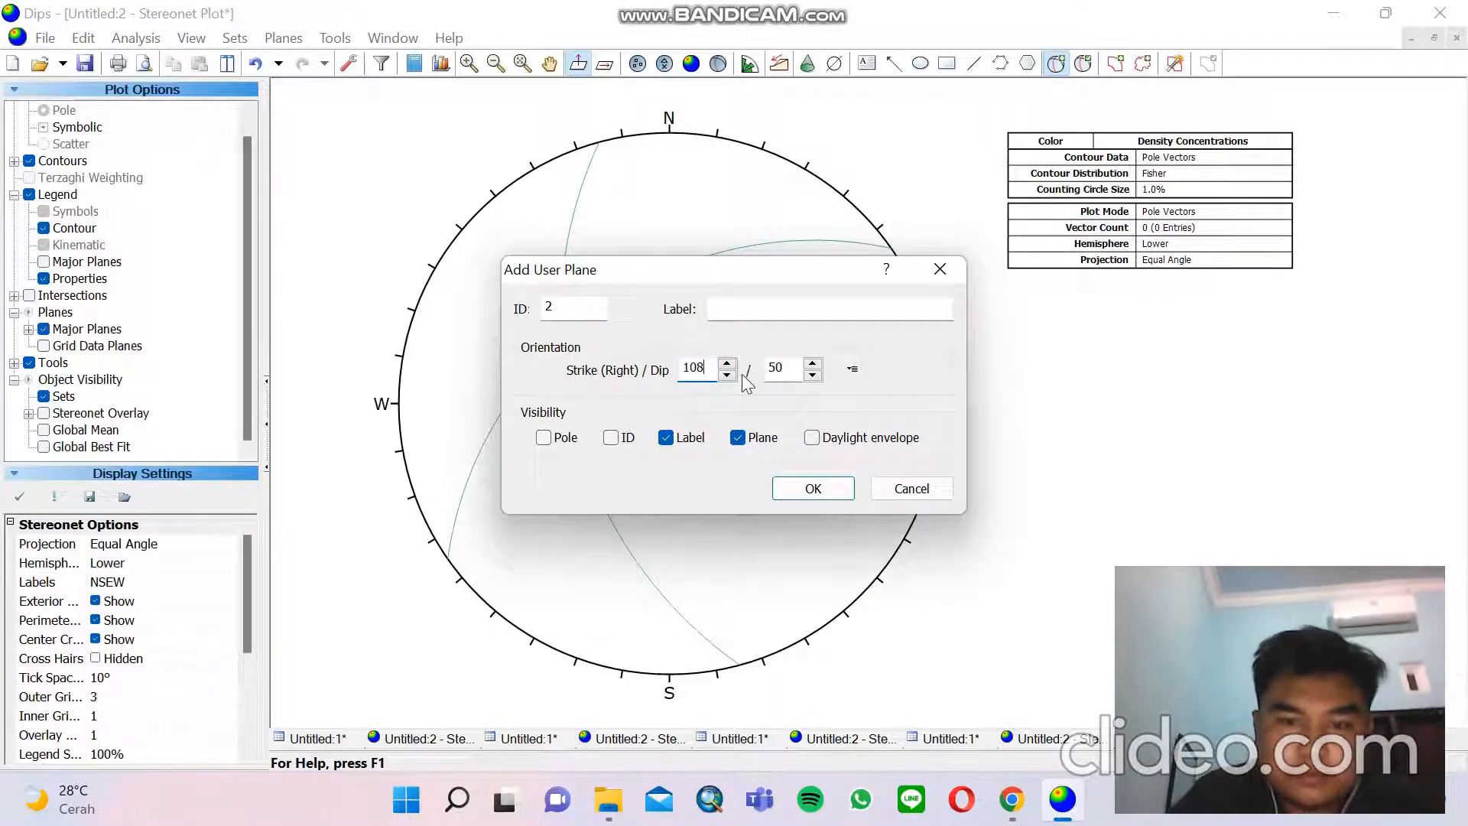
click(788, 370)
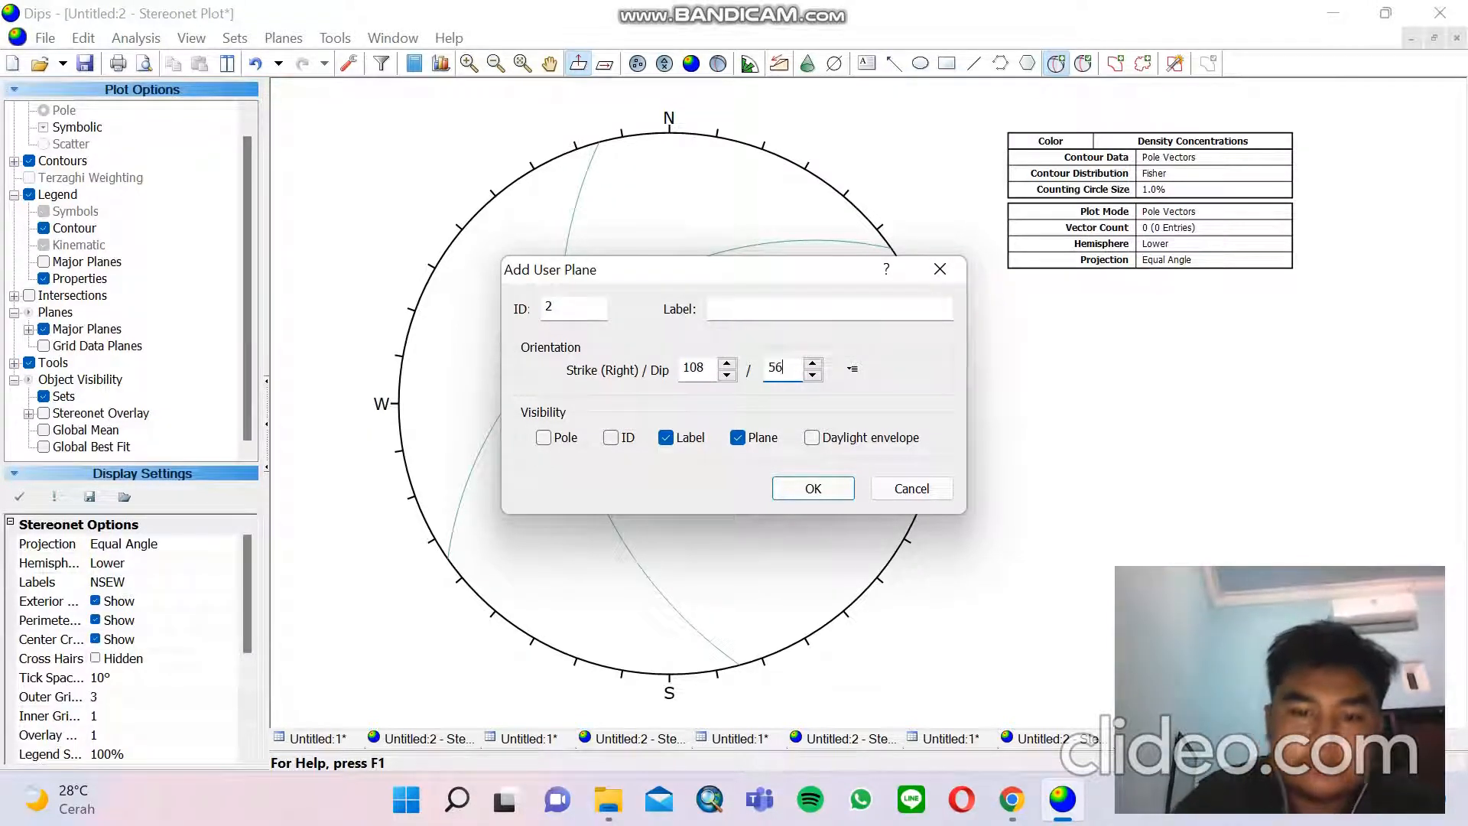
Label the second user plane Dragfold and add it to the plot
click(772, 315)
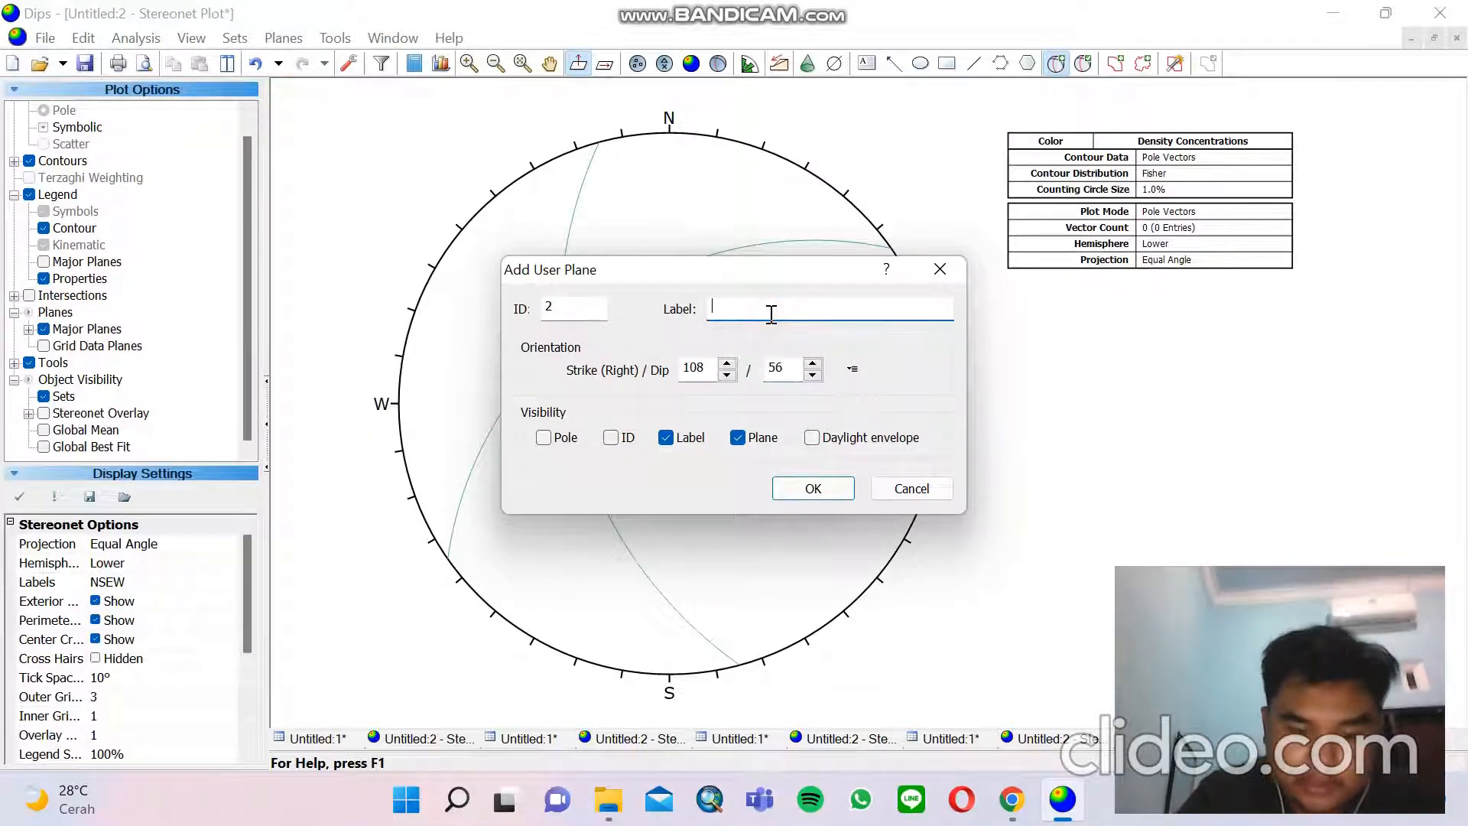
text(Dragfold)
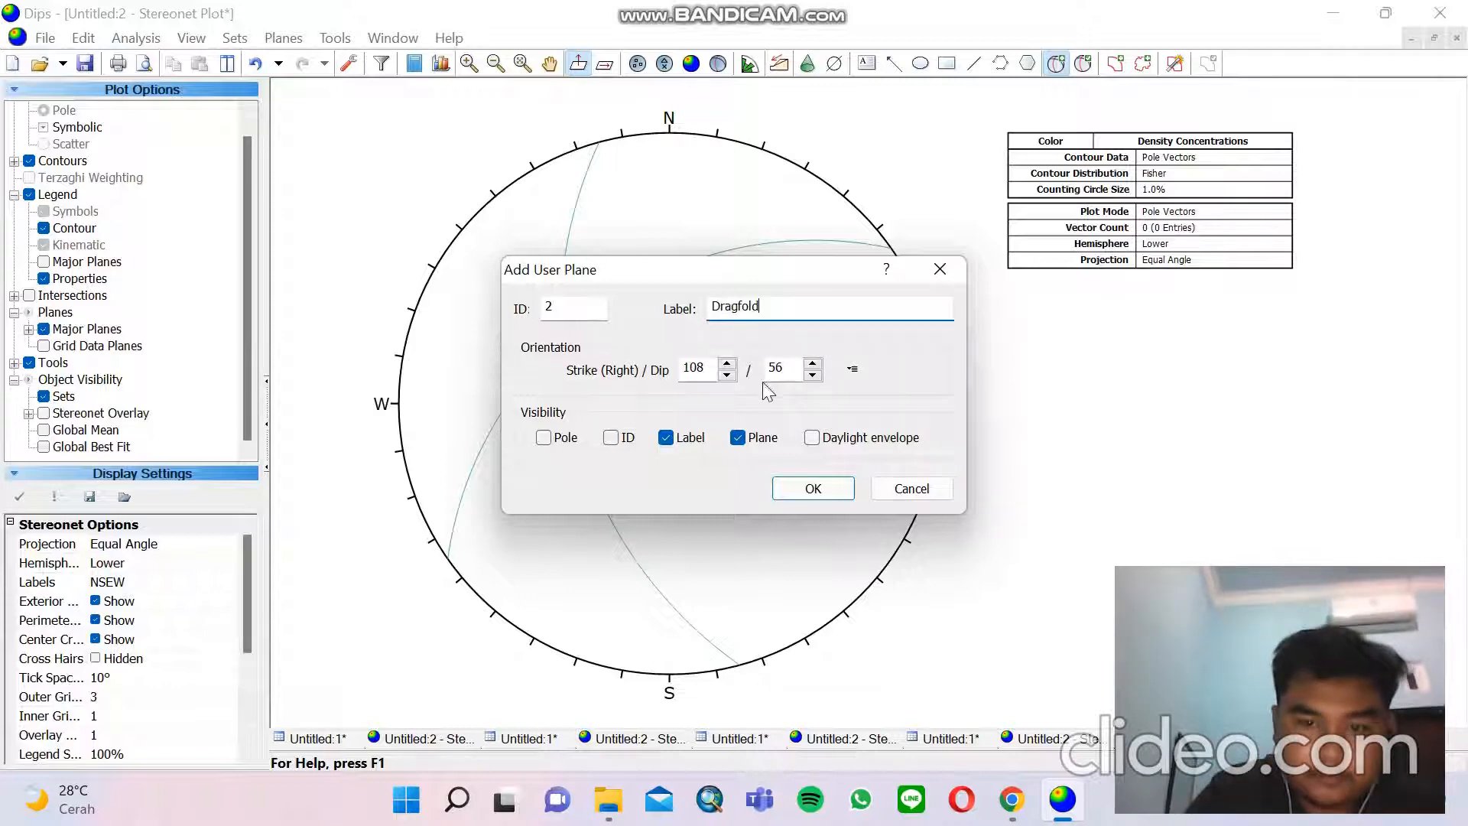
click(811, 486)
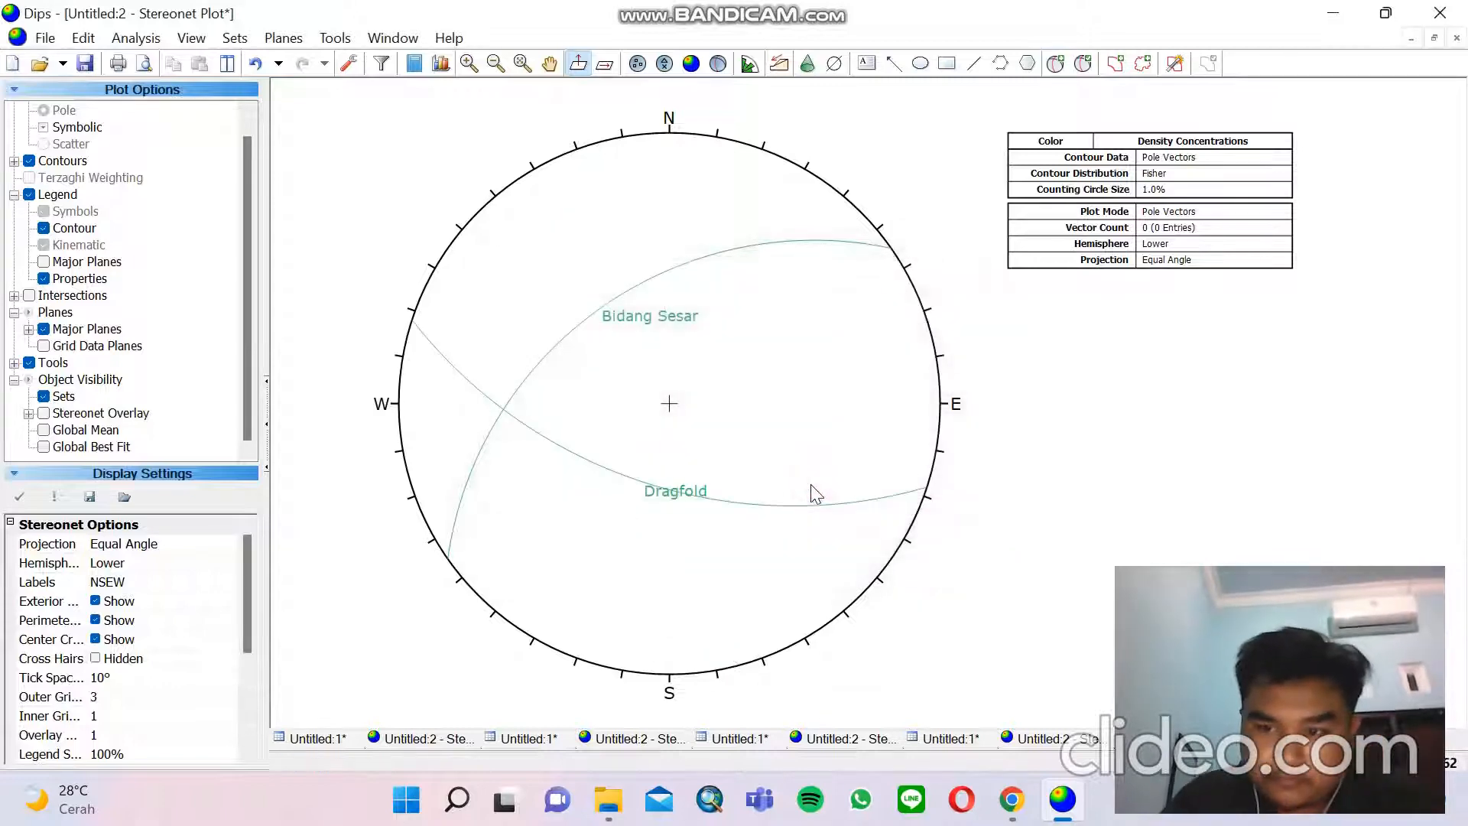
Place a new user plane's pole exactly at the intersection of the Bidang Sesar and Dragfold great circles
click(1055, 64)
scroll(557, 411, up, 5)
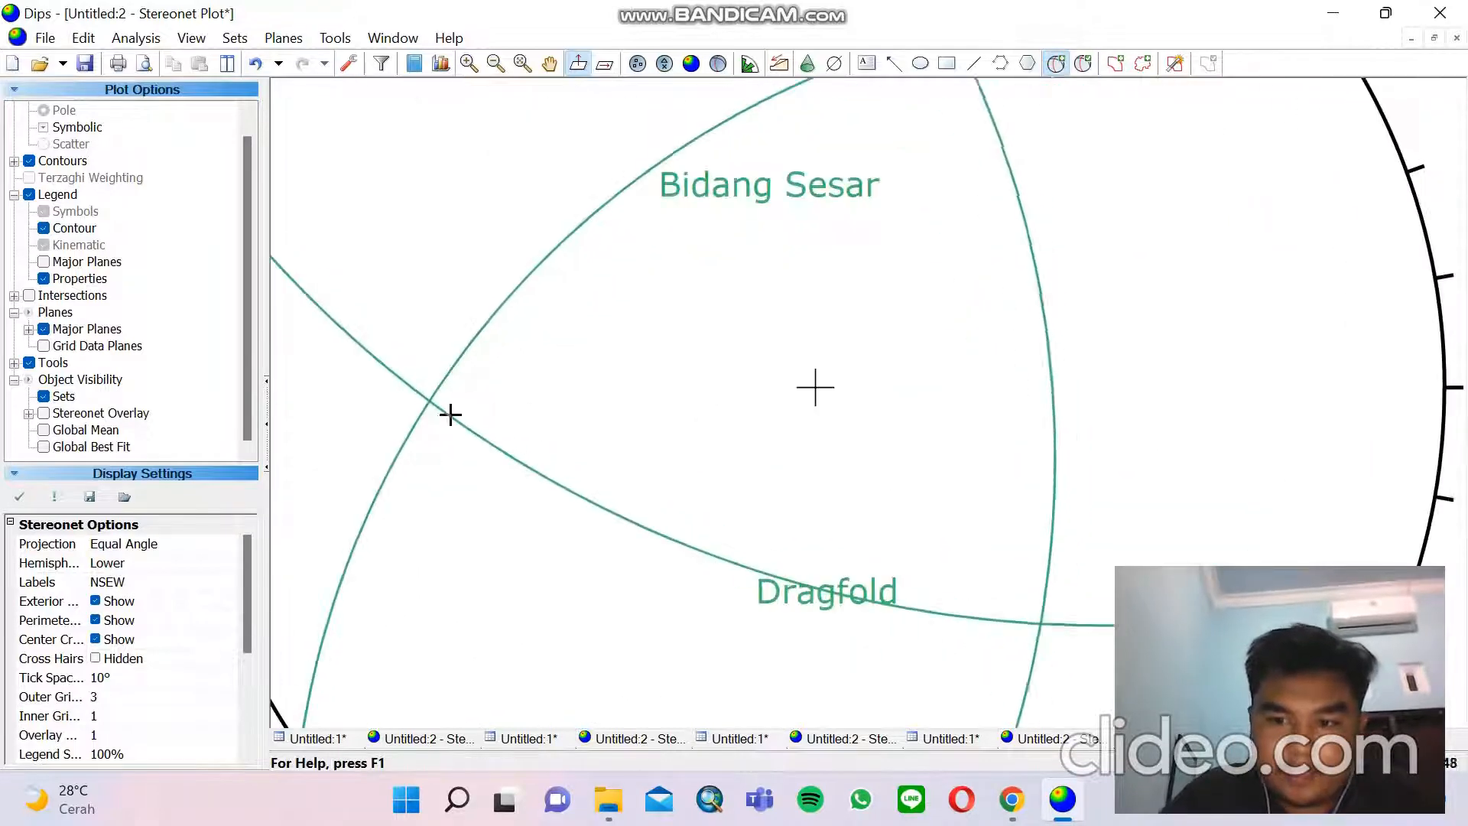
scroll(417, 413, up, 4)
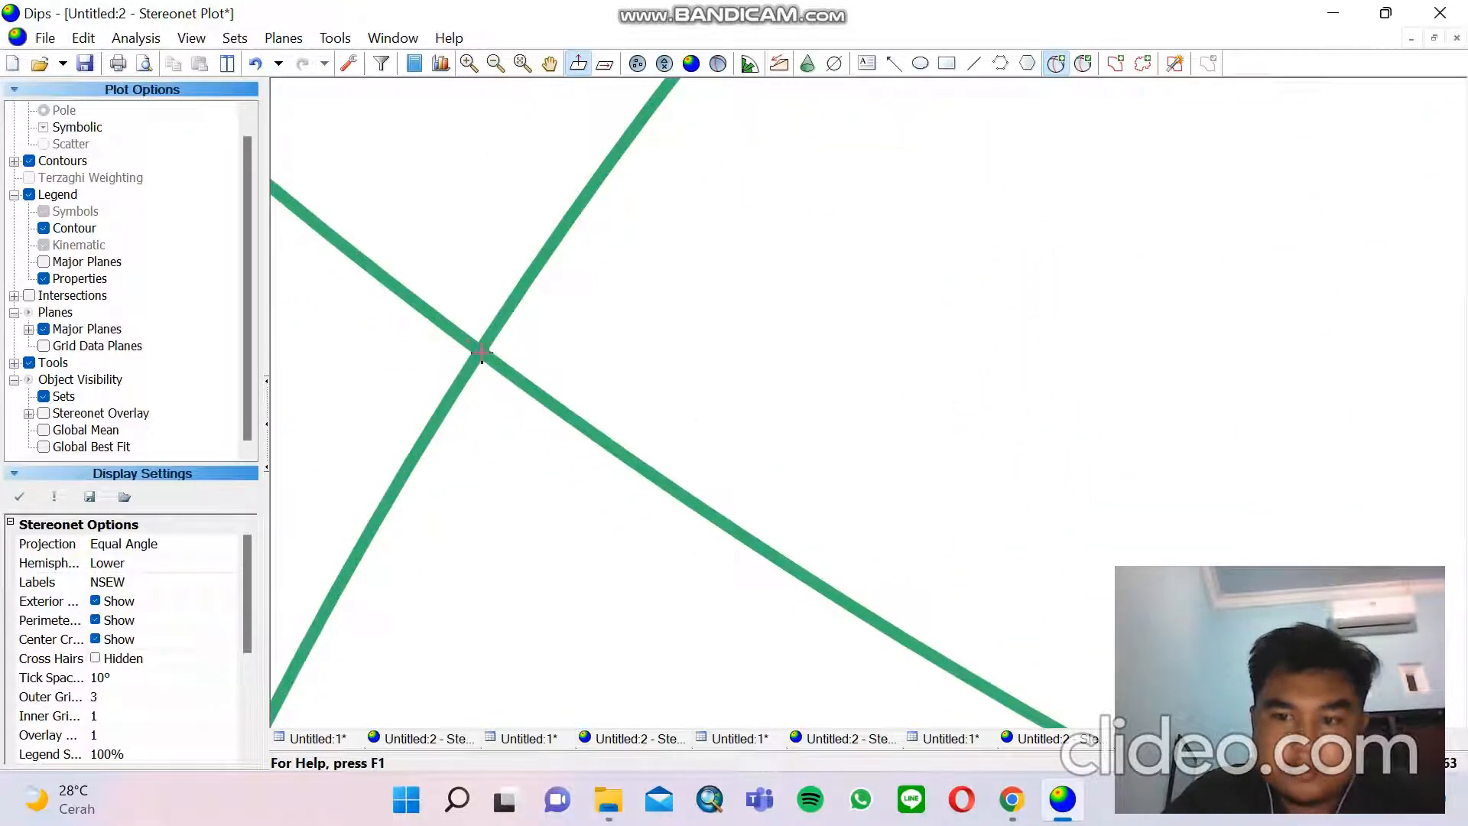
click(483, 353)
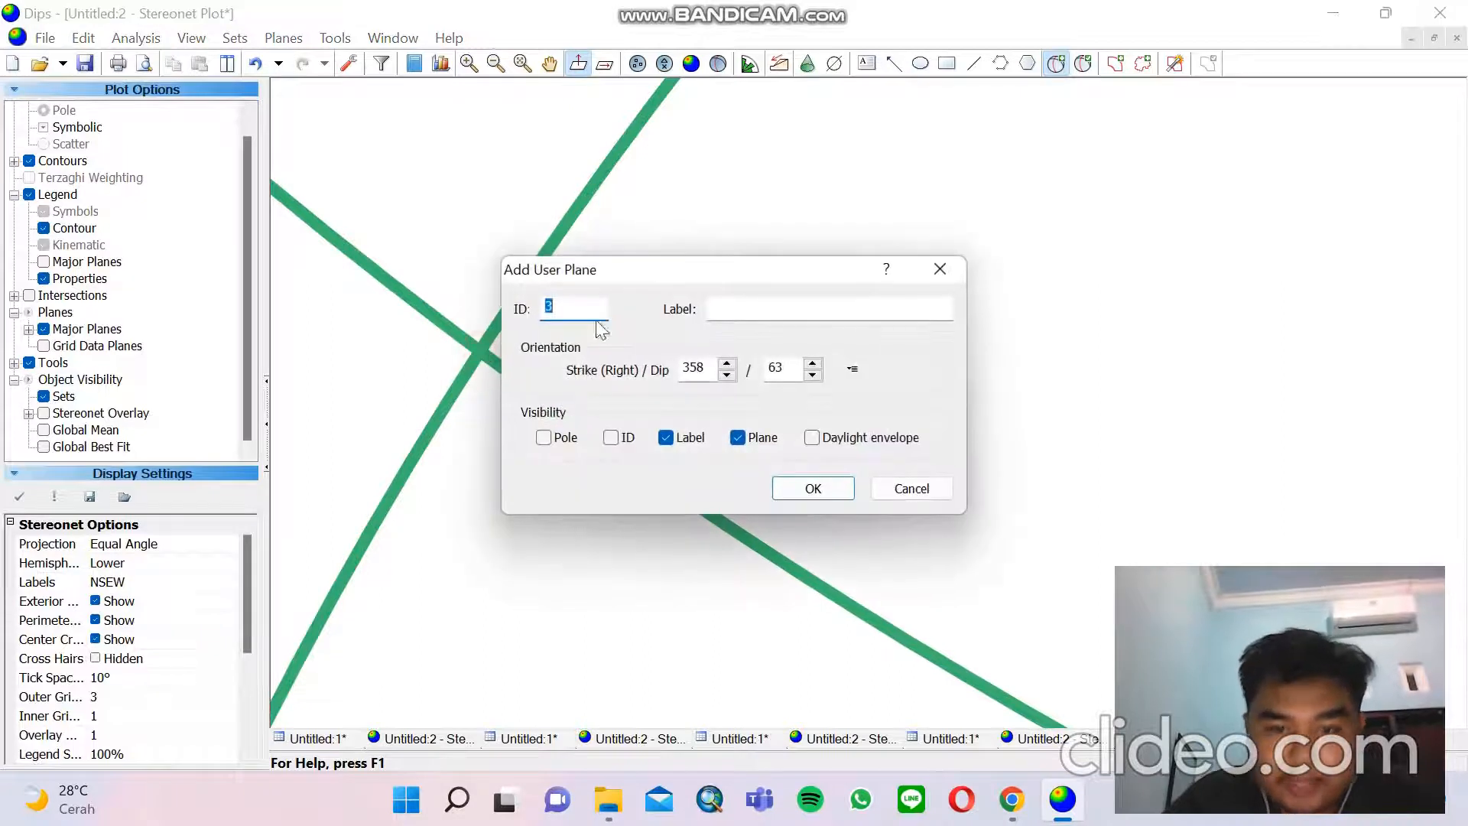
Label the new user plane Sigma 2, hide its plane, show its pole, and add it to the plot
click(760, 319)
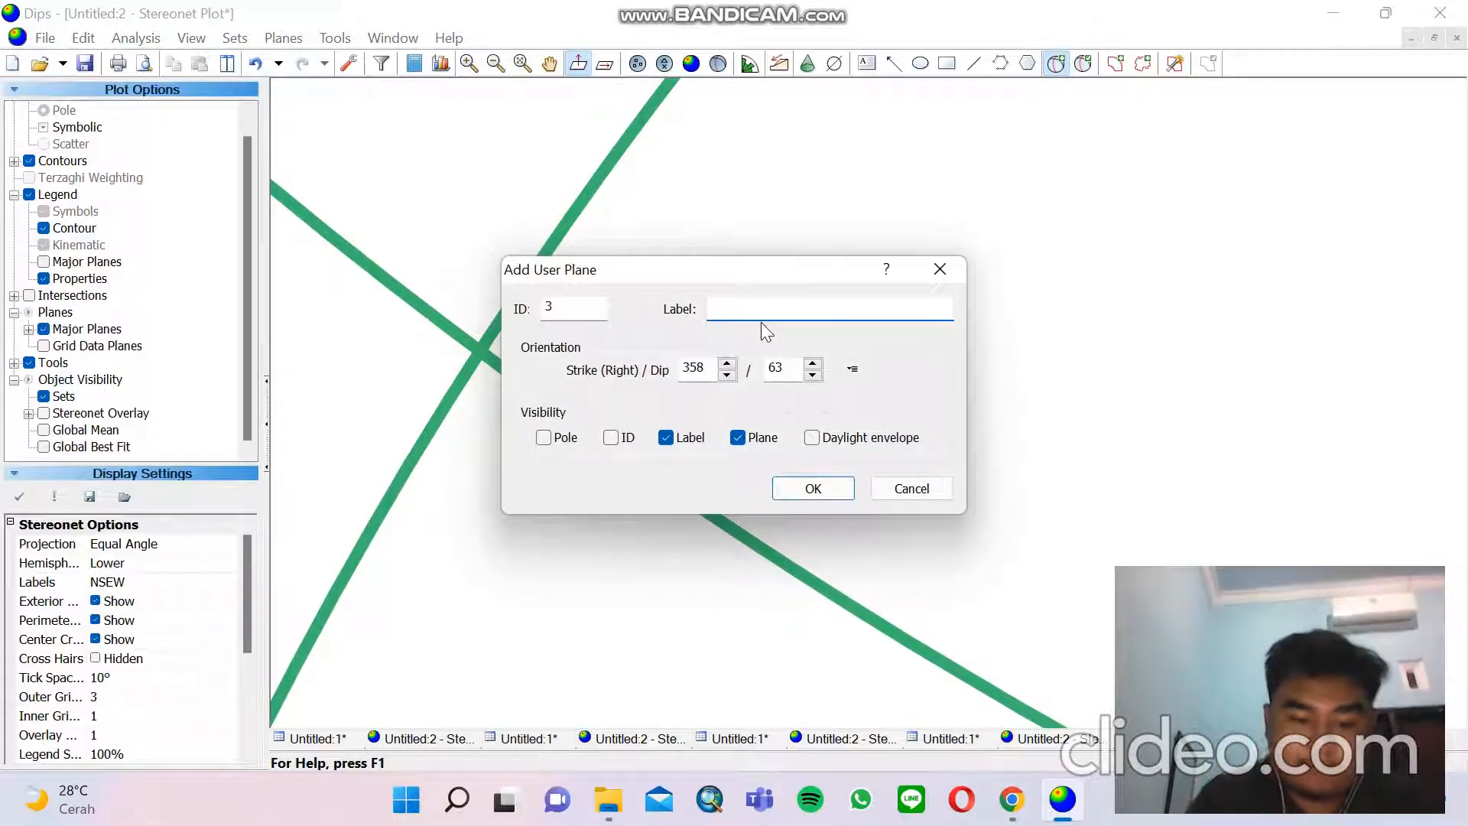
text(Sigma 2)
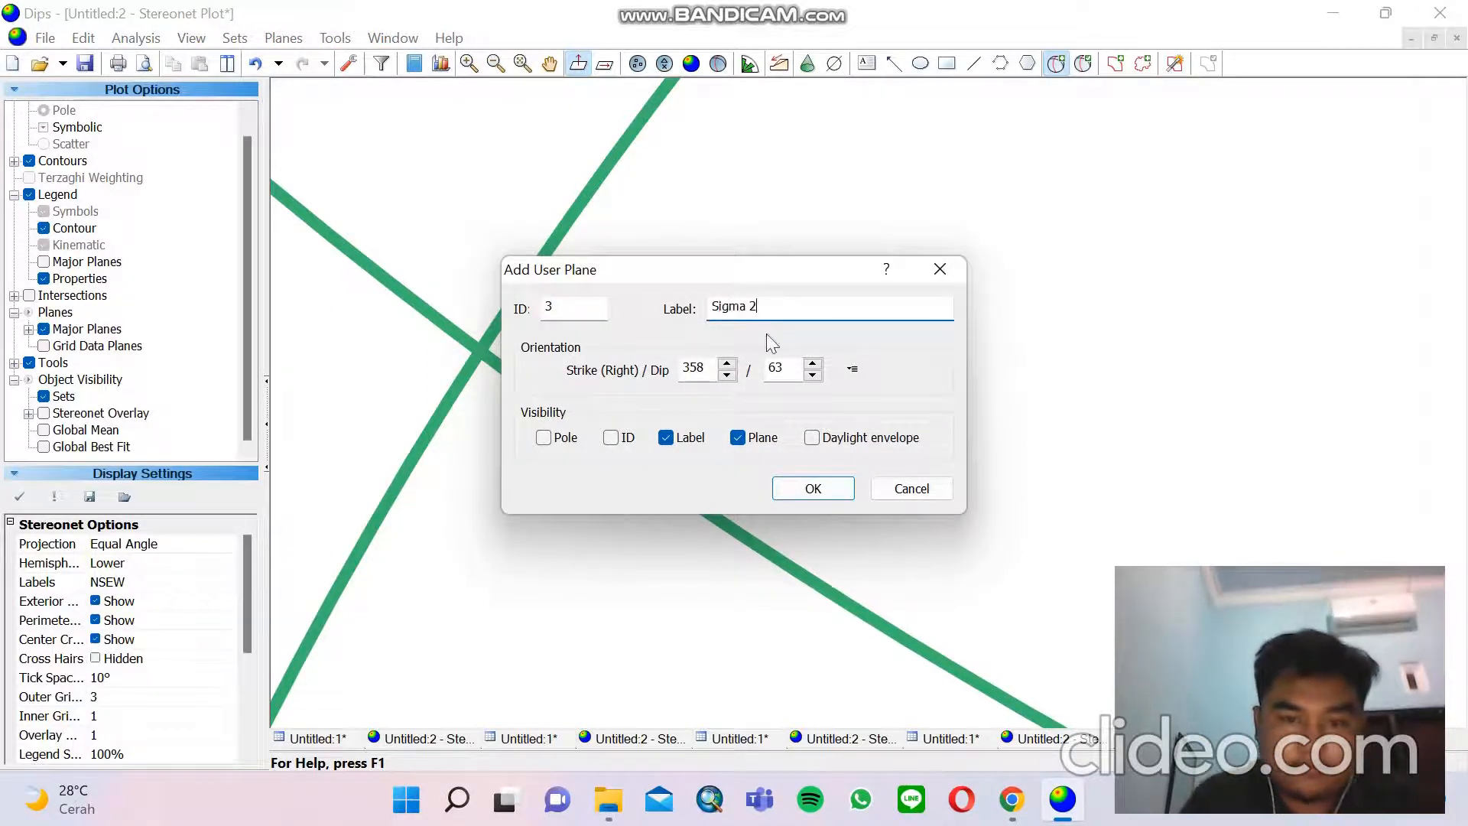
click(737, 438)
click(568, 442)
click(824, 488)
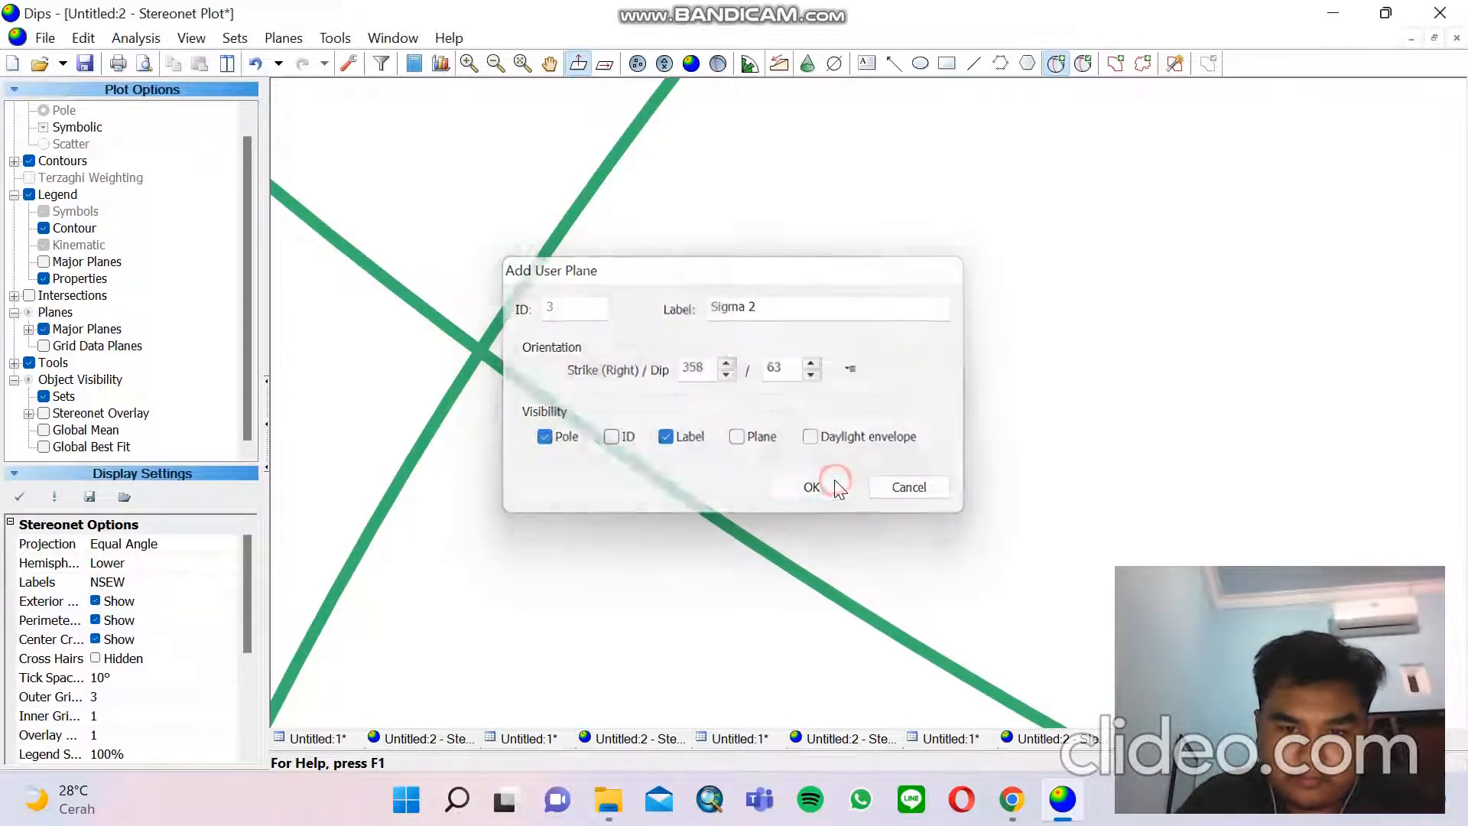
Place another user plane with its pole on the Sigma 2 point
scroll(801, 483, down, 2)
scroll(801, 483, down, 2)
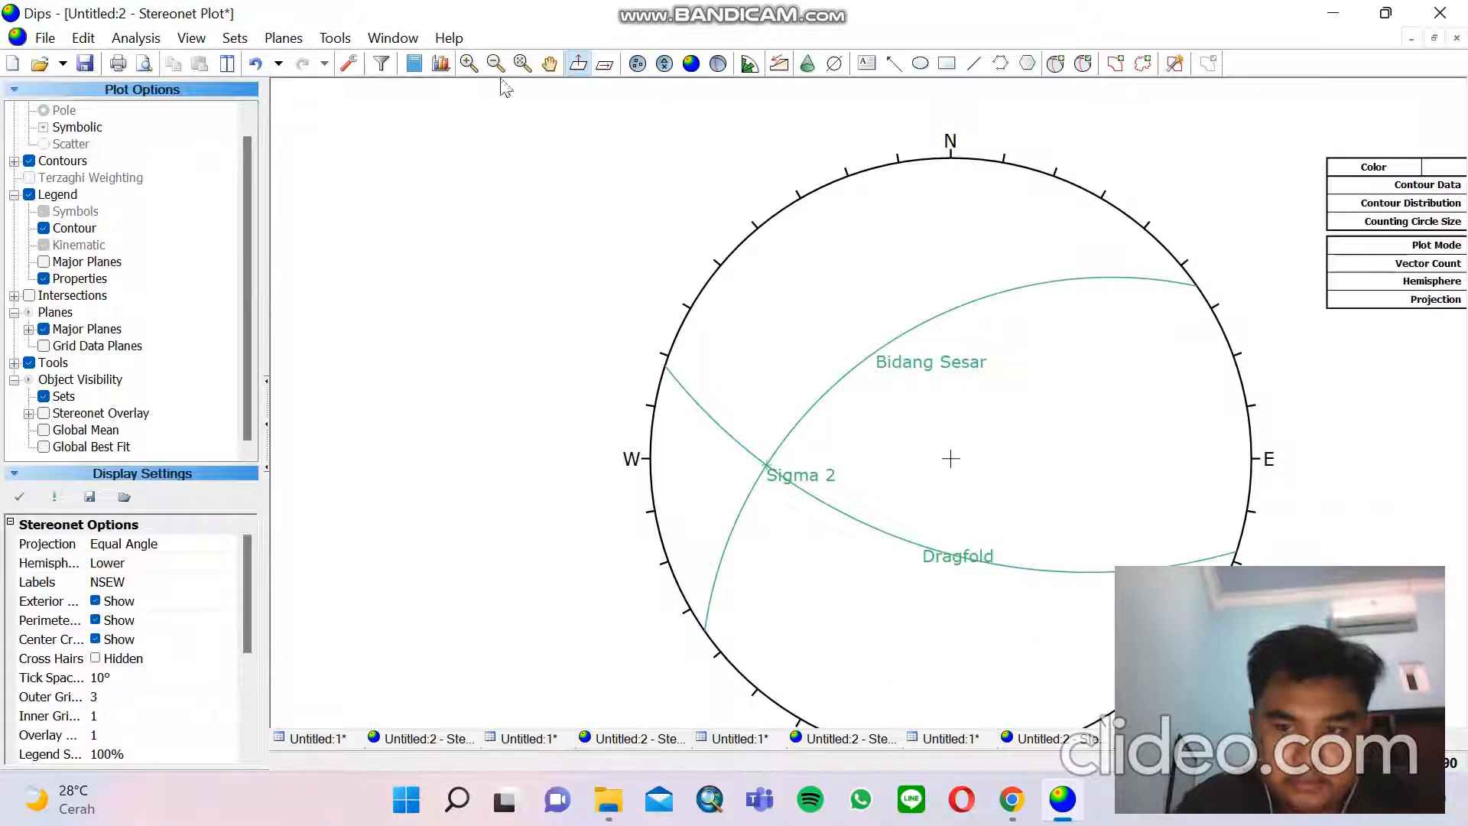
click(550, 63)
drag(801, 234, 781, 339)
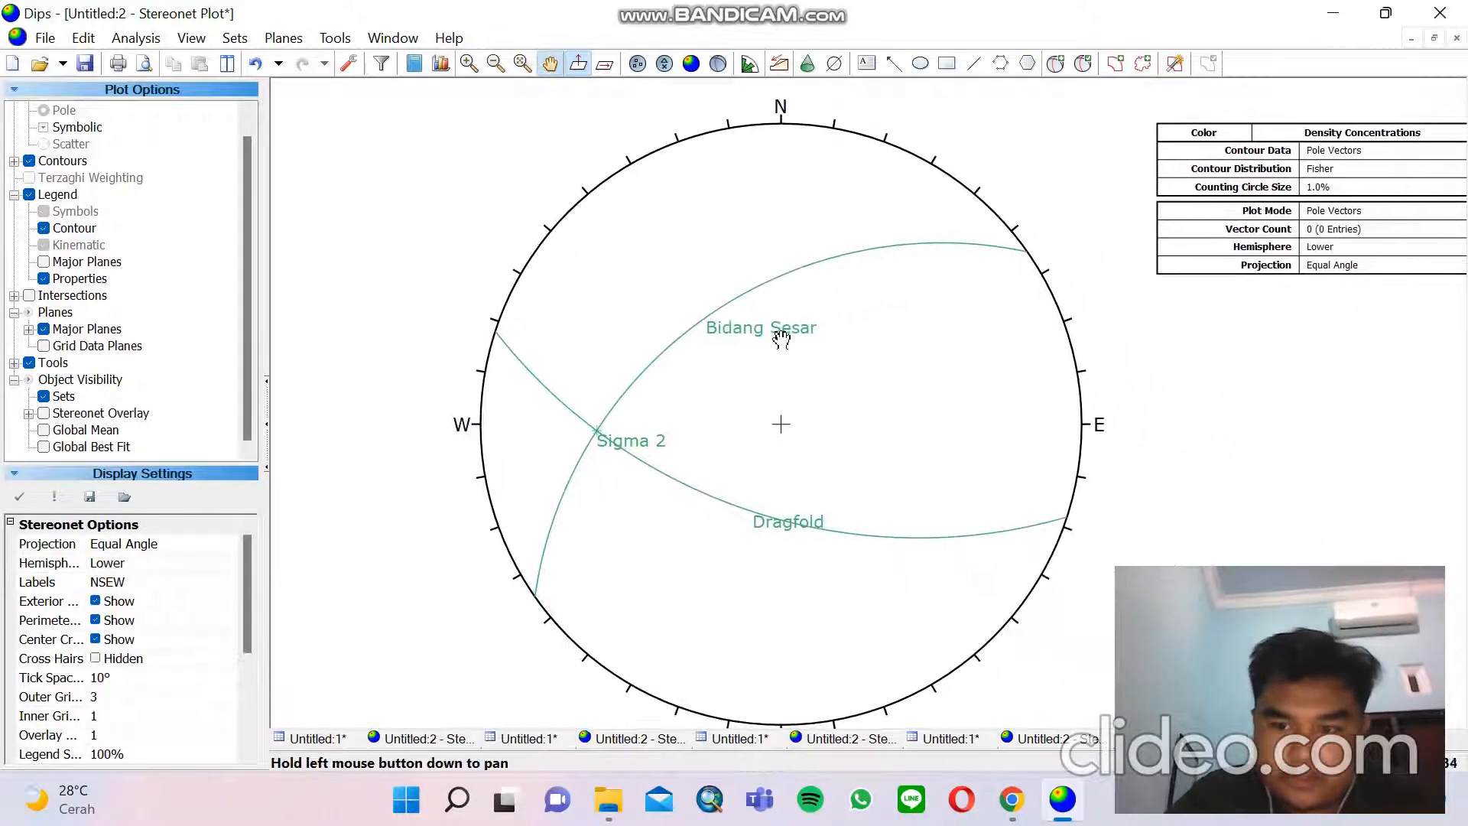
click(1056, 64)
scroll(579, 424, up, 3)
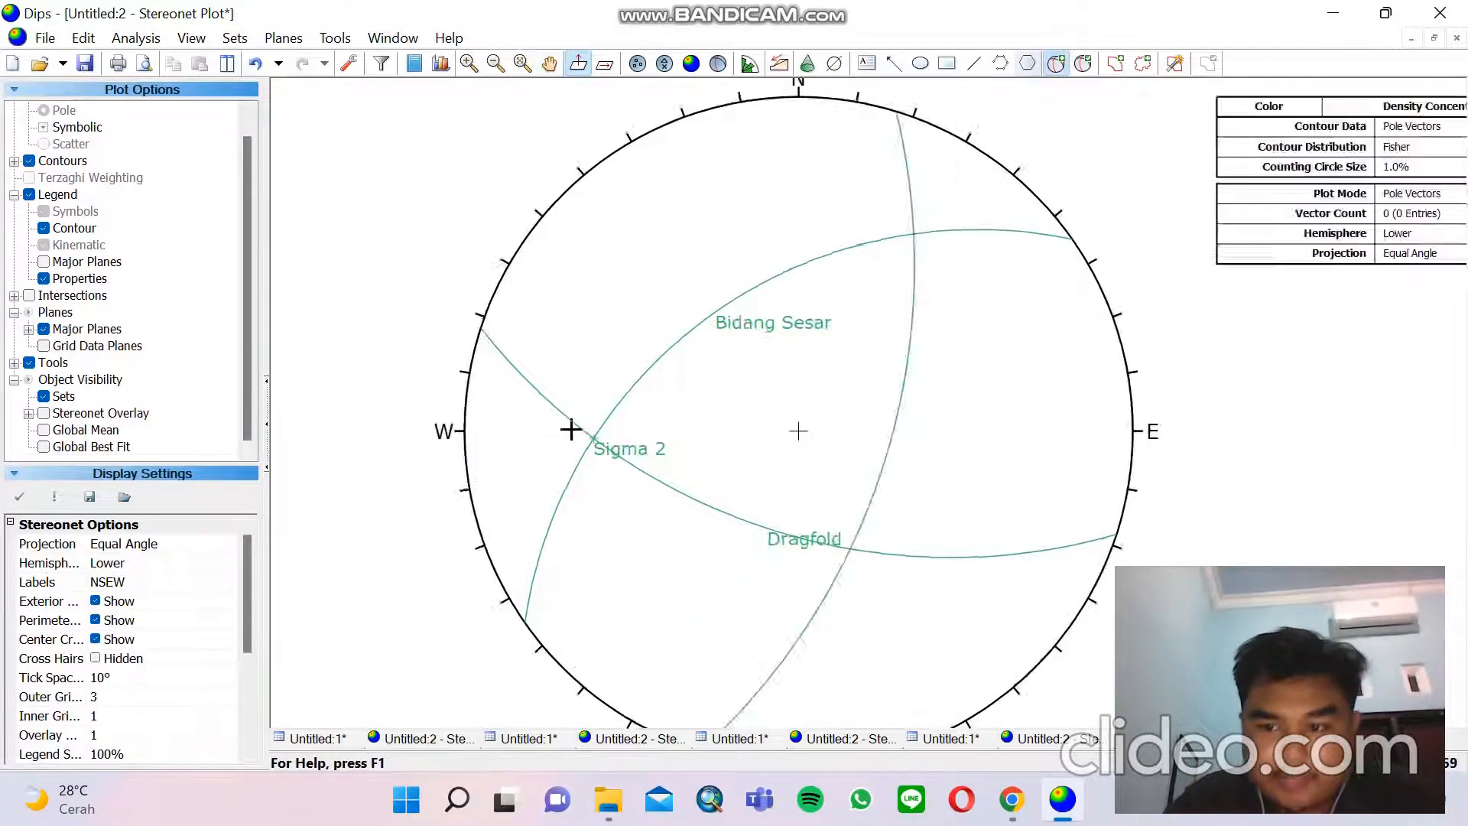
scroll(579, 424, up, 2)
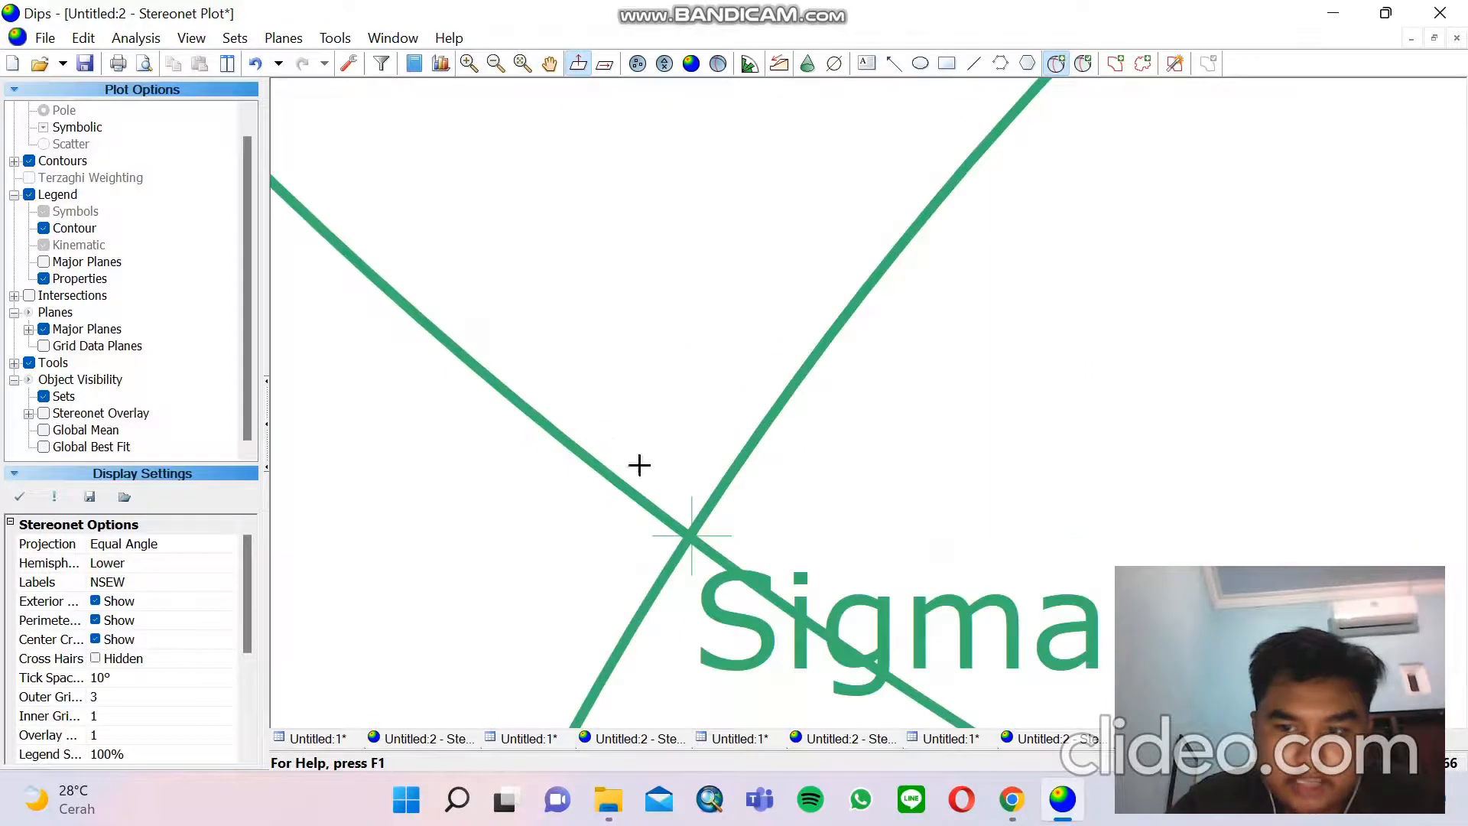
click(690, 537)
Label the user plane Bidang Bantu and add it with only its pole and label shown
click(781, 309)
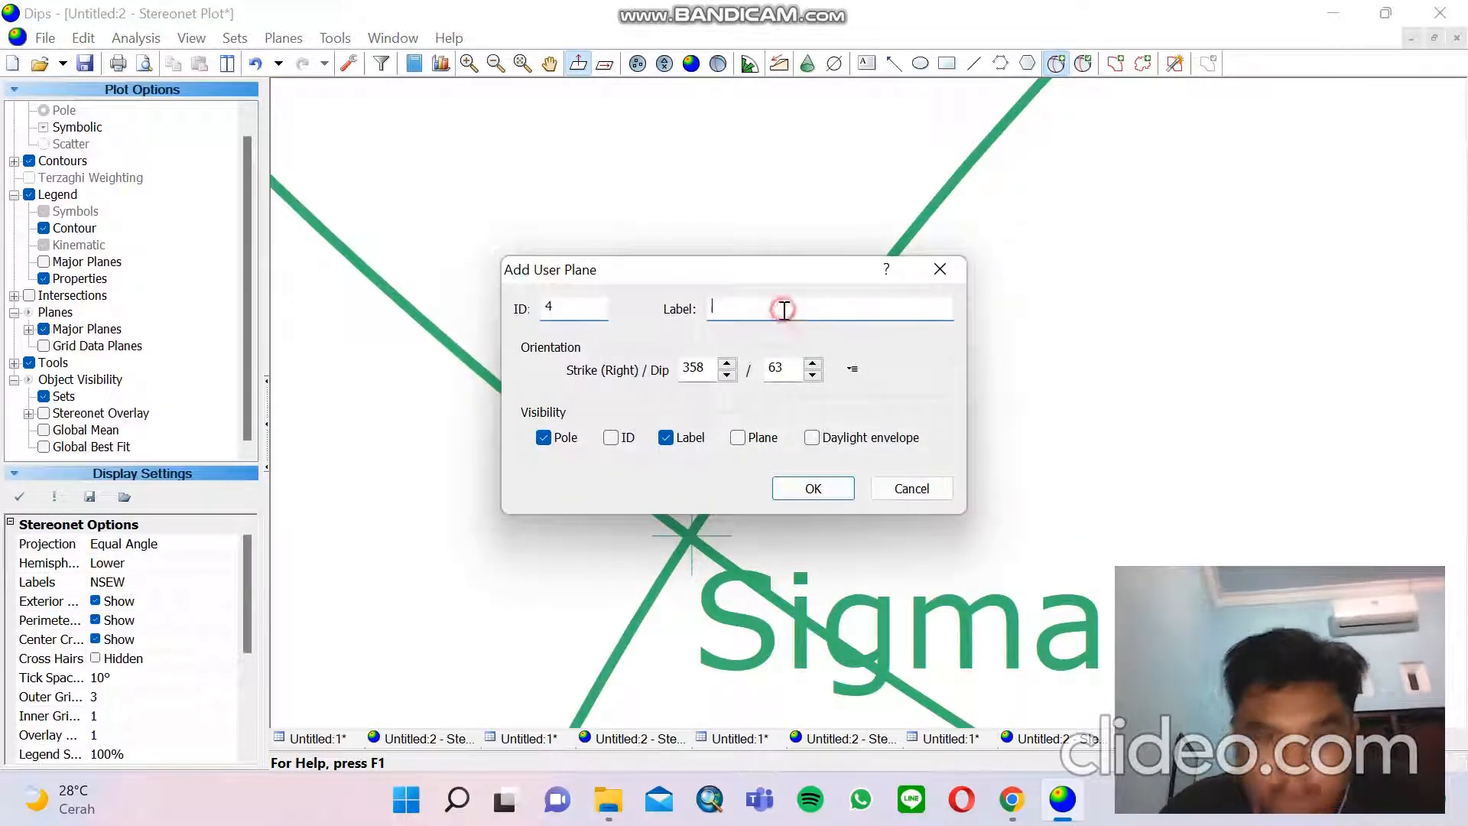
text(Bid)
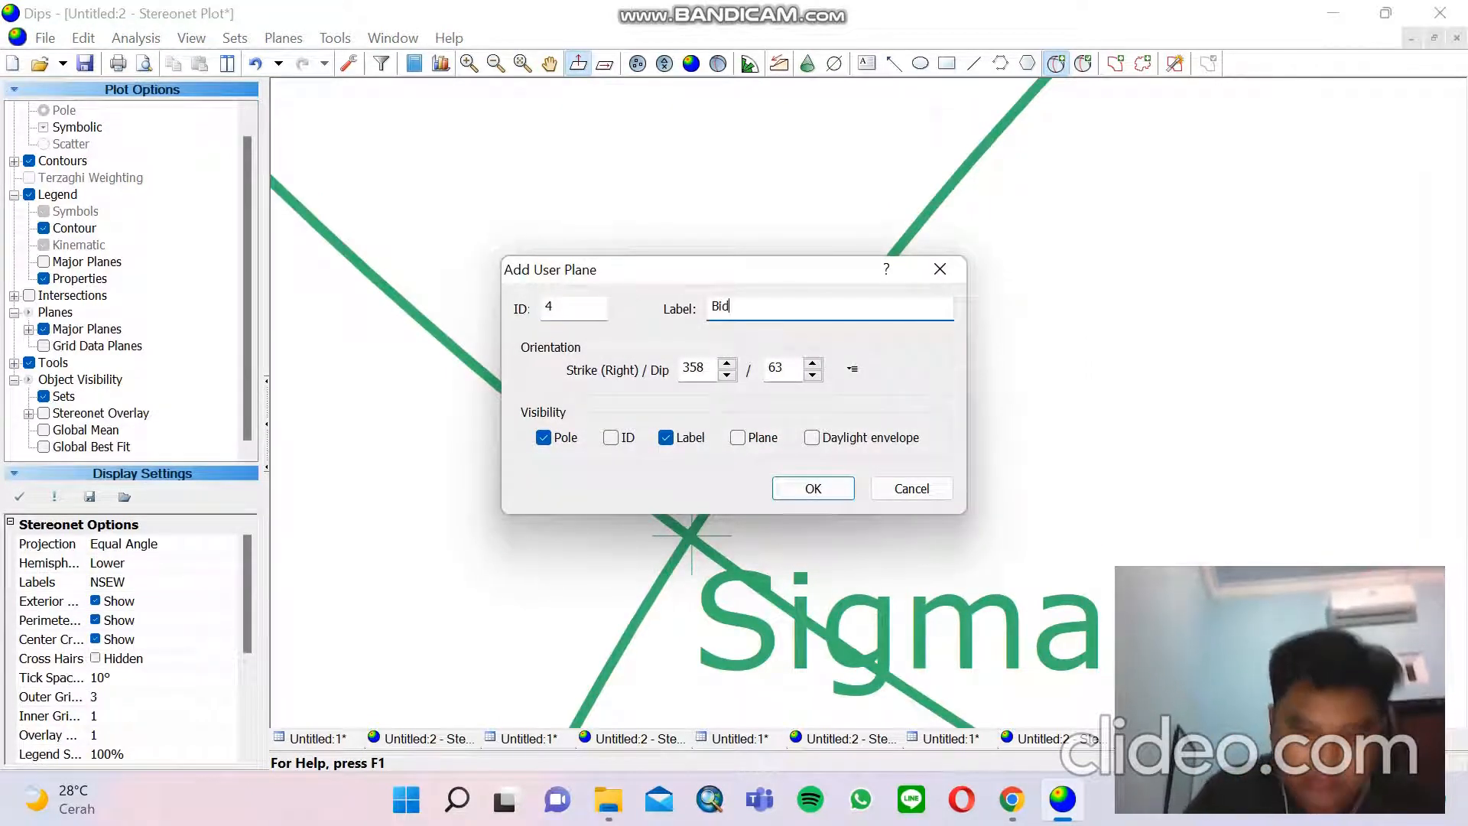
text(ang Babtu)
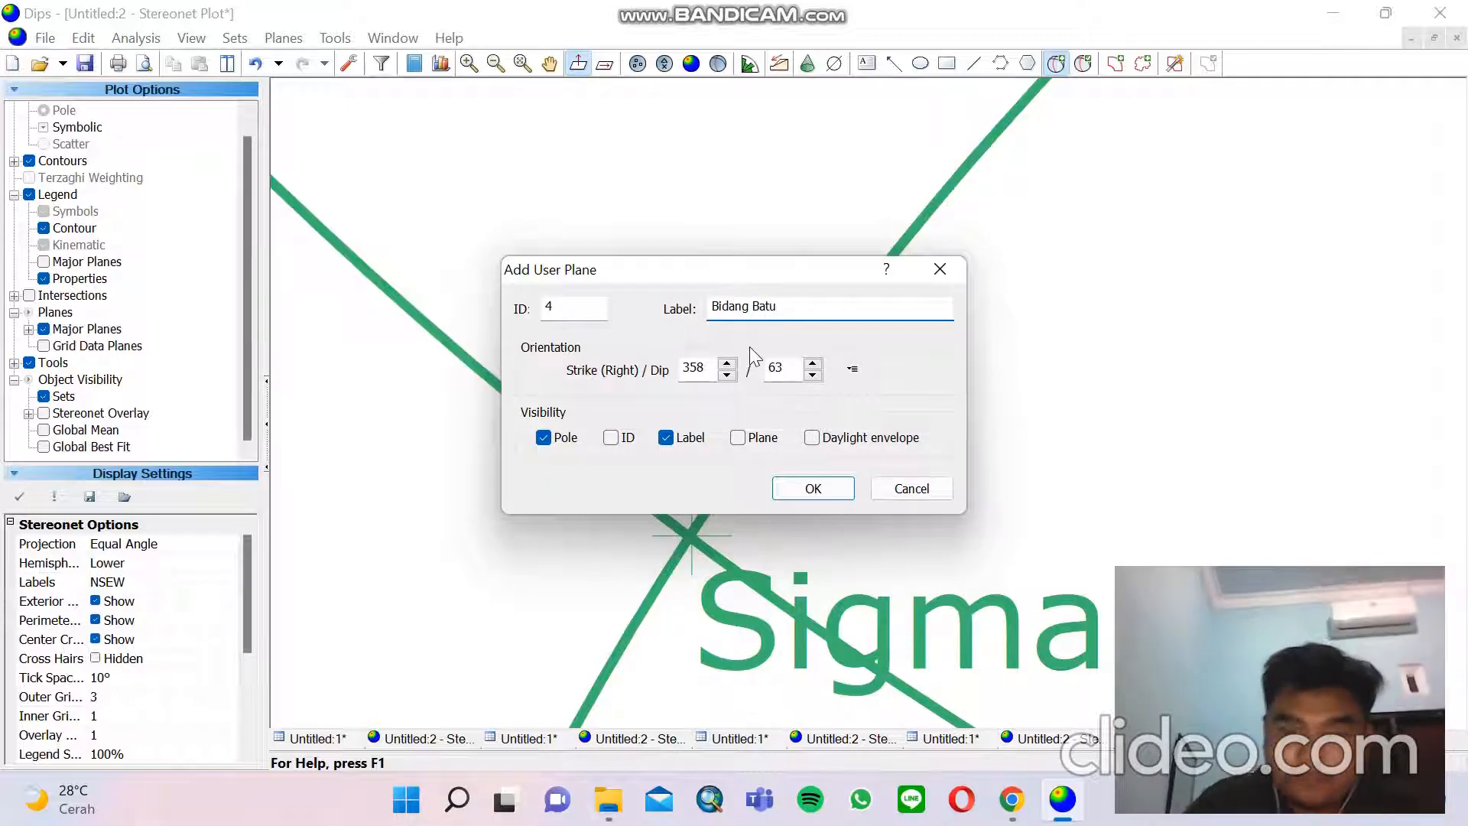
key(BackSpace)
key(BackSpace)
text(btu)
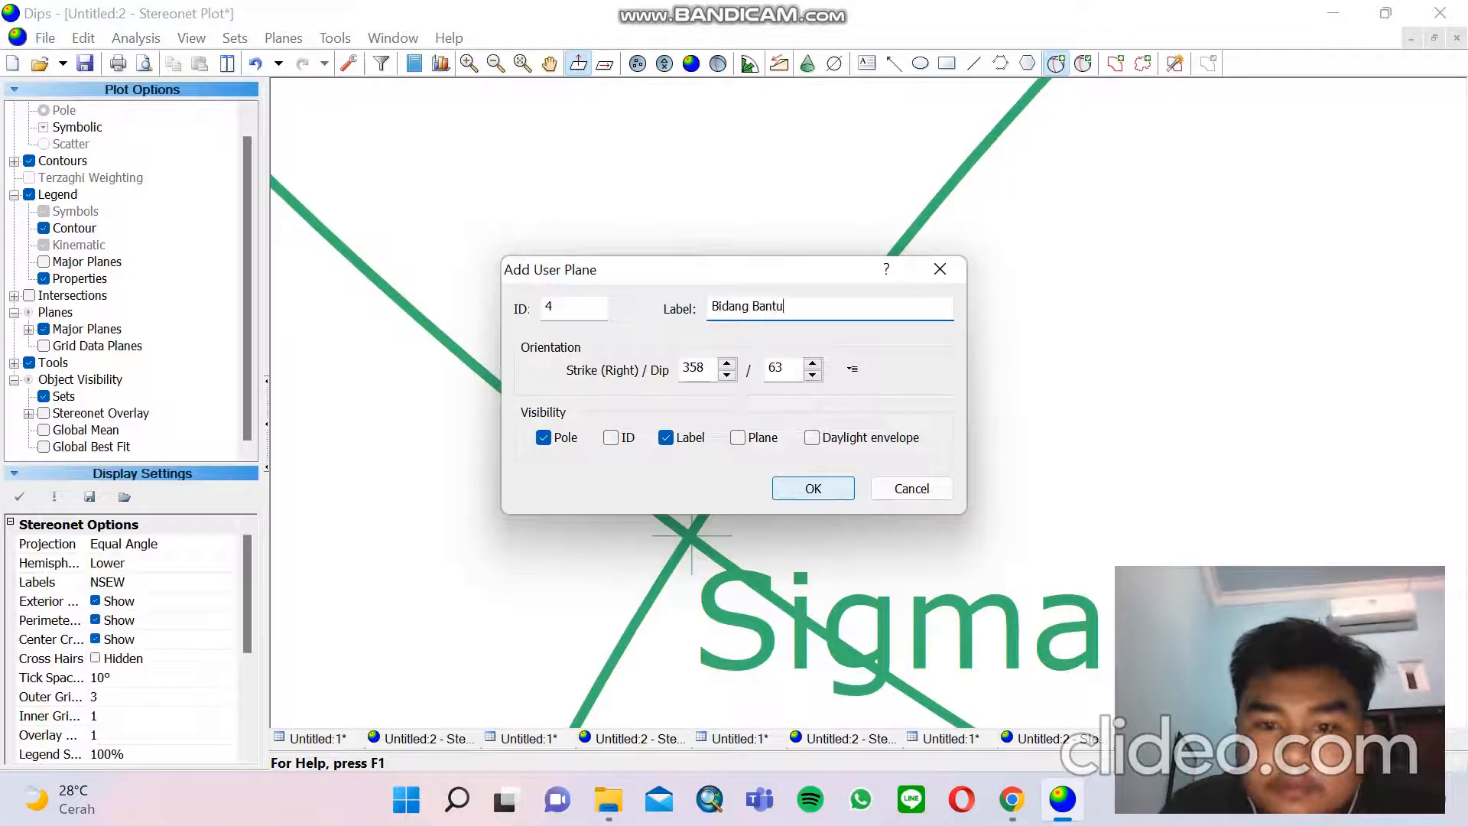
click(796, 489)
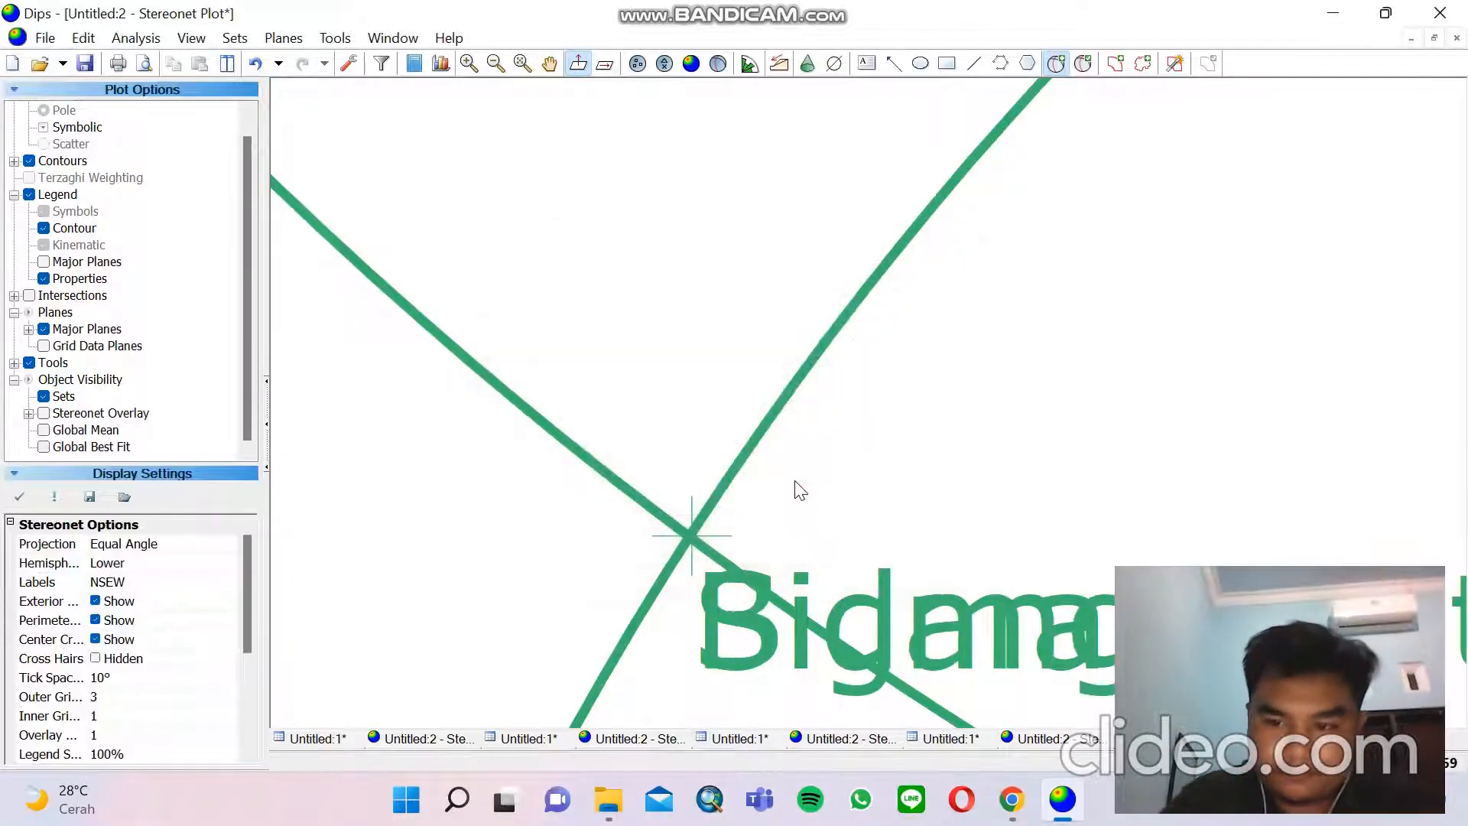
Undo the addition of the Bidang Bantu user plane
scroll(796, 490, down, 3)
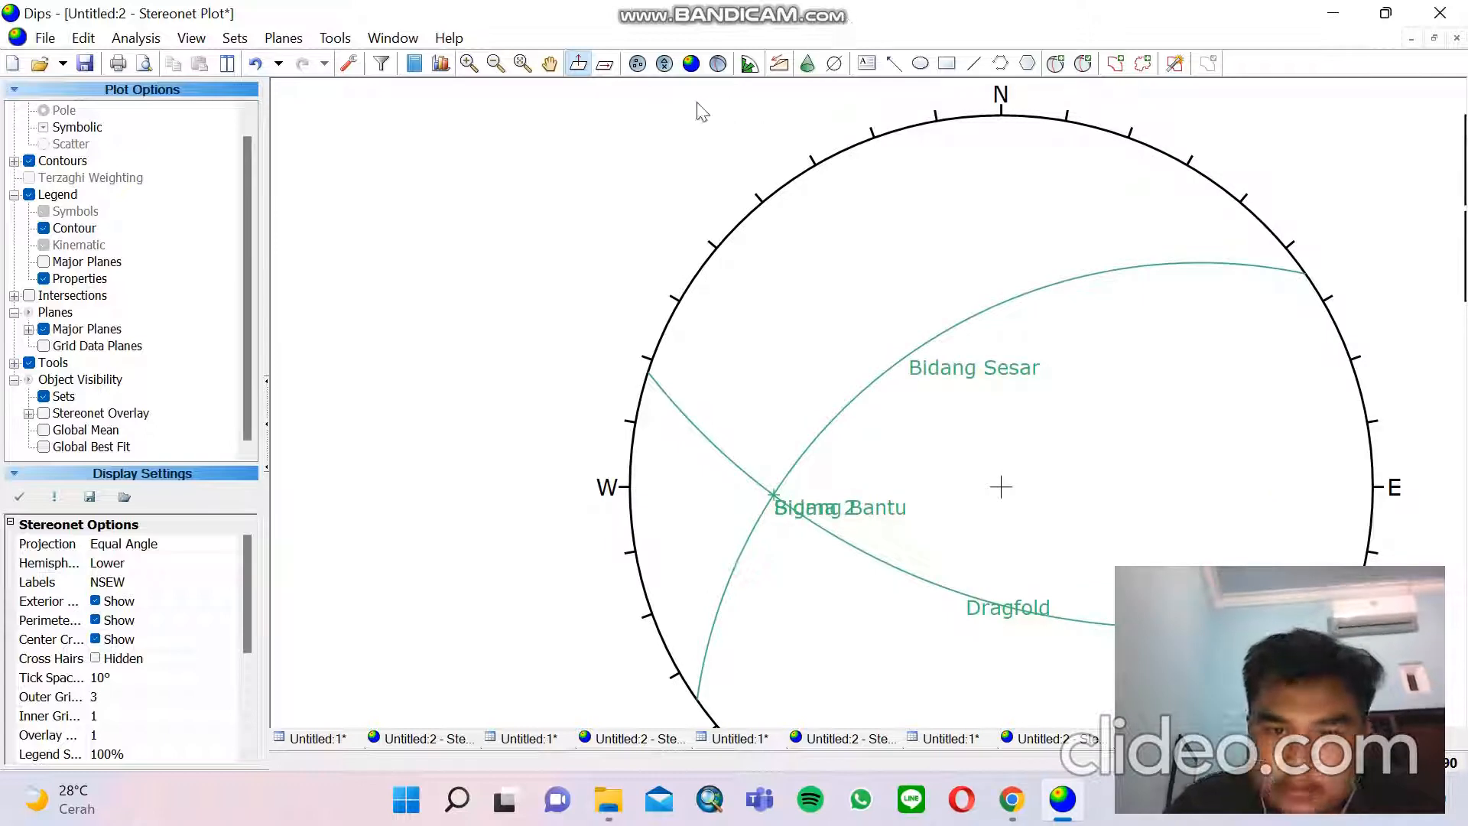
click(235, 37)
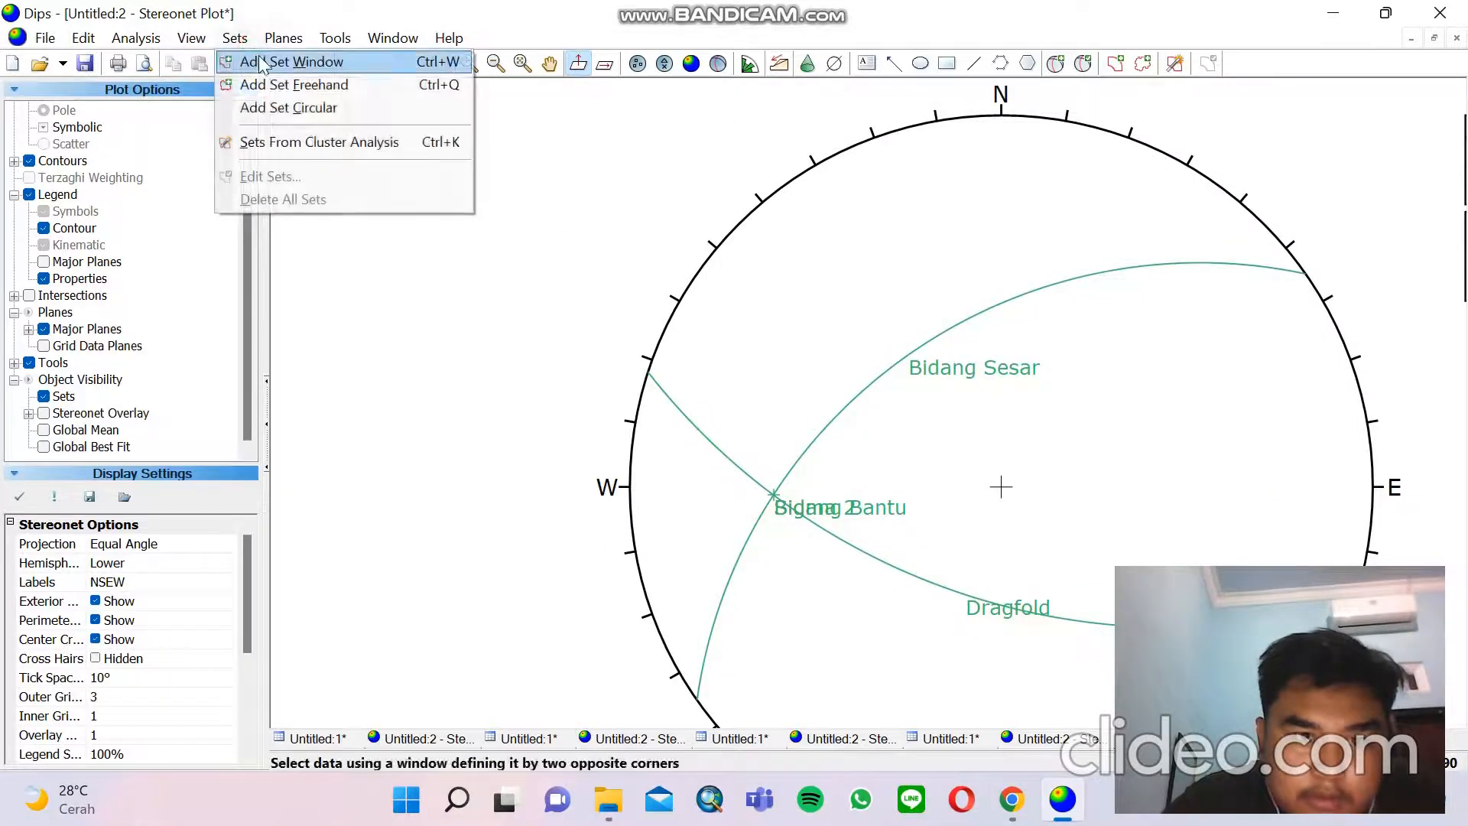
click(553, 150)
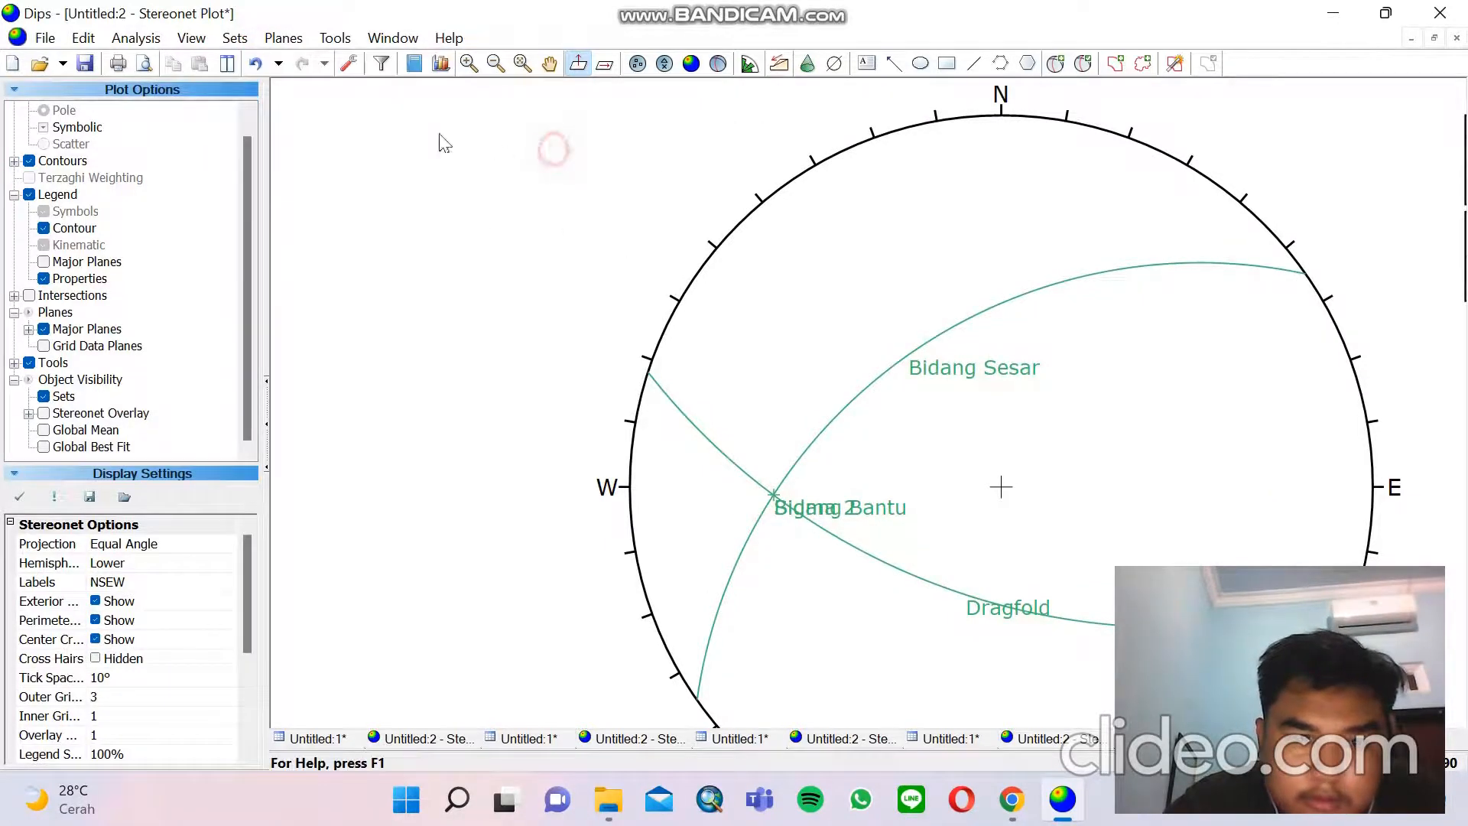
click(255, 64)
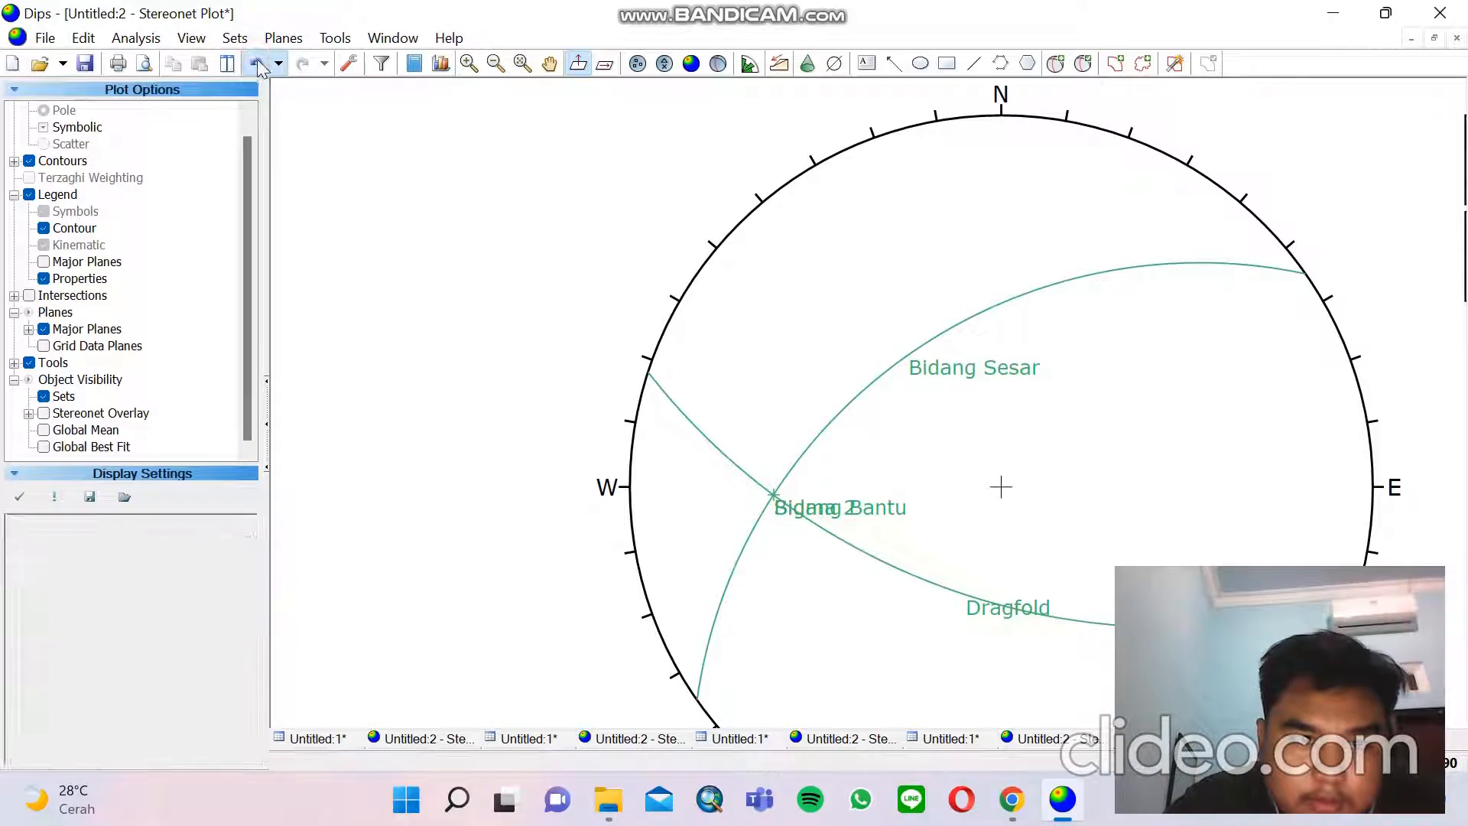
Place a user plane again with its pole at the Sigma 2 intersection point
click(1056, 64)
scroll(879, 478, up, 3)
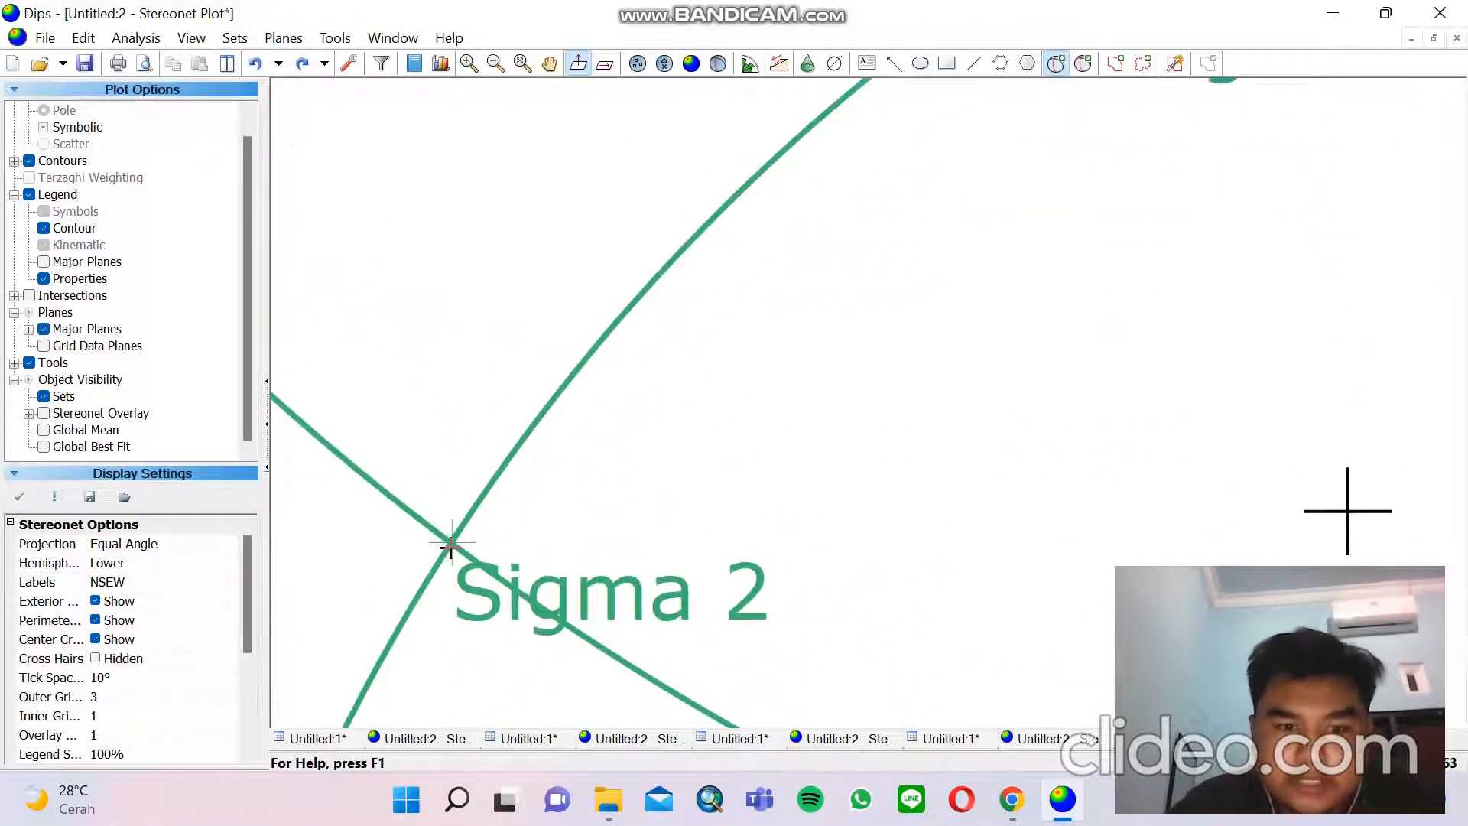
click(451, 544)
Label the user plane Bidang Bantu and add it with its plane and label shown and its pole hidden
click(789, 299)
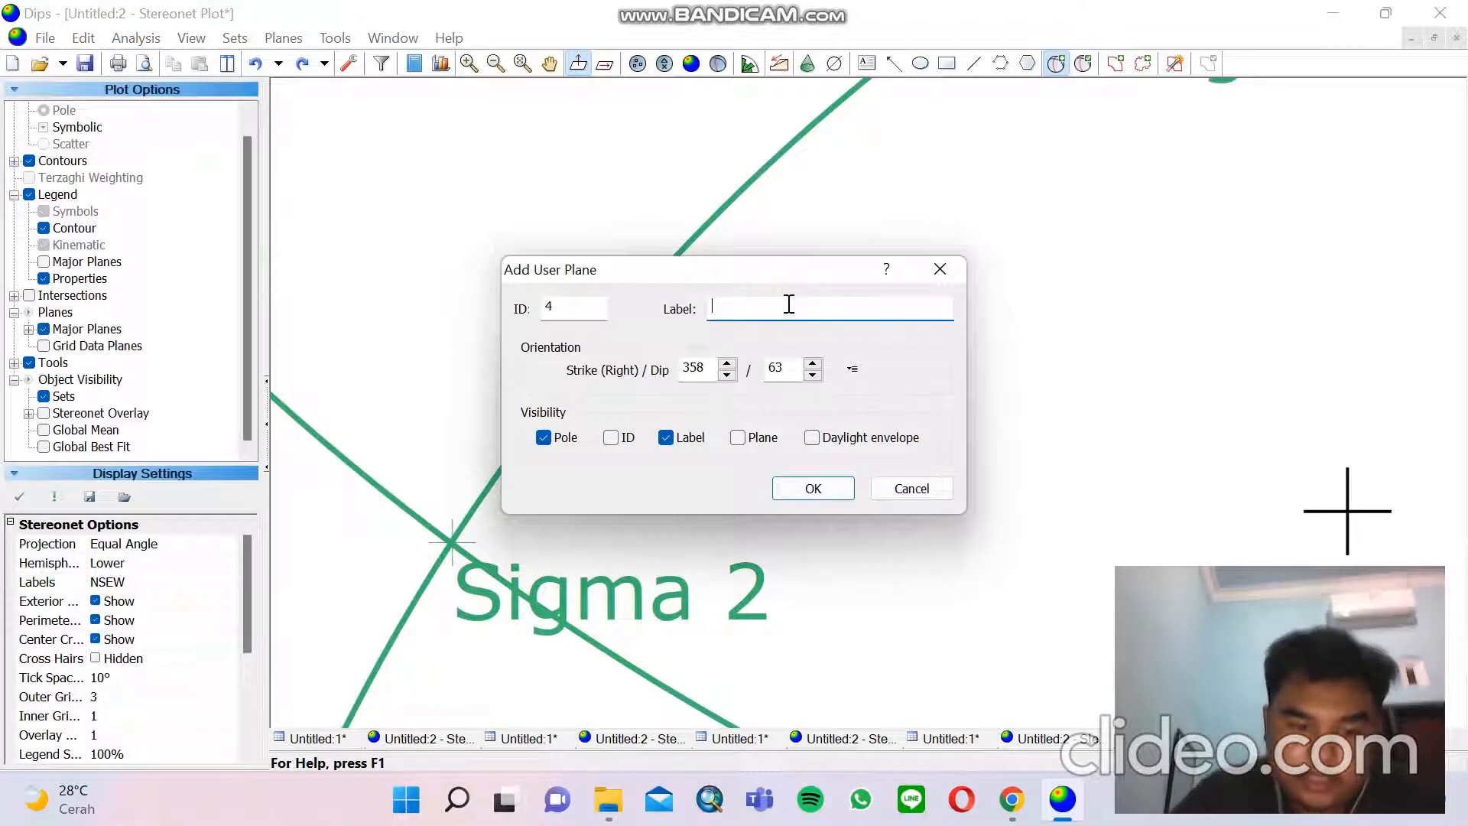
text(Sigma)
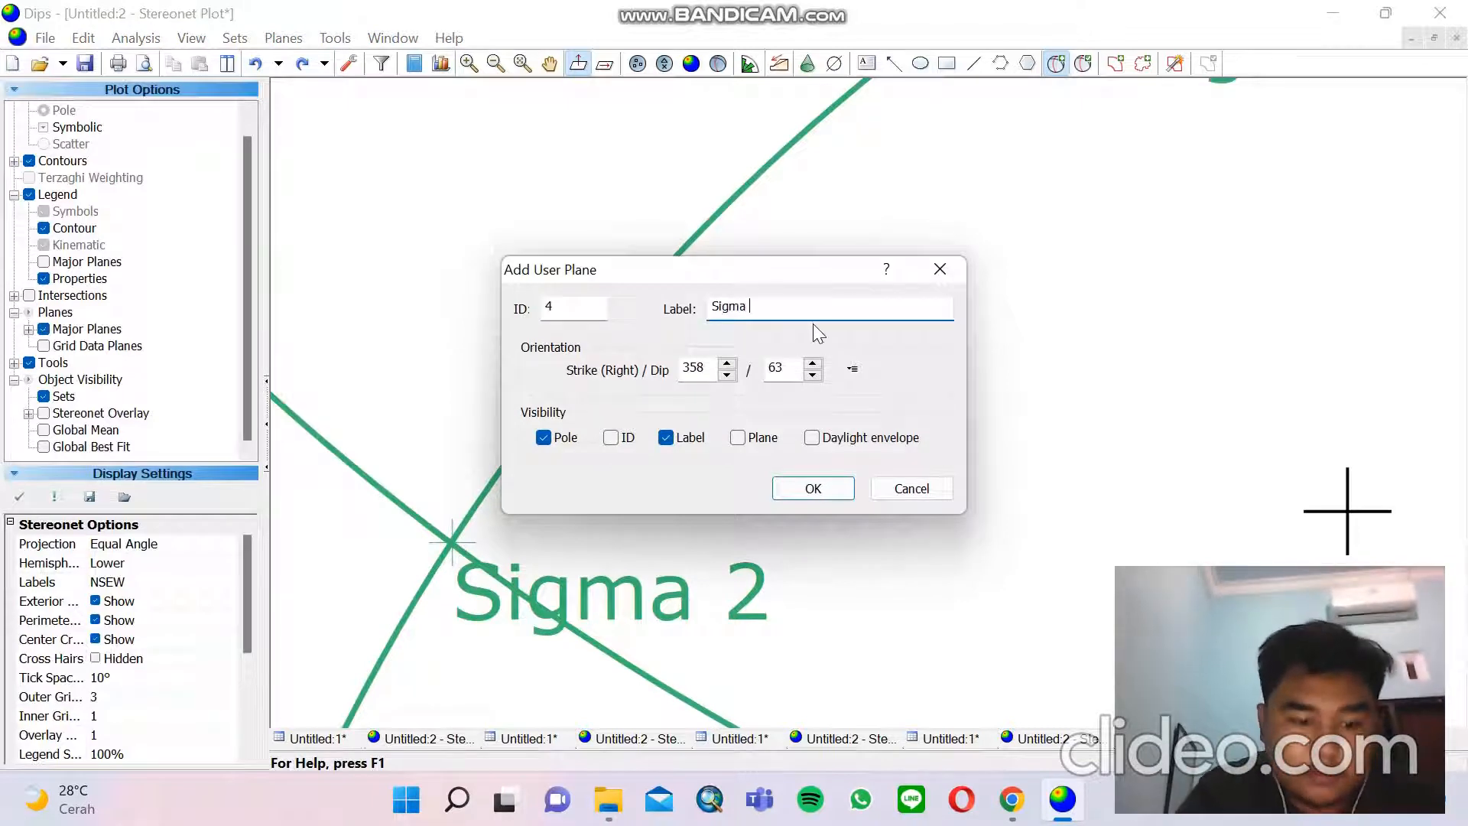
key(BackSpace)
key(BackSpace)
key(BackSpace)
key(BackSpace)
key(BackSpace)
key(BackSpace)
text(B)
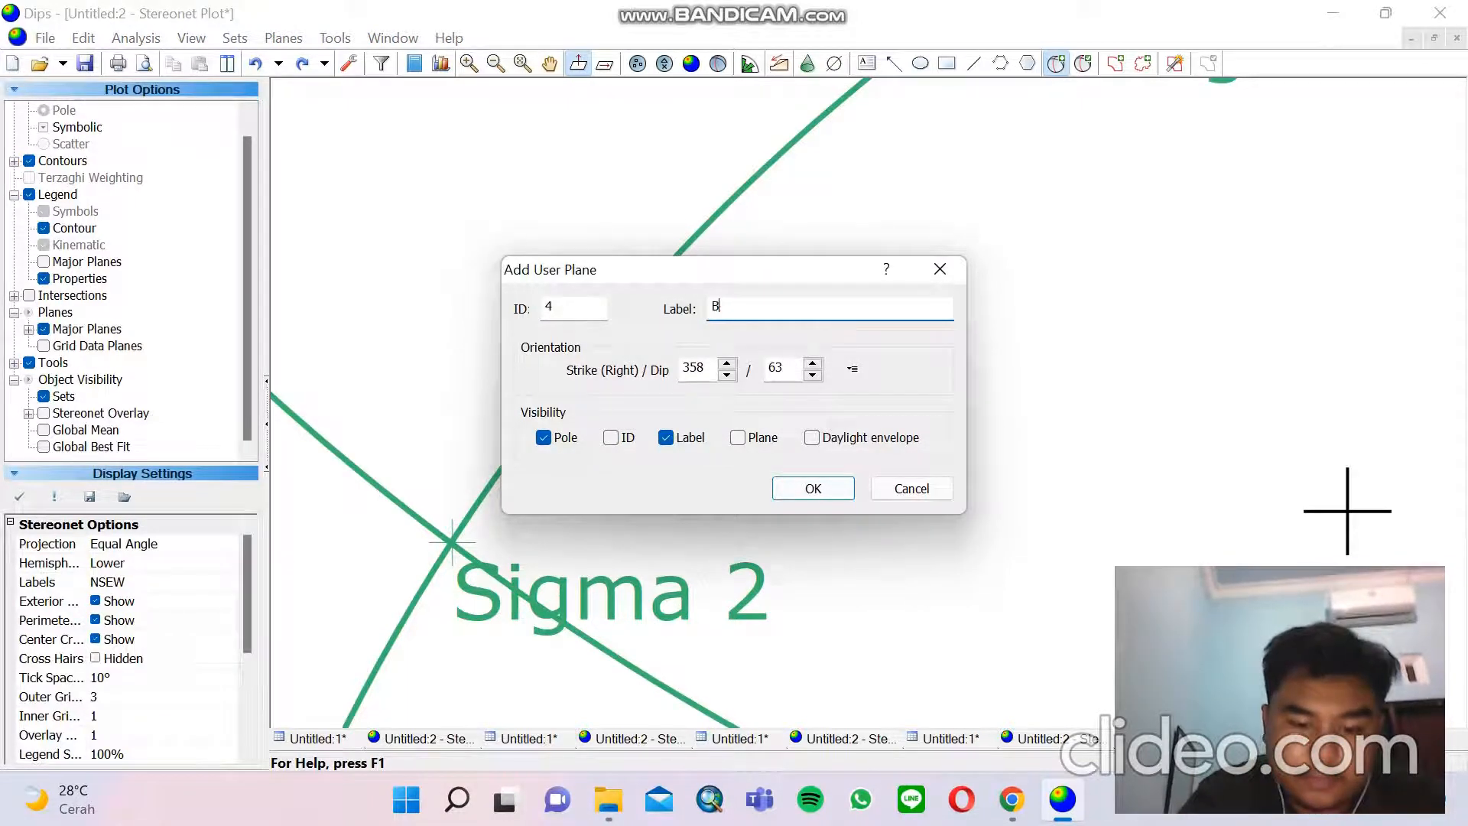
text(idang Bantu)
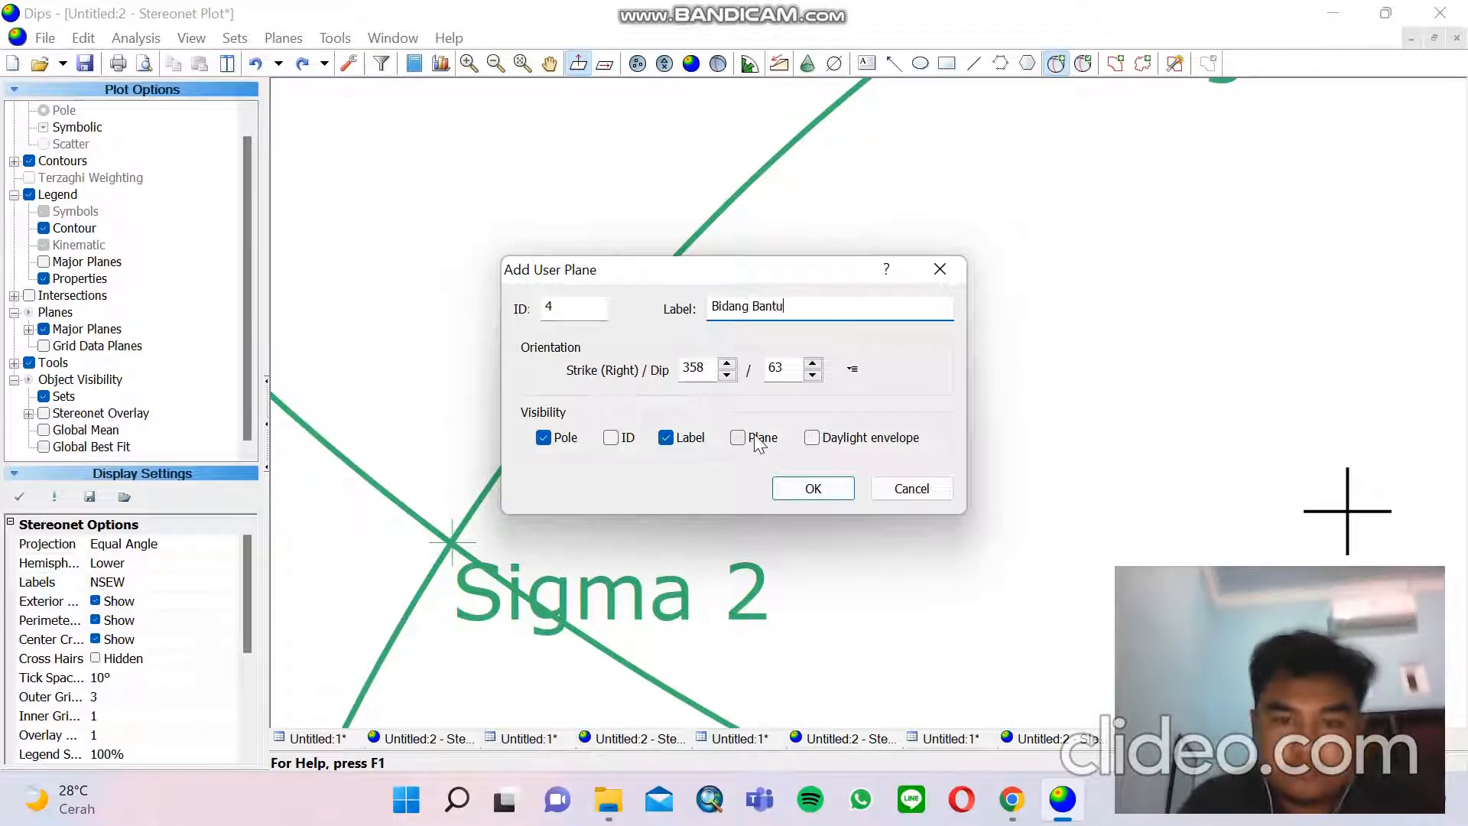
click(750, 446)
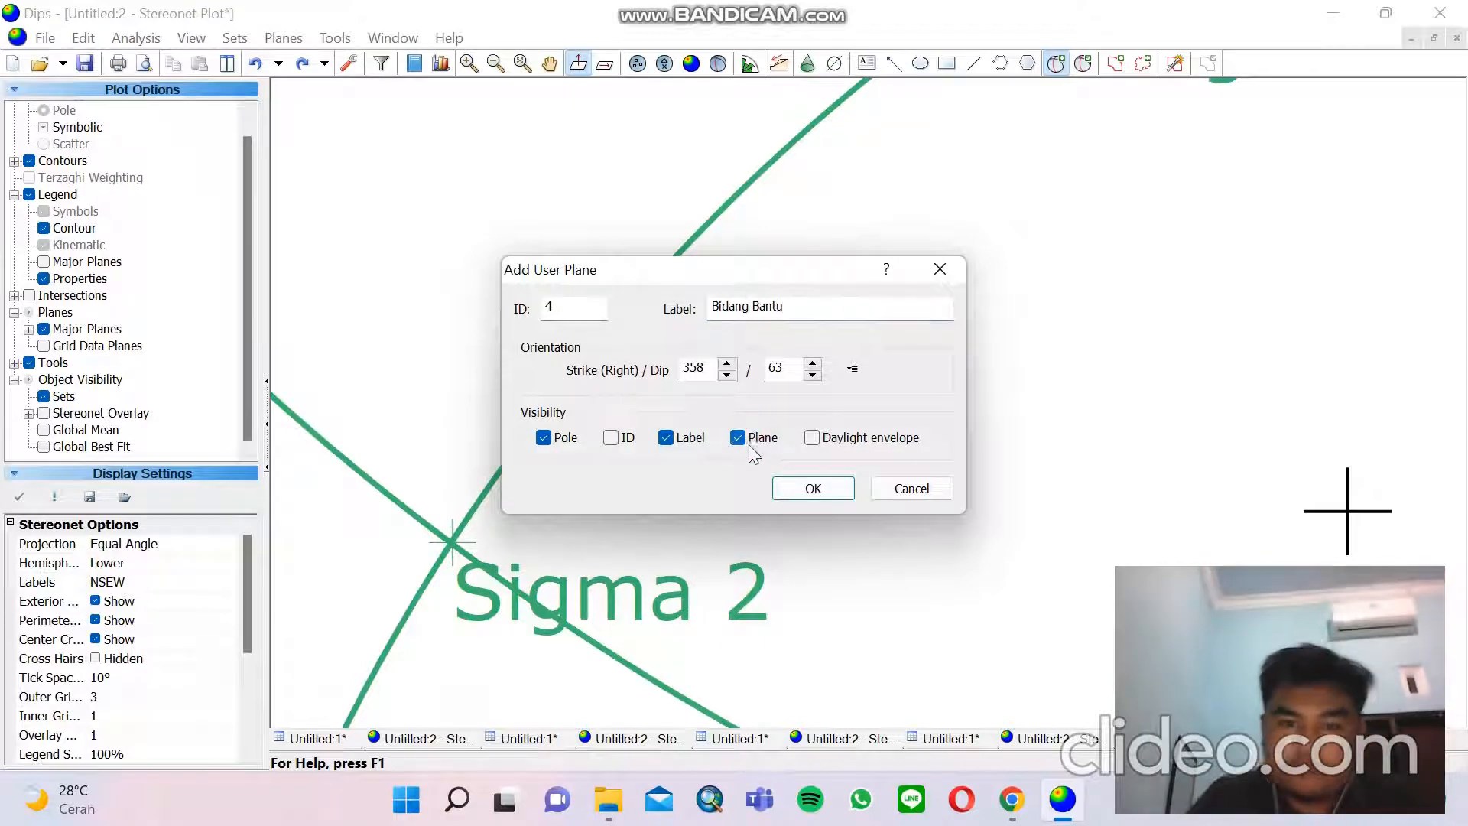
click(560, 439)
click(807, 488)
scroll(744, 451, down, 14)
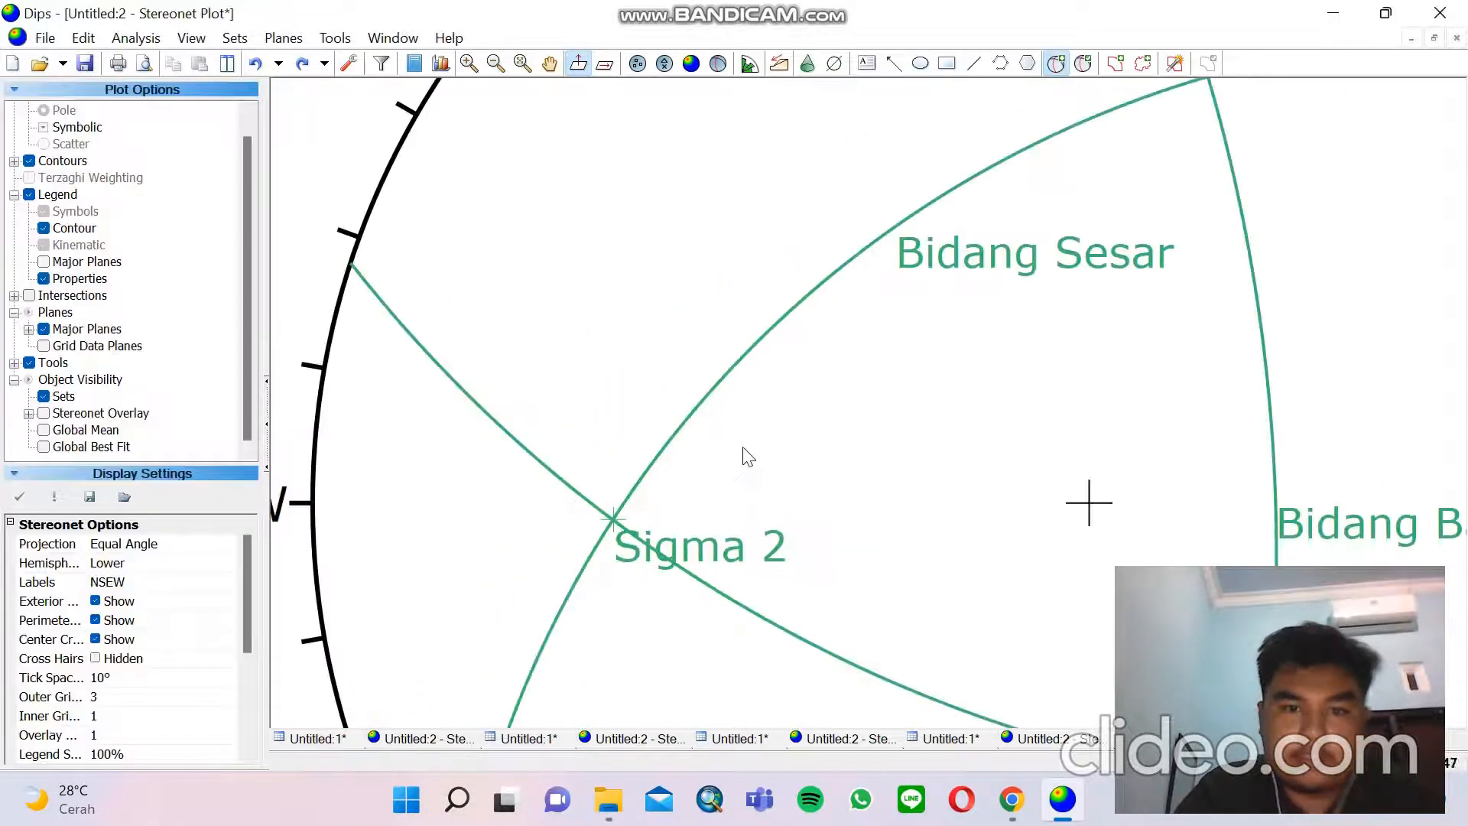
scroll(732, 432, down, 1)
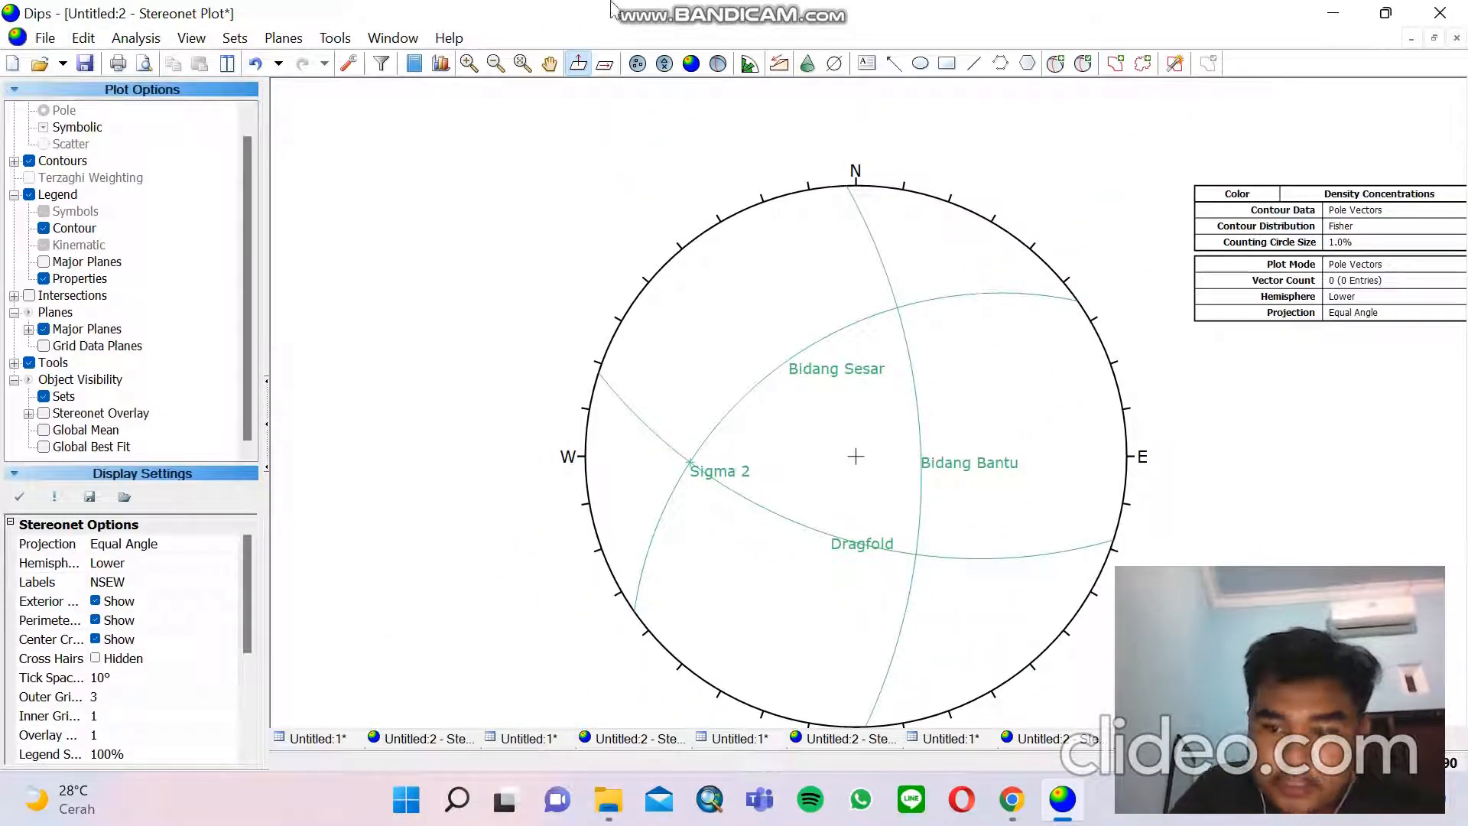
click(337, 38)
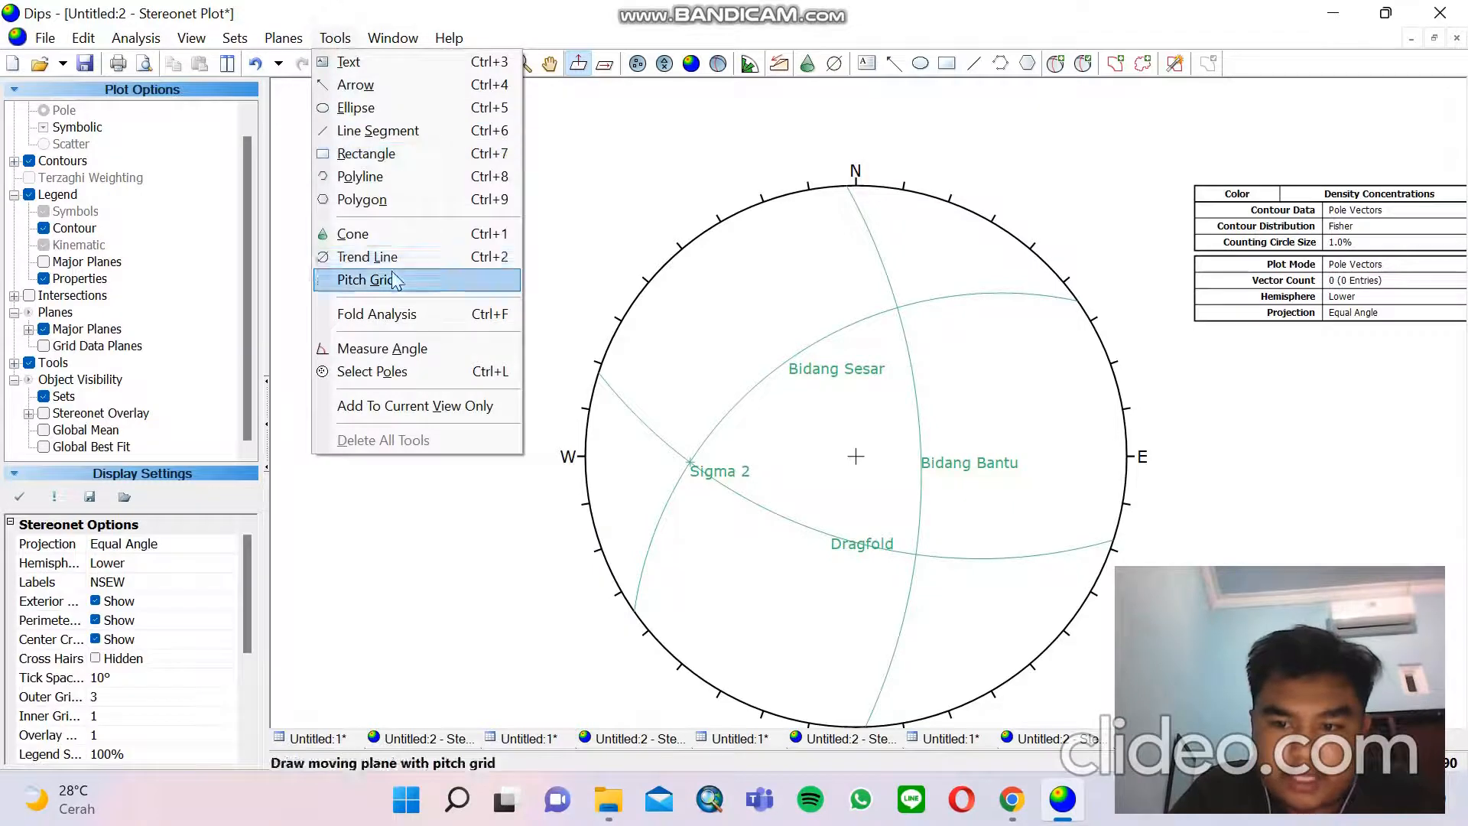
click(367, 257)
click(335, 38)
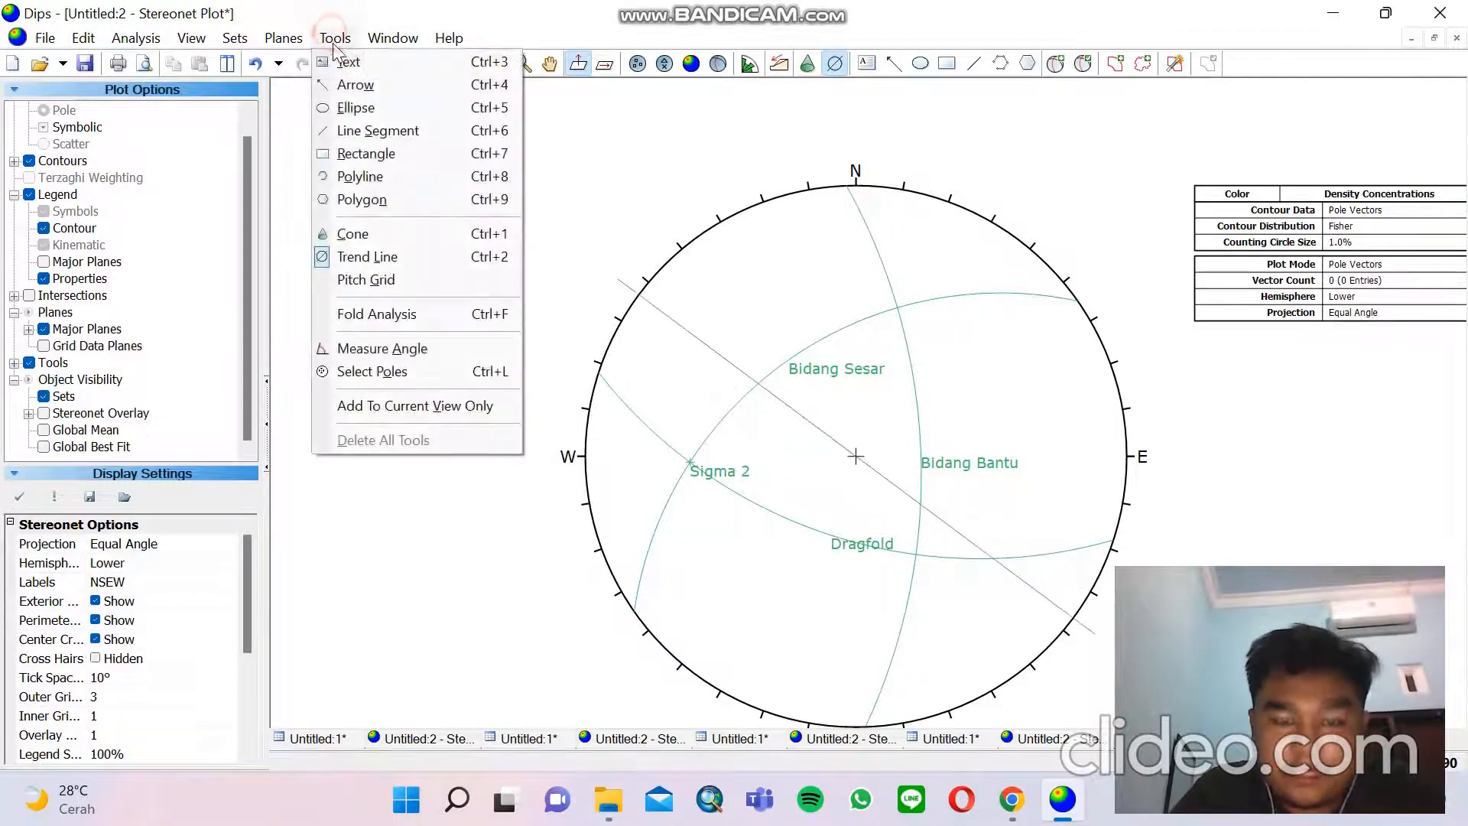
click(359, 257)
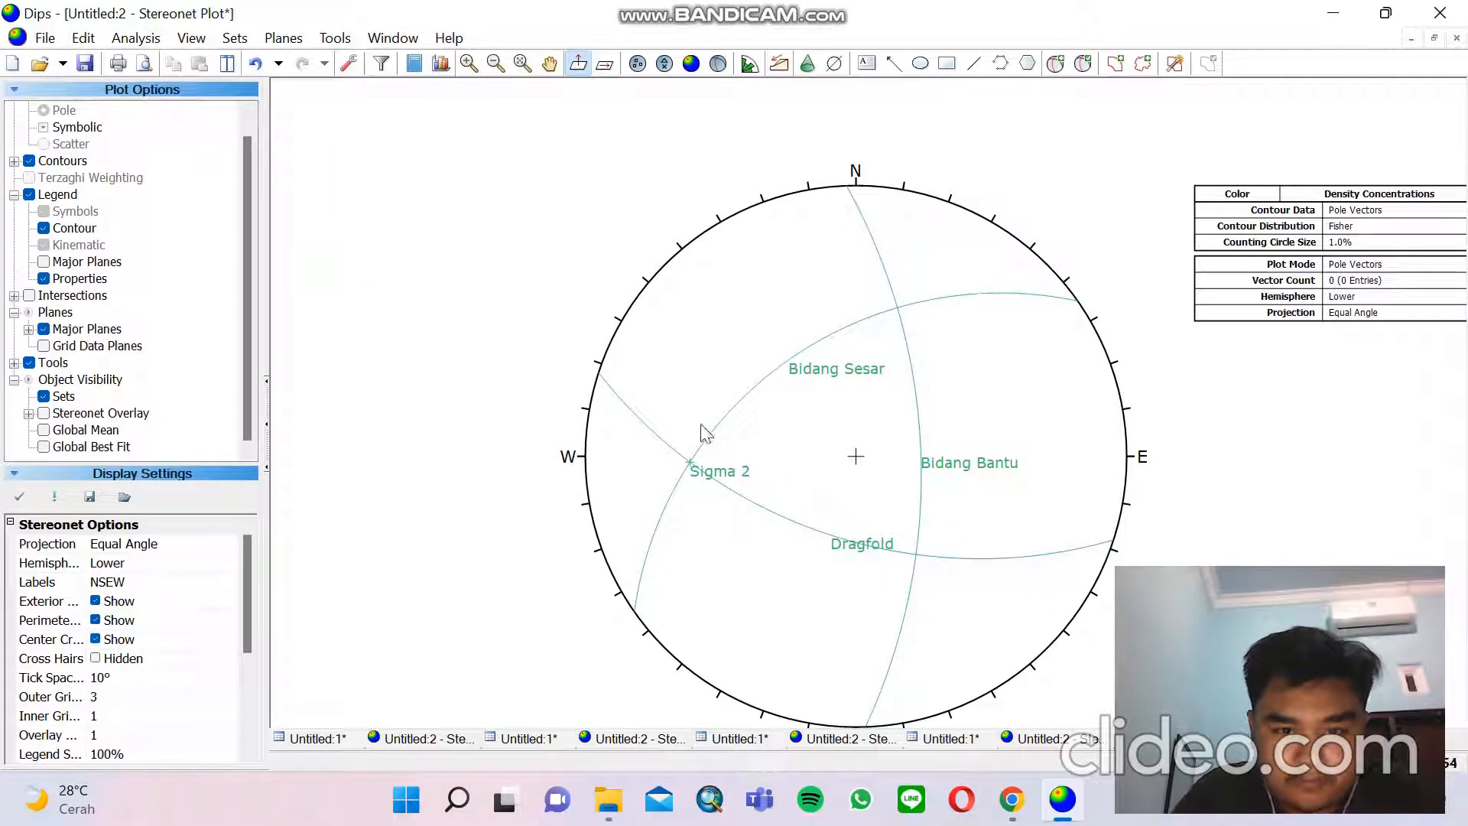
Add a pitch grid along the Bidang Bantu great circle by placing its pole on the Sigma 2 point
click(335, 38)
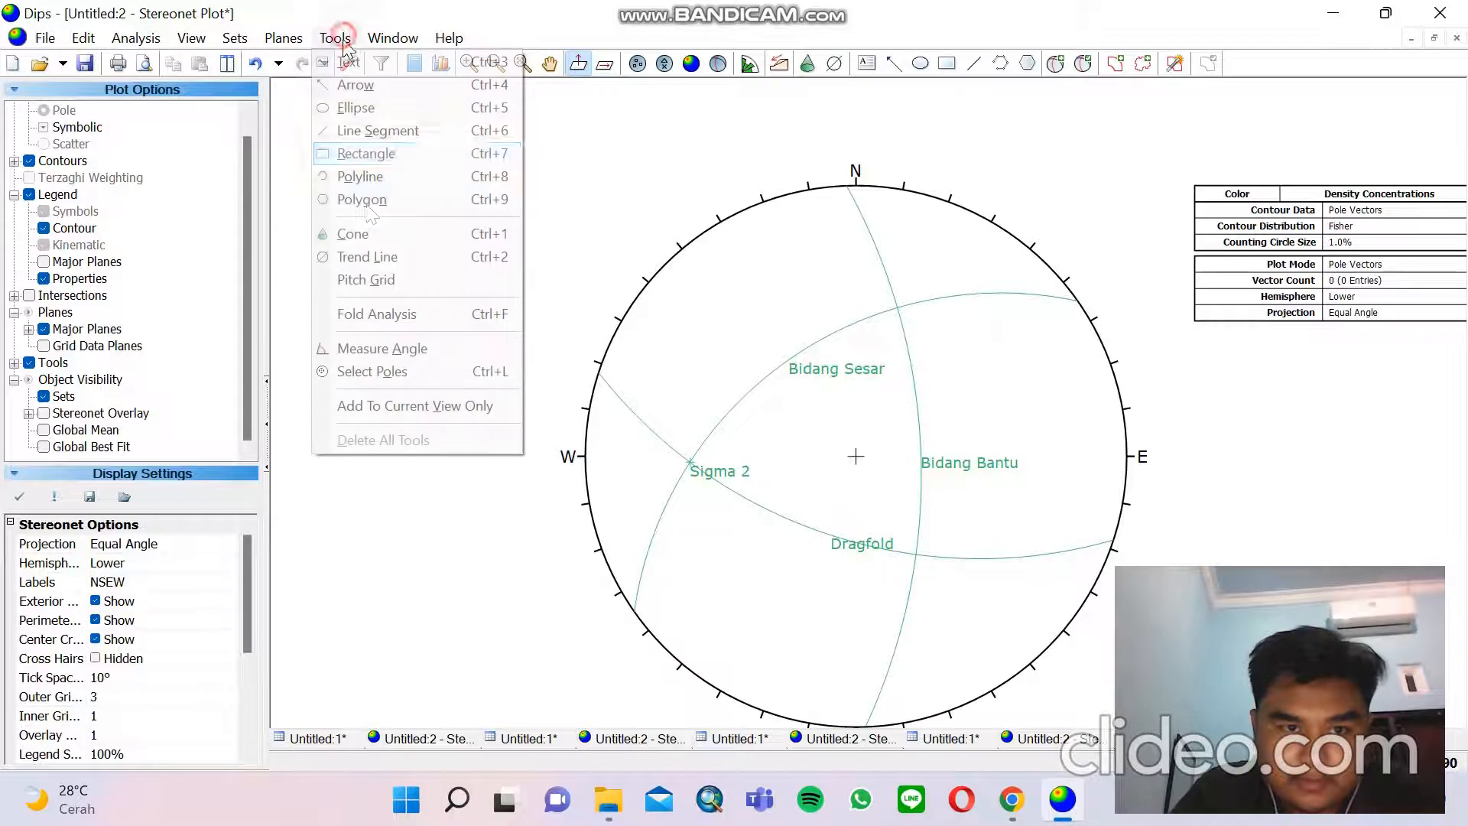
click(359, 278)
scroll(796, 551, up, 6)
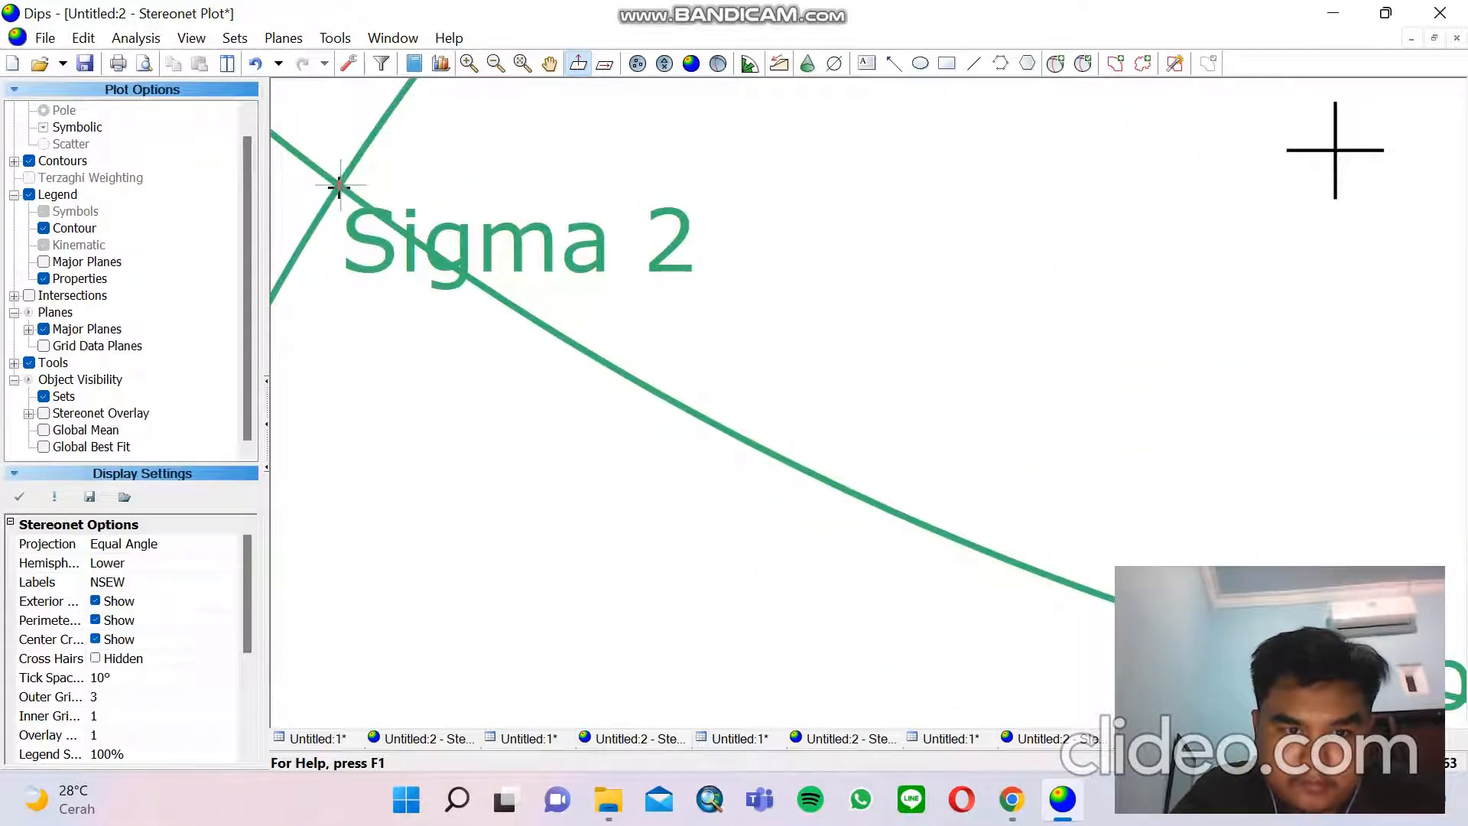
scroll(346, 216, down, 6)
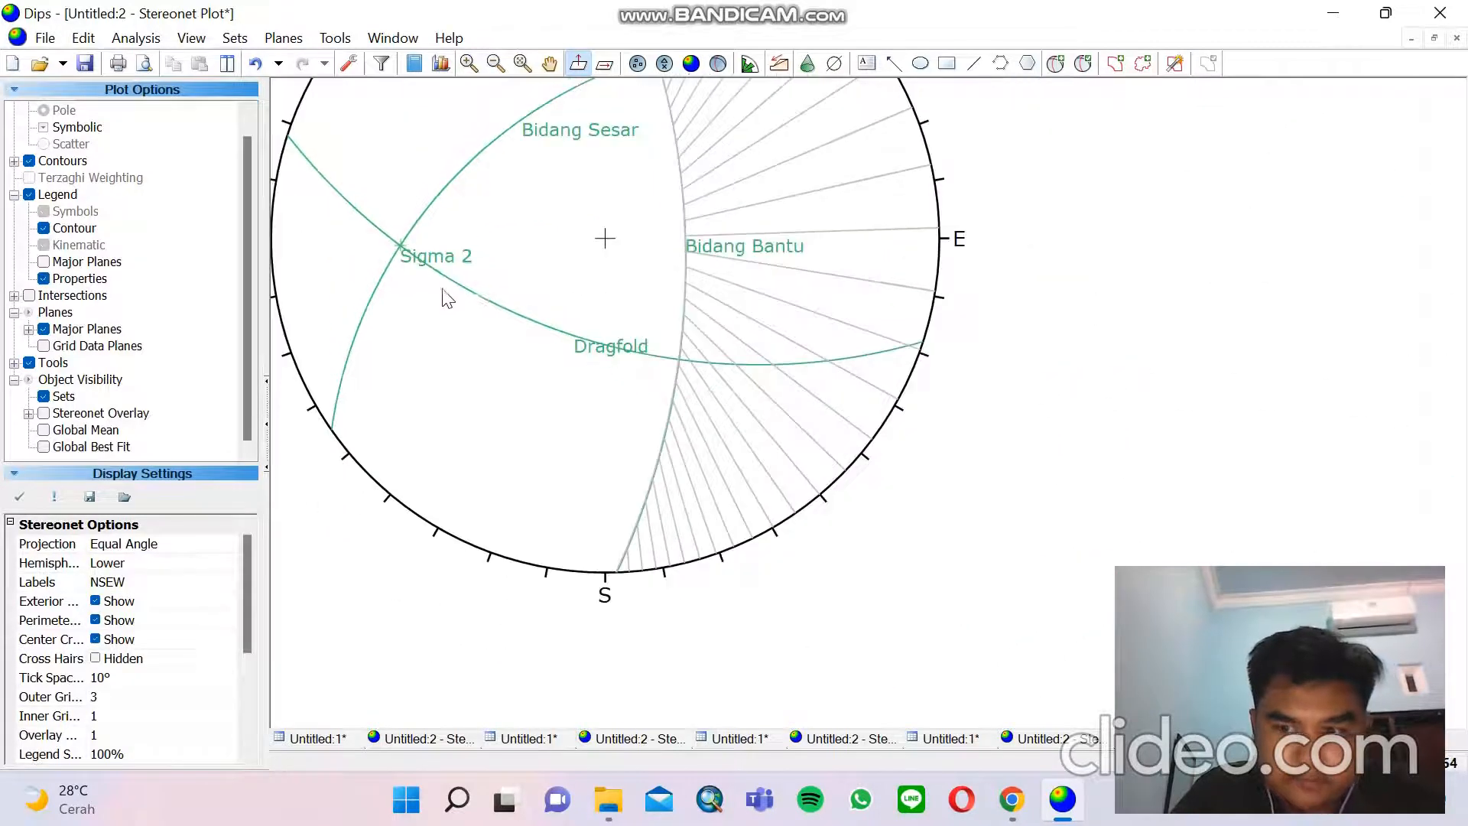
Place a user plane at about 238/46 with its pole where the Dragfold and Bidang Bantu curves intersect
scroll(446, 285, down, 1)
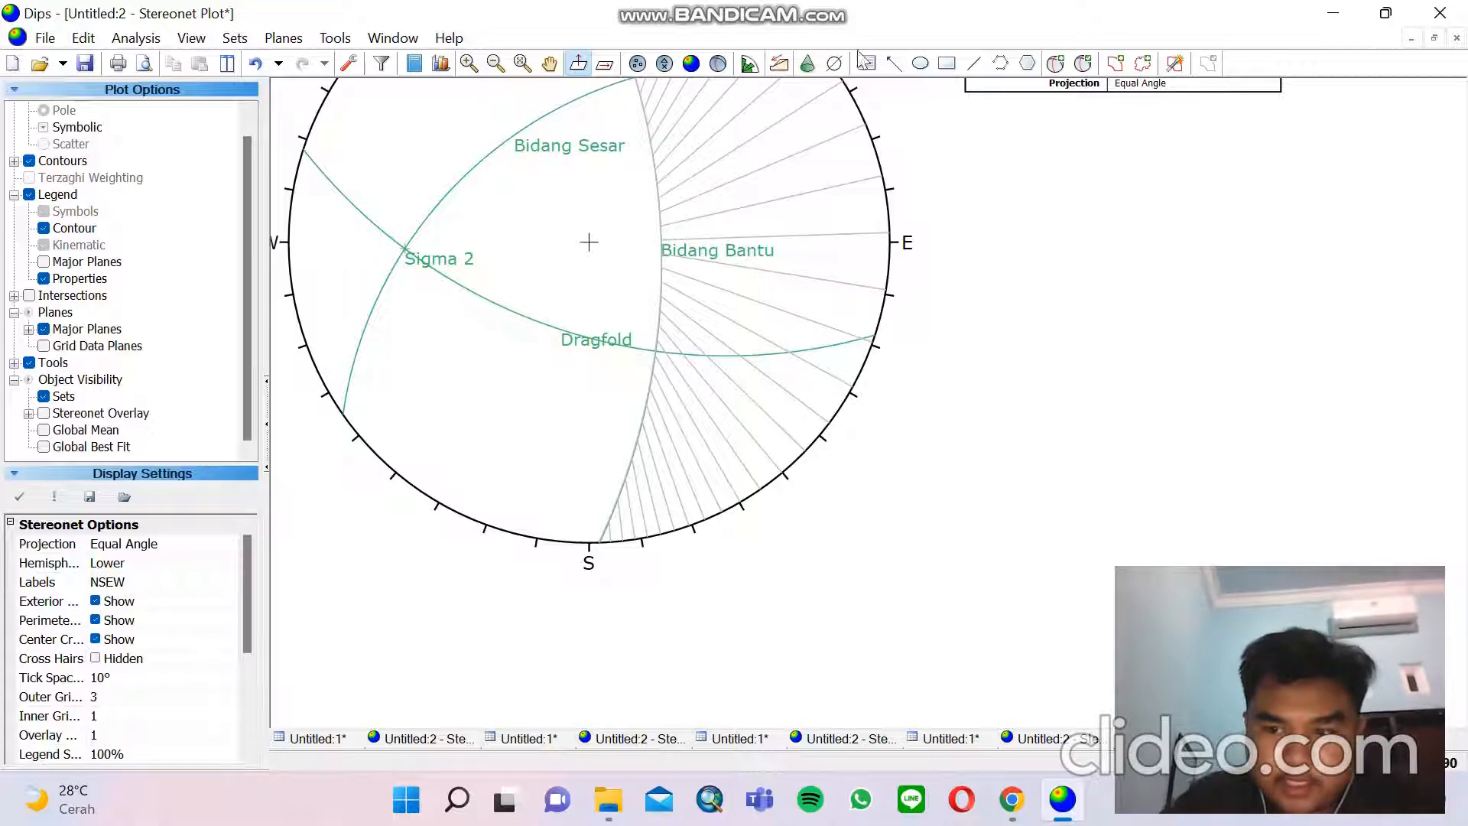
click(1056, 62)
click(580, 344)
click(582, 342)
click(760, 393)
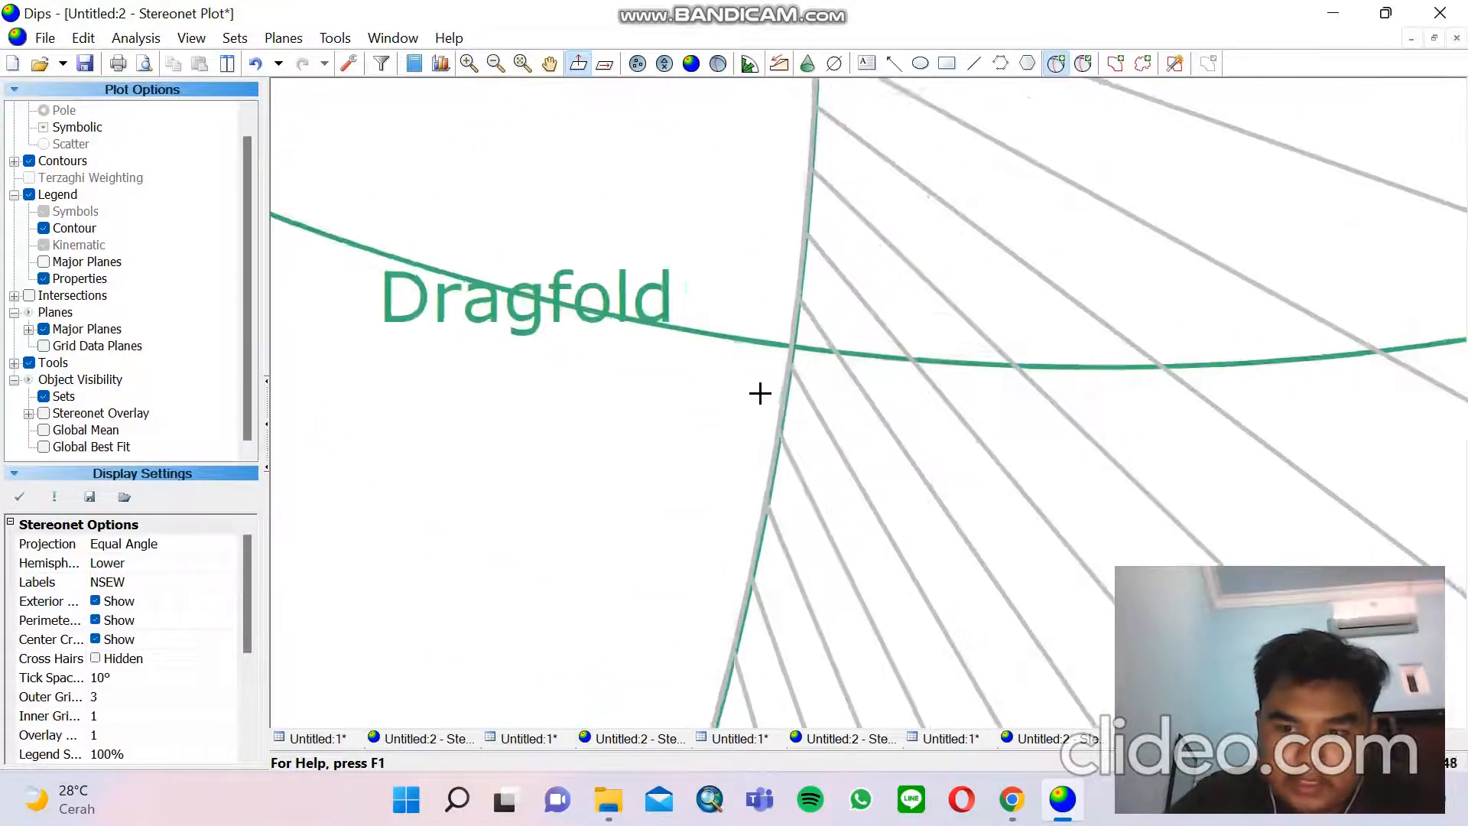
click(764, 388)
Label the user plane Sigma 3' and add it with only its pole and label shown
click(813, 313)
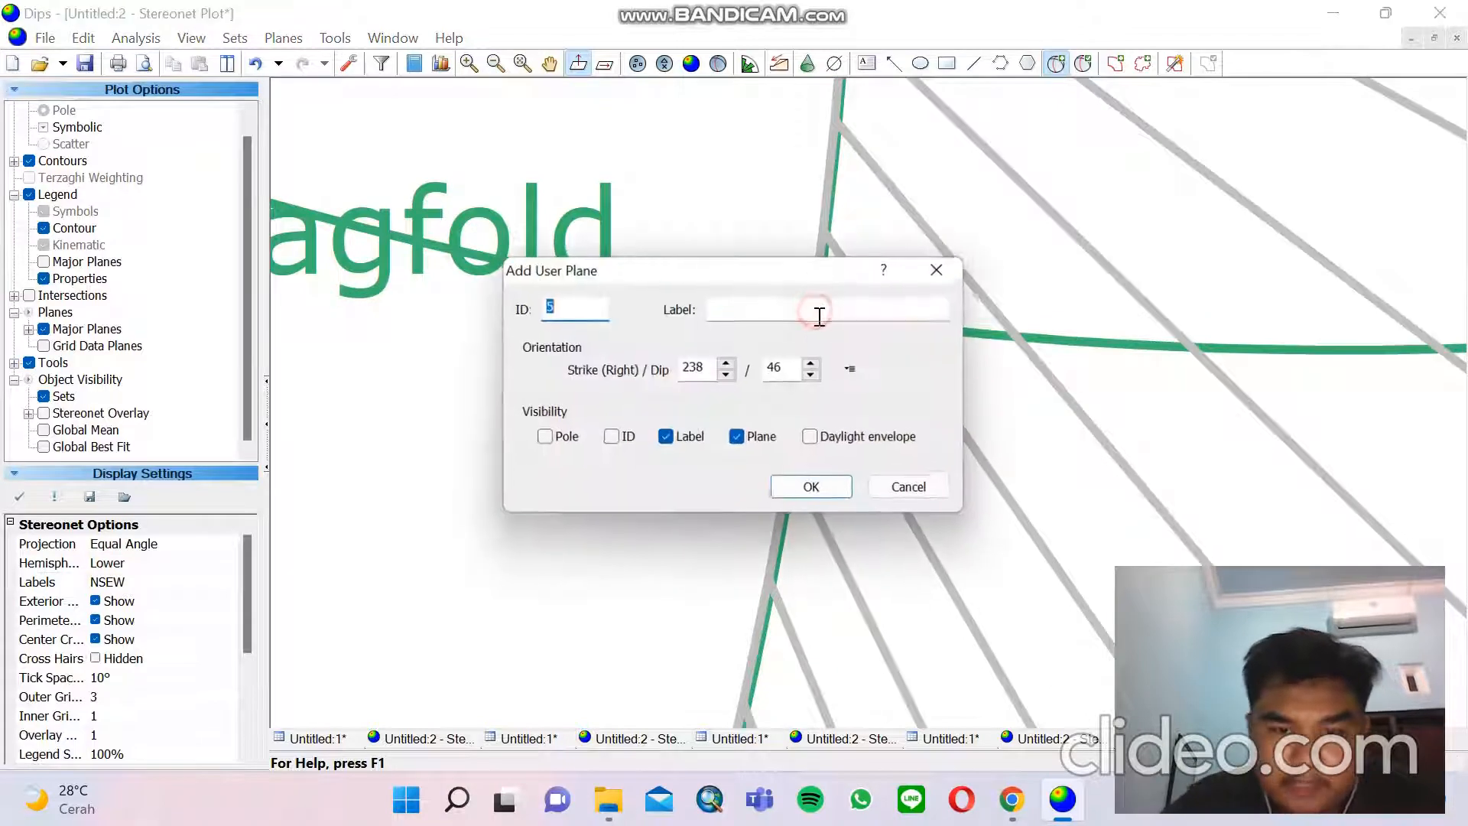
click(795, 309)
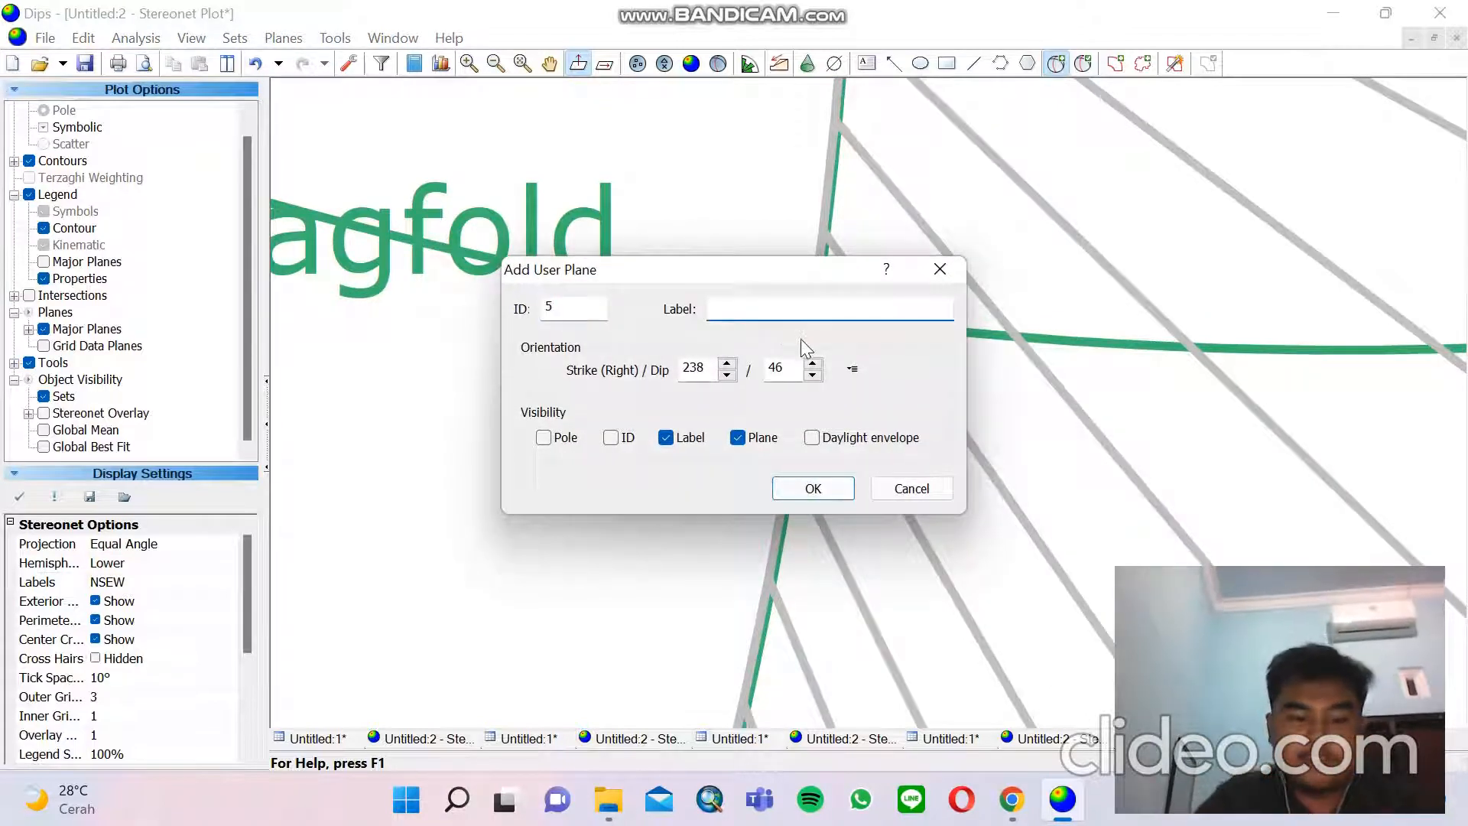
text(Sigma )
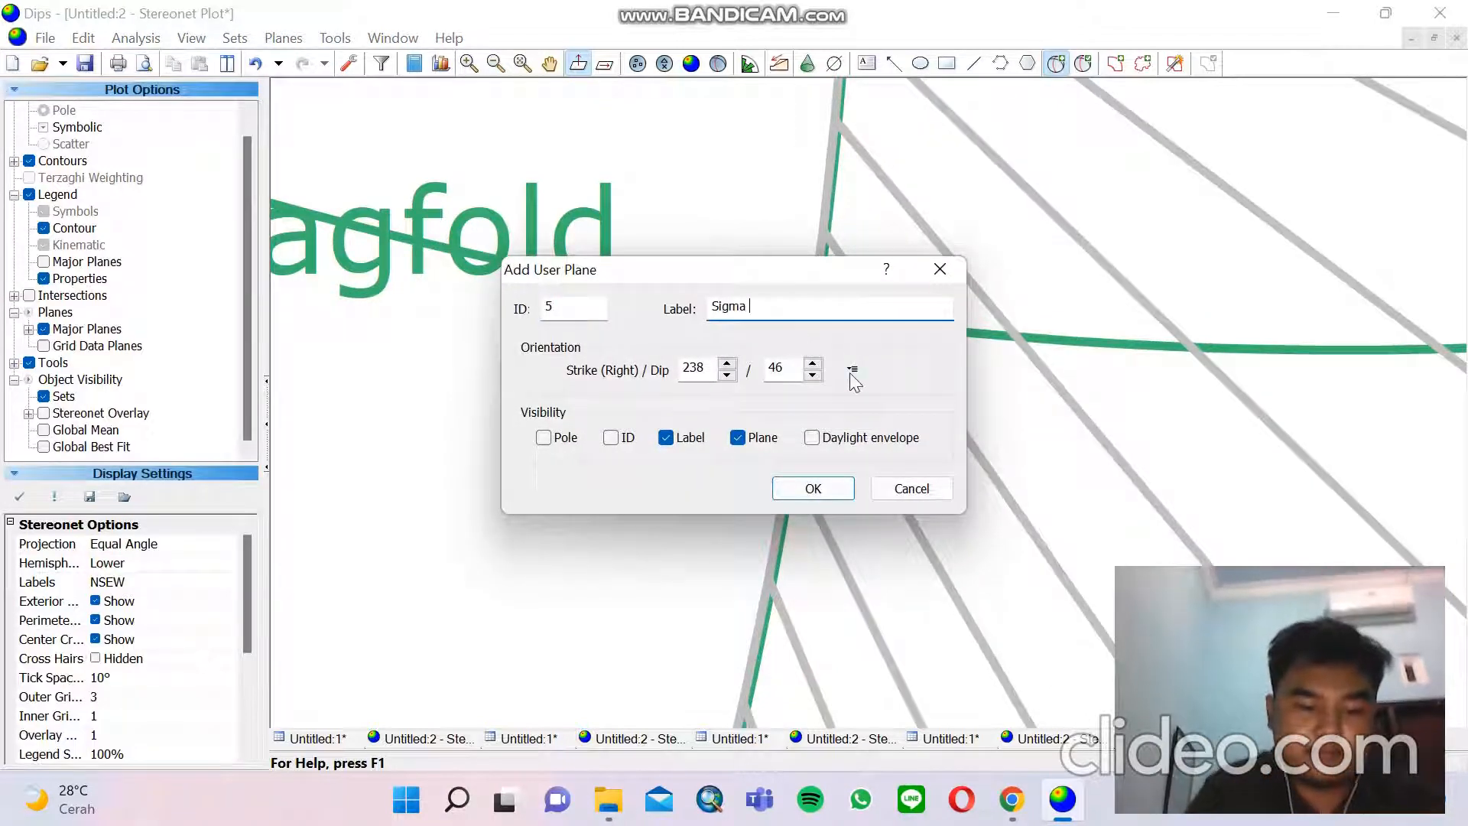
text(3)
click(764, 438)
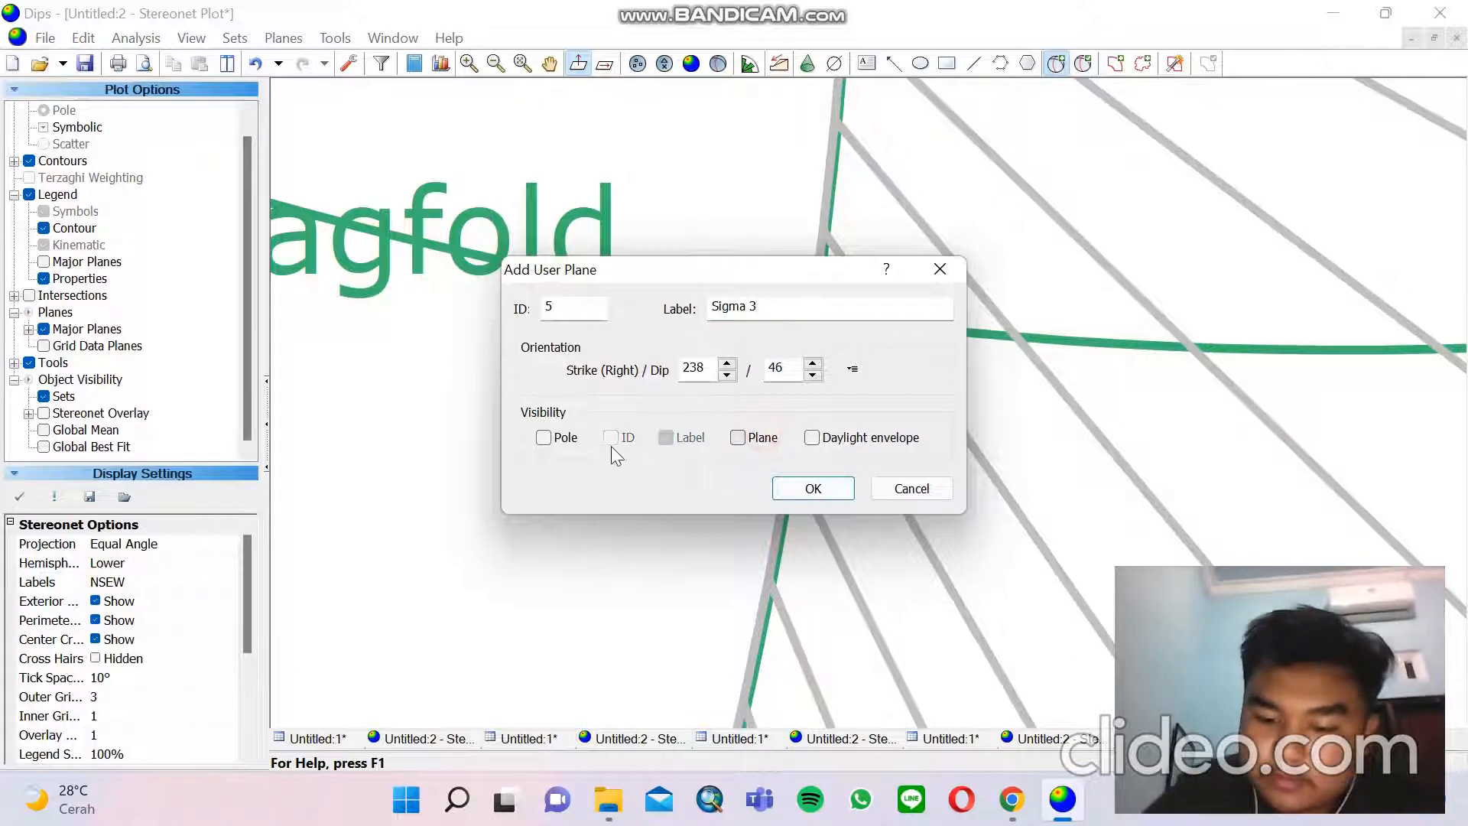
click(542, 438)
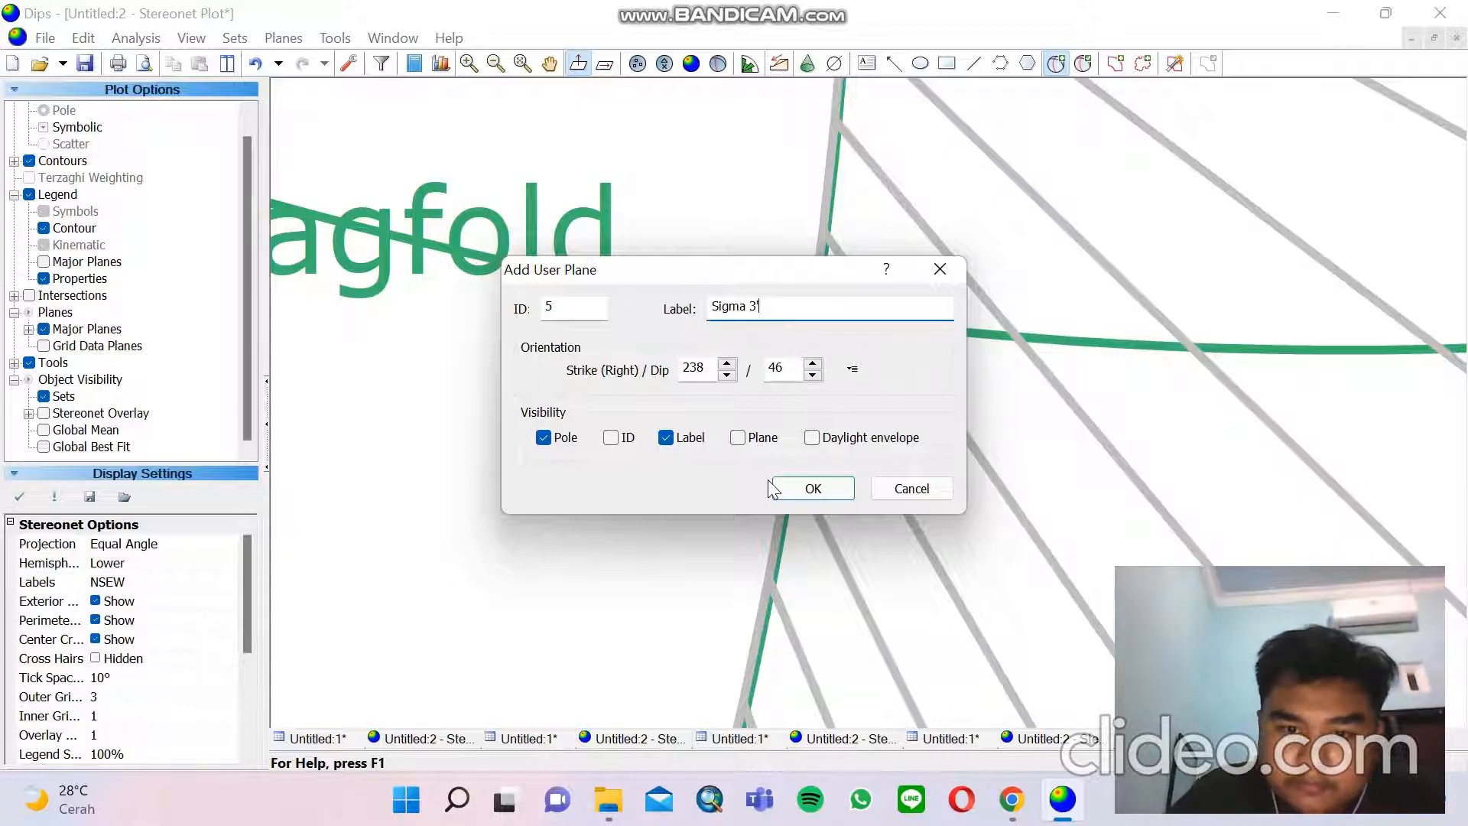
click(797, 487)
Place a user plane at about 109/56 with its pole on the Bidang Bantu curve, just south of the Bidang Sesar intersection
scroll(849, 459, down, 1)
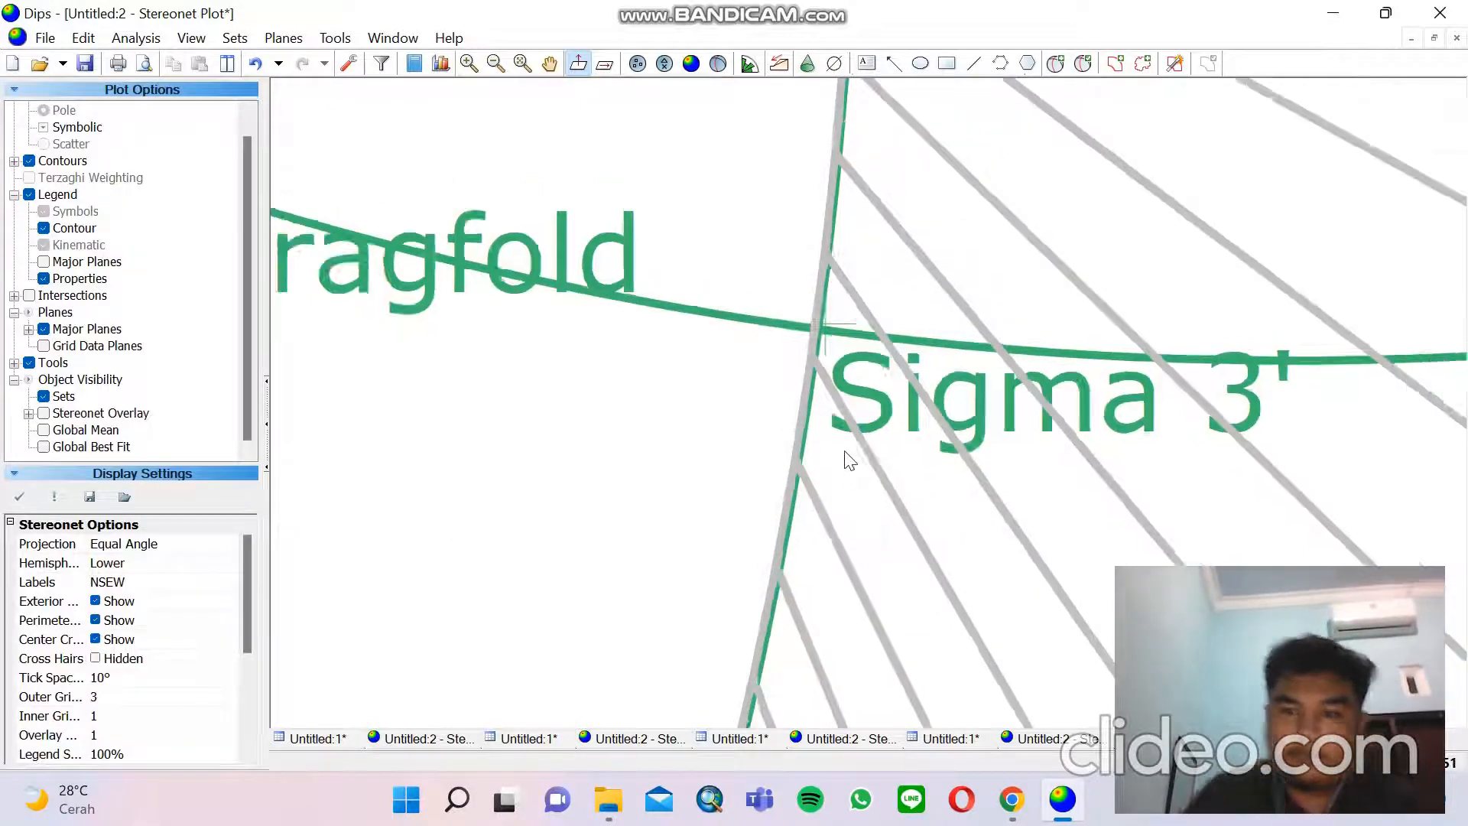
scroll(849, 458, down, 3)
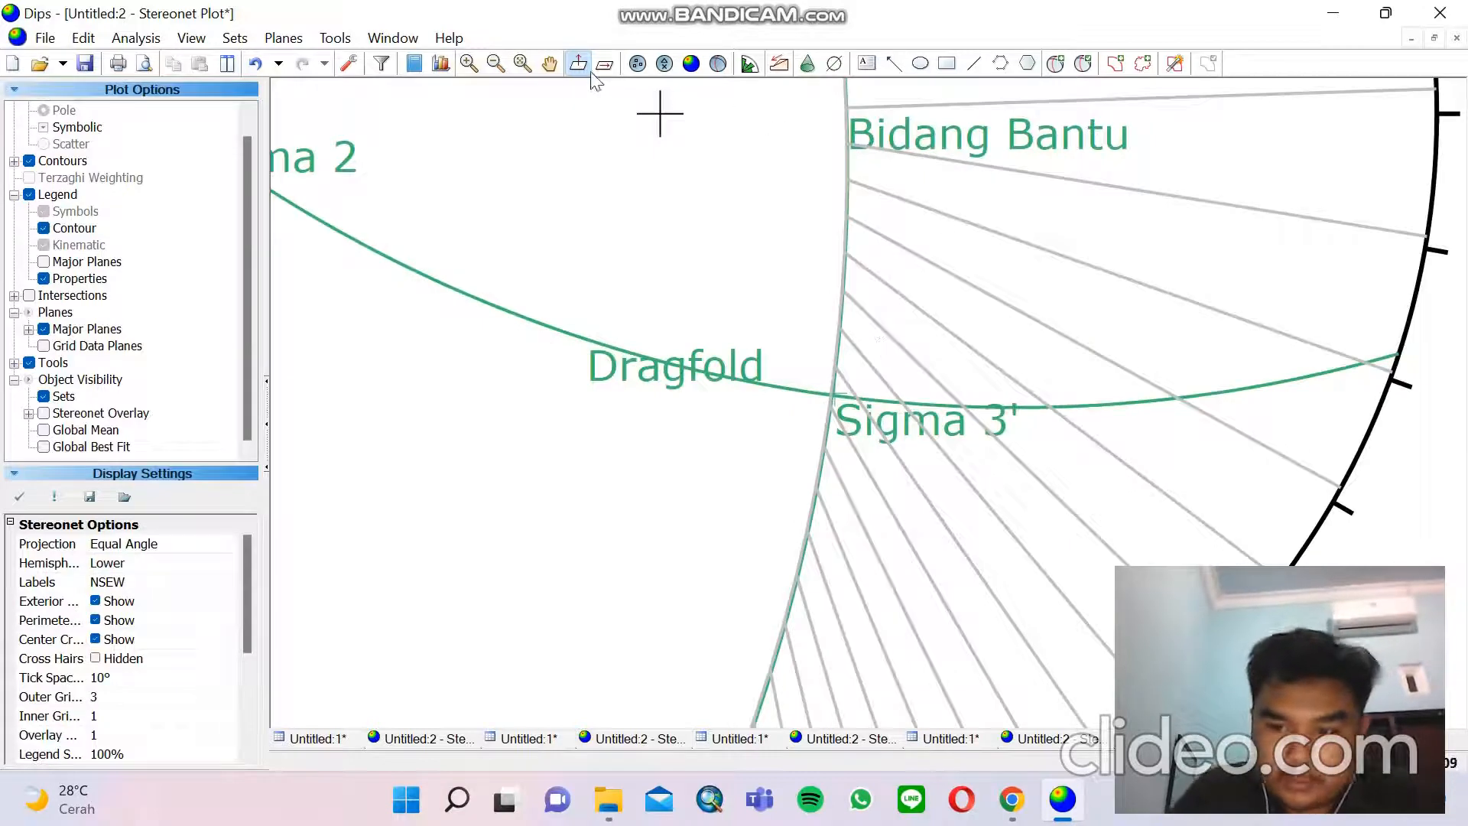
click(549, 64)
drag(868, 282, 649, 547)
scroll(651, 555, down, 3)
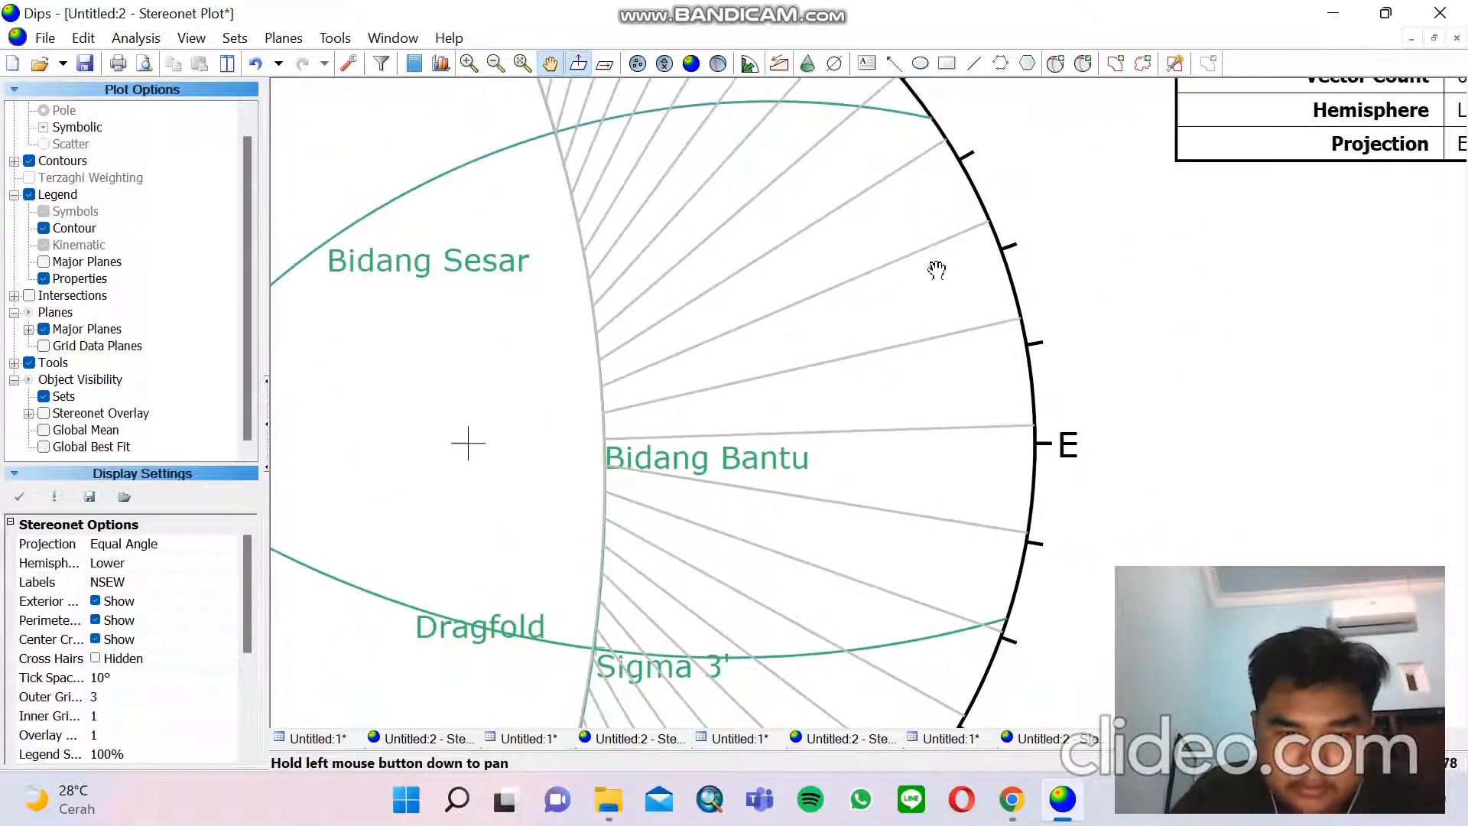
click(1056, 63)
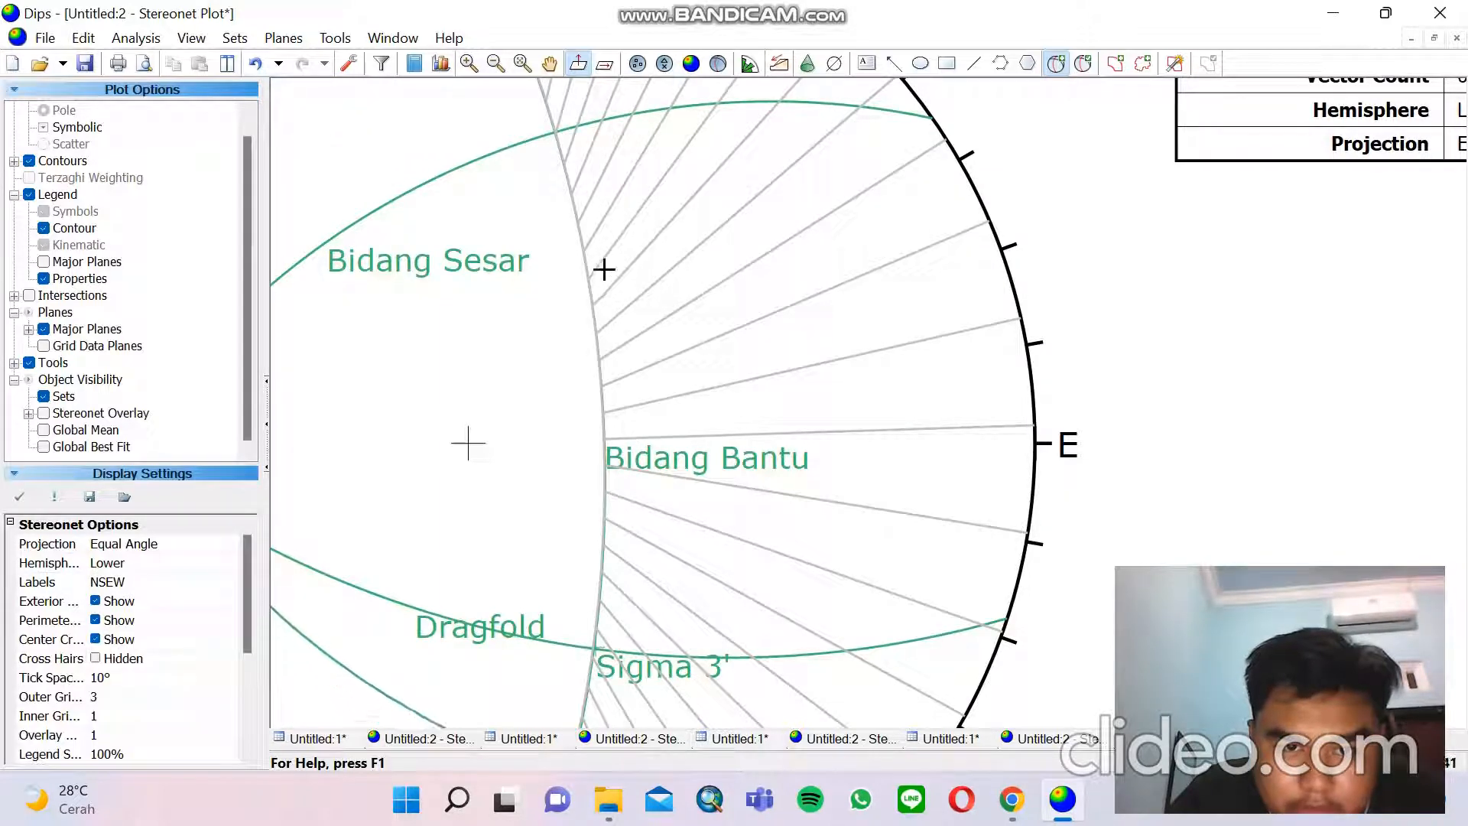
click(563, 157)
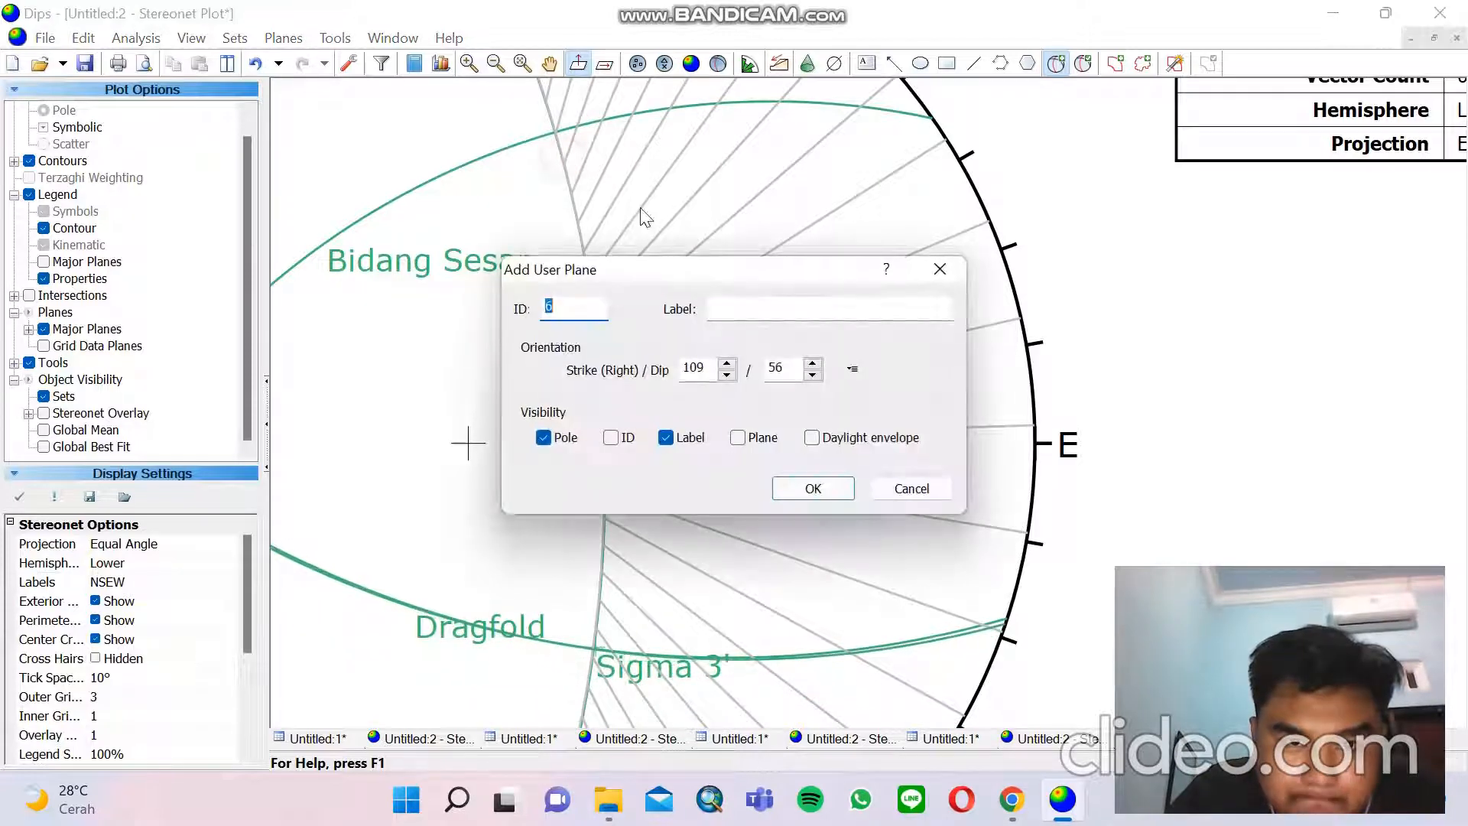
Label the user plane Sigma 1' and add it with only its pole and label shown
click(727, 306)
text(Sigma)
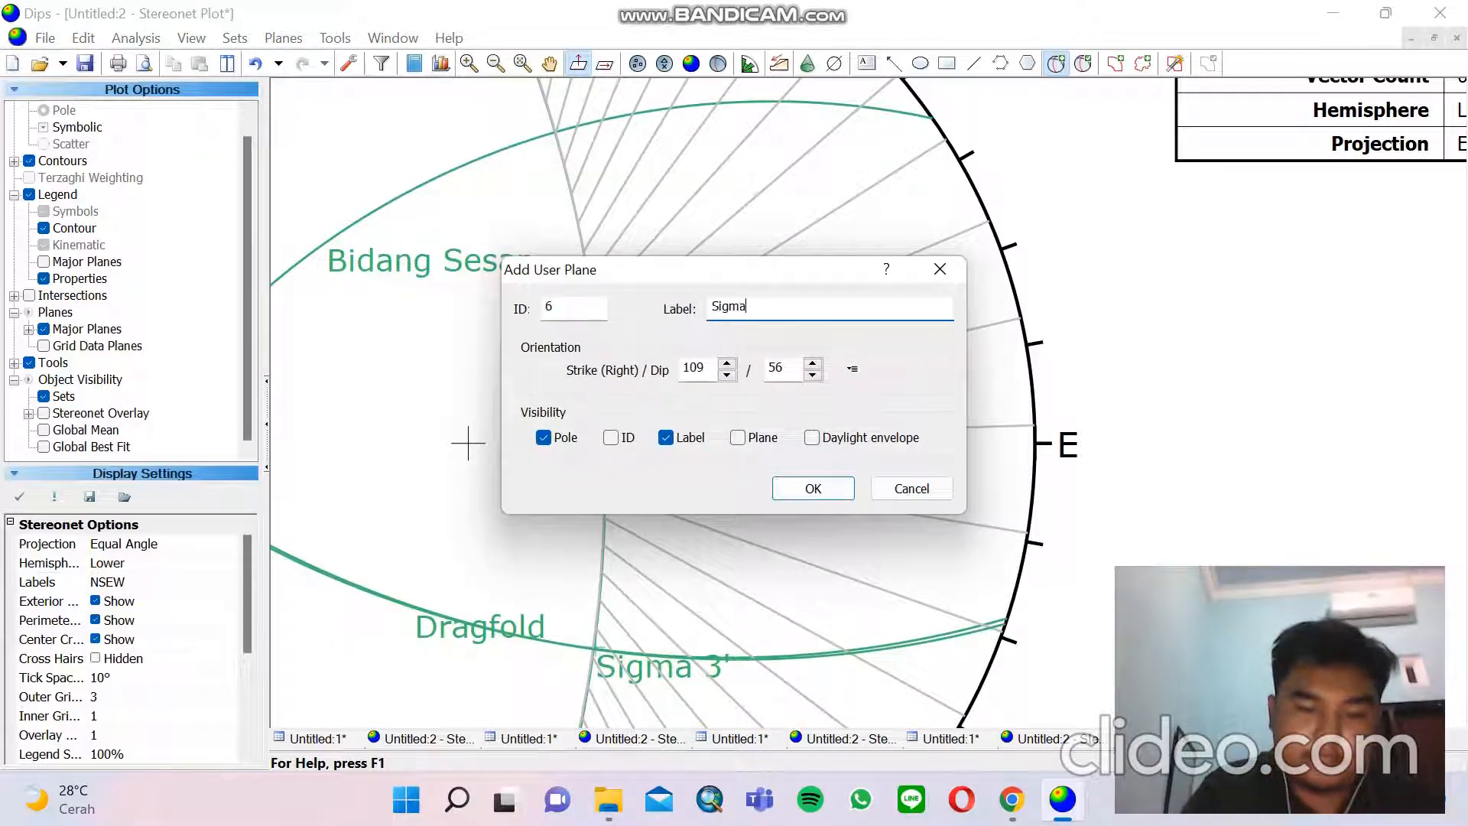
text( 1)
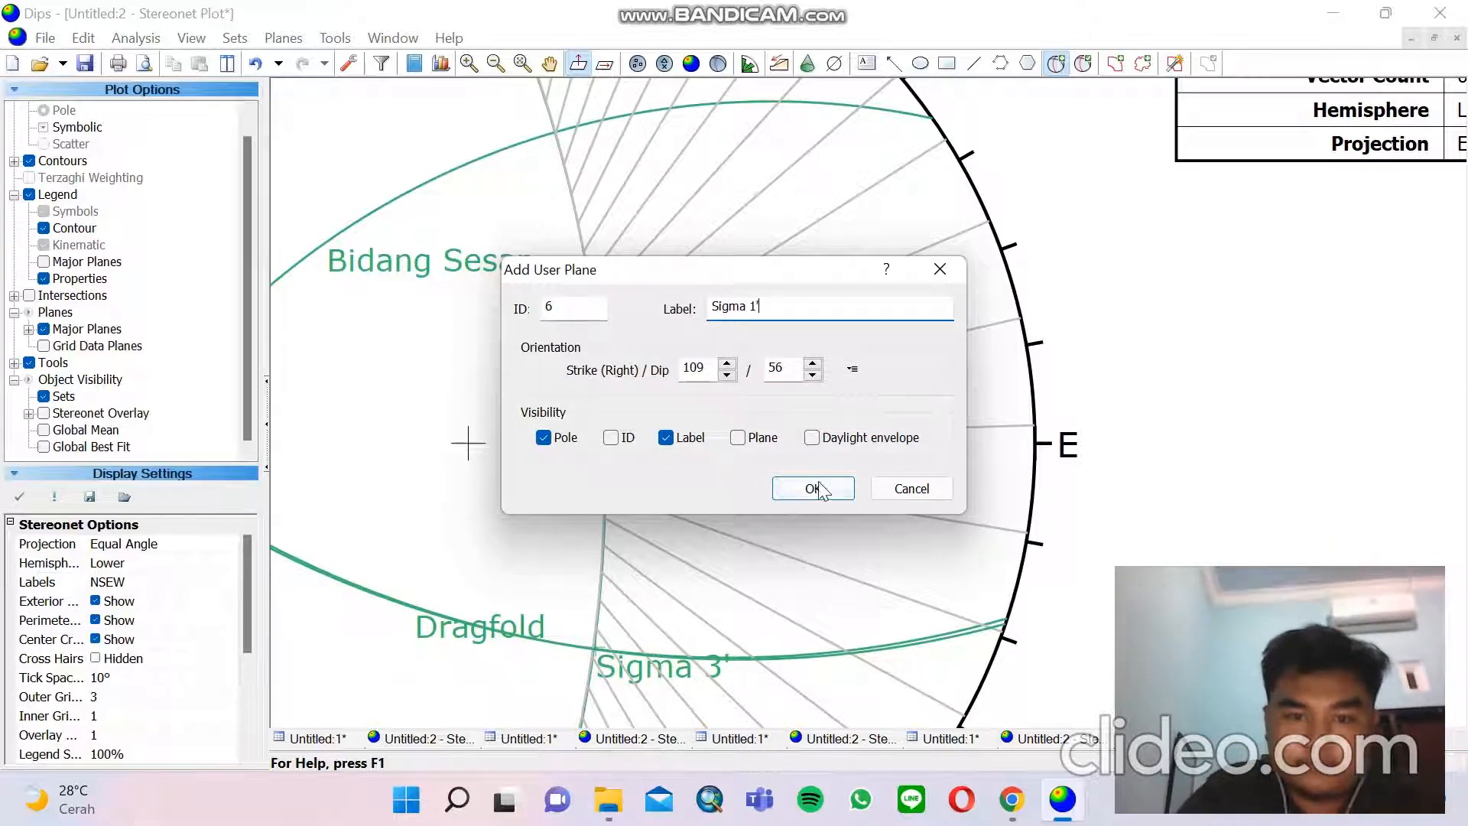
click(817, 472)
click(826, 486)
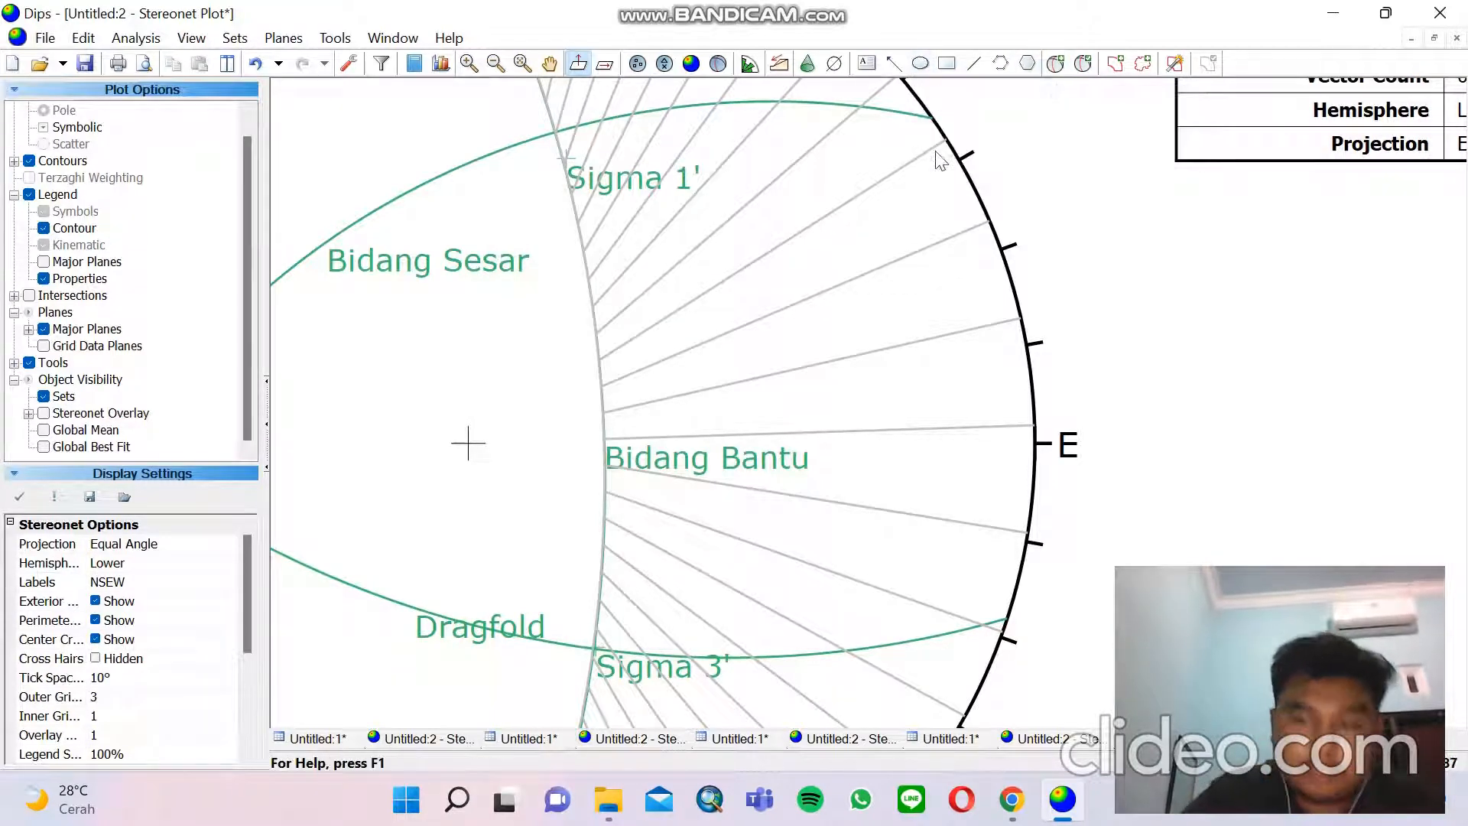
Add a user plane labelled Sigma 1 at about 132/37, with its pole on the Bidang Bantu curve south of Sigma 1'
click(1048, 66)
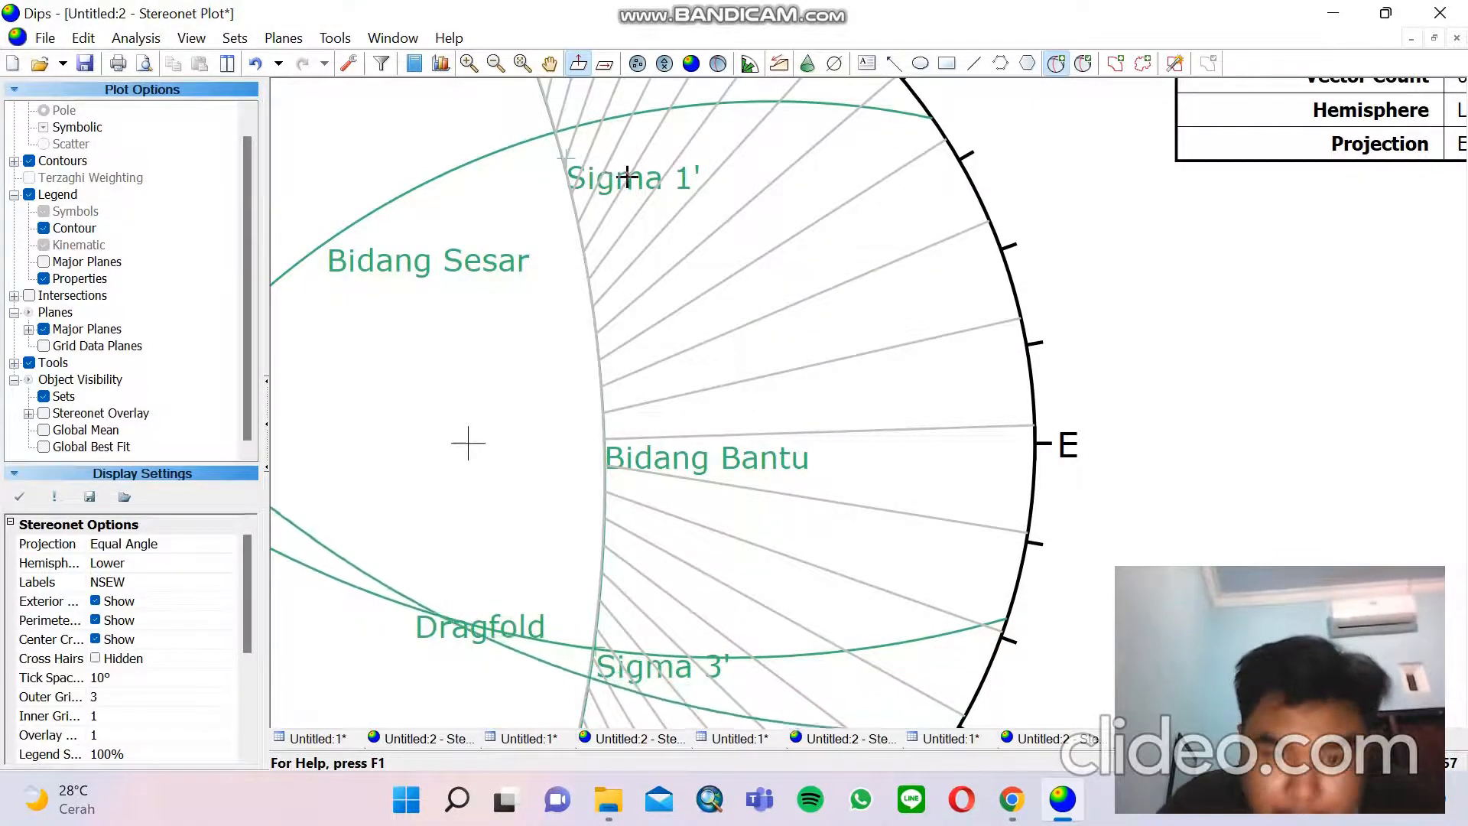
click(594, 300)
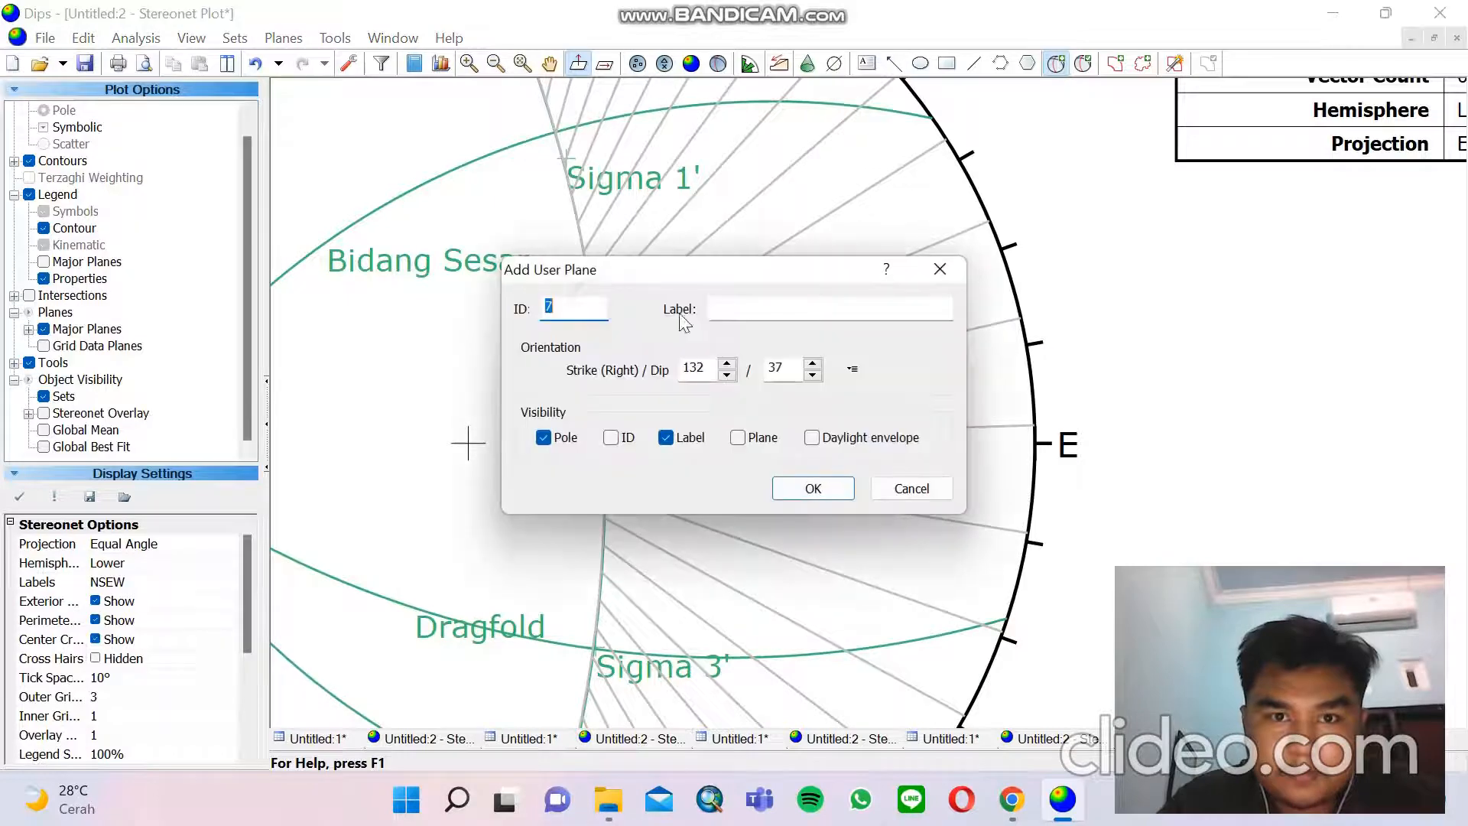
click(738, 308)
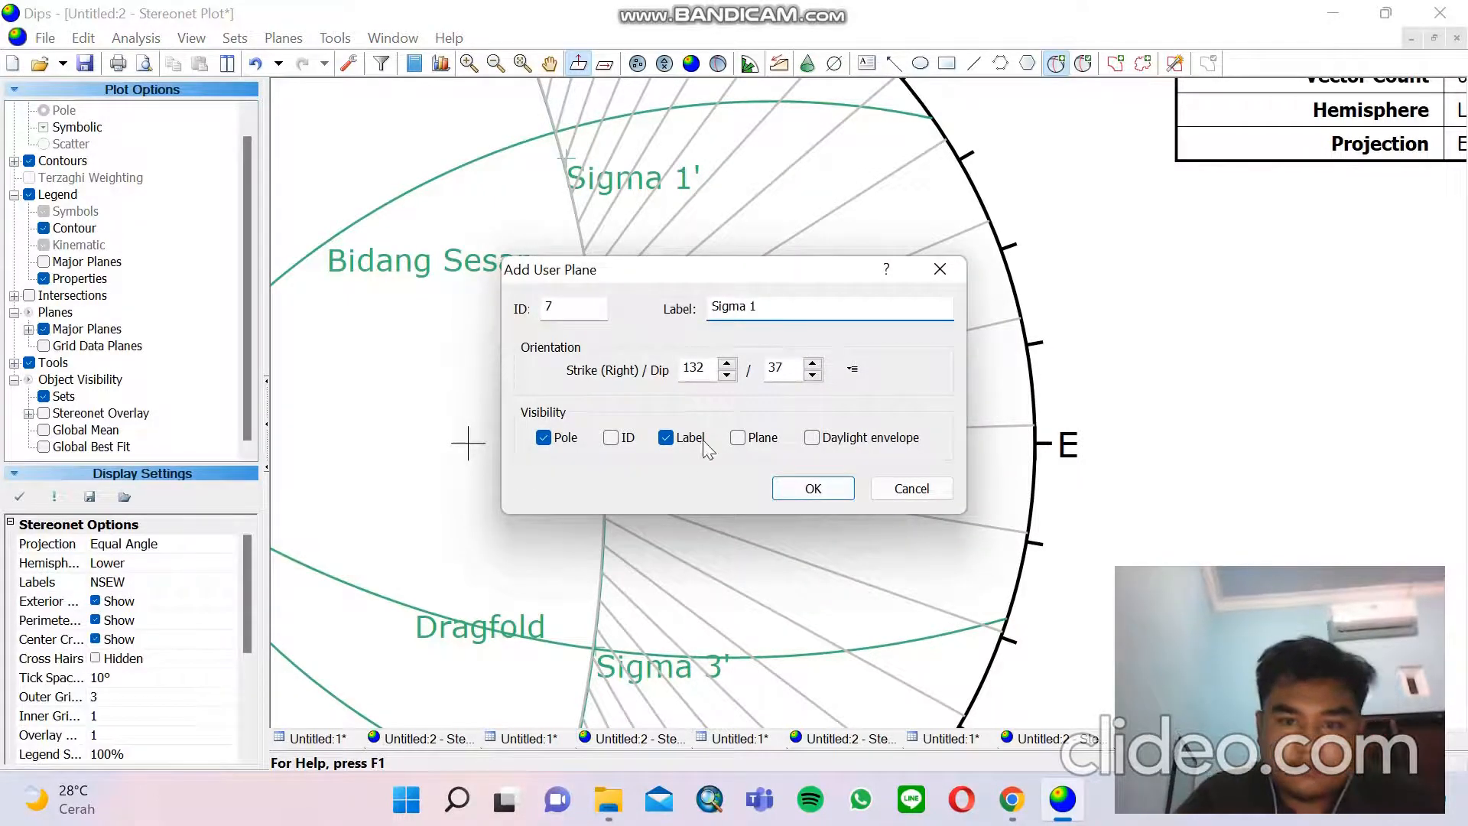
click(813, 488)
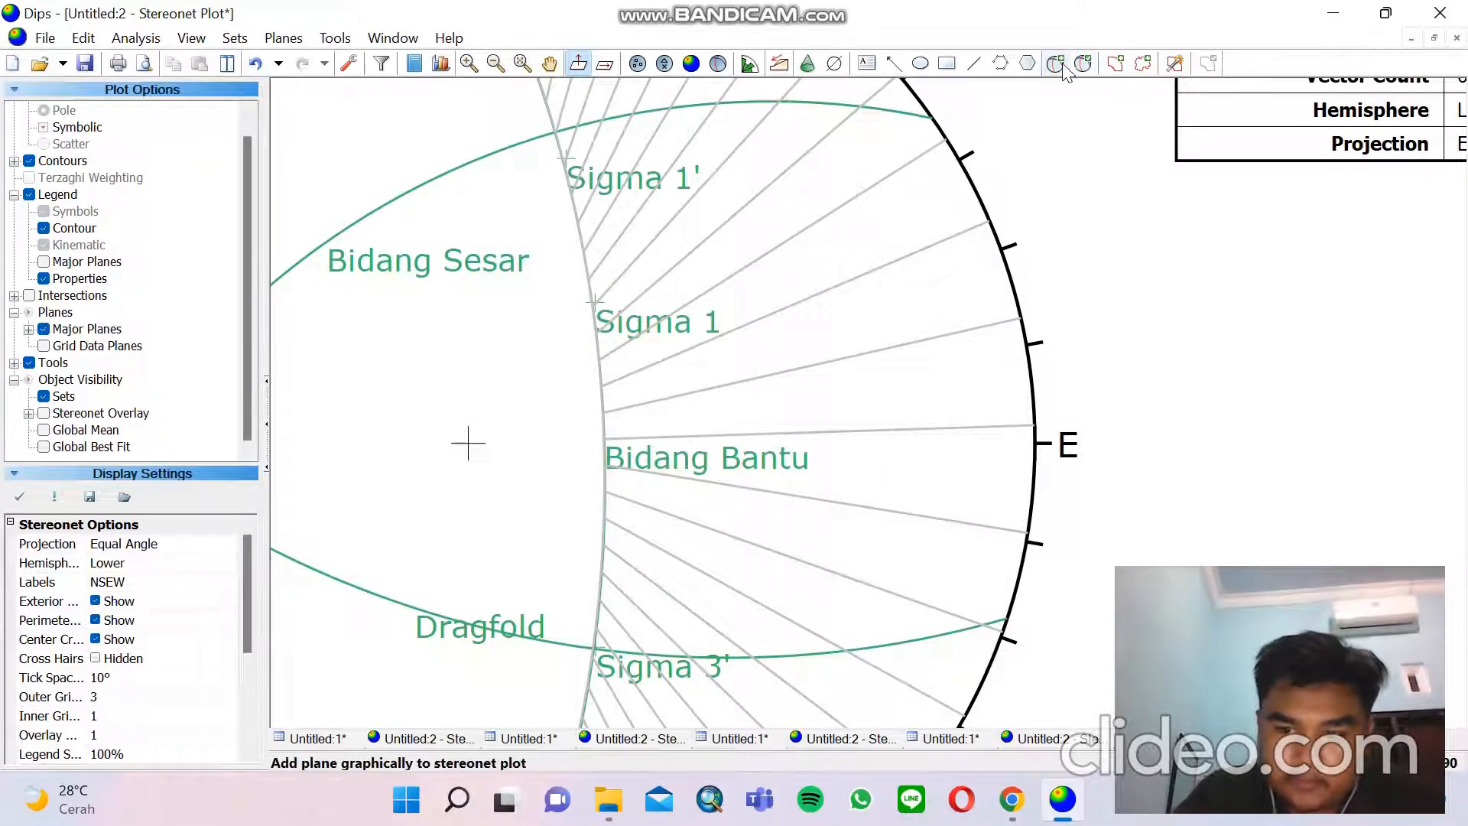
Add a user plane labelled Sigma 3 at about 257/69, with its pole on the Bidang Bantu curve south of Sigma 3'
click(552, 65)
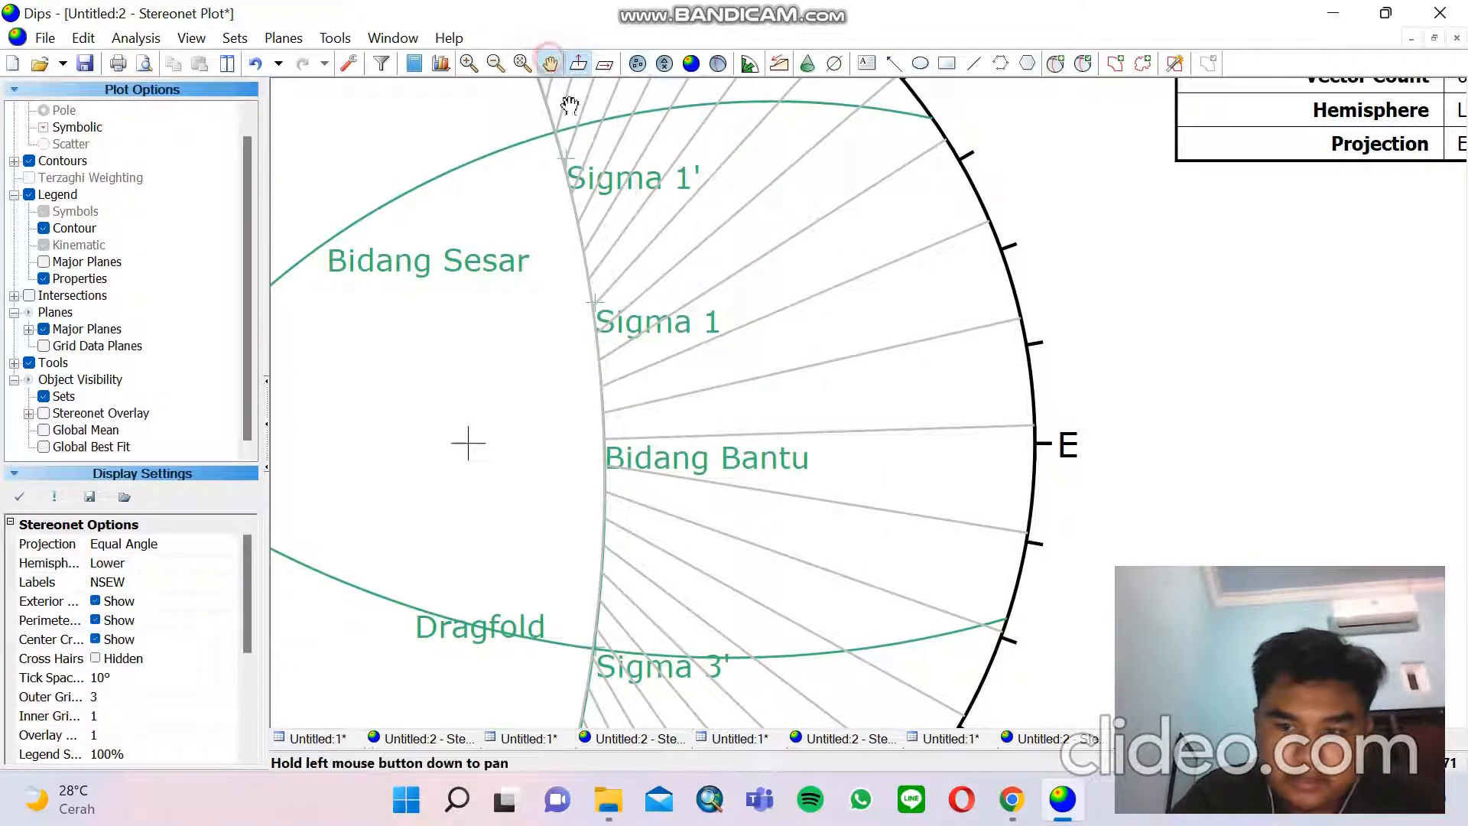
drag(765, 531, 773, 327)
click(1056, 64)
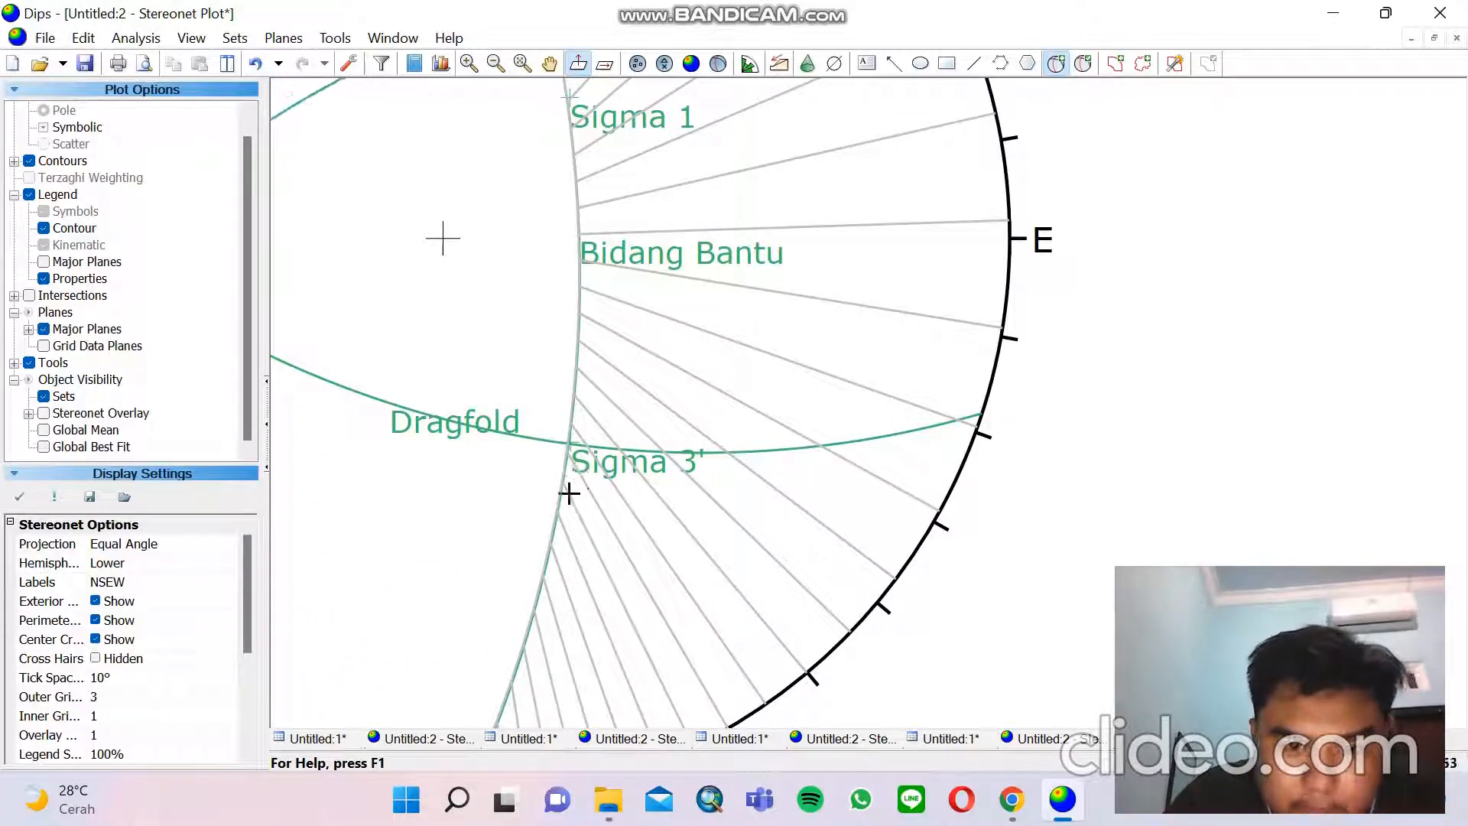
click(532, 614)
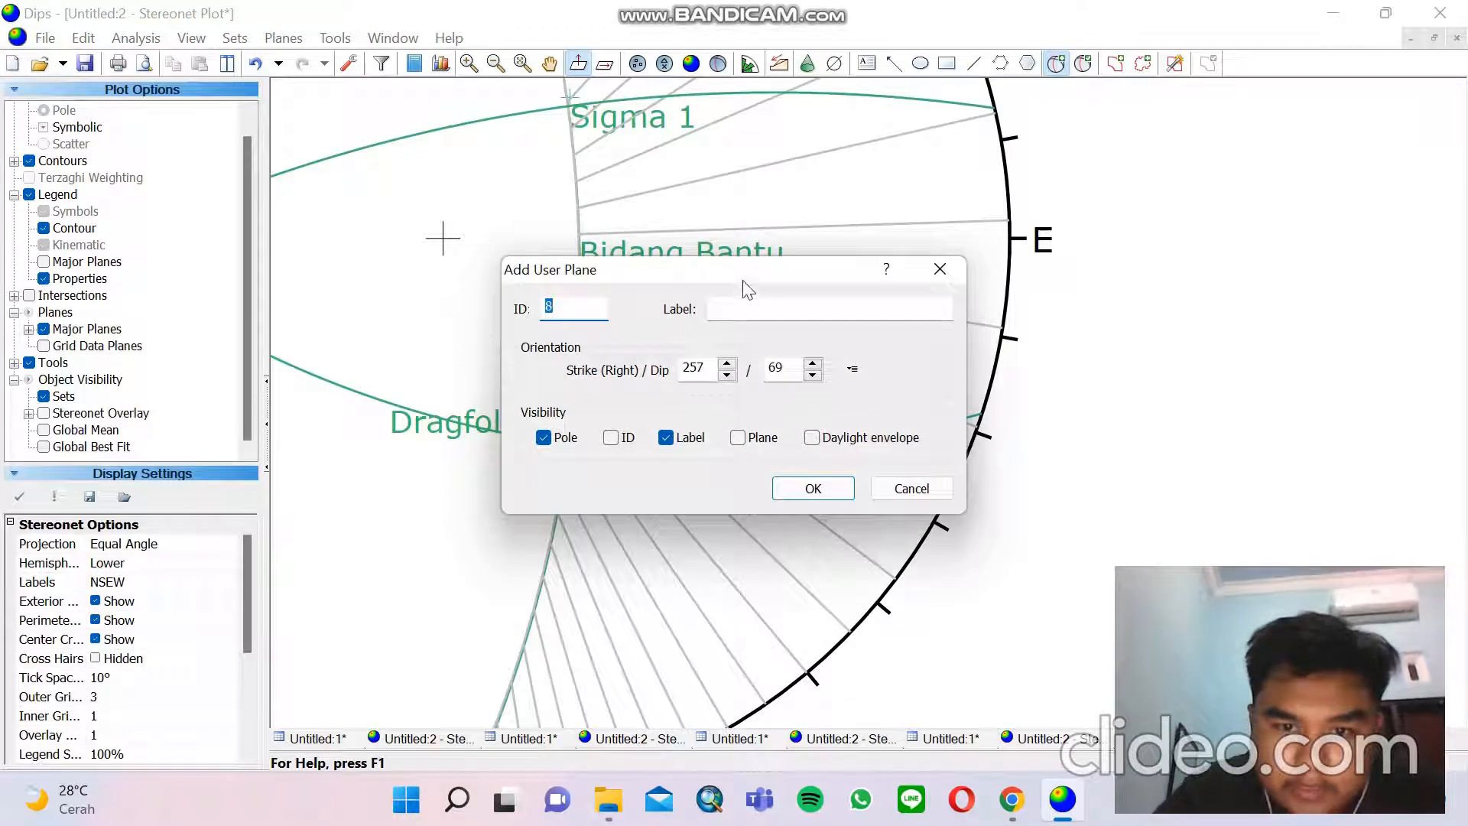
click(796, 305)
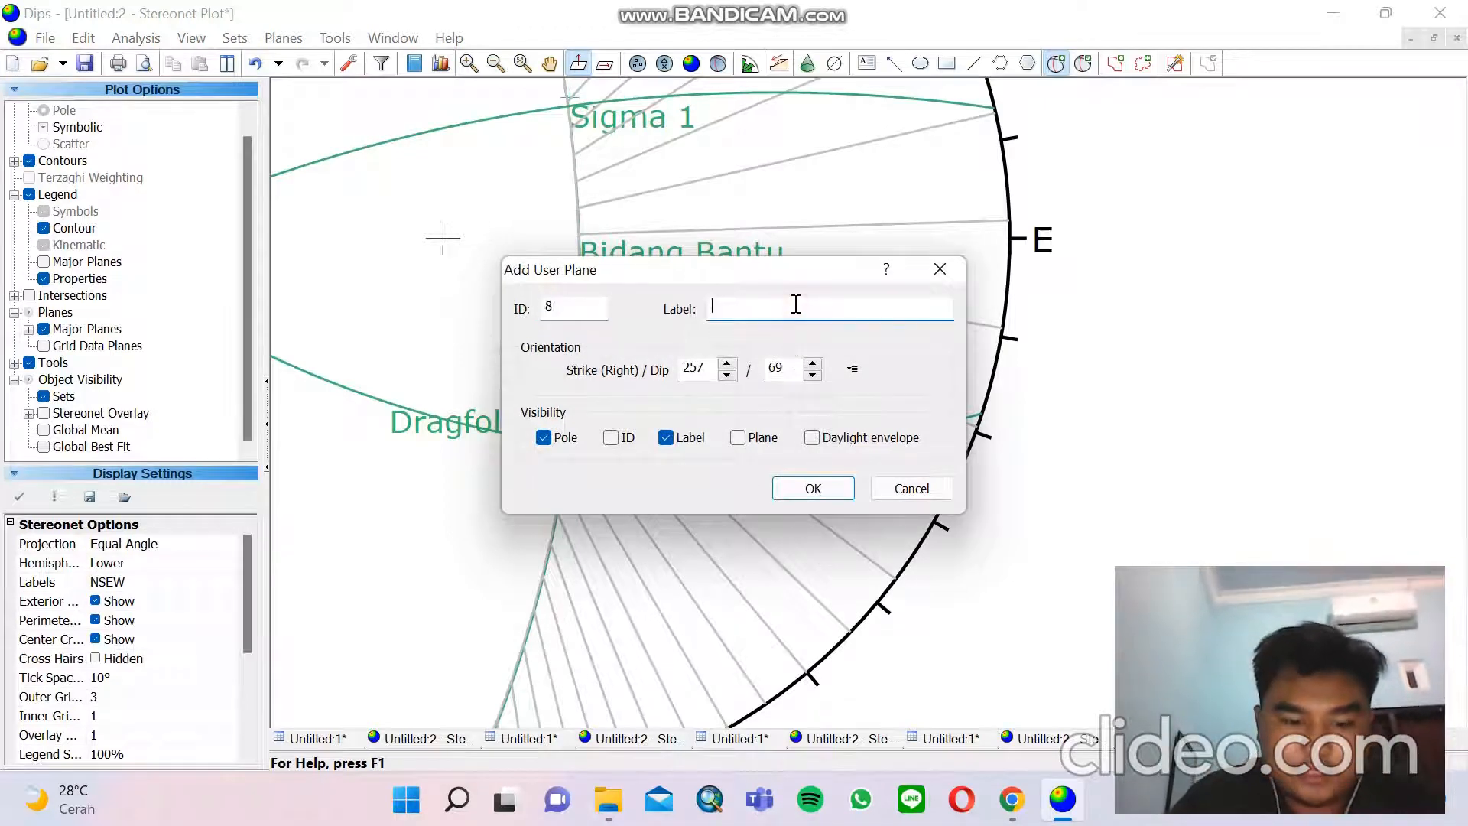
text(Sigma 3)
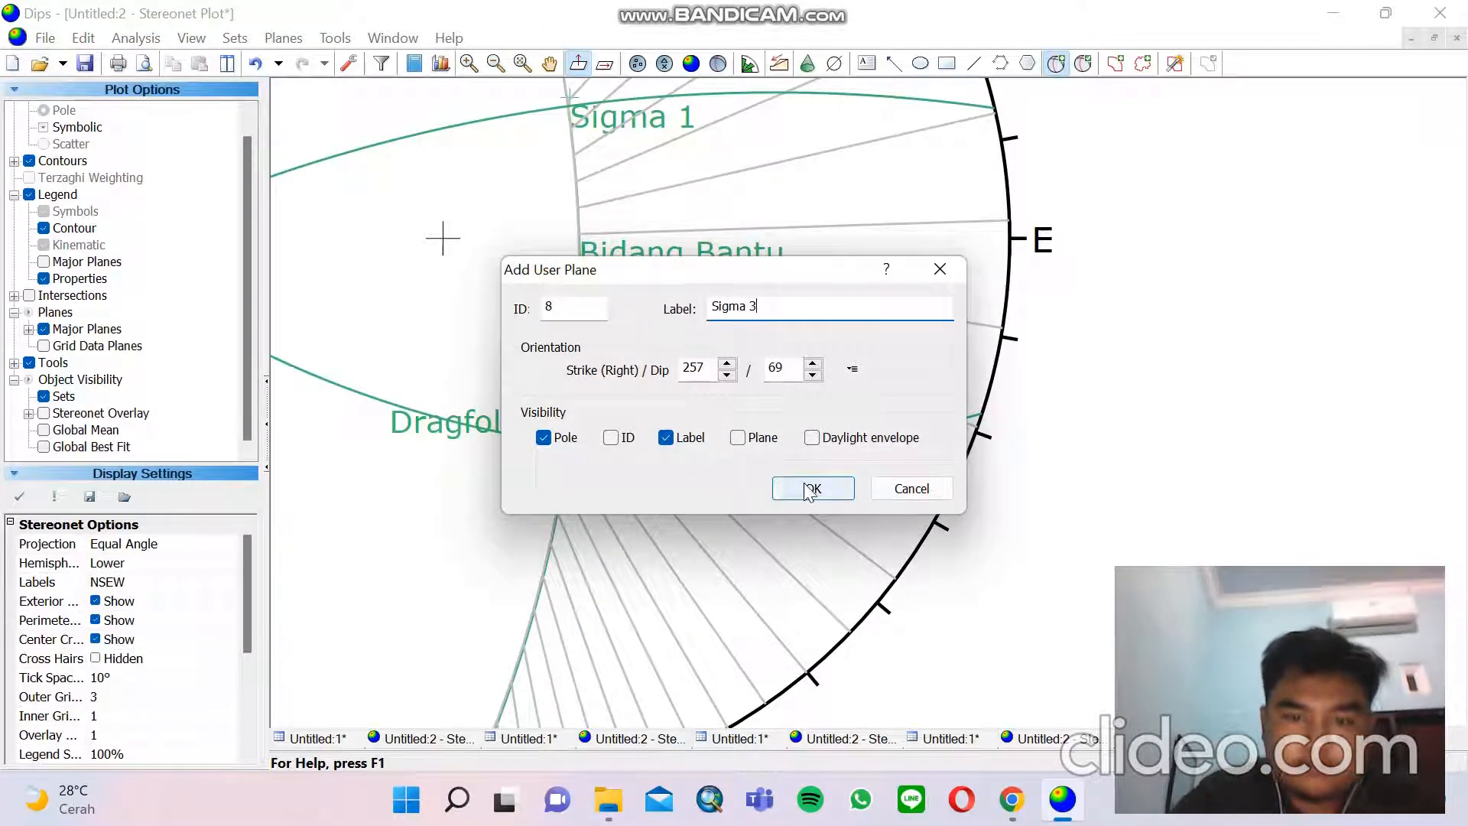
click(813, 487)
Delete all drawn tools to remove the pitch grid lines, and include the major planes in the displayed legend
scroll(719, 443, down, 3)
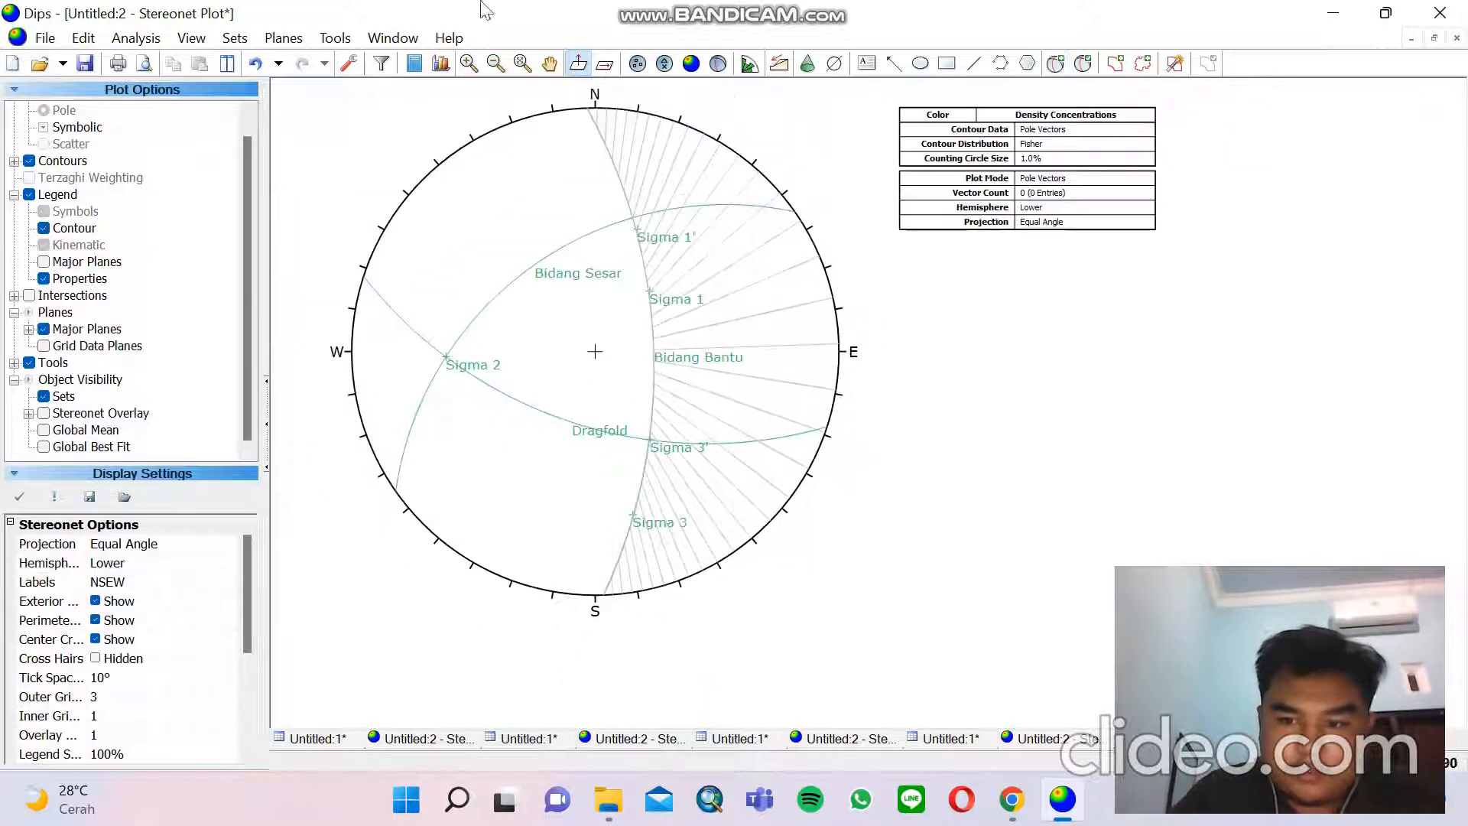
click(334, 38)
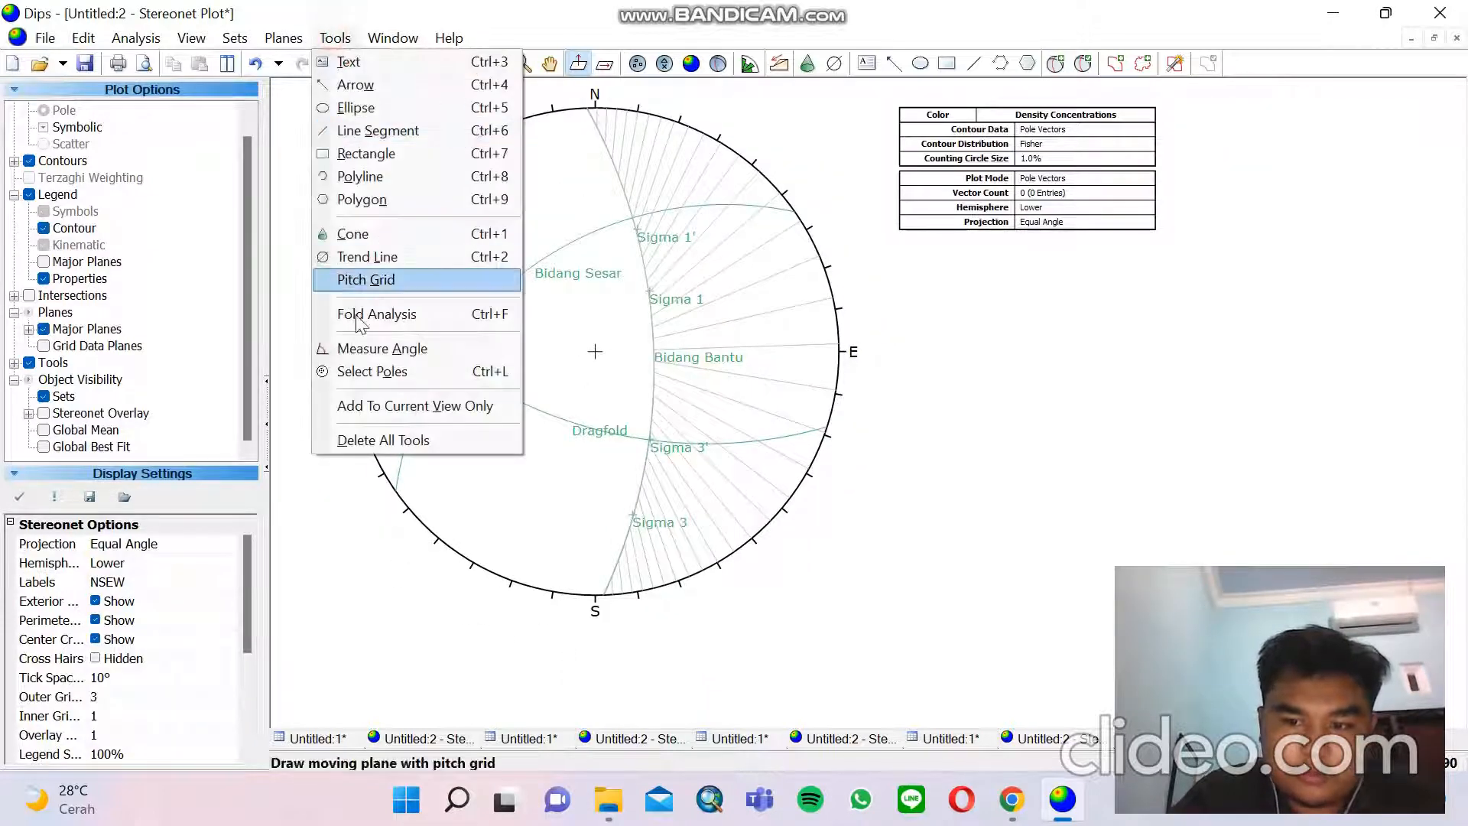
click(357, 442)
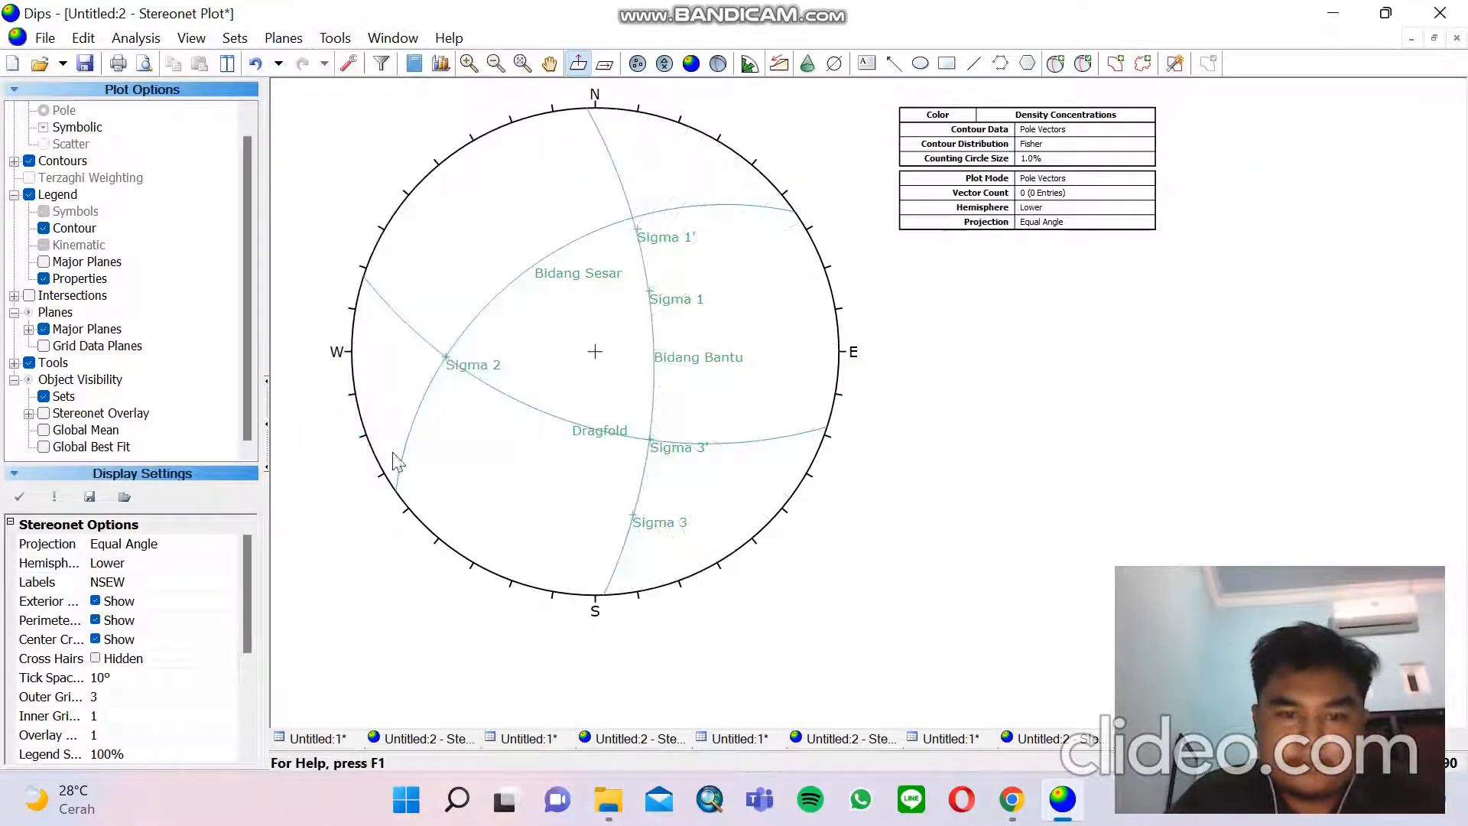
click(29, 196)
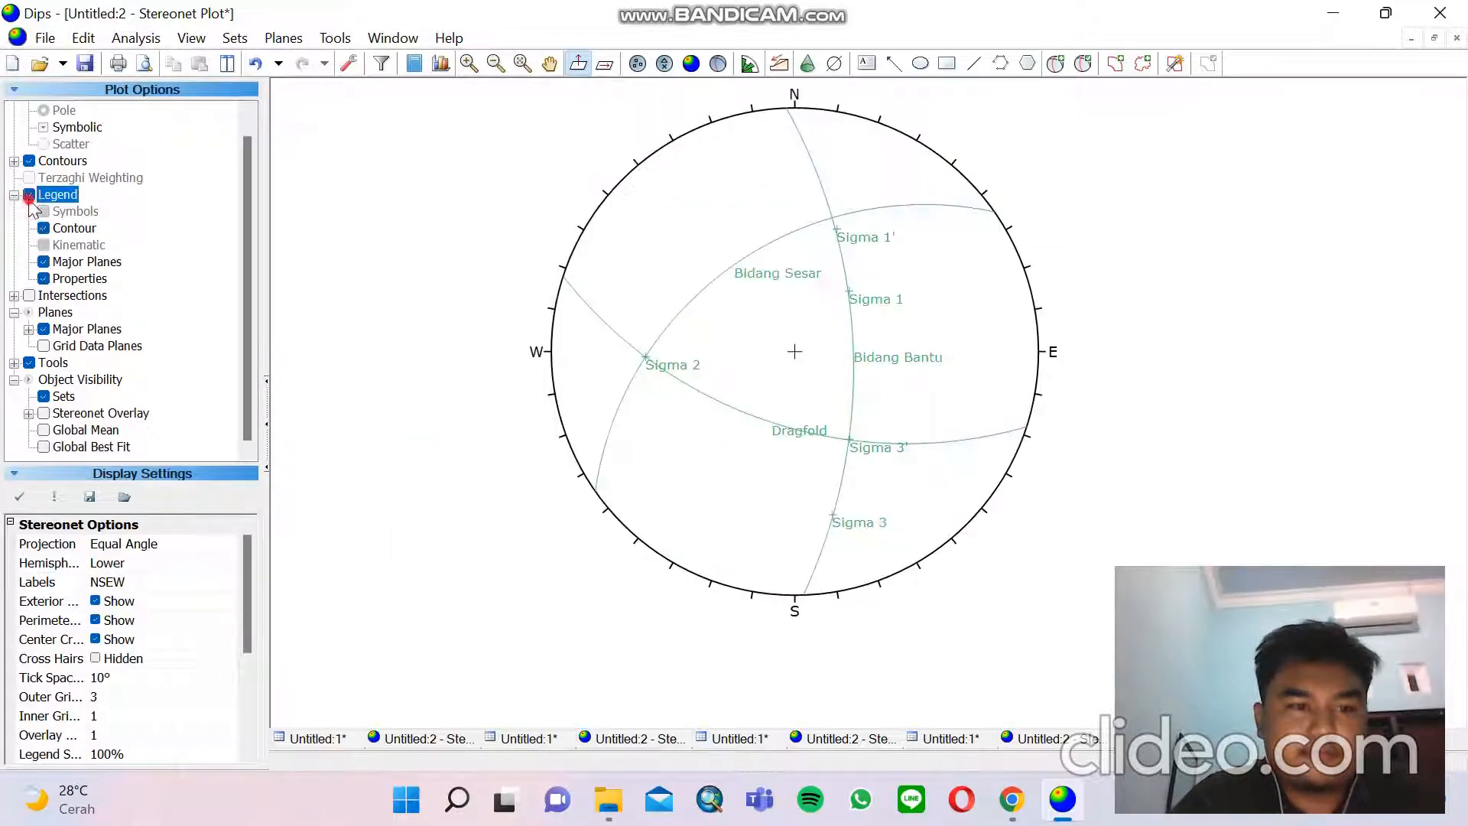
click(30, 196)
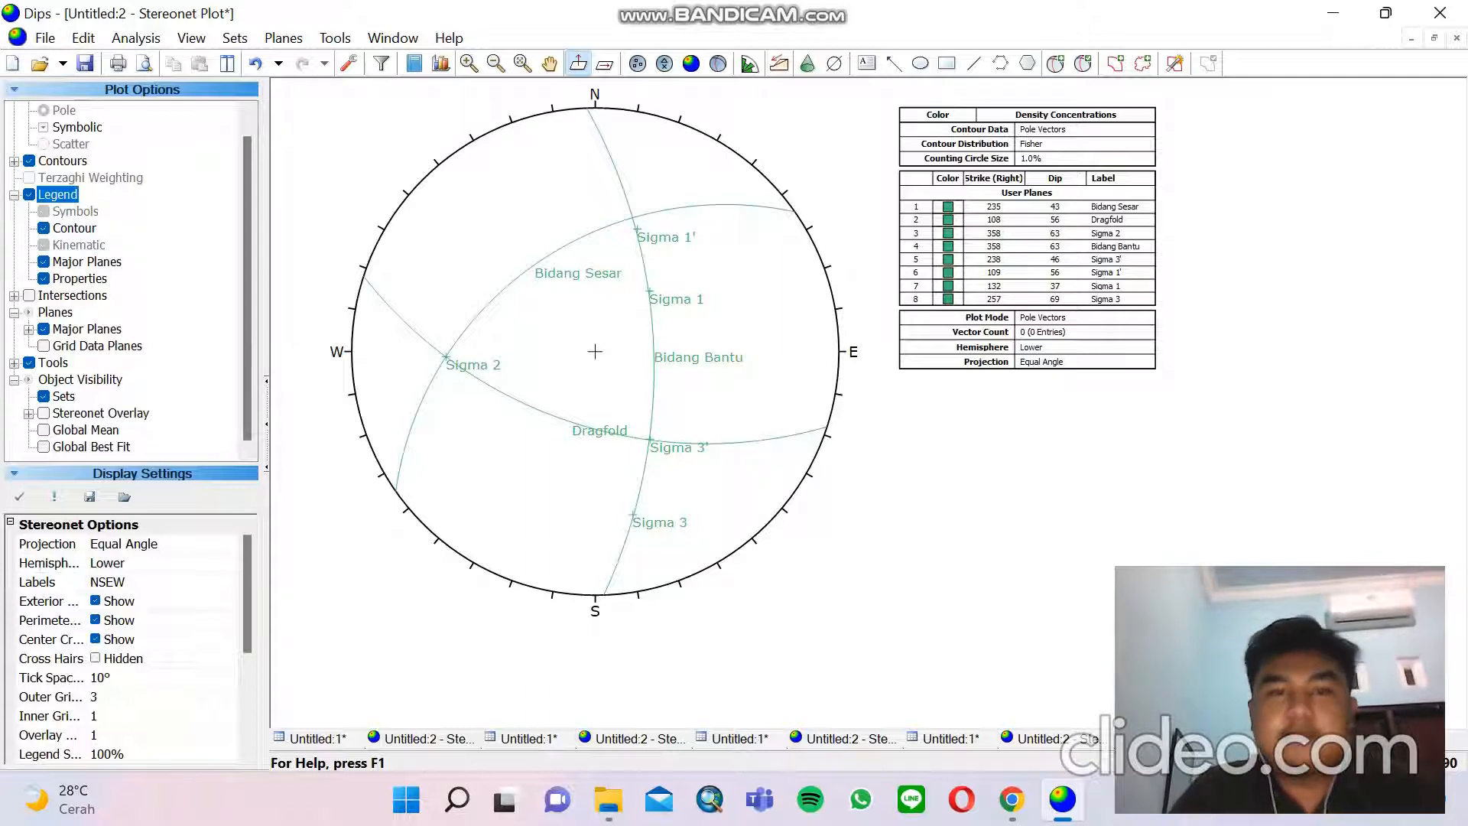
Review the finished stereonet plots of the other open files, ending back on the Bidang Sesar and Dragfold plot
click(1026, 743)
click(878, 744)
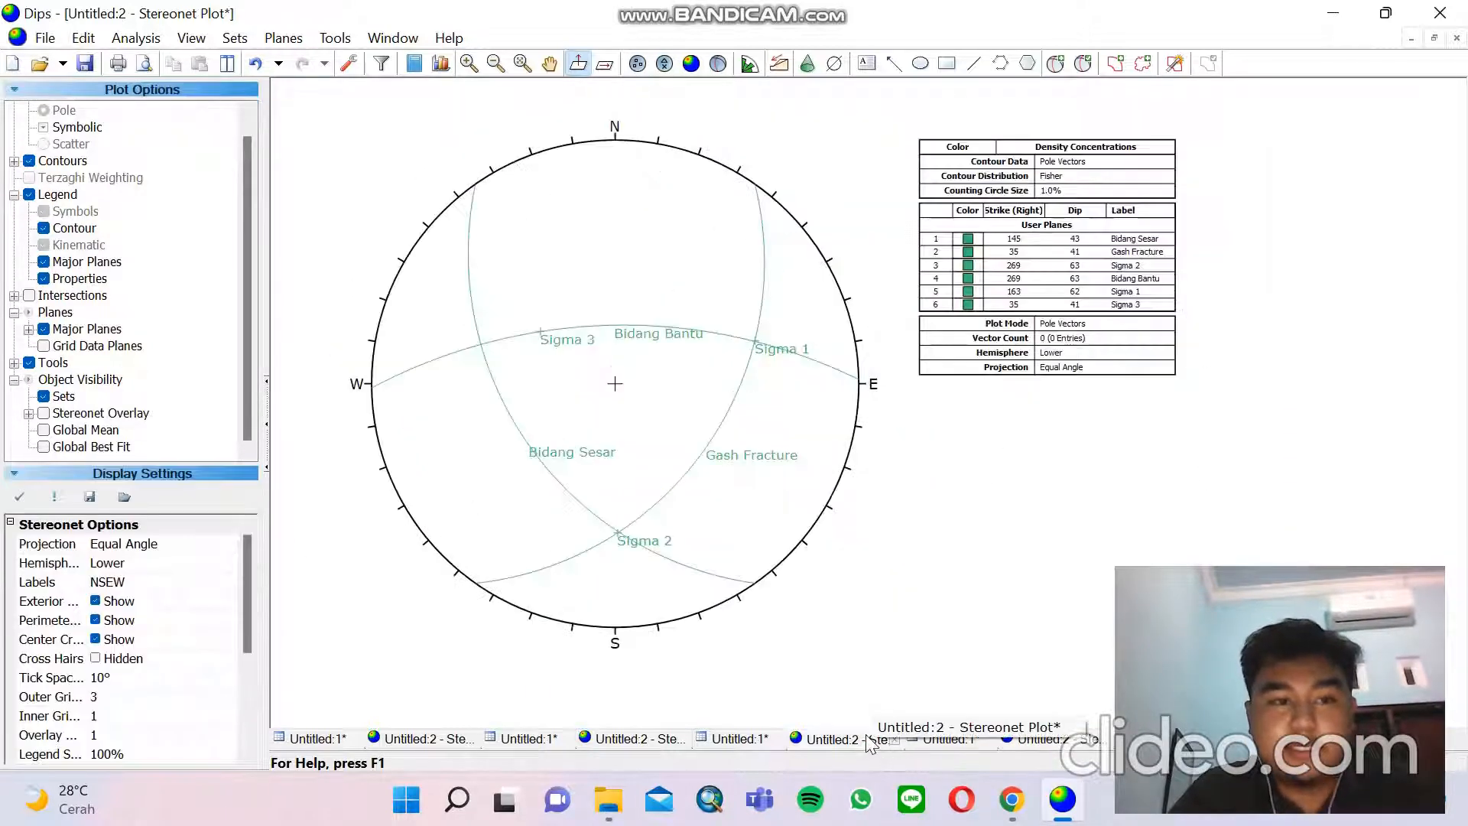
click(651, 745)
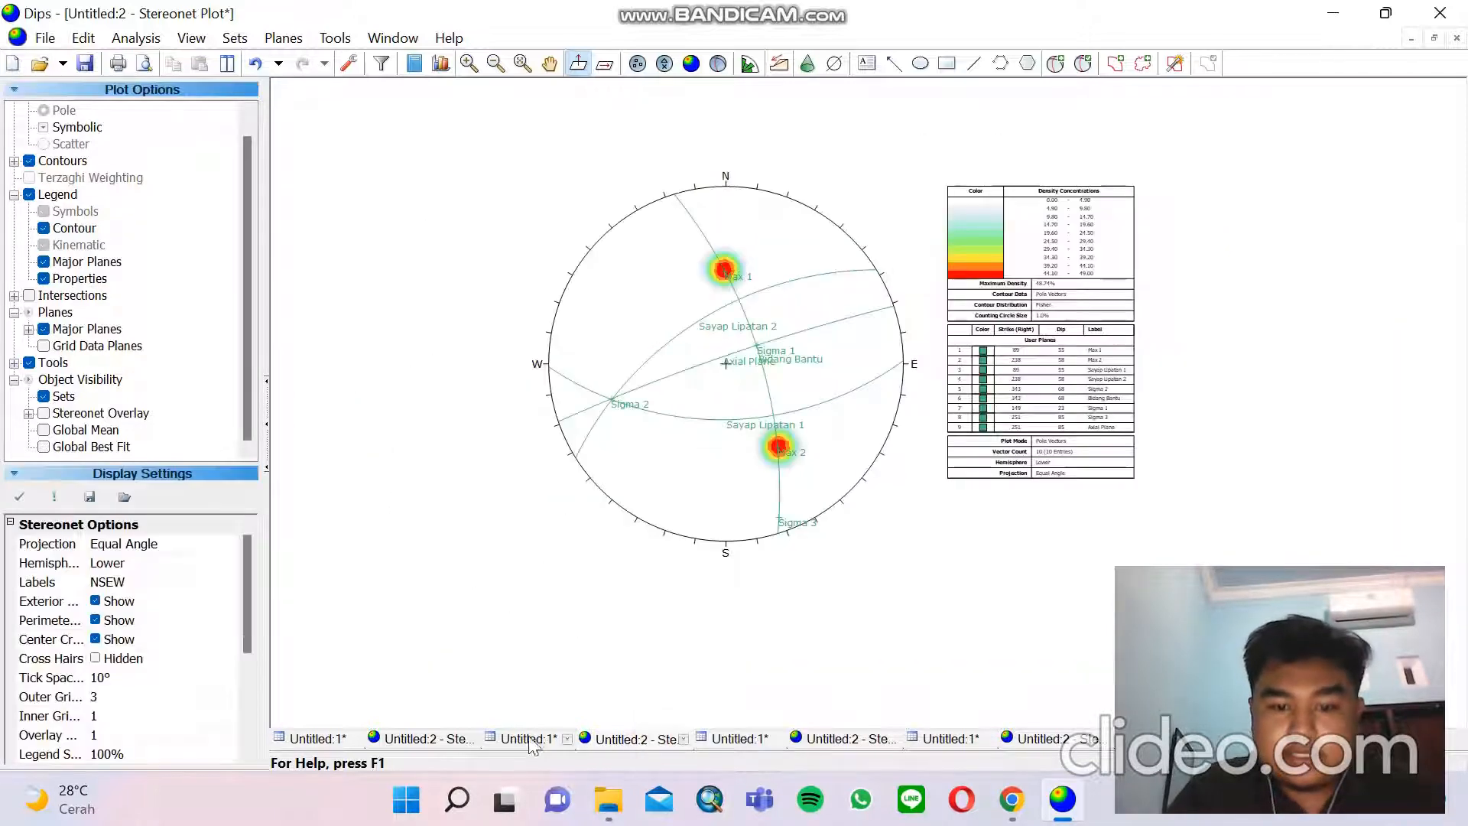
click(430, 738)
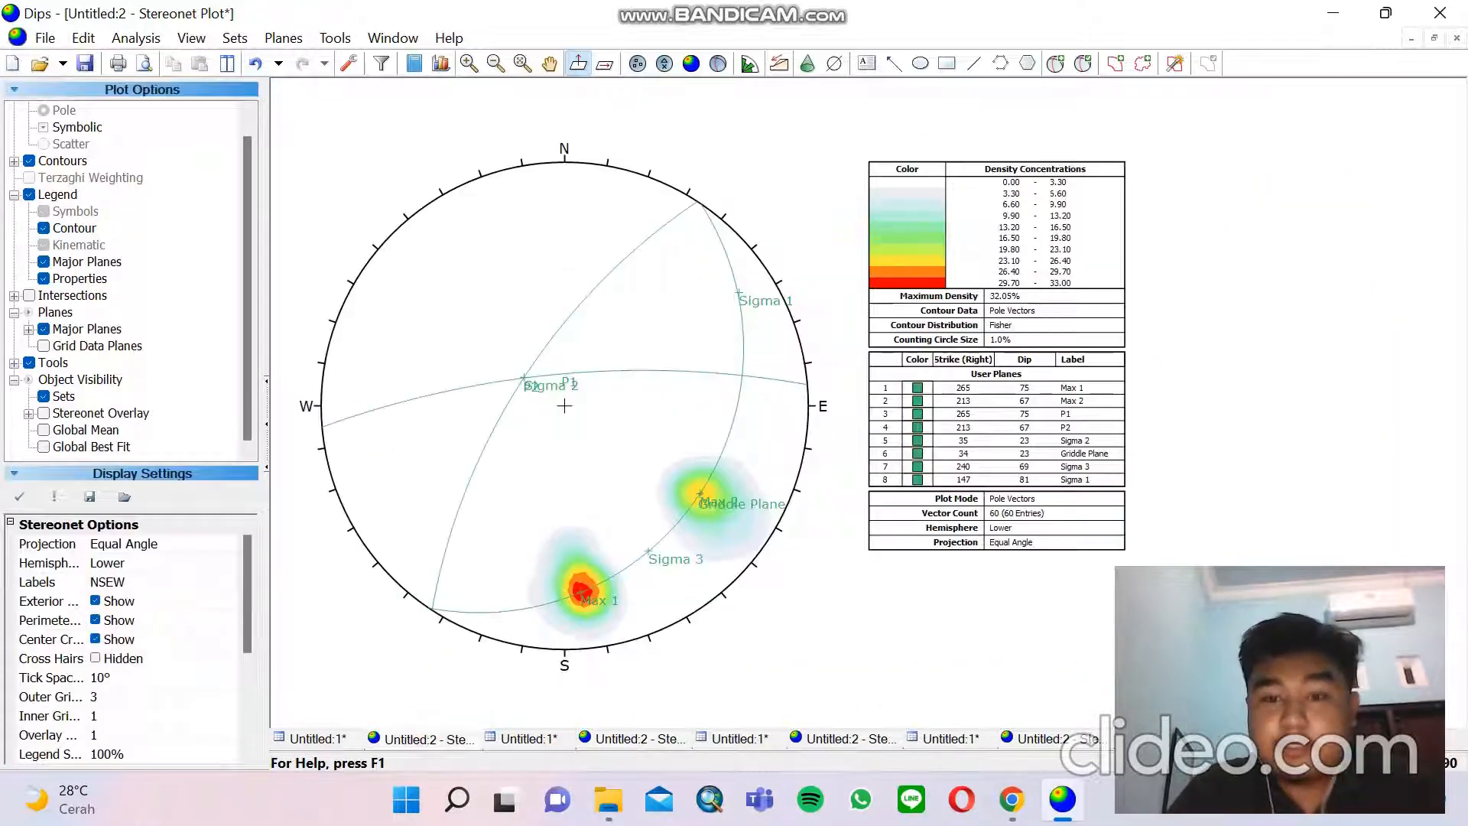
click(1090, 739)
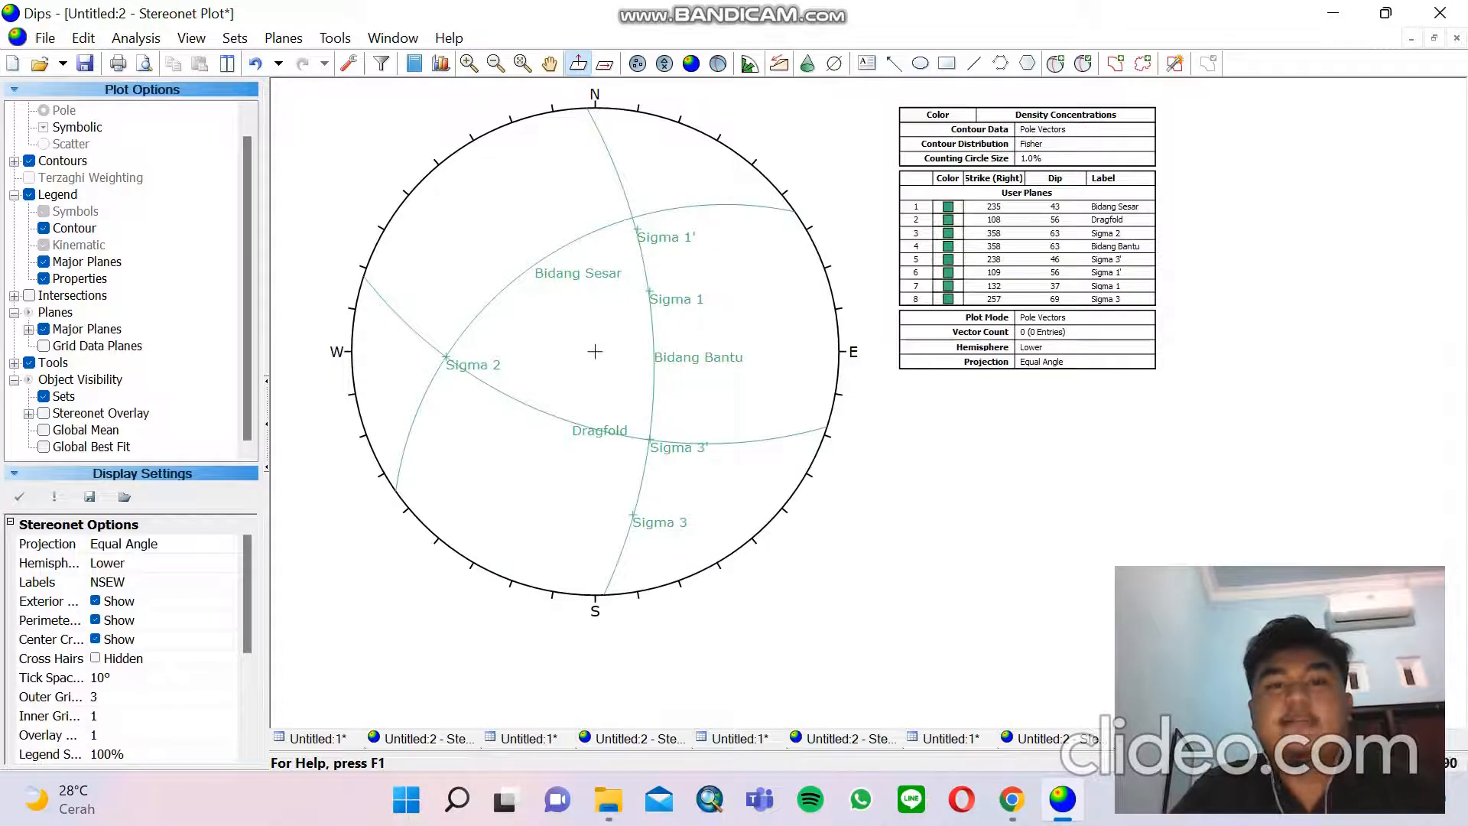
click(1204, 806)
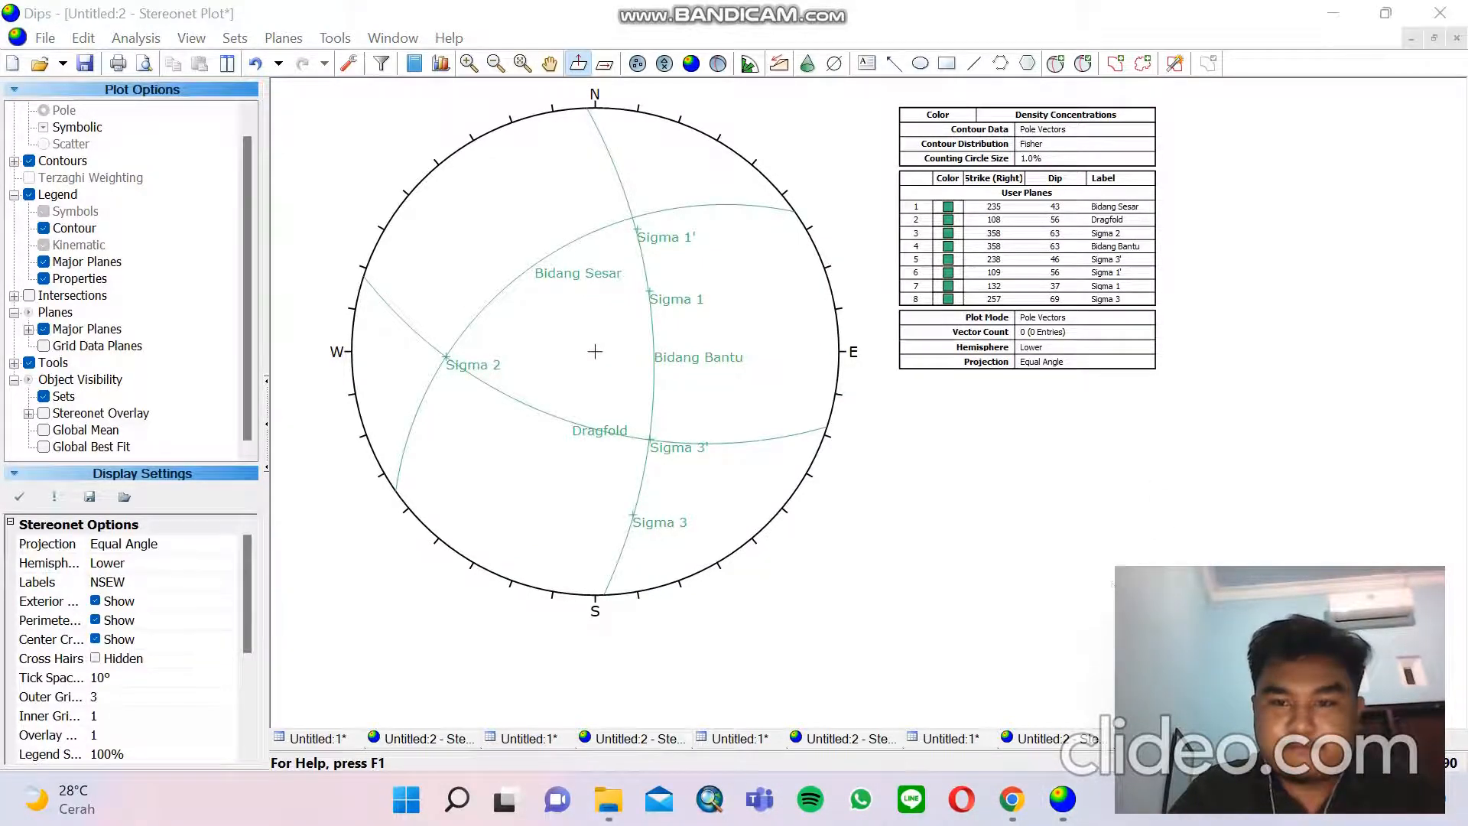